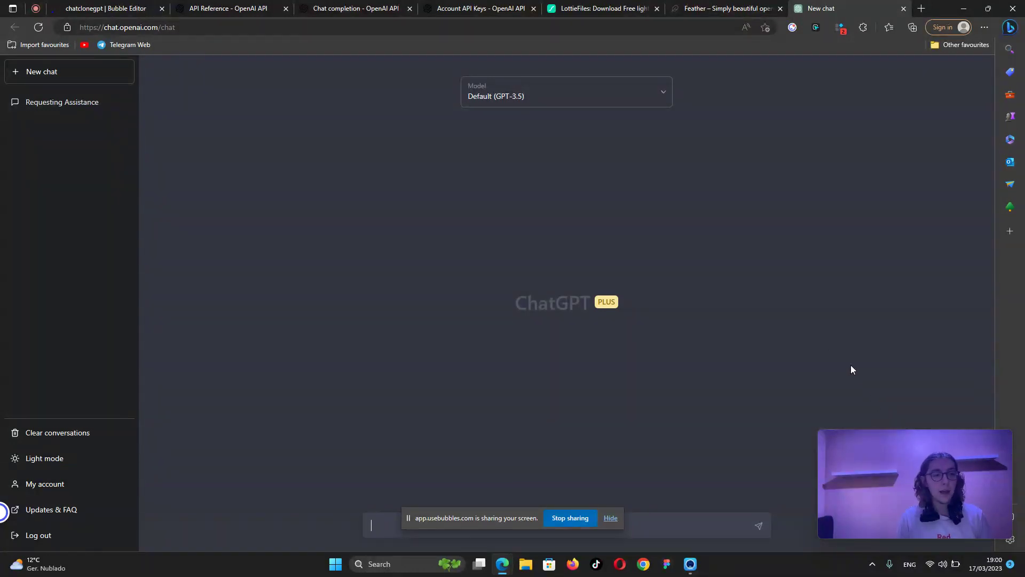
Switch to the Bubble editor and review the installed plugins, 1T - Page Loader and API Connector, and the catalogue for installing plugins.
{"action": "left_click", "coordinate": [122, 12]}
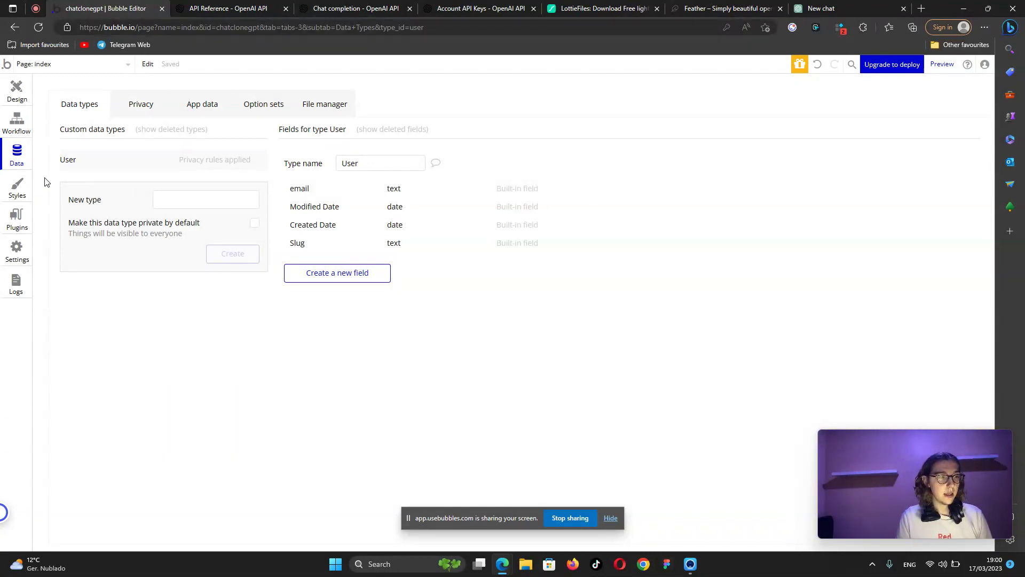
{"action": "left_click", "coordinate": [21, 233]}
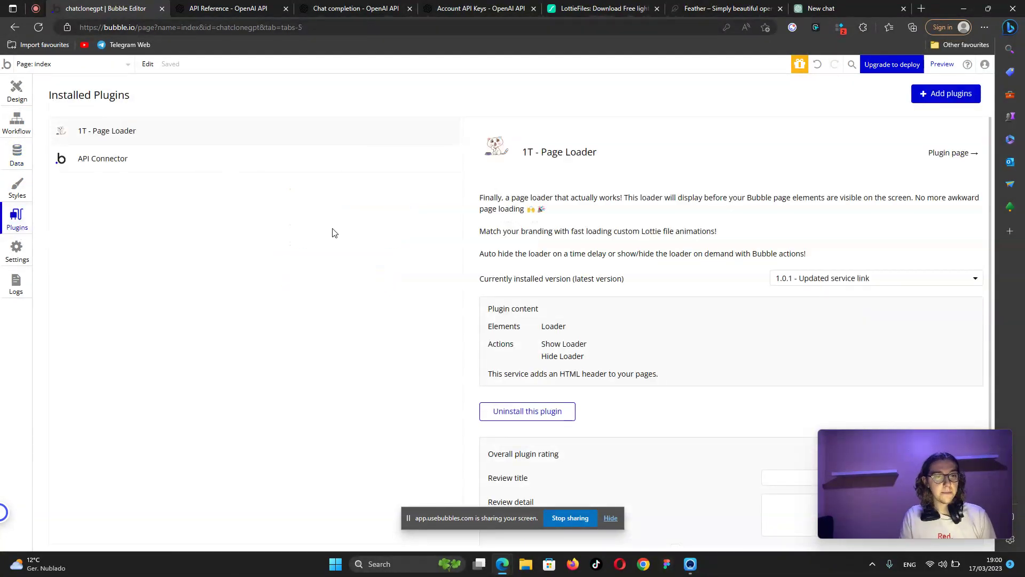
{"action": "left_click", "coordinate": [130, 165]}
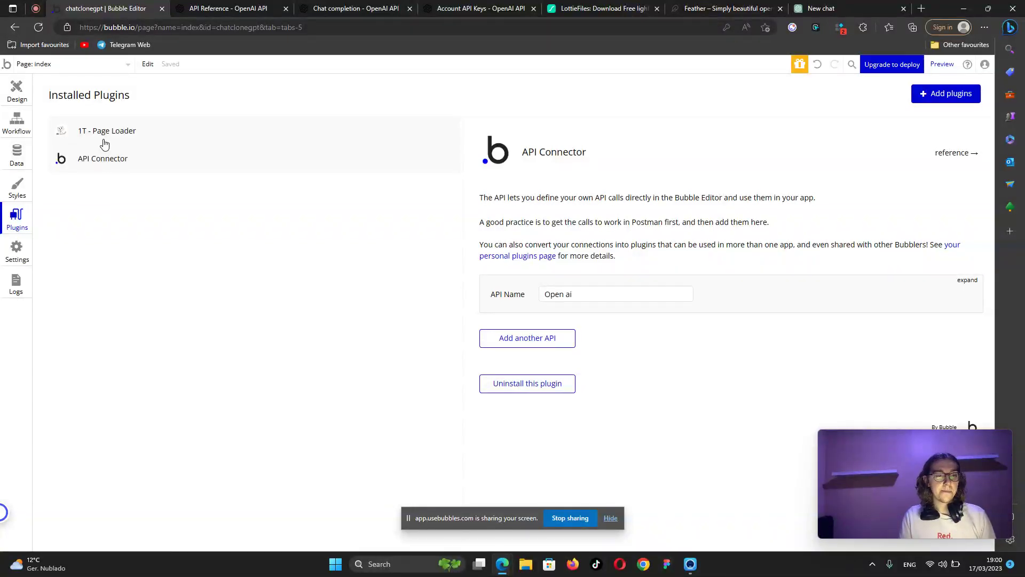
{"action": "left_click", "coordinate": [104, 143]}
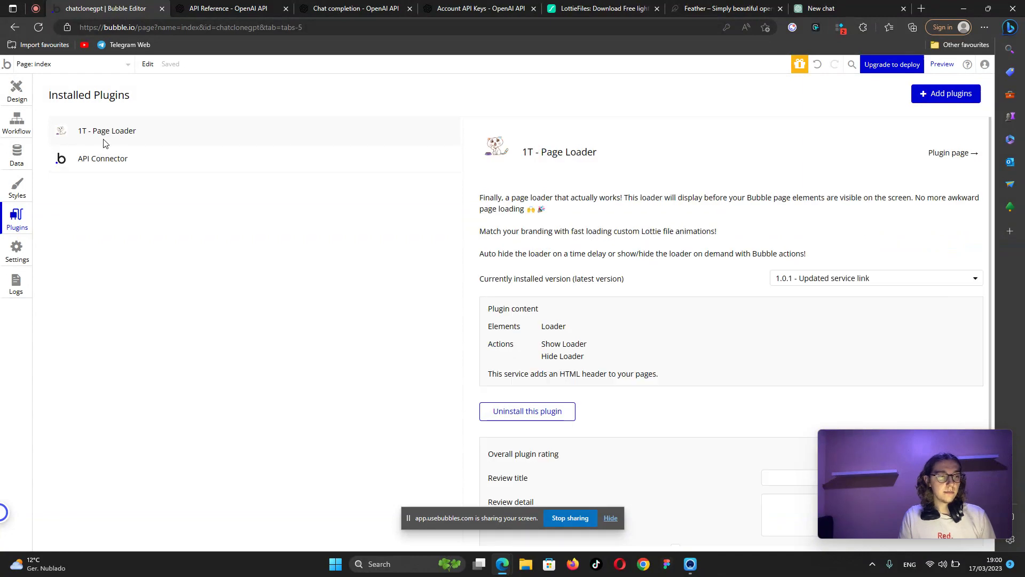
{"action": "left_click", "coordinate": [949, 94]}
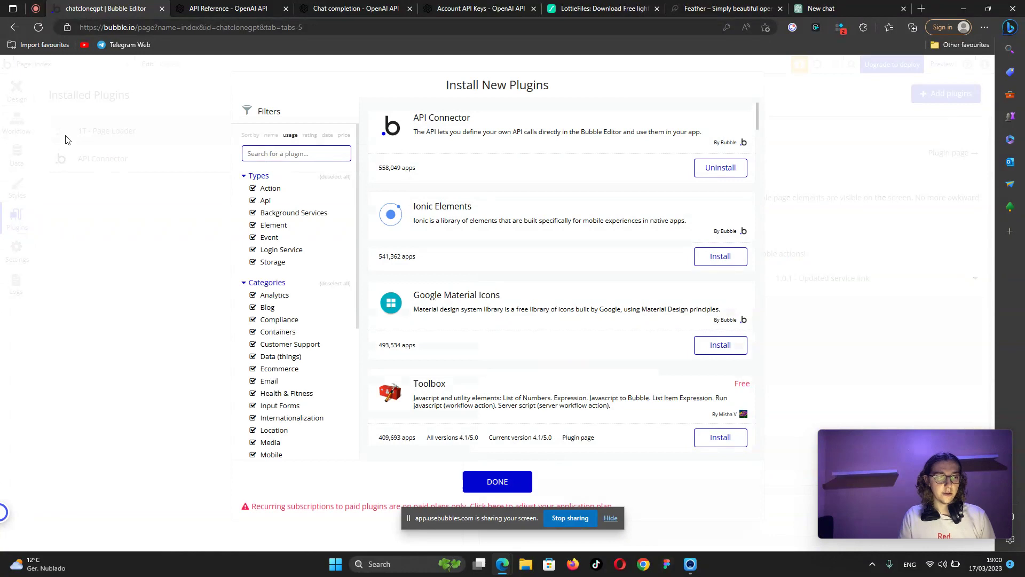
{"action": "left_click", "coordinate": [133, 222]}
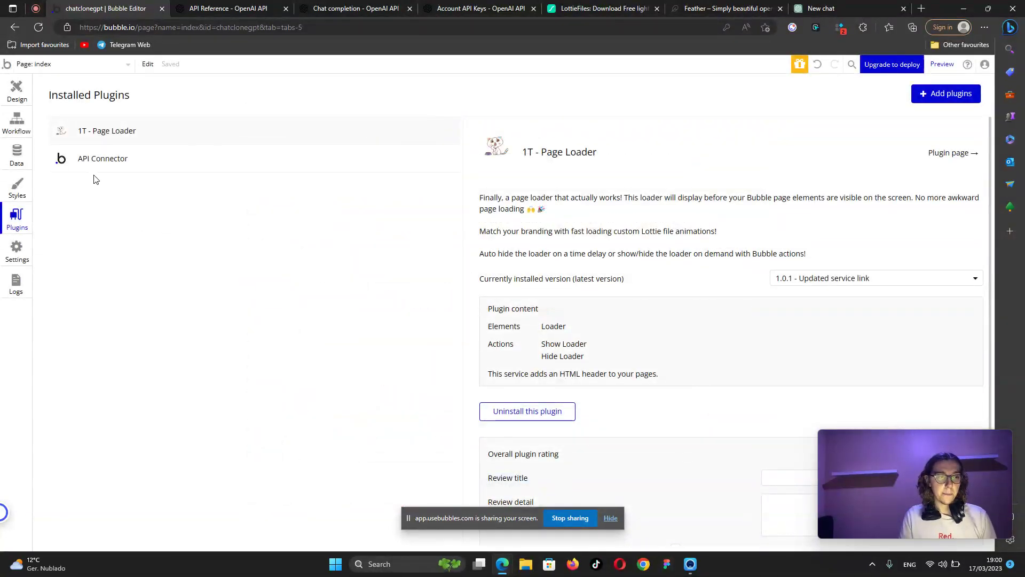
Delete the existing Open ai API from the API Connector plugin and add a new blank API in its place.
{"action": "left_click", "coordinate": [128, 171]}
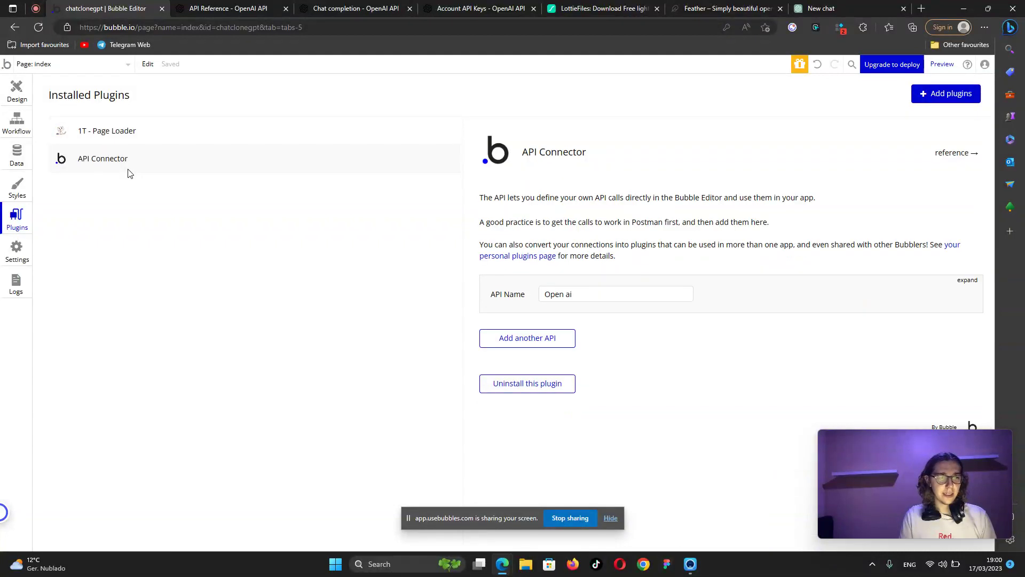
{"action": "left_click", "coordinate": [975, 281]}
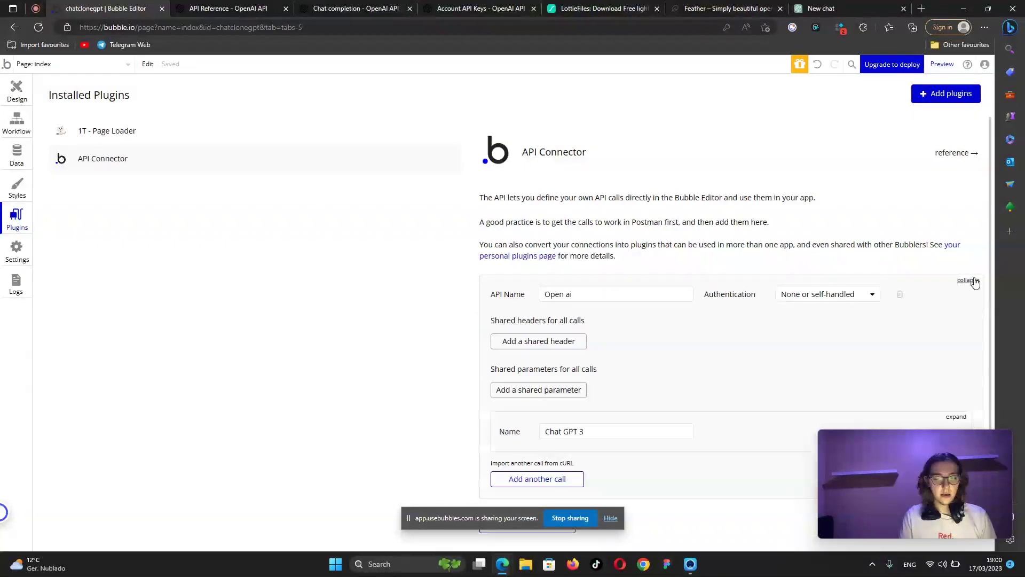
{"action": "left_click", "coordinate": [900, 295]}
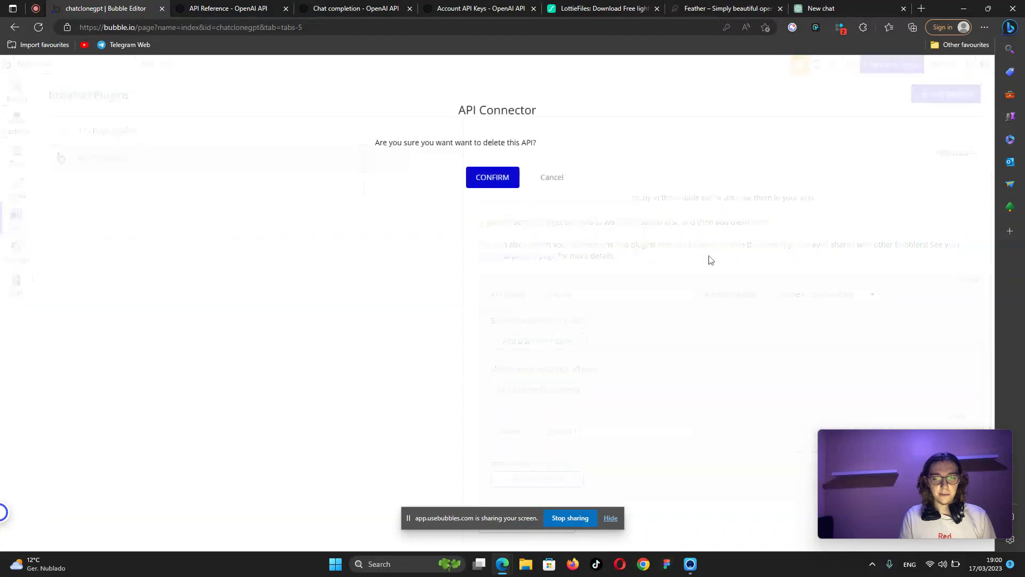
{"action": "left_click", "coordinate": [508, 181]}
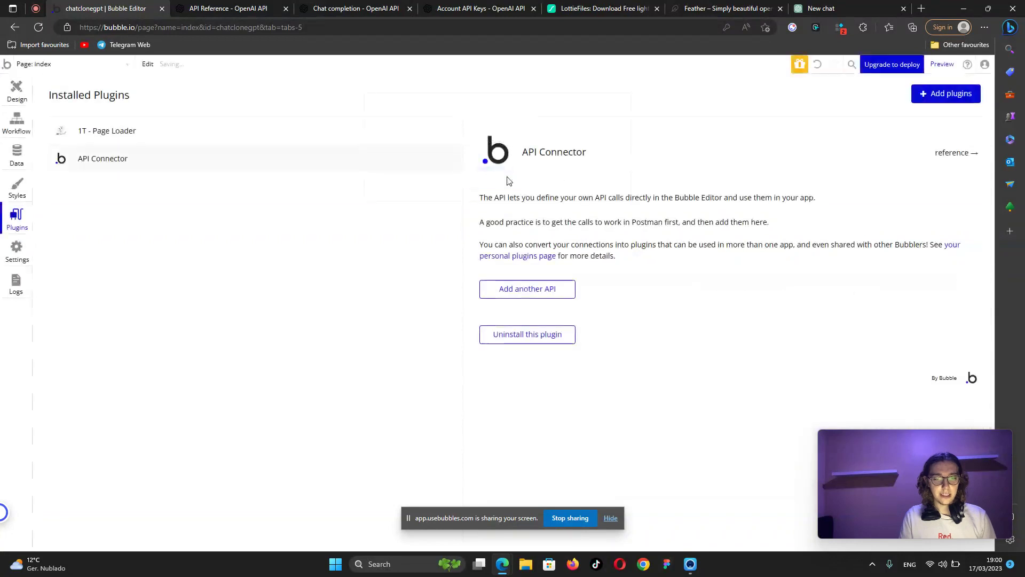
{"action": "left_click", "coordinate": [536, 298]}
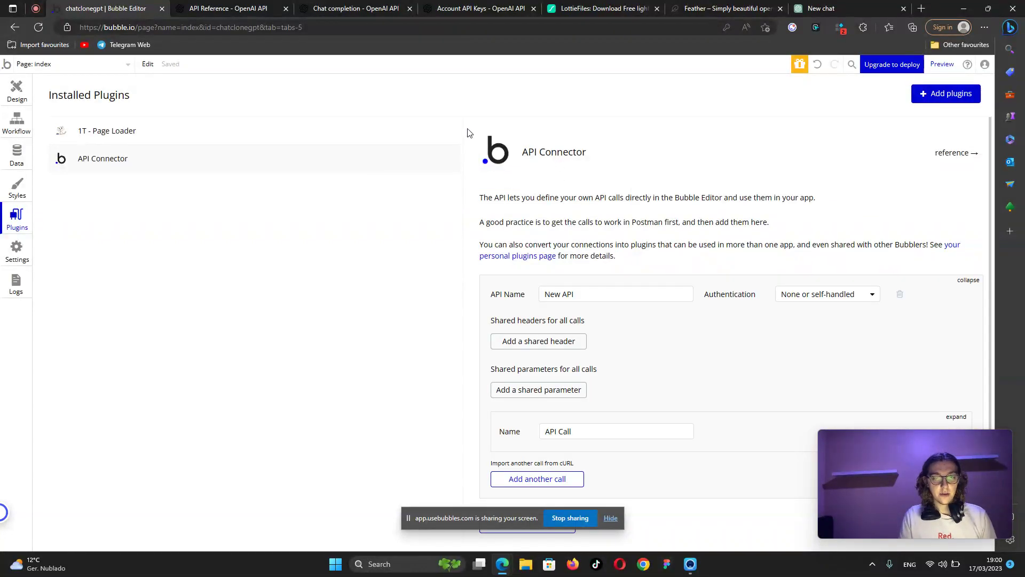
Copy the curl example request for Create chat completion from the OpenAI API reference.
{"action": "left_click", "coordinate": [250, 9]}
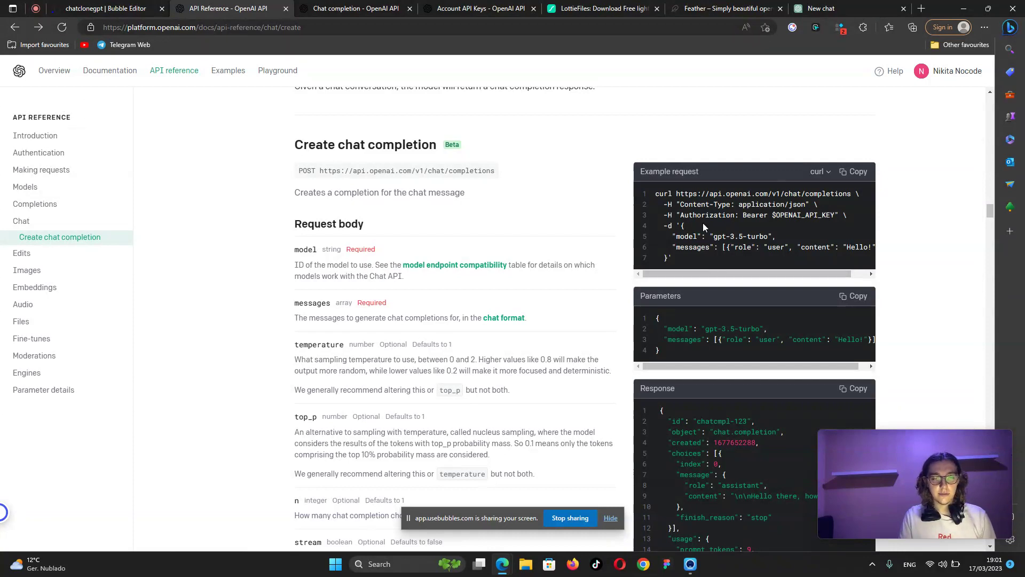
{"action": "scroll", "coordinate": [786, 271], "scroll_direction": "right", "scroll_amount": 1}
{"action": "scroll", "coordinate": [775, 269], "scroll_direction": "left", "scroll_amount": 1}
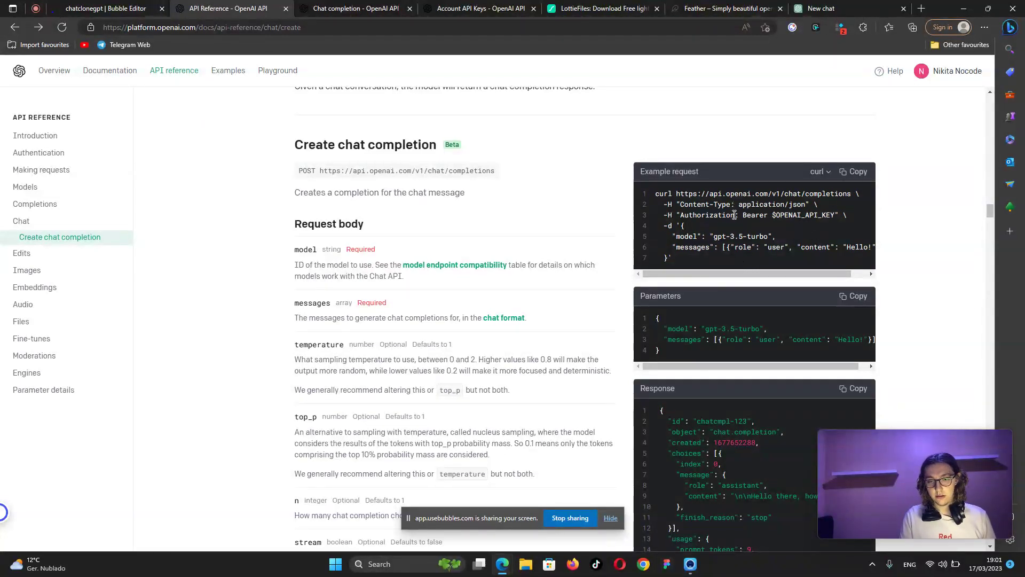
{"action": "left_click_drag", "start_coordinate": [676, 194], "coordinate": [853, 194]}
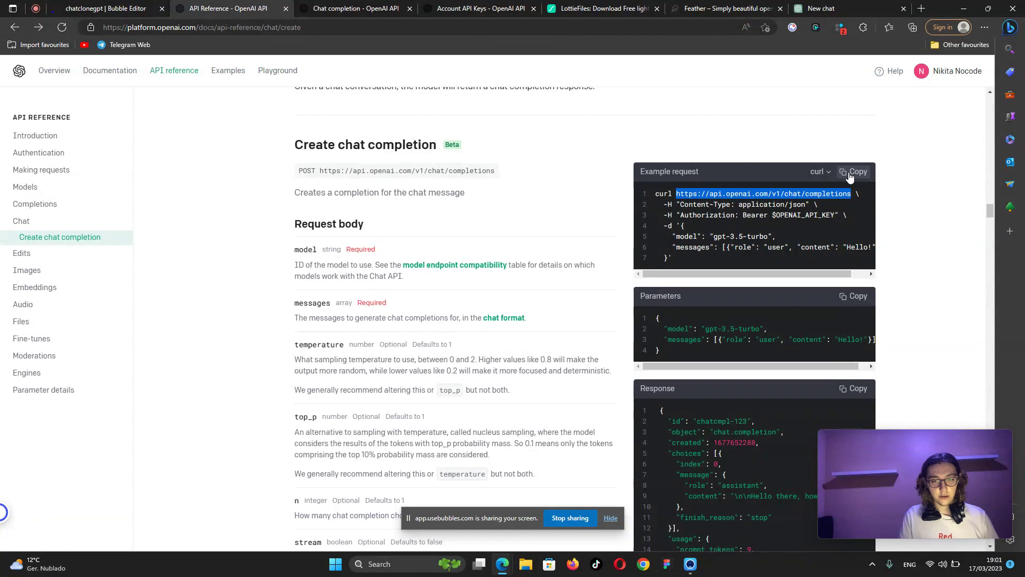
{"action": "left_click", "coordinate": [854, 172]}
Back in the Bubble editor, set the new API's call to the POST method and its use to Action.
{"action": "left_click", "coordinate": [117, 9]}
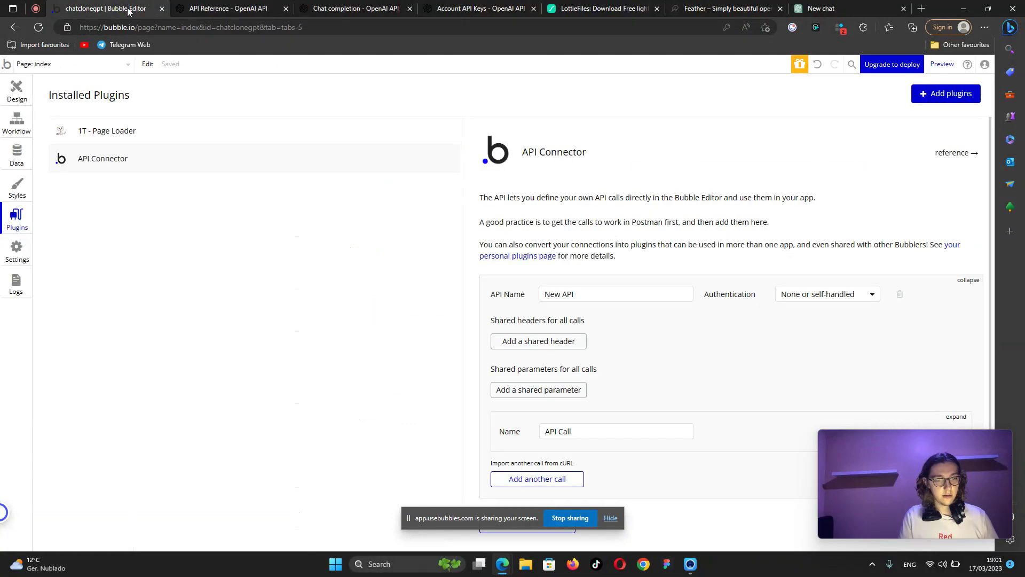
{"action": "scroll", "coordinate": [652, 342], "scroll_direction": "down", "scroll_amount": 2}
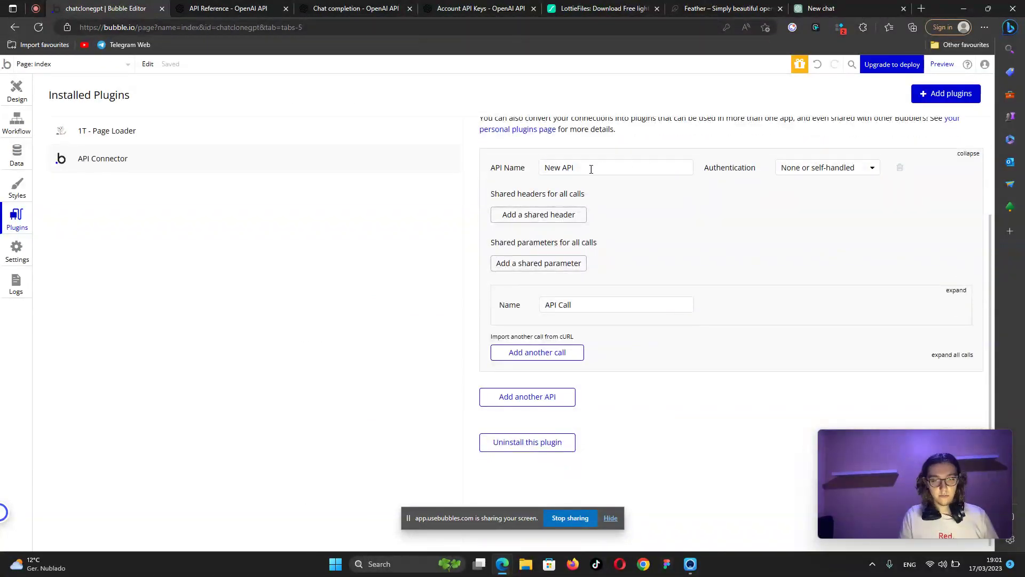
{"action": "left_click", "coordinate": [957, 293]}
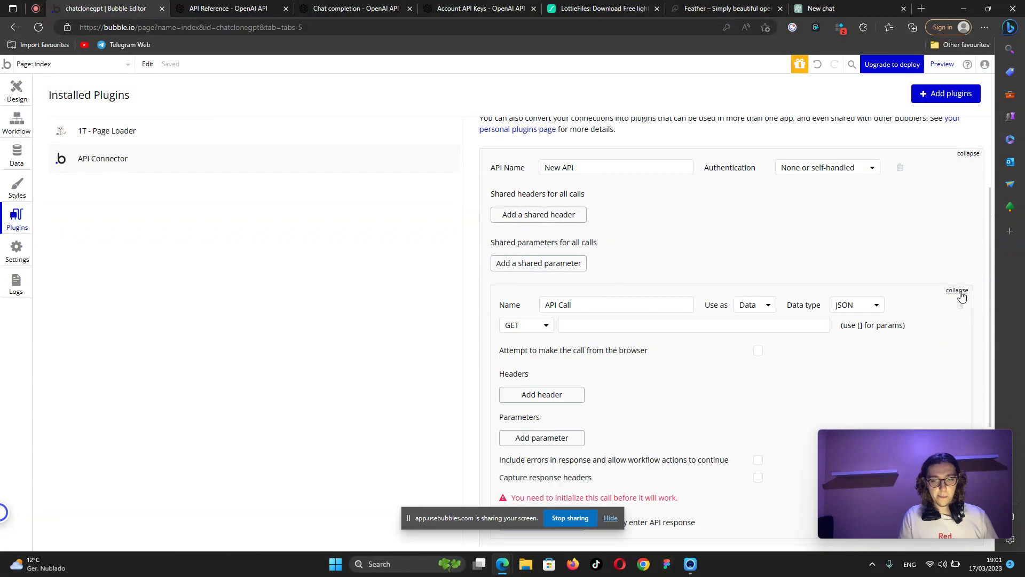
{"action": "scroll", "coordinate": [703, 285], "scroll_direction": "down", "scroll_amount": 2}
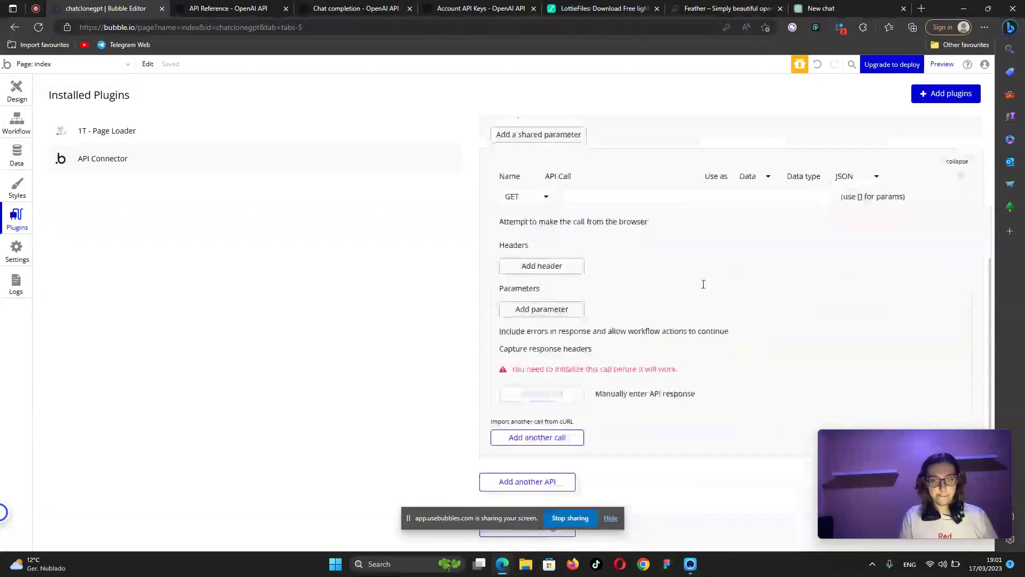
{"action": "left_click", "coordinate": [534, 197]}
{"action": "left_click", "coordinate": [534, 232]}
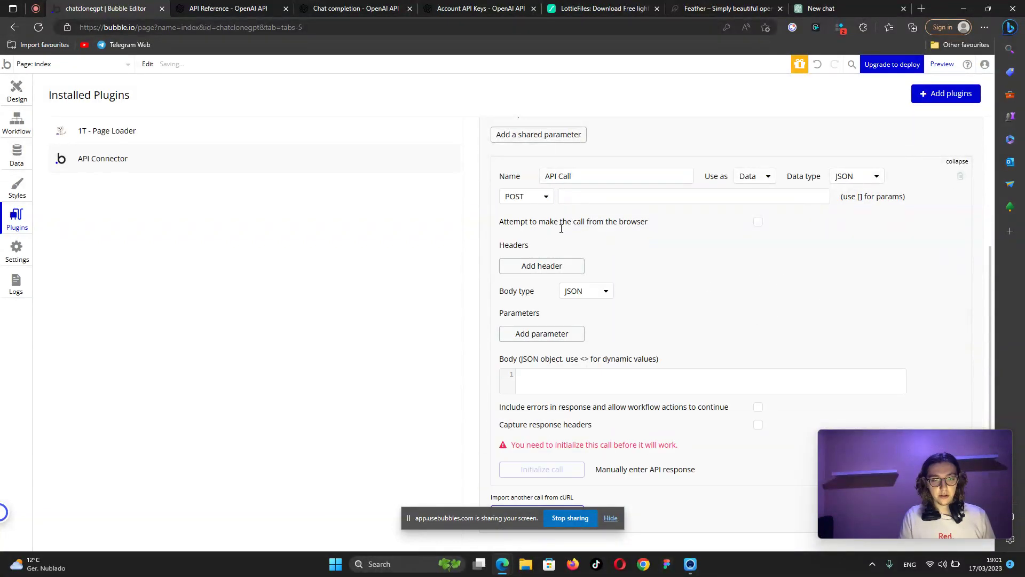
{"action": "left_click", "coordinate": [767, 178]}
{"action": "left_click", "coordinate": [750, 210]}
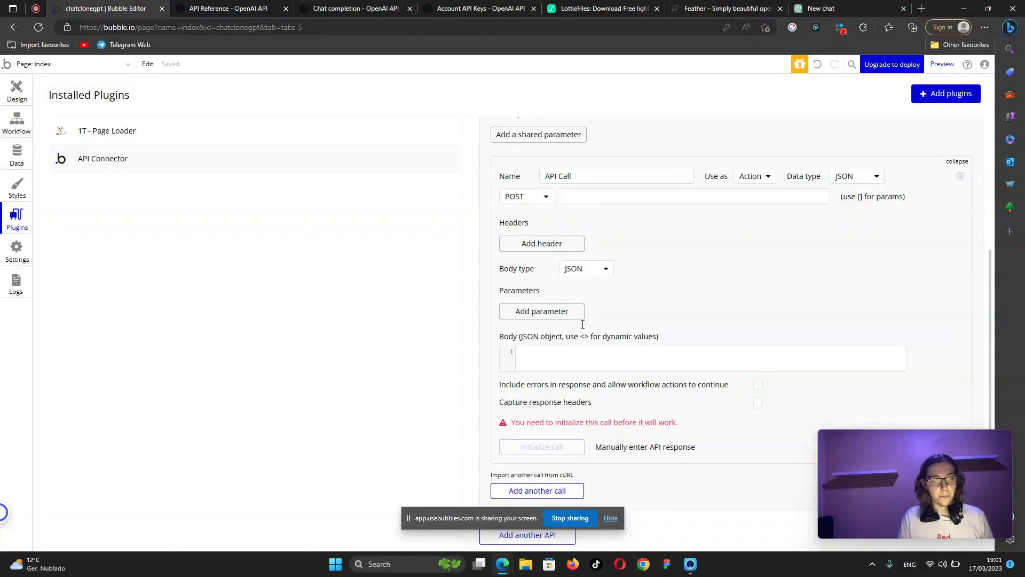
Paste the copied curl request into the call's JSON body and add two blank headers to the call.
{"action": "left_click", "coordinate": [551, 357]}
{"action": "key", "text": "ctrl+v"}
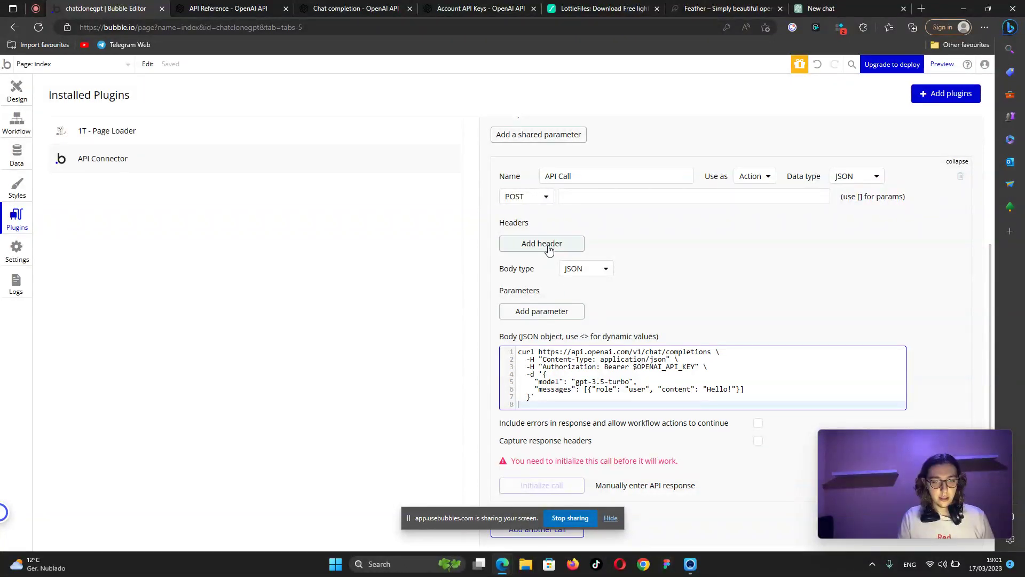
{"action": "left_click", "coordinate": [549, 244]}
{"action": "left_click", "coordinate": [542, 263]}
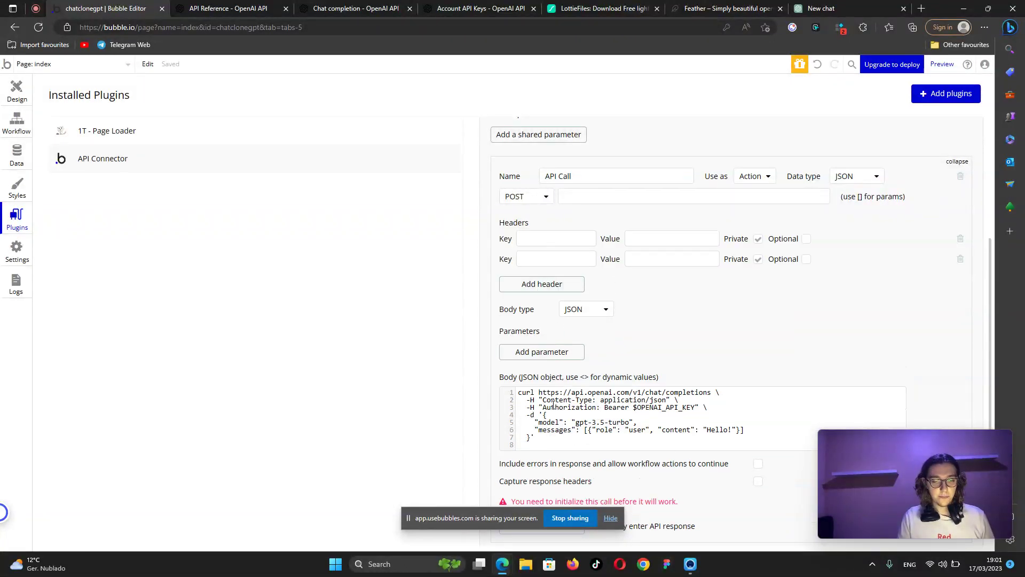
Fill in the first header with the key Content-Type and the value application/json, copied from the request in the body.
{"action": "left_click_drag", "start_coordinate": [545, 401], "coordinate": [594, 402]}
{"action": "left_click", "coordinate": [561, 243]}
{"action": "key", "text": "ctrl+v"}
{"action": "left_click_drag", "start_coordinate": [600, 402], "coordinate": [666, 401]}
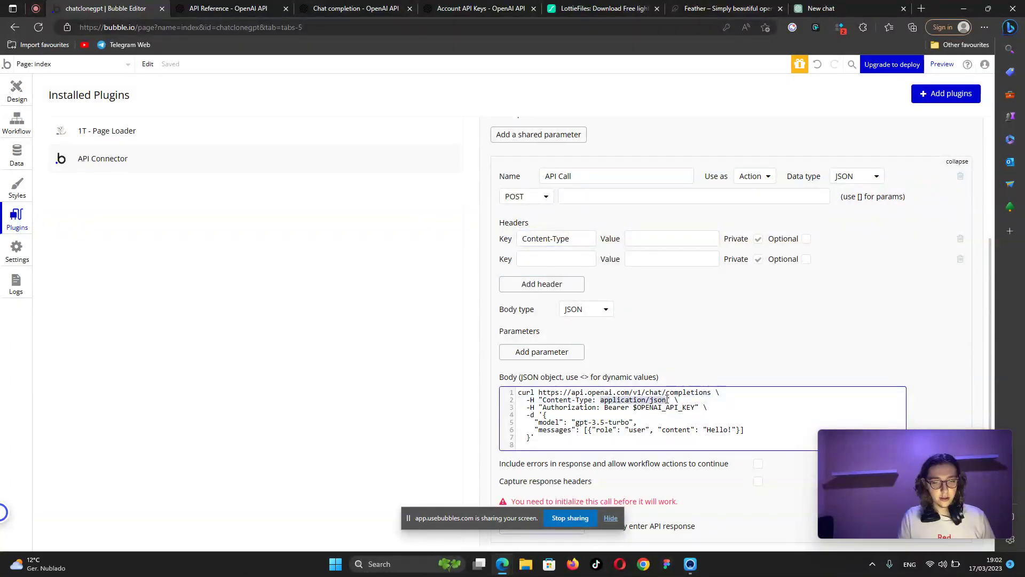
{"action": "key", "text": "ctrl+c"}
{"action": "left_click", "coordinate": [636, 239]}
{"action": "key", "text": "ctrl+v"}
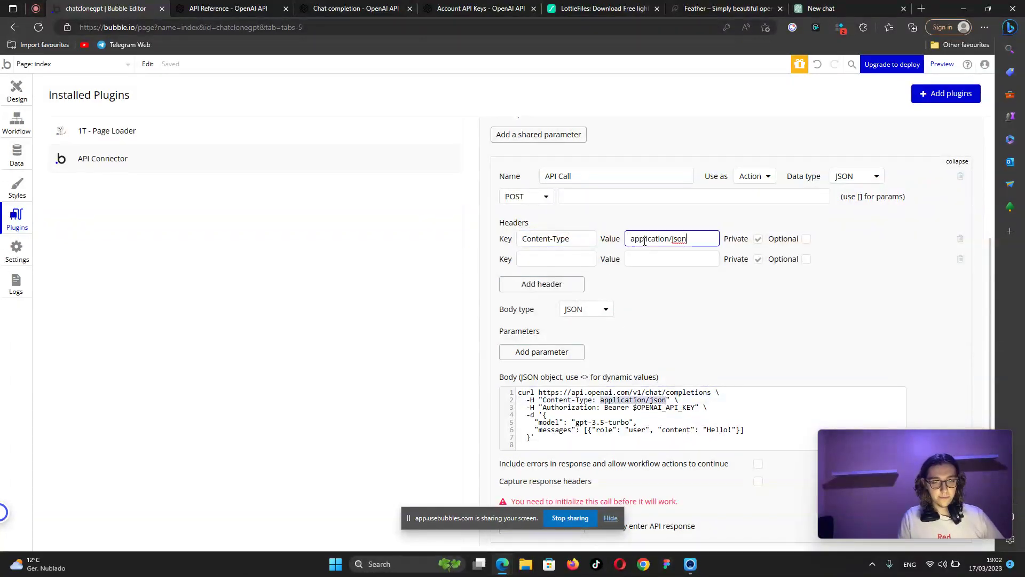
Fill in the second header with the key Authorization and the value Bearer followed by a space, without the API key placeholder.
{"action": "left_click_drag", "start_coordinate": [543, 408], "coordinate": [596, 409]}
{"action": "key", "text": "ctrl+c"}
{"action": "left_click", "coordinate": [524, 258]}
{"action": "key", "text": "ctrl+v"}
{"action": "left_click_drag", "start_coordinate": [606, 408], "coordinate": [696, 408]}
{"action": "key", "text": "ctrl+c"}
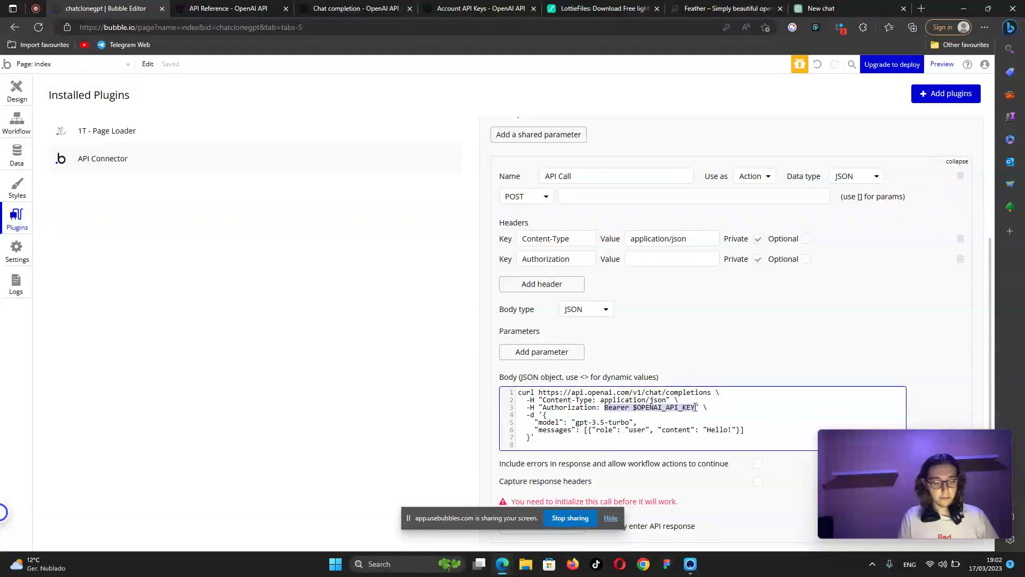
{"action": "left_click", "coordinate": [652, 260]}
{"action": "key", "text": "ctrl+v"}
{"action": "left_click_drag", "start_coordinate": [658, 260], "coordinate": [766, 264]}
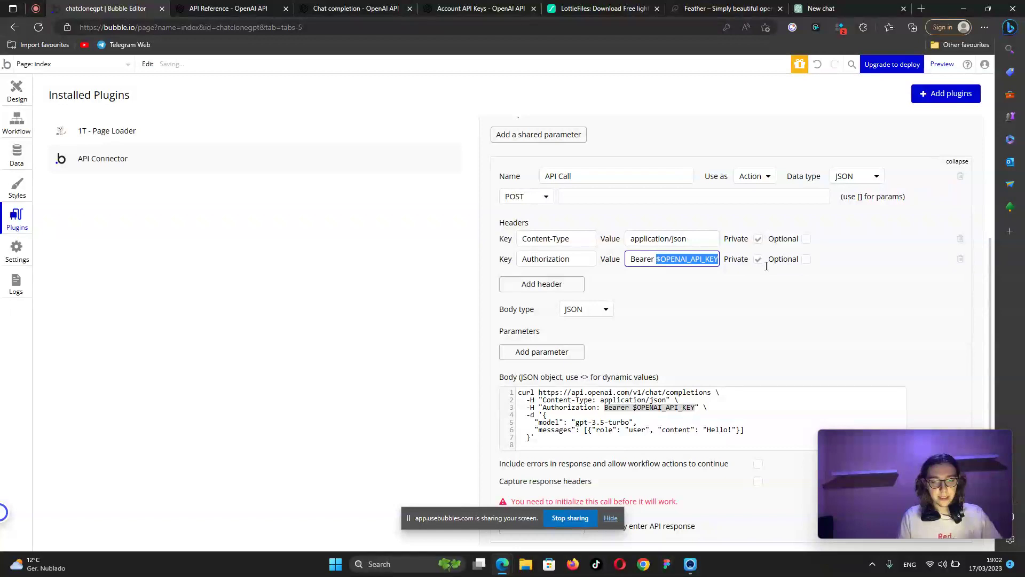
{"action": "key", "text": "BackSpace"}
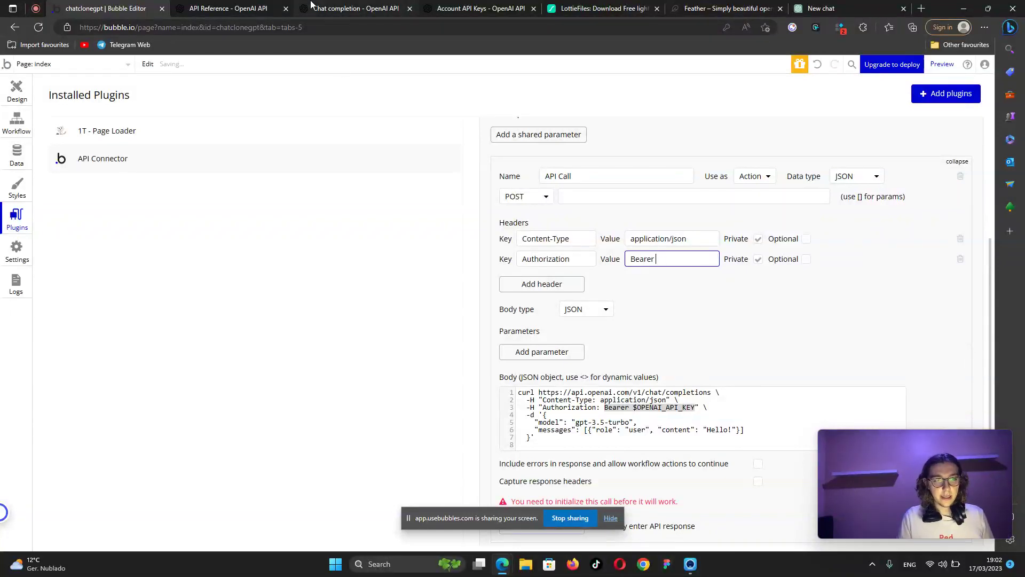
Generate a new secret key on the OpenAI API keys page, copy it and close the key dialog.
{"action": "left_click", "coordinate": [334, 9]}
{"action": "left_click", "coordinate": [451, 9]}
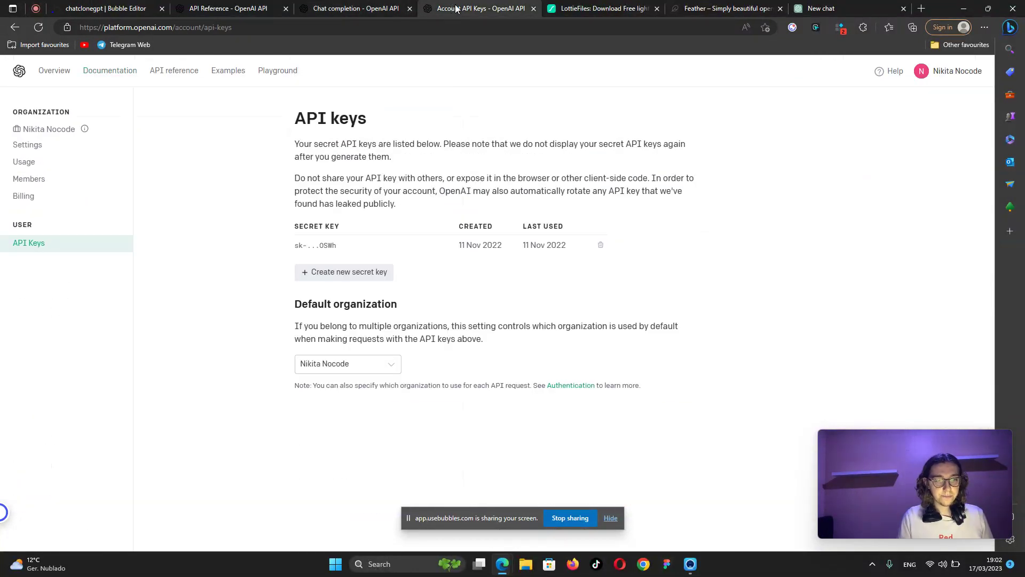
{"action": "left_click", "coordinate": [956, 72]}
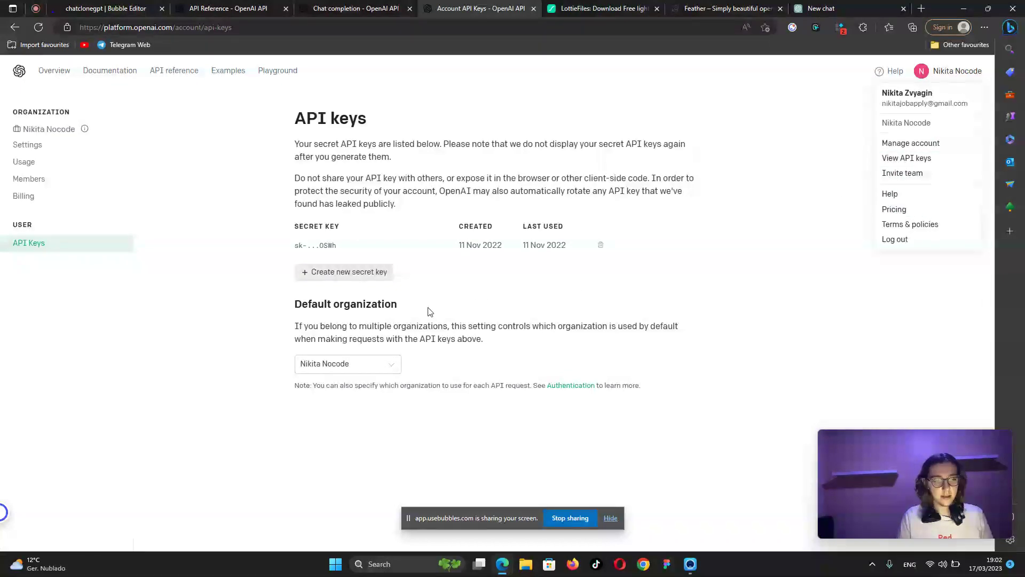
{"action": "left_click", "coordinate": [356, 272]}
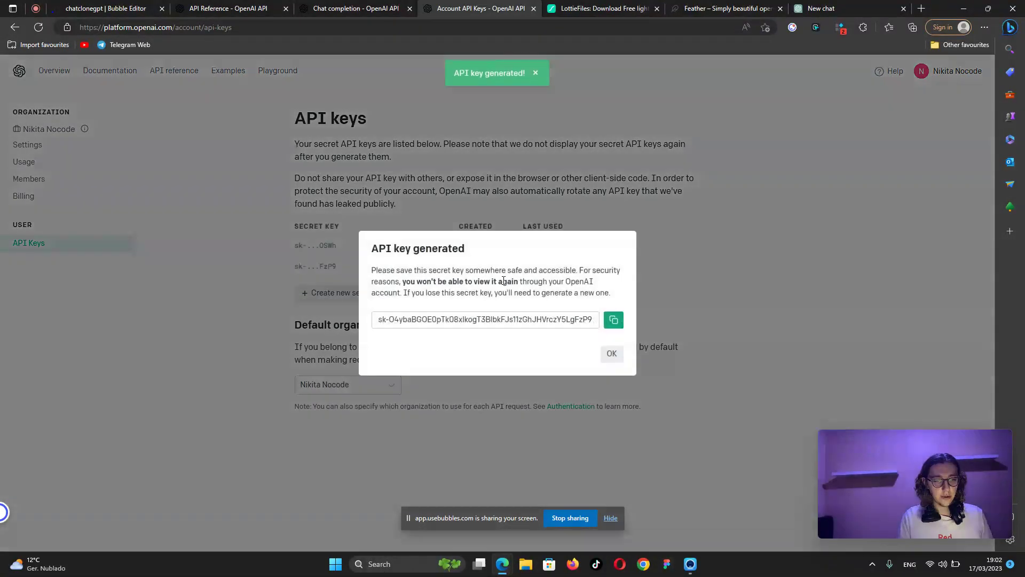
{"action": "left_click", "coordinate": [614, 320]}
{"action": "left_click", "coordinate": [614, 357]}
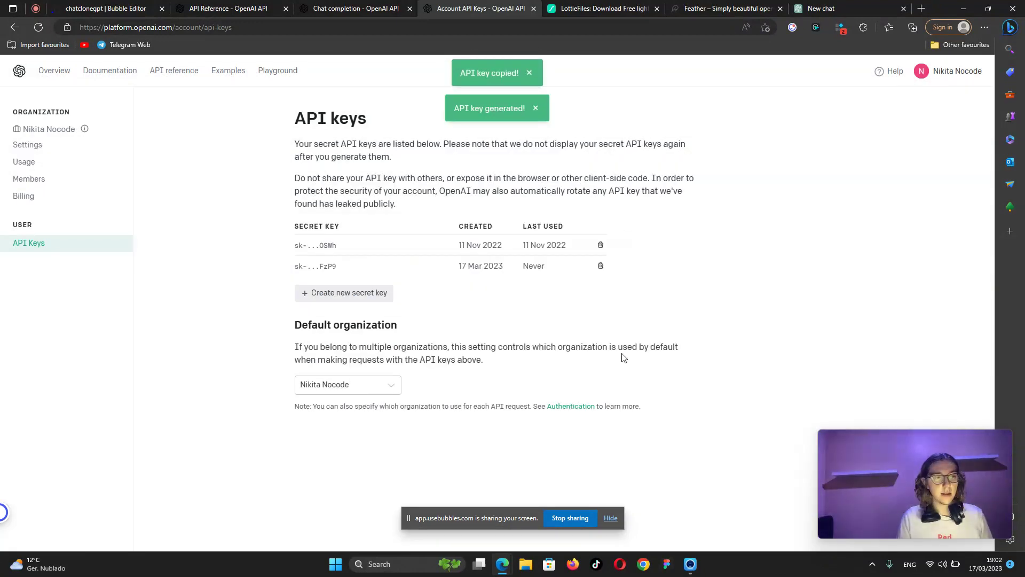
Return to the Bubble editor and paste the API key after Bearer in the Authorization header's value.
{"action": "left_click", "coordinate": [111, 10]}
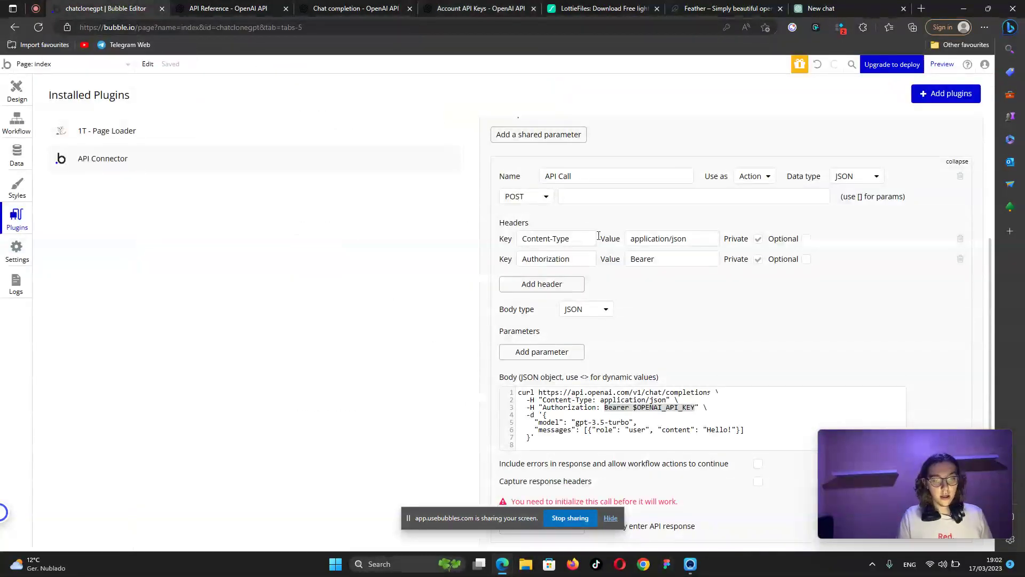
{"action": "left_click", "coordinate": [663, 259]}
{"action": "key", "text": "ctrl+v"}
{"action": "left_click_drag", "start_coordinate": [539, 392], "coordinate": [712, 392]}
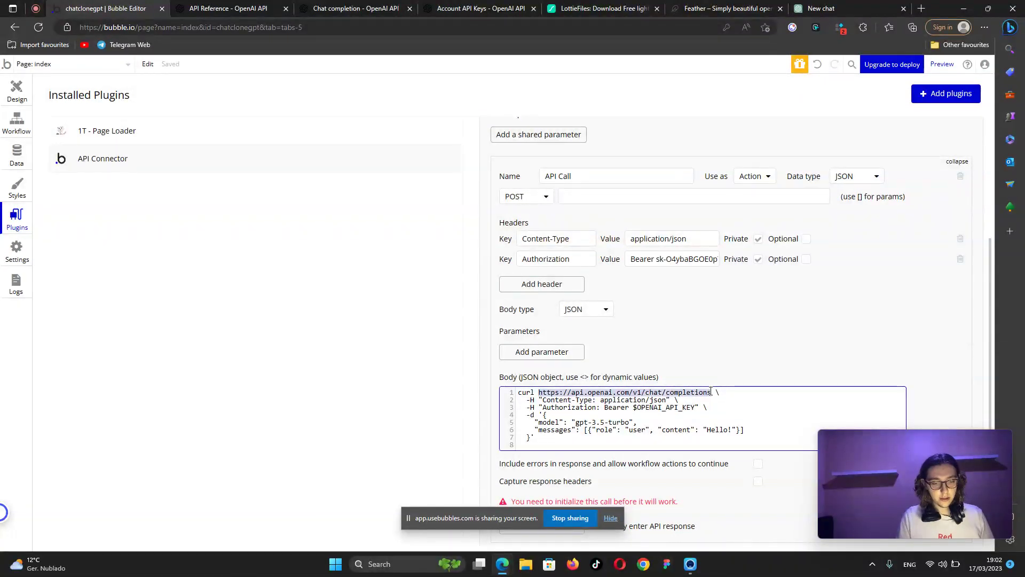
{"action": "left_click", "coordinate": [621, 196]}
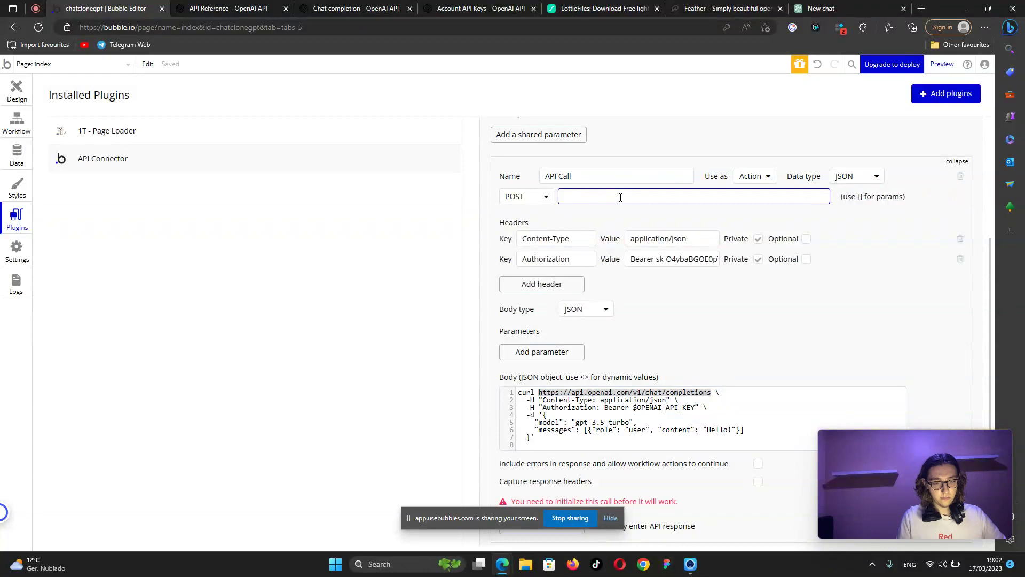
{"action": "key", "text": "ctrl+v"}
Delete the curl command and its -H and -d prefixes from the body so it begins at the opening brace.
{"action": "left_click_drag", "start_coordinate": [542, 416], "coordinate": [523, 392]}
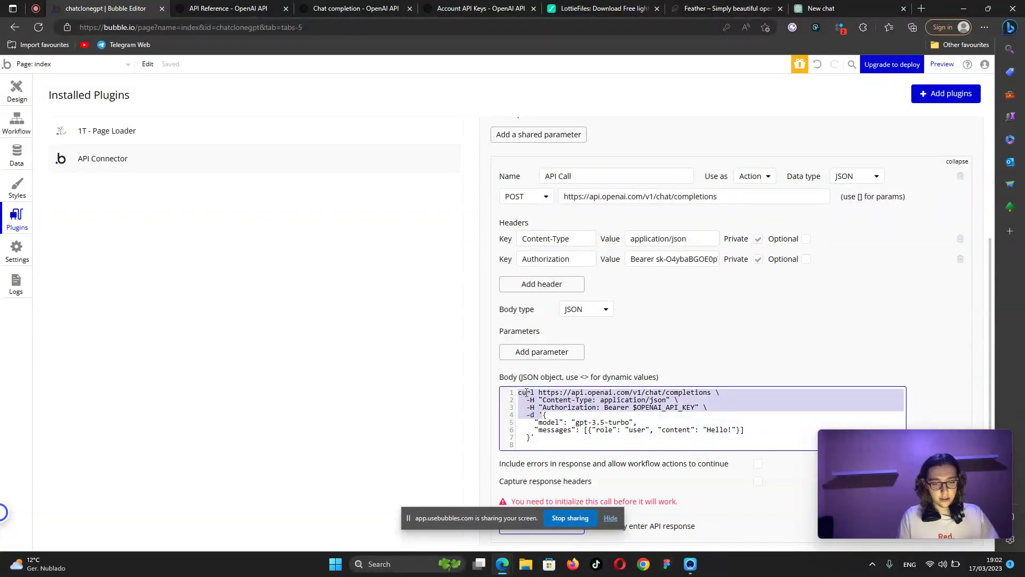
{"action": "key", "text": "BackSpace"}
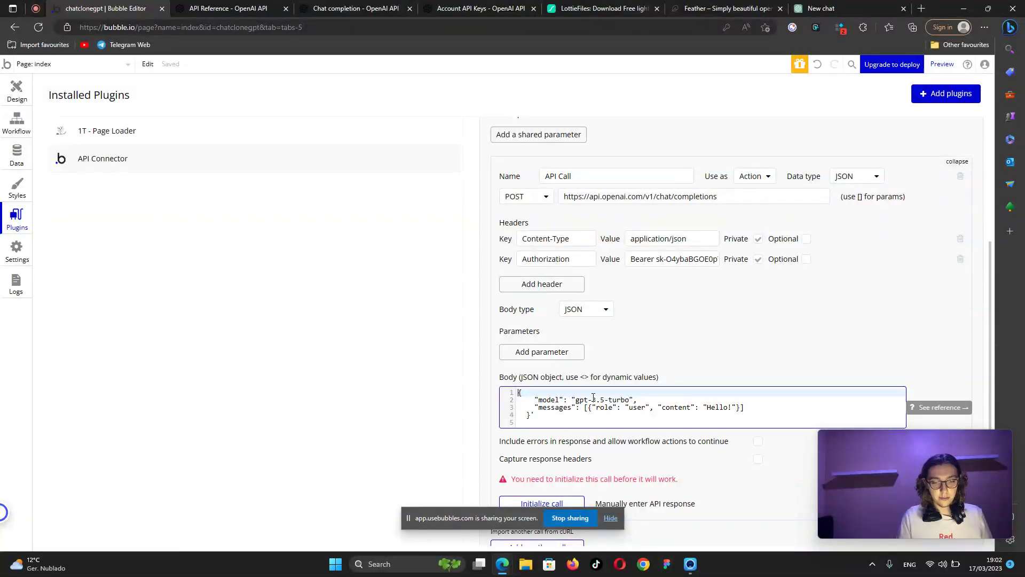
{"action": "left_click_drag", "start_coordinate": [575, 400], "coordinate": [631, 400]}
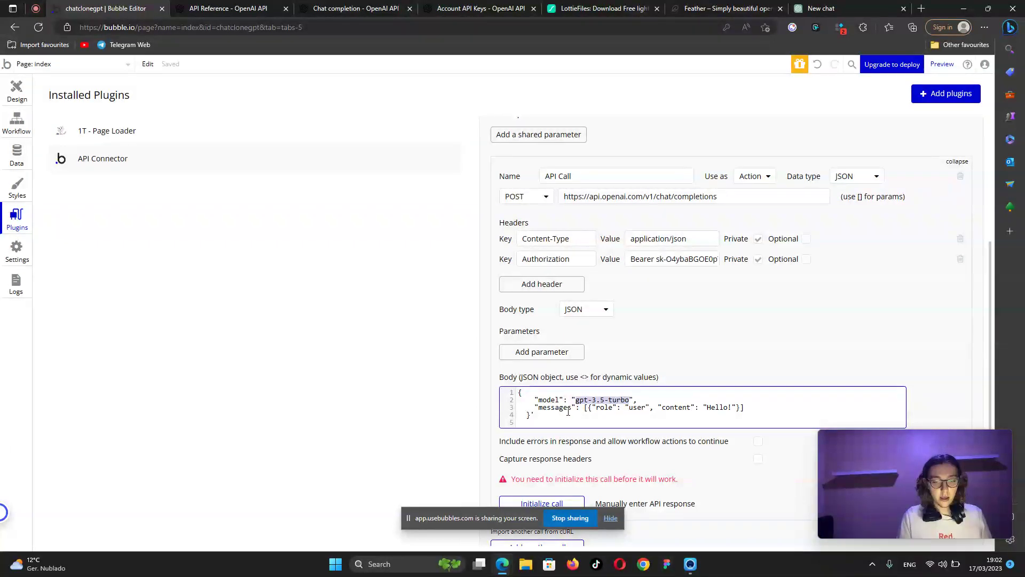
{"action": "left_click_drag", "start_coordinate": [586, 409], "coordinate": [729, 410]}
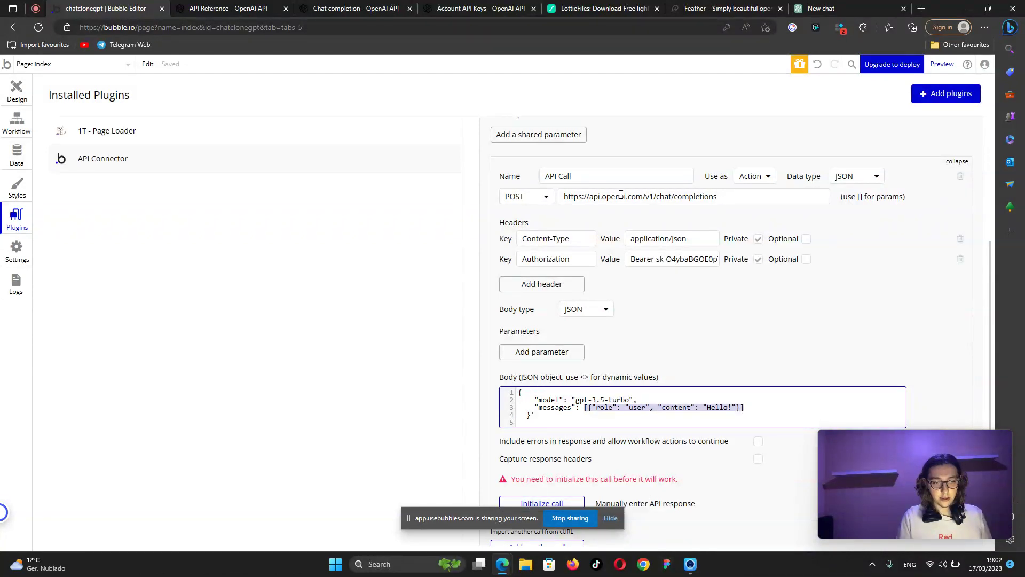
Name the API Open AI and the POST call Chat GPT 3.5.
{"action": "scroll", "coordinate": [615, 267], "scroll_direction": "up", "scroll_amount": 4}
{"action": "left_click_drag", "start_coordinate": [590, 231], "coordinate": [531, 248]}
{"action": "type", "text": "Open AI"}
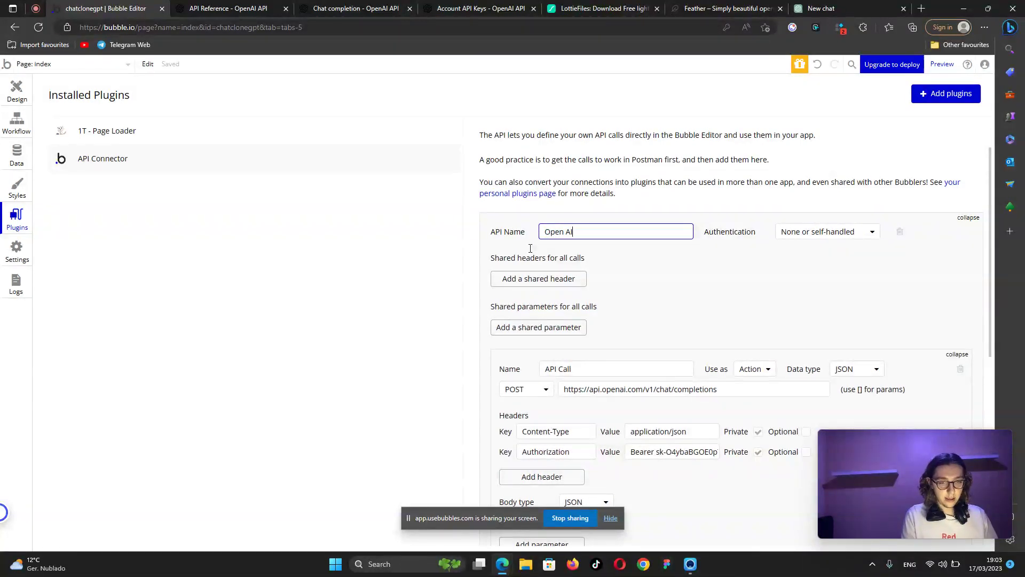
{"action": "left_click_drag", "start_coordinate": [582, 368], "coordinate": [547, 386]}
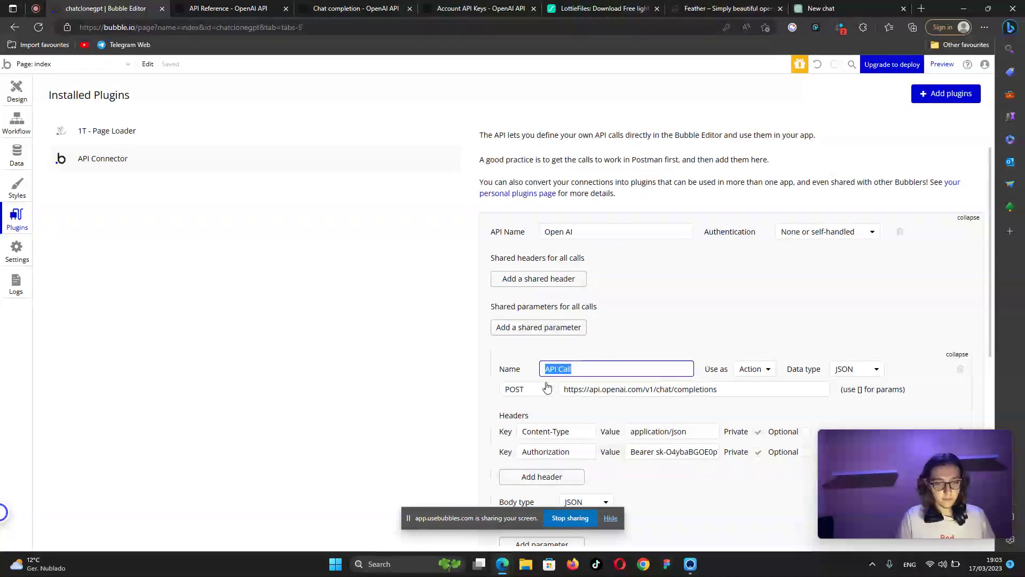
{"action": "type", "text": "Chat GPT"}
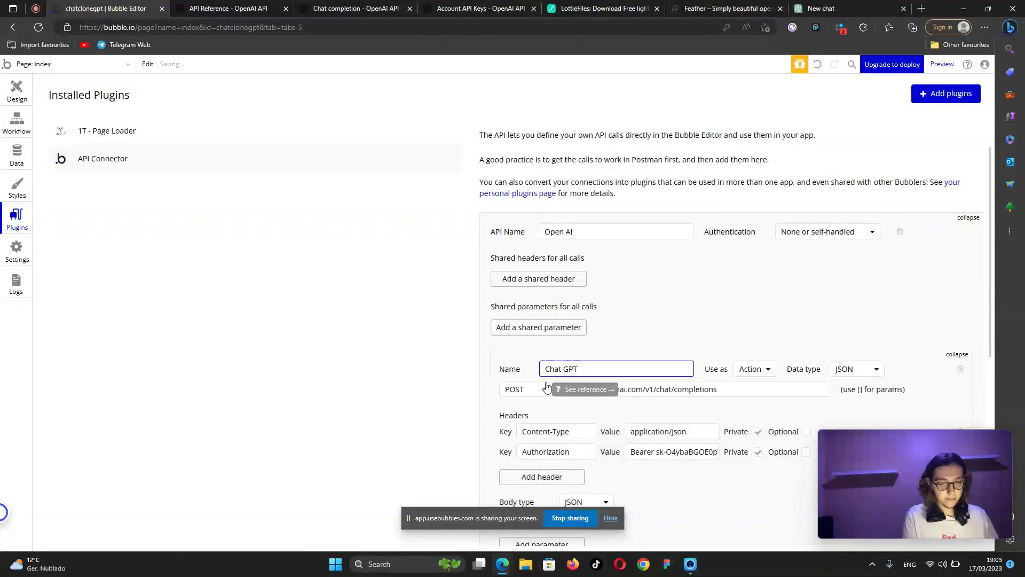
{"action": "type", "text": " 2.5"}
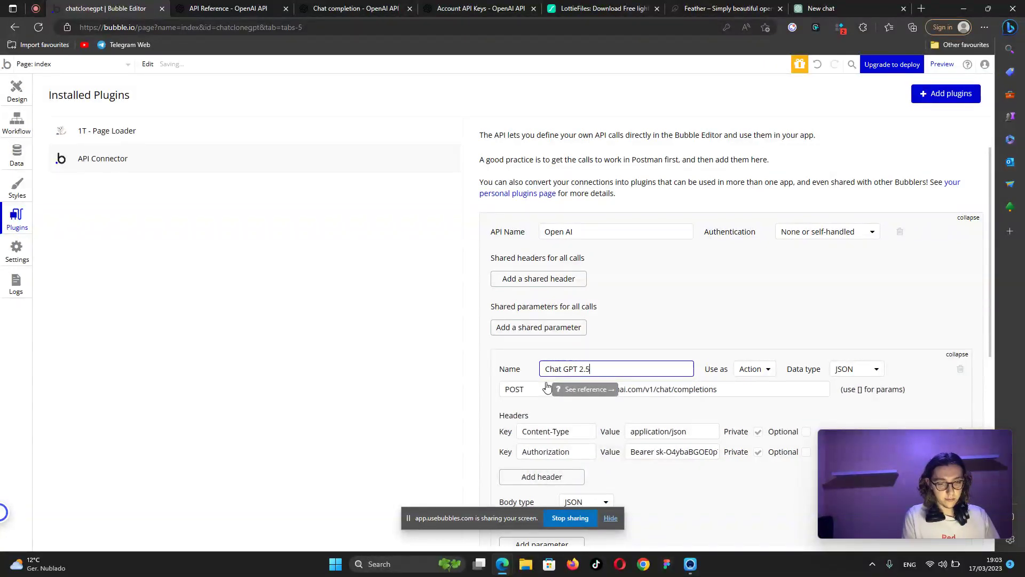
{"action": "key", "text": "BackSpace"}
{"action": "key", "text": "BackSpace"}
{"action": "key", "text": "BackSpace"}
{"action": "type", "text": "3.5"}
Try to initialize the Chat GPT 3.5 call and dismiss the response dialog.
{"action": "scroll", "coordinate": [566, 374], "scroll_direction": "down", "scroll_amount": 5}
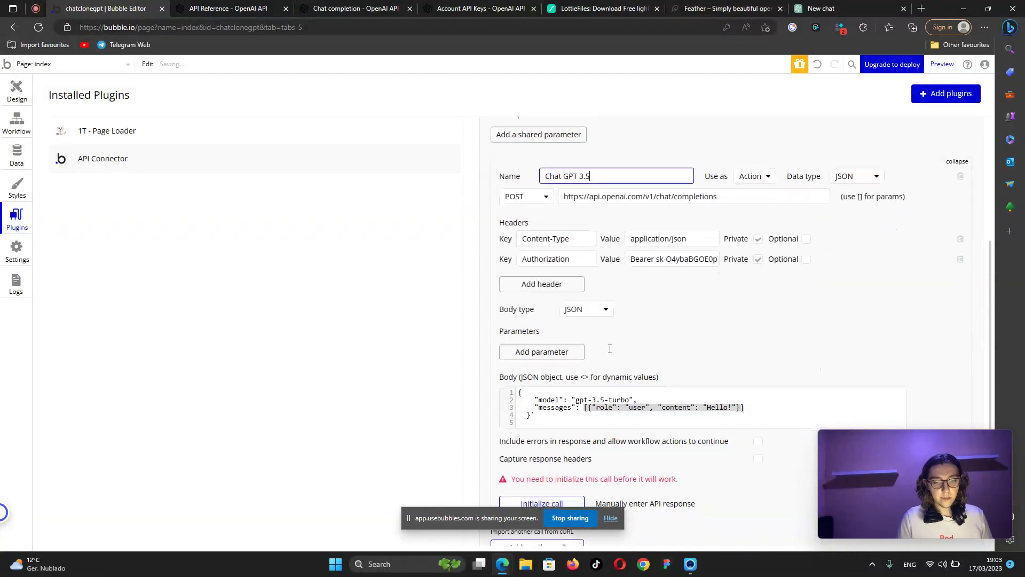
{"action": "scroll", "coordinate": [605, 334], "scroll_direction": "down", "scroll_amount": 1}
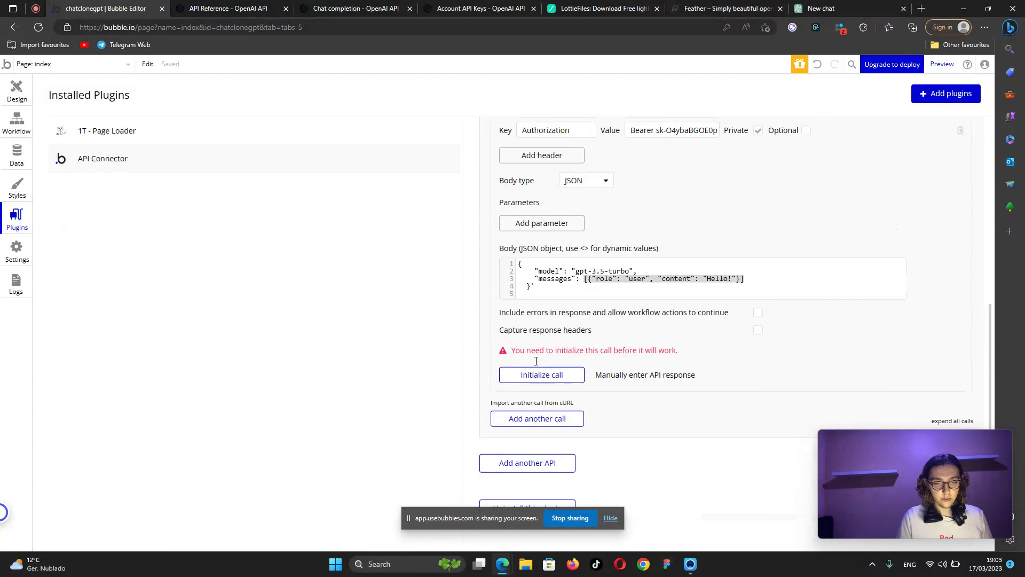
{"action": "left_click", "coordinate": [541, 376]}
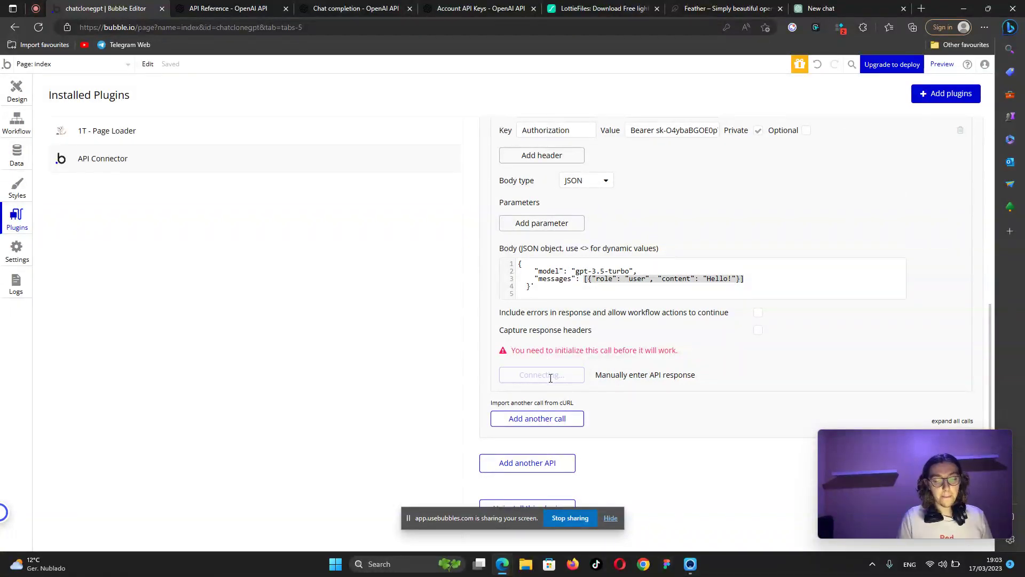
{"action": "left_click", "coordinate": [478, 335]}
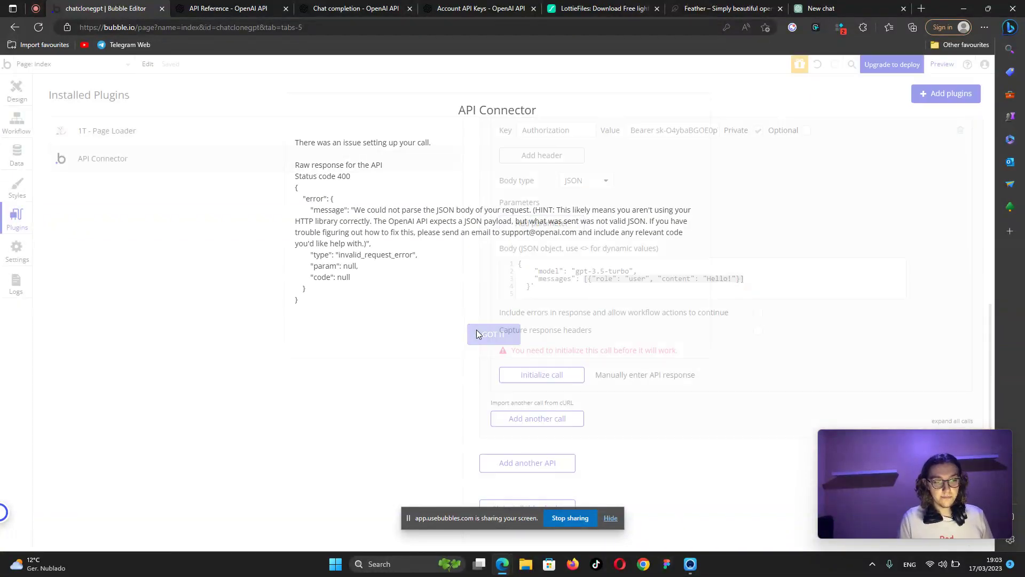
Review the call's URL, headers and body, retry initializing it and close the response dialog.
{"action": "scroll", "coordinate": [595, 359], "scroll_direction": "up", "scroll_amount": 1}
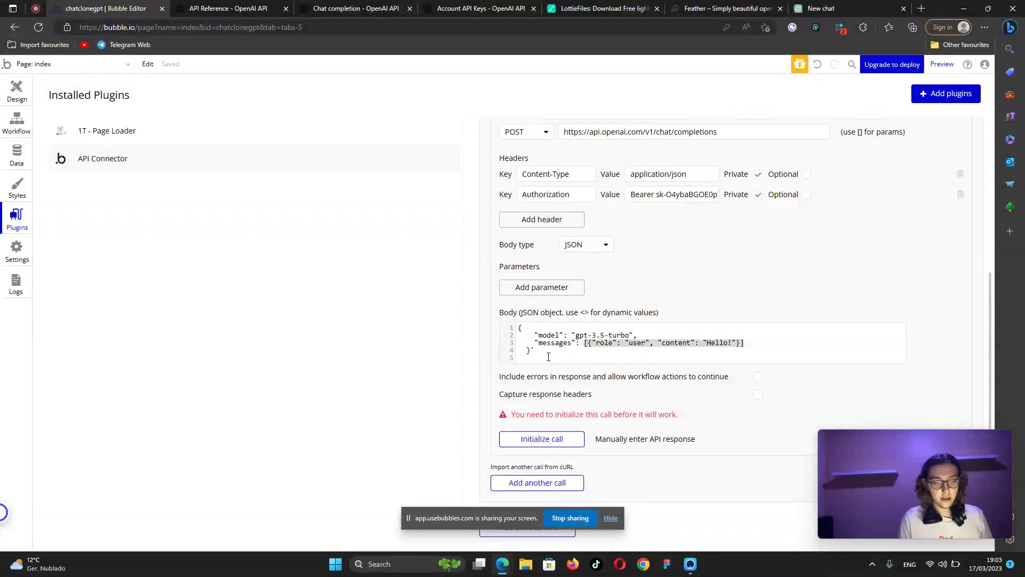
{"action": "scroll", "coordinate": [614, 363], "scroll_direction": "up", "scroll_amount": 1}
{"action": "scroll", "coordinate": [667, 371], "scroll_direction": "up", "scroll_amount": 1}
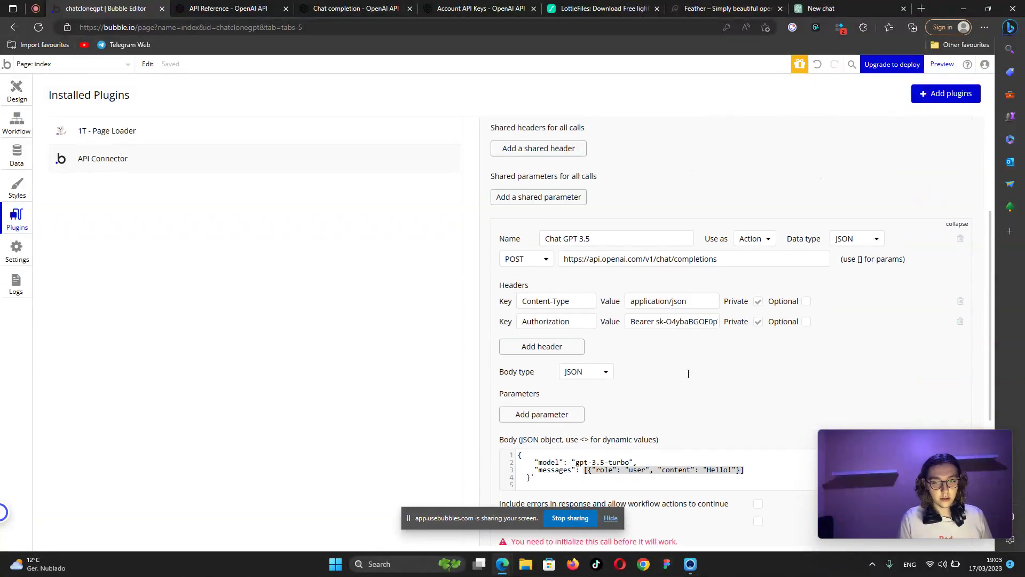
{"action": "scroll", "coordinate": [698, 380], "scroll_direction": "up", "scroll_amount": 3}
{"action": "scroll", "coordinate": [708, 369], "scroll_direction": "down", "scroll_amount": 4}
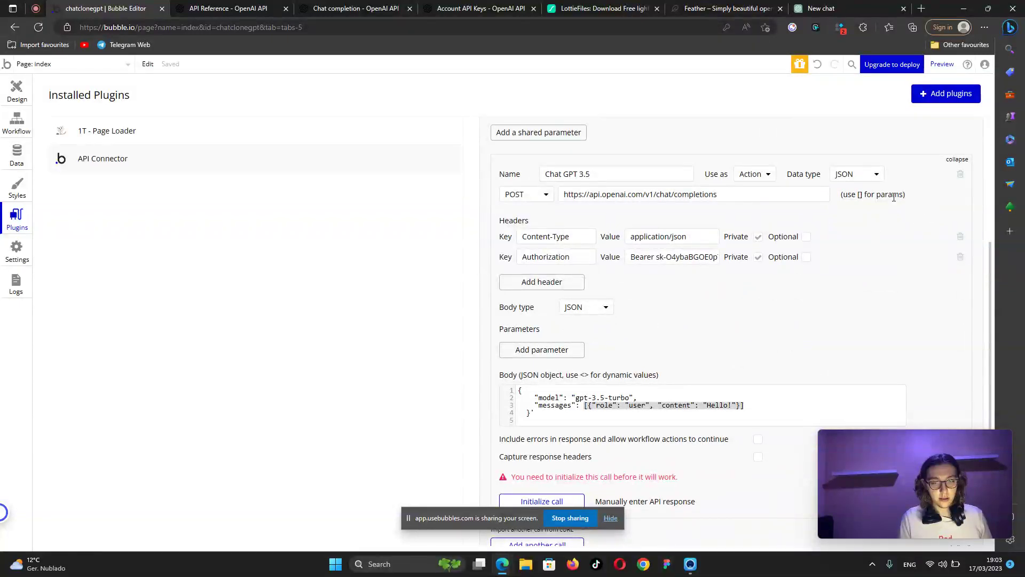
{"action": "left_click", "coordinate": [628, 258]}
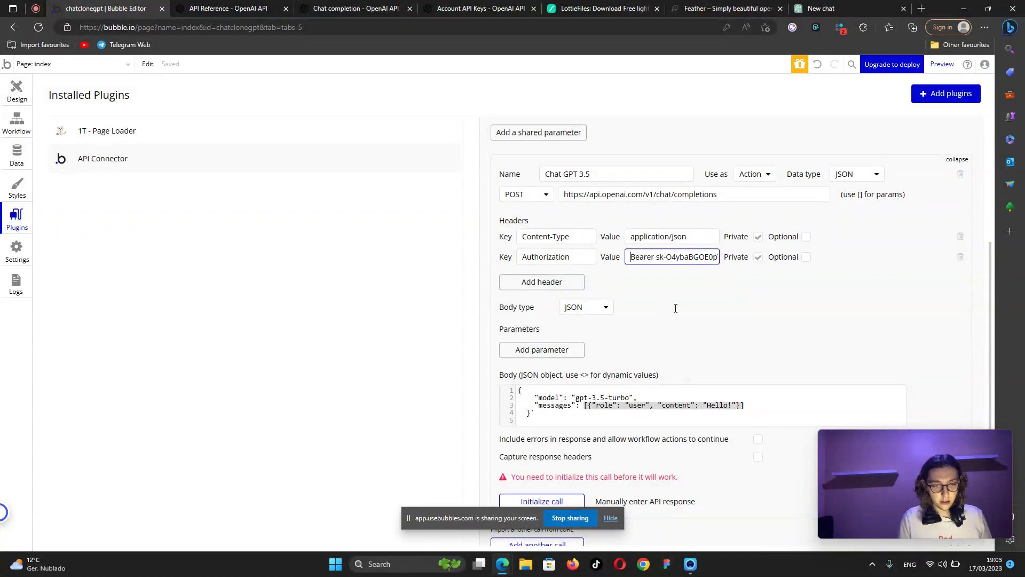
{"action": "scroll", "coordinate": [674, 310], "scroll_direction": "down", "scroll_amount": 1}
{"action": "left_click", "coordinate": [720, 348]}
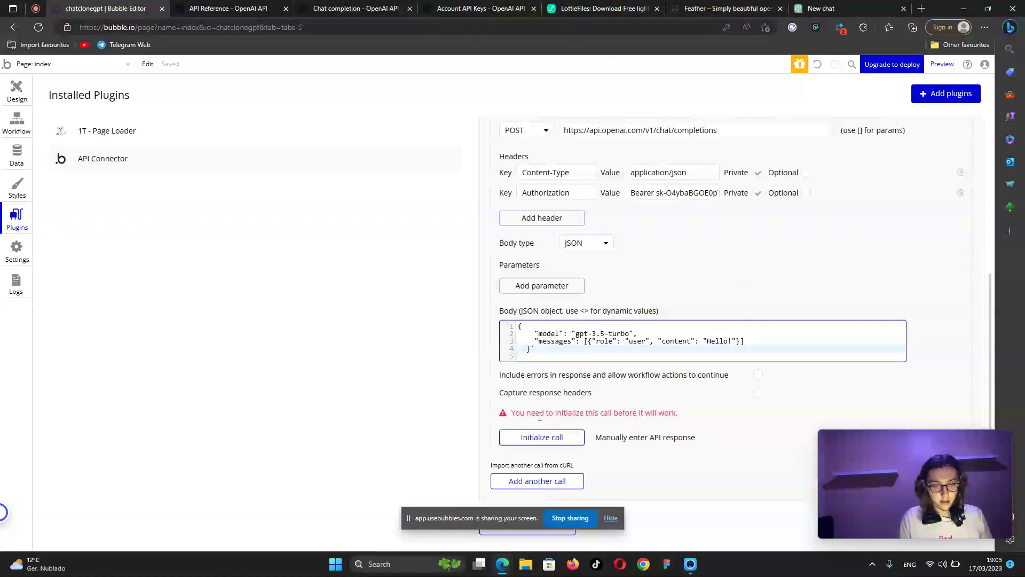
{"action": "left_click", "coordinate": [550, 443]}
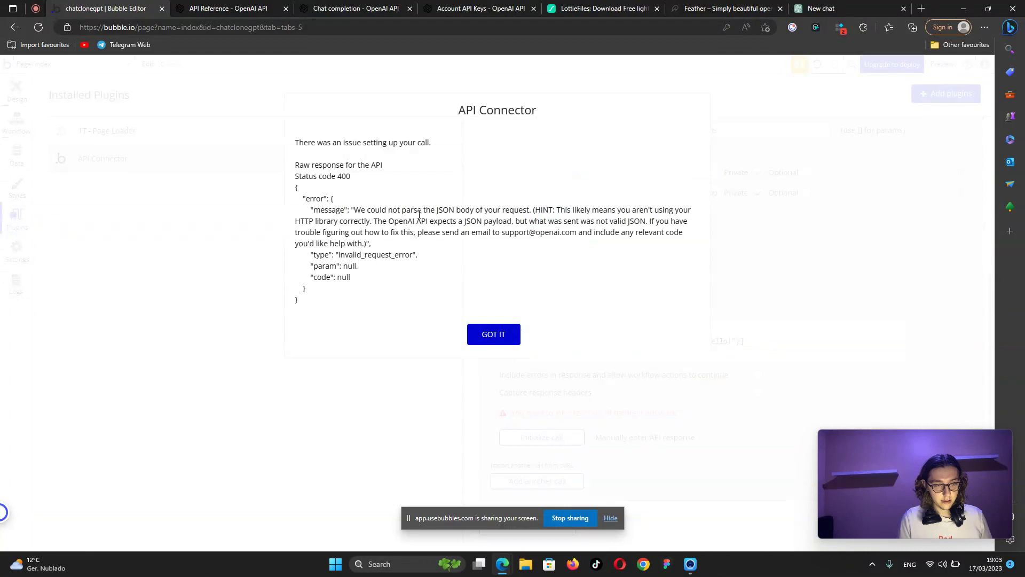
{"action": "left_click", "coordinate": [493, 341]}
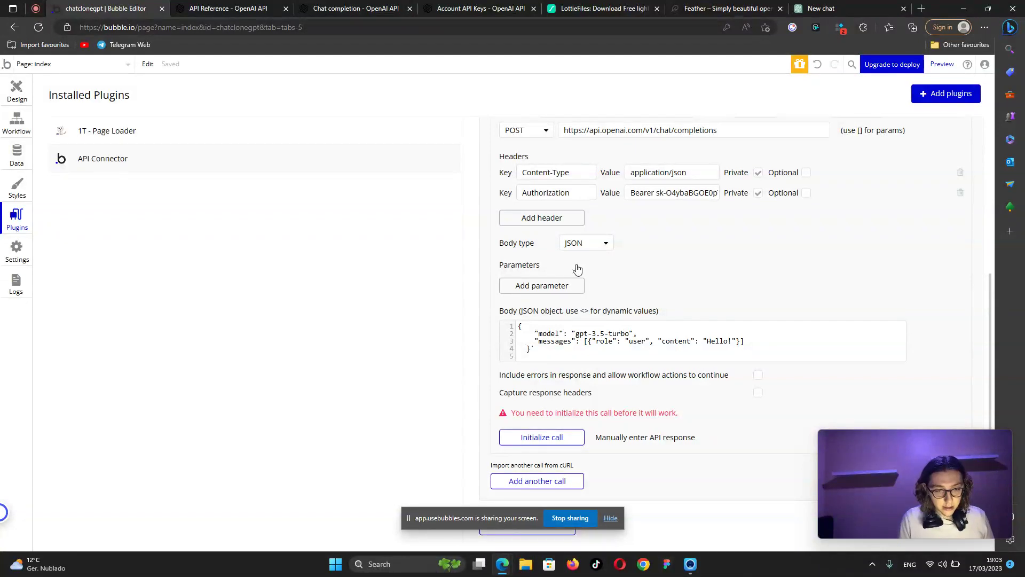
Remove the stray apostrophe after the closing brace in the JSON body and initialize the call again.
{"action": "left_click", "coordinate": [537, 349]}
{"action": "key", "text": "BackSpace"}
{"action": "left_click", "coordinate": [539, 437]}
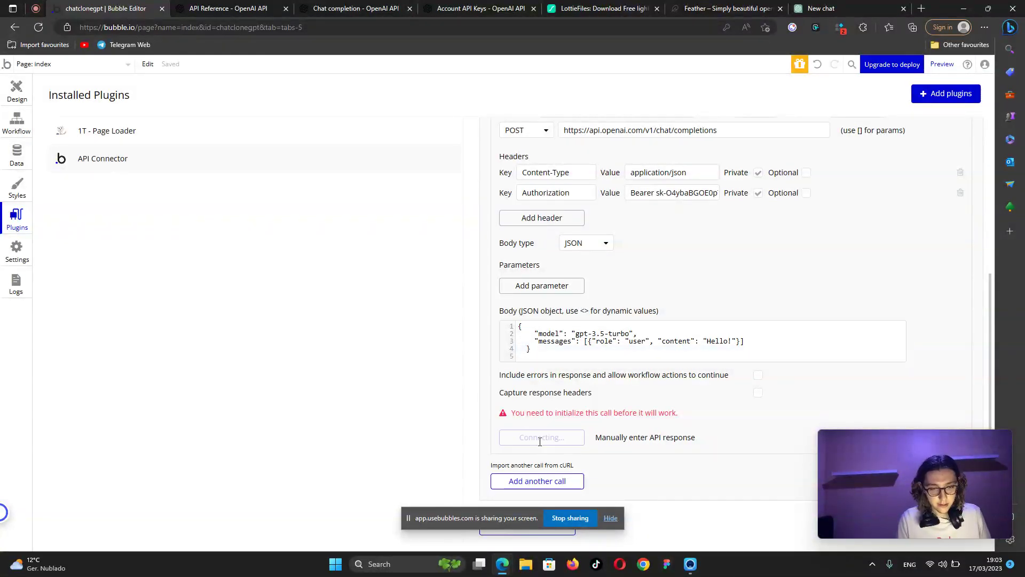
Show the raw data of the returned values, examine the assistant's message content and save the response fields.
{"action": "scroll", "coordinate": [544, 286], "scroll_direction": "down", "scroll_amount": 1}
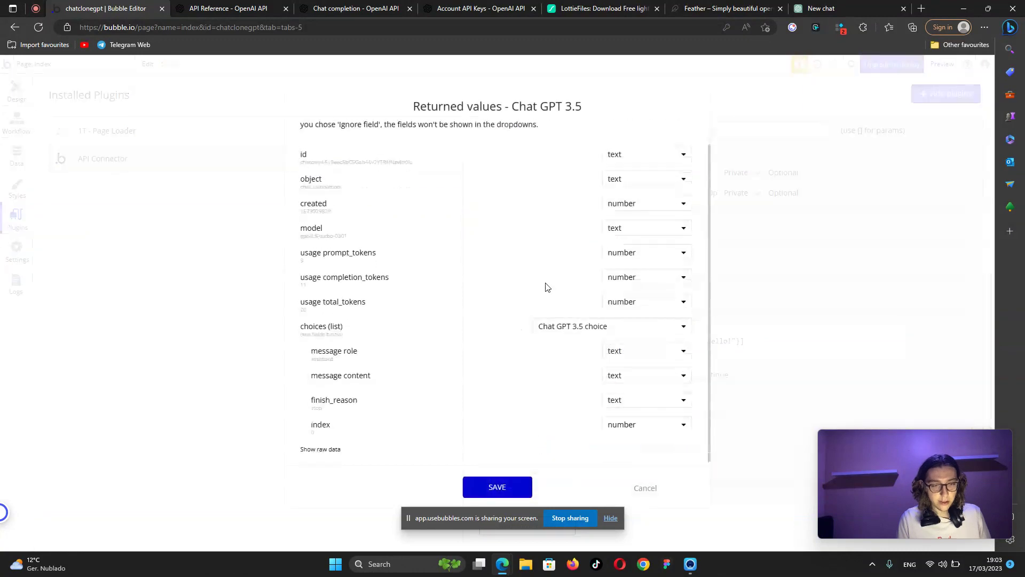
{"action": "left_click", "coordinate": [321, 449]}
{"action": "scroll", "coordinate": [453, 364], "scroll_direction": "down", "scroll_amount": 4}
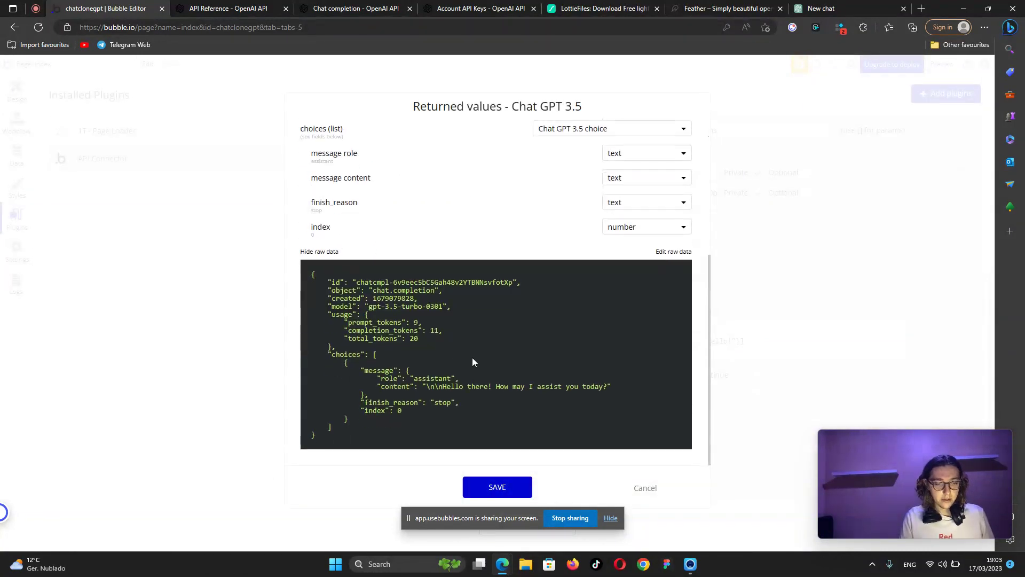
{"action": "left_click_drag", "start_coordinate": [442, 388], "coordinate": [606, 388]}
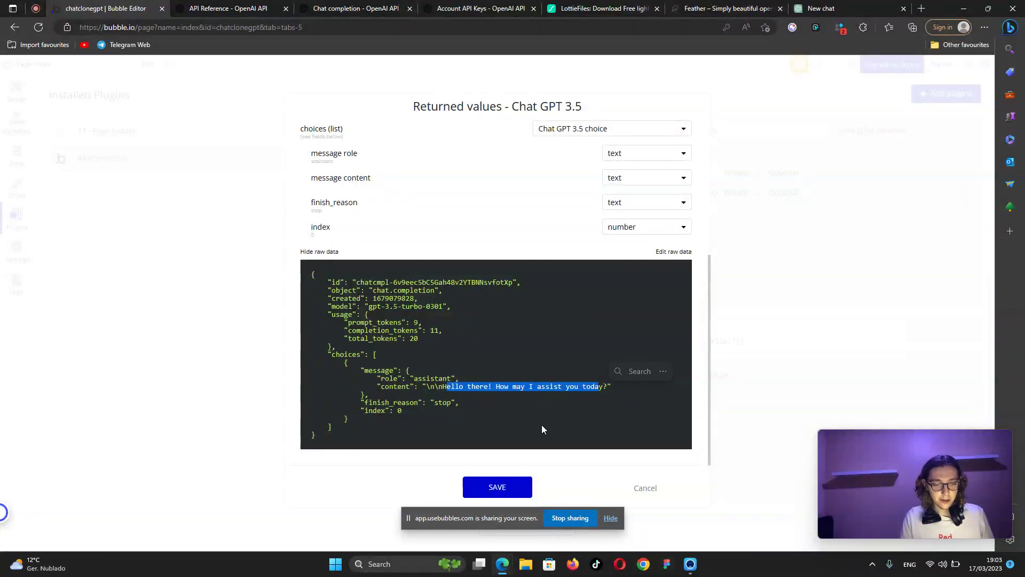
{"action": "left_click", "coordinate": [492, 487]}
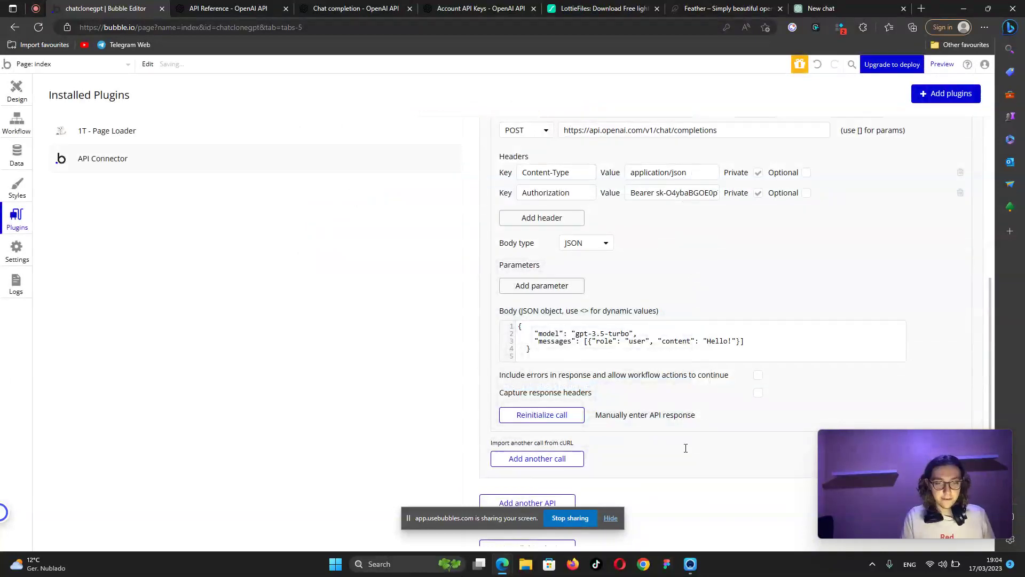
Replace the messages array in the JSON body with the dynamic value <messages> and make that parameter non-private.
{"action": "scroll", "coordinate": [733, 420], "scroll_direction": "up", "scroll_amount": 1}
{"action": "scroll", "coordinate": [734, 411], "scroll_direction": "up", "scroll_amount": 1}
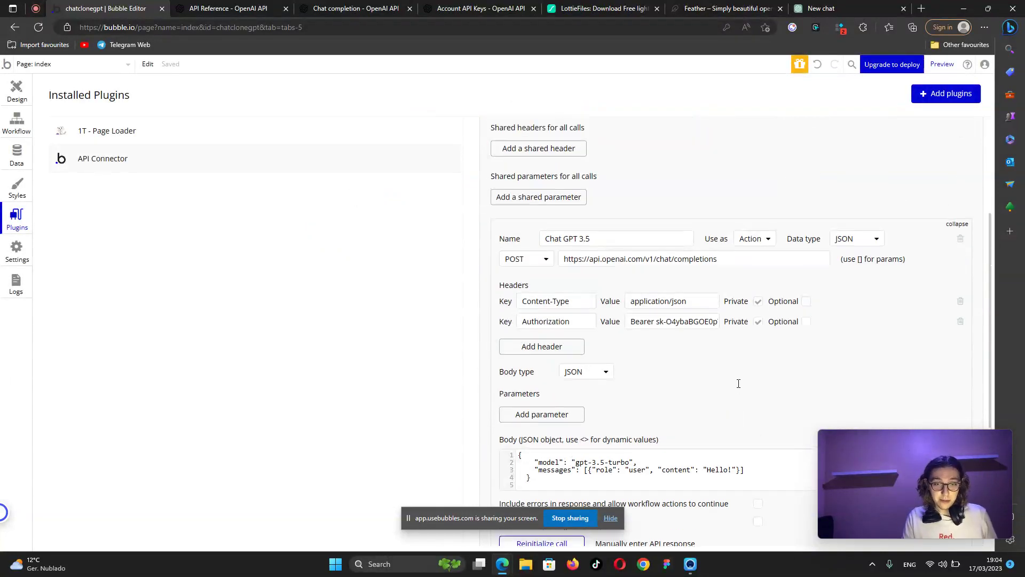
{"action": "scroll", "coordinate": [739, 384], "scroll_direction": "down", "scroll_amount": 2}
{"action": "left_click_drag", "start_coordinate": [750, 343], "coordinate": [586, 345]}
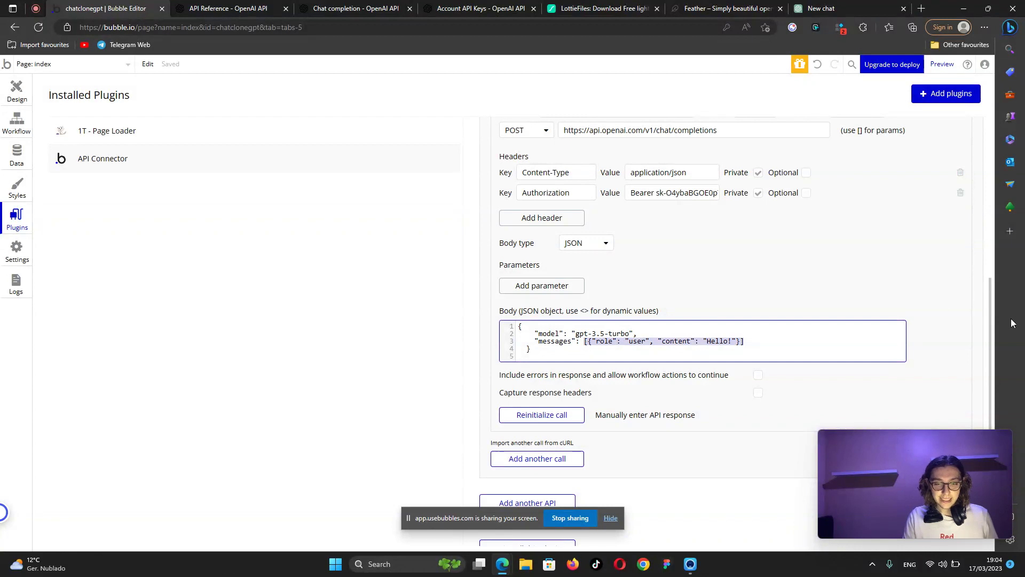
{"action": "left_click", "coordinate": [587, 341]}
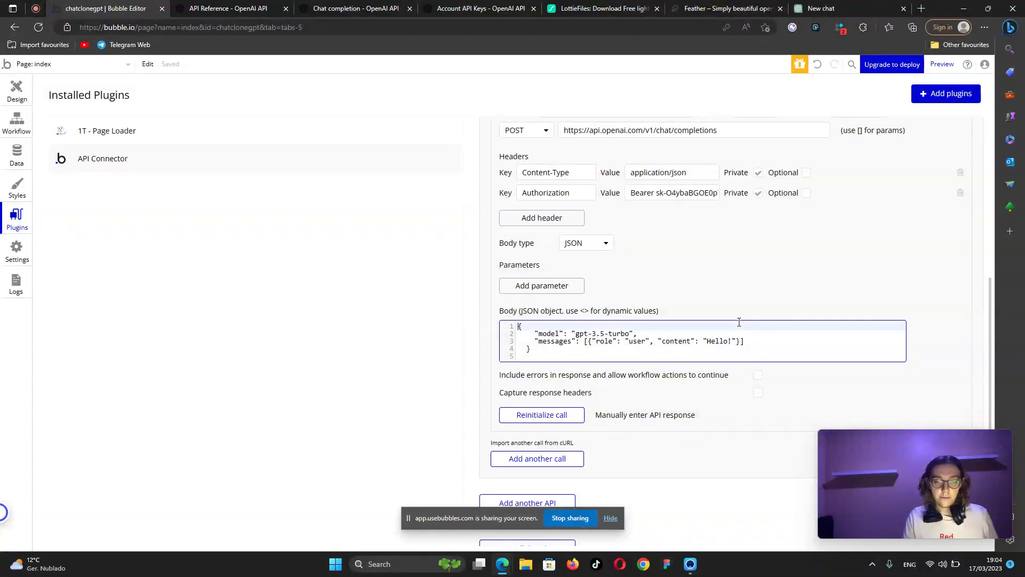
{"action": "left_click_drag", "start_coordinate": [585, 341], "coordinate": [751, 343]}
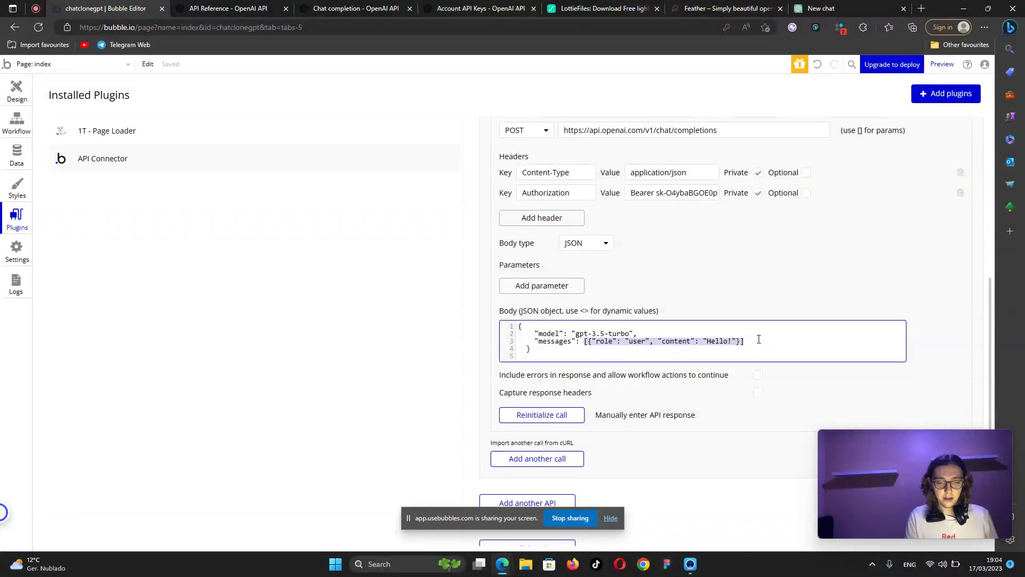
{"action": "type", "text": "<>"}
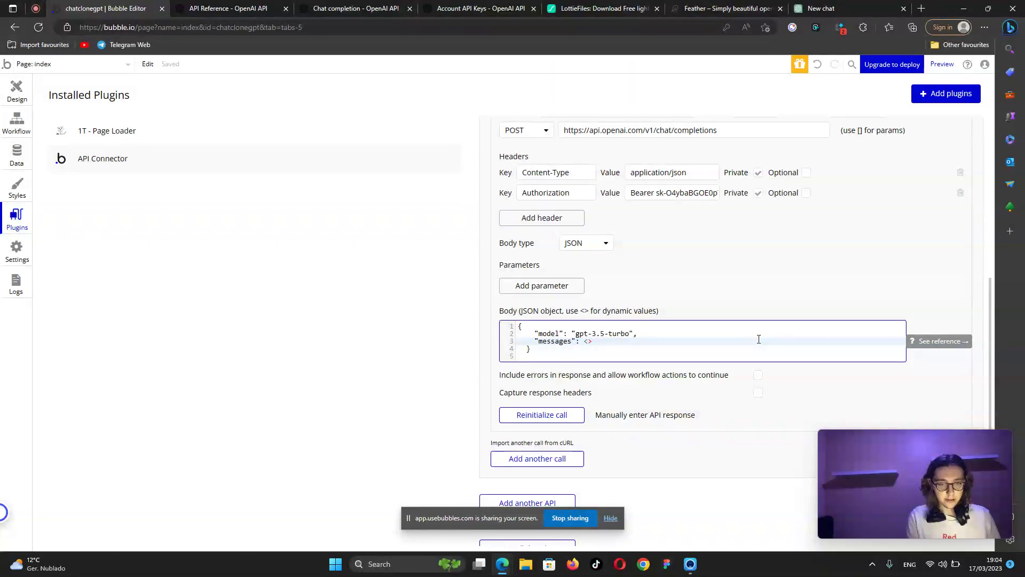
{"action": "type", "text": "messa"}
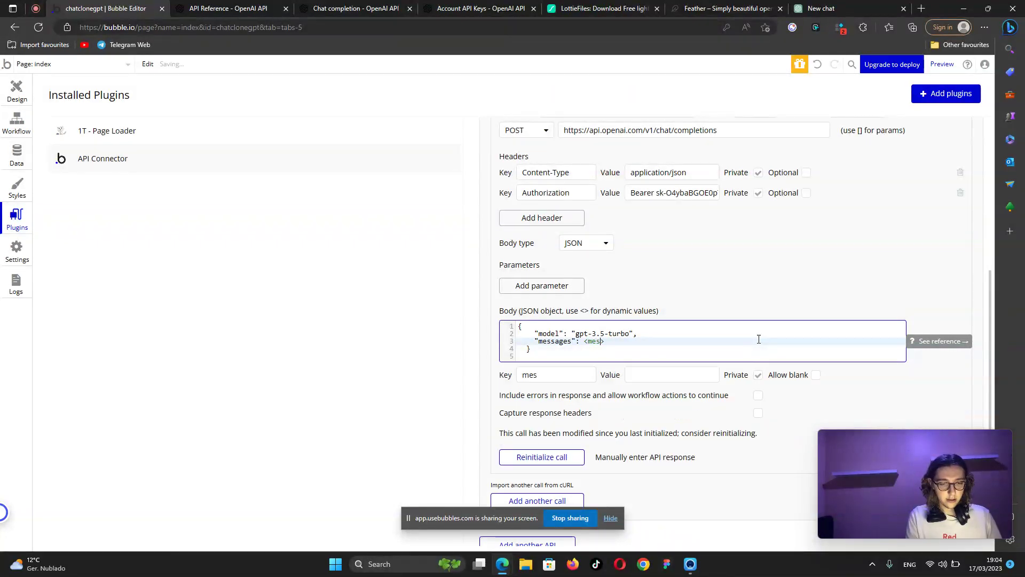
{"action": "type", "text": "ges"}
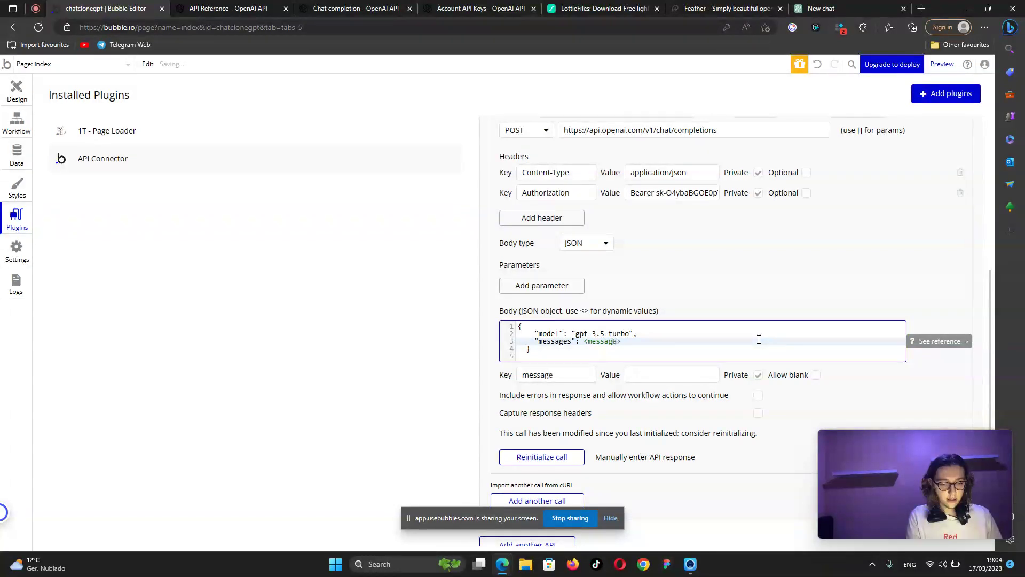
{"action": "left_click", "coordinate": [760, 377]}
{"action": "left_click", "coordinate": [666, 375]}
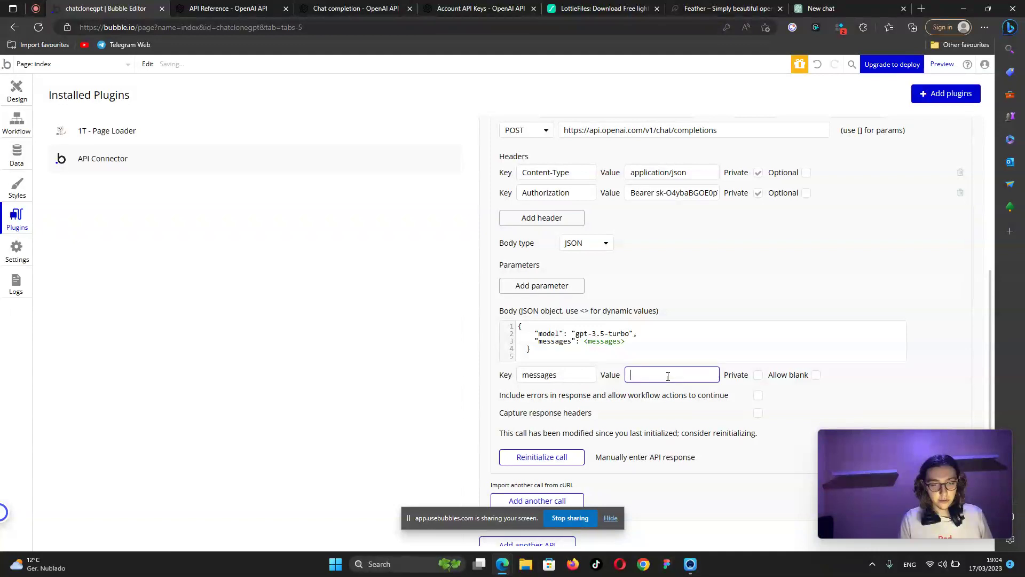
Switch to OpenAI's Chat completion guide and examine the messages array and its roles in the example API call.
{"action": "left_click", "coordinate": [317, 10]}
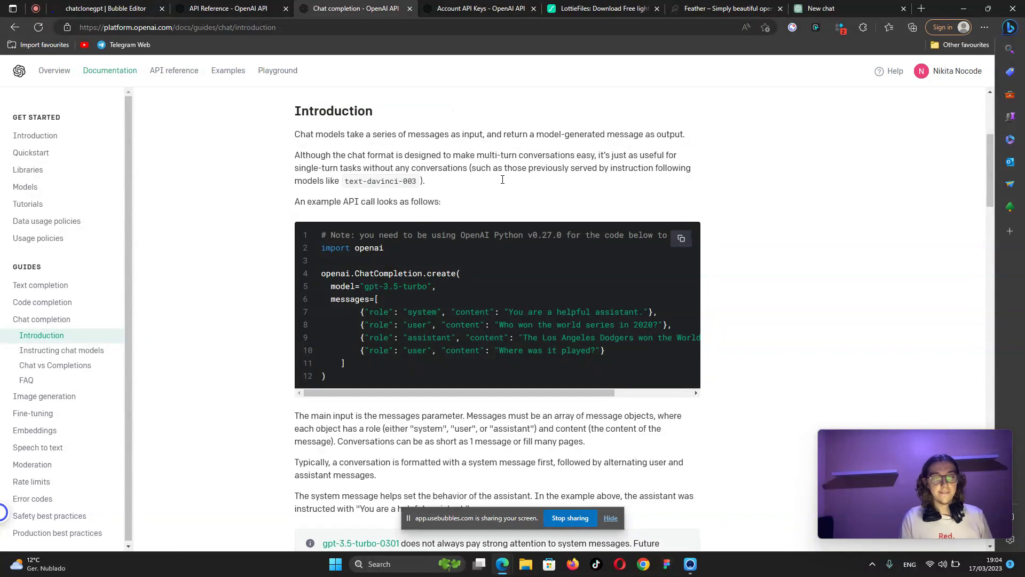
{"action": "left_click_drag", "start_coordinate": [355, 300], "coordinate": [625, 369]}
{"action": "left_click", "coordinate": [431, 314]}
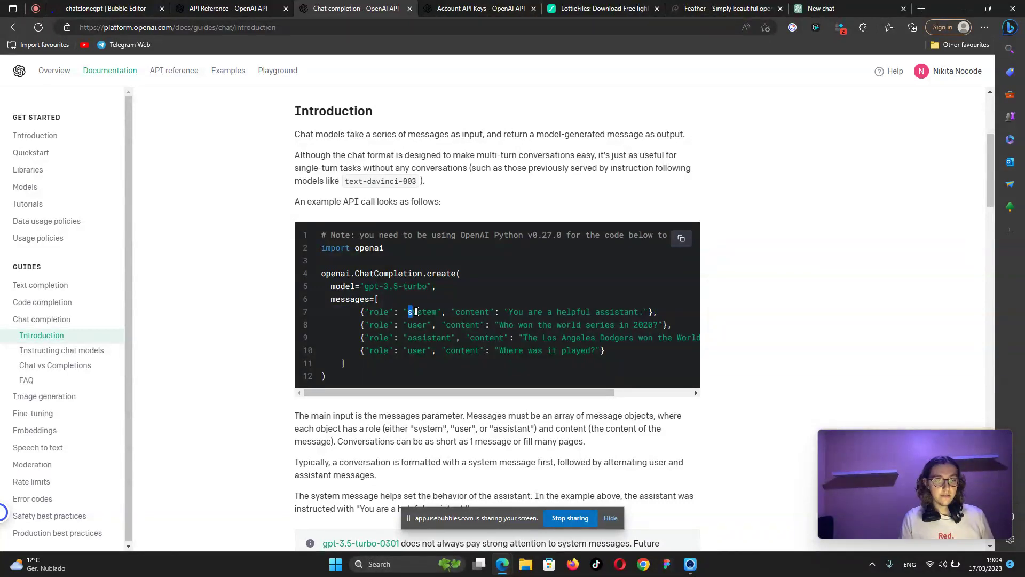
{"action": "left_click_drag", "start_coordinate": [409, 311], "coordinate": [447, 351]}
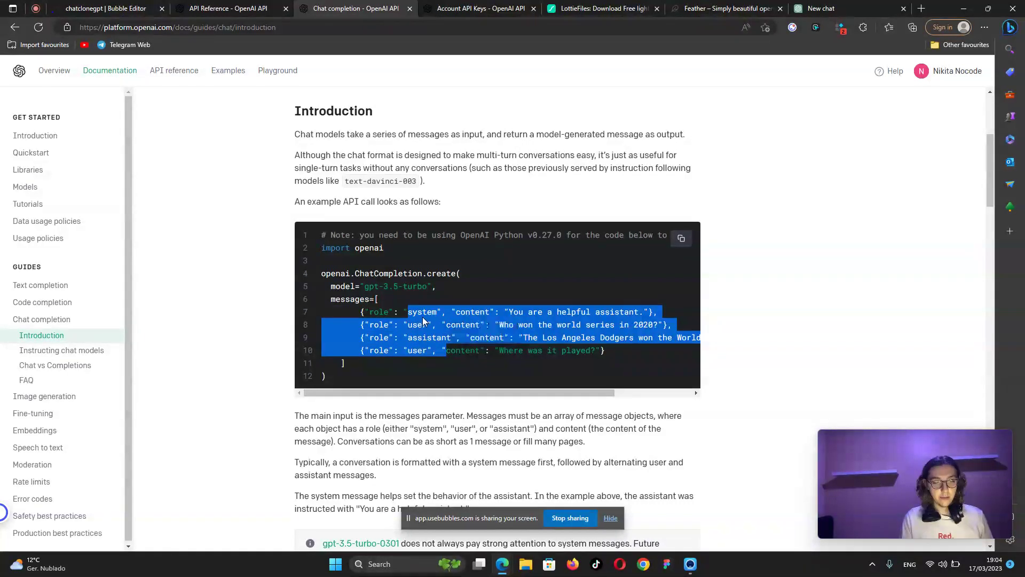
Examine the user and assistant roles and their message contents in the example API call.
{"action": "left_click", "coordinate": [424, 337]}
{"action": "left_click_drag", "start_coordinate": [413, 338], "coordinate": [452, 337]}
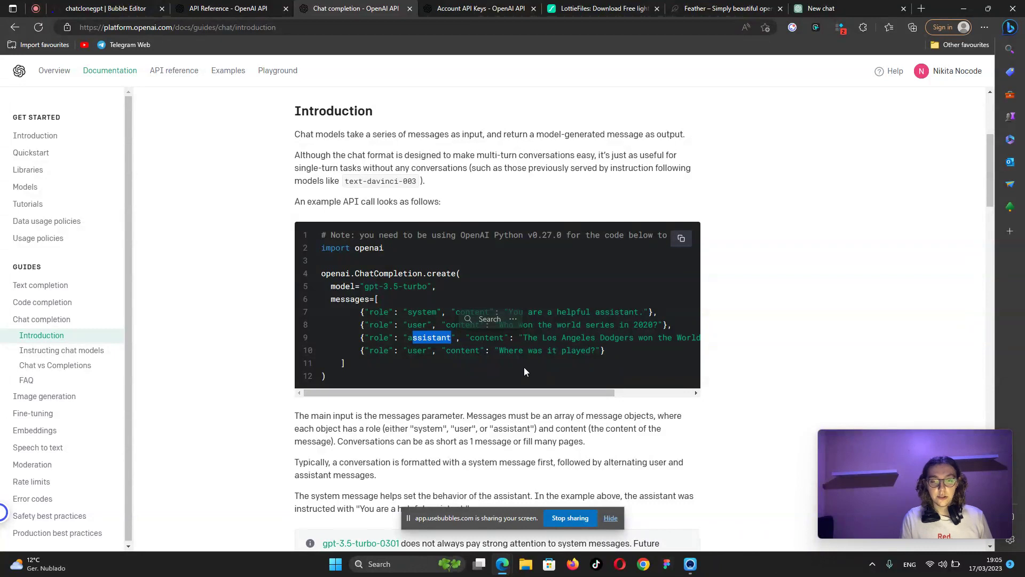
{"action": "left_click_drag", "start_coordinate": [408, 325], "coordinate": [432, 325]}
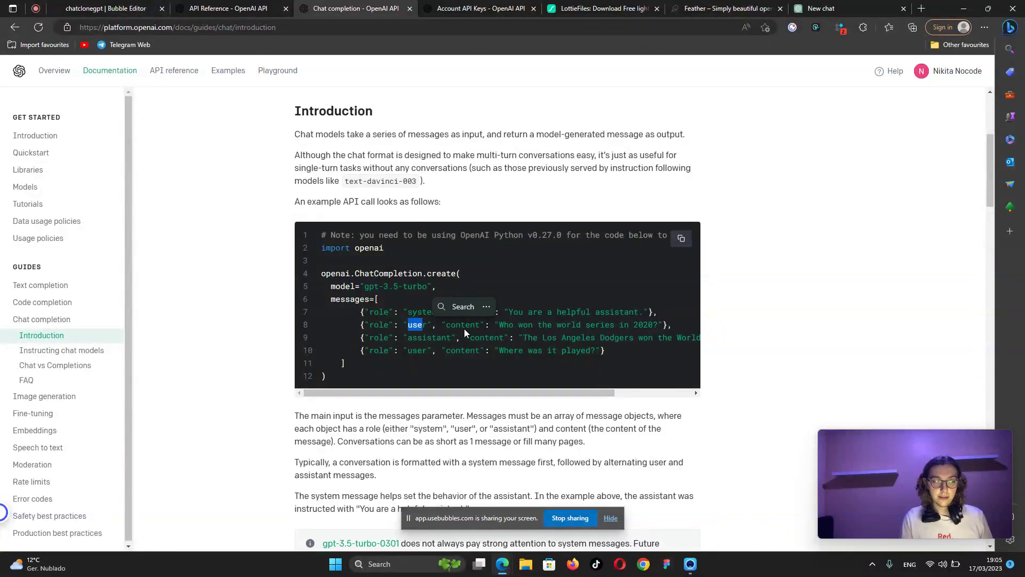
{"action": "left_click", "coordinate": [511, 327]}
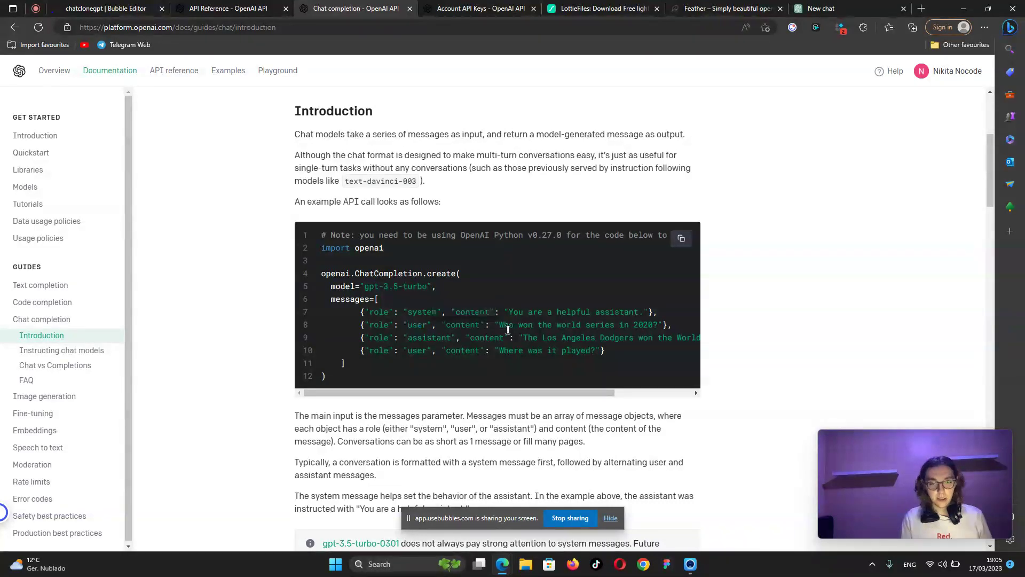
{"action": "left_click_drag", "start_coordinate": [502, 325], "coordinate": [655, 328]}
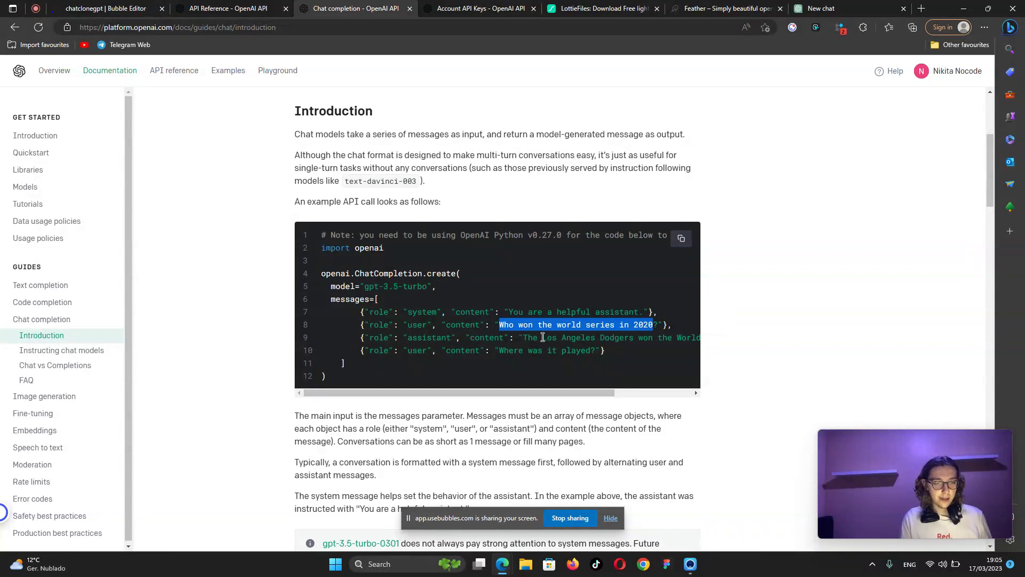
{"action": "left_click_drag", "start_coordinate": [530, 338], "coordinate": [302, 323]}
{"action": "left_click", "coordinate": [479, 344]}
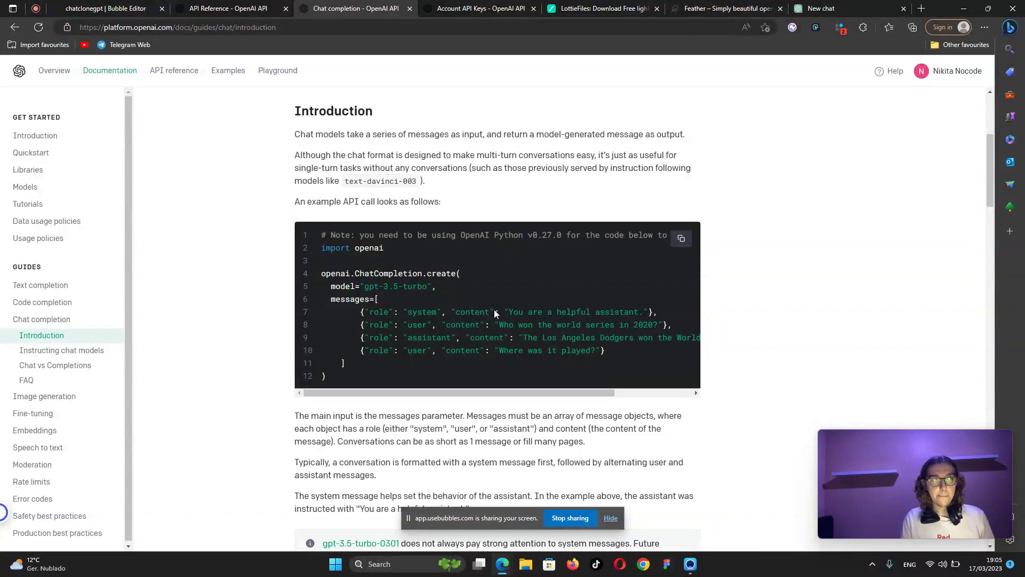
Examine the system role's content in the first message of the example API call.
{"action": "left_click_drag", "start_coordinate": [508, 312], "coordinate": [640, 320]}
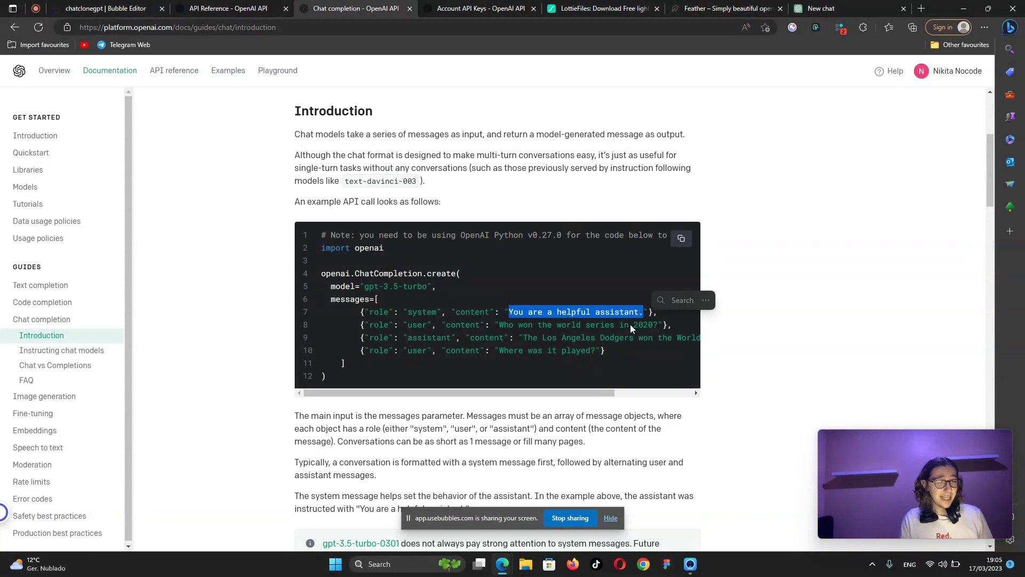
{"action": "left_click", "coordinate": [585, 345]}
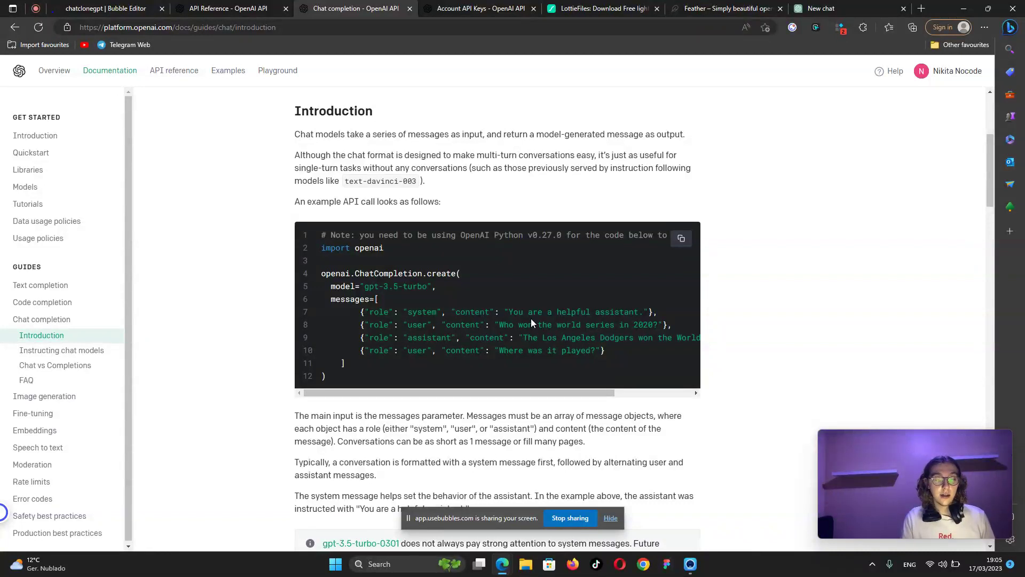
{"action": "left_click_drag", "start_coordinate": [510, 312], "coordinate": [644, 311]}
{"action": "left_click", "coordinate": [510, 314]}
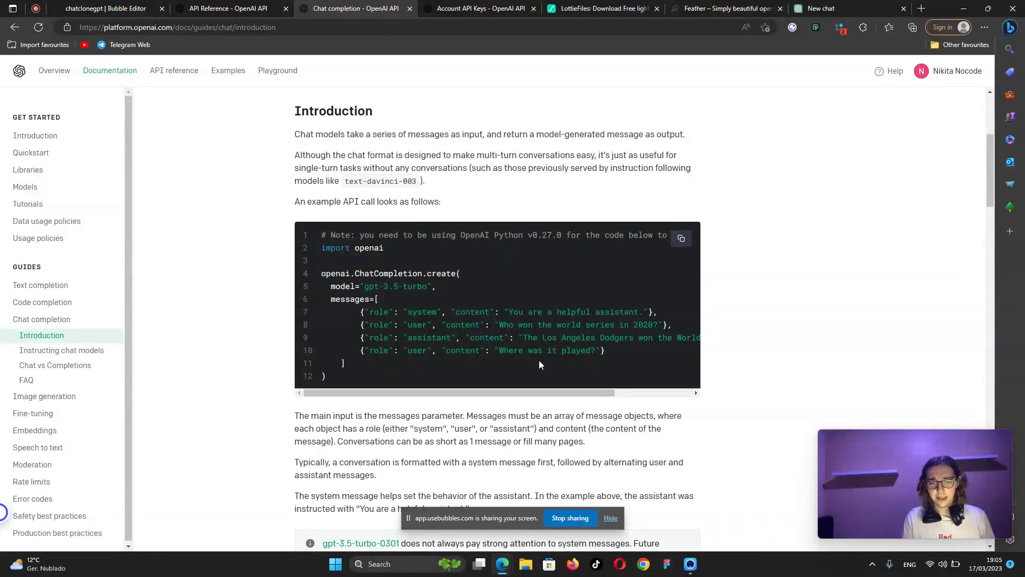
{"action": "left_click_drag", "start_coordinate": [533, 312], "coordinate": [648, 305]}
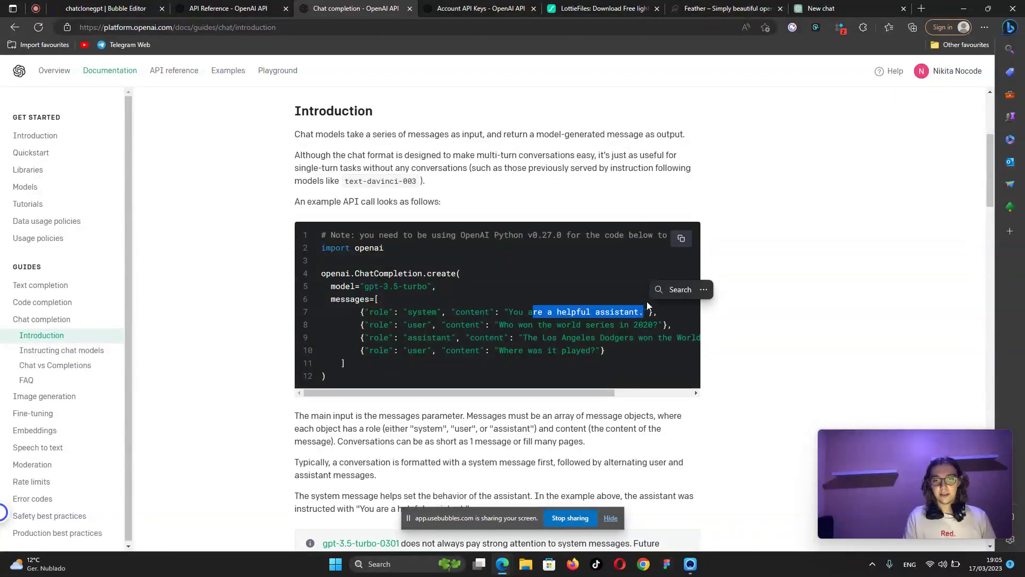
{"action": "left_click", "coordinate": [761, 333]}
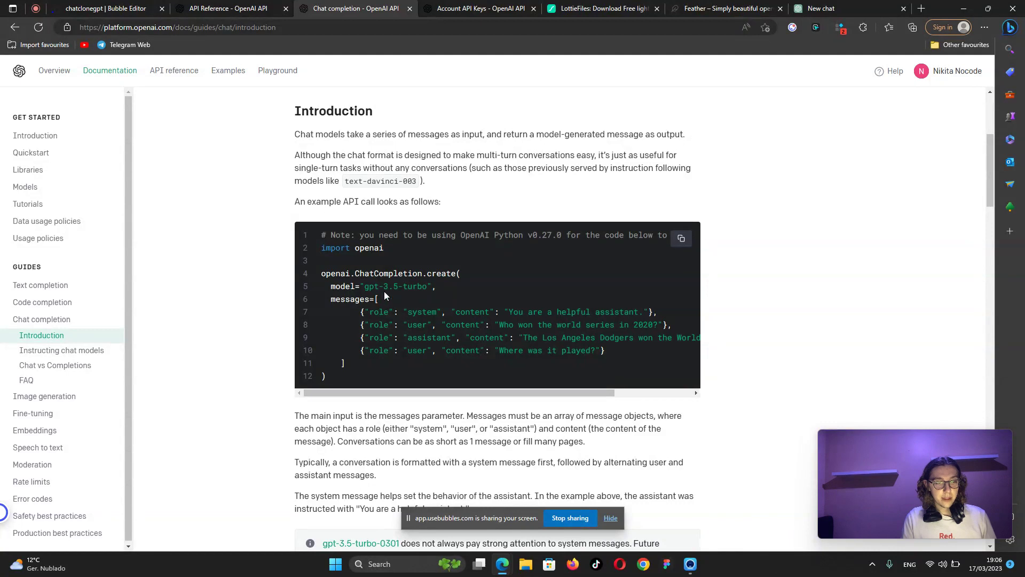
Copy the example messages array from the OpenAI API reference into the messages parameter's value in Bubble's API Connector.
{"action": "left_click", "coordinate": [239, 6]}
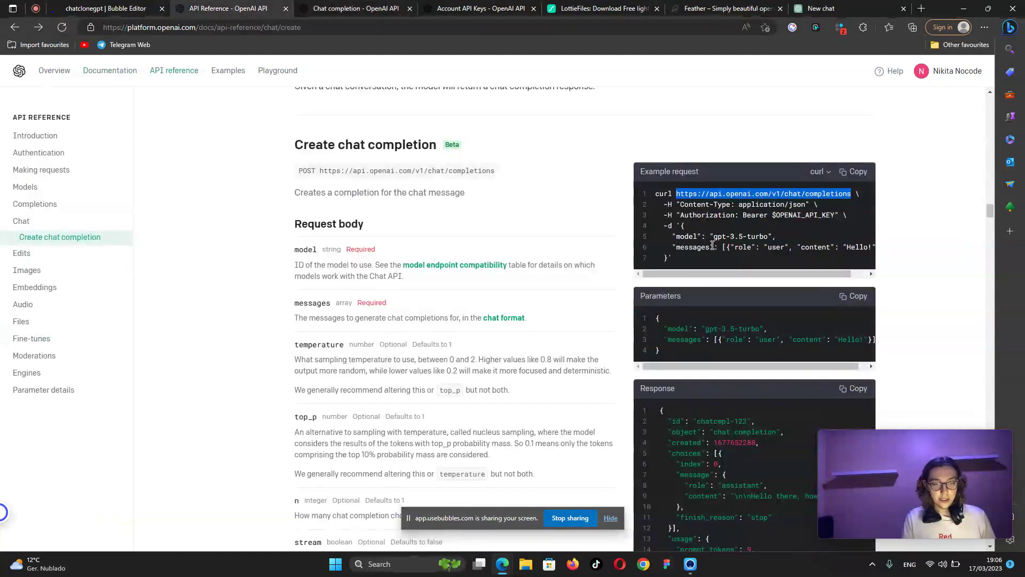
{"action": "left_click_drag", "start_coordinate": [724, 247], "coordinate": [878, 251]}
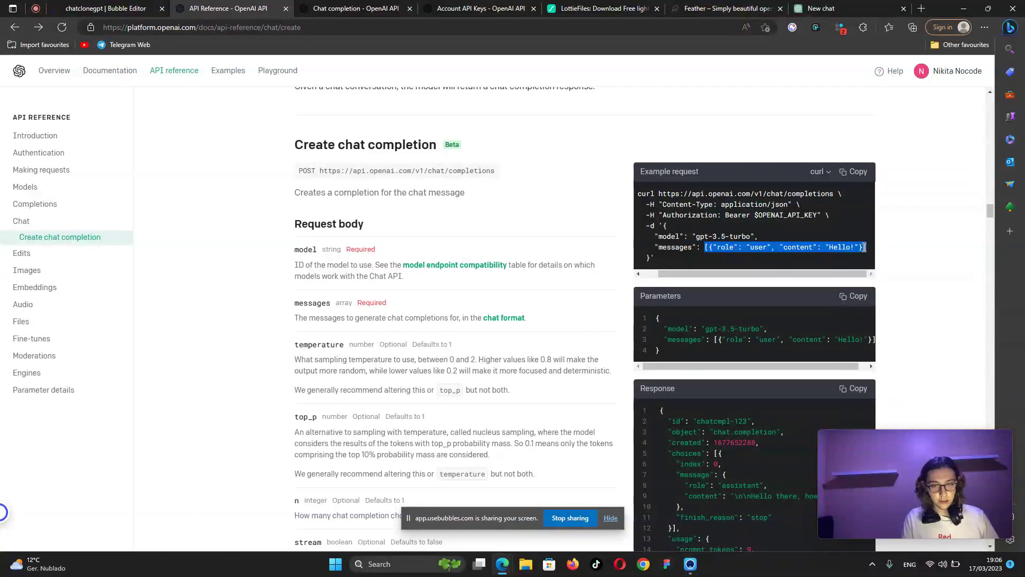
{"action": "left_click", "coordinate": [79, 8]}
{"action": "left_click", "coordinate": [654, 380]}
{"action": "key", "text": "ctrl+v"}
{"action": "left_click", "coordinate": [666, 407]}
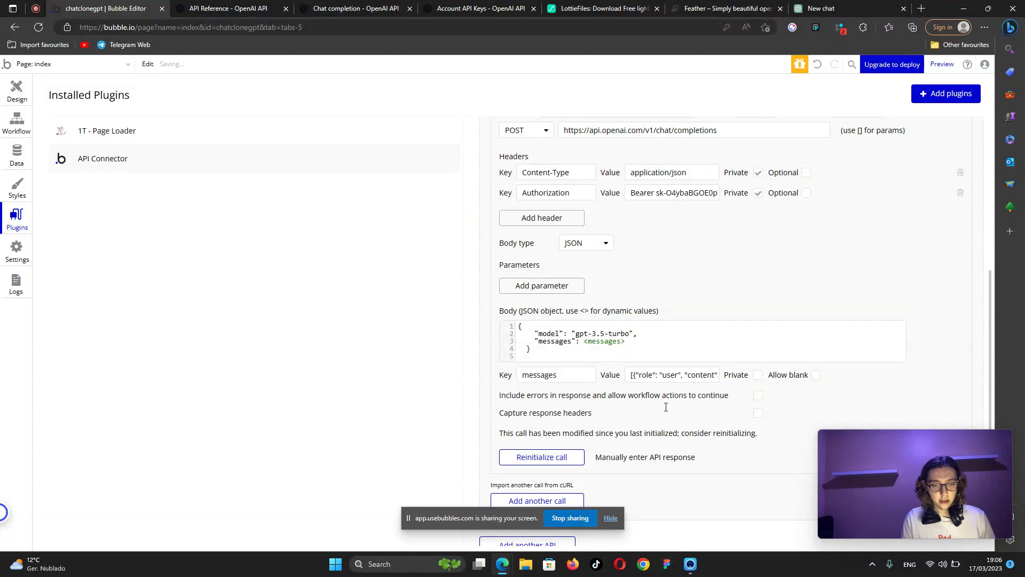
Reinitialize the Chat GPT 3.5 call and save its returned values.
{"action": "left_click", "coordinate": [559, 458]}
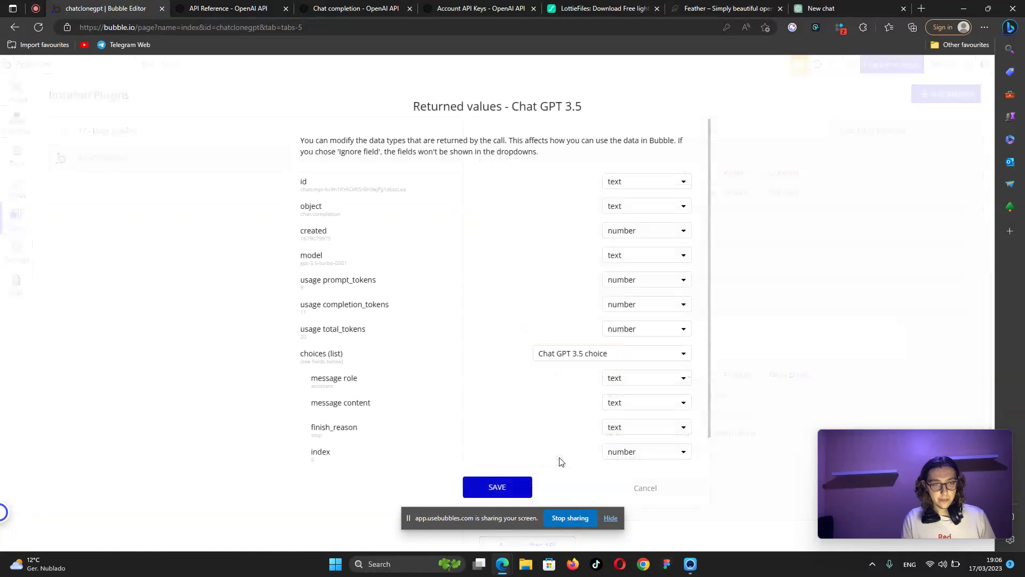
{"action": "scroll", "coordinate": [462, 293], "scroll_direction": "down", "scroll_amount": 1}
{"action": "left_click", "coordinate": [531, 489]}
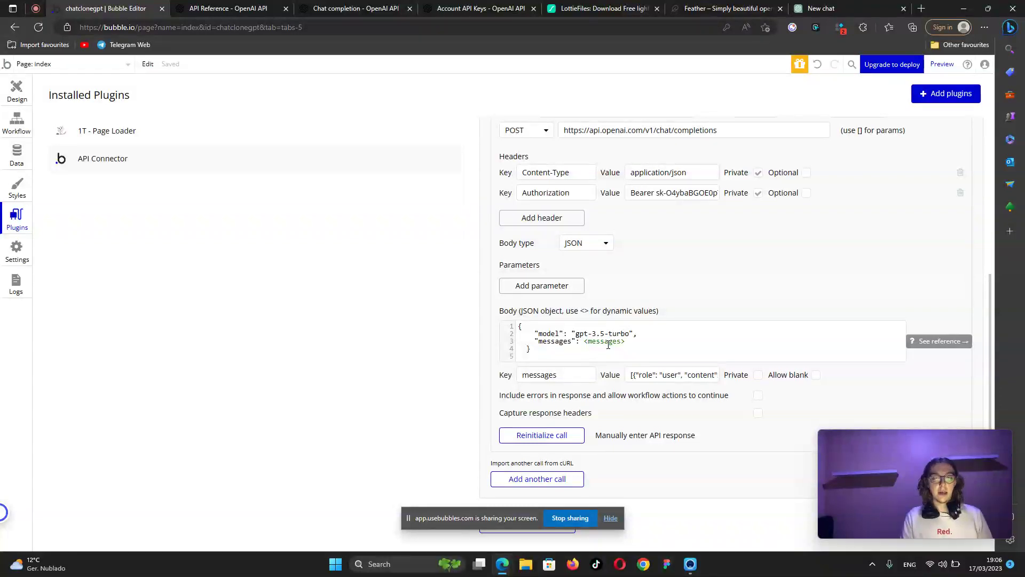
{"action": "scroll", "coordinate": [695, 373], "scroll_direction": "up", "scroll_amount": 2}
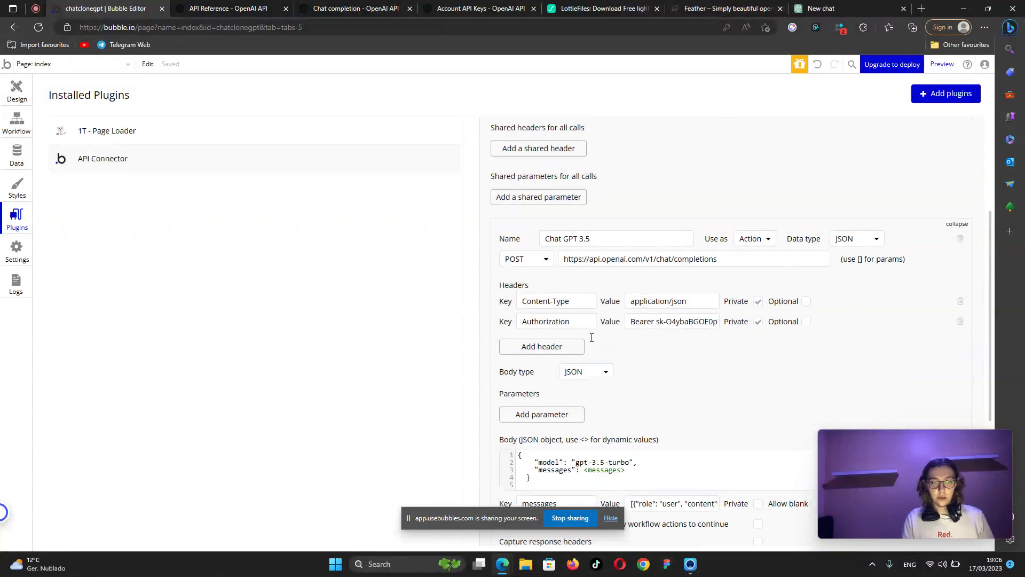
{"action": "scroll", "coordinate": [526, 261], "scroll_direction": "down", "scroll_amount": 2}
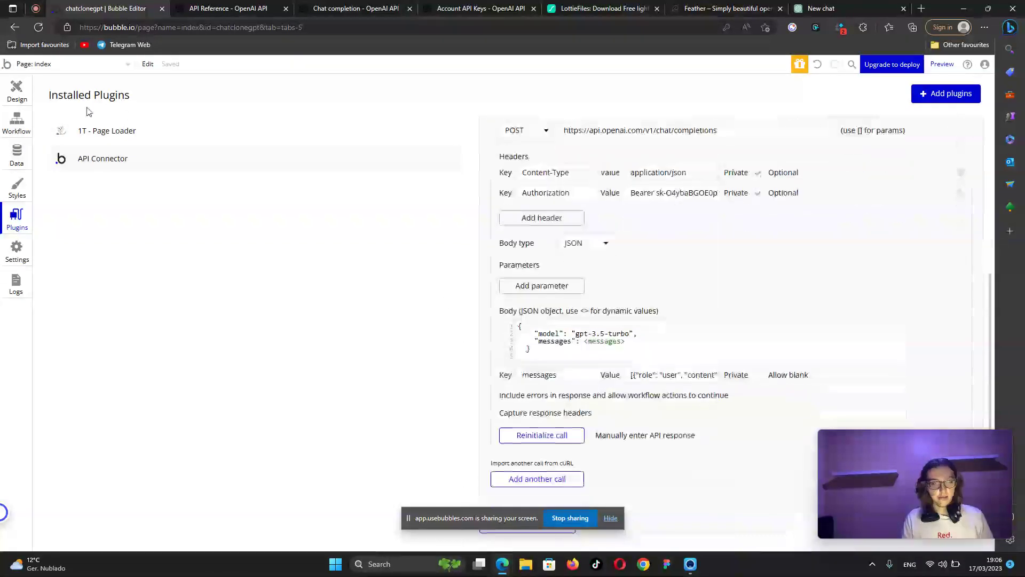
Create a custom data type named "1 request" in the app's database.
{"action": "left_click", "coordinate": [23, 159]}
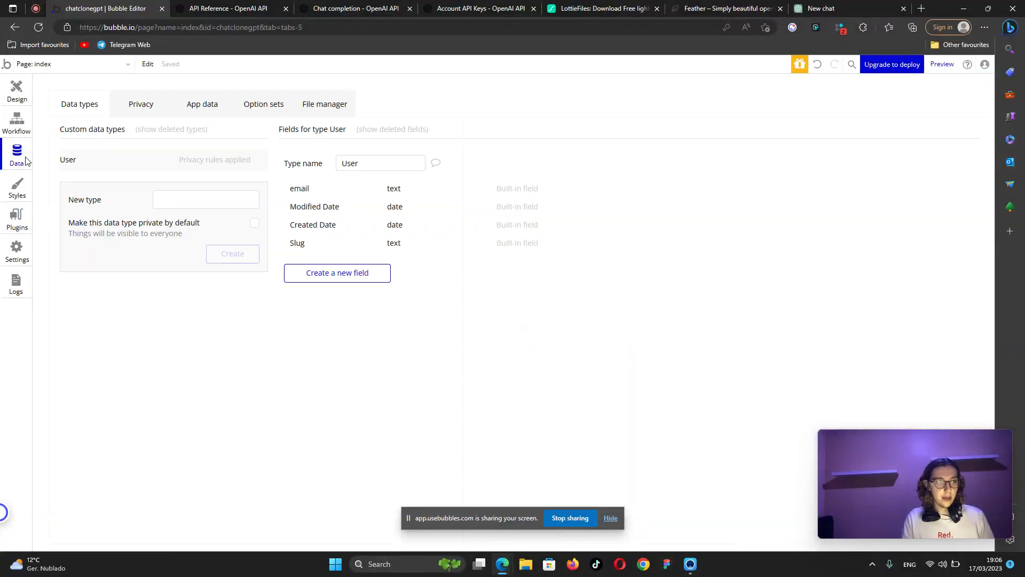
{"action": "left_click", "coordinate": [203, 201]}
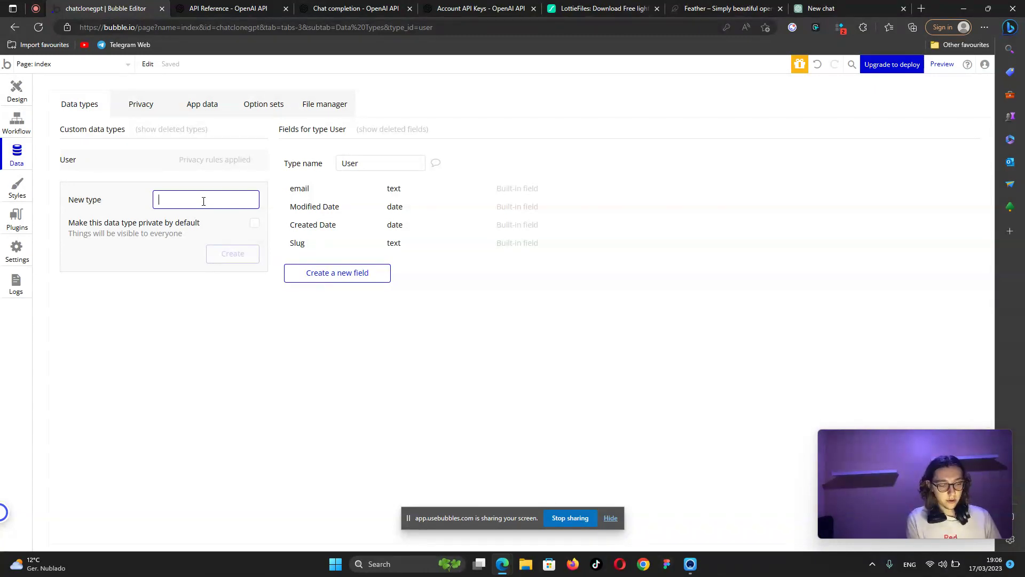
{"action": "type", "text": "1 request"}
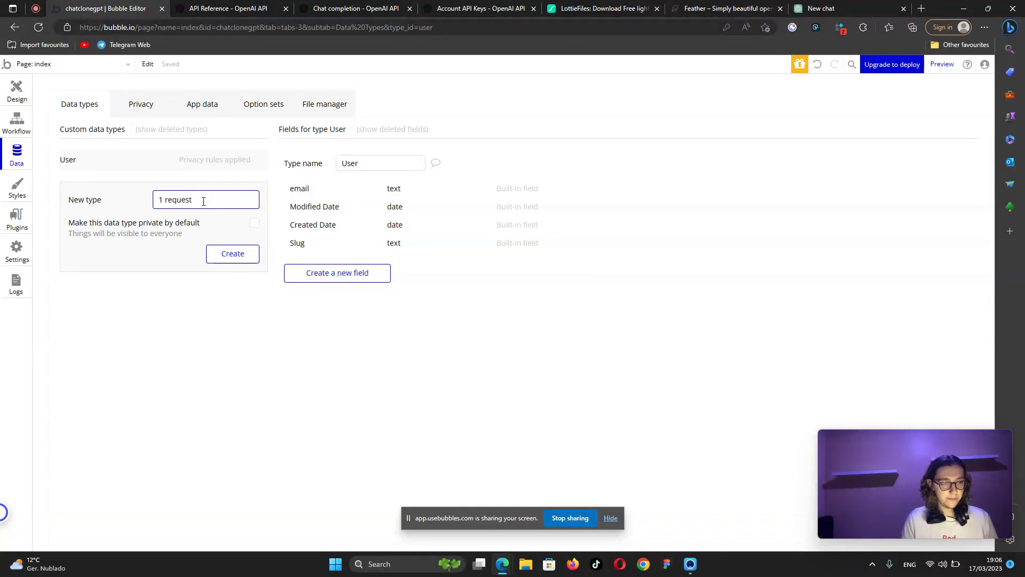
{"action": "left_click", "coordinate": [222, 246]}
Add two text fields named "question" and "answer" to the 1 request data type.
{"action": "left_click", "coordinate": [352, 268]}
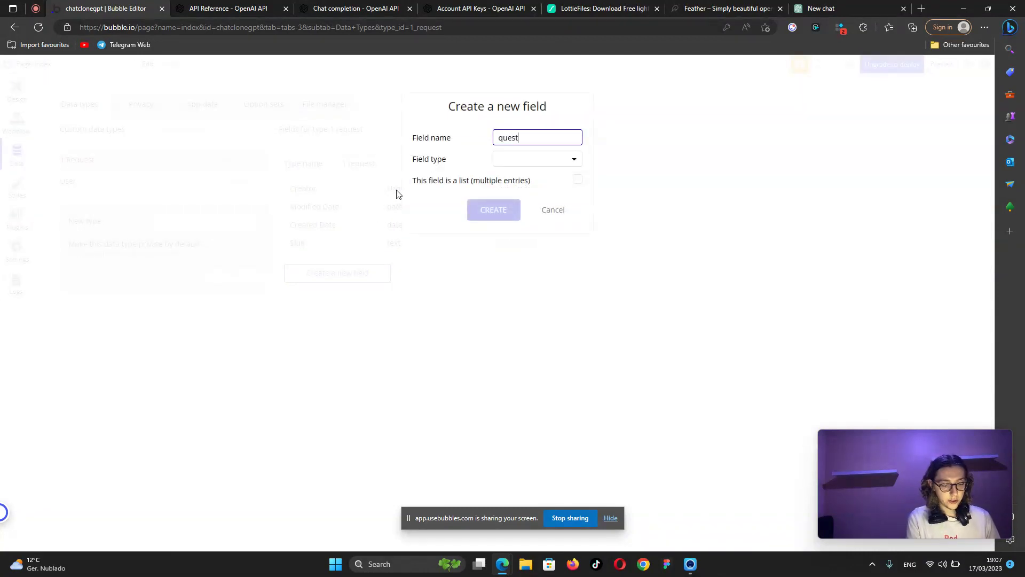
{"action": "left_click", "coordinate": [521, 159]}
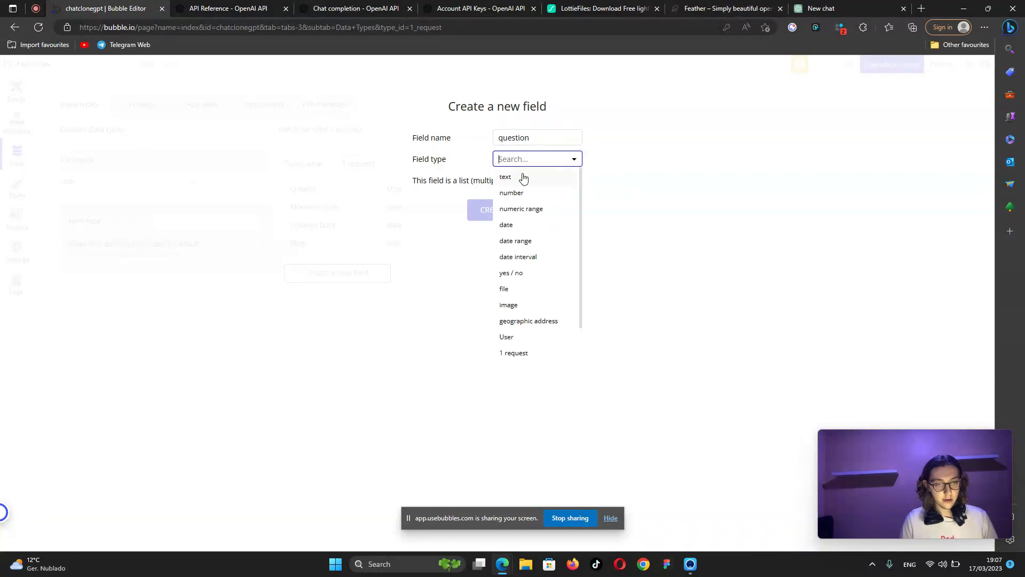
{"action": "left_click", "coordinate": [521, 174]}
{"action": "left_click", "coordinate": [498, 211]}
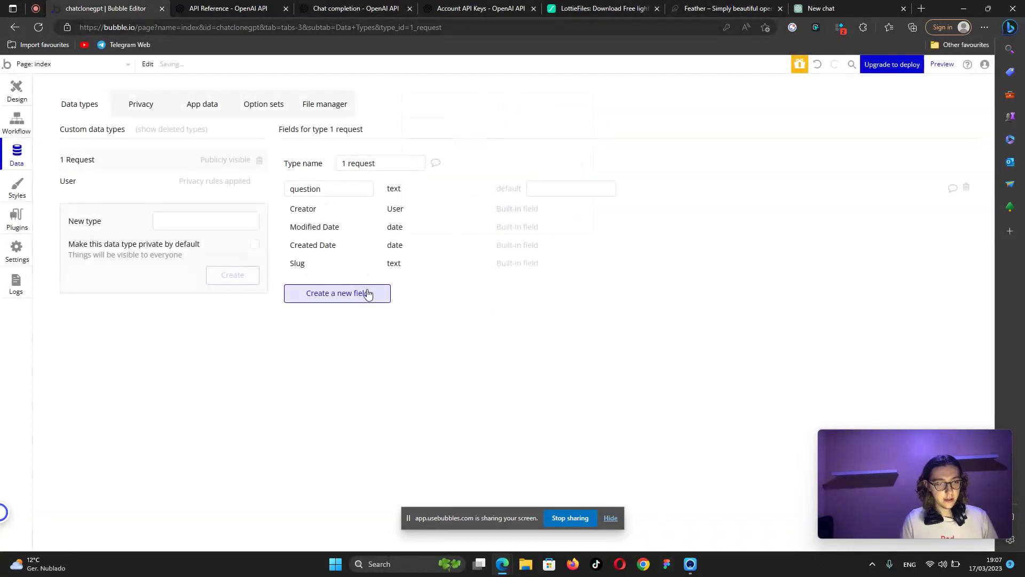
{"action": "left_click", "coordinate": [342, 293]}
{"action": "type", "text": "answer"}
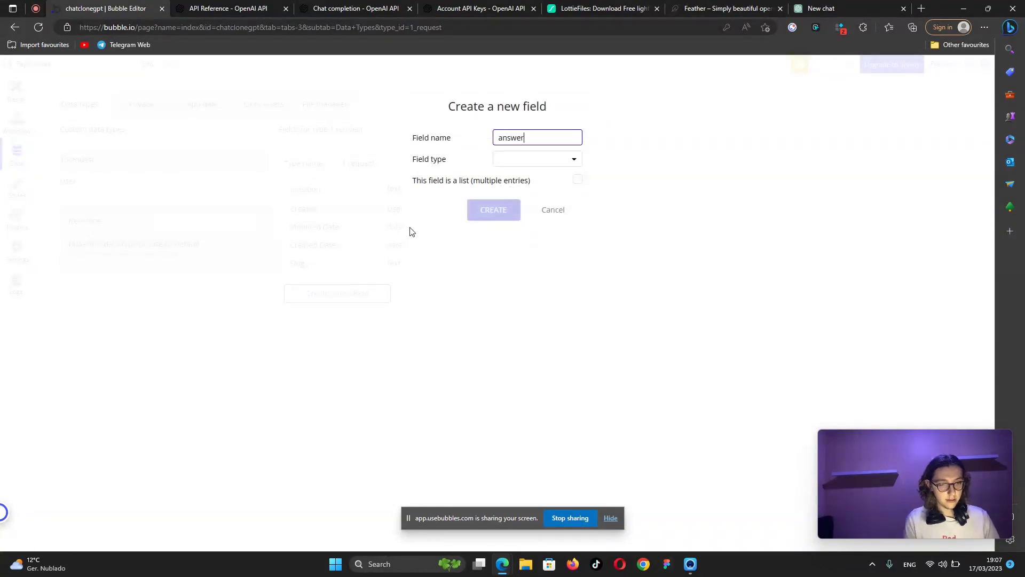
{"action": "left_click", "coordinate": [532, 159]}
{"action": "left_click", "coordinate": [522, 177]}
{"action": "left_click", "coordinate": [507, 207]}
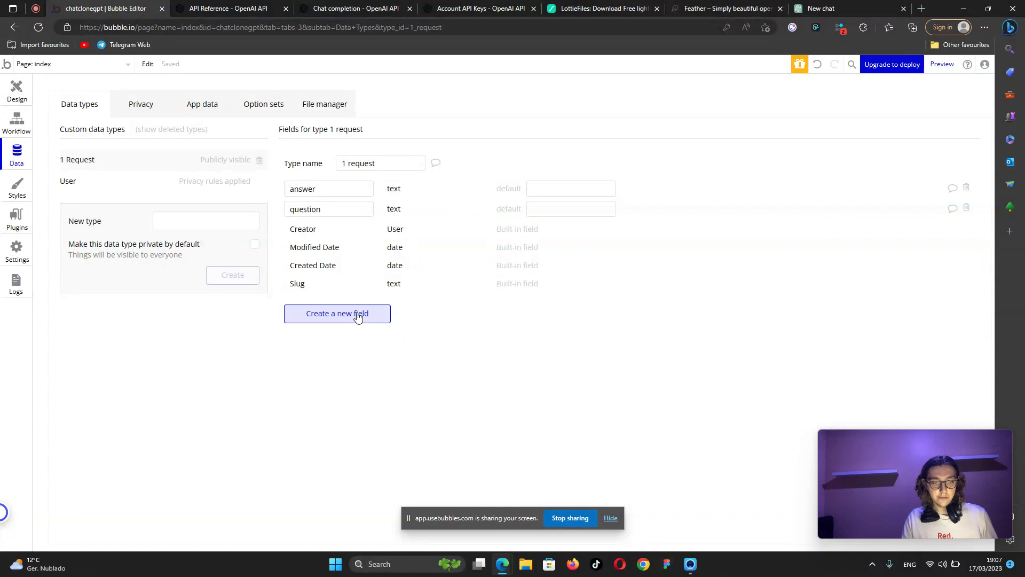
Add two text fields named "answer json" and "question json" to the 1 request data type.
{"action": "left_click", "coordinate": [335, 313]}
{"action": "type", "text": "answer json"}
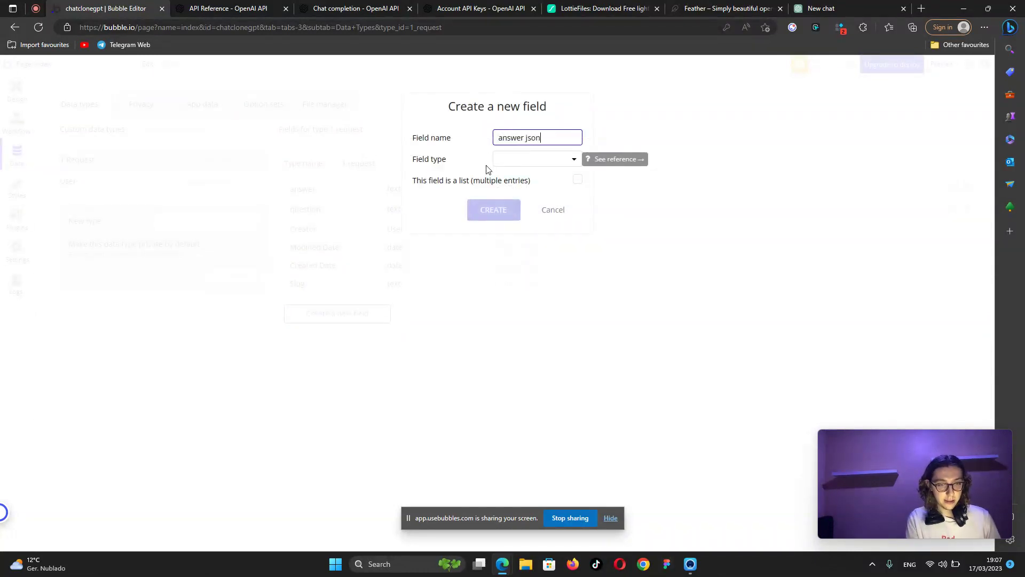
{"action": "left_click", "coordinate": [497, 159]}
{"action": "left_click", "coordinate": [504, 179]}
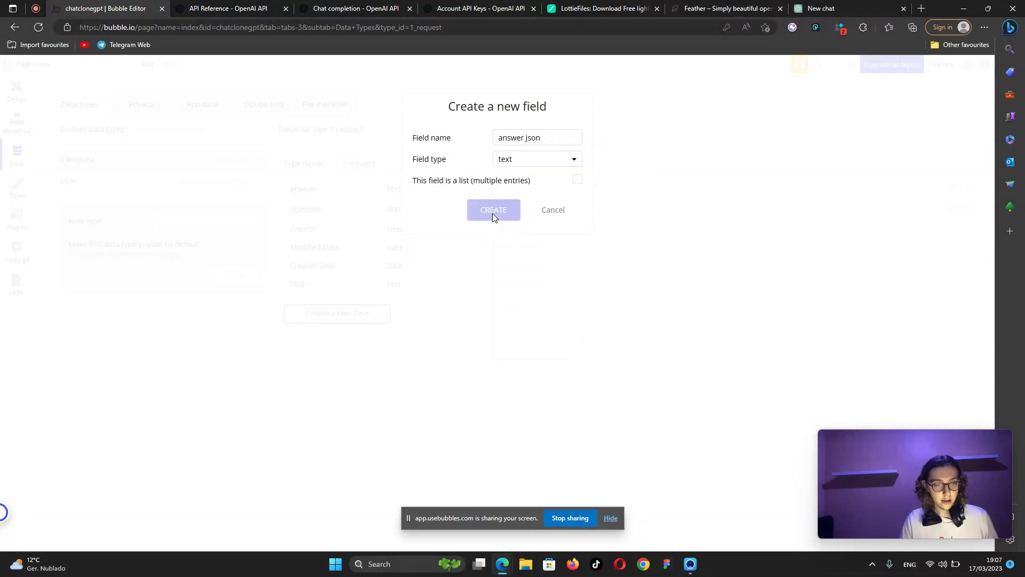
{"action": "left_click", "coordinate": [492, 213]}
{"action": "left_click", "coordinate": [385, 328]}
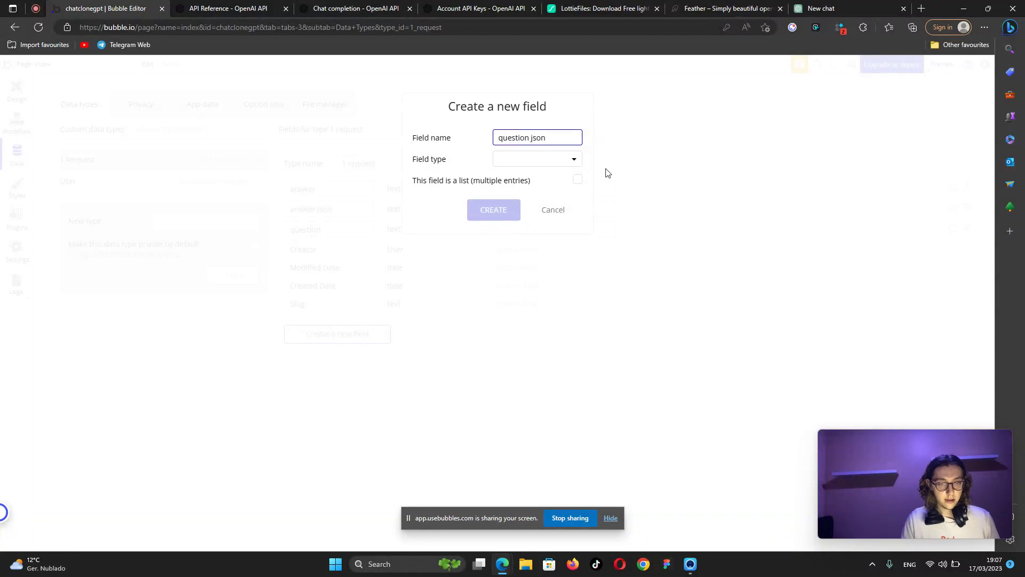
{"action": "left_click", "coordinate": [575, 163]}
{"action": "left_click", "coordinate": [541, 181]}
{"action": "left_click", "coordinate": [494, 211]}
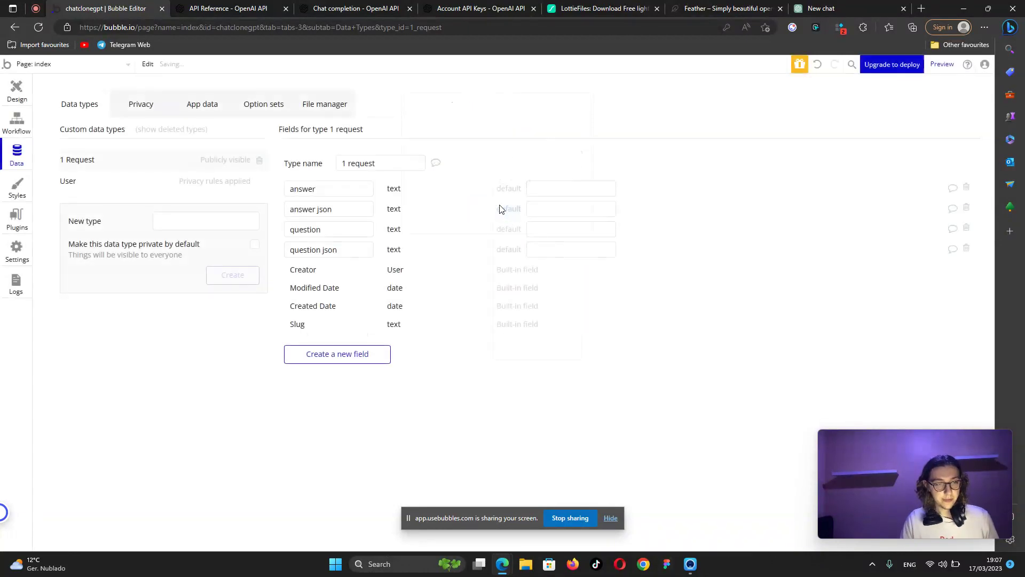
Create another custom data type named "chat".
{"action": "left_click", "coordinate": [172, 226]}
{"action": "type", "text": "c"}
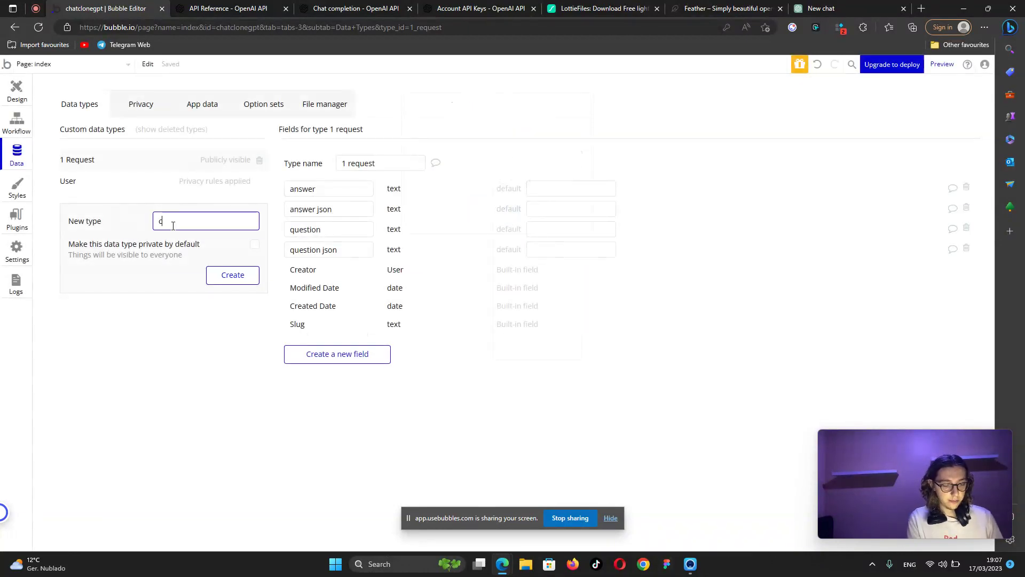
{"action": "left_click", "coordinate": [229, 276]}
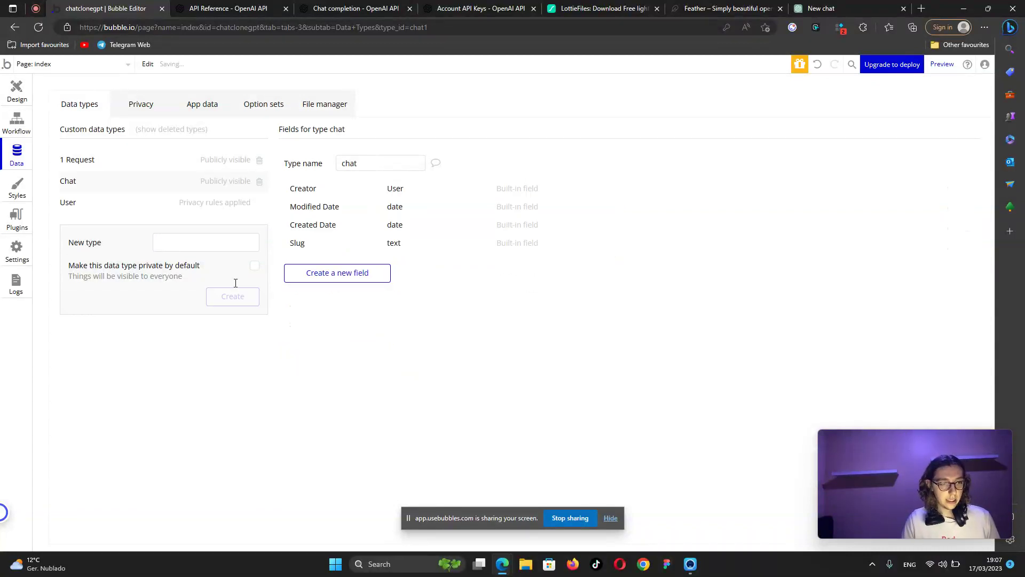
Add a list field named "list of requests" of type 1 request to the chat data type.
{"action": "left_click", "coordinate": [316, 273]}
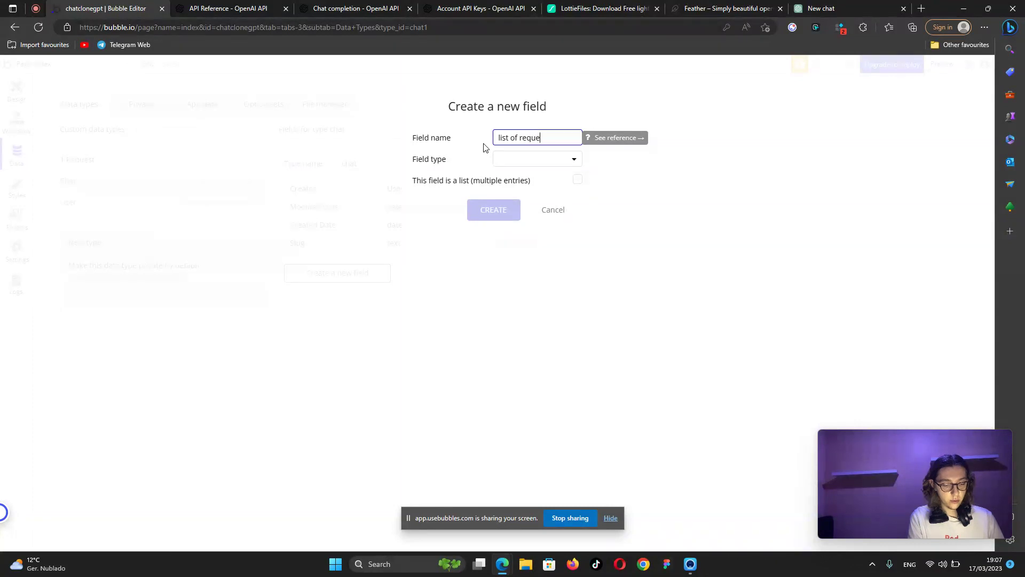
{"action": "left_click", "coordinate": [505, 158]}
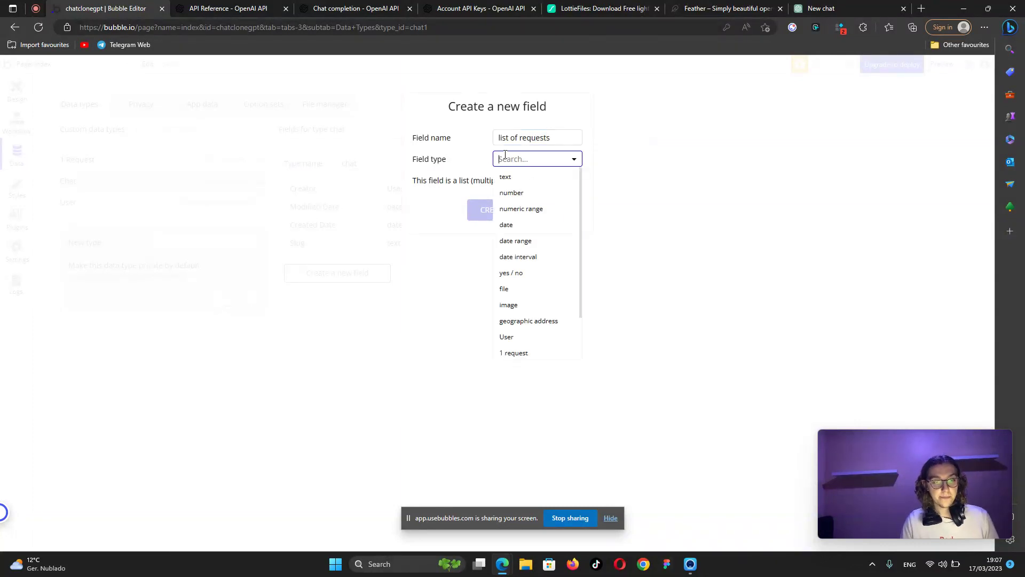
{"action": "type", "text": "re"}
{"action": "left_click", "coordinate": [526, 192]}
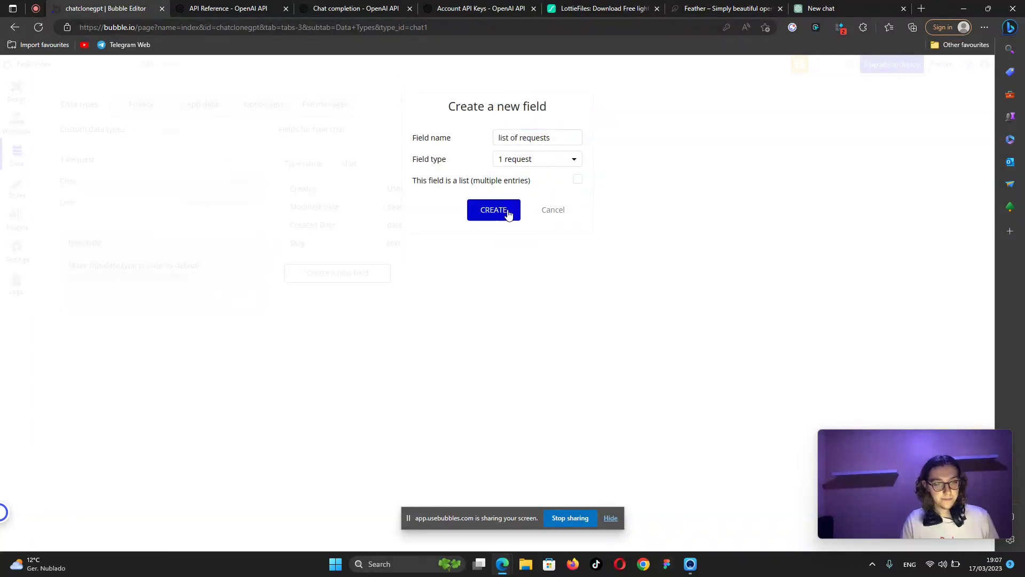
{"action": "left_click", "coordinate": [579, 182]}
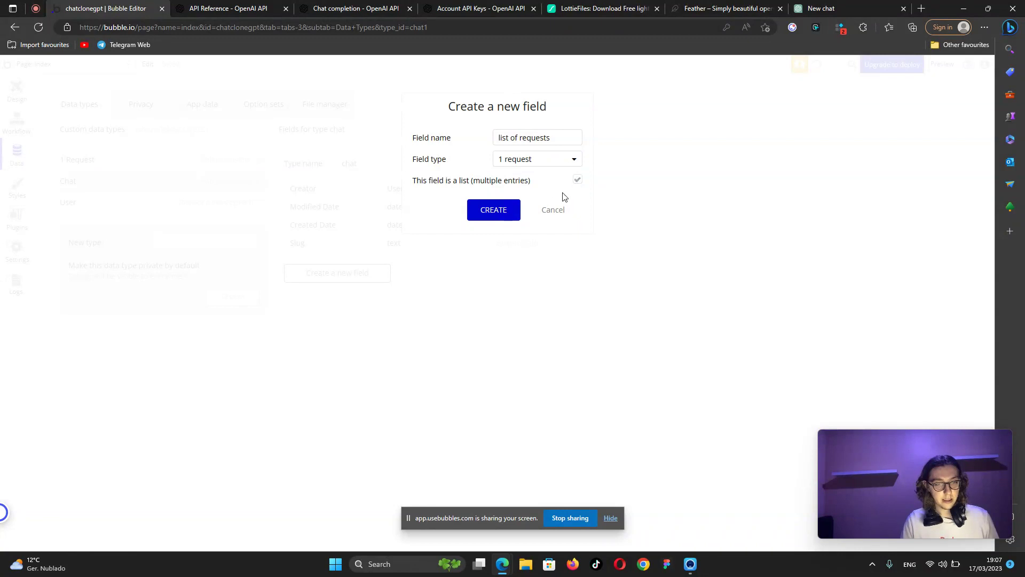
{"action": "left_click", "coordinate": [499, 210]}
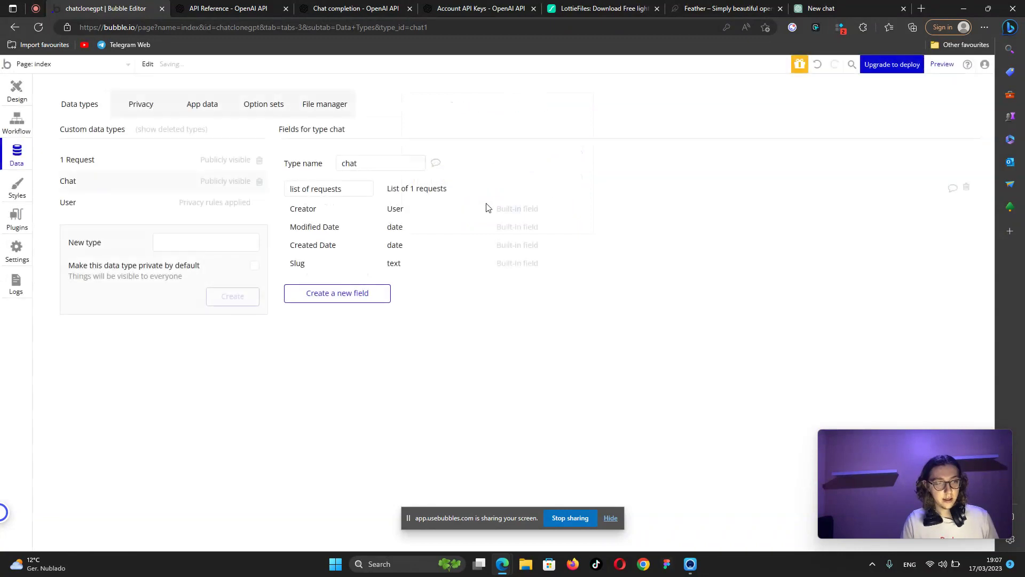
Add a text field named "tittle" to the chat data type.
{"action": "left_click", "coordinate": [343, 294]}
{"action": "type", "text": "tittle"}
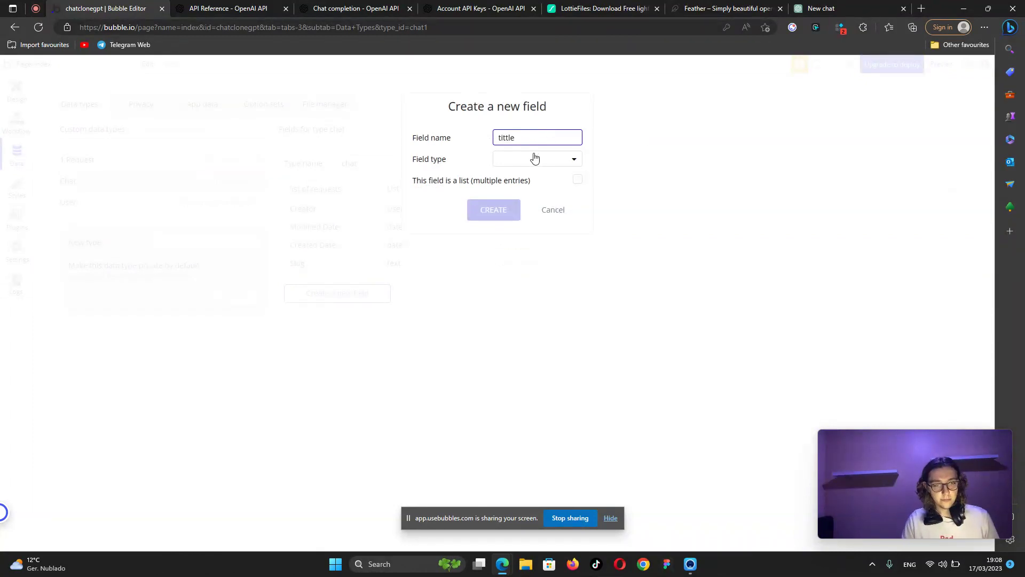
{"action": "left_click", "coordinate": [533, 159]}
{"action": "left_click", "coordinate": [525, 175]}
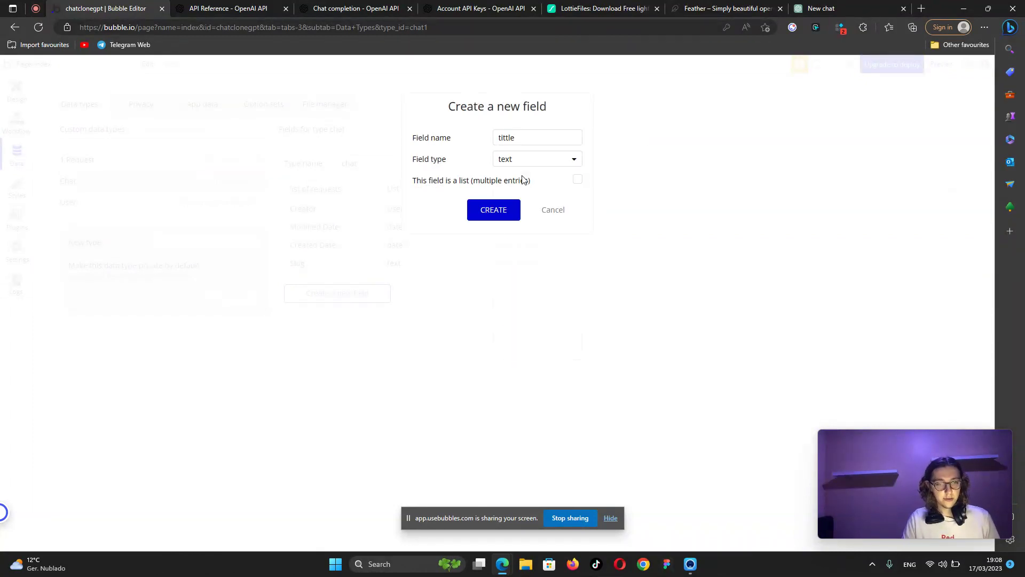
{"action": "left_click", "coordinate": [501, 213]}
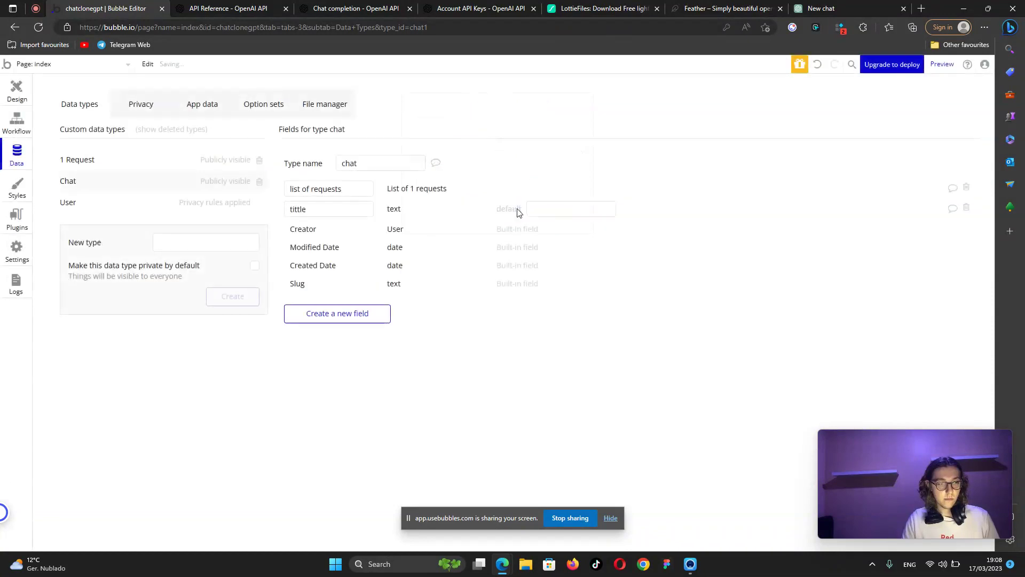
Add a list field named "chats" of type chat to the User data type.
{"action": "left_click", "coordinate": [83, 208]}
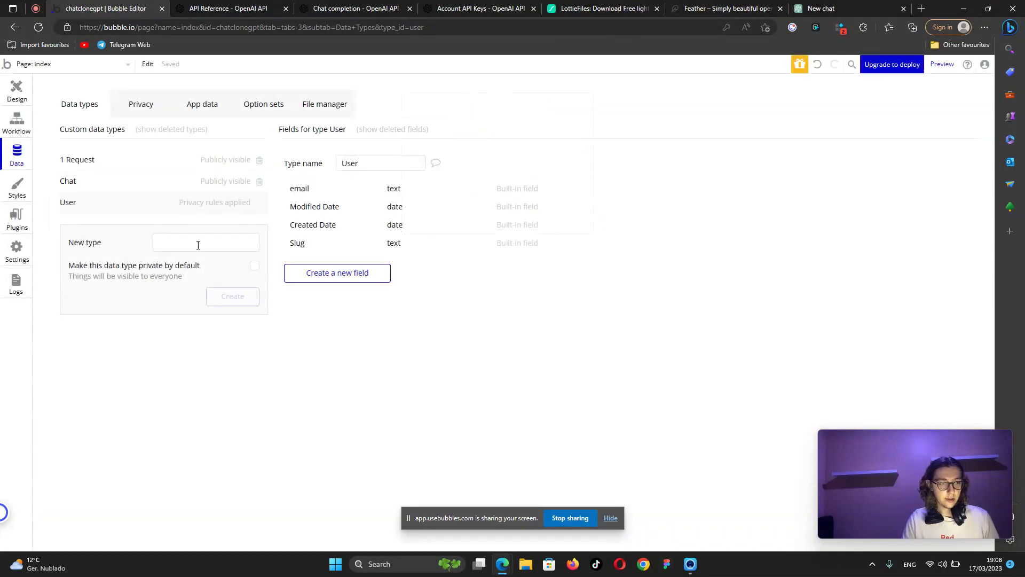
{"action": "left_click", "coordinate": [338, 273]}
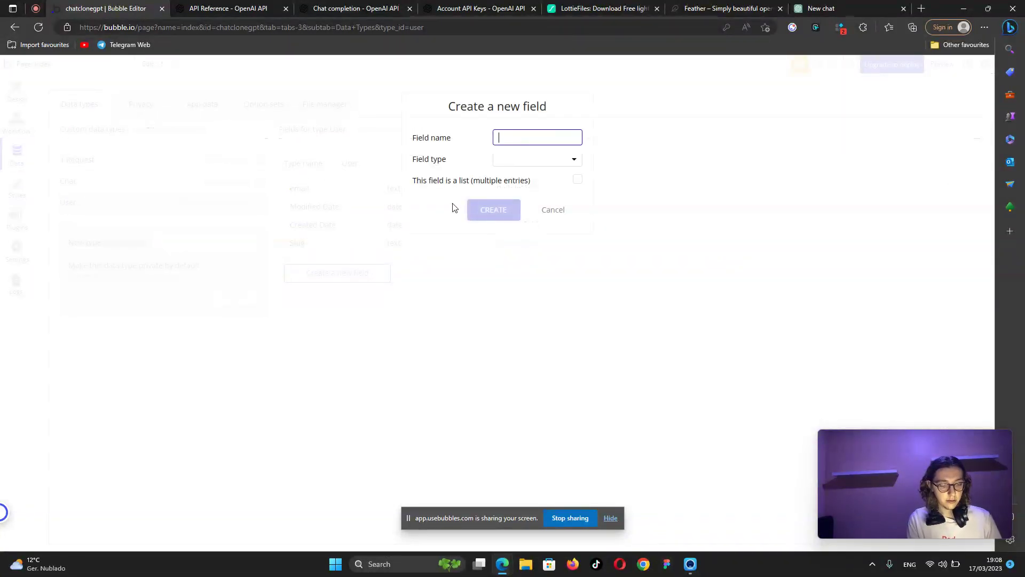
{"action": "left_click", "coordinate": [526, 160]}
{"action": "type", "text": "ch"}
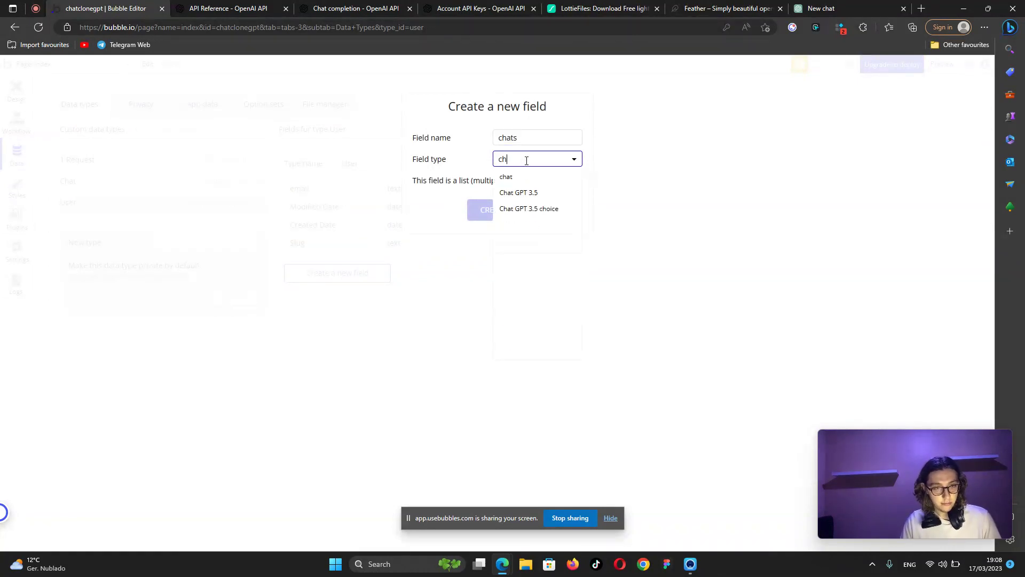
{"action": "left_click", "coordinate": [520, 178]}
{"action": "left_click", "coordinate": [574, 181]}
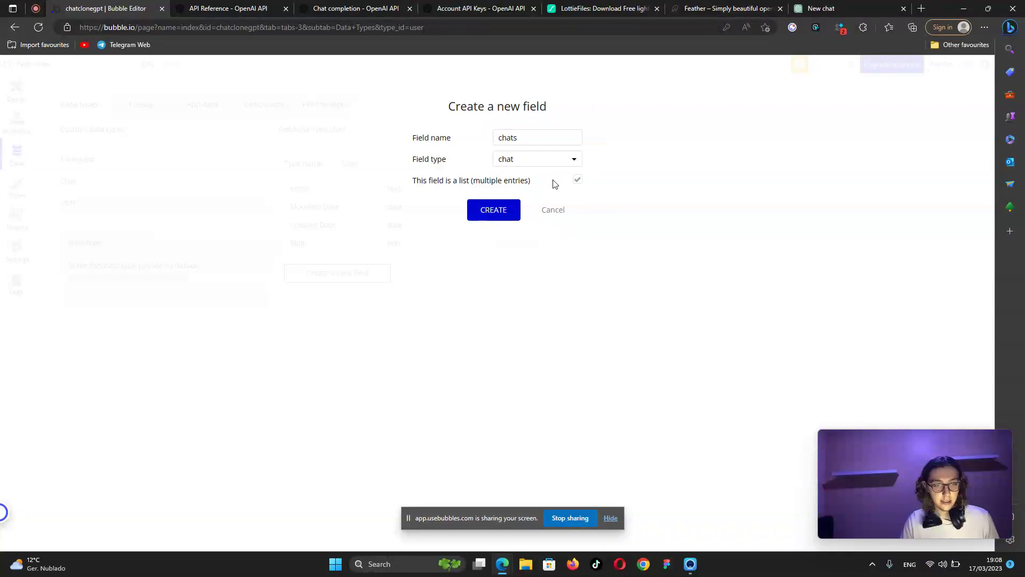
{"action": "left_click", "coordinate": [489, 209]}
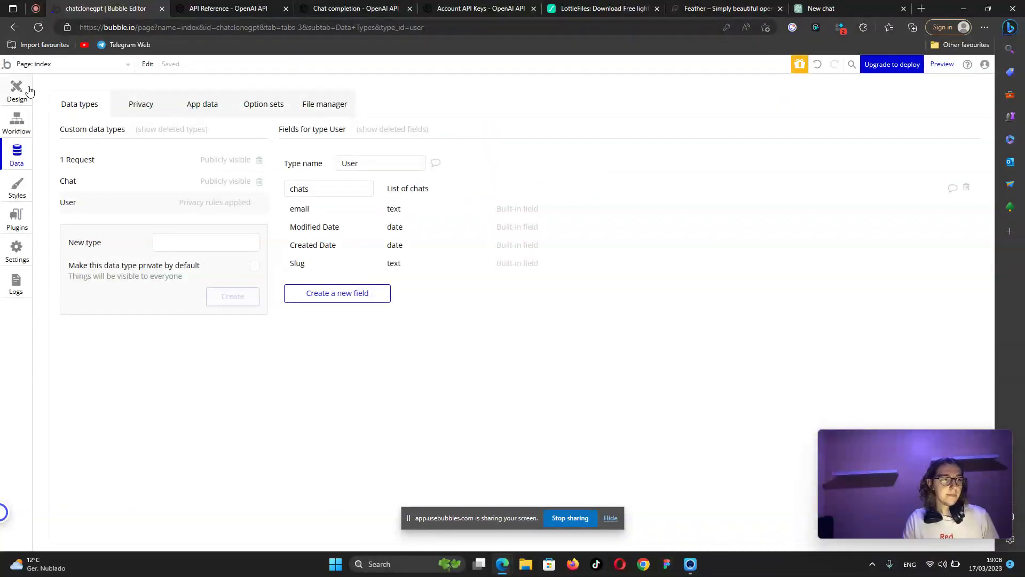
Add a list field named "list of strings" of type text to the chat data type.
{"action": "left_click", "coordinate": [89, 189]}
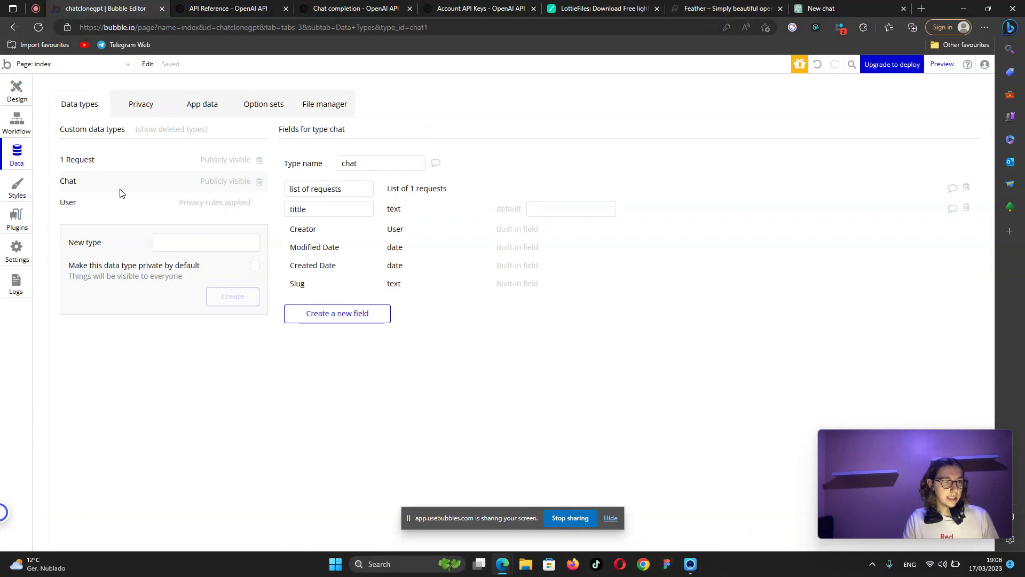
{"action": "left_click", "coordinate": [341, 320]}
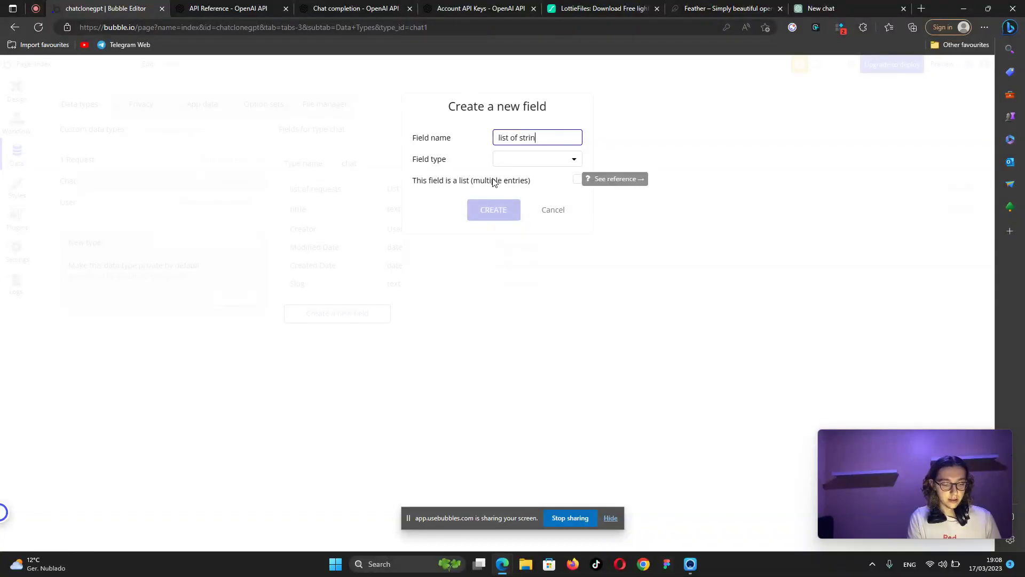
{"action": "left_click", "coordinate": [512, 162]}
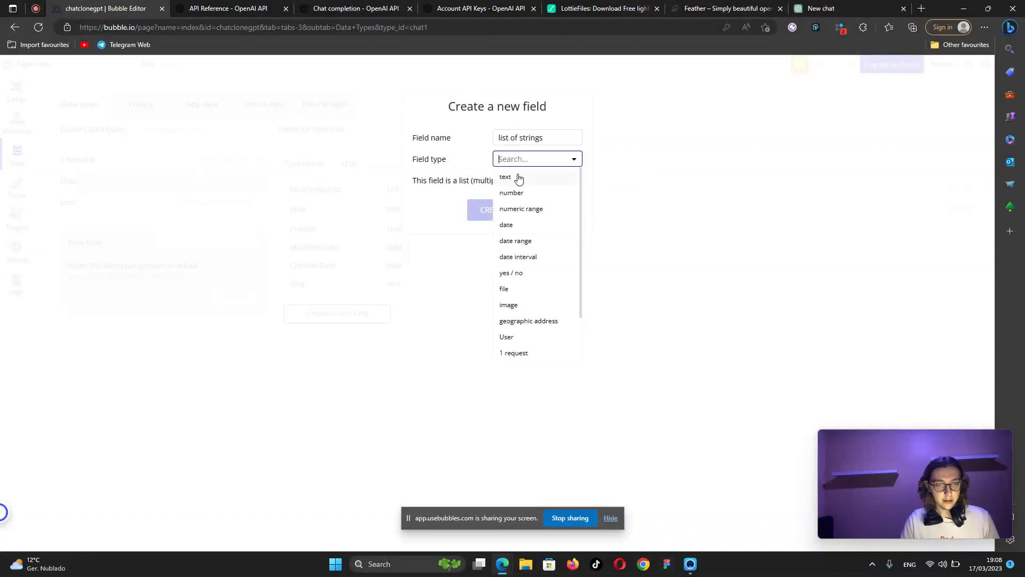
{"action": "left_click", "coordinate": [517, 175]}
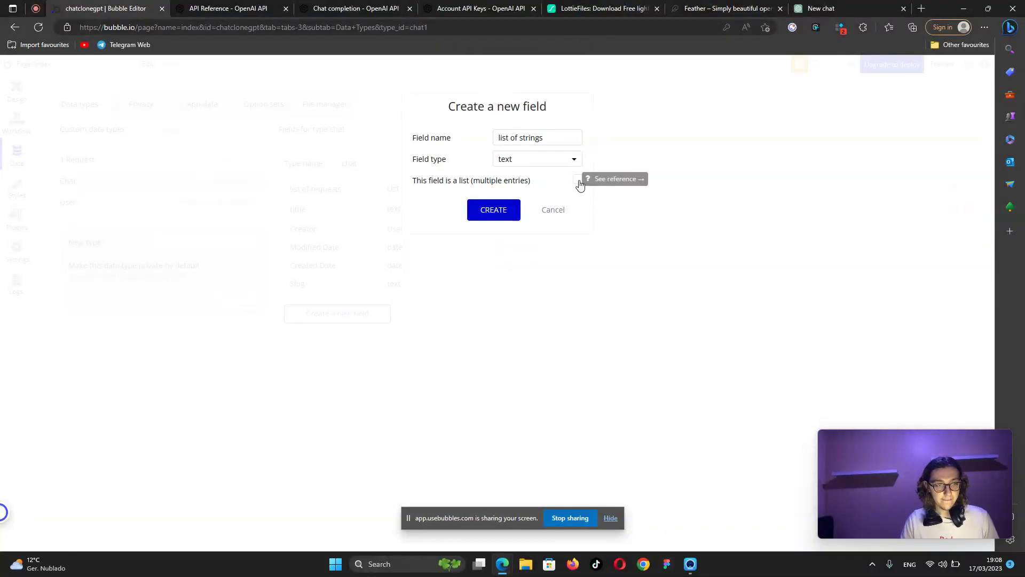
{"action": "left_click", "coordinate": [577, 182]}
{"action": "mouse_move", "coordinate": [574, 183]}
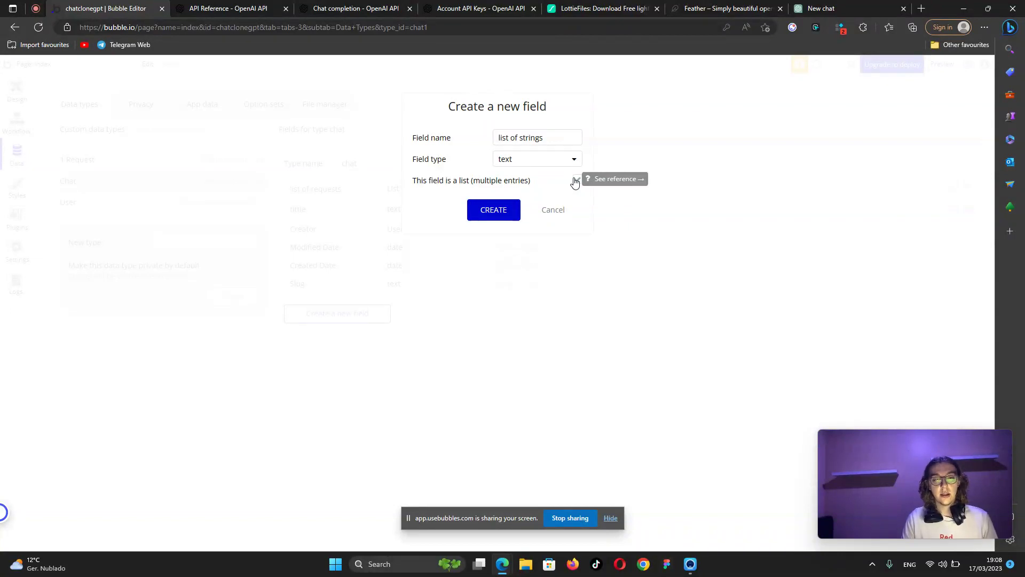
{"action": "left_click", "coordinate": [494, 210]}
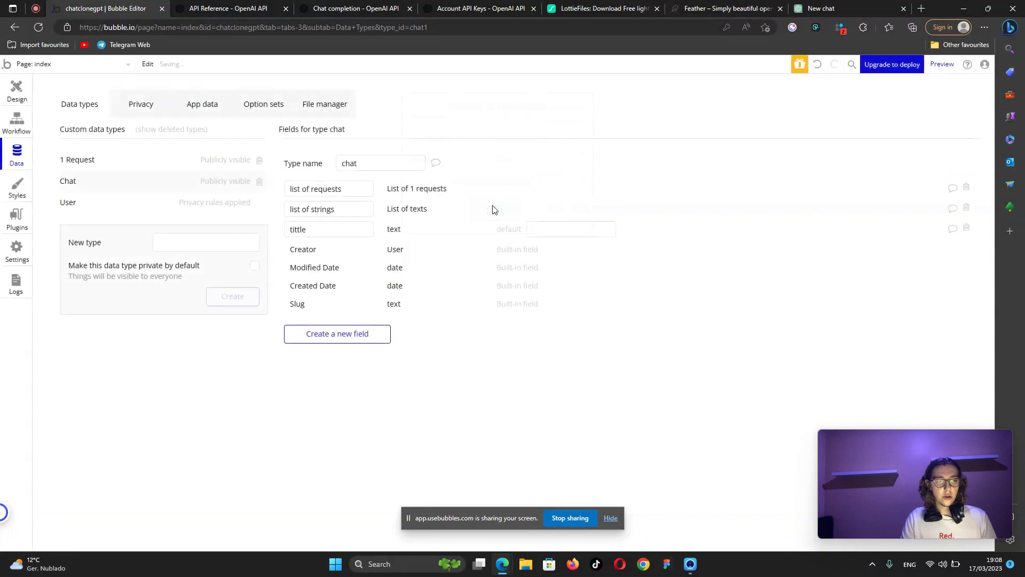
Draw a group about 556 by 343 px on the index page in the design view.
{"action": "left_click", "coordinate": [22, 89]}
{"action": "double_click", "coordinate": [467, 222]}
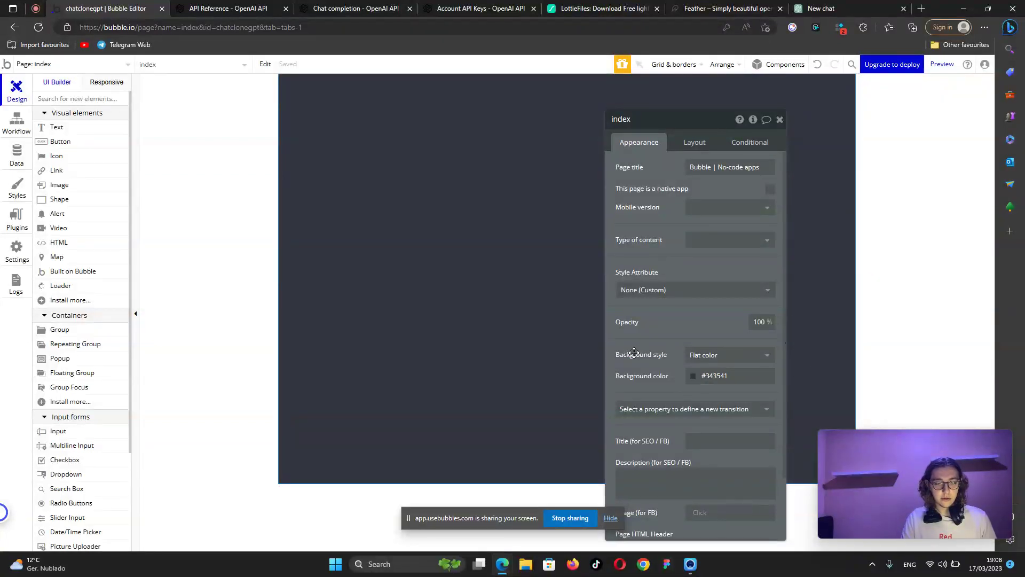
{"action": "right_click", "coordinate": [418, 155]}
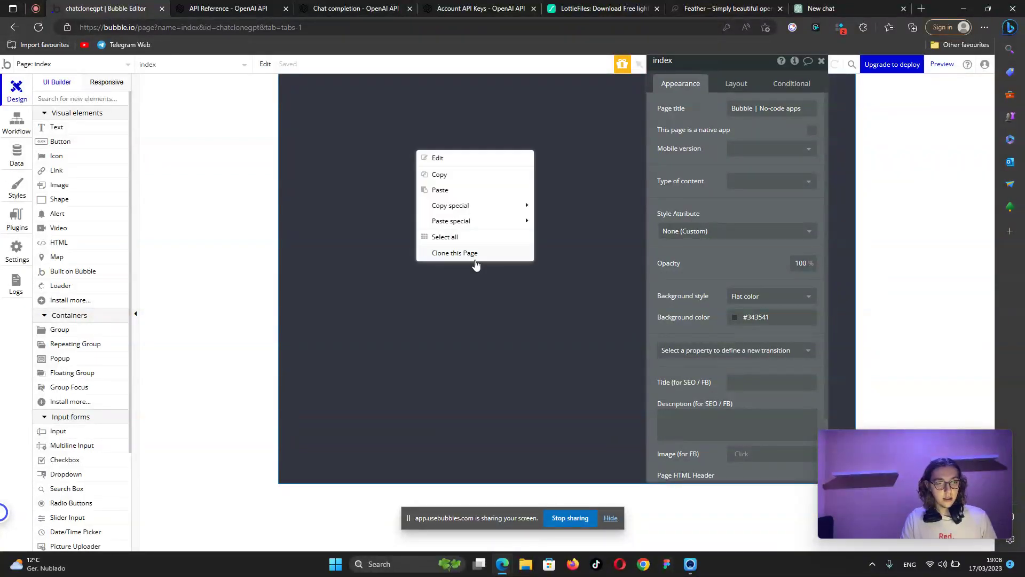
{"action": "left_click", "coordinate": [82, 328]}
{"action": "left_click_drag", "start_coordinate": [489, 156], "coordinate": [786, 339]}
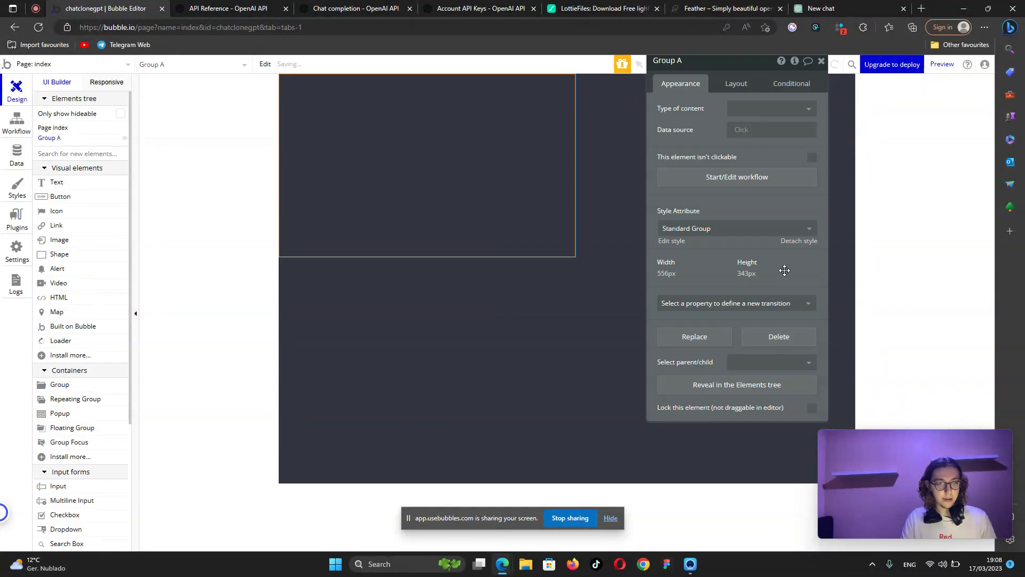
Give the group a Column layout with space-around alignment, disable fitting its height to content, and center it horizontally.
{"action": "left_click", "coordinate": [732, 84]}
{"action": "left_click", "coordinate": [755, 108]}
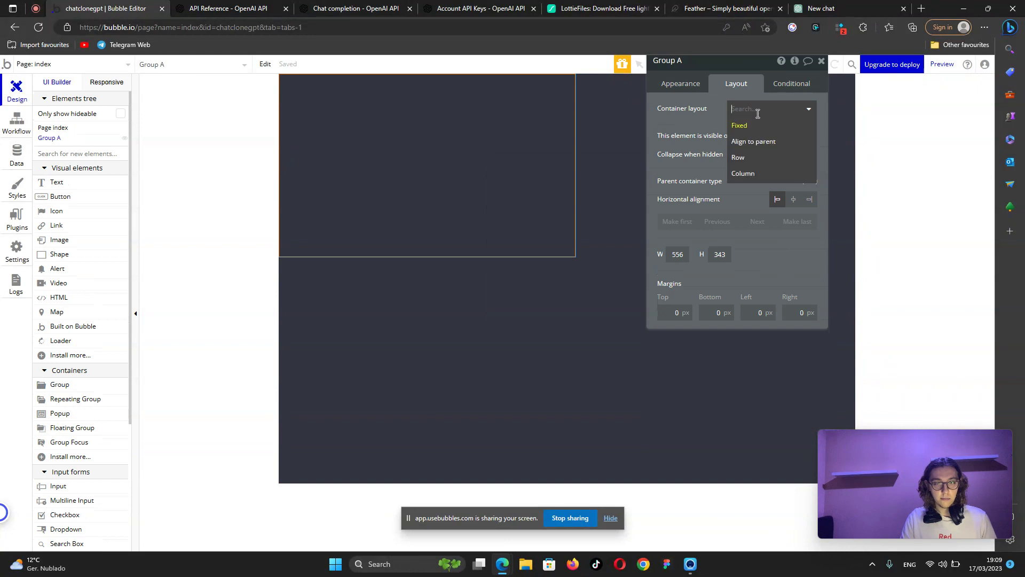
{"action": "left_click", "coordinate": [776, 174]}
{"action": "left_click", "coordinate": [801, 130]}
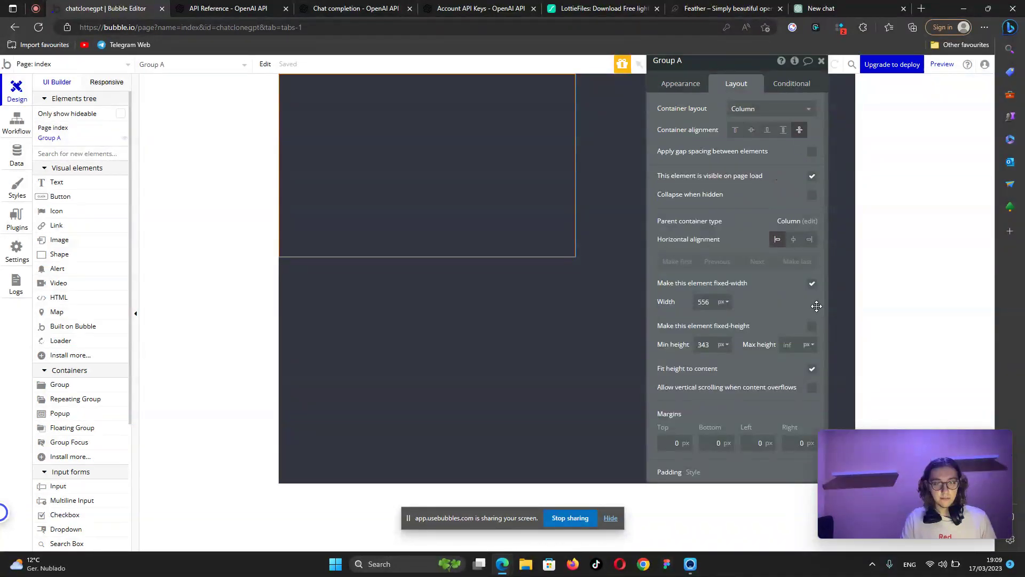
{"action": "left_click", "coordinate": [812, 370]}
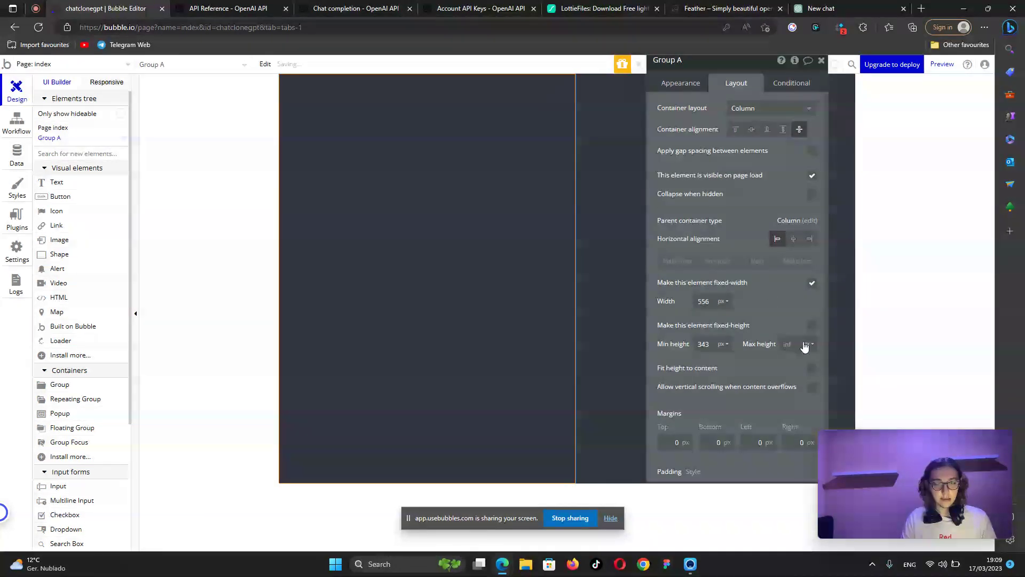
{"action": "left_click", "coordinate": [794, 241]}
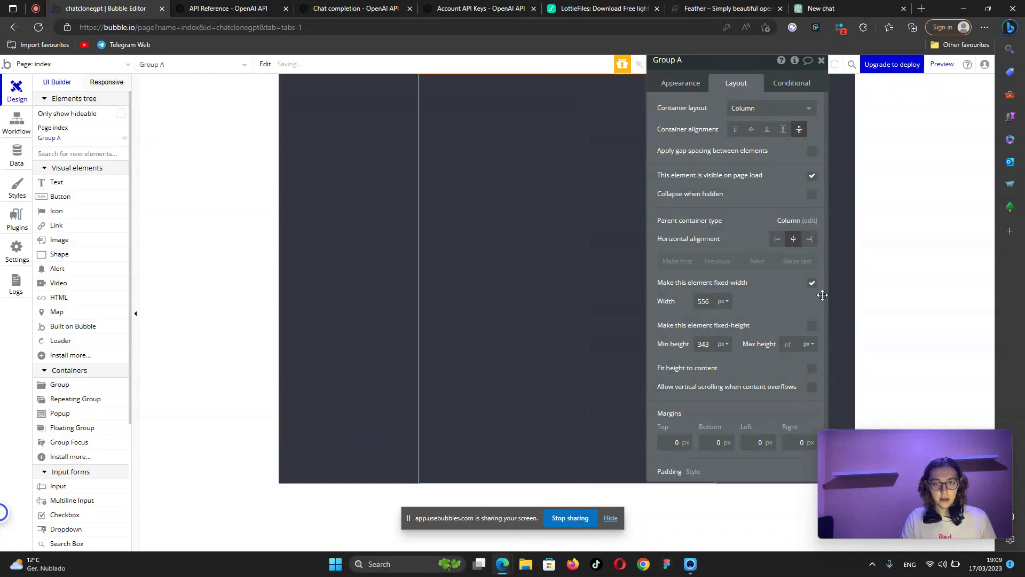
Draw a floating group about 187 by 335 px on the index page.
{"action": "left_click", "coordinate": [91, 428]}
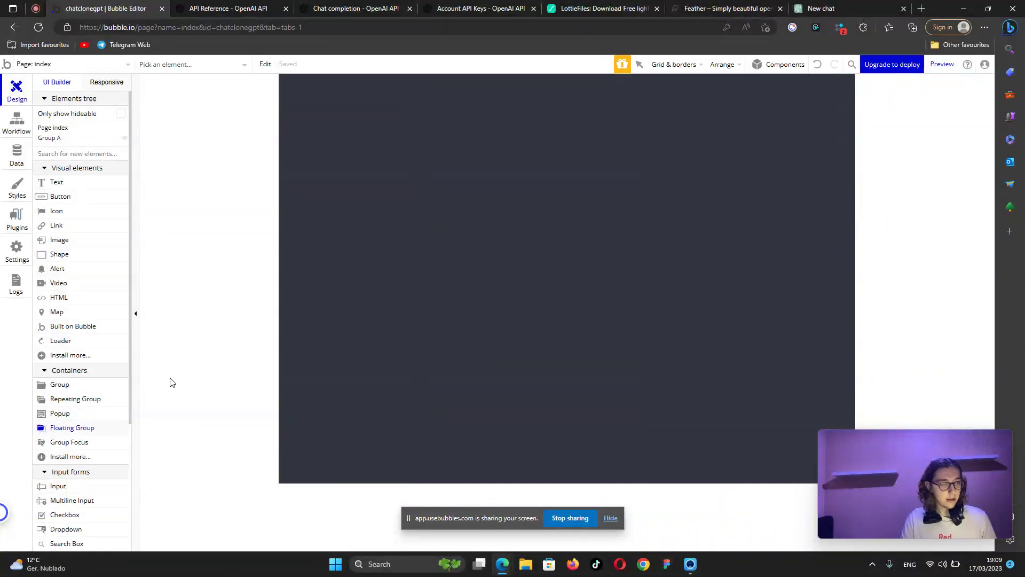
{"action": "left_click_drag", "start_coordinate": [311, 154], "coordinate": [410, 335]}
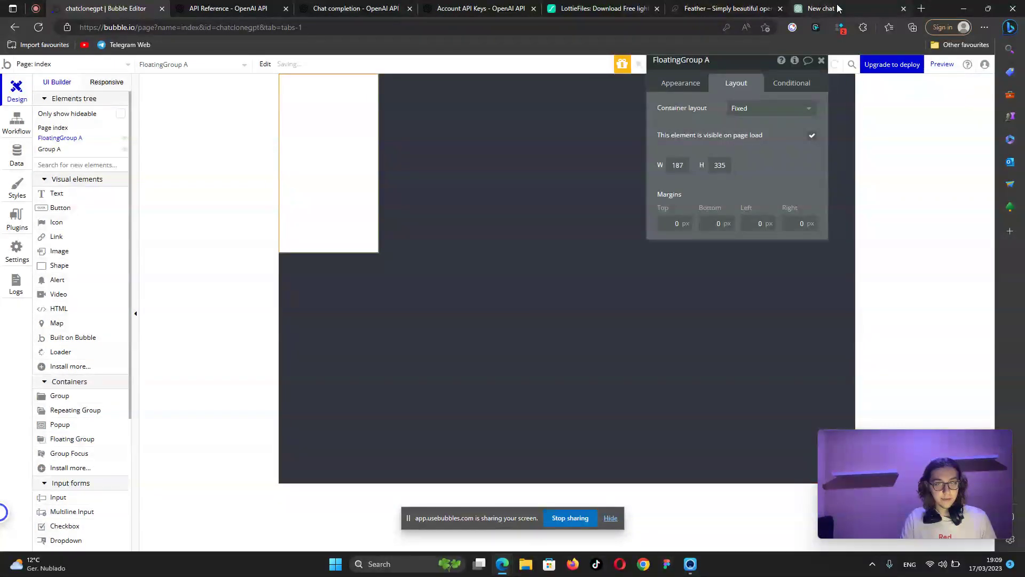
Switch to the ChatGPT page and measure its sidebar's width with the Hoverify inspector.
{"action": "left_click", "coordinate": [820, 8]}
{"action": "left_click", "coordinate": [815, 27]}
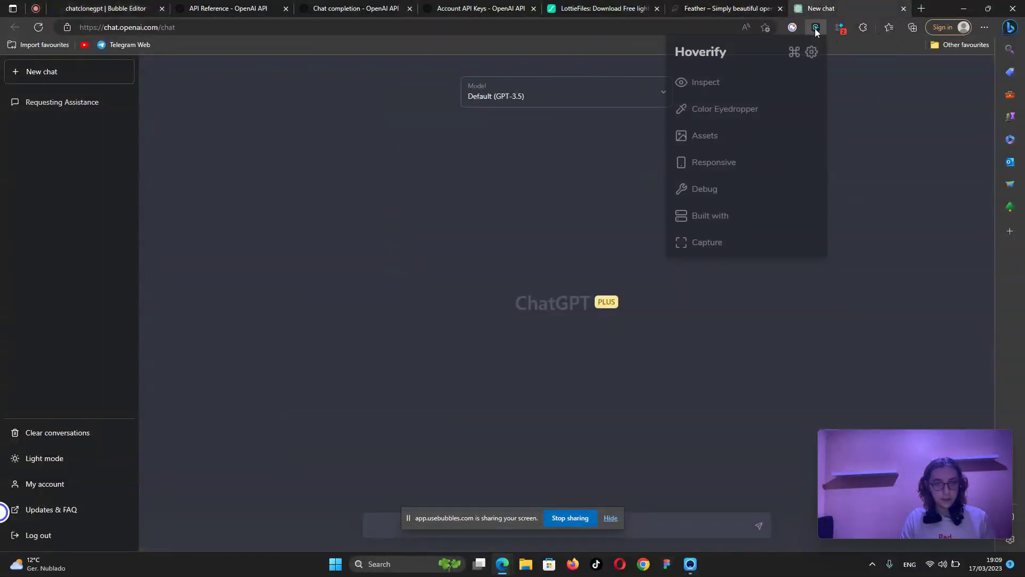
{"action": "left_click", "coordinate": [728, 86]}
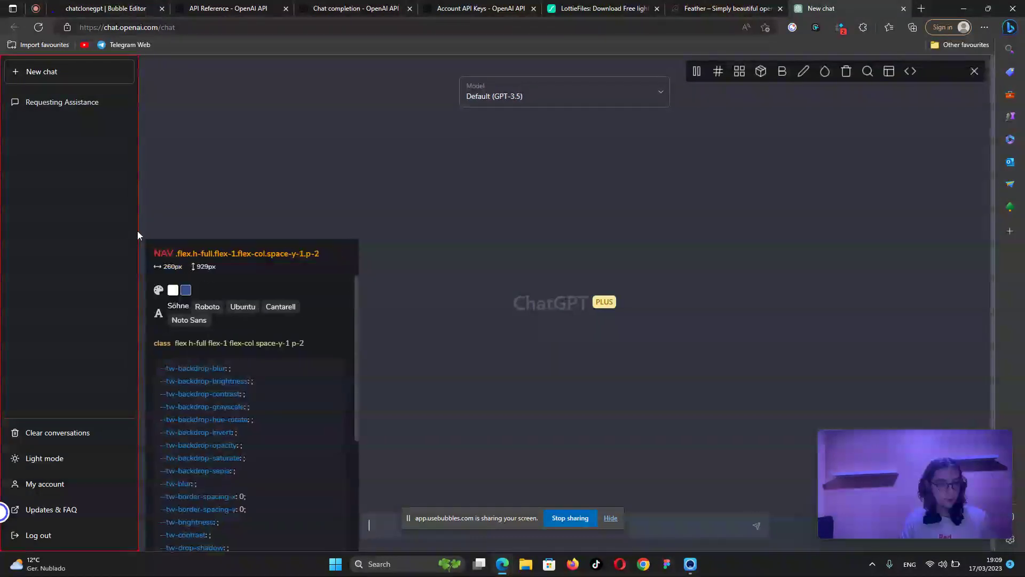
Back in the Bubble editor, set the floating group's layout to Column, make its width flexible, and set its max width to 260 px.
{"action": "left_click", "coordinate": [104, 9]}
{"action": "left_click", "coordinate": [760, 101]}
{"action": "left_click", "coordinate": [751, 175]}
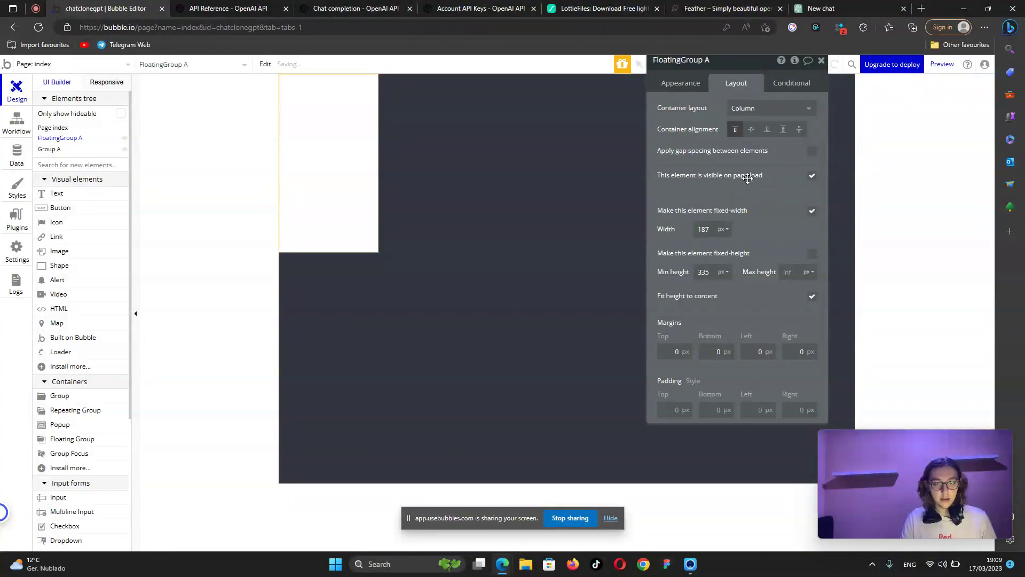
{"action": "left_click", "coordinate": [812, 210]}
{"action": "left_click", "coordinate": [789, 229]}
{"action": "type", "text": "20"}
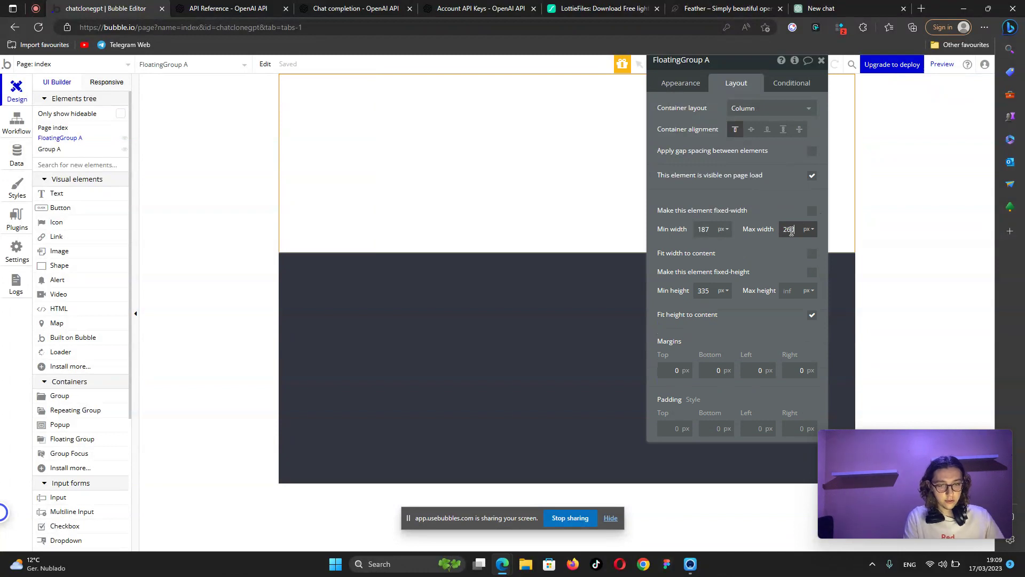
{"action": "type", "text": "0"}
Set the floating group's min width and min height to 0 px and disable fitting its height to content.
{"action": "left_click", "coordinate": [704, 231]}
{"action": "double_click", "coordinate": [704, 232]}
{"action": "type", "text": "0"}
{"action": "left_click", "coordinate": [804, 319]}
{"action": "double_click", "coordinate": [695, 295]}
{"action": "type", "text": "0"}
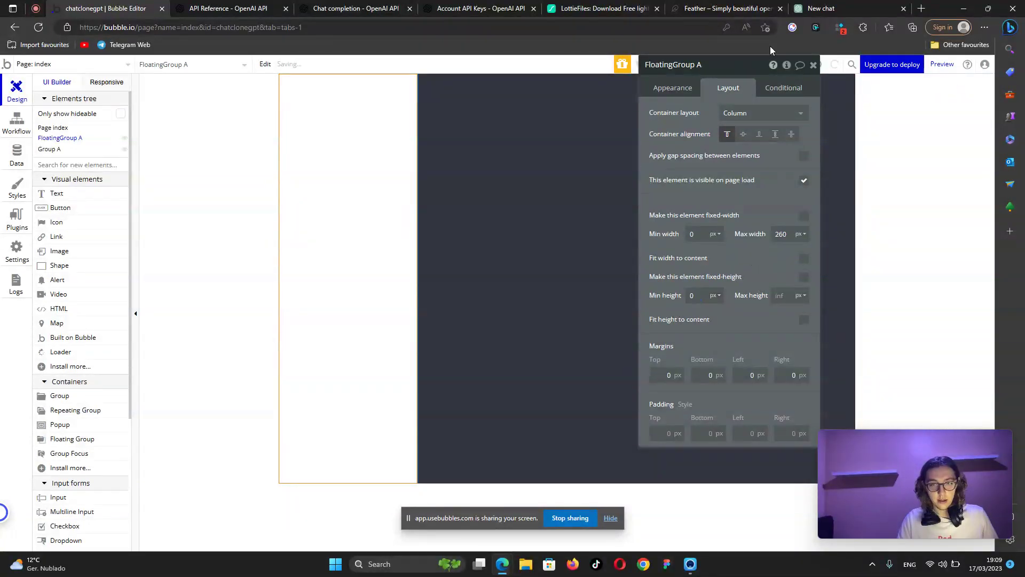
Switch to the ChatGPT page, sample the sidebar's background color with the Hoverify eyedropper, and copy its hex code.
{"action": "left_click", "coordinate": [822, 8]}
{"action": "left_click", "coordinate": [816, 28]}
{"action": "left_click", "coordinate": [704, 108]}
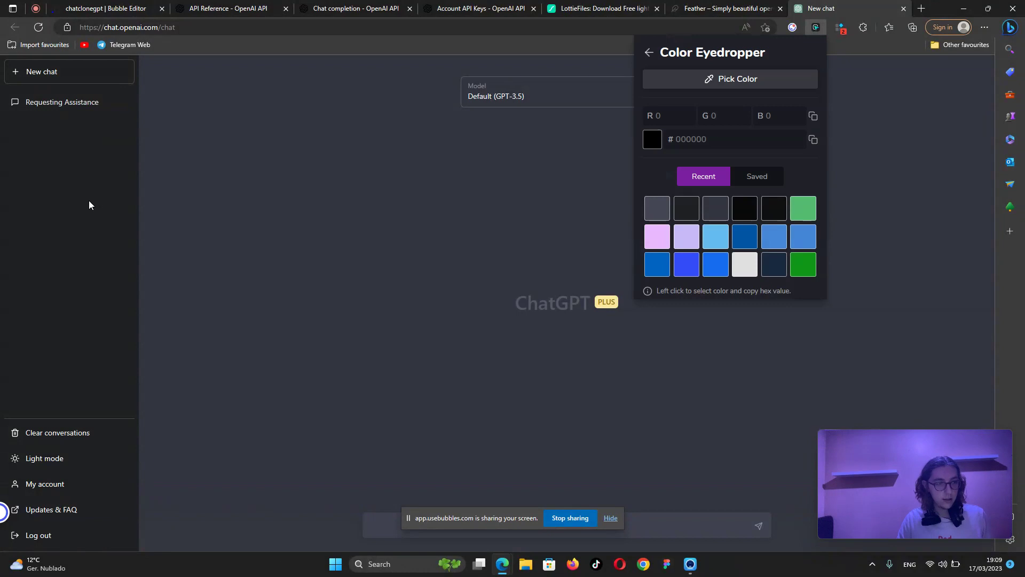
{"action": "left_click", "coordinate": [697, 79]}
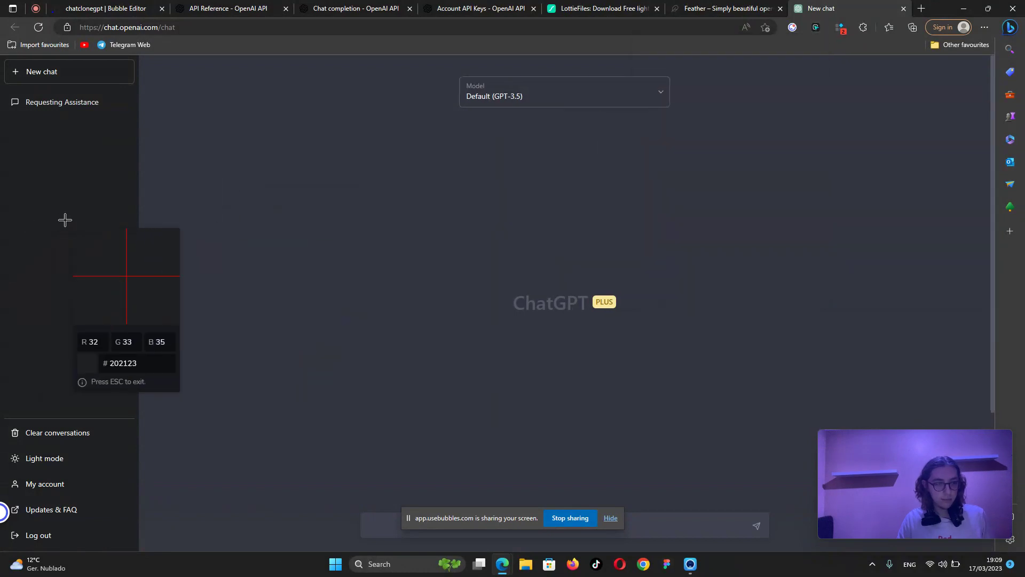
{"action": "left_click", "coordinate": [62, 166]}
{"action": "double_click", "coordinate": [112, 223]}
{"action": "key", "text": "ctrl+c"}
Back in the Bubble editor, set the floating group's flat background color to 202123.
{"action": "left_click", "coordinate": [138, 12]}
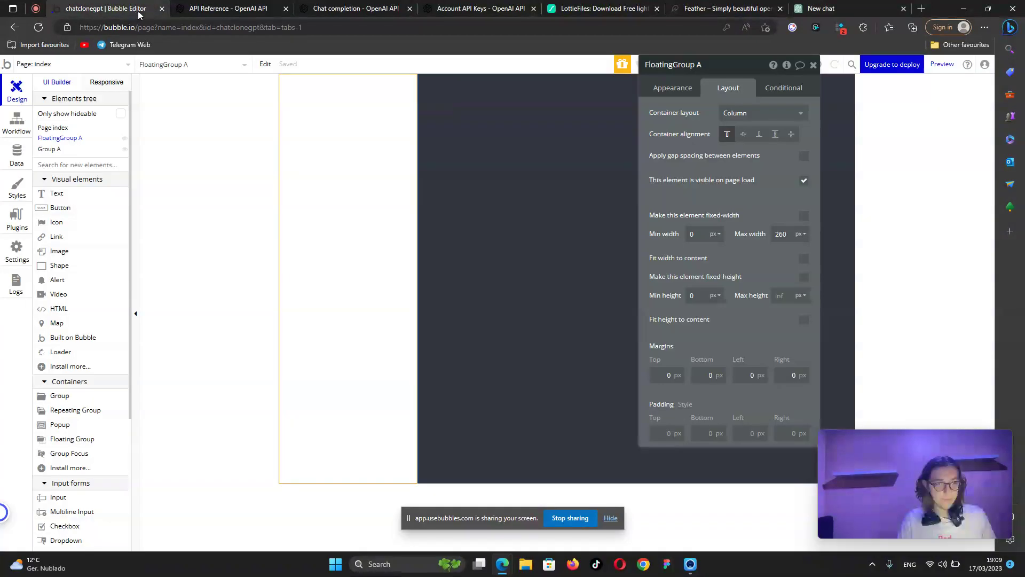
{"action": "left_click", "coordinate": [672, 92]}
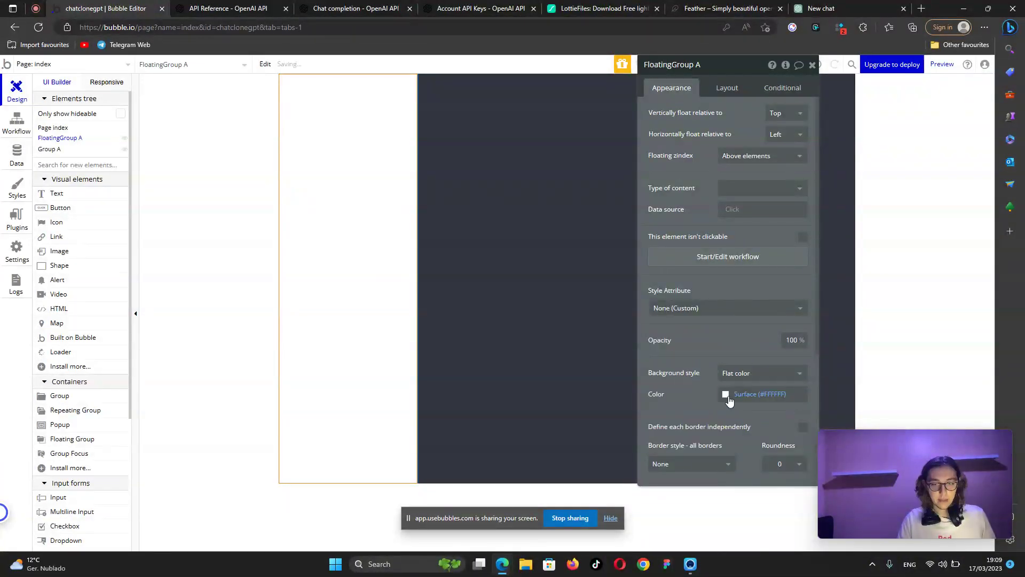
{"action": "left_click", "coordinate": [744, 394]}
{"action": "left_click_drag", "start_coordinate": [786, 394], "coordinate": [741, 398]}
{"action": "key", "text": "ctrl+v"}
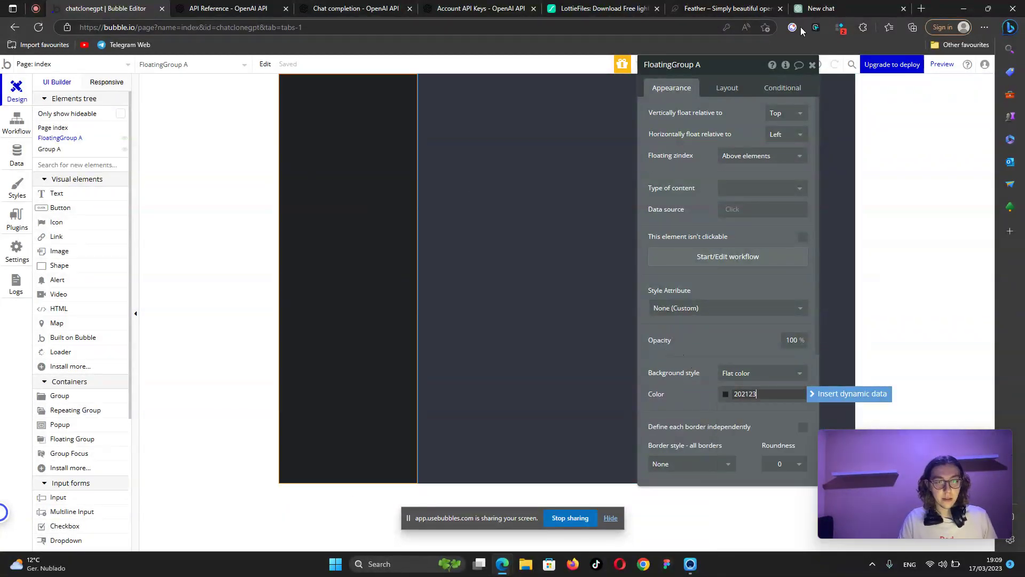
Return to the ChatGPT page, close the Hoverify tools, and send the message "hi" in a new chat.
{"action": "left_click", "coordinate": [823, 7]}
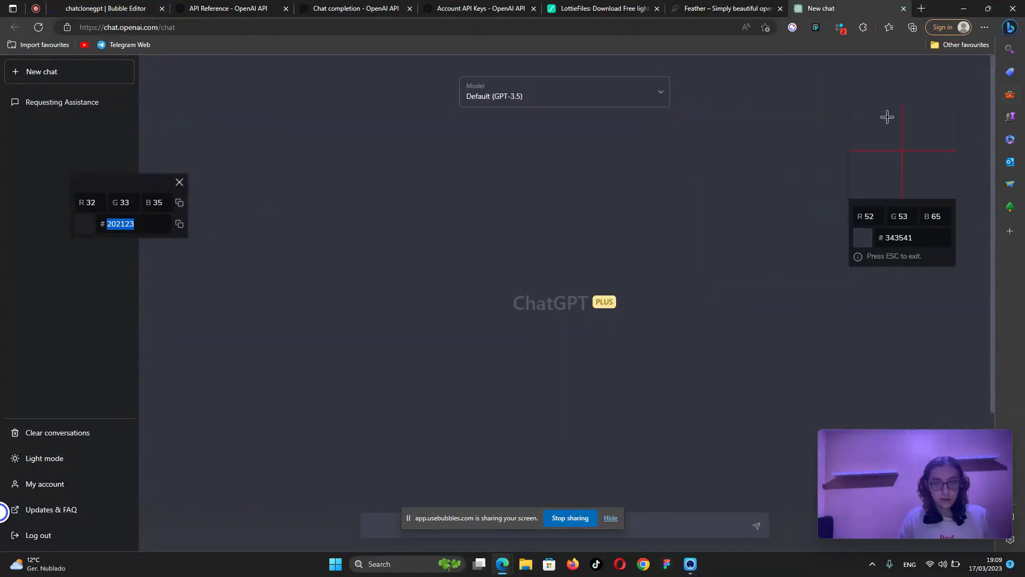
{"action": "left_click", "coordinate": [816, 28]}
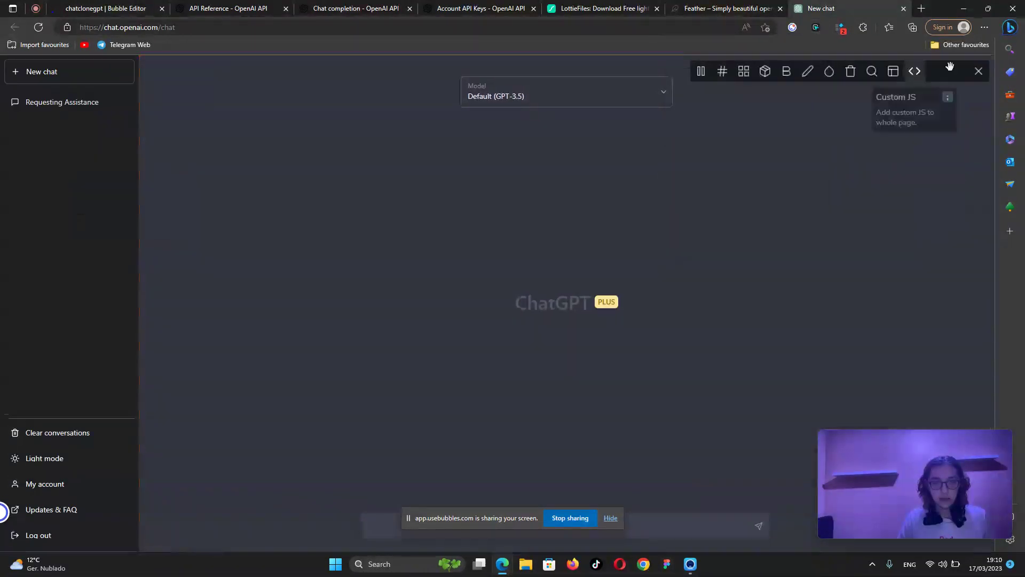
{"action": "left_click", "coordinate": [979, 71]}
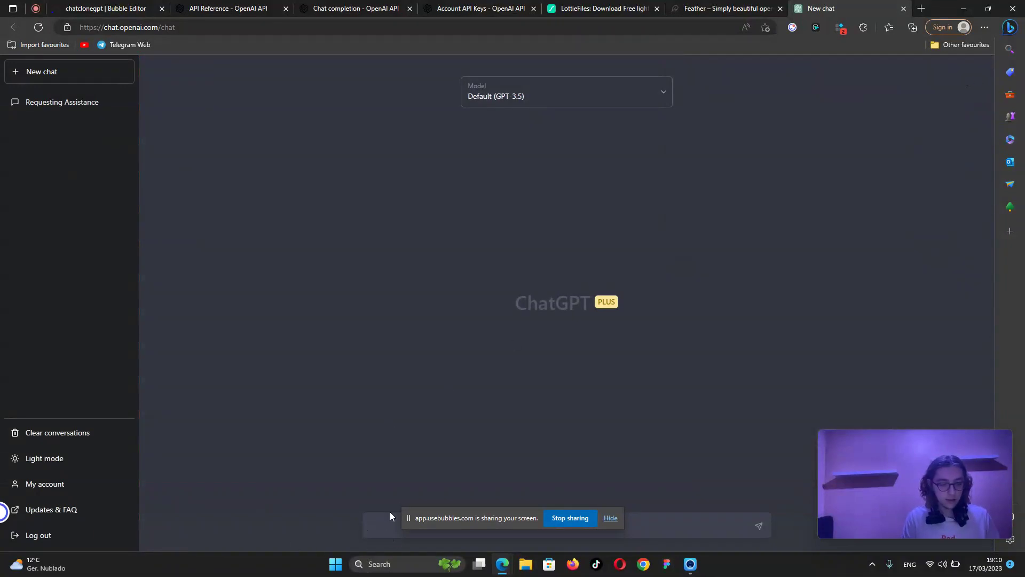
{"action": "type", "text": "hi"}
{"action": "key", "text": "Return"}
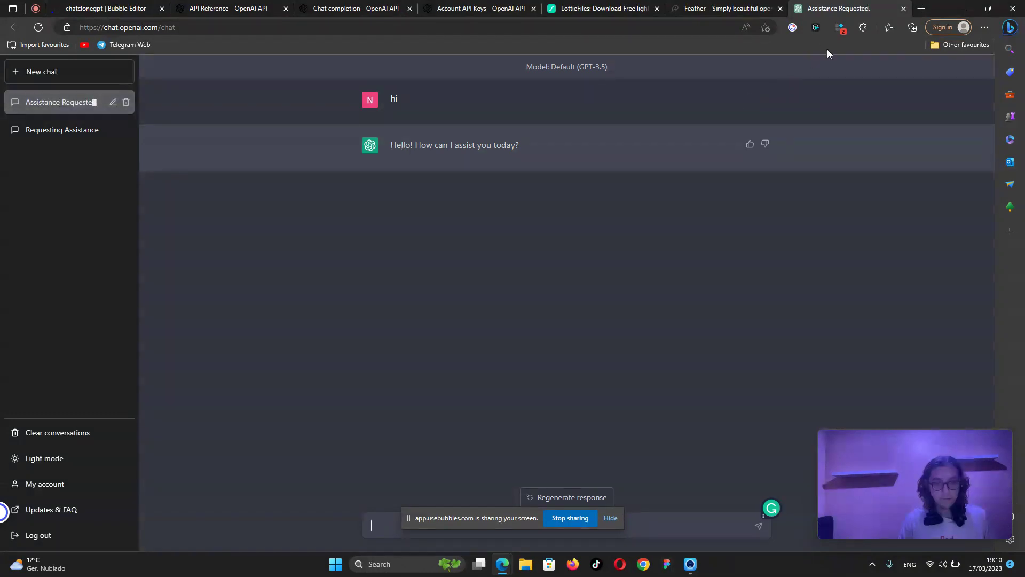
Measure the chat message row's width with the Hoverify inspector.
{"action": "left_click", "coordinate": [817, 27]}
{"action": "left_click", "coordinate": [710, 78]}
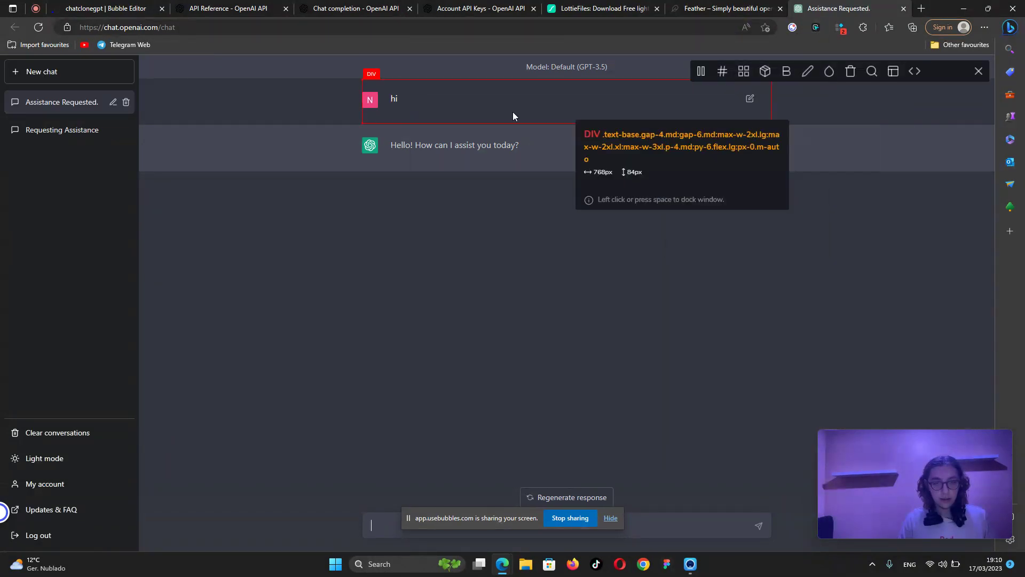
{"action": "left_click", "coordinate": [491, 114]}
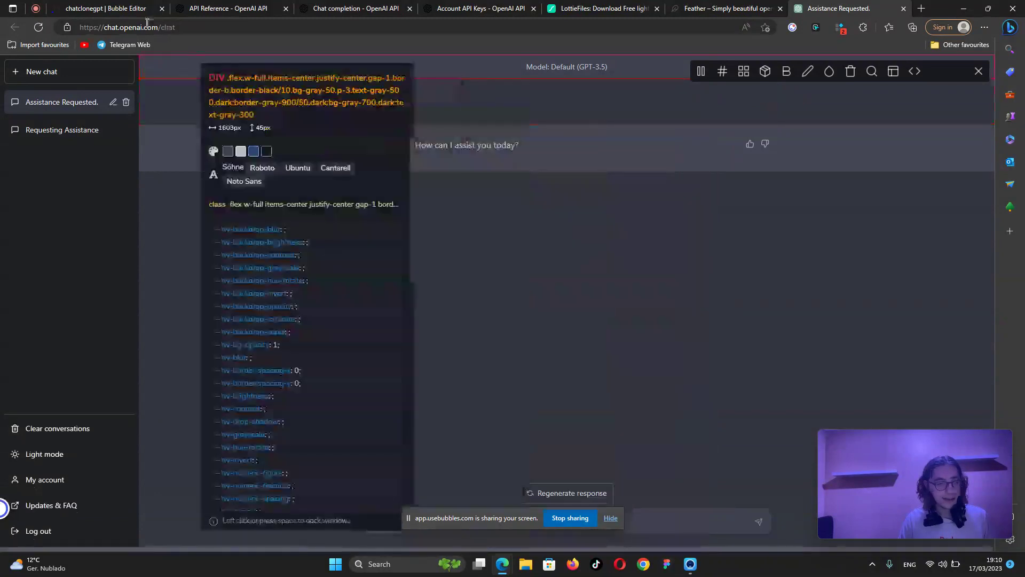
Switch back to the Bubble editor and draw a repeating group about 208 by 195 px inside Group A.
{"action": "left_click", "coordinate": [120, 9]}
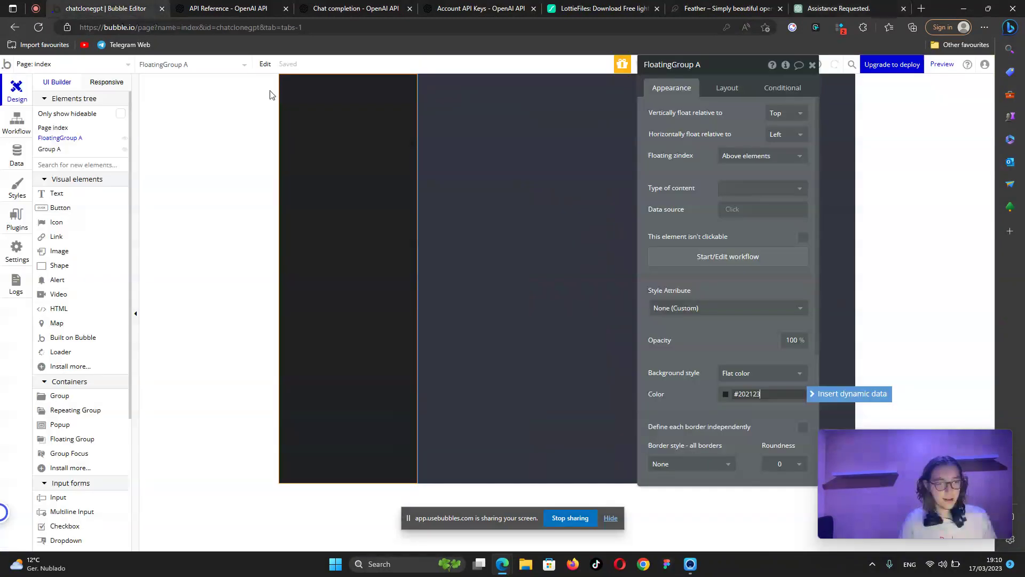
{"action": "left_click", "coordinate": [53, 150]}
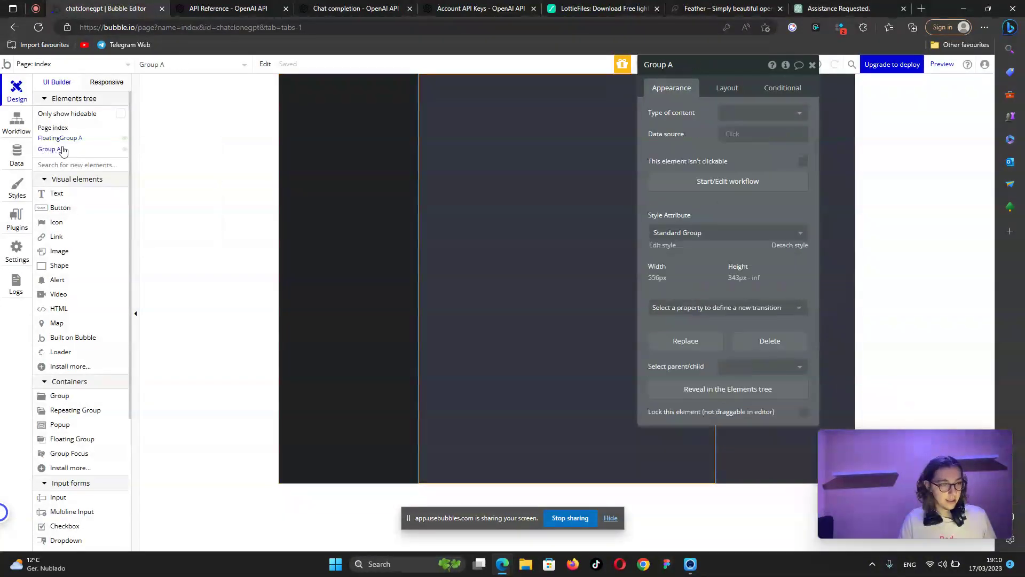
{"action": "left_click", "coordinate": [63, 411]}
{"action": "left_click_drag", "start_coordinate": [545, 206], "coordinate": [654, 308]}
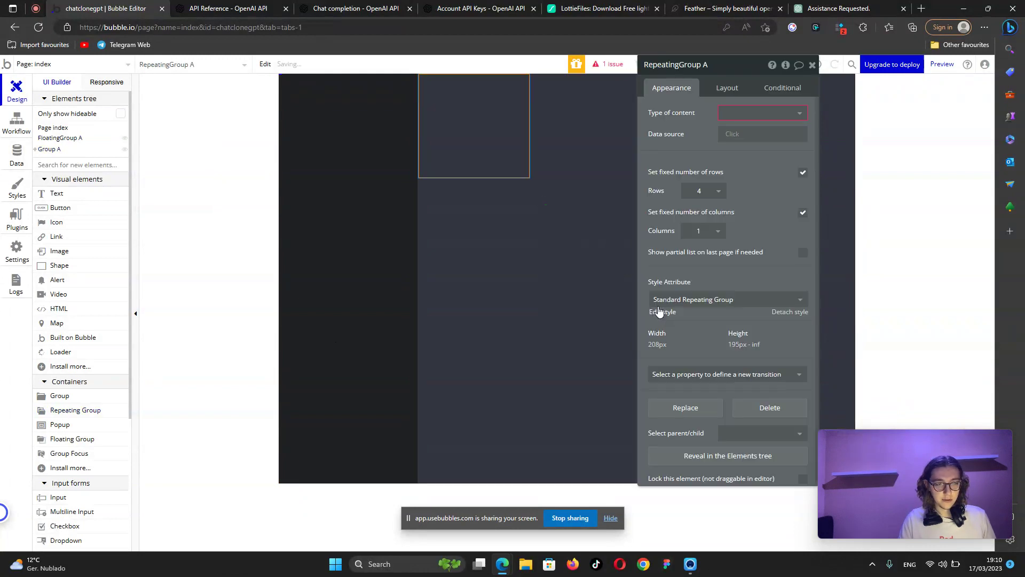
Turn off the repeating group's fixed number of rows and set its content type to 1 request.
{"action": "left_click", "coordinate": [802, 173]}
{"action": "left_click", "coordinate": [757, 112]}
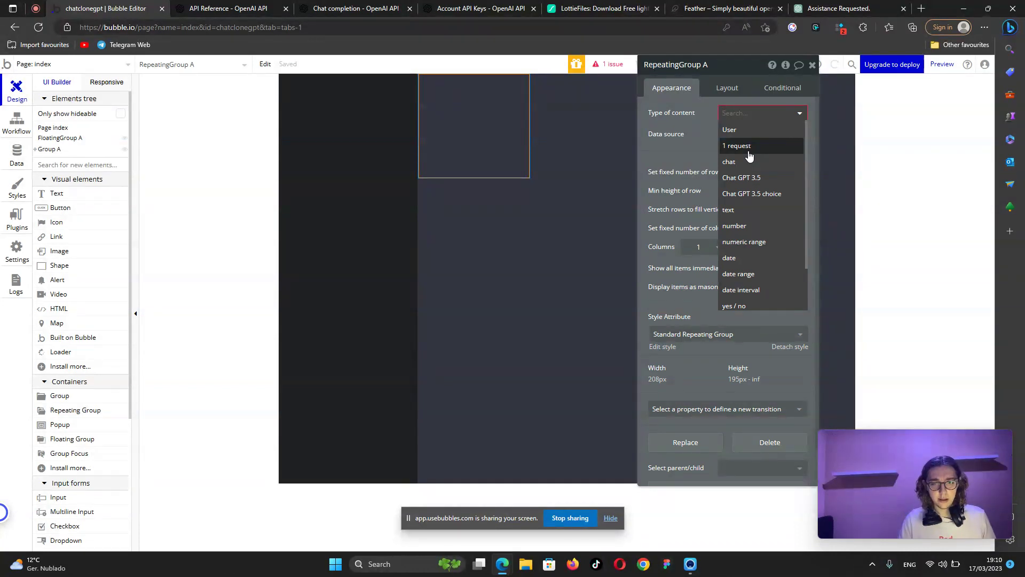
{"action": "left_click", "coordinate": [750, 150]}
Set the repeating group's data source to Search for chats:first item's list of requests.
{"action": "left_click", "coordinate": [737, 134]}
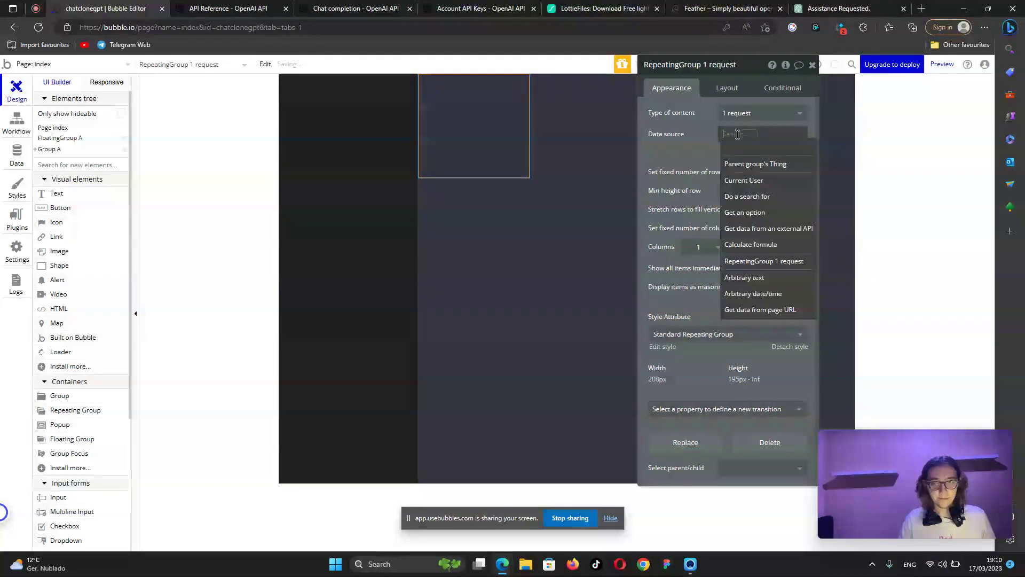
{"action": "left_click", "coordinate": [795, 206]}
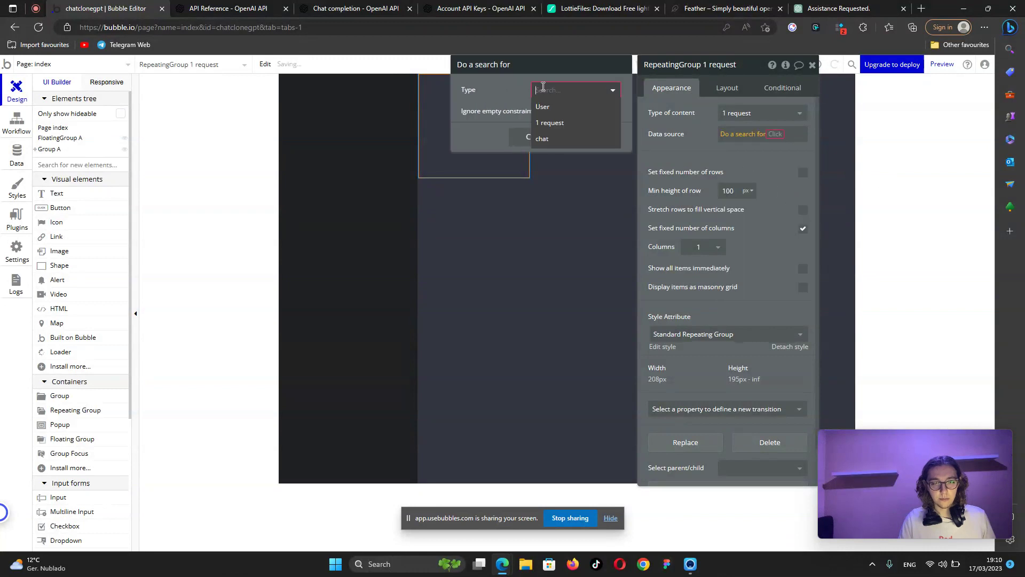
{"action": "left_click", "coordinate": [567, 140]}
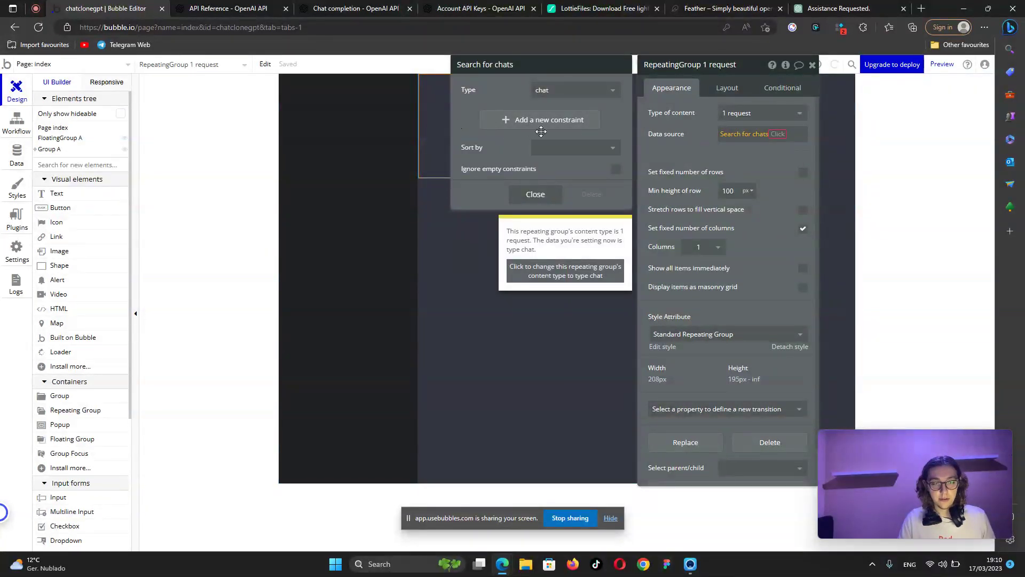
{"action": "left_click", "coordinate": [779, 135]}
{"action": "left_click", "coordinate": [768, 203]}
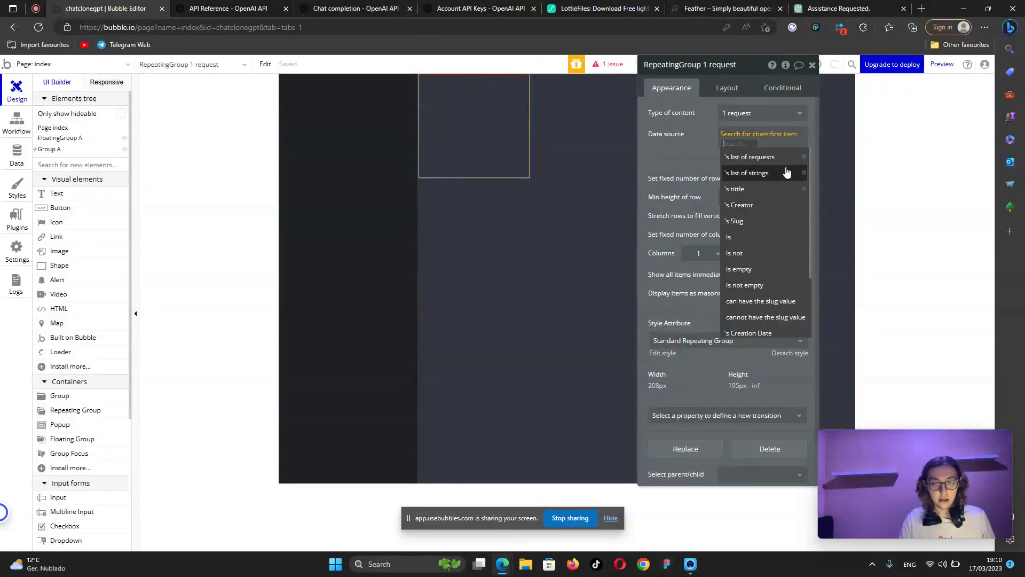
{"action": "left_click", "coordinate": [778, 160]}
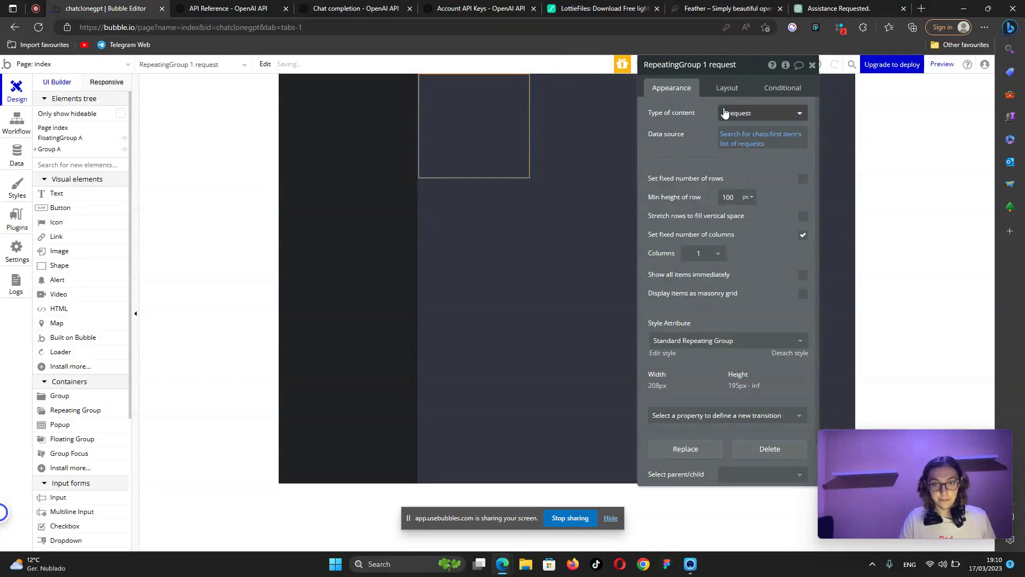
Make the repeating group's width flexible, set its cell layout to Column, and disable fitting its height to content.
{"action": "left_click", "coordinate": [731, 89]}
{"action": "left_click", "coordinate": [800, 249]}
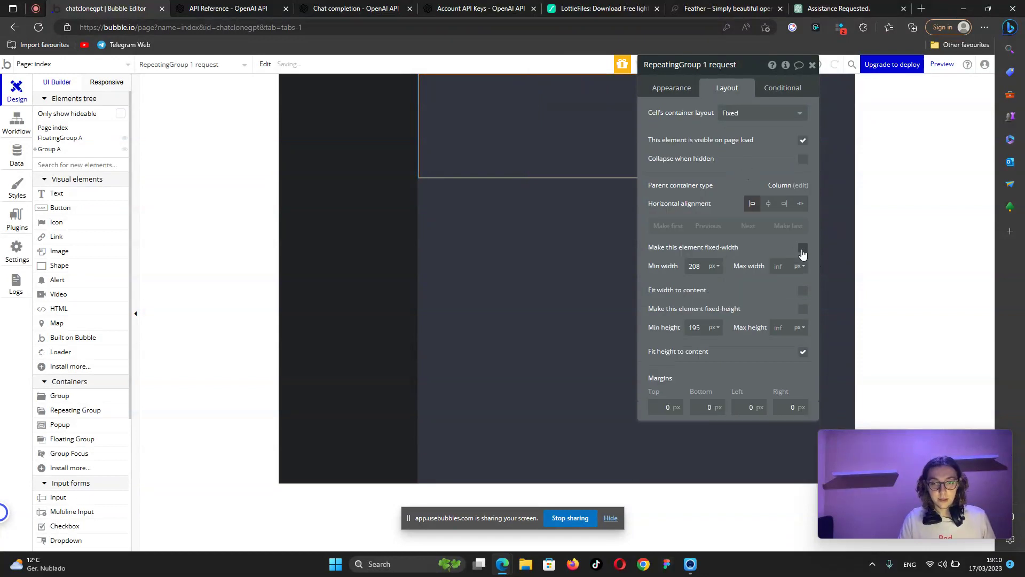
{"action": "left_click", "coordinate": [753, 113]}
{"action": "left_click", "coordinate": [746, 179]}
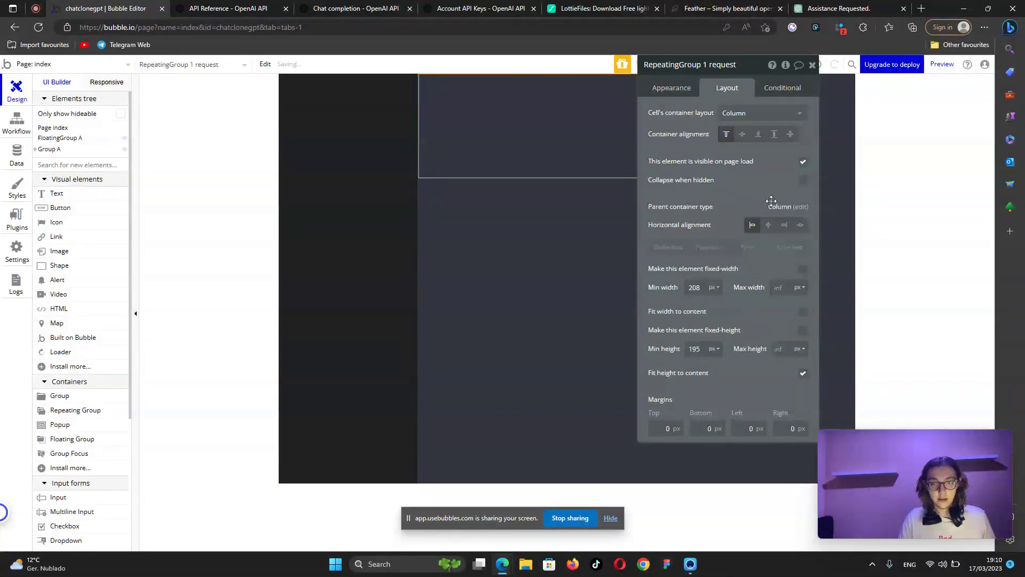
{"action": "left_click", "coordinate": [803, 374]}
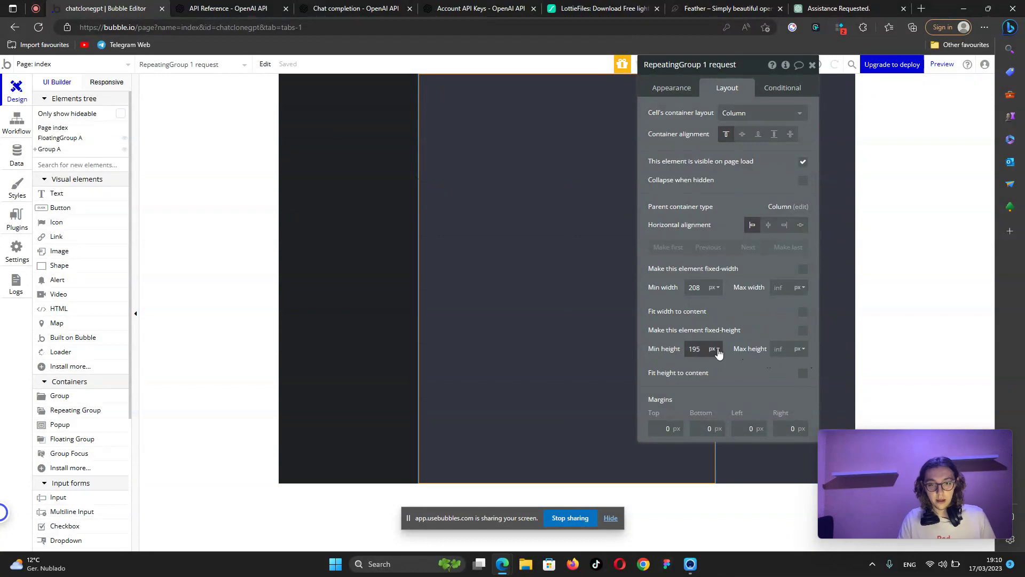
Set the repeating group's min width and min height to 0 px and its max width to 768 px.
{"action": "left_click_drag", "start_coordinate": [702, 288], "coordinate": [663, 297]}
{"action": "type", "text": "0"}
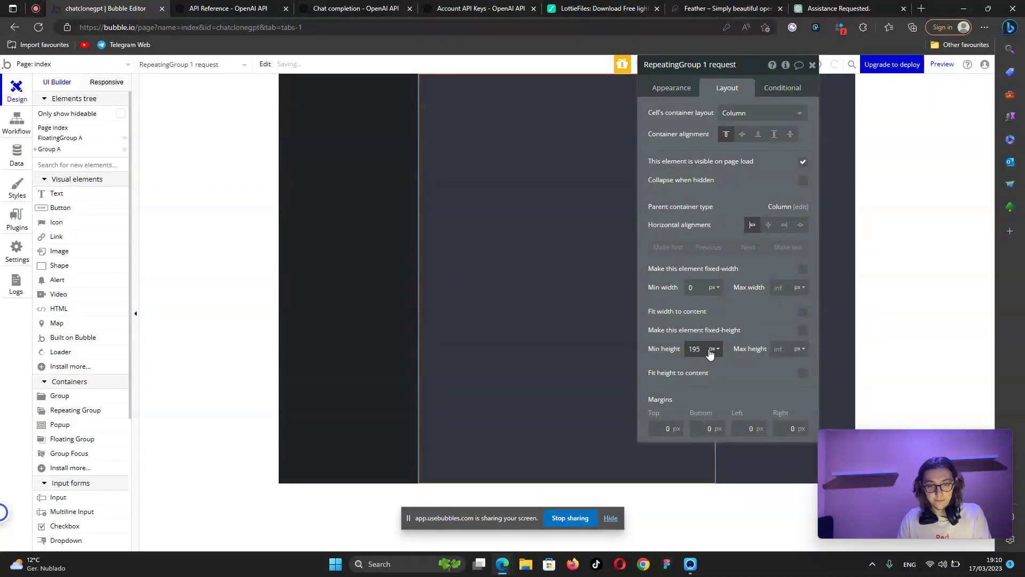
{"action": "left_click_drag", "start_coordinate": [703, 348], "coordinate": [686, 343]}
{"action": "key", "text": "BackSpace"}
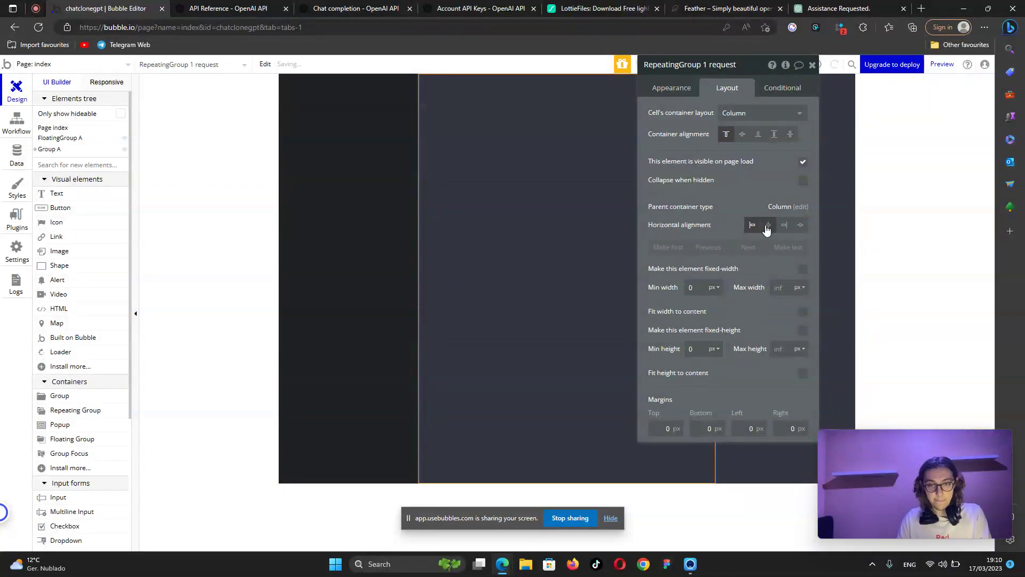
{"action": "left_click", "coordinate": [783, 287]}
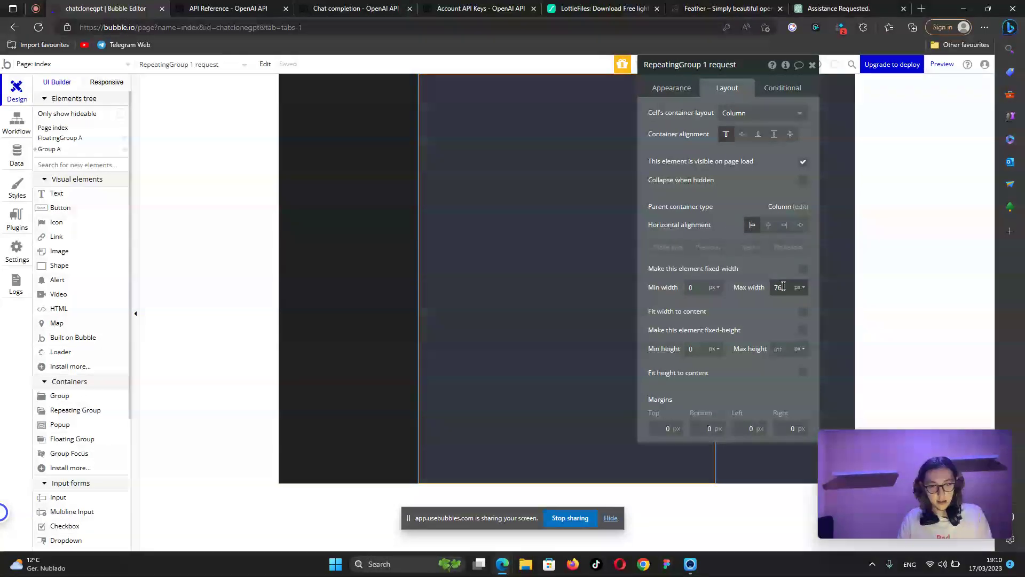
{"action": "left_click", "coordinate": [767, 338]}
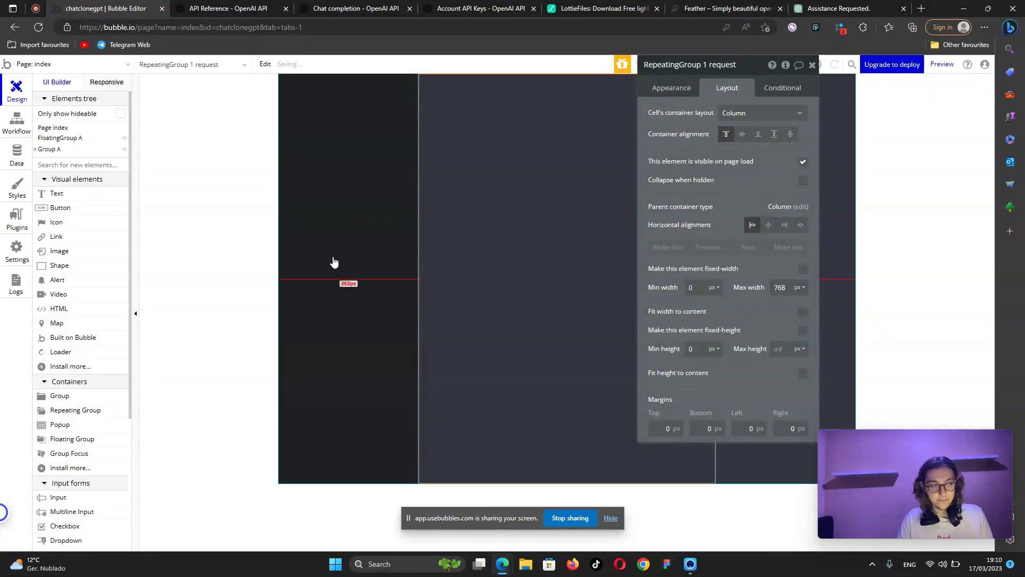
Set the min width of Group A, the repeating group's parent, to 0 px.
{"action": "left_click", "coordinate": [54, 154]}
{"action": "left_click", "coordinate": [699, 307]}
{"action": "left_click_drag", "start_coordinate": [700, 309], "coordinate": [662, 316]}
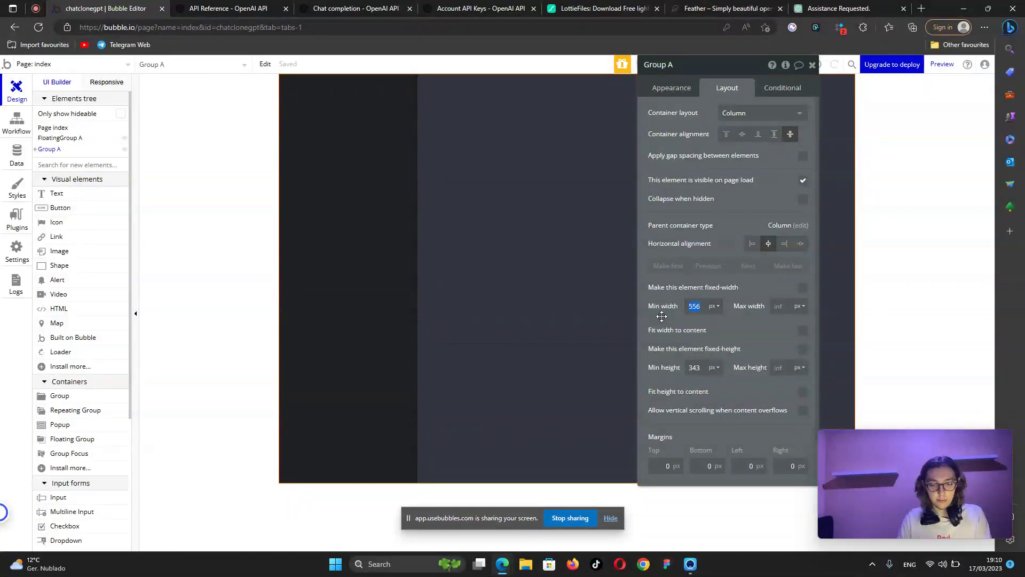
Expand Group A in the elements tree and center the repeating group horizontally within it.
{"action": "left_click", "coordinate": [35, 150]}
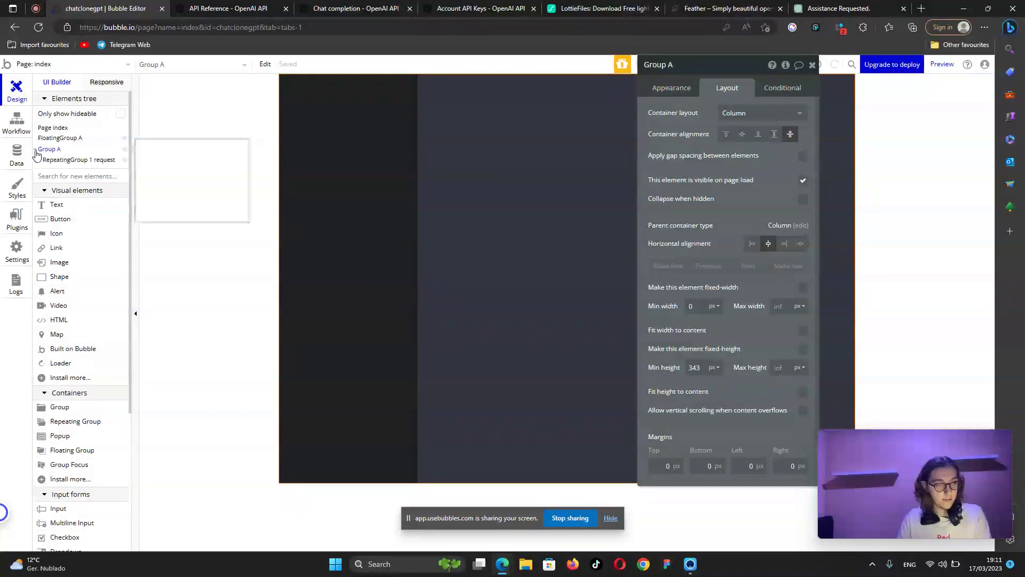
{"action": "left_click", "coordinate": [65, 159]}
{"action": "left_click_drag", "start_coordinate": [752, 258], "coordinate": [861, 266]}
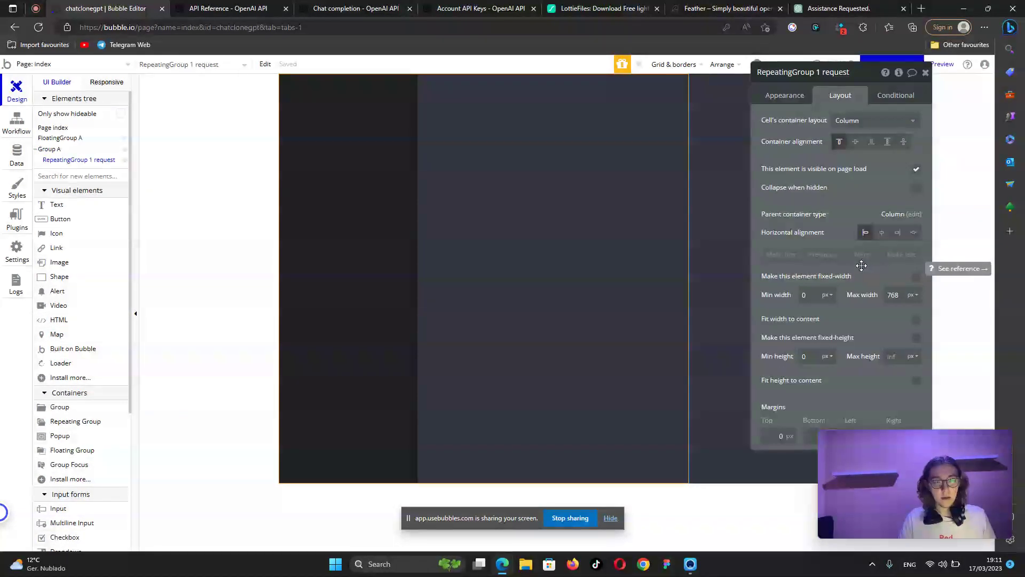
{"action": "left_click", "coordinate": [882, 233]}
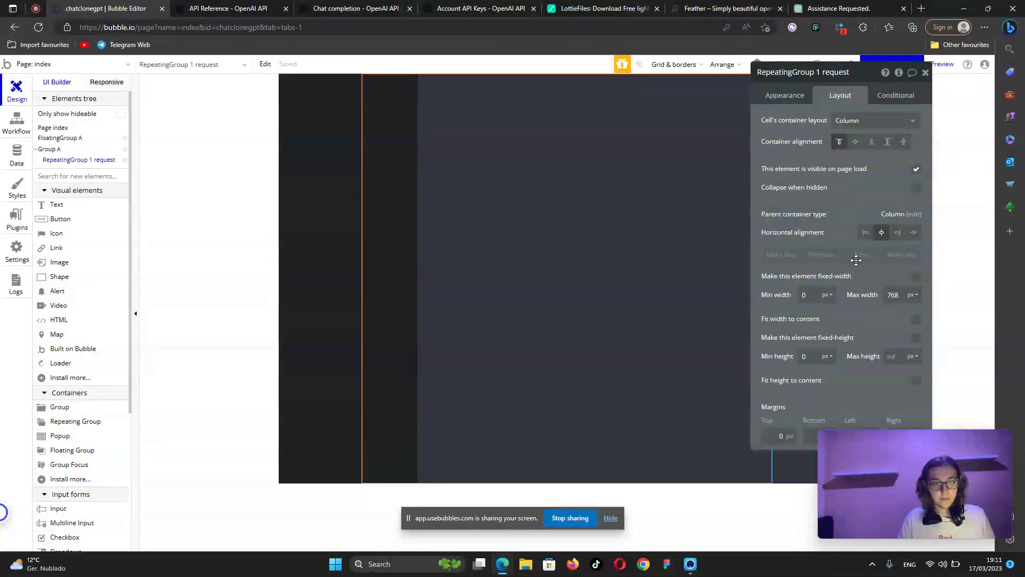
{"action": "left_click_drag", "start_coordinate": [860, 267], "coordinate": [717, 258]}
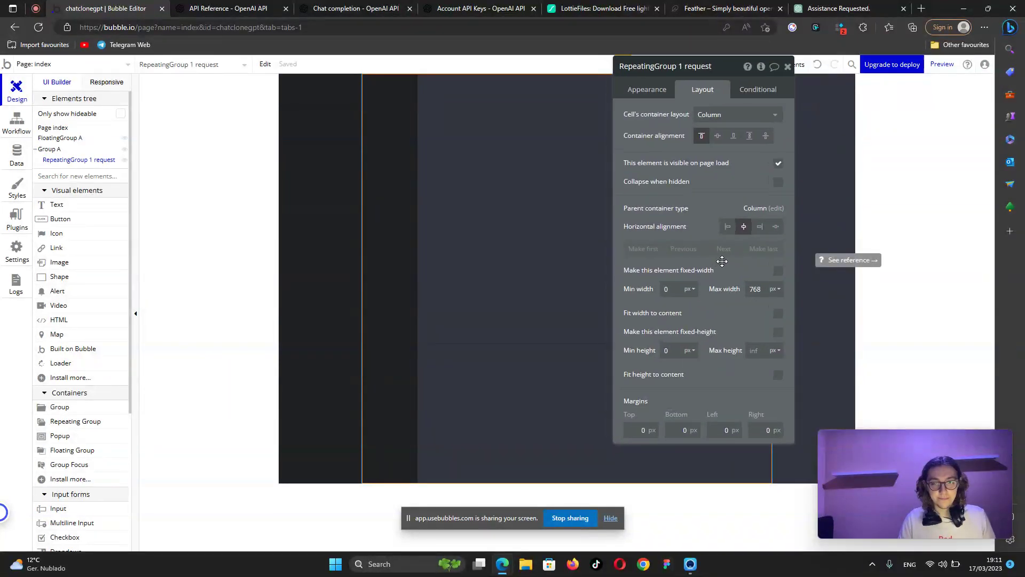
{"action": "left_click", "coordinate": [865, 8]}
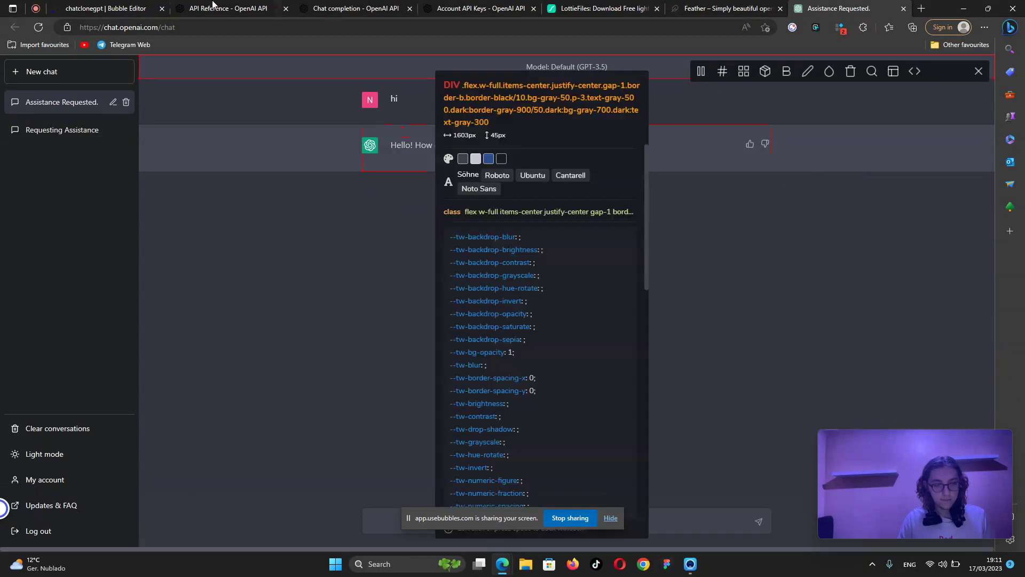
{"action": "left_click", "coordinate": [100, 11]}
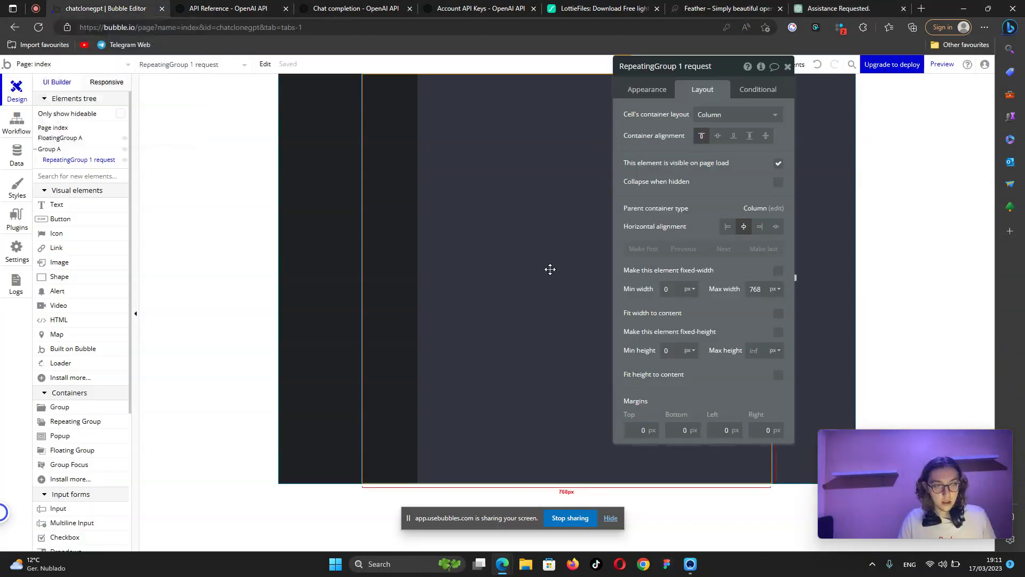
{"action": "left_click_drag", "start_coordinate": [737, 259], "coordinate": [806, 273]}
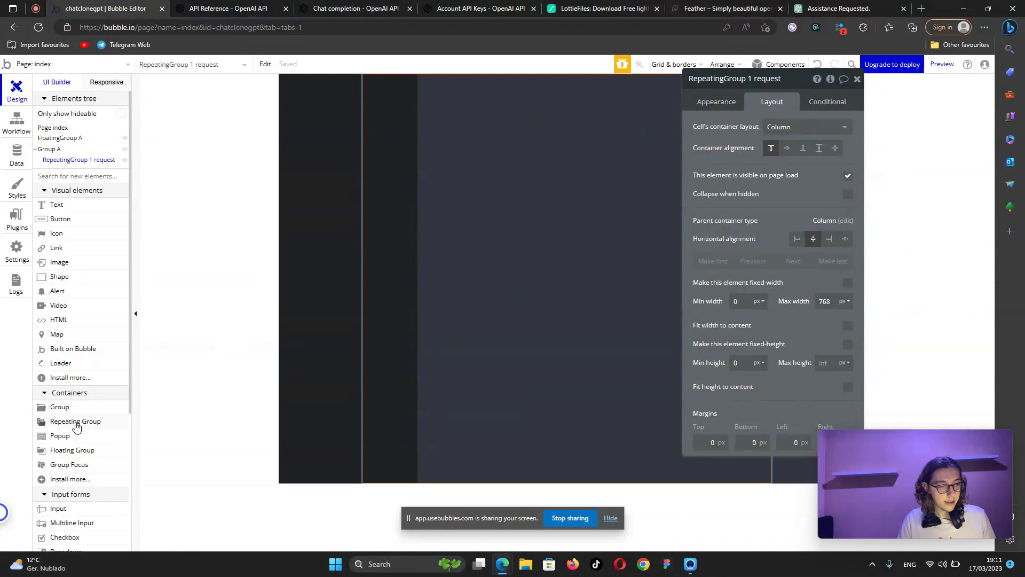
Draw a group about 214 by 161 px on the page and nest it inside the repeating group.
{"action": "left_click", "coordinate": [59, 407]}
{"action": "left_click_drag", "start_coordinate": [513, 161], "coordinate": [627, 247]}
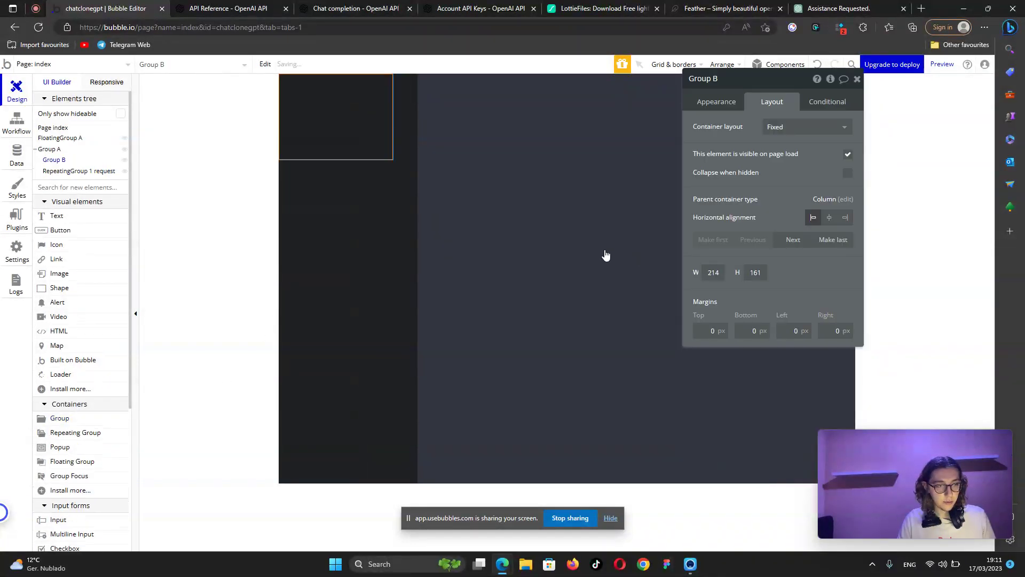
{"action": "left_click_drag", "start_coordinate": [52, 164], "coordinate": [457, 136]}
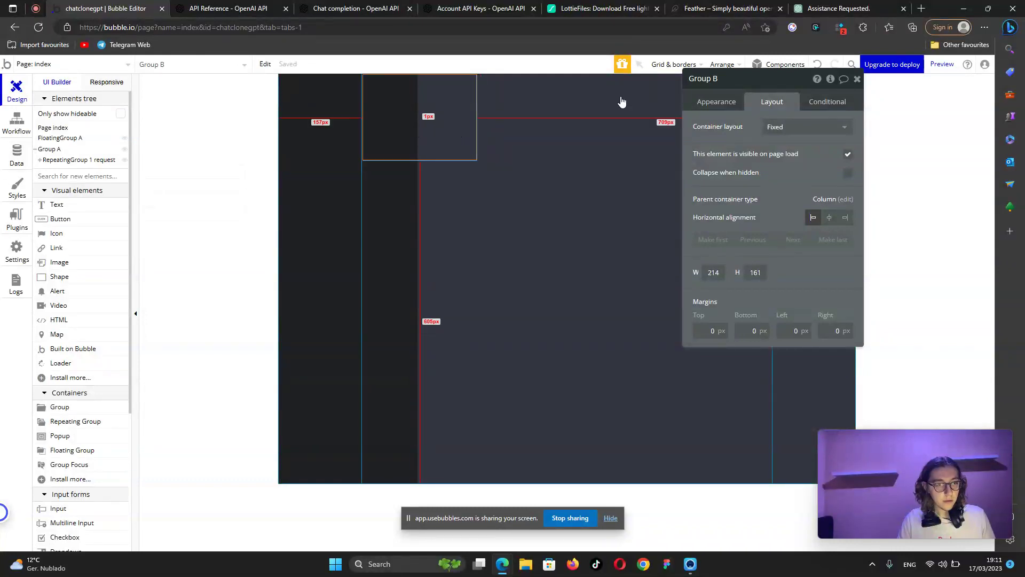
Set Group B's container layout to Column and make its width flexible.
{"action": "left_click", "coordinate": [775, 132]}
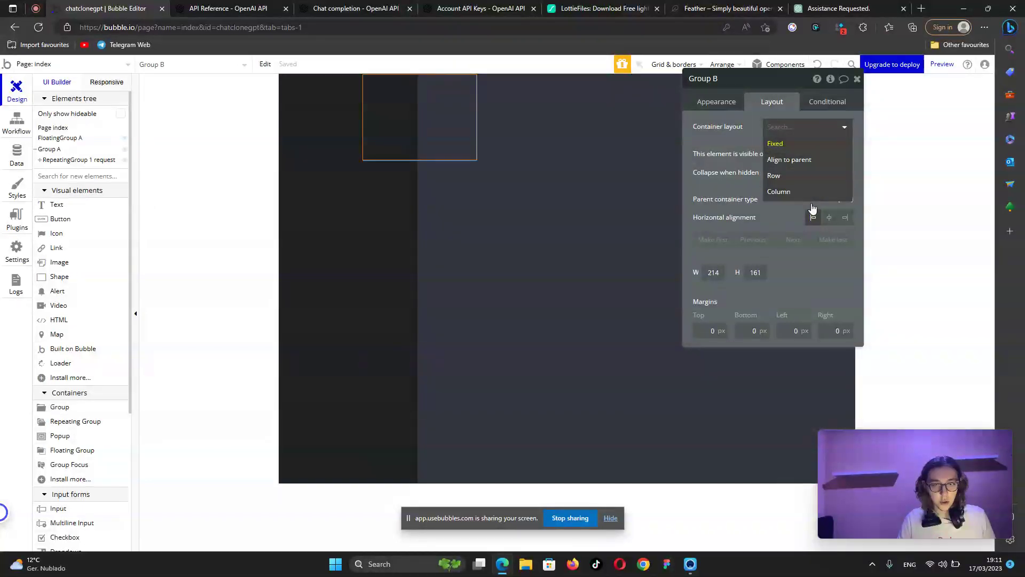
{"action": "left_click", "coordinate": [780, 191]}
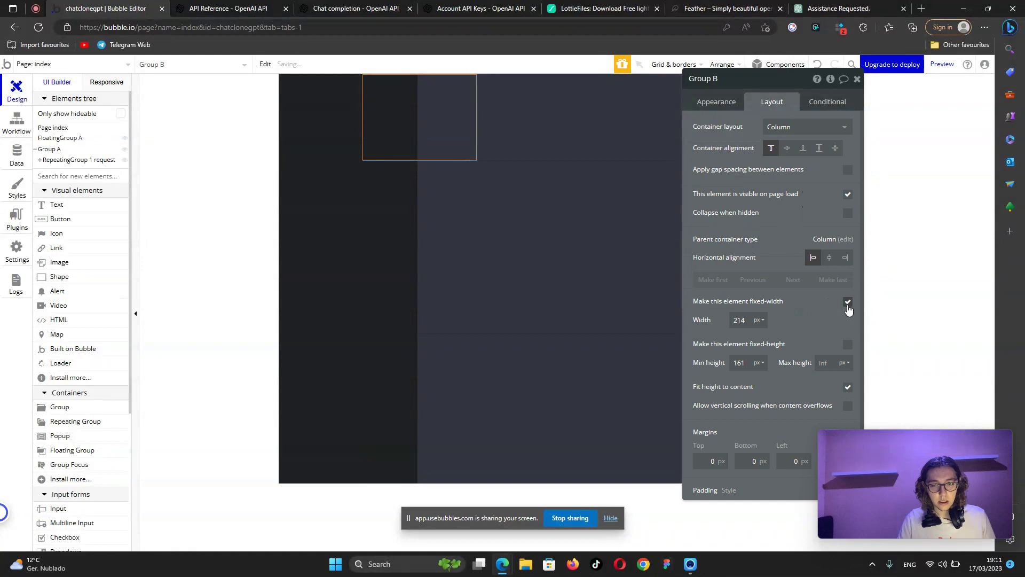
{"action": "left_click", "coordinate": [849, 302]}
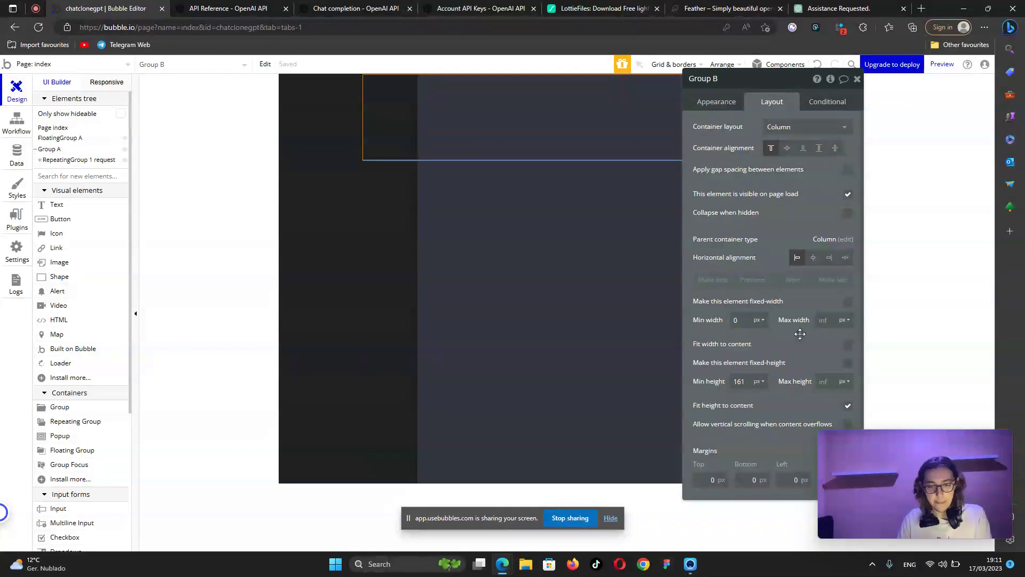
Draw a text element about 176 by 32 px inside Group B and reveal it in the elements tree.
{"action": "left_click", "coordinate": [56, 206]}
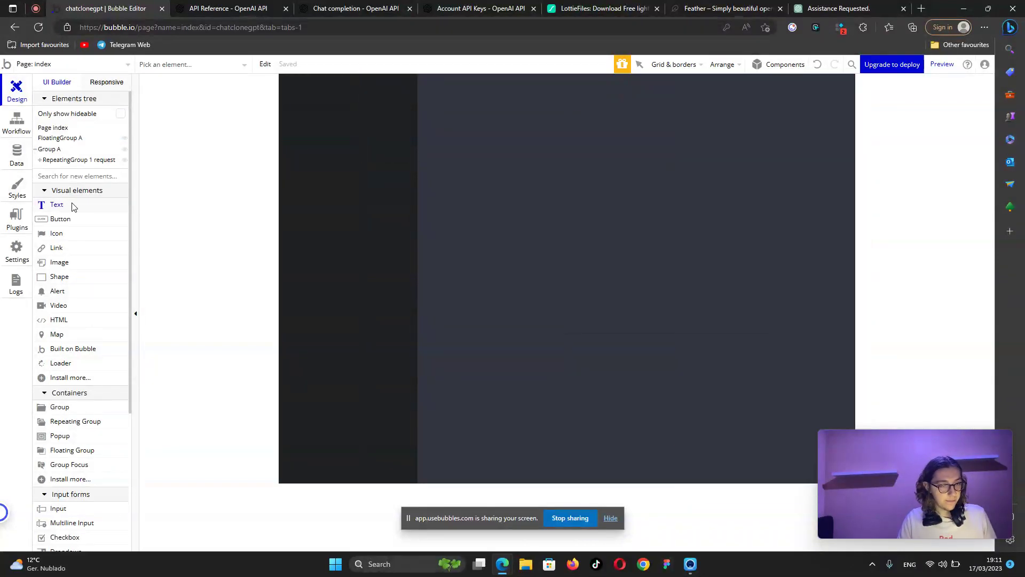
{"action": "left_click_drag", "start_coordinate": [574, 128], "coordinate": [574, 128]}
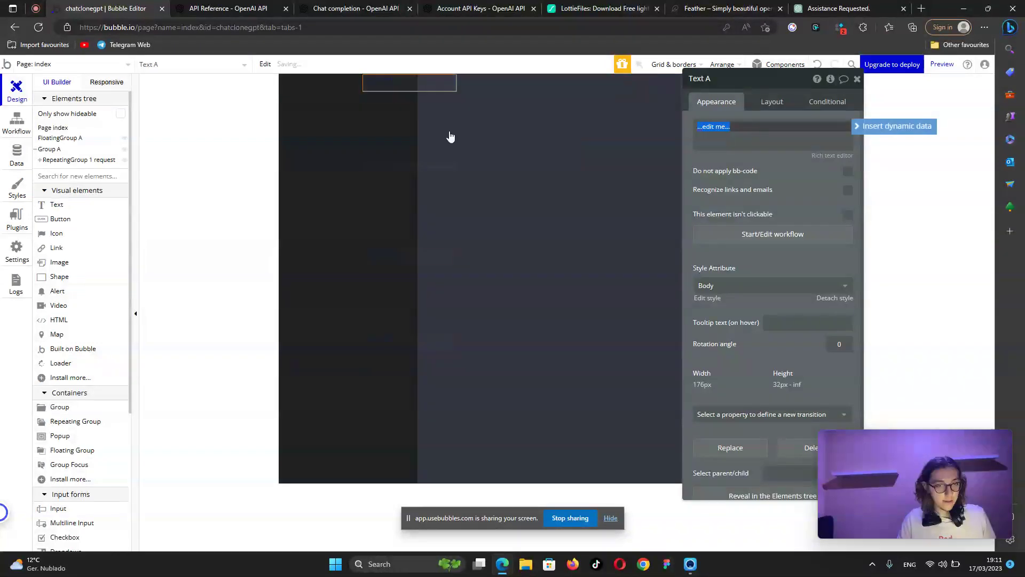
{"action": "left_click", "coordinate": [45, 170]}
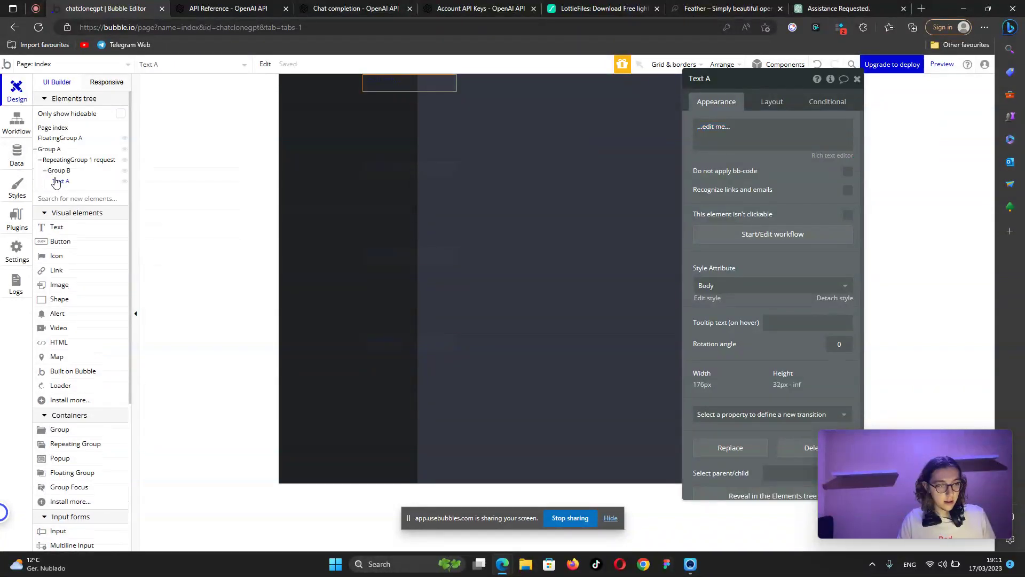
Make the text element's width flexible and set its min height to 0 px.
{"action": "left_click", "coordinate": [758, 106]}
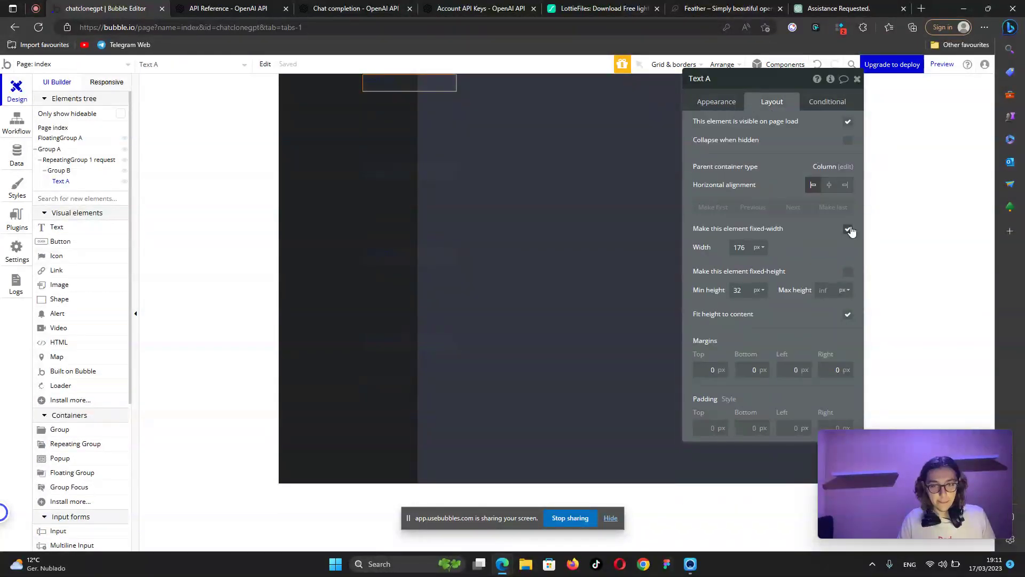
{"action": "left_click", "coordinate": [848, 230]}
{"action": "double_click", "coordinate": [740, 310]}
{"action": "type", "text": "0"}
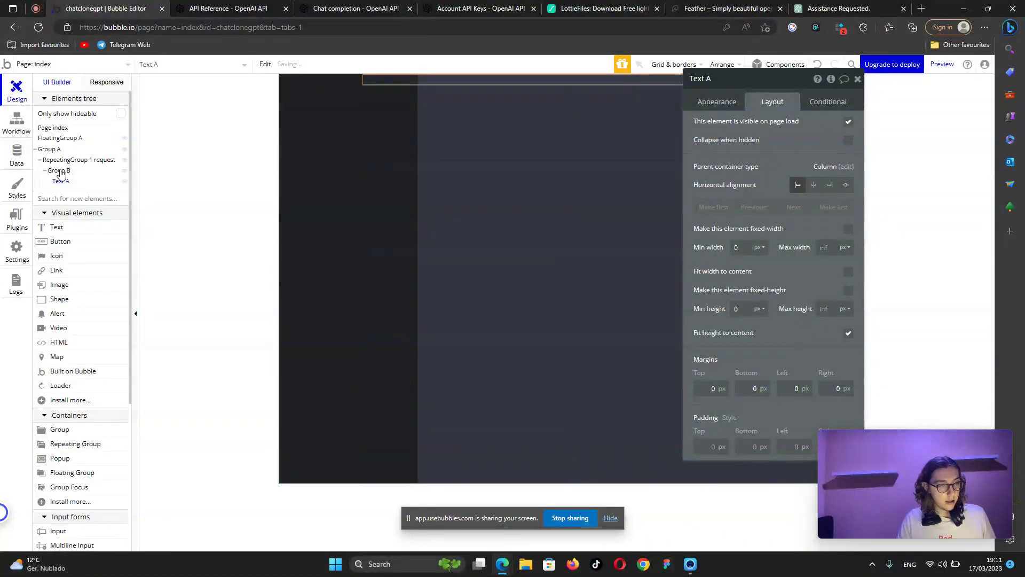
Set Group B's type of content to 1 request and its data source to Current cell's 1 request.
{"action": "left_click", "coordinate": [59, 170]}
{"action": "left_click", "coordinate": [713, 103]}
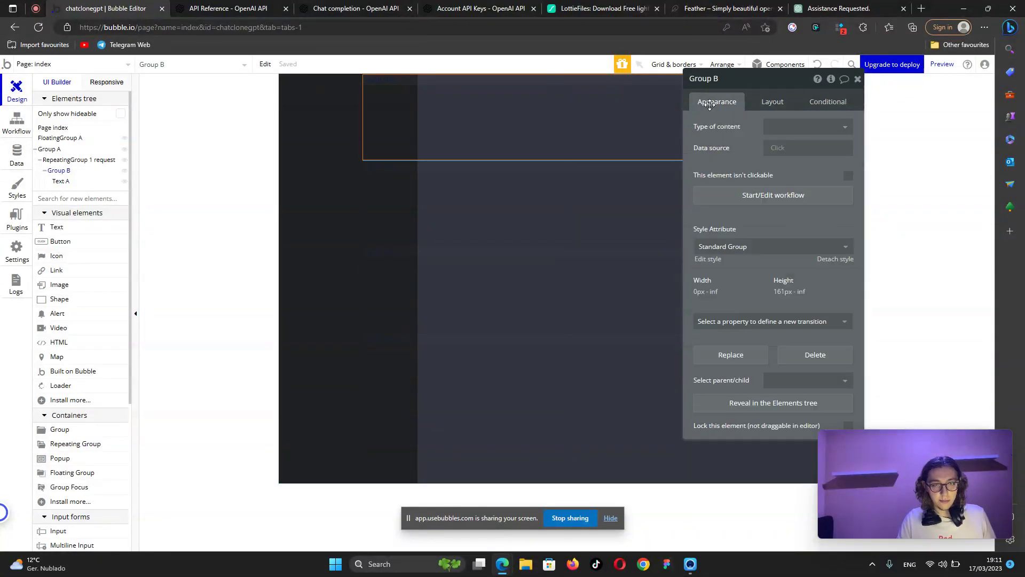
{"action": "left_click", "coordinate": [805, 132]}
{"action": "left_click", "coordinate": [795, 176]}
{"action": "left_click", "coordinate": [784, 149]}
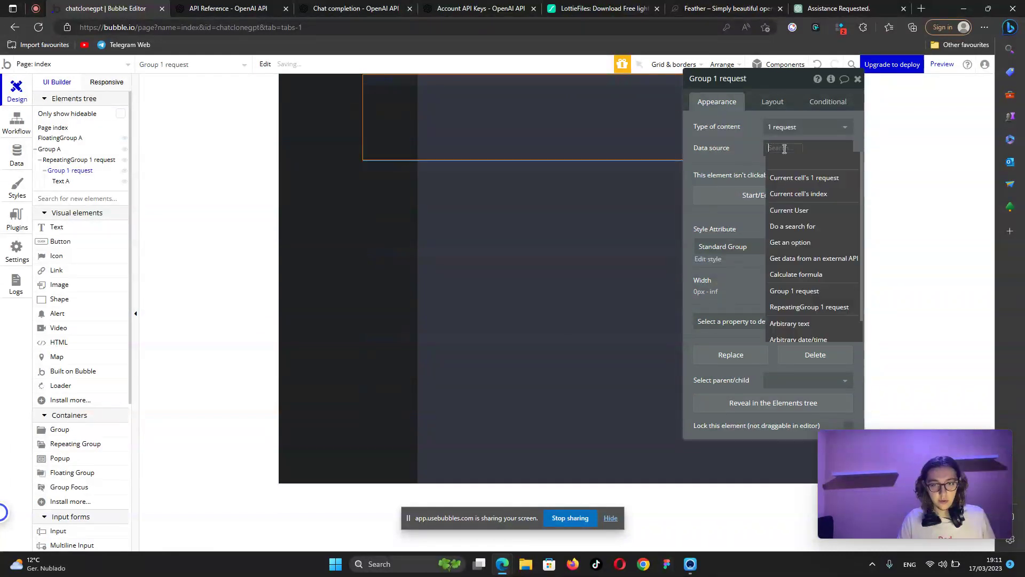
{"action": "left_click", "coordinate": [807, 179]}
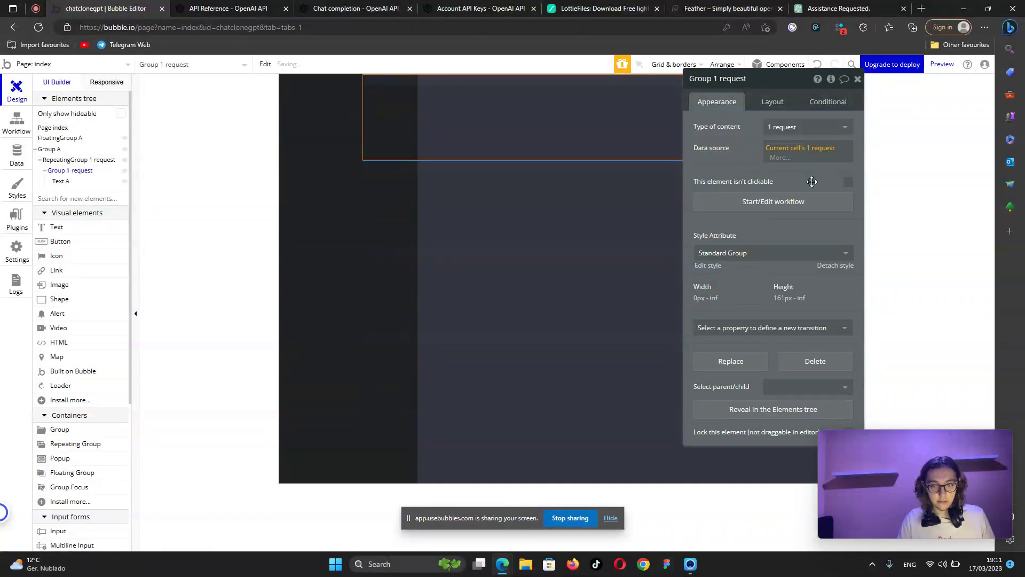
Make the text element display Parent group's 1 request's question.
{"action": "left_click", "coordinate": [61, 182]}
{"action": "left_click", "coordinate": [751, 125]}
{"action": "left_click", "coordinate": [879, 128]}
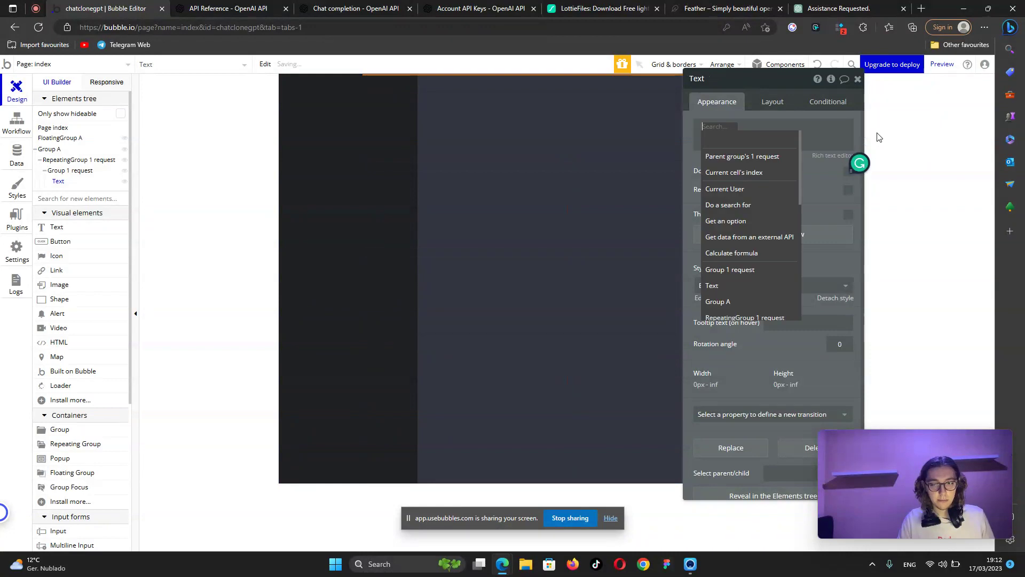
{"action": "left_click", "coordinate": [770, 164]}
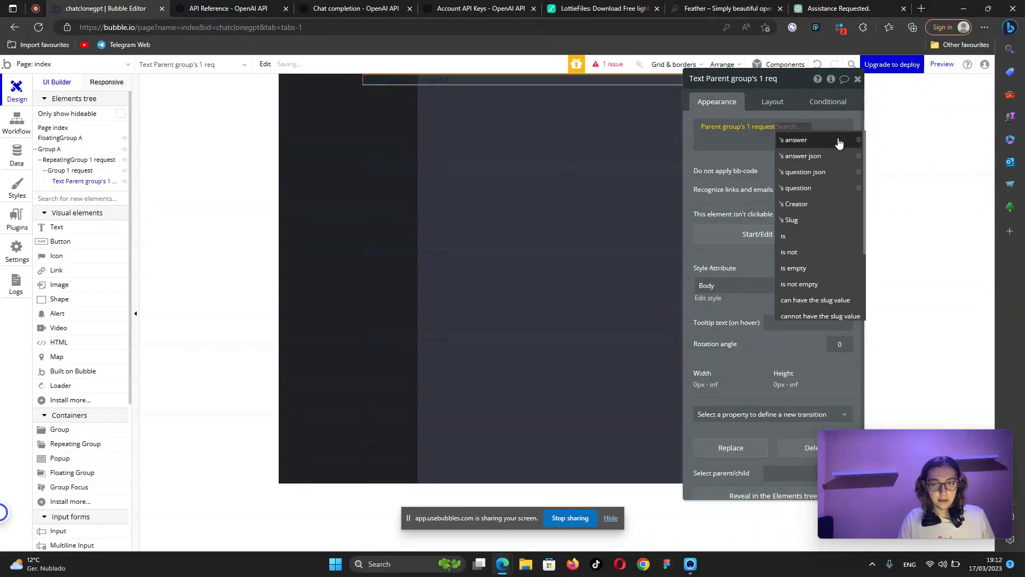
{"action": "left_click", "coordinate": [840, 192]}
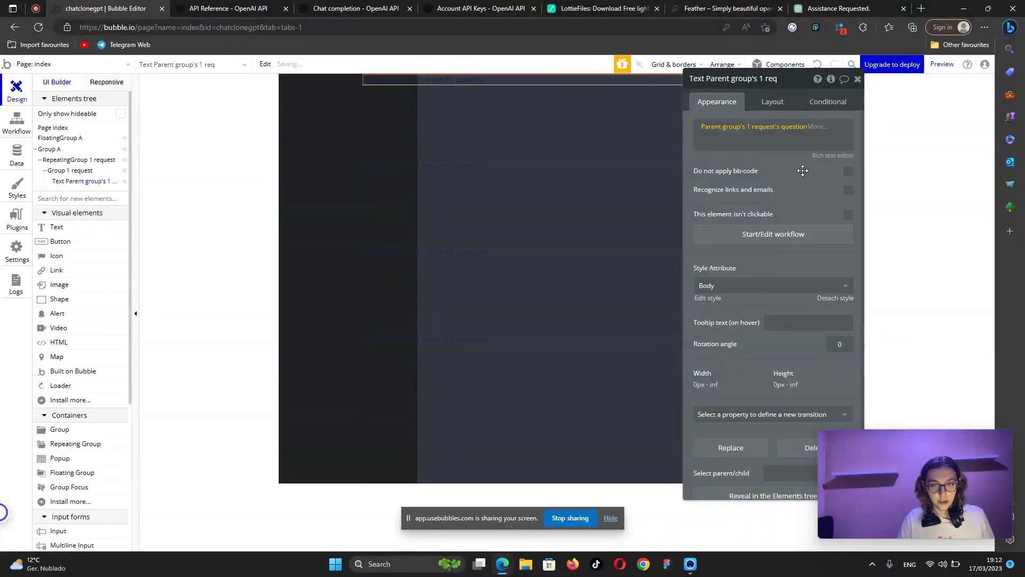
Check the ChatGPT page for reference, draw a shape about 126 by 49 px in Group 1 request, and order it before the text.
{"action": "left_click", "coordinate": [69, 170]}
{"action": "left_click", "coordinate": [864, 5]}
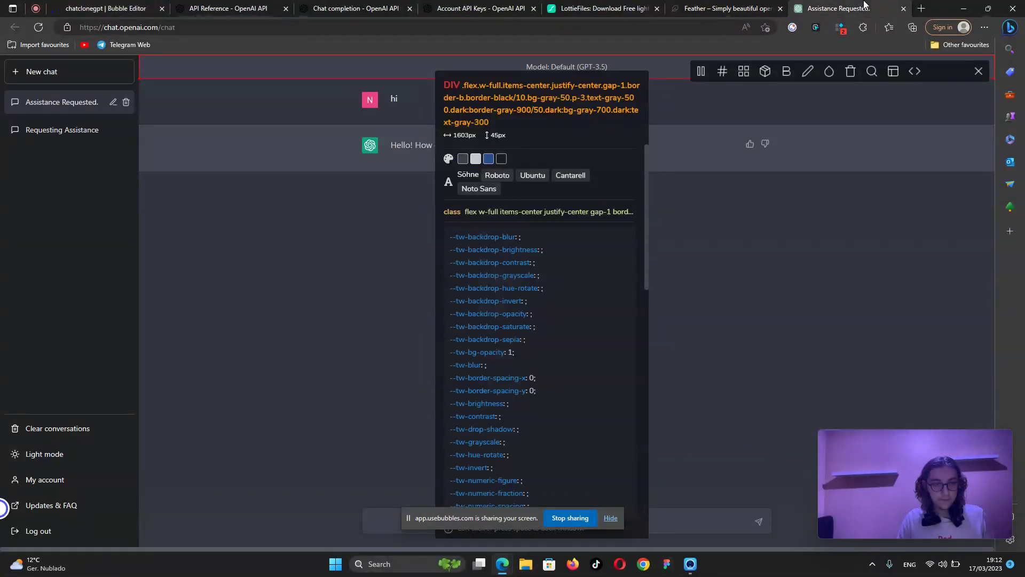
{"action": "left_click", "coordinate": [126, 6]}
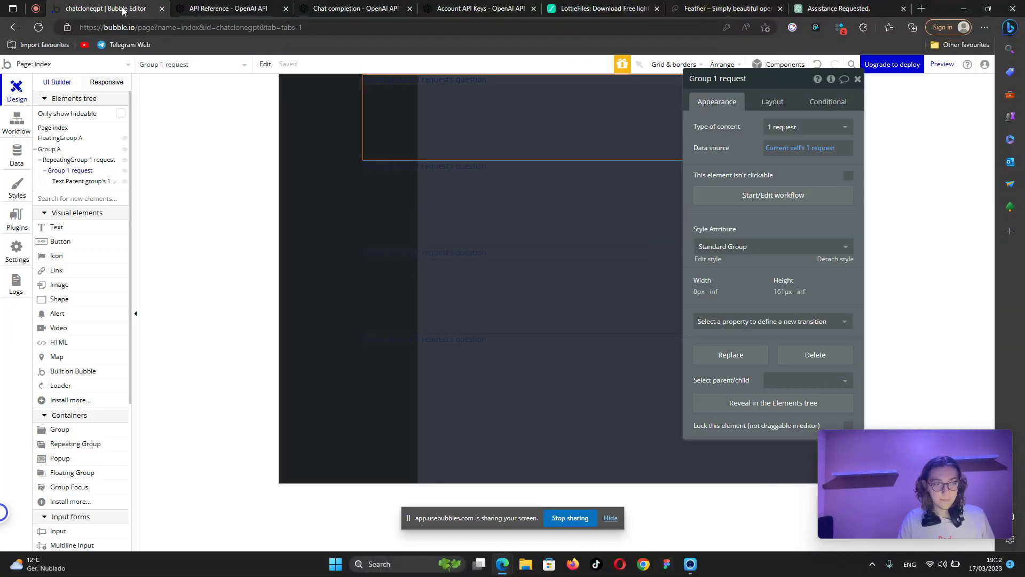
{"action": "left_click", "coordinate": [84, 303]}
{"action": "left_click_drag", "start_coordinate": [502, 131], "coordinate": [525, 142]}
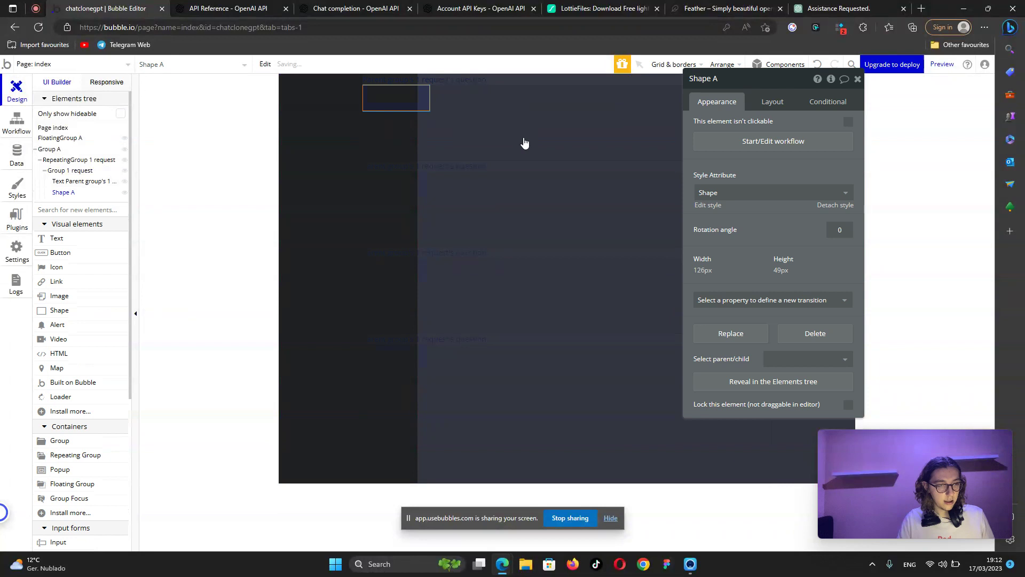
{"action": "left_click_drag", "start_coordinate": [67, 194], "coordinate": [61, 173]}
Change Group 1 request's container layout to Row.
{"action": "left_click", "coordinate": [508, 128]}
{"action": "left_click", "coordinate": [773, 101]}
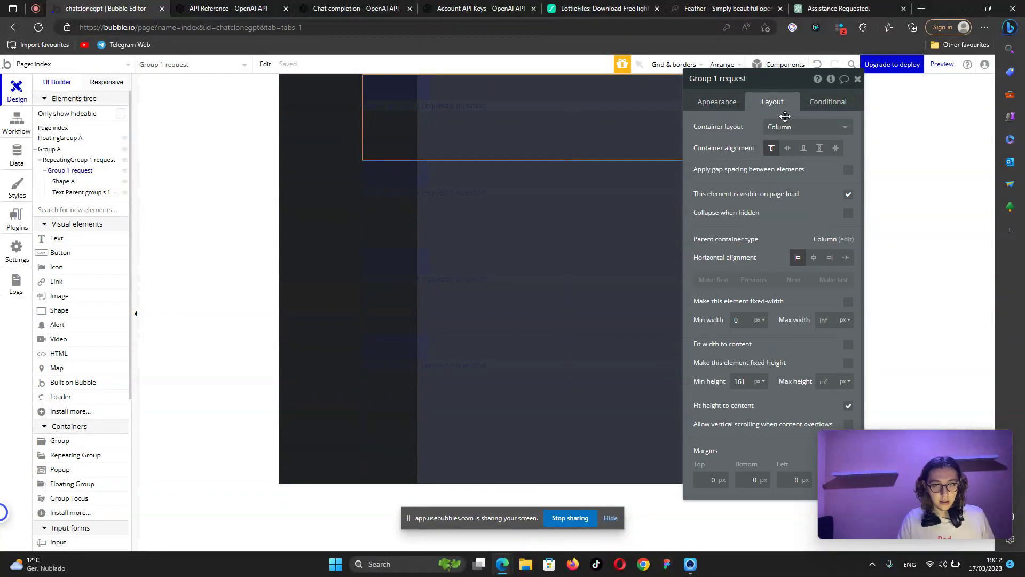
{"action": "left_click", "coordinate": [792, 127]}
{"action": "left_click", "coordinate": [787, 176]}
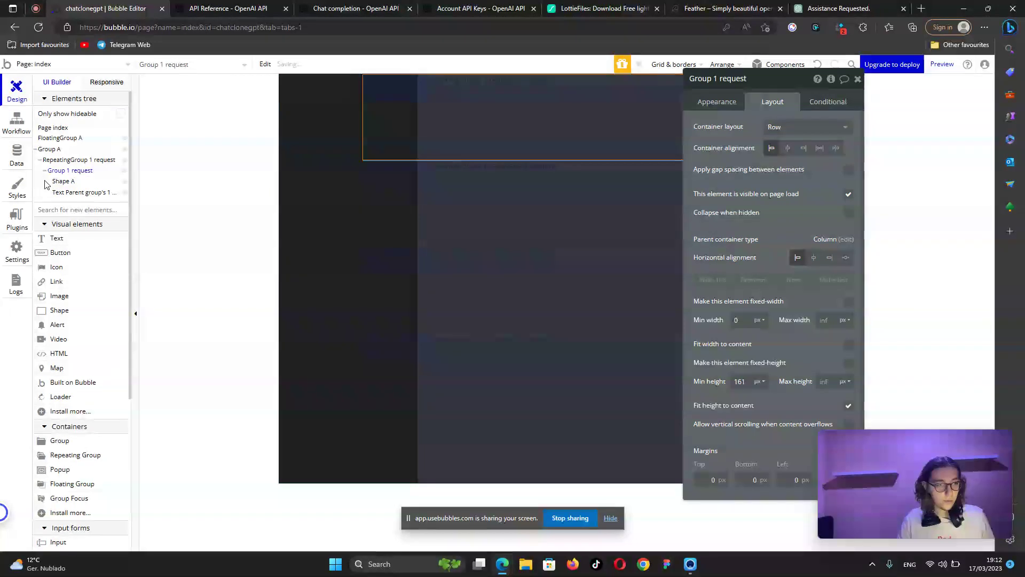
Set Shape A's width and height to 30 px, matching the avatar on the ChatGPT page.
{"action": "left_click", "coordinate": [67, 183]}
{"action": "left_click", "coordinate": [849, 8]}
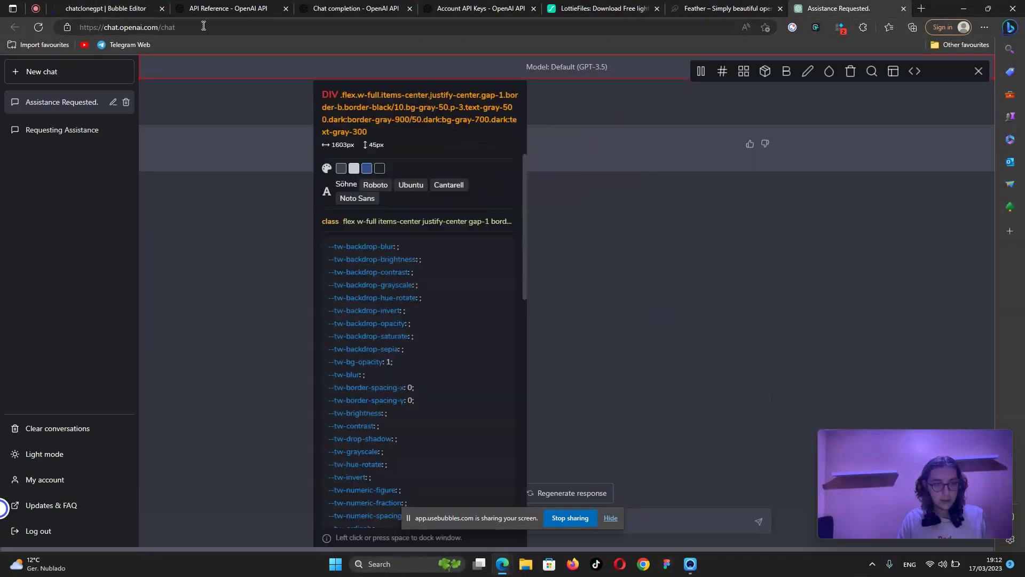
{"action": "left_click", "coordinate": [107, 9]}
{"action": "double_click", "coordinate": [739, 247]}
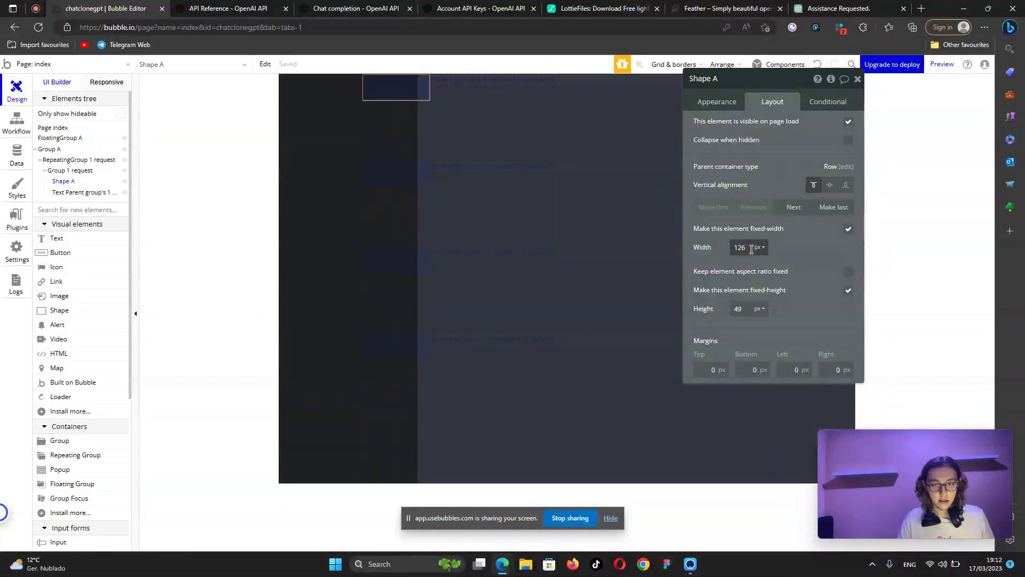
{"action": "key", "text": "Tab"}
{"action": "type", "text": "30"}
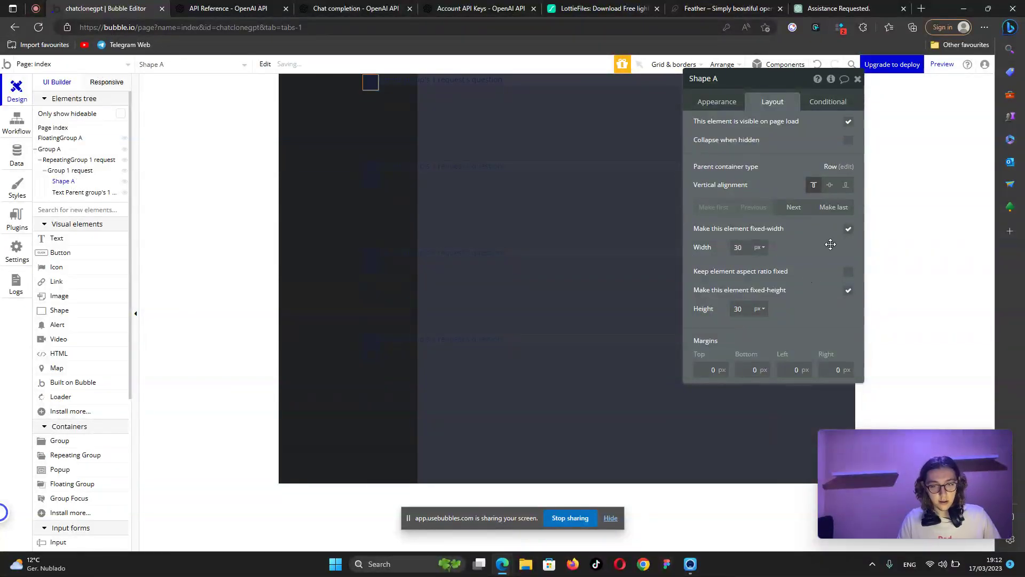
Center the question text vertically within Group 1 request.
{"action": "left_click", "coordinate": [80, 193]}
{"action": "left_click", "coordinate": [825, 192]}
{"action": "left_click", "coordinate": [813, 192]}
Detach the question text's style and set its font color to white, #FFFFFF.
{"action": "left_click", "coordinate": [714, 104]}
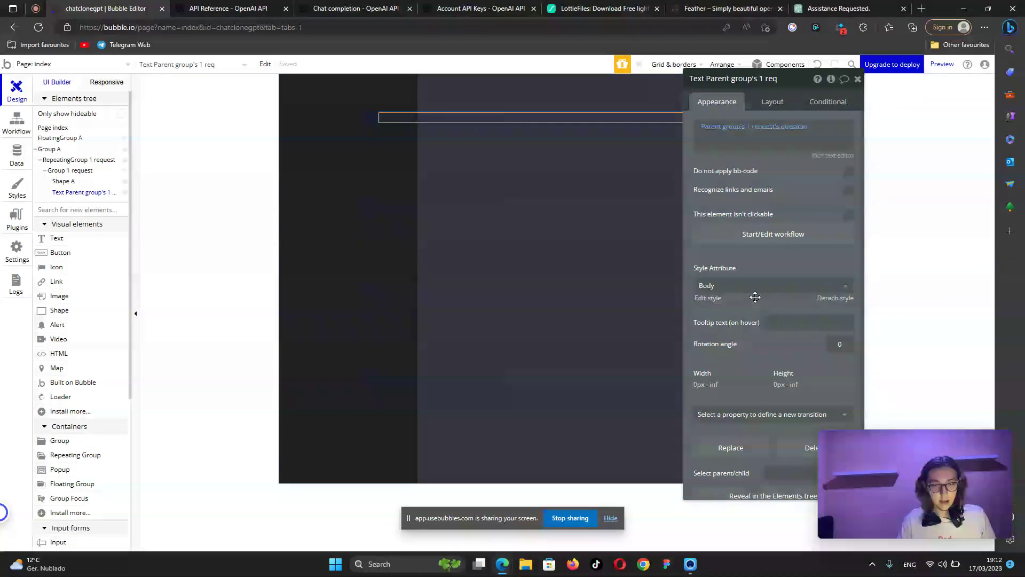
{"action": "left_click", "coordinate": [829, 304]}
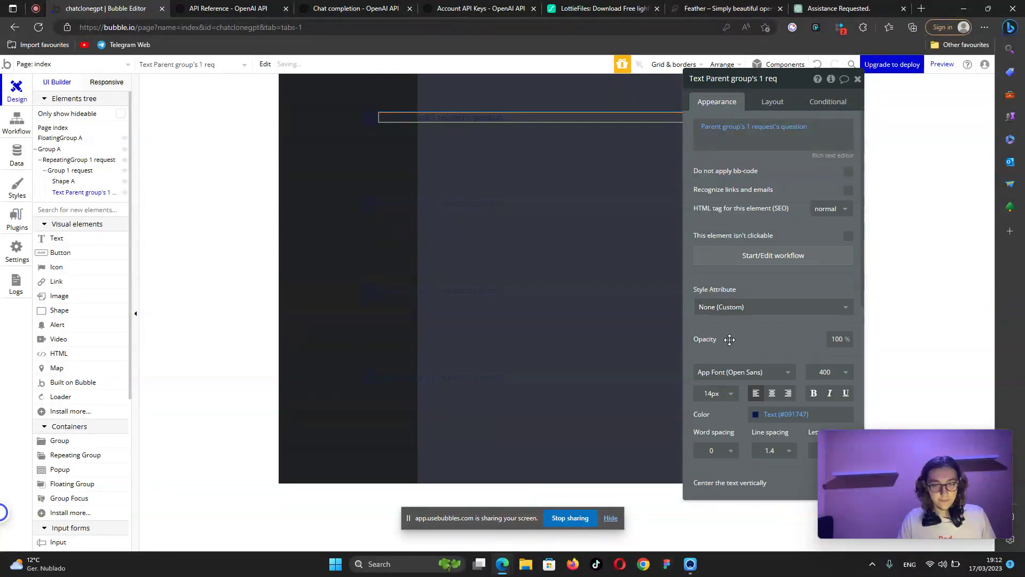
{"action": "left_click", "coordinate": [756, 415]}
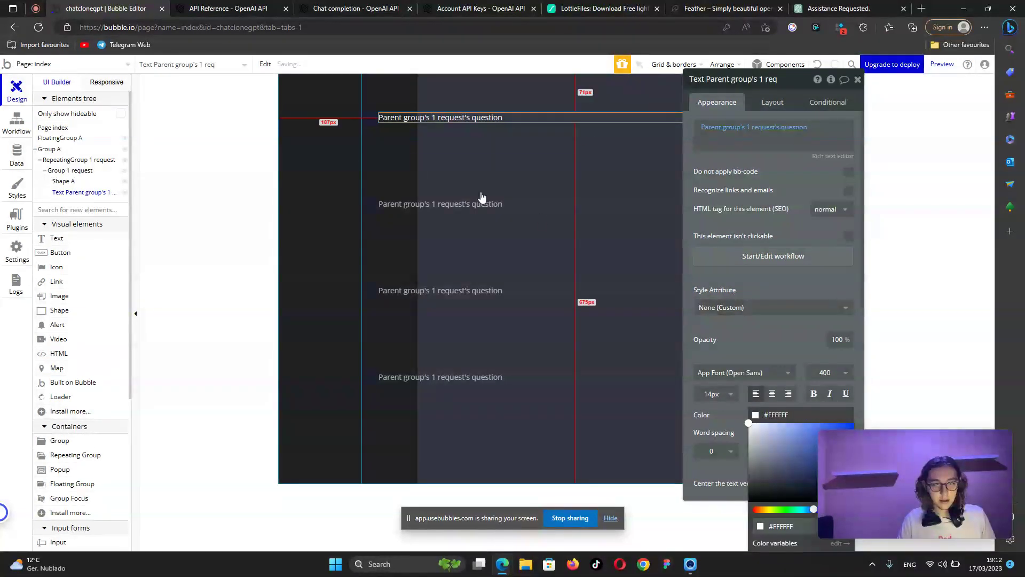
Inspect the message spacing on the ChatGPT page, enable gap spacing in Group 1 request, and set its column gap to 20 px.
{"action": "left_click", "coordinate": [839, 8]}
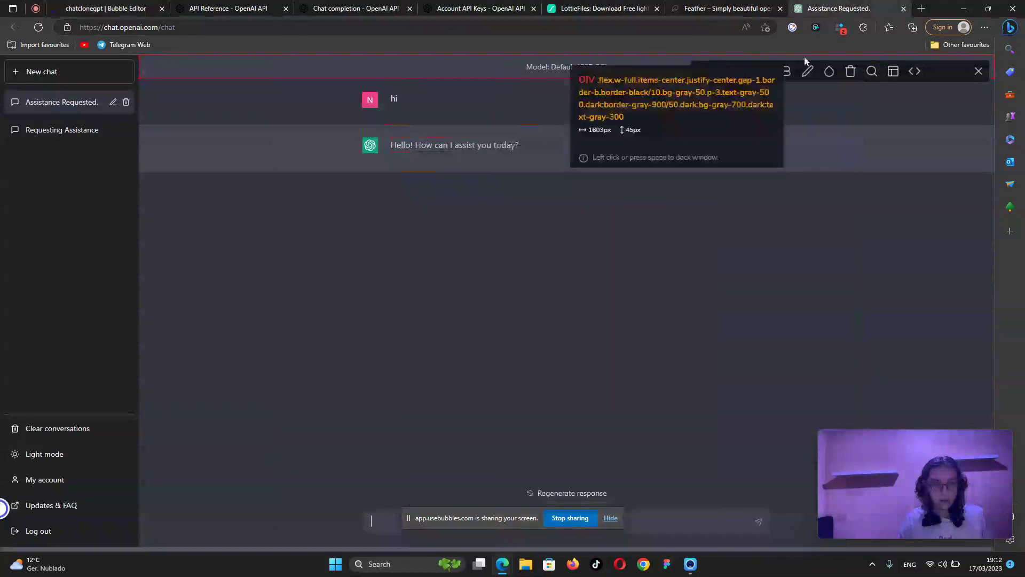
{"action": "left_click", "coordinate": [766, 72]}
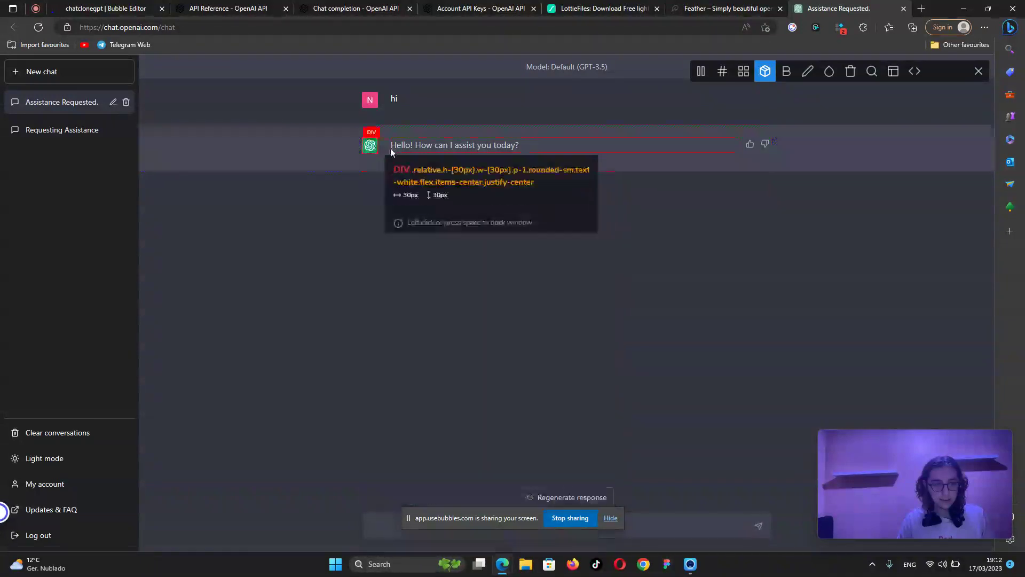
{"action": "left_click", "coordinate": [214, 11]}
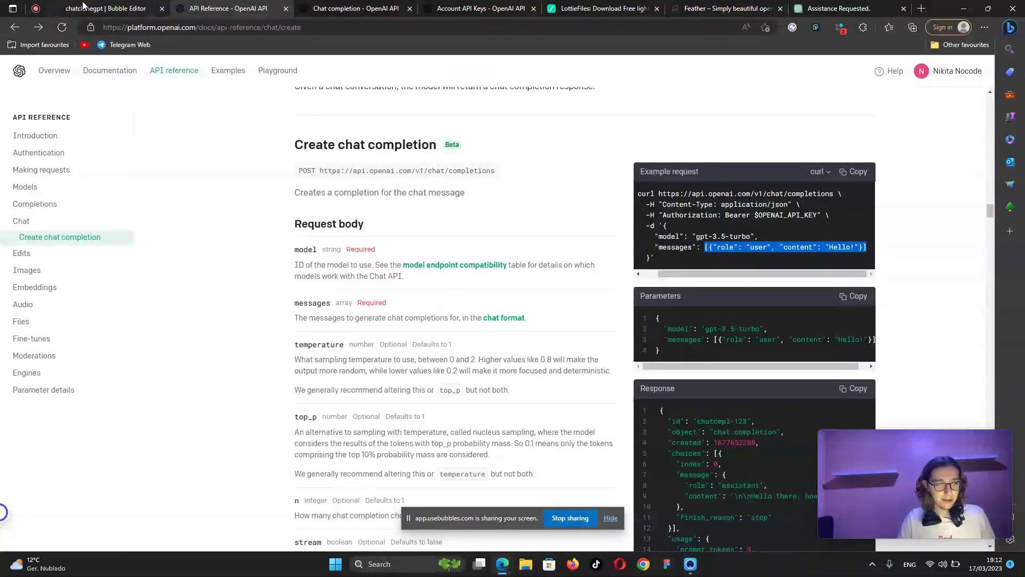
{"action": "left_click", "coordinate": [106, 8]}
{"action": "left_click", "coordinate": [85, 171]}
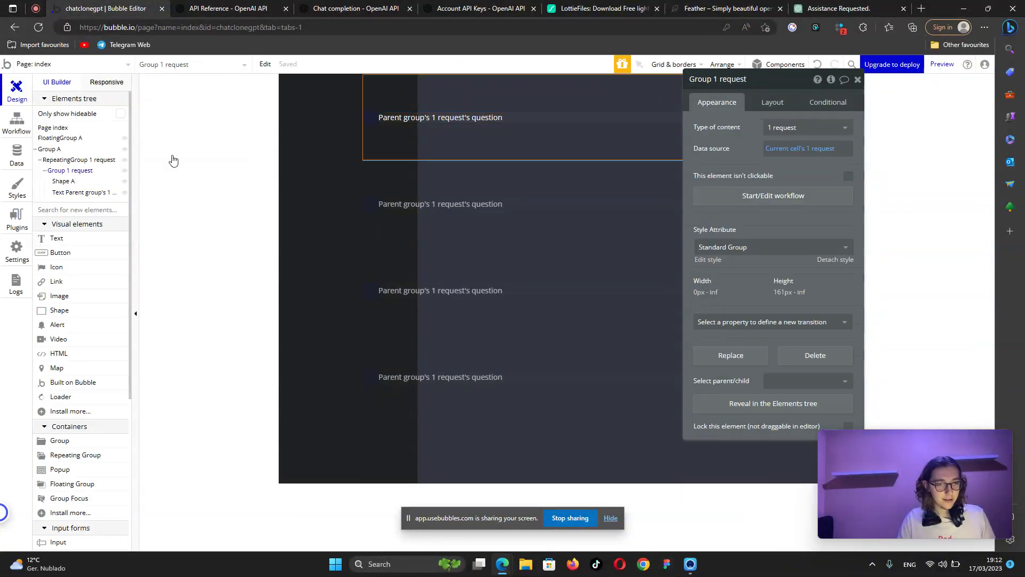
{"action": "left_click", "coordinate": [772, 102]}
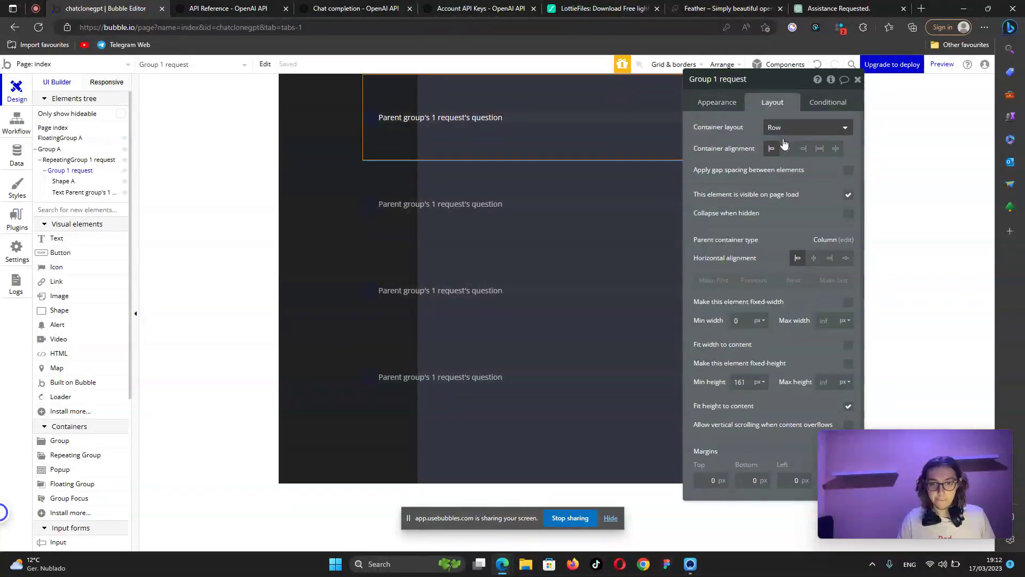
{"action": "left_click", "coordinate": [848, 171]}
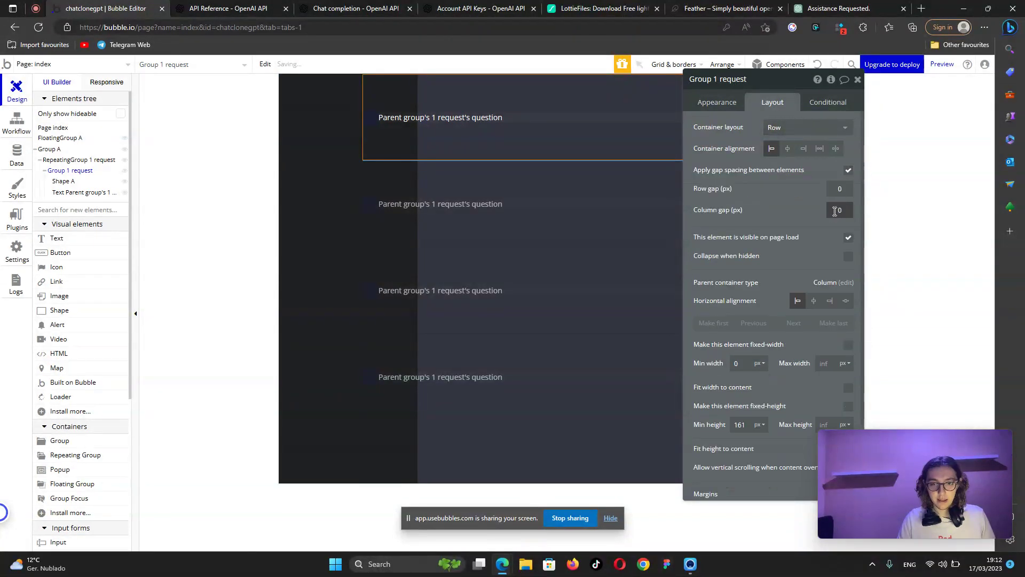
{"action": "type", "text": "20"}
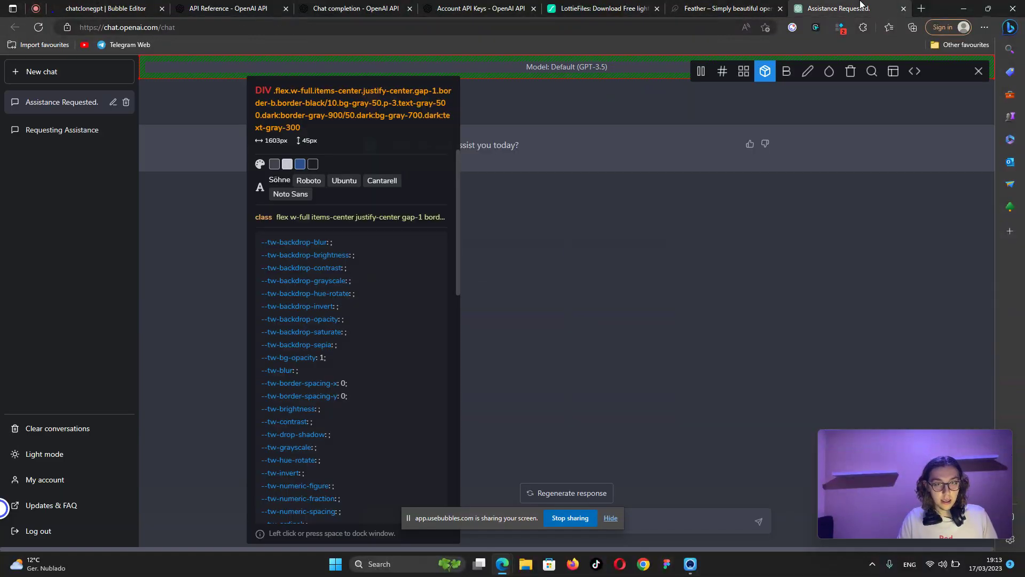
{"action": "left_click", "coordinate": [838, 8]}
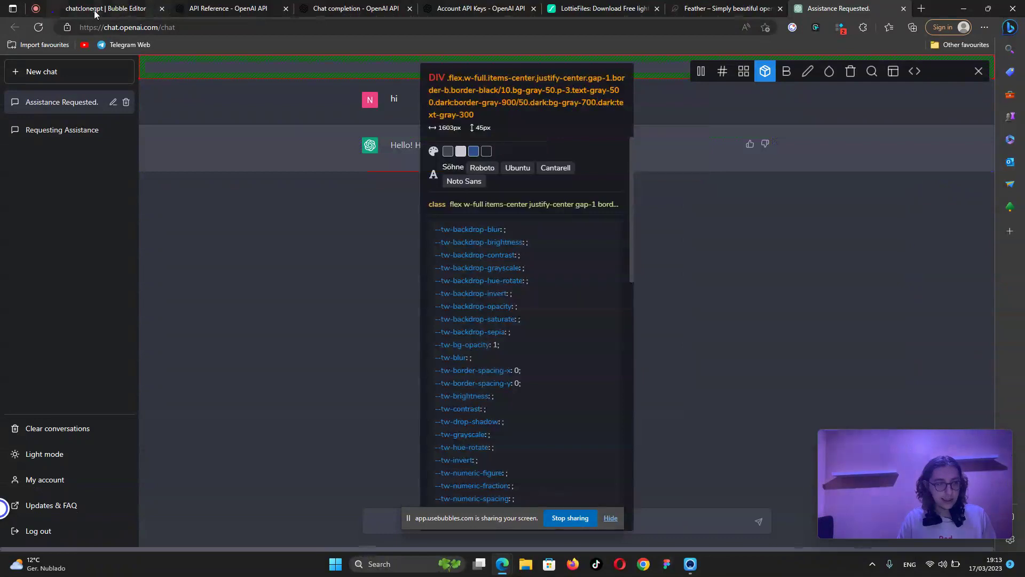
Set Group 1 request's minimum height to 88 px.
{"action": "left_click", "coordinate": [94, 9]}
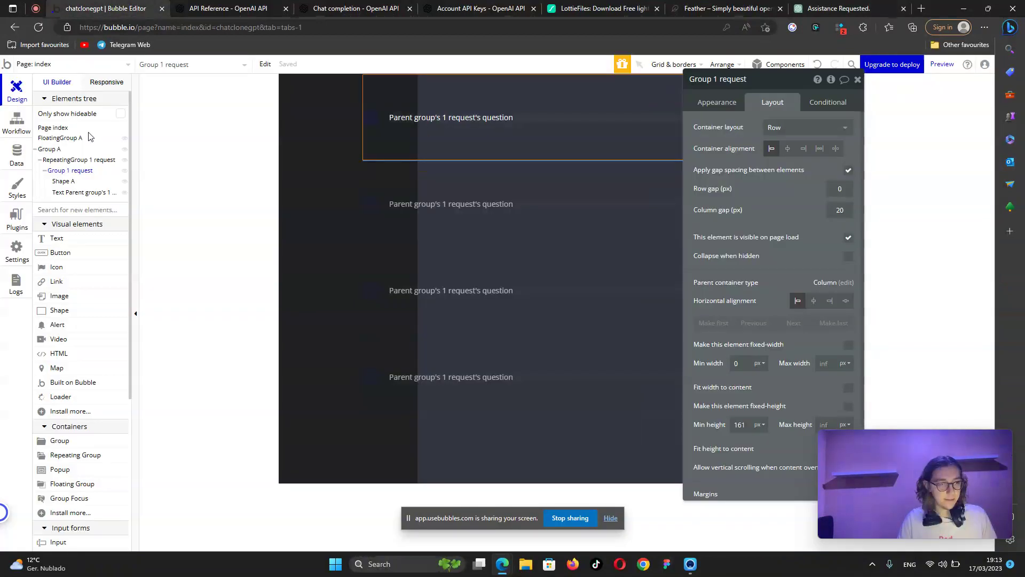
{"action": "left_click_drag", "start_coordinate": [750, 429], "coordinate": [697, 418]}
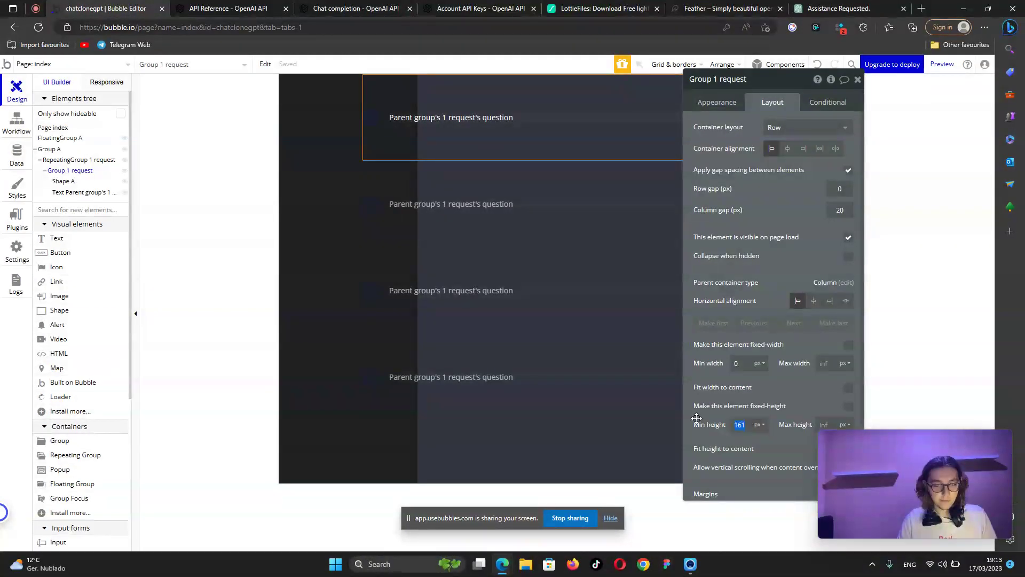
{"action": "left_click_drag", "start_coordinate": [794, 380], "coordinate": [784, 335]}
Check the header bar's height on the ChatGPT page and set Group A's top margin to 45 px.
{"action": "left_click", "coordinate": [865, 8]}
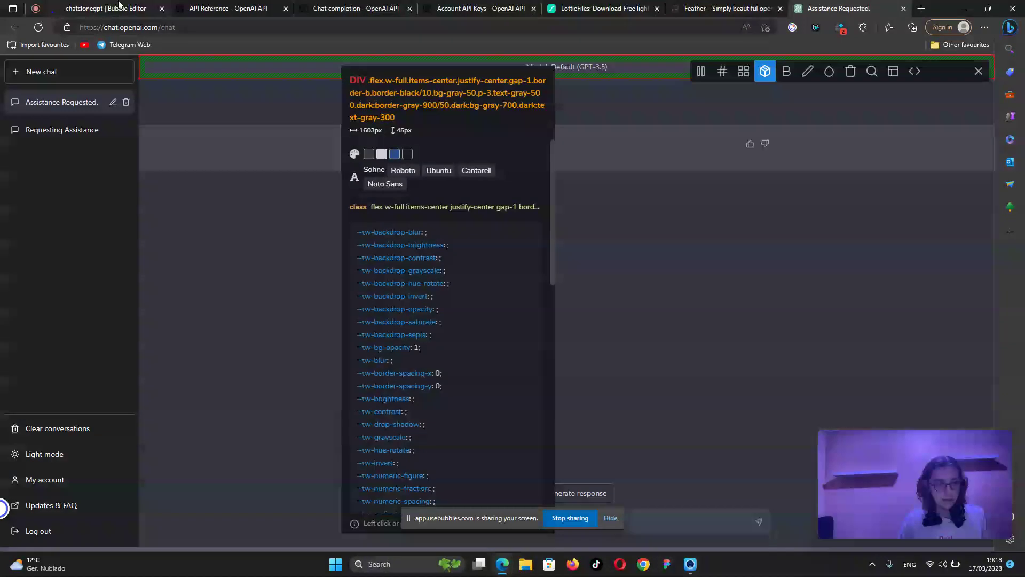
{"action": "left_click", "coordinate": [107, 8]}
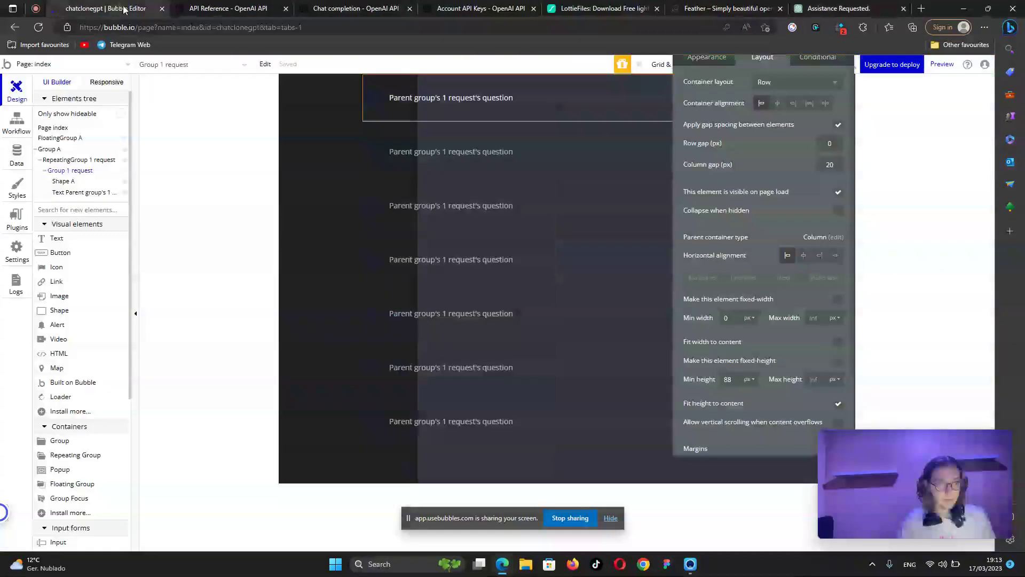
{"action": "left_click", "coordinate": [53, 151]}
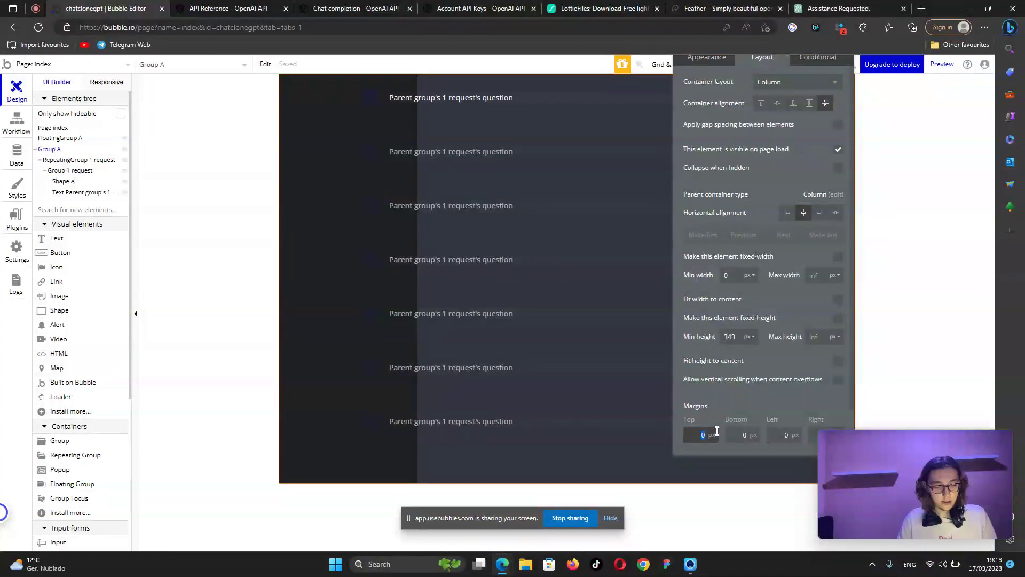
{"action": "left_click", "coordinate": [747, 401]}
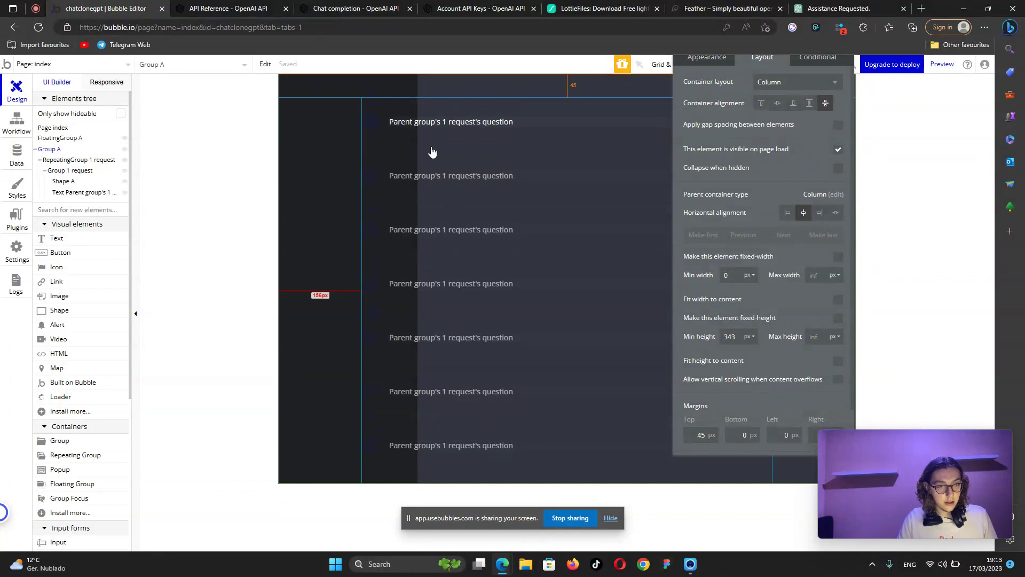
Copy Group 1 request and paste the duplicate below it inside RepeatingGroup 1 request.
{"action": "left_click", "coordinate": [72, 170]}
{"action": "left_click", "coordinate": [44, 171]}
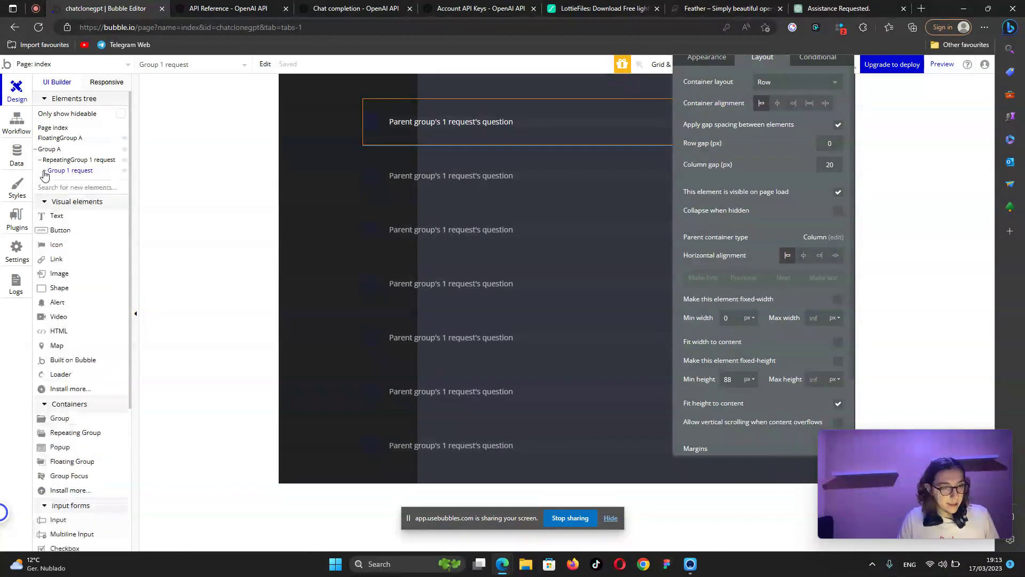
{"action": "right_click", "coordinate": [57, 174]}
{"action": "left_click", "coordinate": [79, 161]}
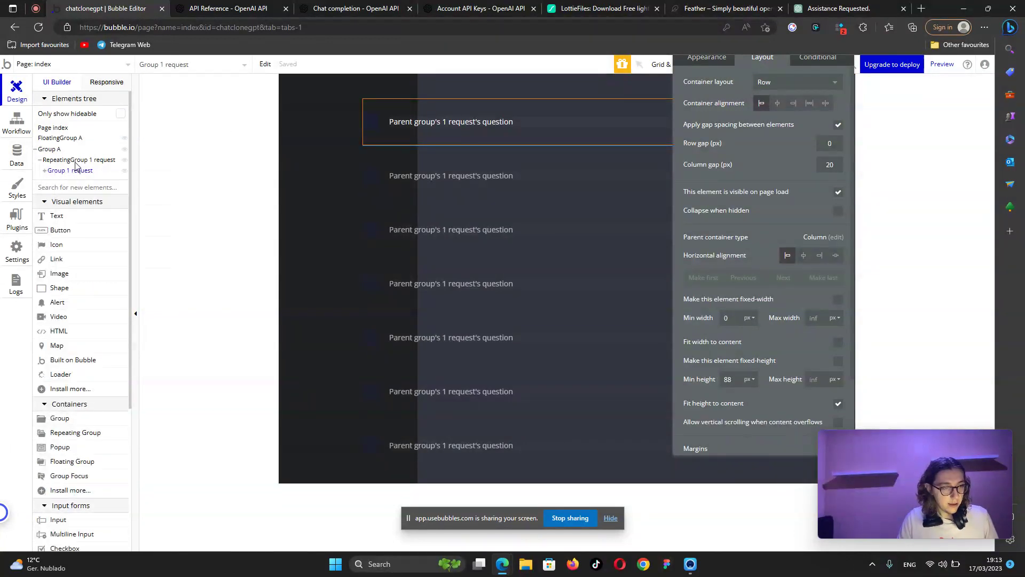
{"action": "left_click", "coordinate": [80, 160]}
{"action": "right_click", "coordinate": [82, 163]}
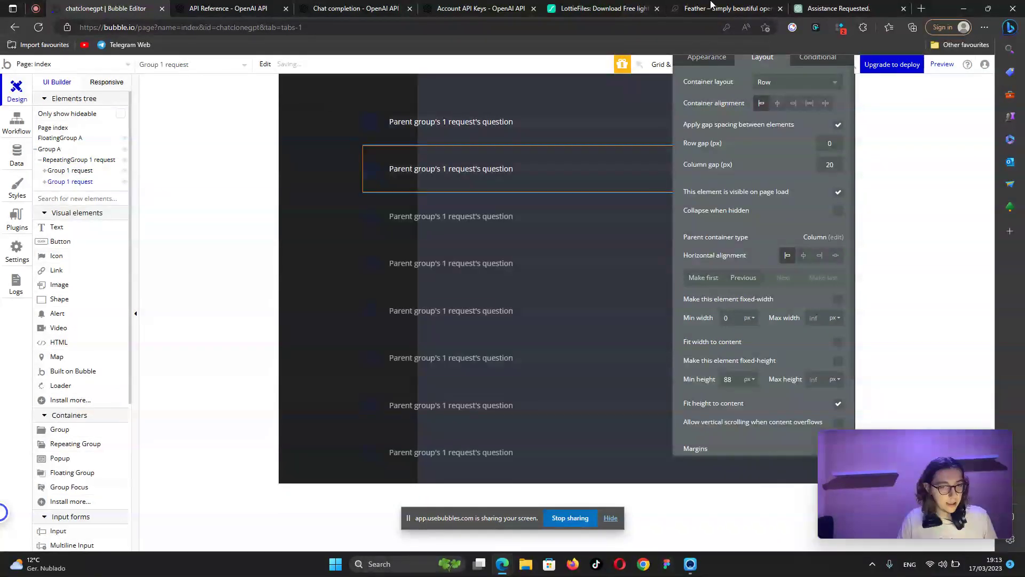
Pick the answer row's background color, #444654, on the ChatGPT page with Hoverify's Color Eyedropper and copy its hex value.
{"action": "left_click", "coordinate": [839, 8]}
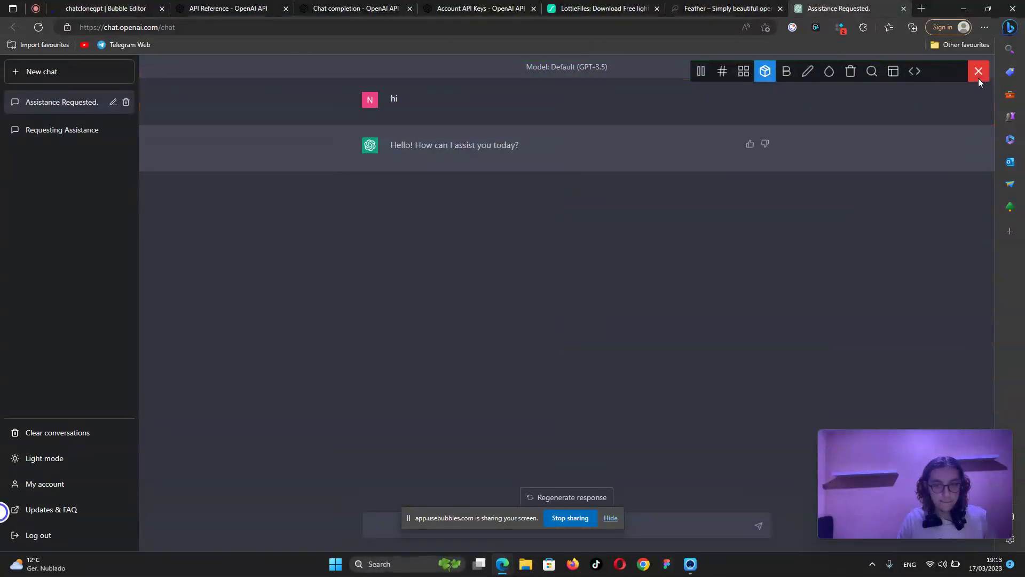
{"action": "left_click", "coordinate": [976, 74]}
{"action": "left_click", "coordinate": [816, 31]}
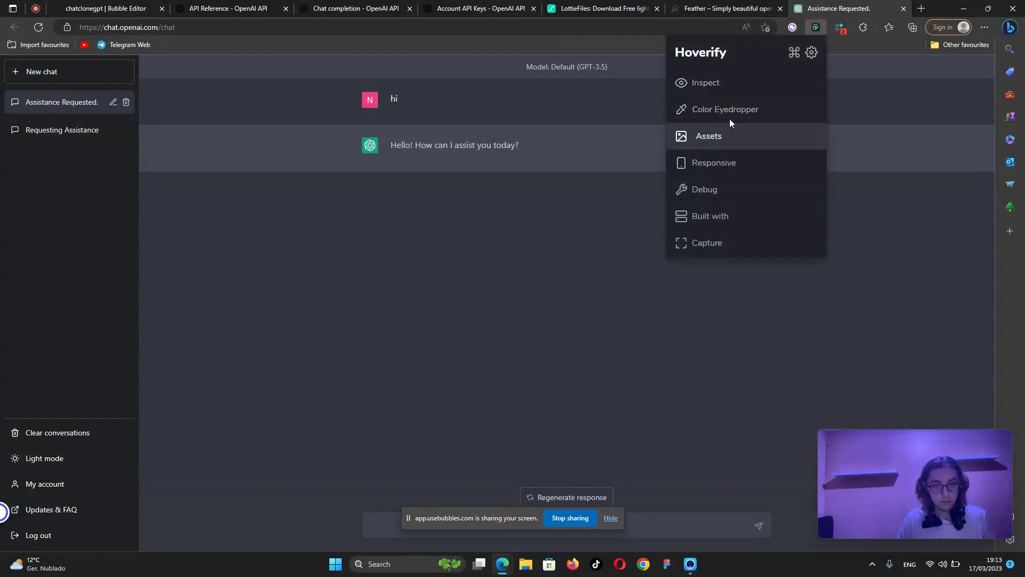
{"action": "left_click", "coordinate": [713, 112]}
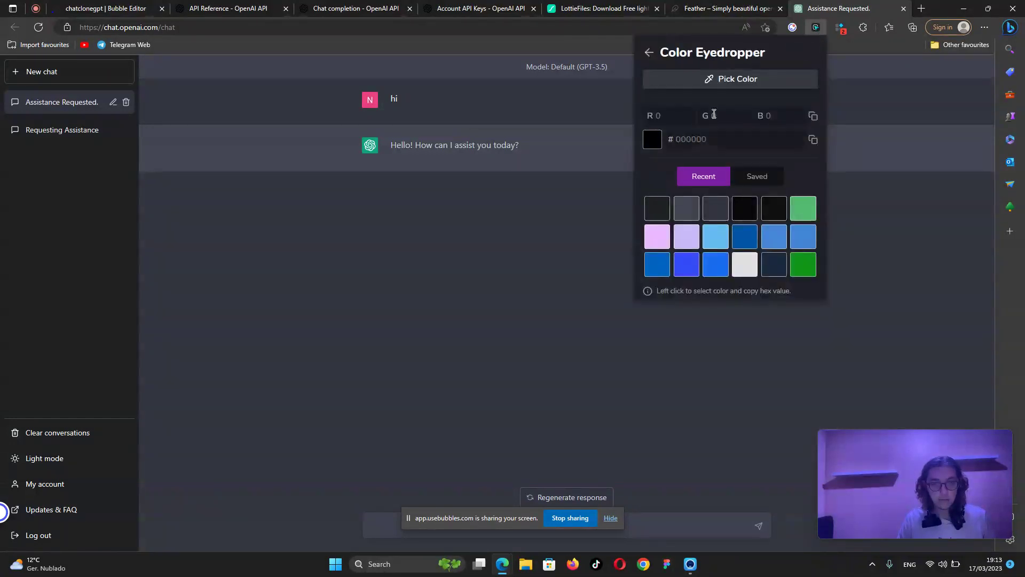
{"action": "left_click", "coordinate": [713, 80]}
{"action": "left_click", "coordinate": [406, 166]}
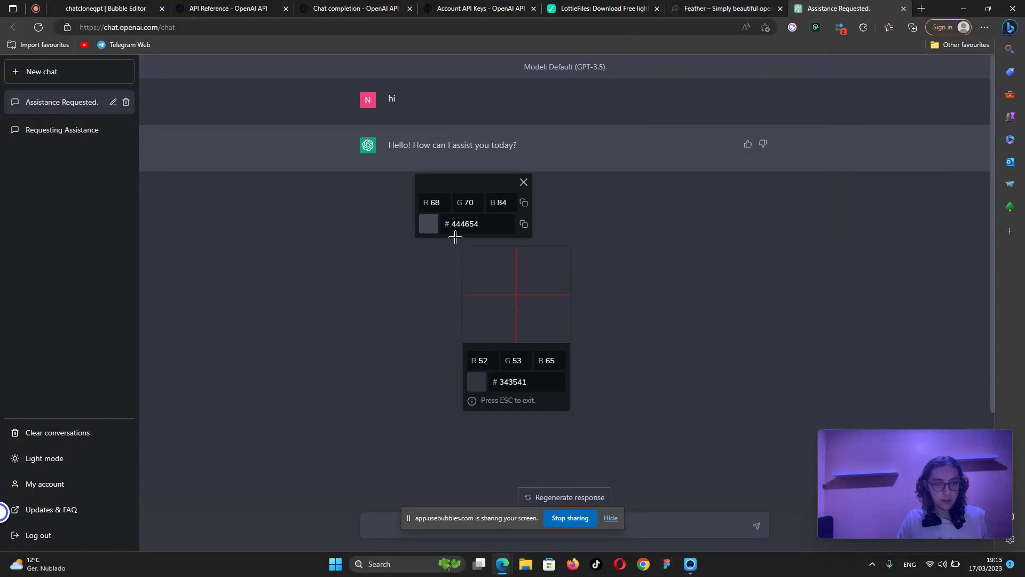
{"action": "left_click_drag", "start_coordinate": [452, 224], "coordinate": [495, 227]}
{"action": "key", "text": "ctrl+c"}
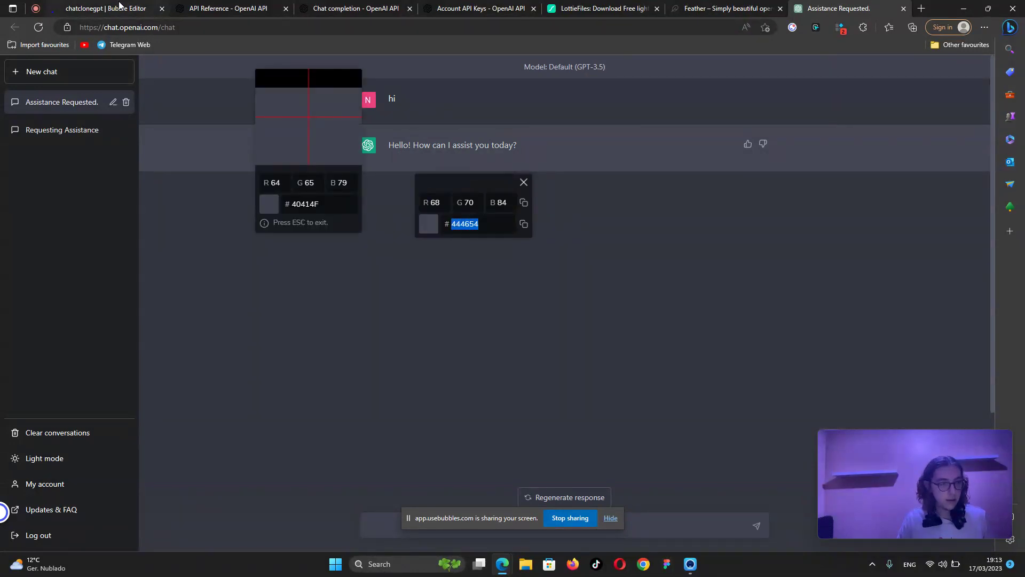
Detach the duplicated Group 1 request's style and give it a flat color background of #444654.
{"action": "left_click", "coordinate": [123, 8]}
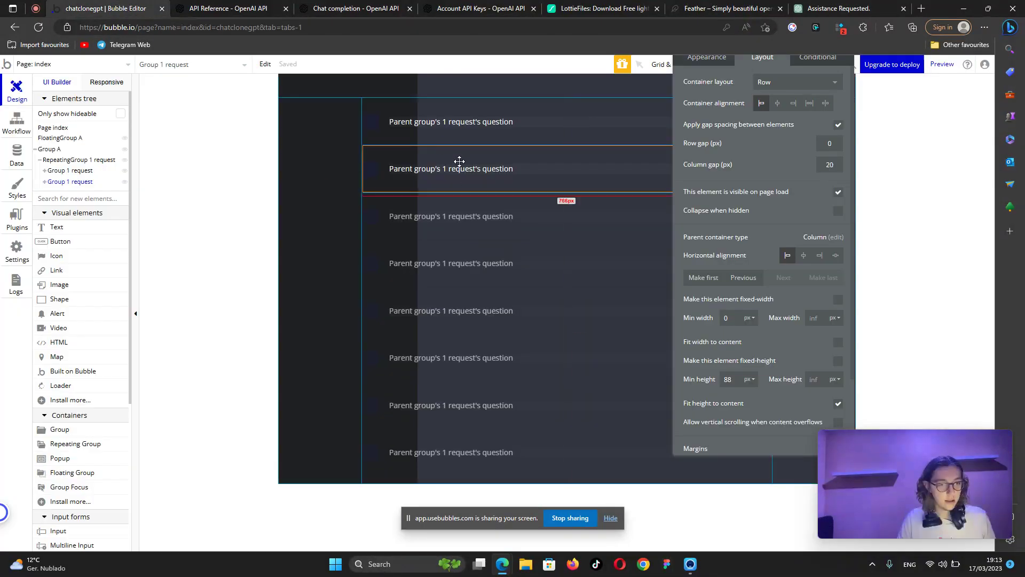
{"action": "left_click", "coordinate": [713, 63]}
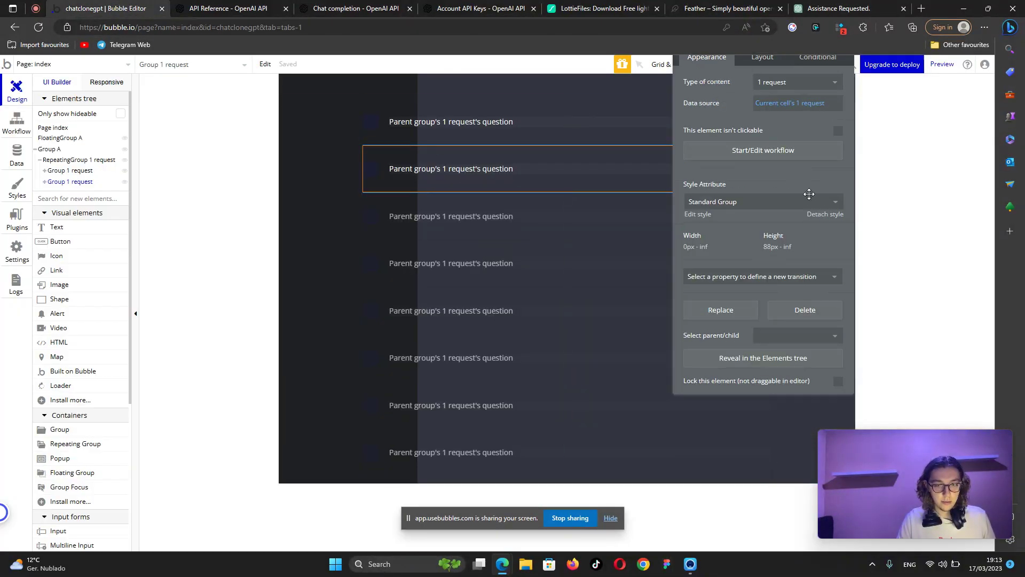
{"action": "left_click", "coordinate": [831, 216]}
{"action": "left_click", "coordinate": [780, 267]}
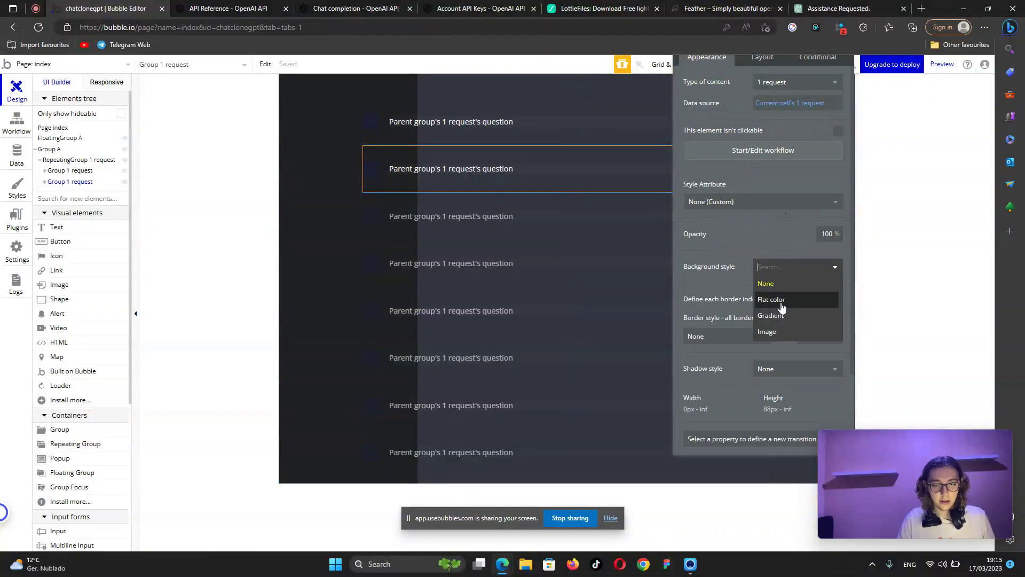
{"action": "left_click", "coordinate": [783, 300]}
{"action": "left_click_drag", "start_coordinate": [797, 287], "coordinate": [774, 291]}
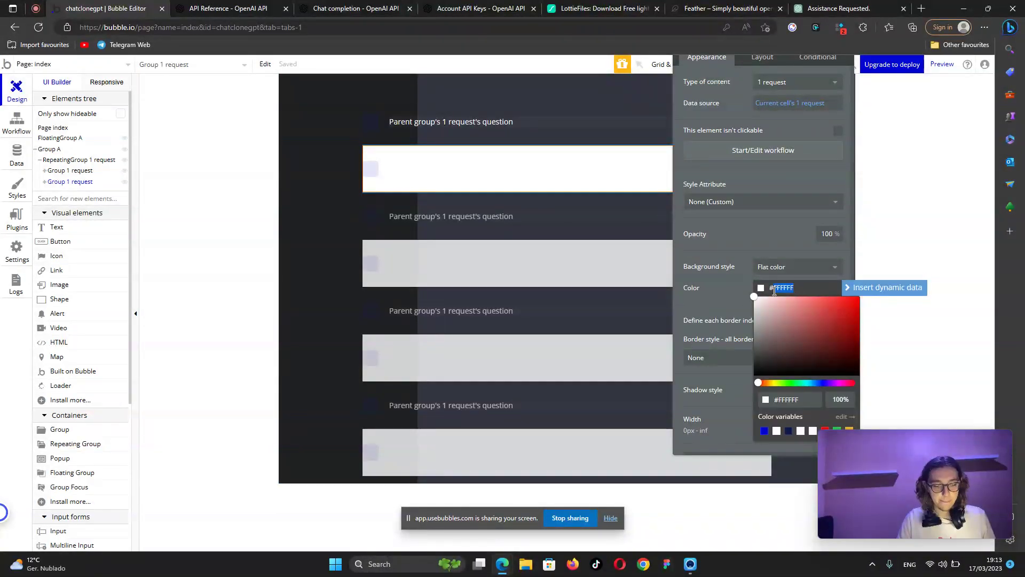
{"action": "key", "text": "ctrl+v"}
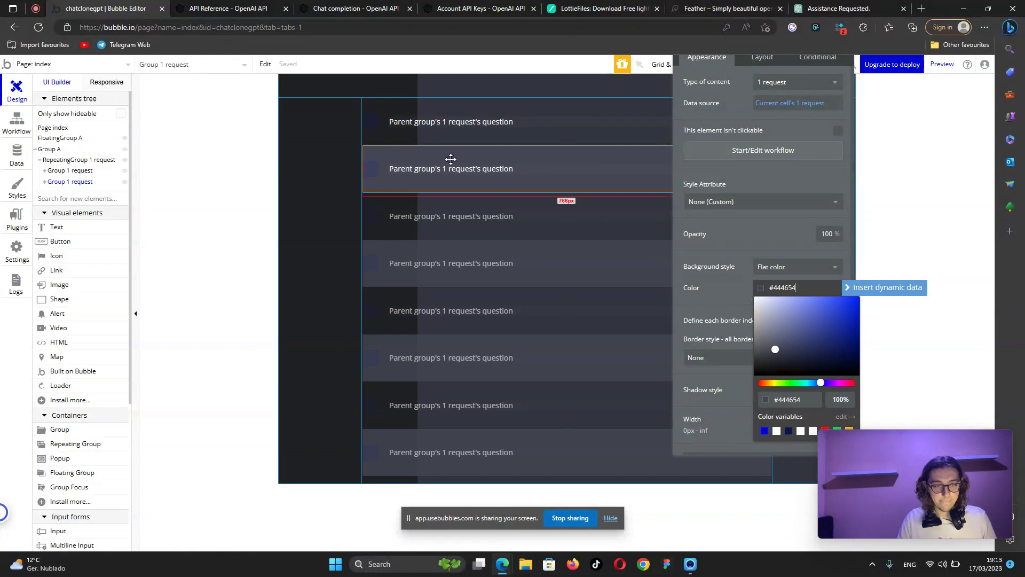
Change the duplicated group's text to show Parent group's 1 request's answer.
{"action": "left_click", "coordinate": [453, 169]}
{"action": "scroll", "coordinate": [763, 153], "scroll_direction": "up", "scroll_amount": 1}
{"action": "left_click", "coordinate": [783, 116]}
{"action": "left_click", "coordinate": [772, 155]}
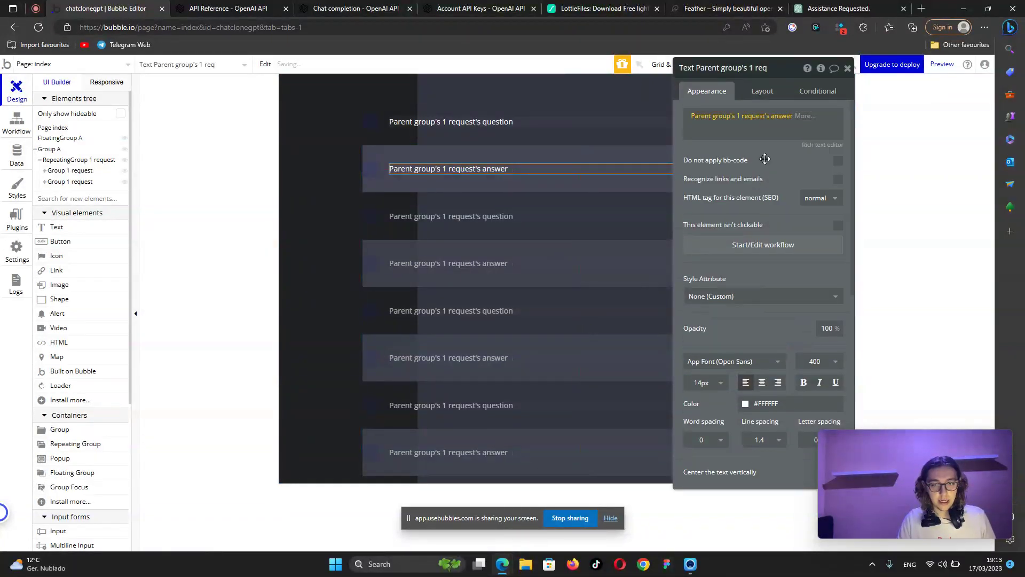
Detach the style of Shape B, the answer row's avatar, and set its background style to Gradient.
{"action": "left_click", "coordinate": [374, 171]}
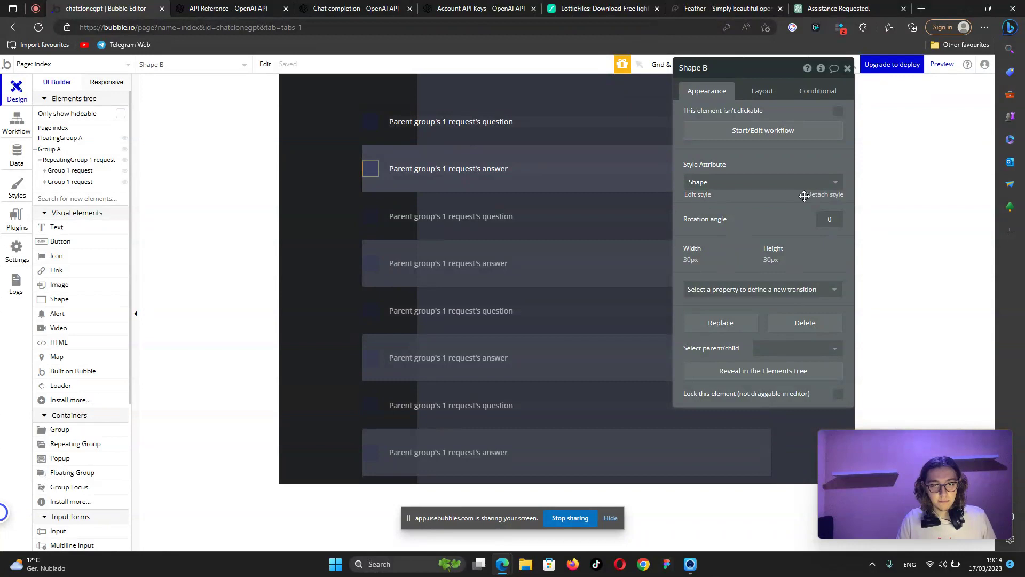
{"action": "left_click", "coordinate": [698, 195]}
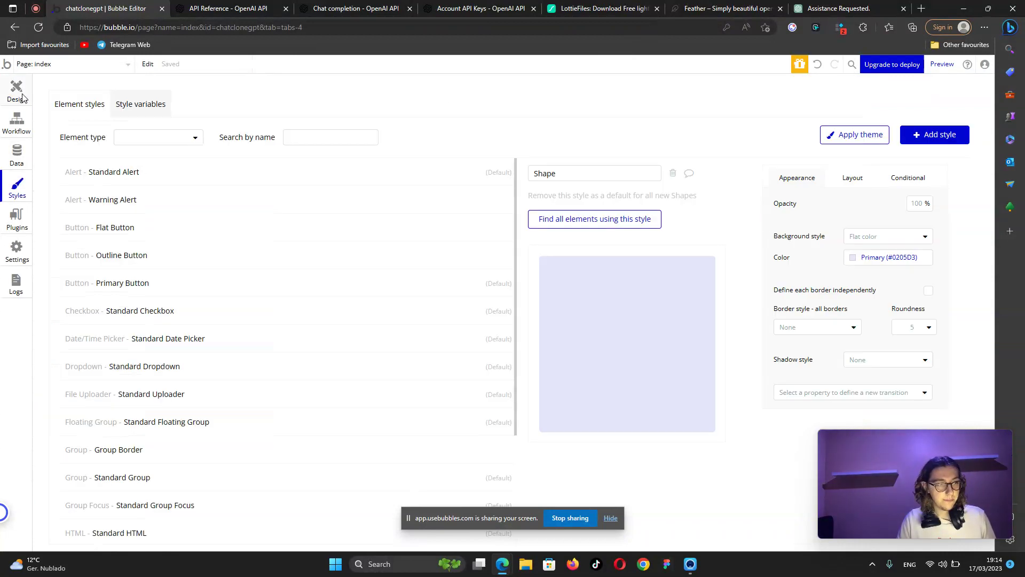
{"action": "left_click", "coordinate": [22, 97]}
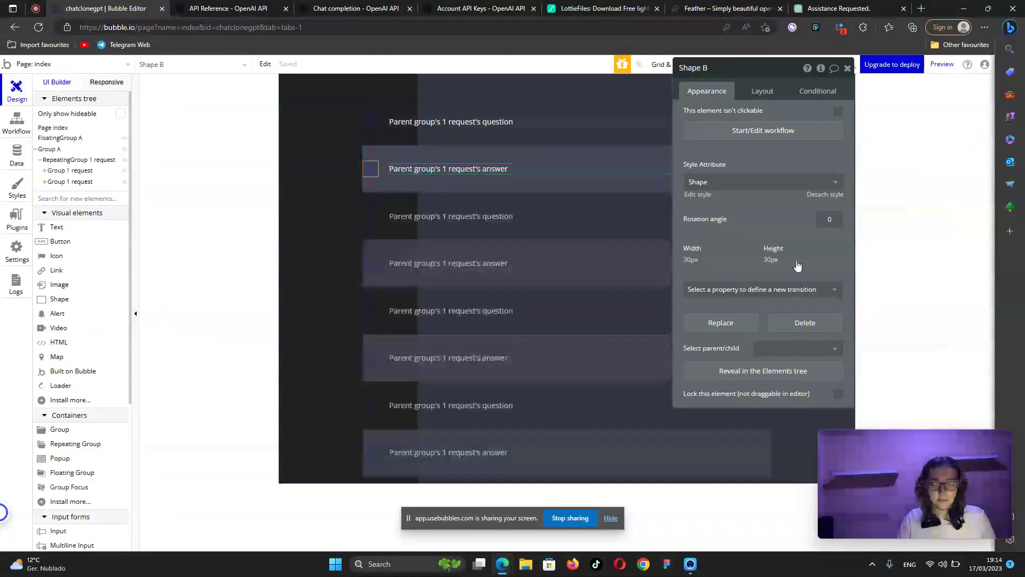
{"action": "left_click", "coordinate": [827, 196]}
{"action": "left_click", "coordinate": [829, 247]}
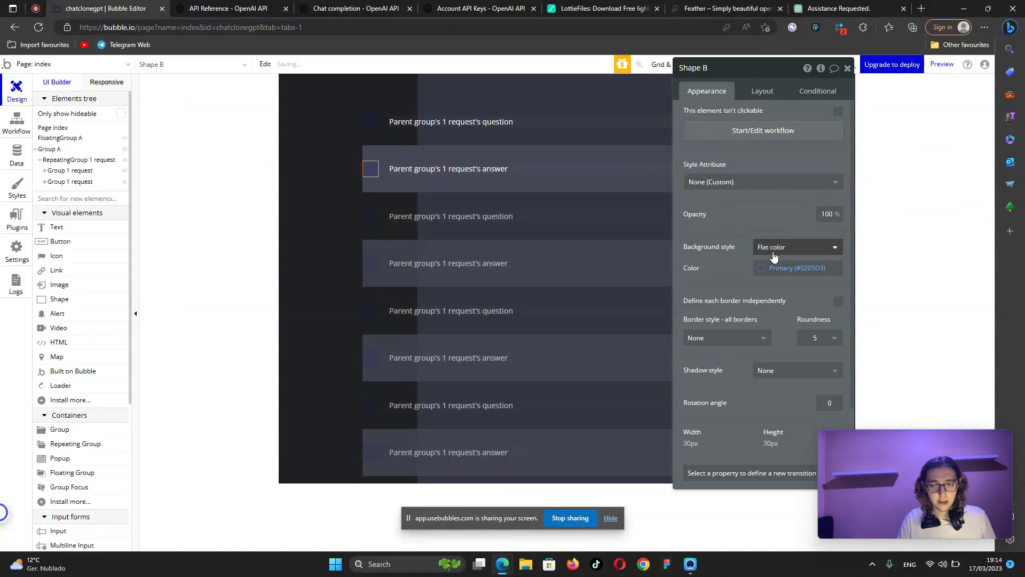
{"action": "left_click", "coordinate": [783, 315]}
{"action": "left_click", "coordinate": [774, 248]}
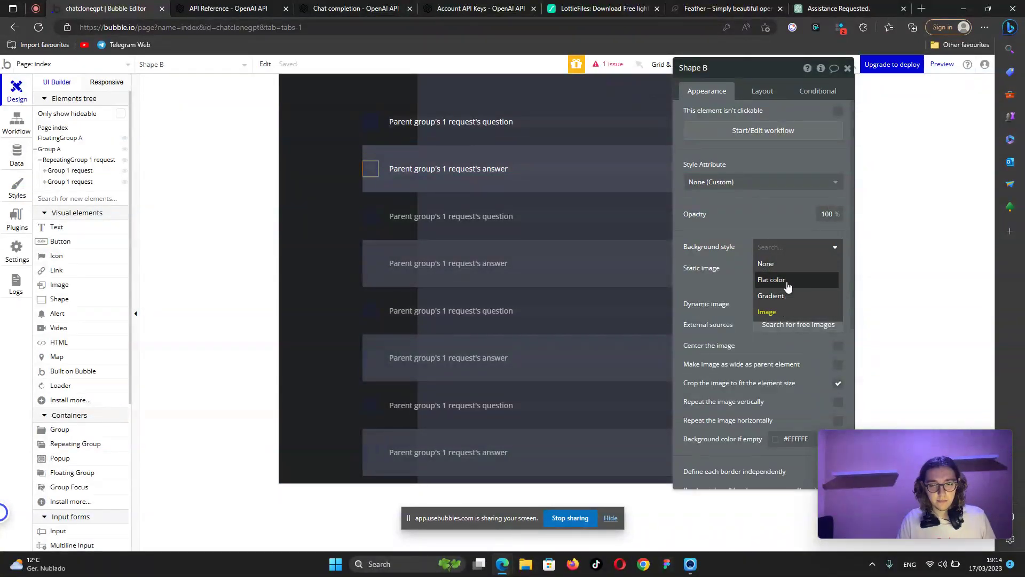
{"action": "left_click", "coordinate": [785, 296]}
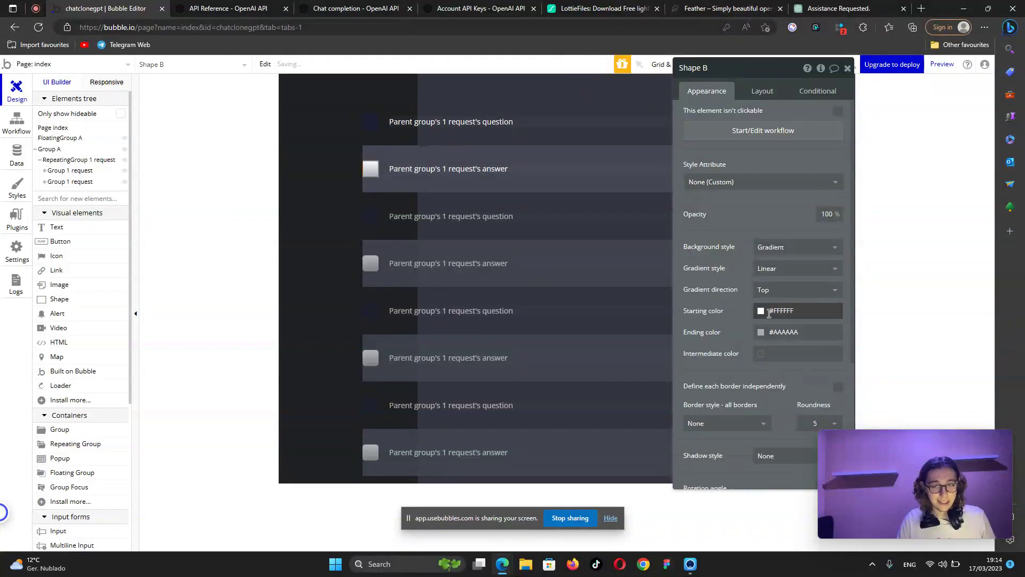
Set Shape B's gradient starting color to red, #FF0000, and its ending color to near-black, #080000.
{"action": "left_click", "coordinate": [773, 313]}
{"action": "left_click_drag", "start_coordinate": [836, 350], "coordinate": [876, 322]}
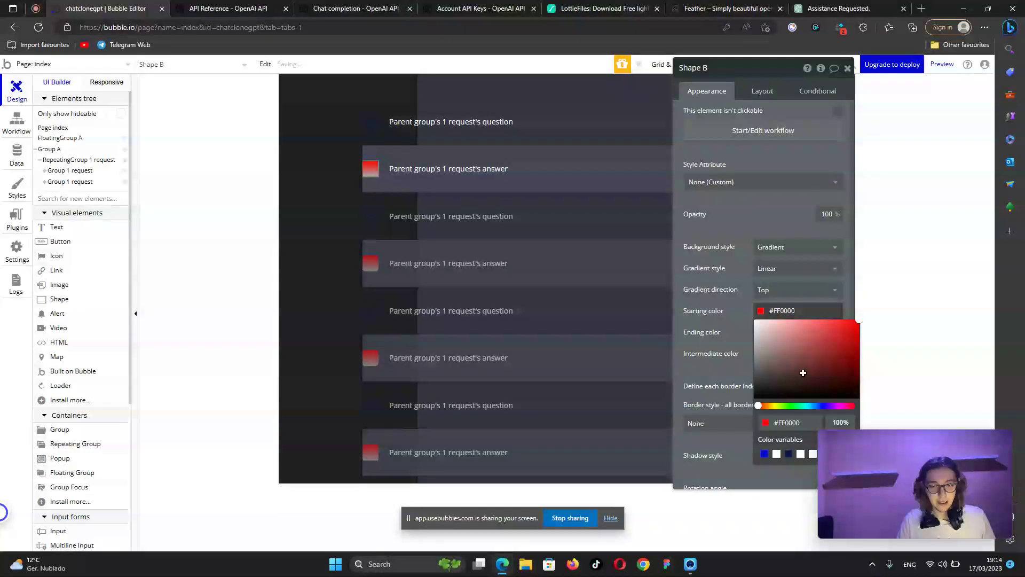
{"action": "left_click", "coordinate": [760, 332]}
{"action": "mouse_move", "coordinate": [812, 381]}
{"action": "left_mouse_down"}
{"action": "mouse_move", "coordinate": [820, 413]}
{"action": "mouse_move", "coordinate": [861, 417]}
{"action": "left_mouse_up"}
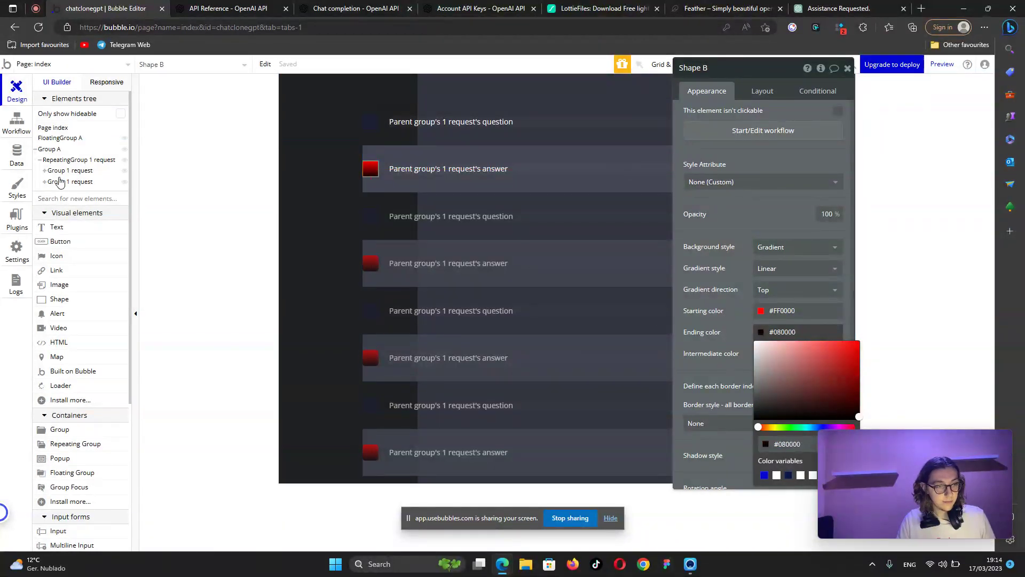
Detach the style of Shape A, the question row's avatar, and set its background style to Image.
{"action": "left_click", "coordinate": [60, 182]}
{"action": "left_click", "coordinate": [372, 121]}
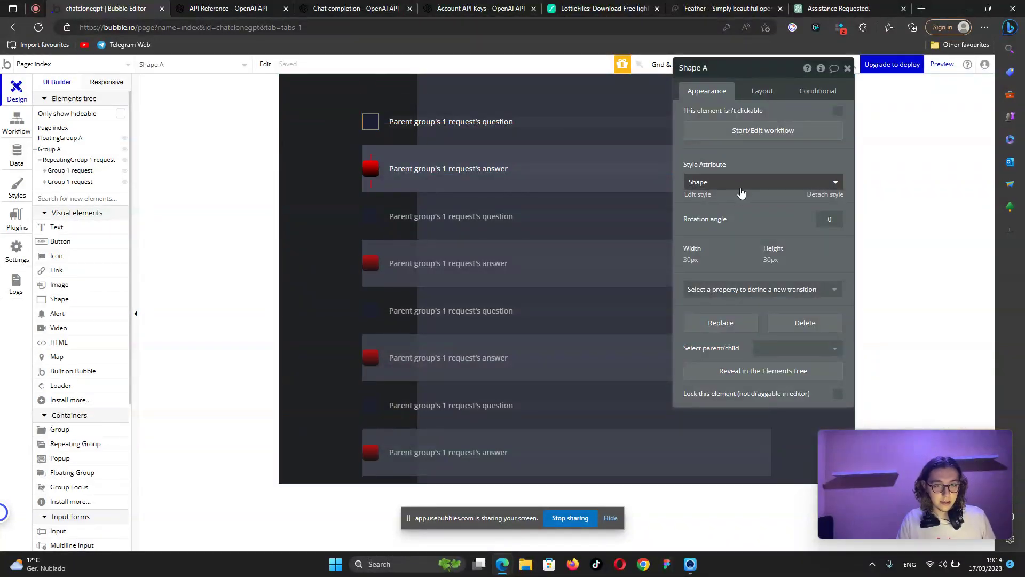
{"action": "left_click", "coordinate": [697, 195]}
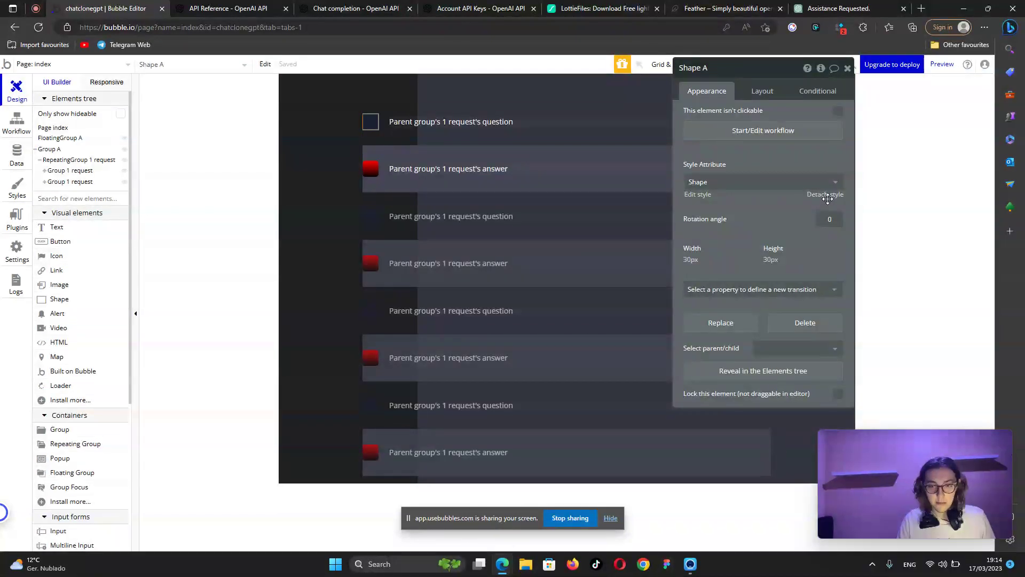
{"action": "left_click", "coordinate": [828, 200]}
{"action": "left_click", "coordinate": [775, 249]}
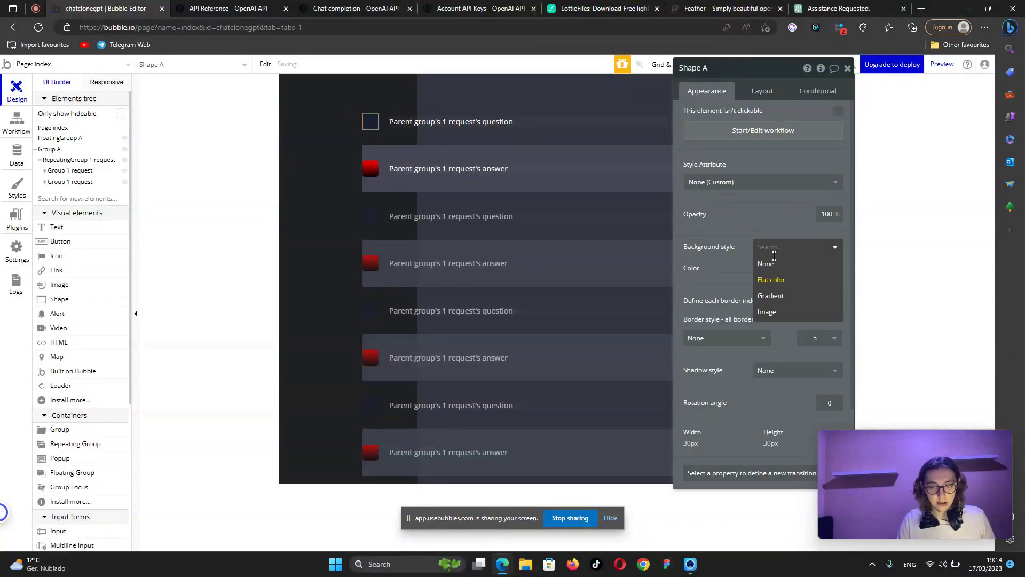
{"action": "left_click", "coordinate": [775, 312]}
Try Current User as the source of Shape A's dynamic image and clear the expression.
{"action": "left_click", "coordinate": [780, 304]}
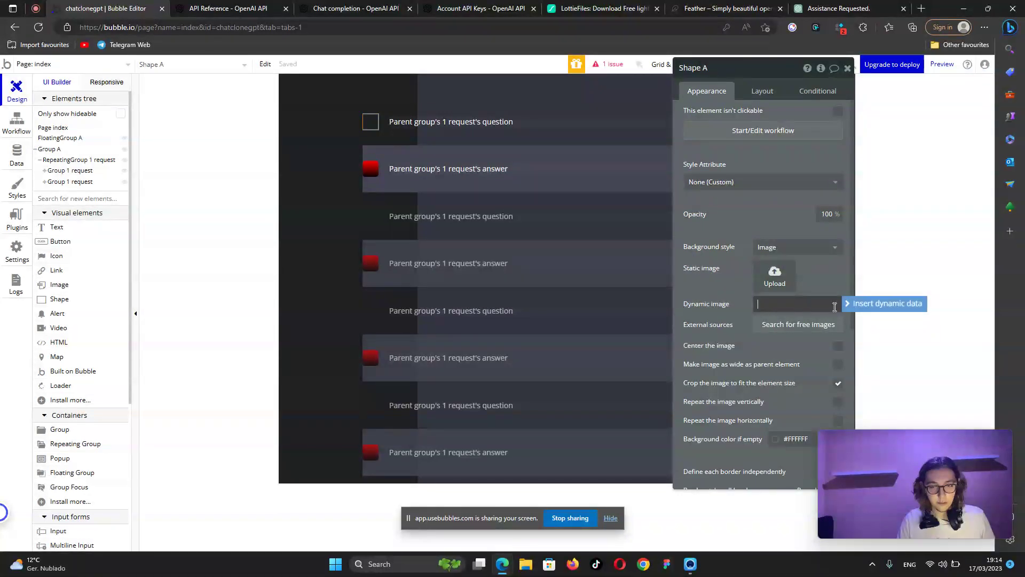
{"action": "left_click", "coordinate": [865, 303]}
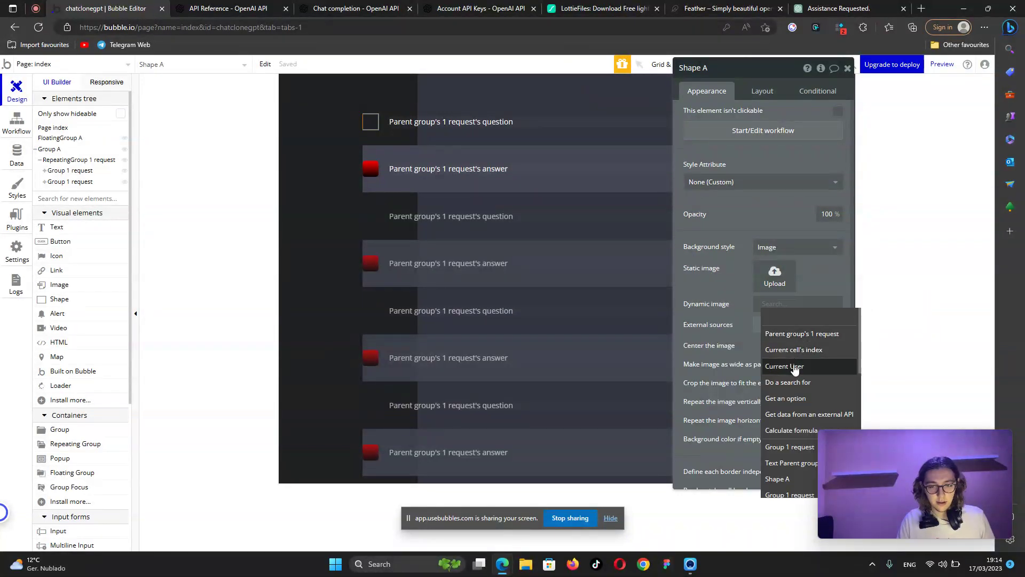
{"action": "left_click", "coordinate": [795, 367]}
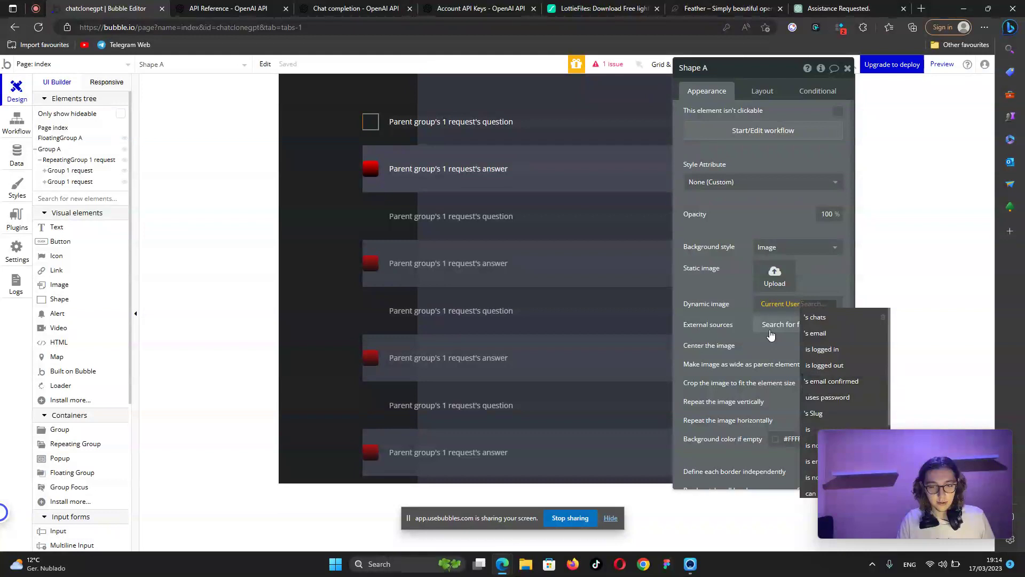
{"action": "left_click", "coordinate": [785, 304]}
{"action": "right_click", "coordinate": [845, 304]}
{"action": "left_click", "coordinate": [853, 300]}
Set the background style of Shape A, the question row's avatar, to Gradient.
{"action": "left_click", "coordinate": [813, 247]}
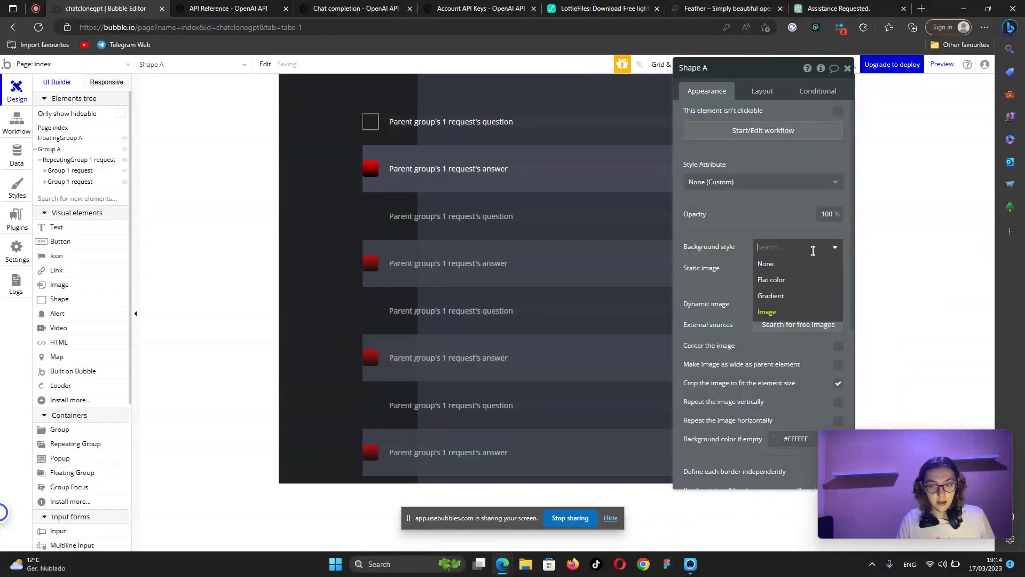
{"action": "left_click", "coordinate": [797, 264]}
{"action": "left_click", "coordinate": [796, 247]}
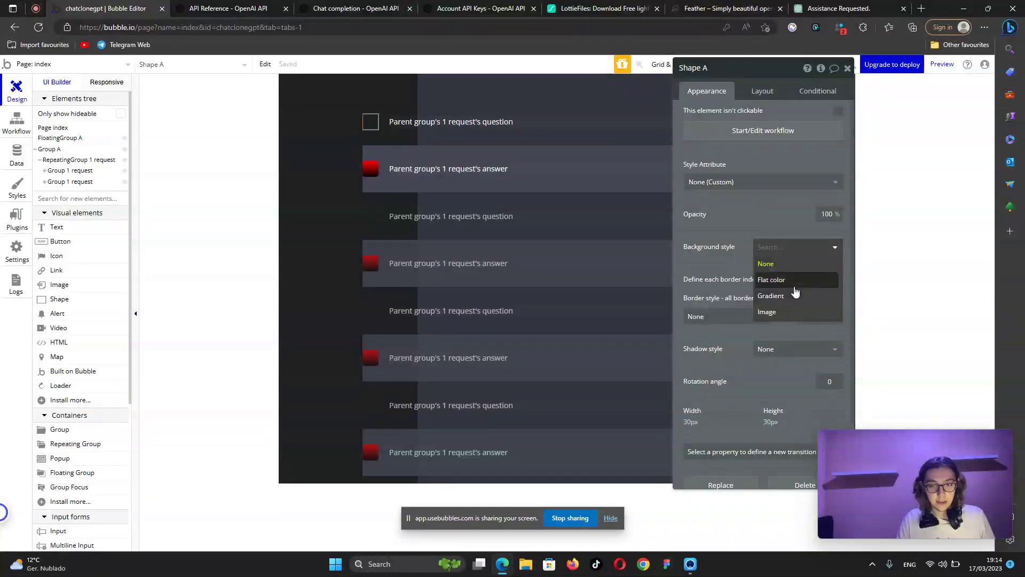
{"action": "left_click", "coordinate": [795, 295]}
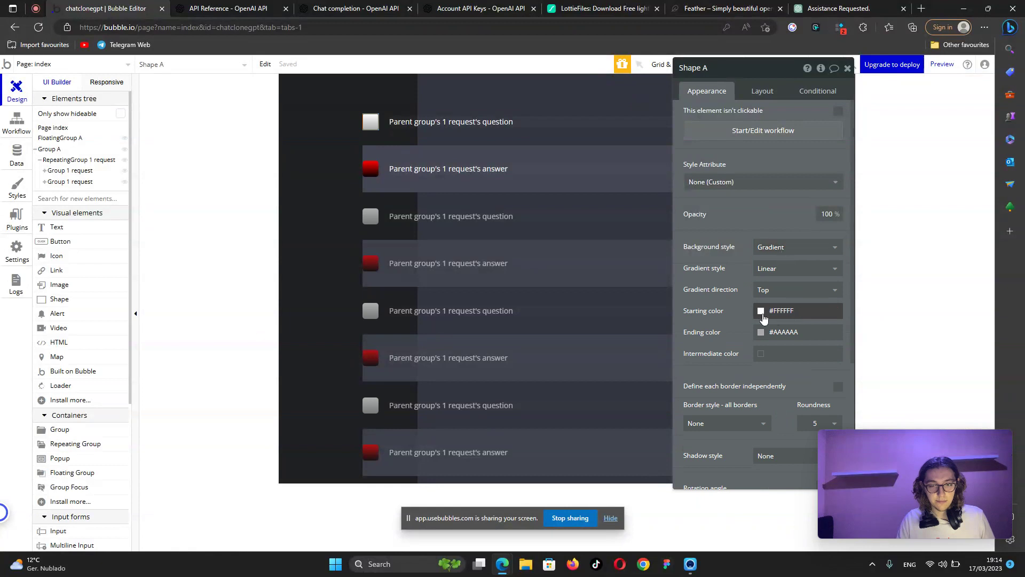
Set Shape A's gradient starting color to the Text variable (#091747) and its ending color to the Primary variable (#0205D3).
{"action": "left_click", "coordinate": [762, 314]}
{"action": "left_click", "coordinate": [788, 454]}
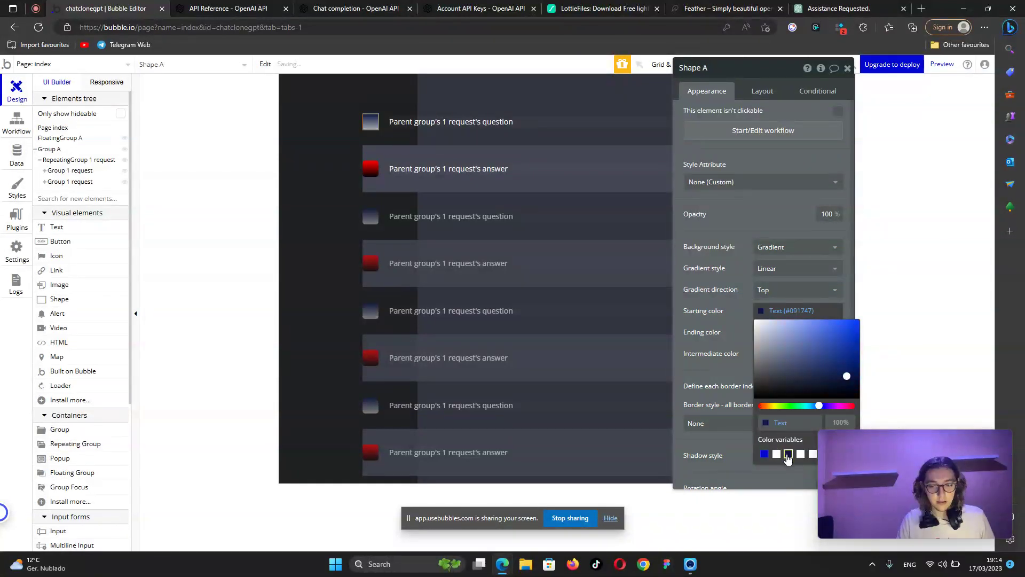
{"action": "left_click", "coordinate": [745, 335]}
{"action": "left_click", "coordinate": [762, 334]}
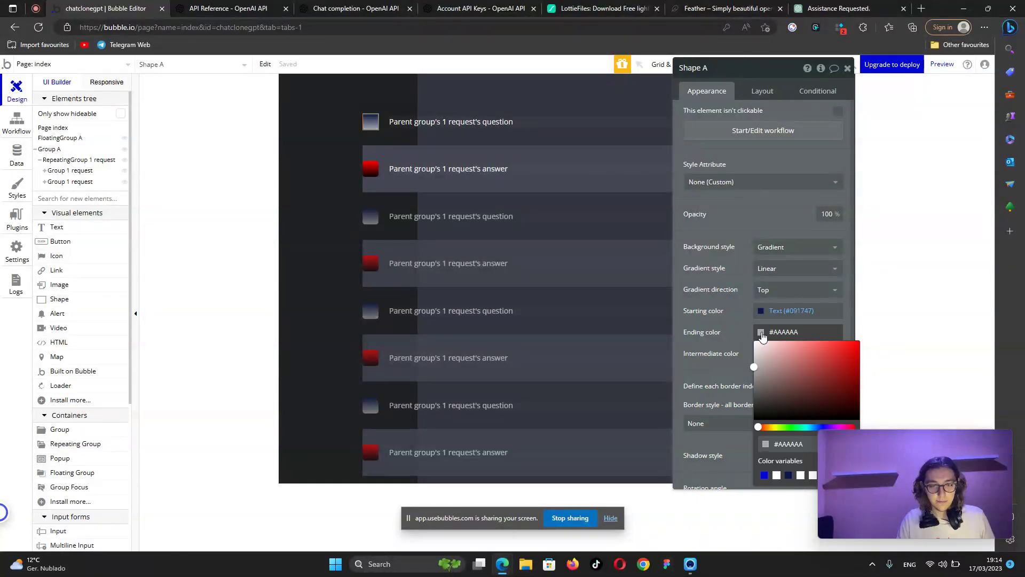
{"action": "left_click", "coordinate": [764, 474]}
{"action": "left_click", "coordinate": [721, 309]}
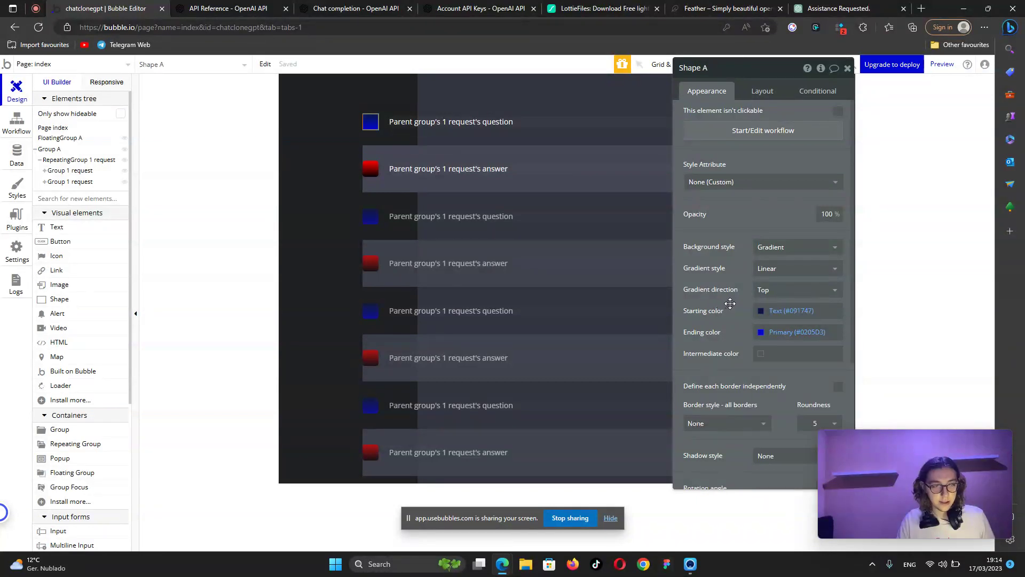
{"action": "left_click_drag", "start_coordinate": [713, 255], "coordinate": [700, 268]}
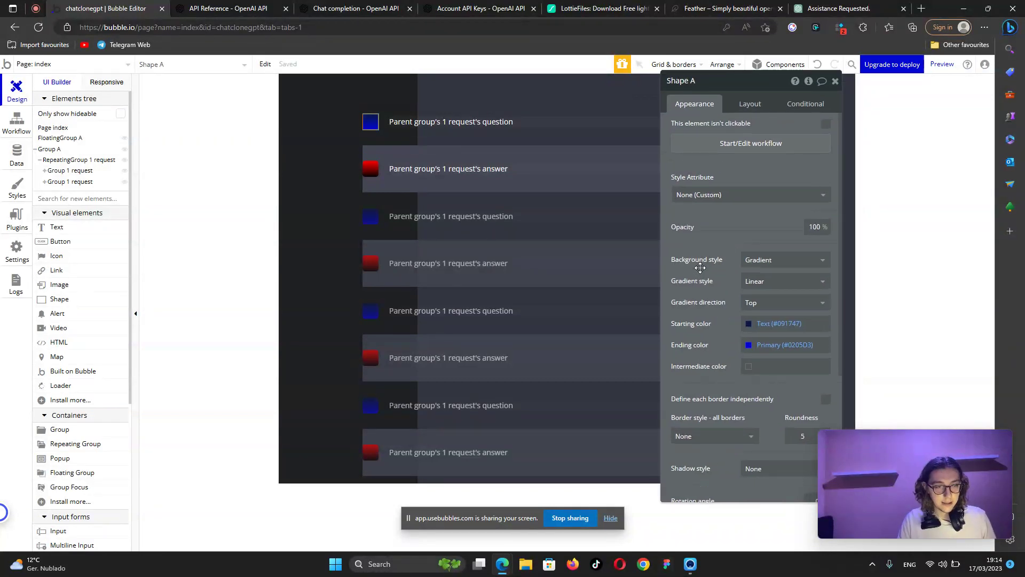
Check the ChatGPT page's message layout, and clear the max width of RepeatingGroup 1 request so the rows span the page.
{"action": "left_click", "coordinate": [825, 4]}
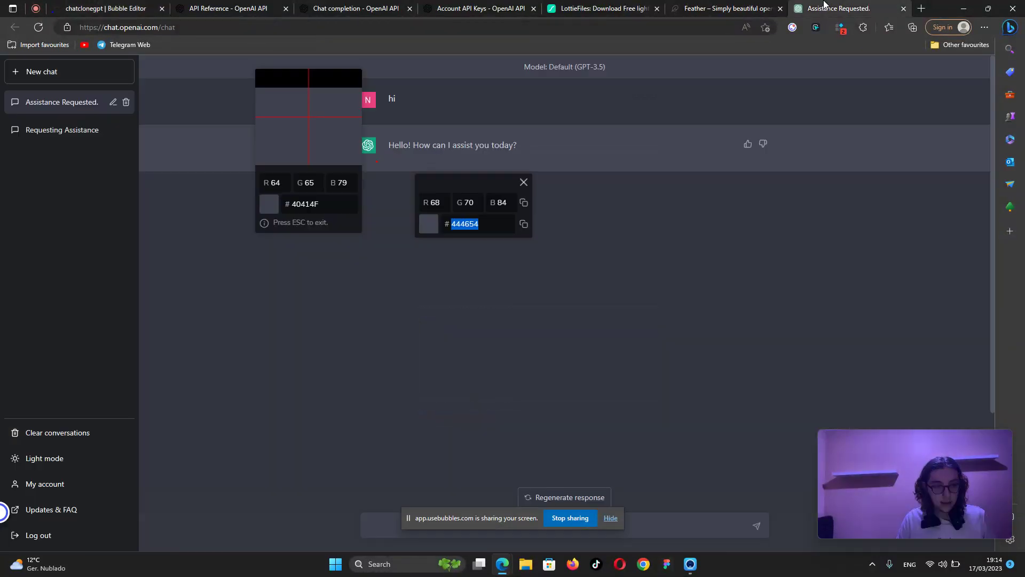
{"action": "left_click", "coordinate": [123, 4]}
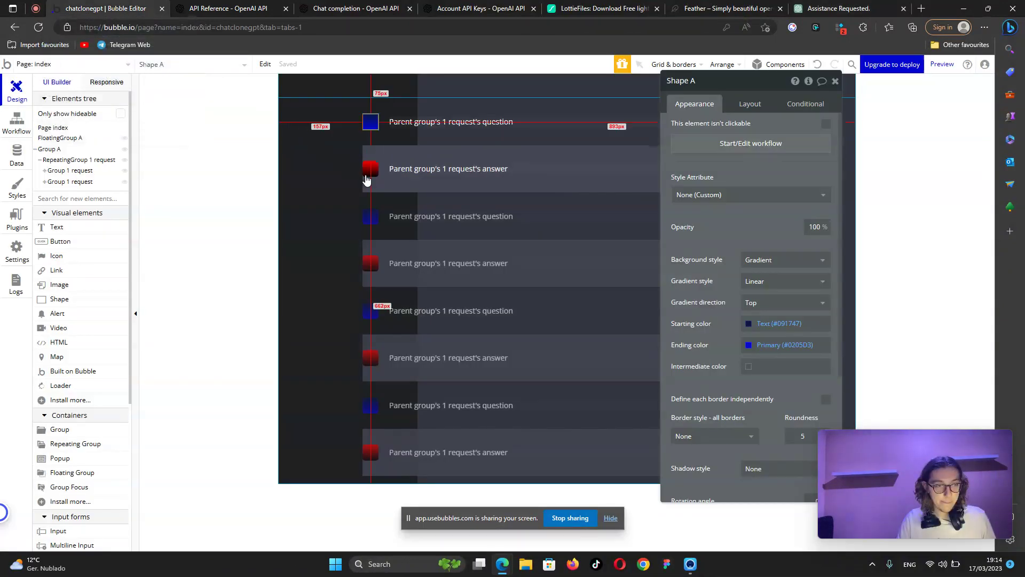
{"action": "left_click", "coordinate": [62, 162]}
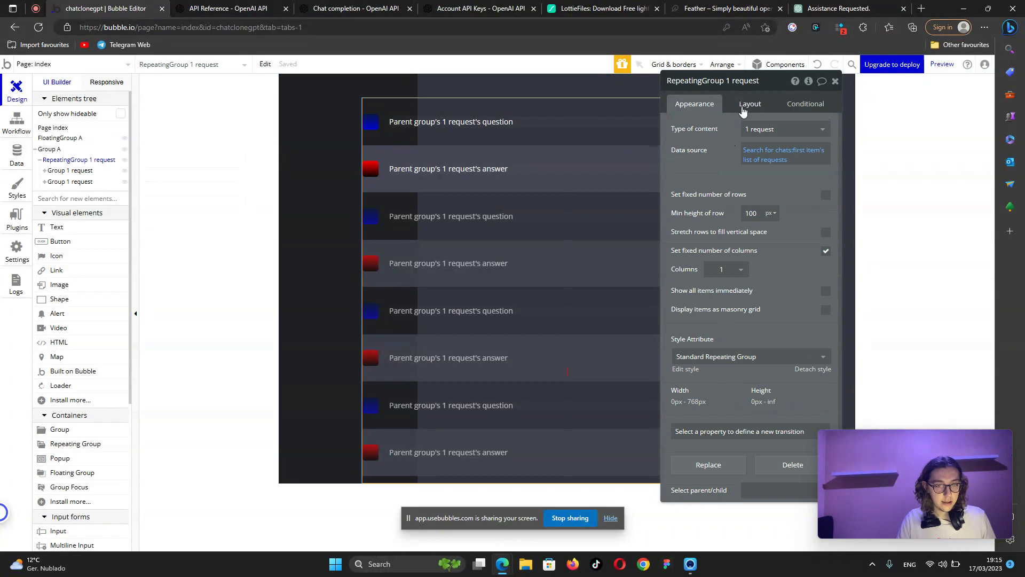
{"action": "left_click", "coordinate": [748, 103]}
{"action": "left_click", "coordinate": [799, 303]}
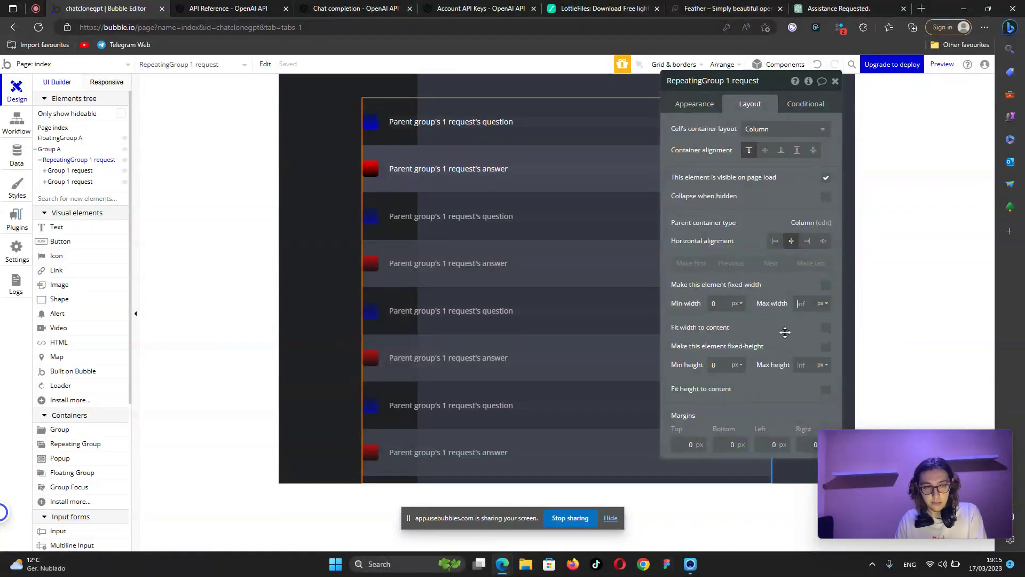
{"action": "key", "text": "BackSpace"}
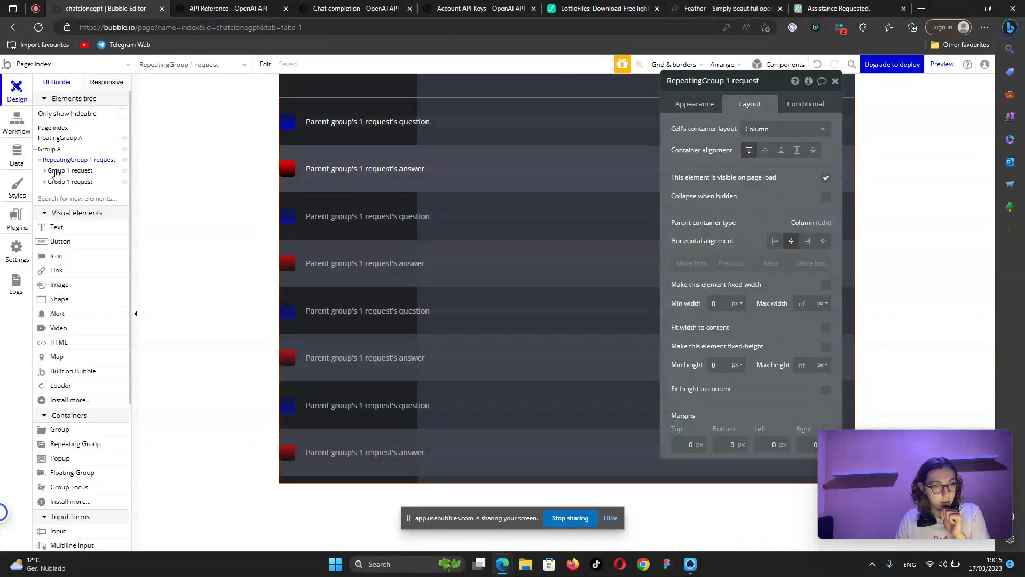
Group the question row in a column container and move the answer row into the same container.
{"action": "left_click", "coordinate": [55, 171]}
{"action": "right_click", "coordinate": [57, 175]}
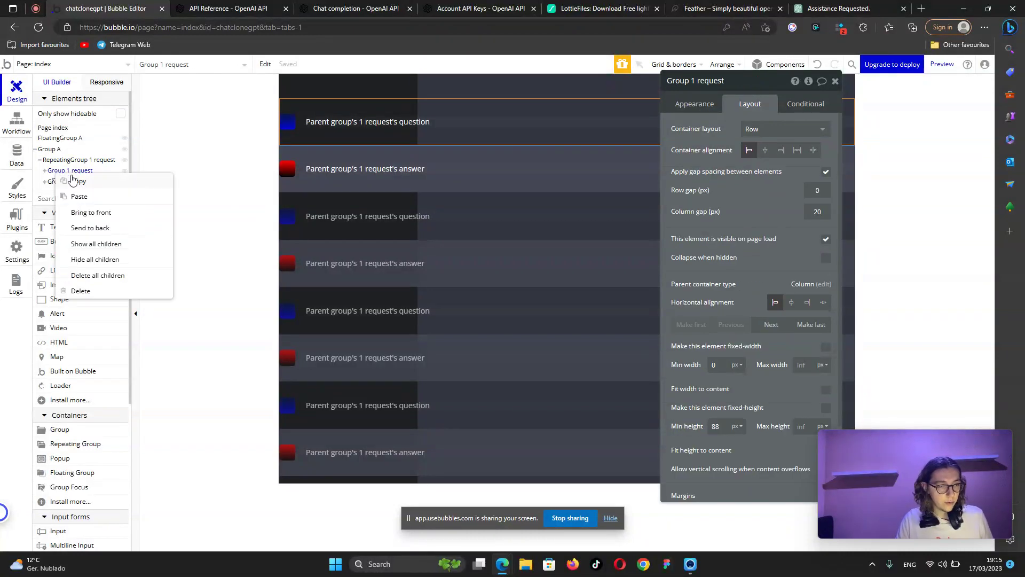
{"action": "left_click", "coordinate": [489, 110]}
{"action": "right_click", "coordinate": [489, 110]}
{"action": "mouse_move", "coordinate": [564, 186]}
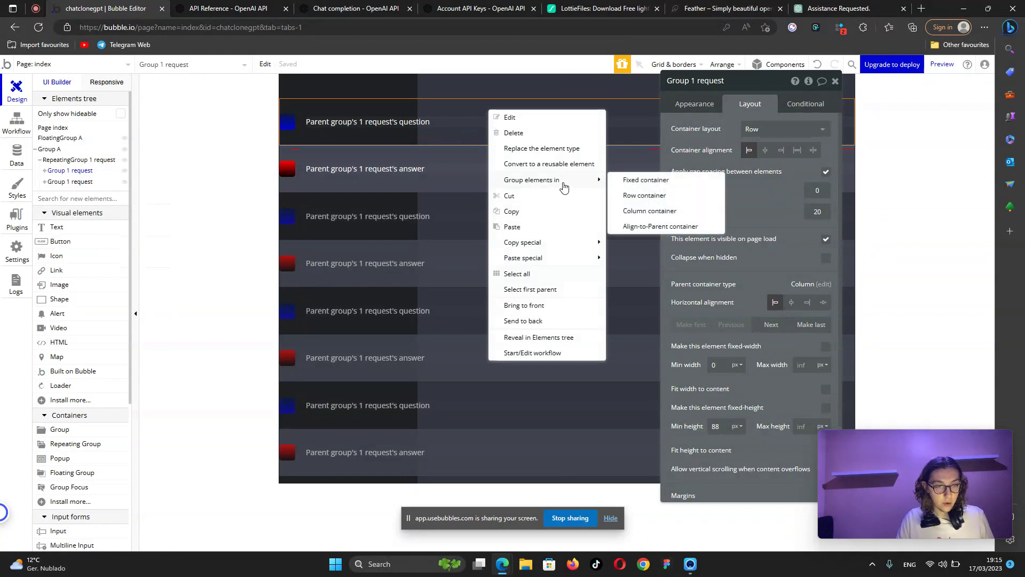
{"action": "left_click", "coordinate": [640, 211]}
{"action": "left_click", "coordinate": [60, 181]}
{"action": "left_click_drag", "start_coordinate": [61, 180], "coordinate": [63, 172]}
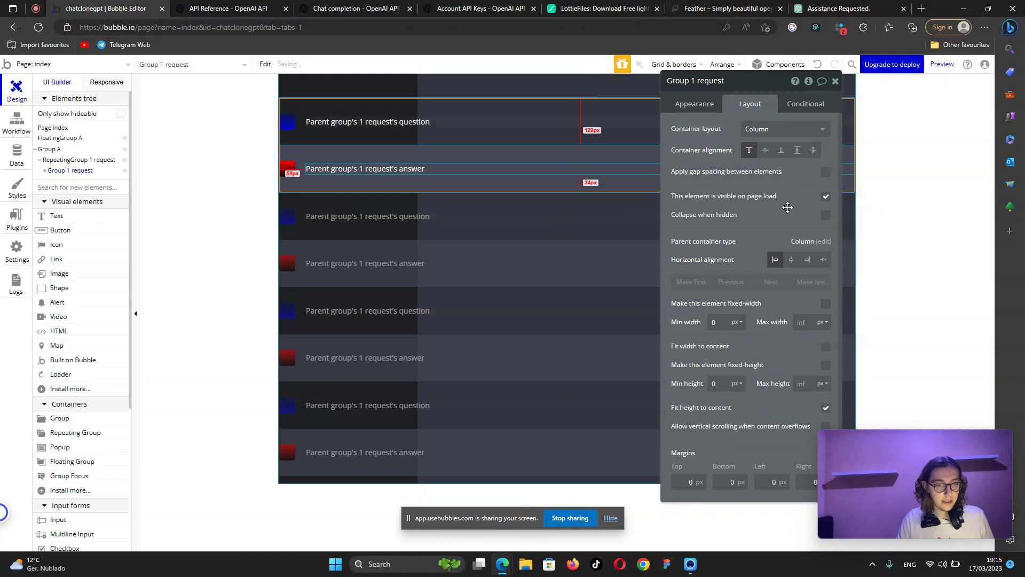
Center the new column container horizontally, try a max width of 768 px and clear that value again.
{"action": "left_click", "coordinate": [791, 260]}
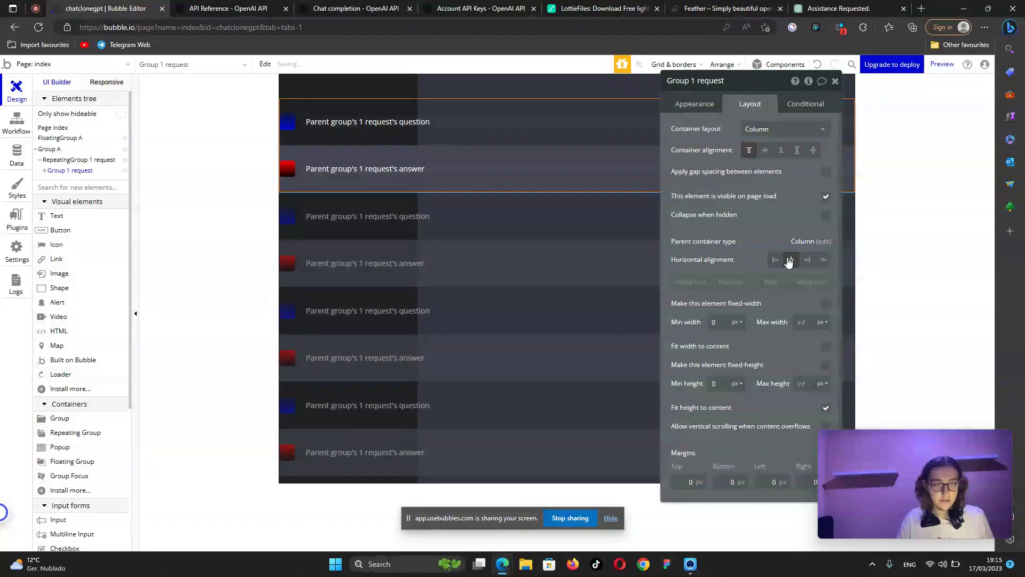
{"action": "left_click", "coordinate": [808, 319]}
{"action": "type", "text": "768"}
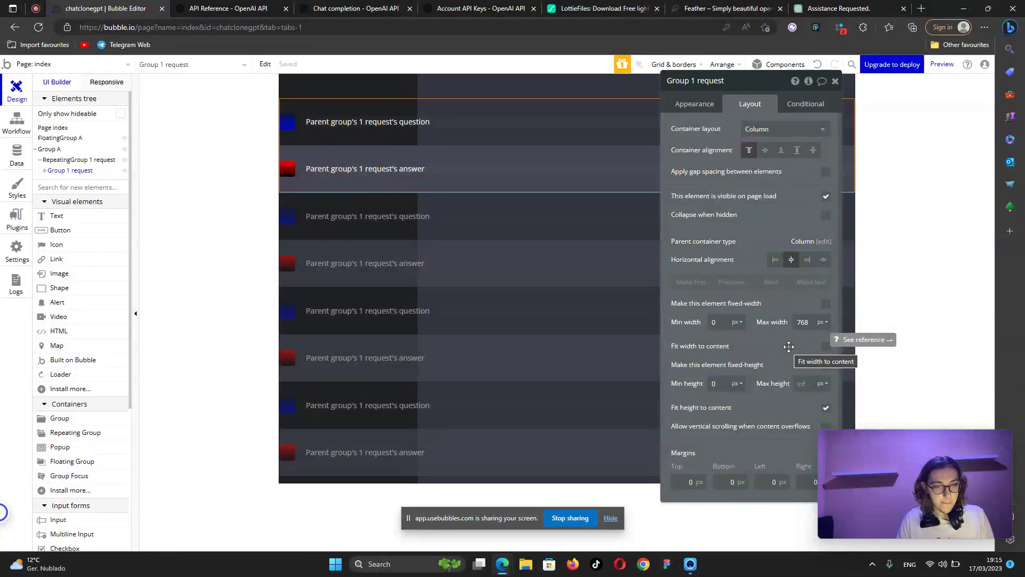
{"action": "left_click", "coordinate": [802, 324]}
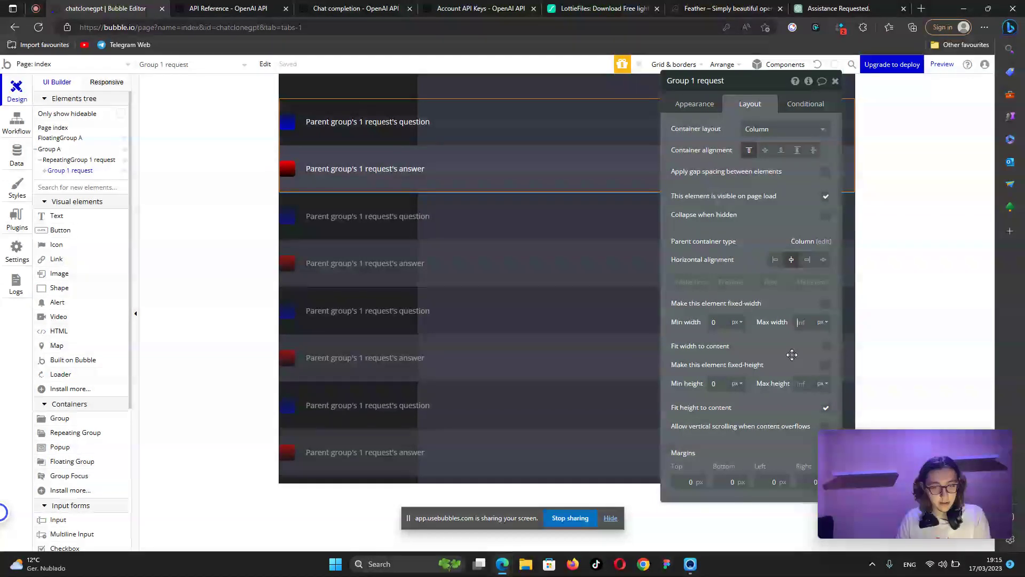
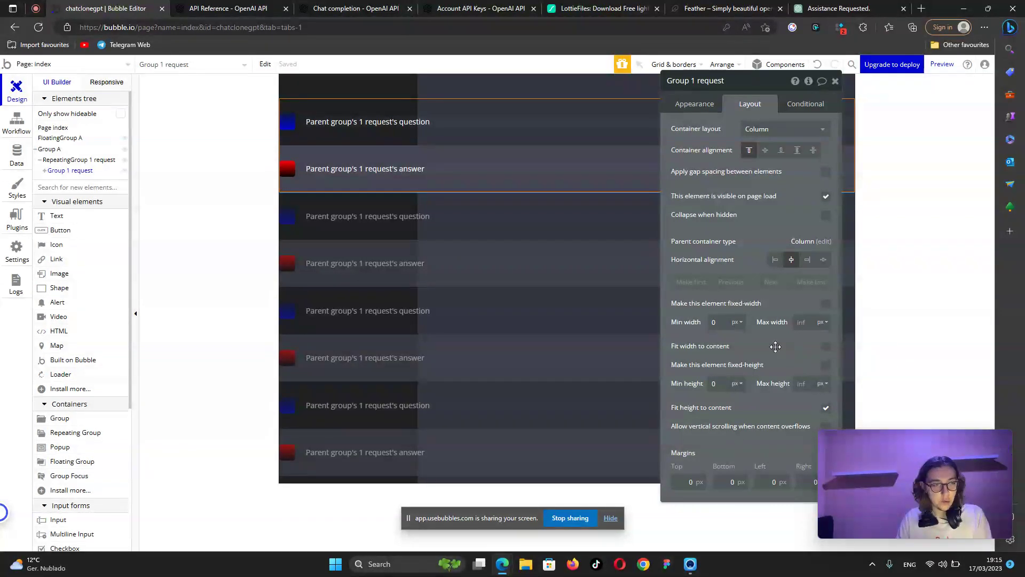
Move the answer and question rows out of the column container and delete the emptied container.
{"action": "left_click", "coordinate": [45, 171]}
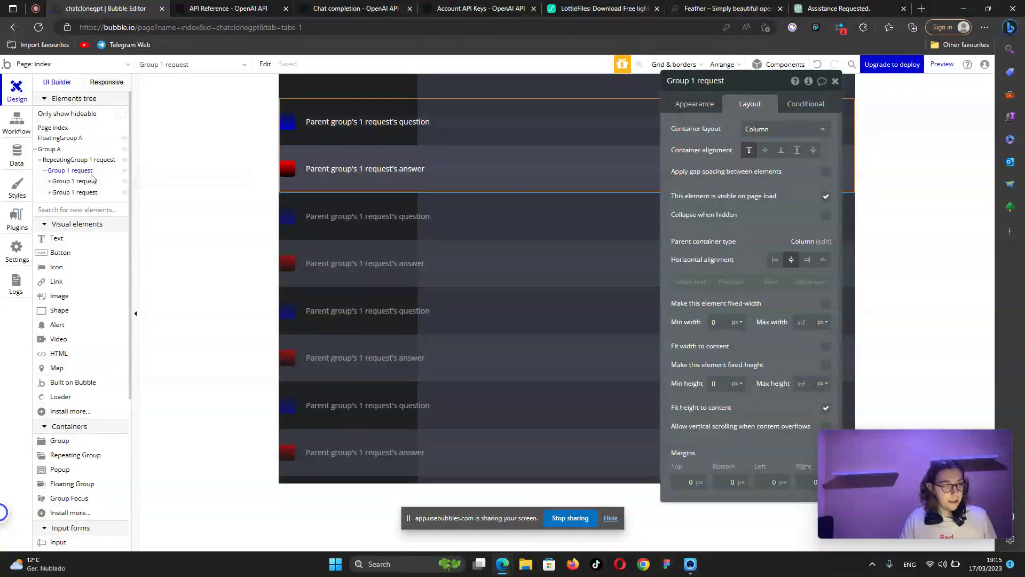
{"action": "left_click", "coordinate": [75, 183]}
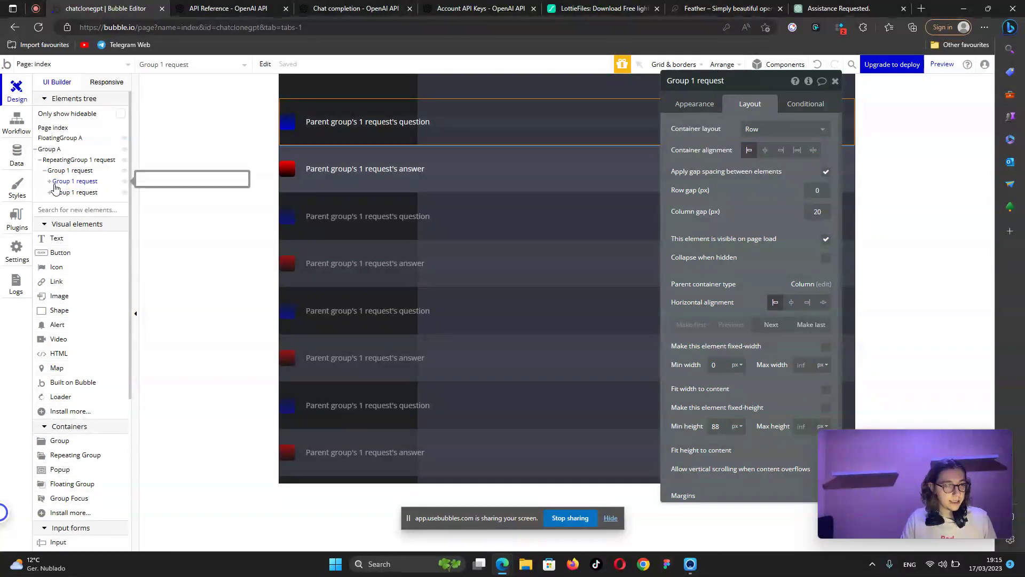
{"action": "right_click", "coordinate": [62, 185]}
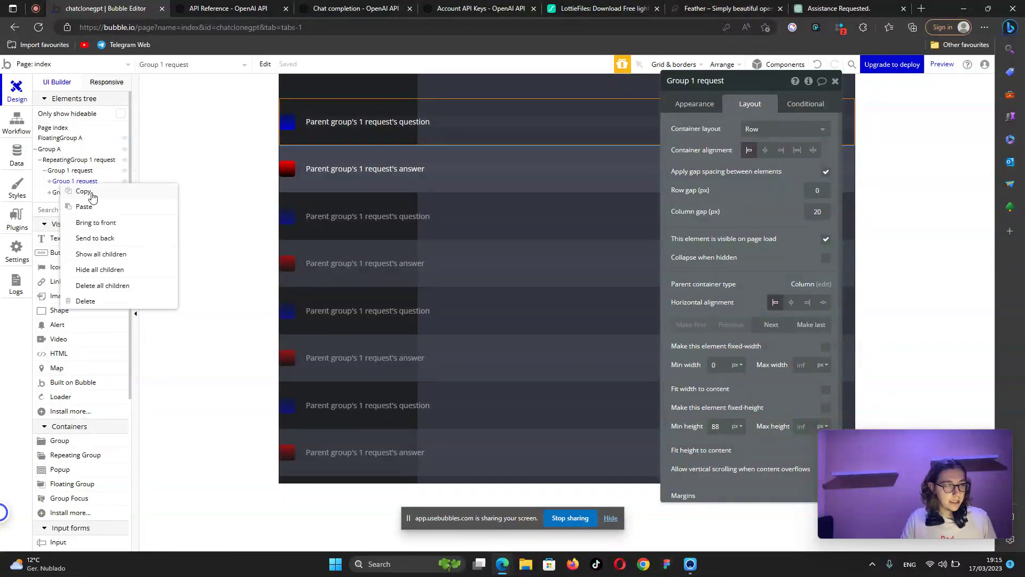
{"action": "left_click", "coordinate": [63, 193]}
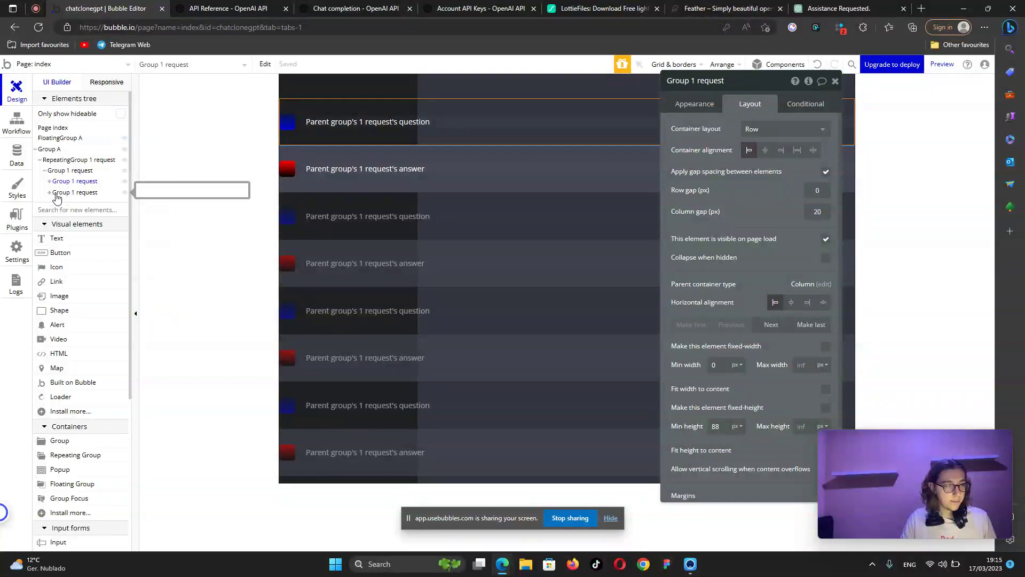
{"action": "left_click_drag", "start_coordinate": [67, 194], "coordinate": [70, 168]}
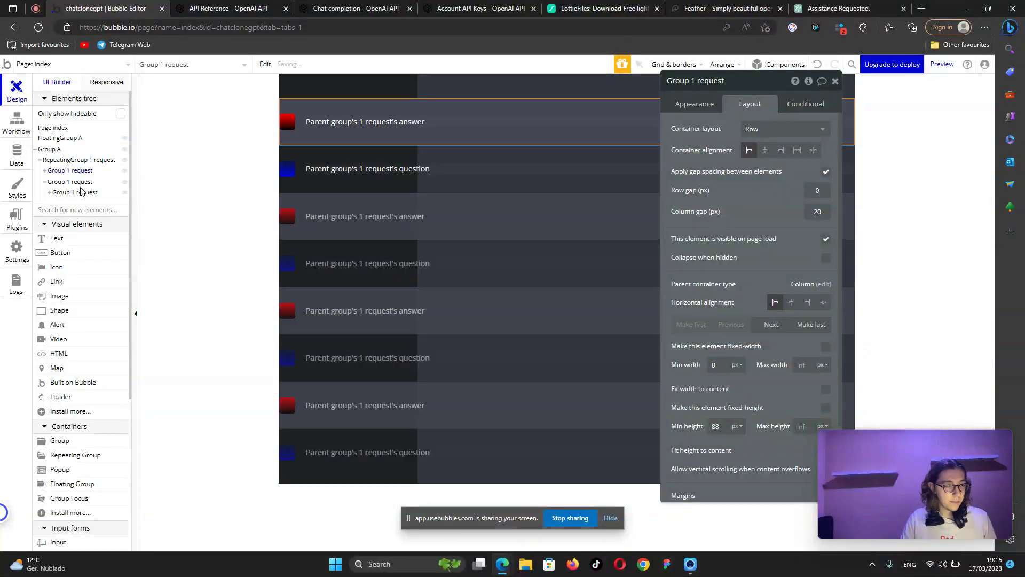
{"action": "left_click", "coordinate": [74, 185]}
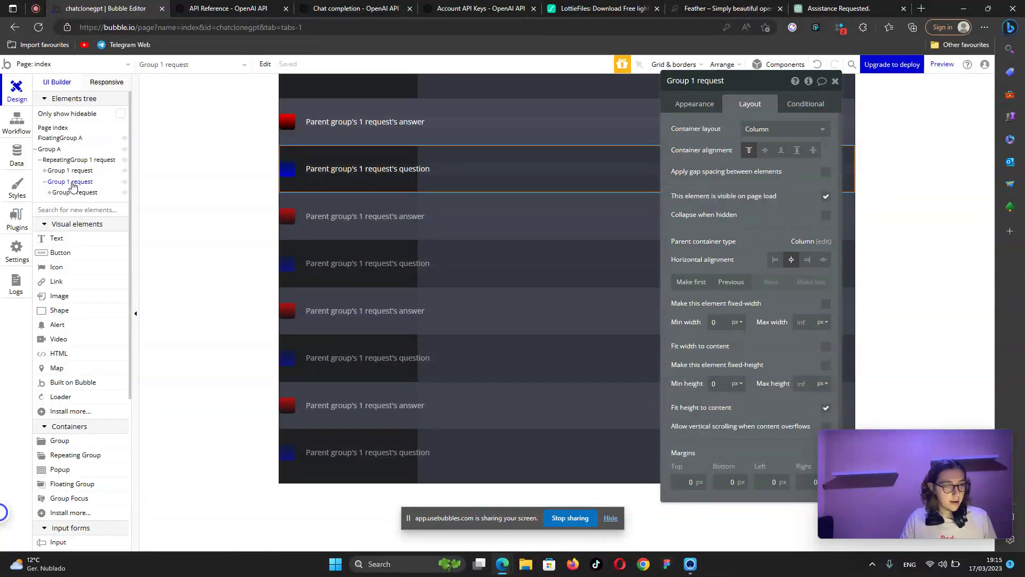
{"action": "left_click", "coordinate": [73, 193]}
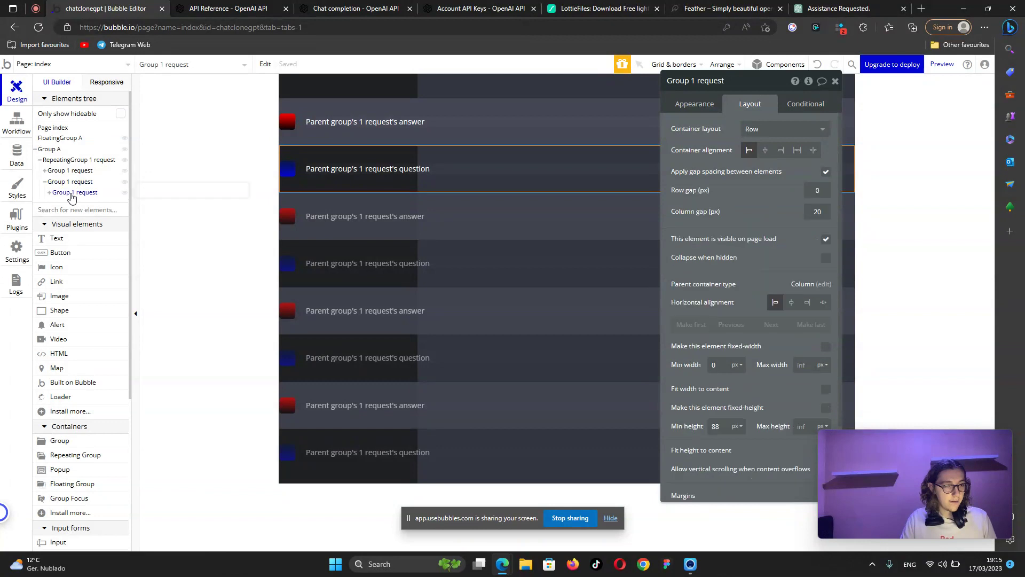
{"action": "left_click", "coordinate": [73, 173]}
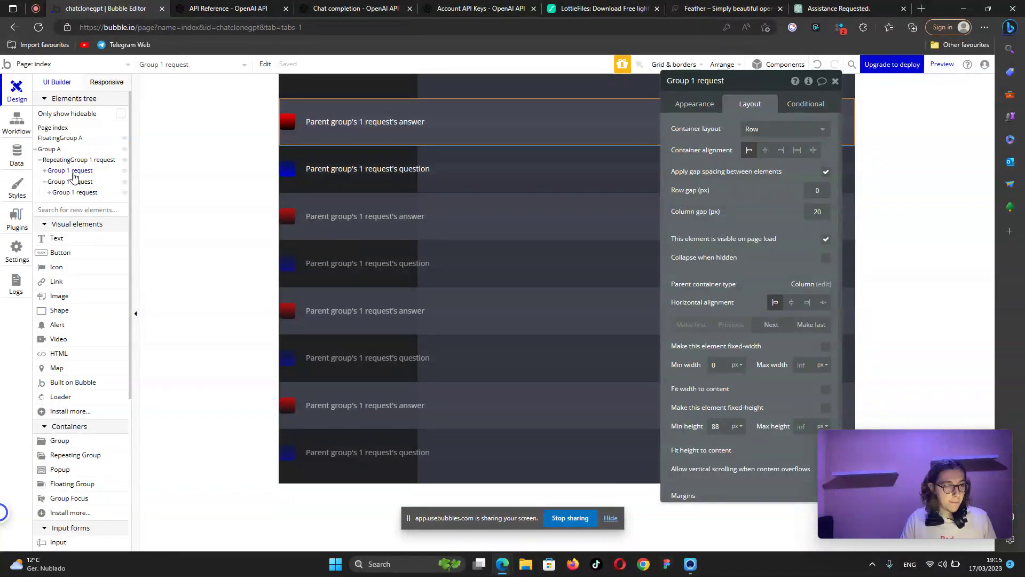
{"action": "left_click_drag", "start_coordinate": [74, 185], "coordinate": [65, 194]}
{"action": "right_click", "coordinate": [64, 193]}
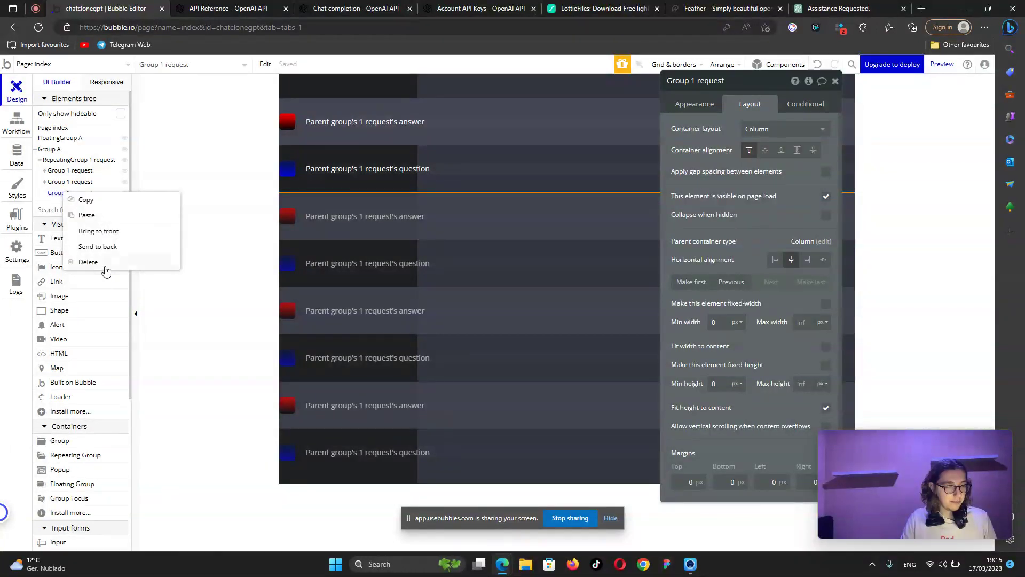
{"action": "left_click", "coordinate": [104, 265]}
Group the answer row in a row container and center that container horizontally.
{"action": "left_click", "coordinate": [62, 172]}
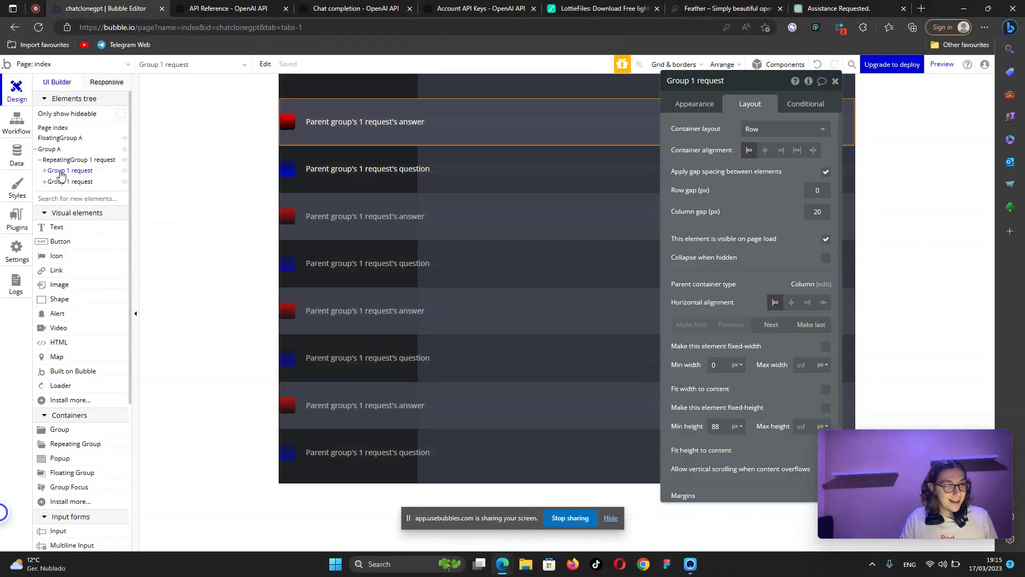
{"action": "right_click", "coordinate": [61, 174]}
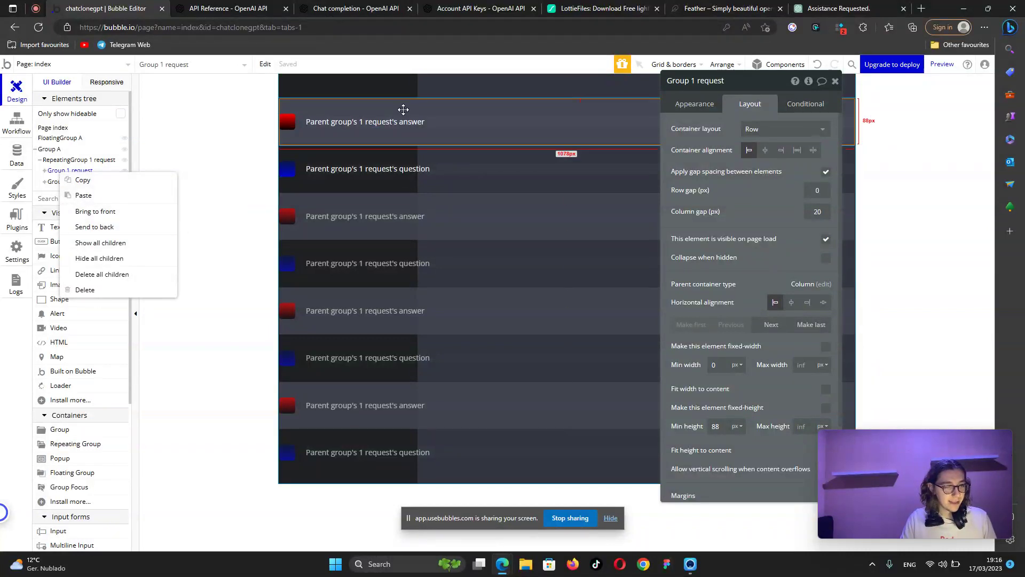
{"action": "right_click", "coordinate": [382, 110]}
{"action": "mouse_move", "coordinate": [483, 180]}
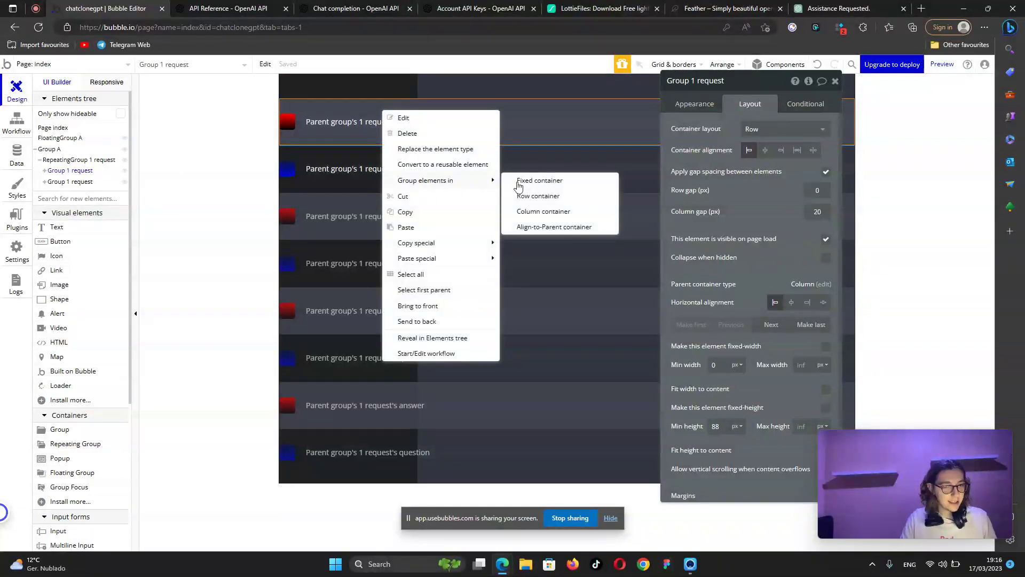
{"action": "left_click", "coordinate": [576, 203]}
{"action": "left_click", "coordinate": [793, 260]}
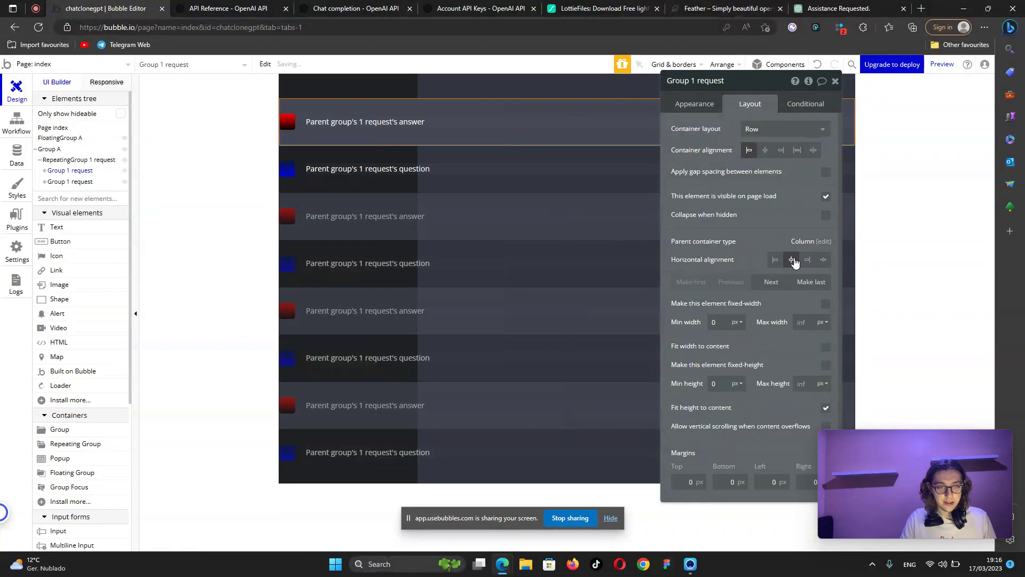
Group the question row in a row container and center that container horizontally.
{"action": "left_click", "coordinate": [65, 182]}
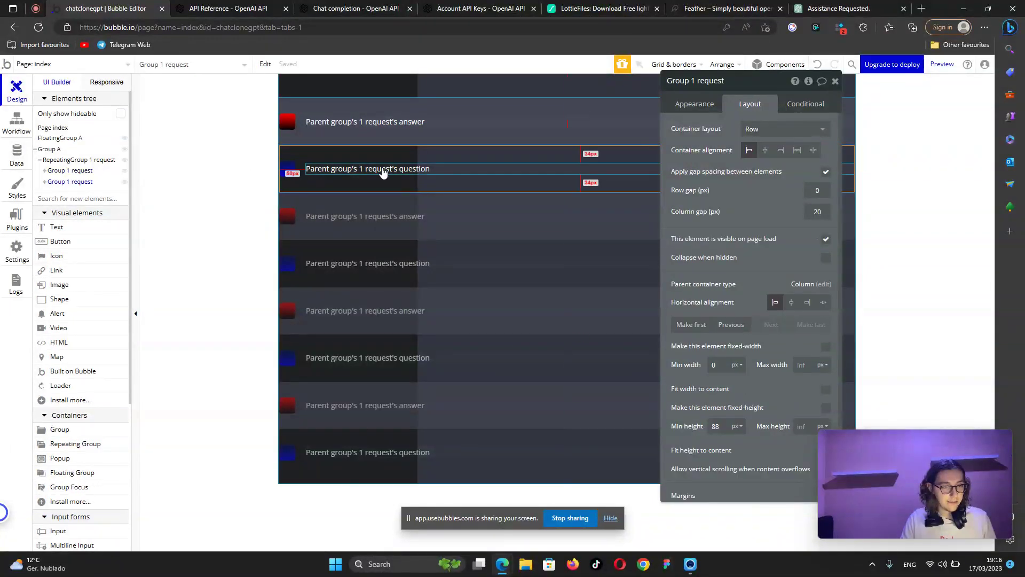
{"action": "right_click", "coordinate": [389, 154]}
{"action": "mouse_move", "coordinate": [447, 222]}
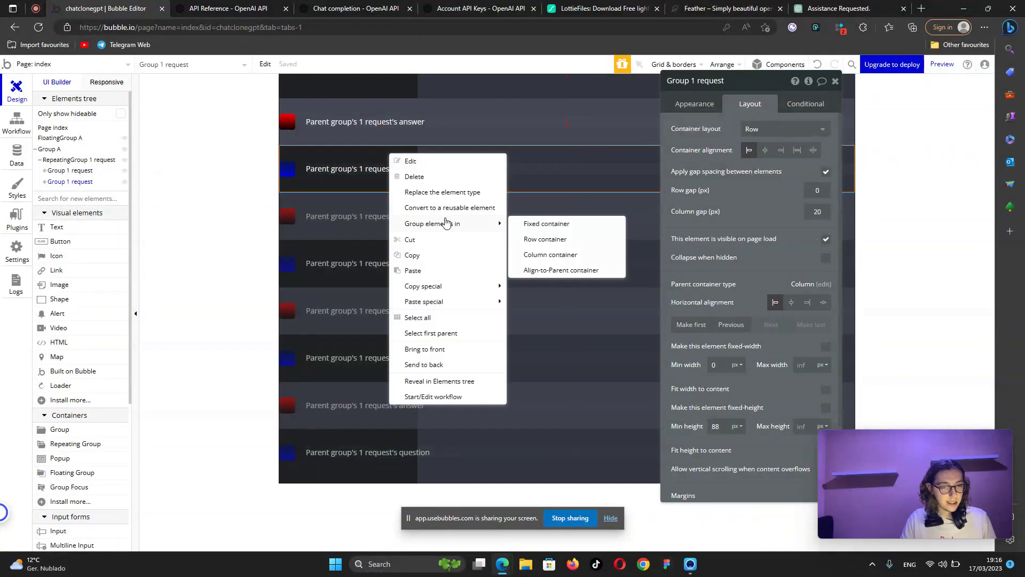
{"action": "left_click", "coordinate": [535, 239]}
{"action": "left_click", "coordinate": [792, 260]}
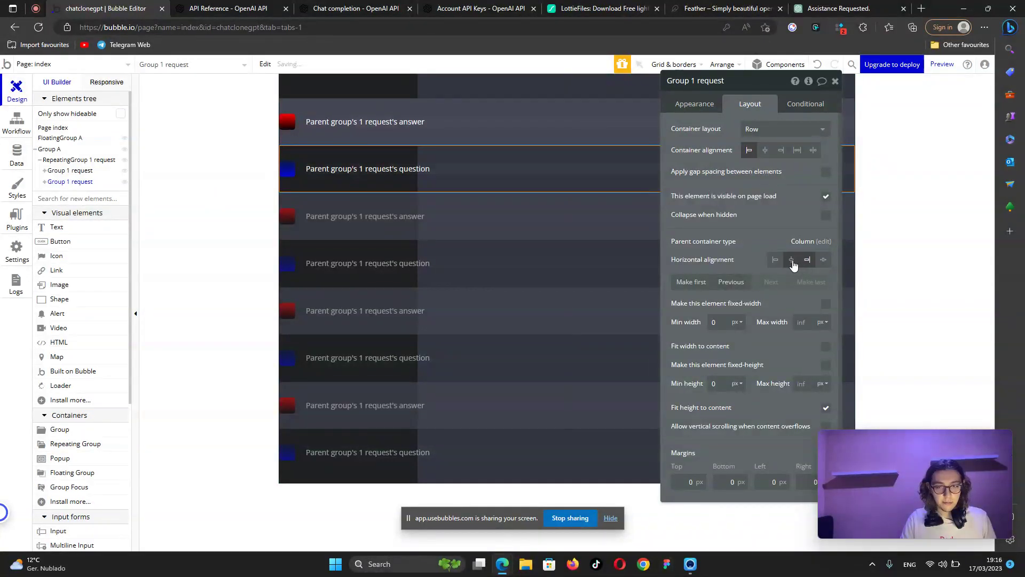
Set the max width of the inner question group and the inner answer group to 768 px each.
{"action": "left_click", "coordinate": [45, 183]}
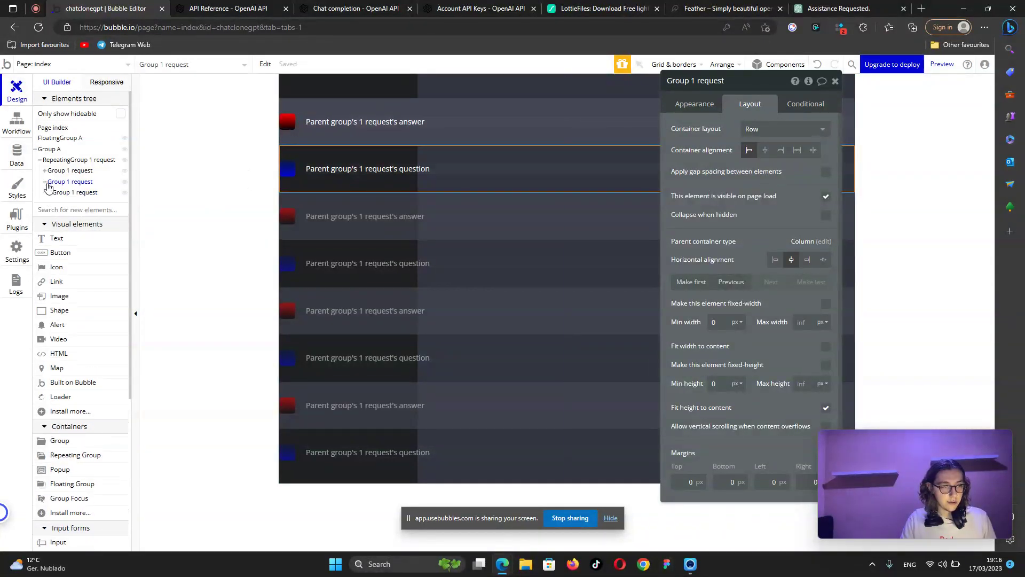
{"action": "left_click", "coordinate": [45, 170]}
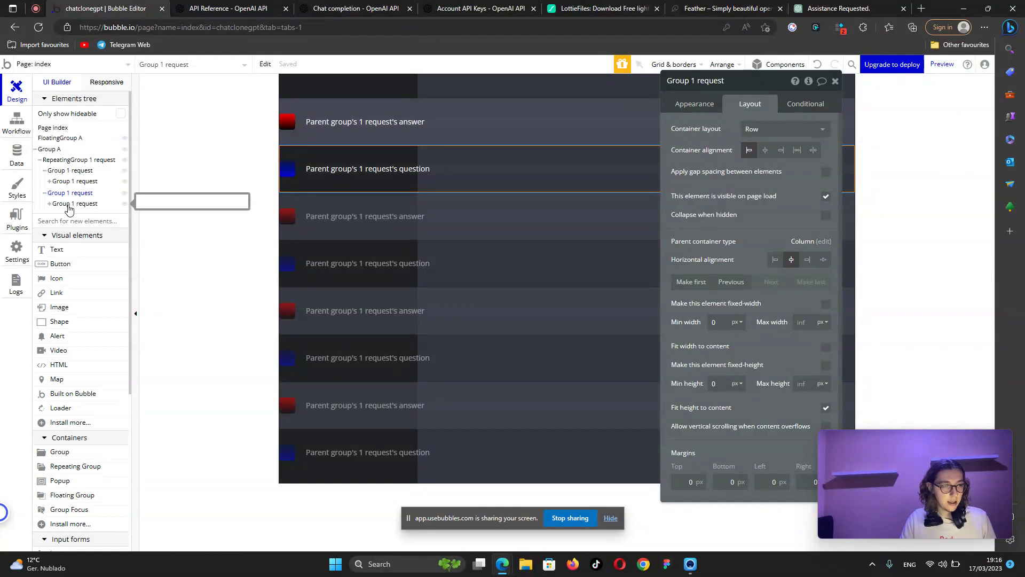
{"action": "left_click", "coordinate": [68, 206]}
{"action": "left_click", "coordinate": [791, 303]}
{"action": "left_click", "coordinate": [800, 363]}
{"action": "type", "text": "768"}
{"action": "left_click", "coordinate": [61, 182]}
{"action": "left_click", "coordinate": [801, 362]}
{"action": "type", "text": "768"}
{"action": "left_click", "coordinate": [789, 303]}
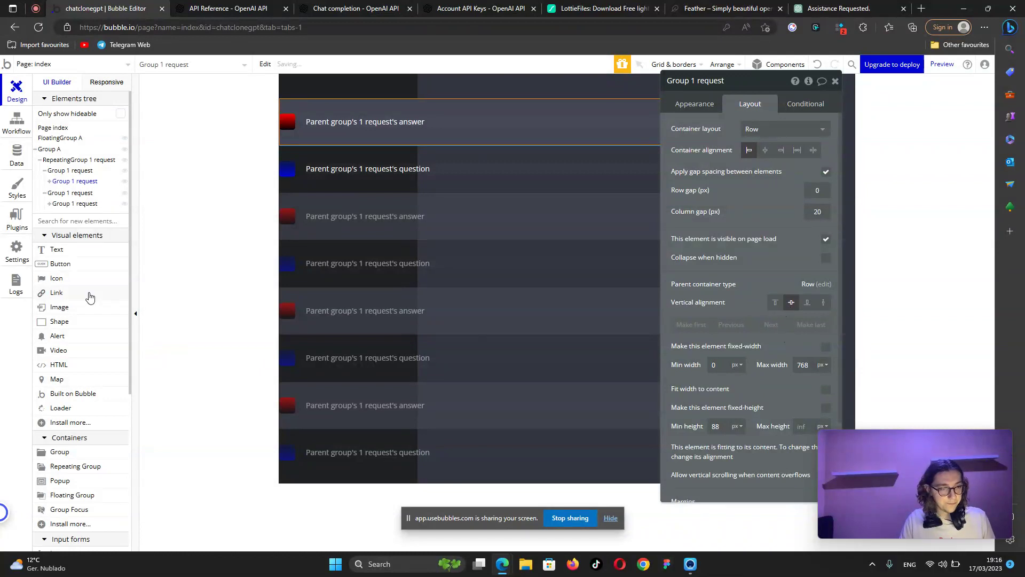
Move the answer row's outer container to the last place in the cell, after the question row's container.
{"action": "left_click", "coordinate": [66, 205]}
{"action": "left_click", "coordinate": [694, 104]}
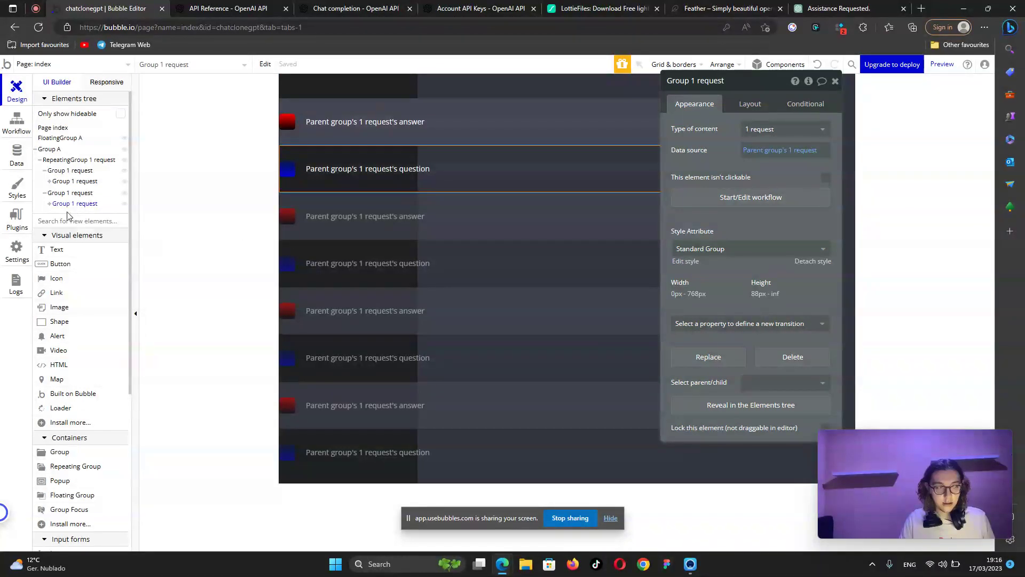
{"action": "left_click", "coordinate": [49, 204]}
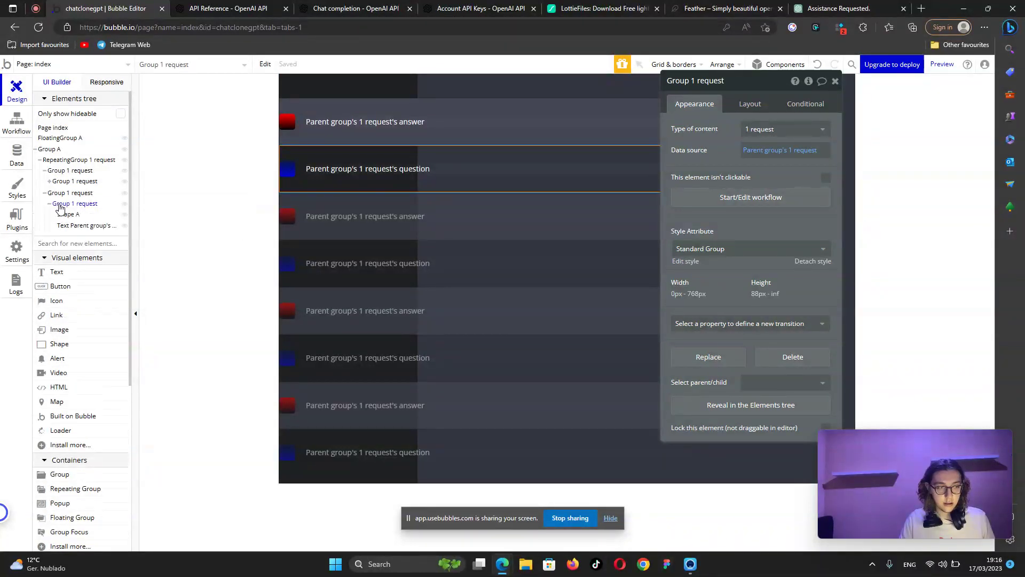
{"action": "key", "text": "Escape"}
{"action": "left_click", "coordinate": [56, 194]}
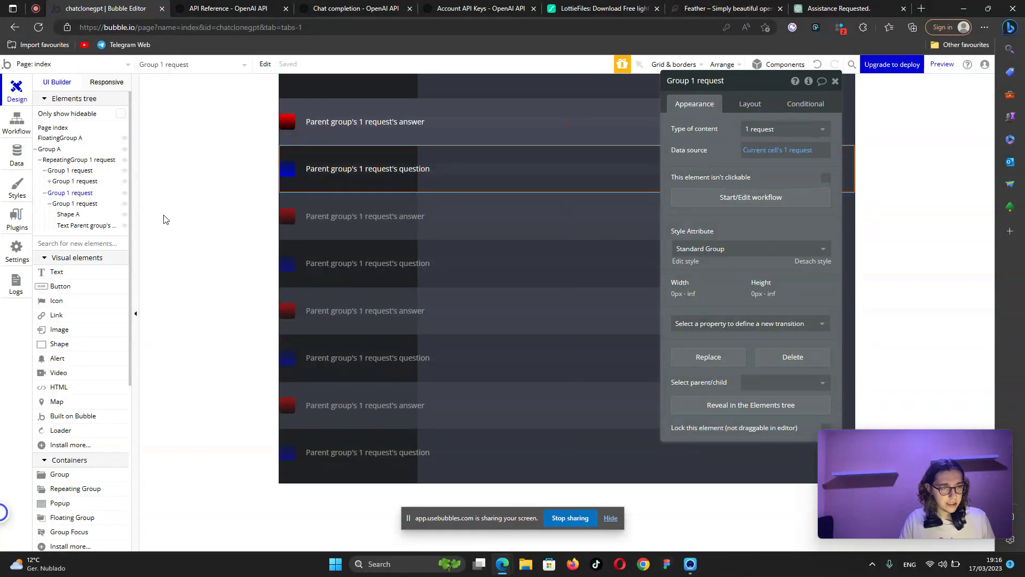
{"action": "left_click", "coordinate": [56, 171]}
{"action": "left_click", "coordinate": [750, 104]}
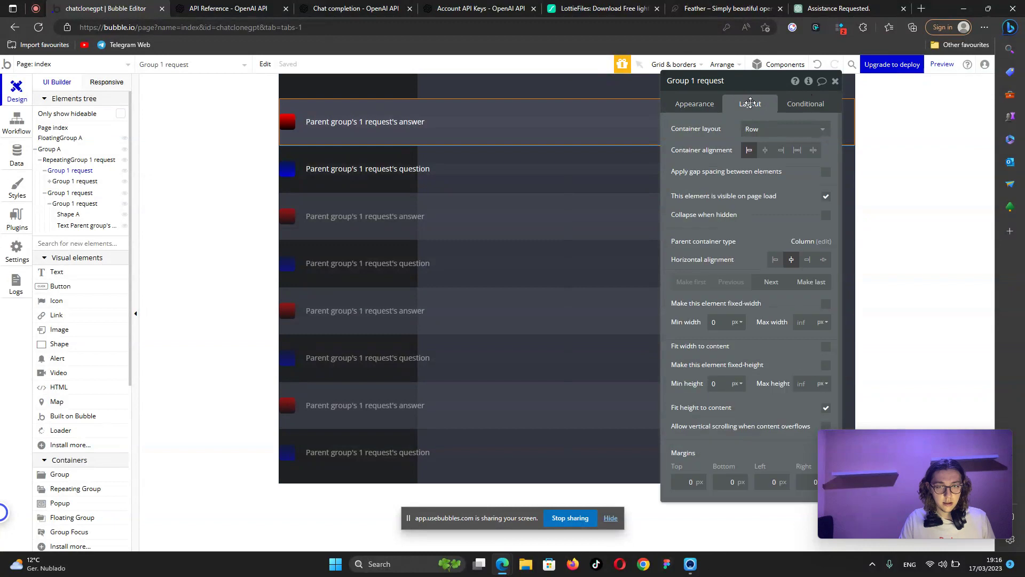
{"action": "left_click", "coordinate": [817, 282]}
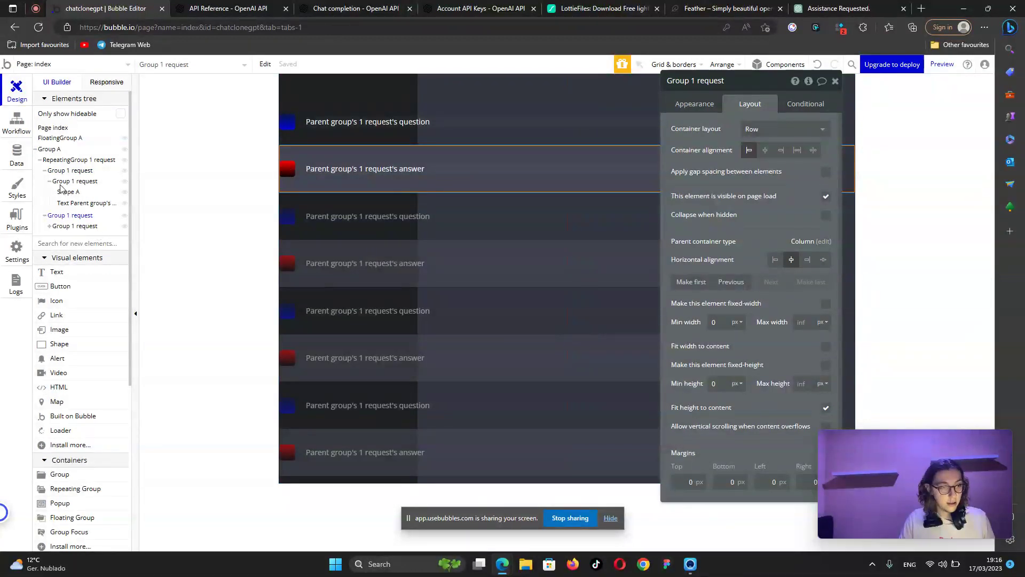
Copy the inner answer group's background color and set that group's background style to None.
{"action": "left_click", "coordinate": [80, 181]}
{"action": "left_click", "coordinate": [708, 109]}
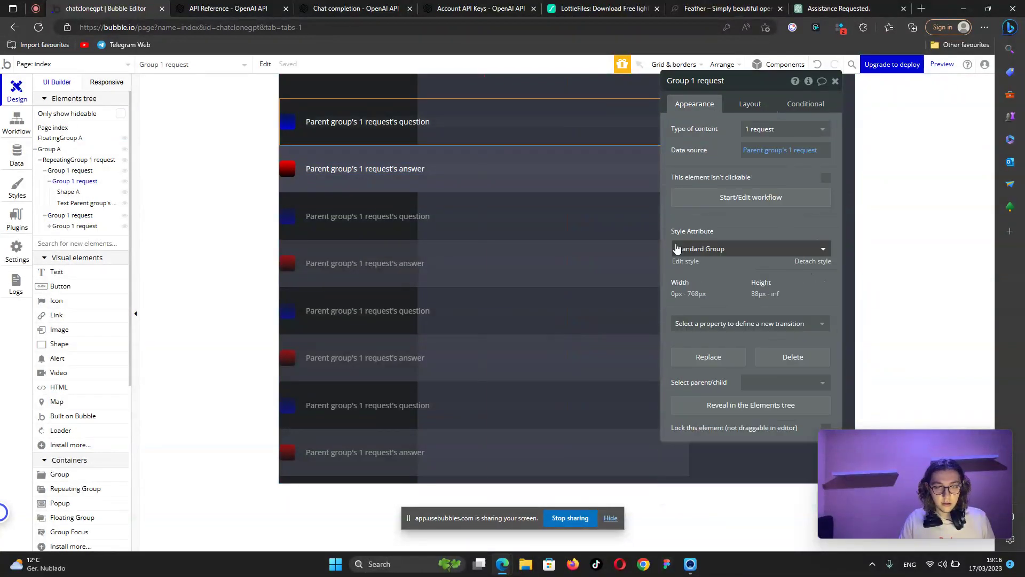
{"action": "left_click", "coordinate": [64, 171]}
{"action": "left_click", "coordinate": [66, 226]}
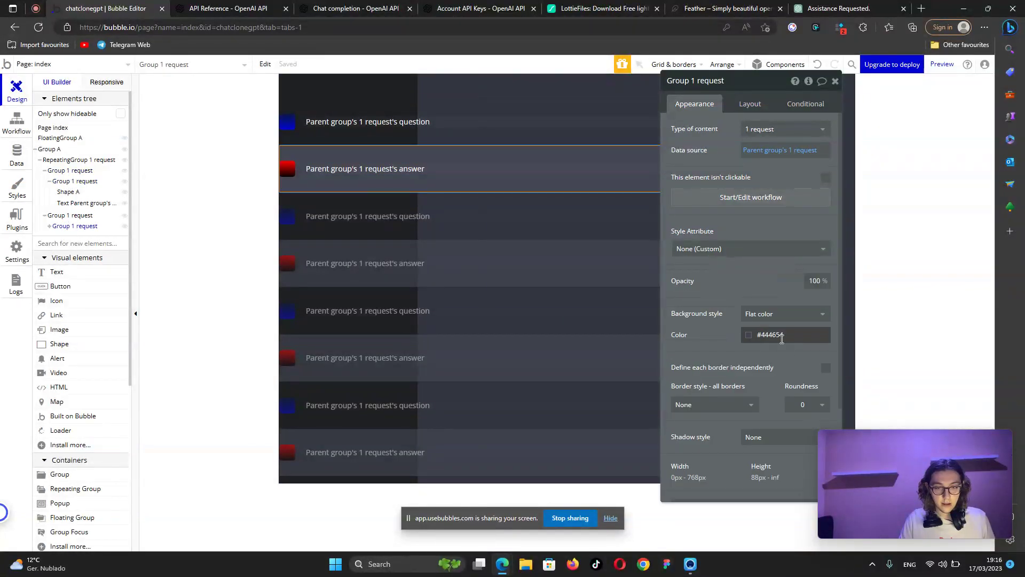
{"action": "left_click", "coordinate": [763, 335]}
{"action": "left_click_drag", "start_coordinate": [758, 335], "coordinate": [806, 337]}
{"action": "key", "text": "ctrl+c"}
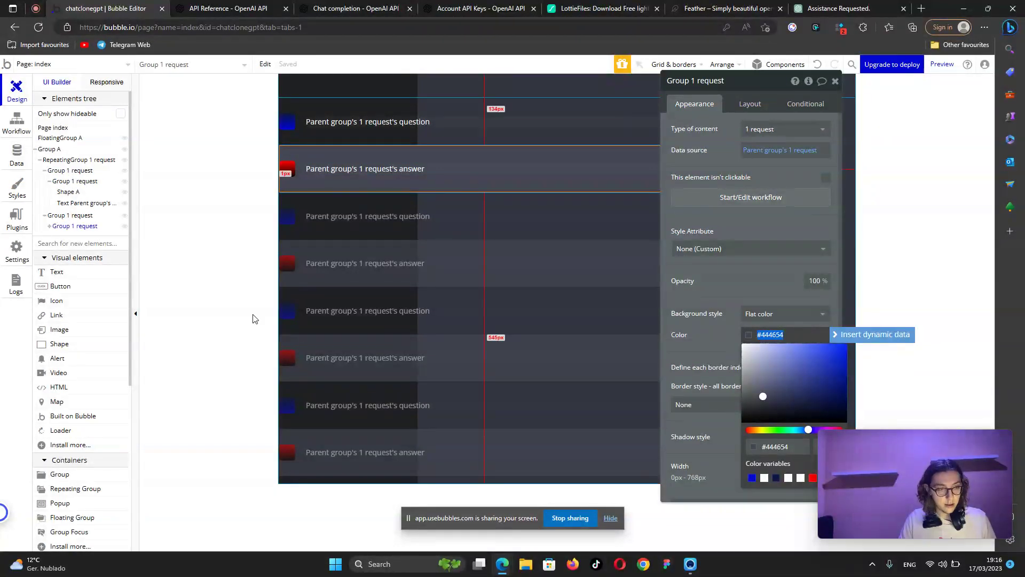
{"action": "left_click", "coordinate": [781, 314]}
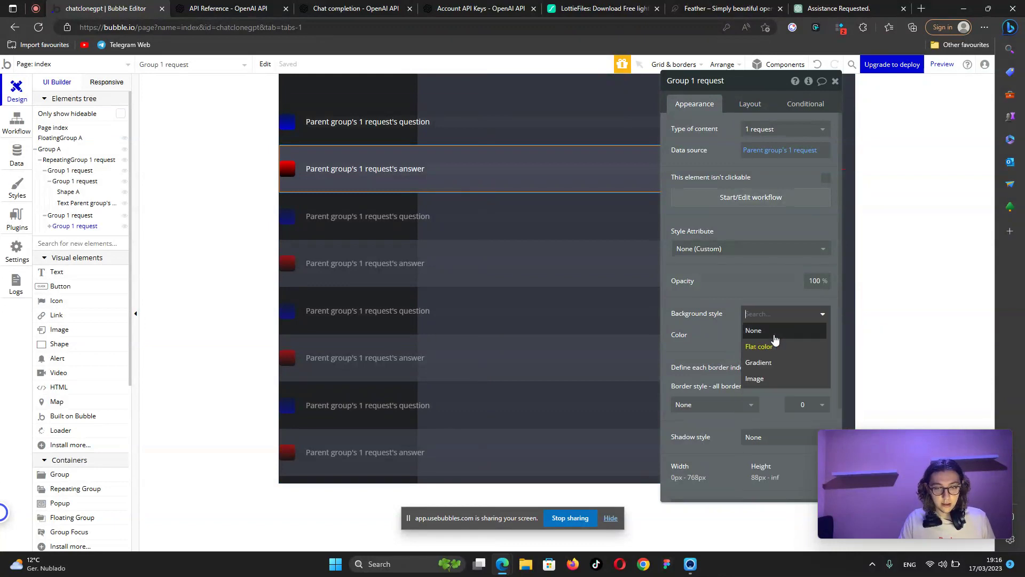
{"action": "left_click", "coordinate": [774, 335]}
Detach the style of the answer row's outer container and give it a flat #444654 background color.
{"action": "left_click", "coordinate": [64, 216]}
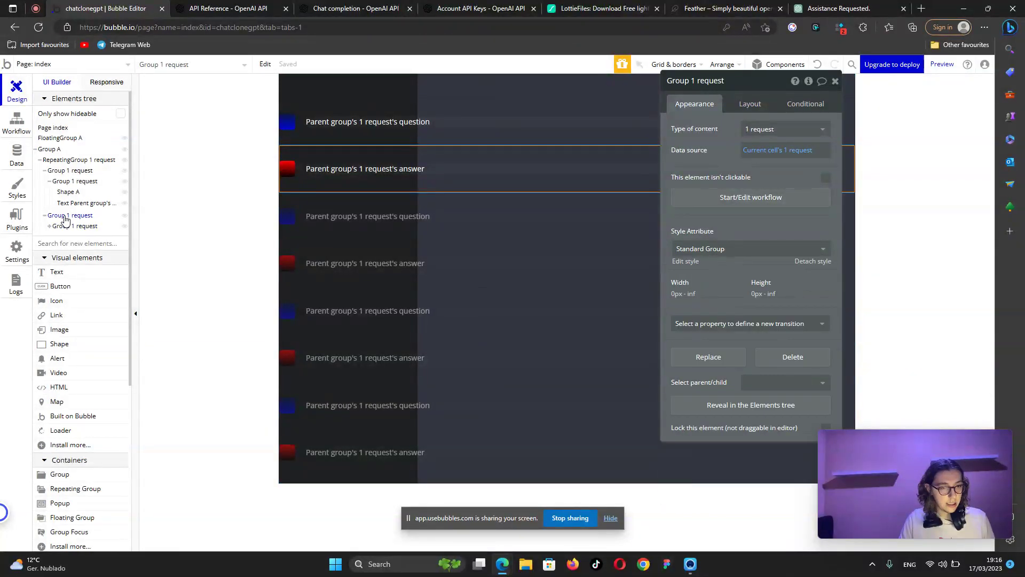
{"action": "left_click", "coordinate": [688, 262]}
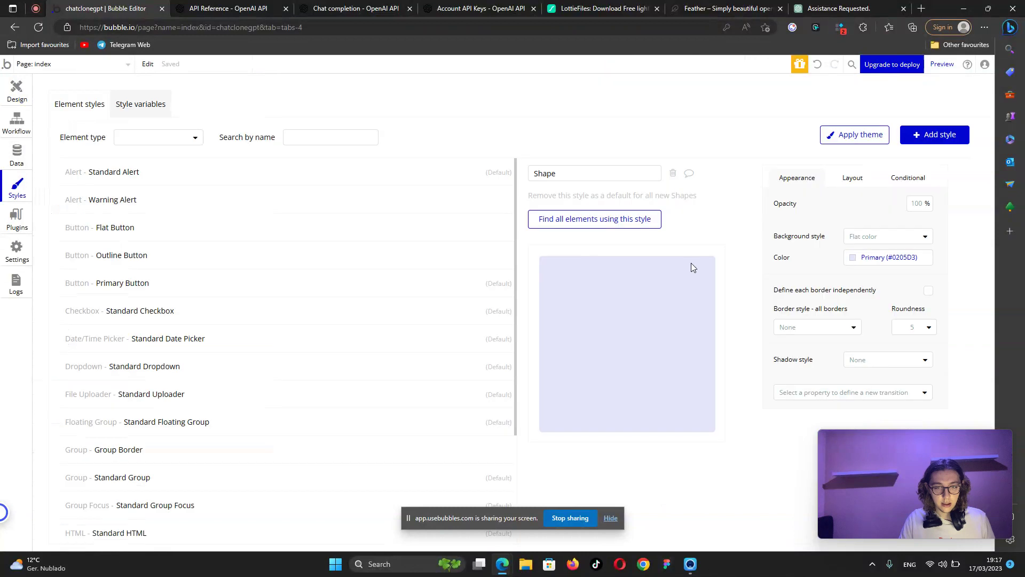
{"action": "left_click", "coordinate": [16, 89]}
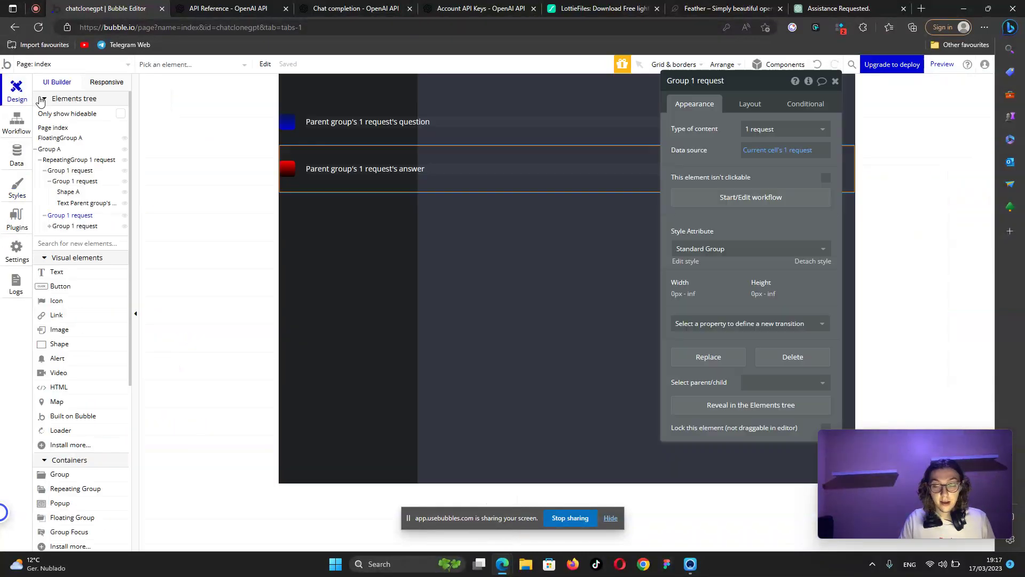
{"action": "left_click", "coordinate": [790, 314]}
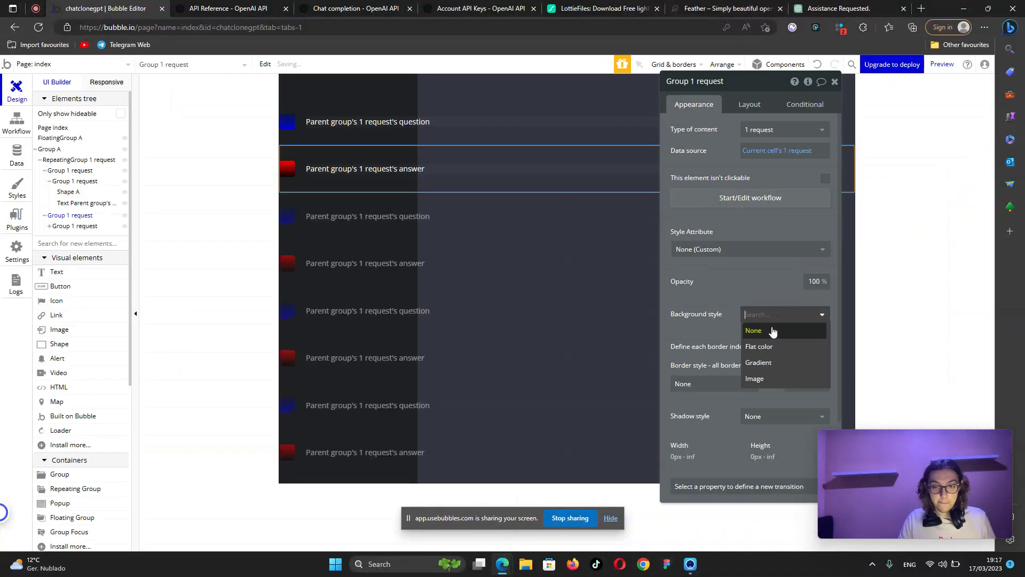
{"action": "left_click", "coordinate": [753, 345]}
{"action": "left_click", "coordinate": [748, 337]}
{"action": "key", "text": "ctrl+v"}
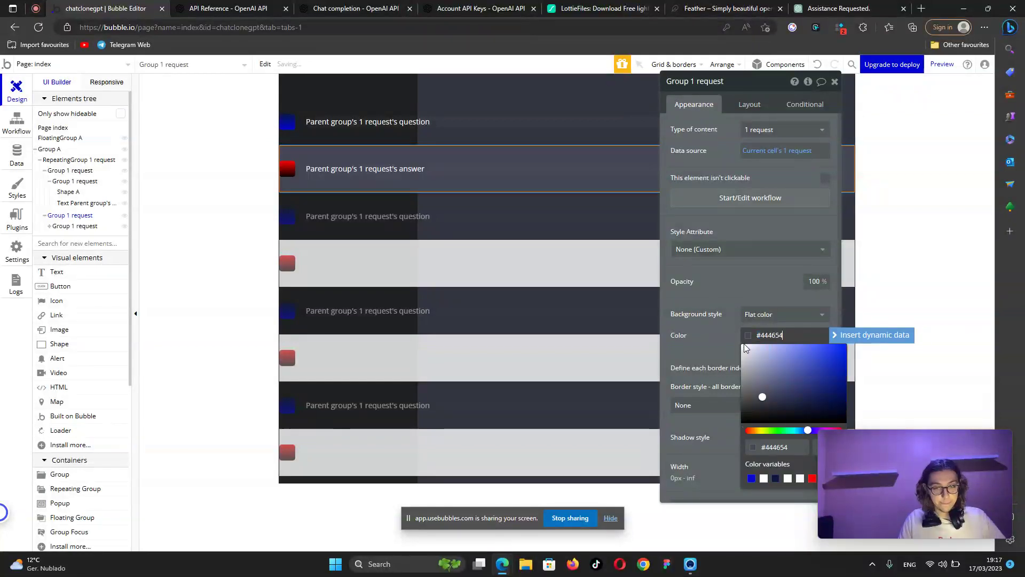
{"action": "left_click", "coordinate": [716, 308]}
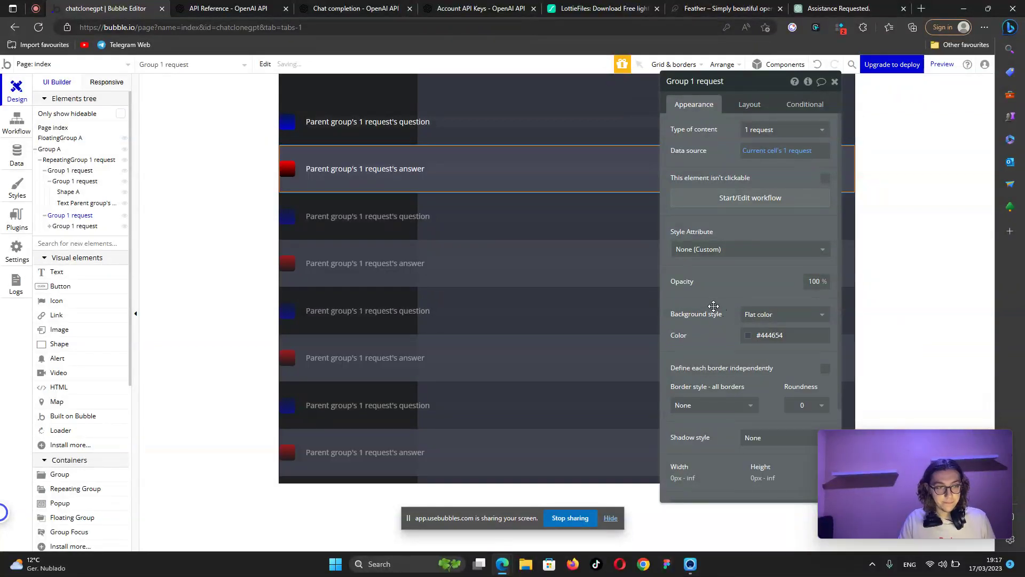
Set the container alignment of the outer answer and question row containers to center.
{"action": "left_click", "coordinate": [66, 227]}
{"action": "left_click", "coordinate": [69, 216]}
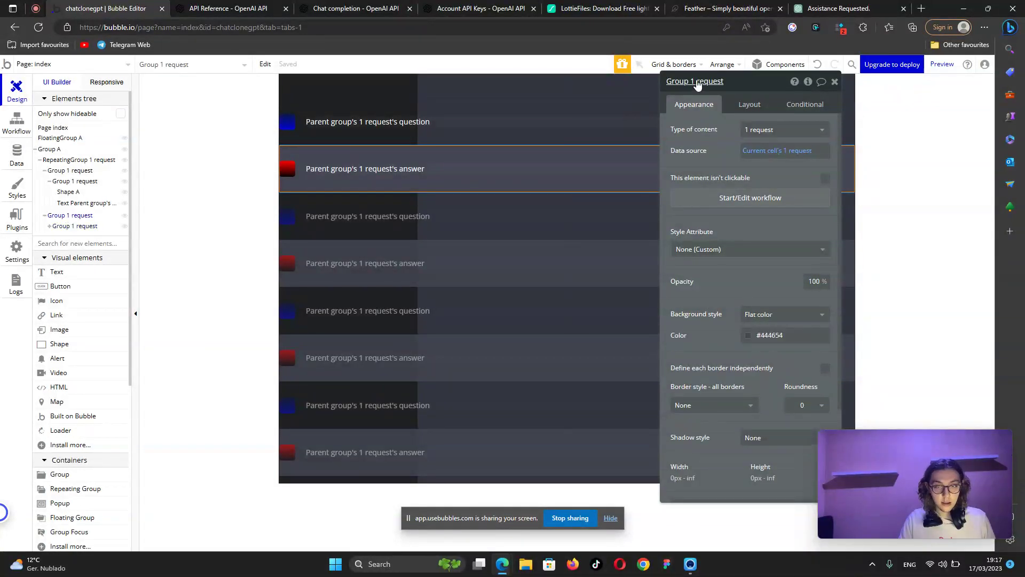
{"action": "left_click", "coordinate": [742, 104]}
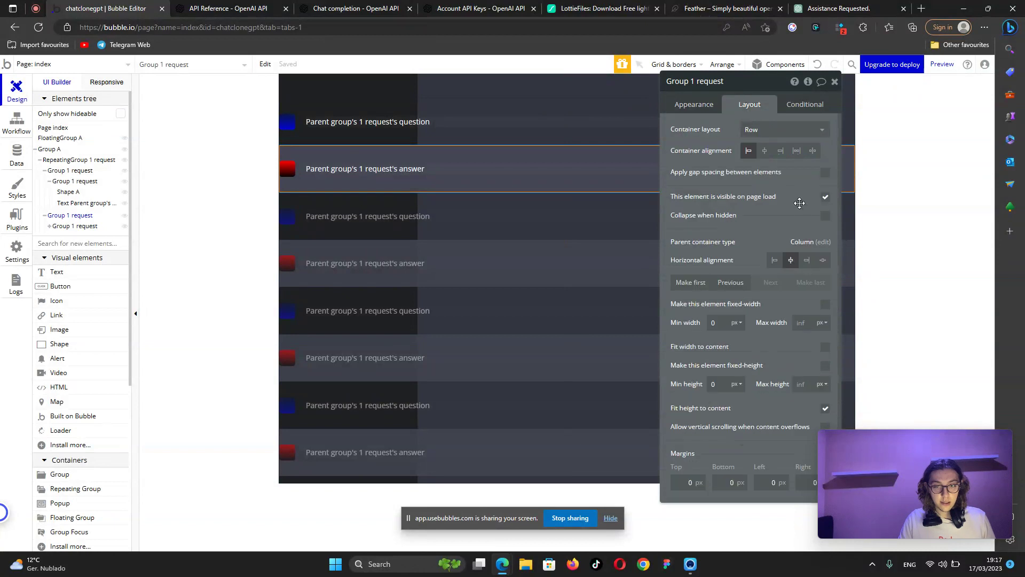
{"action": "left_click", "coordinate": [765, 151]}
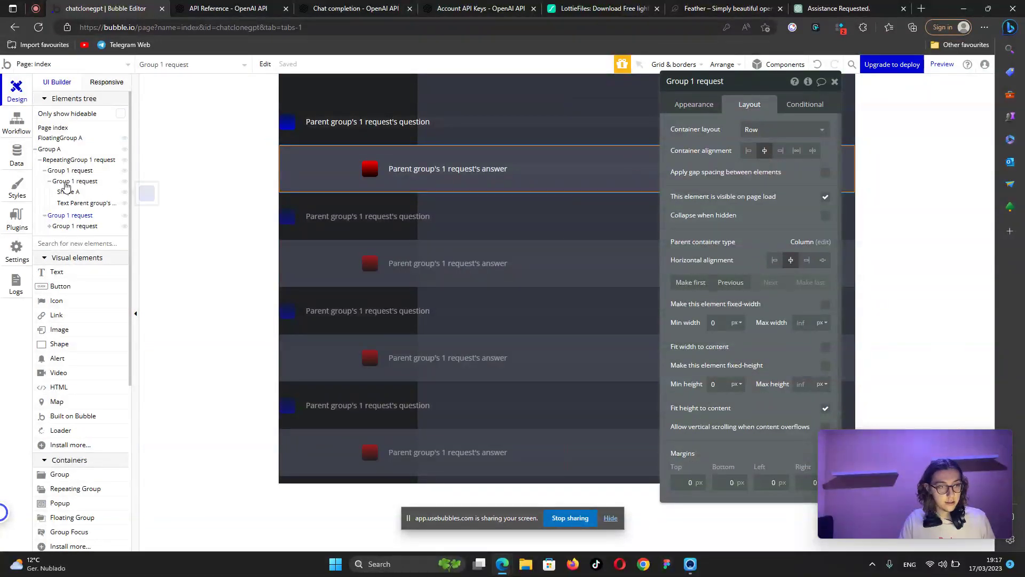
{"action": "left_click", "coordinate": [70, 170]}
{"action": "left_click", "coordinate": [765, 151]}
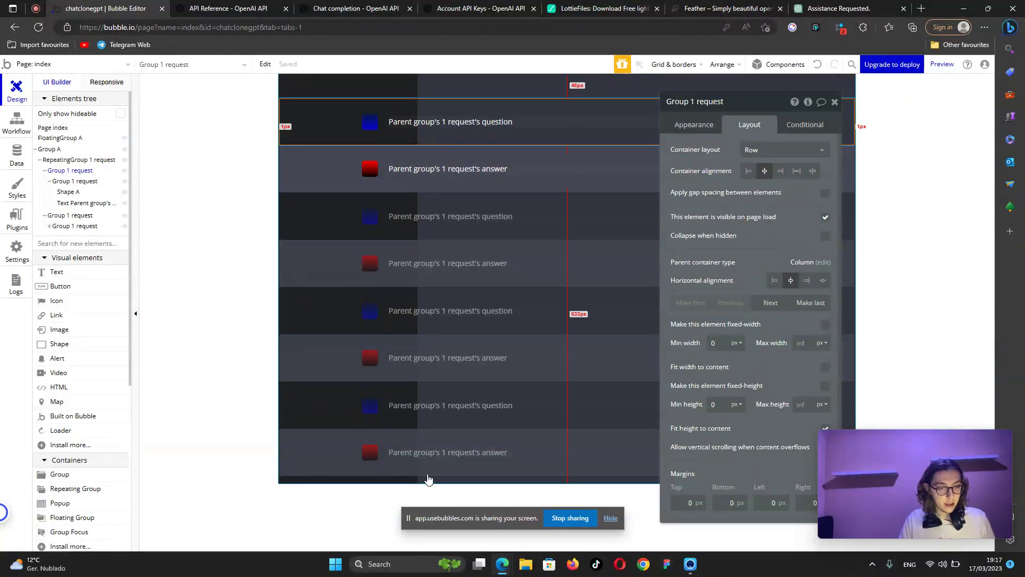
Add a new group inside Group A, place it last after the repeating group and set its height to 40.
{"action": "left_click", "coordinate": [58, 161]}
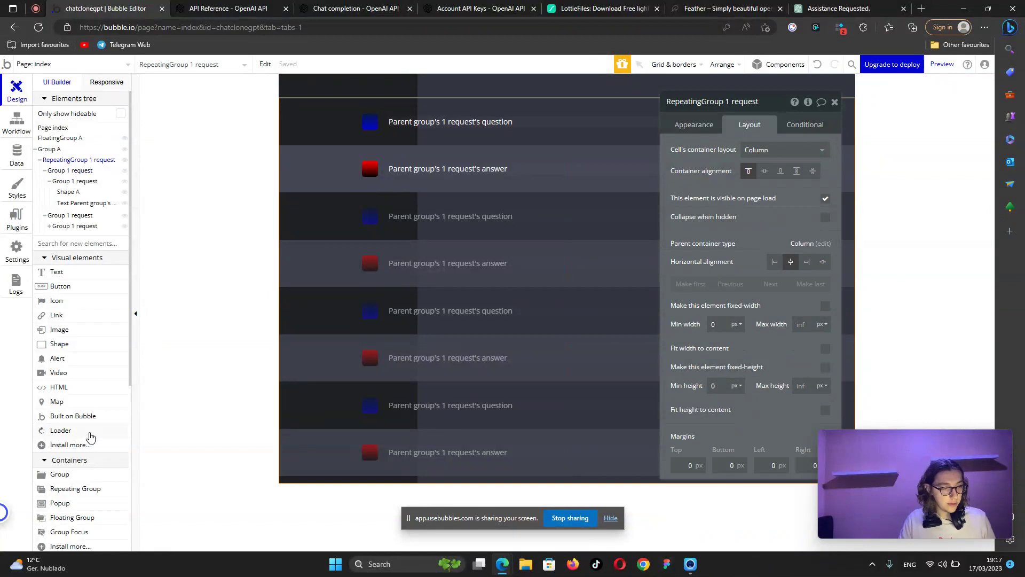
{"action": "left_click", "coordinate": [55, 475]}
{"action": "left_click_drag", "start_coordinate": [470, 92], "coordinate": [552, 98]}
{"action": "left_click_drag", "start_coordinate": [49, 150], "coordinate": [52, 163]}
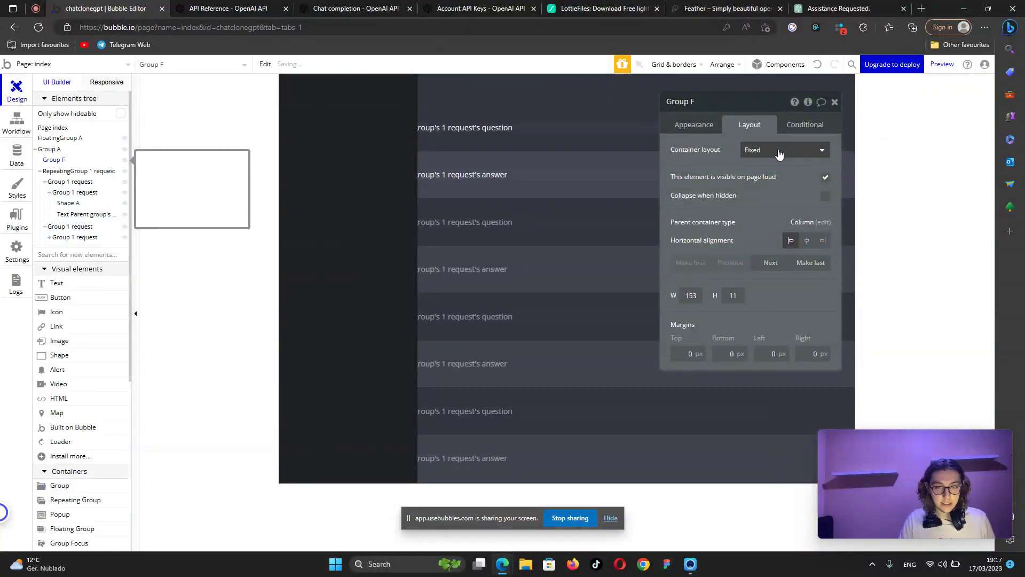
{"action": "left_click", "coordinate": [812, 263]}
{"action": "left_click", "coordinate": [742, 297]}
{"action": "type", "text": "40"}
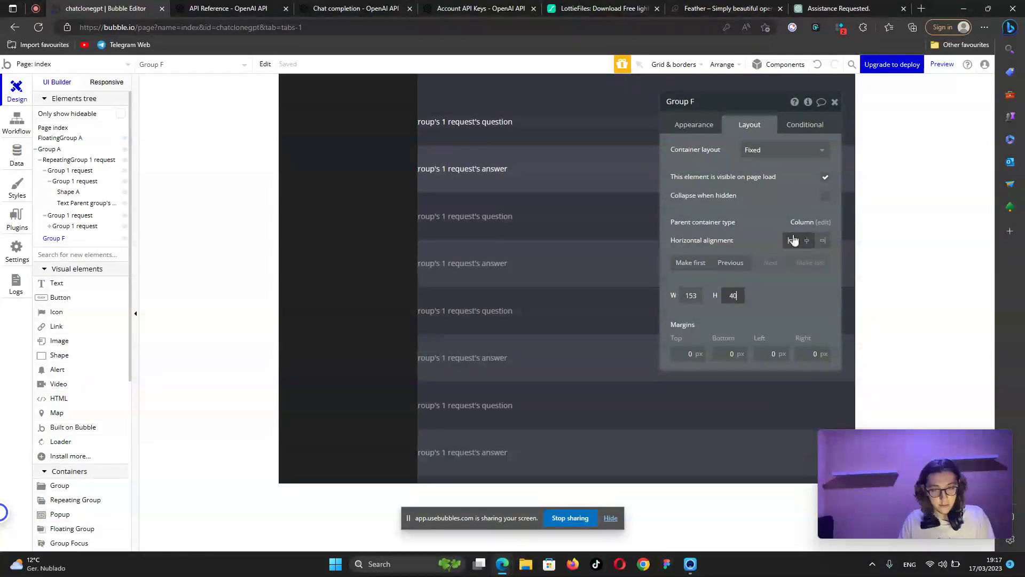
Give the new group a Row container layout, remove its fixed width and set its min width to 0 px.
{"action": "left_click", "coordinate": [767, 149]}
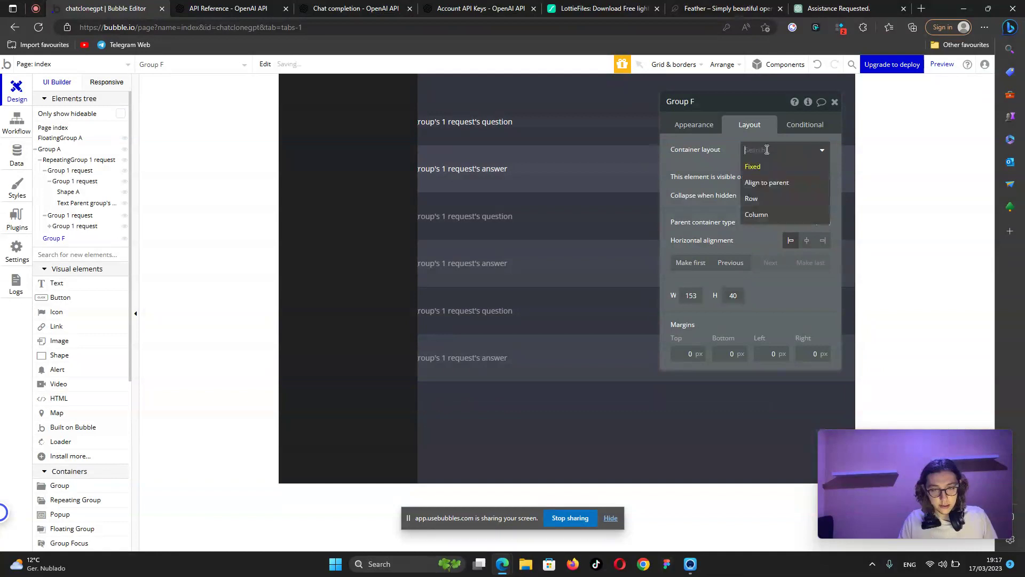
{"action": "left_click", "coordinate": [750, 199]}
{"action": "left_click", "coordinate": [767, 150]}
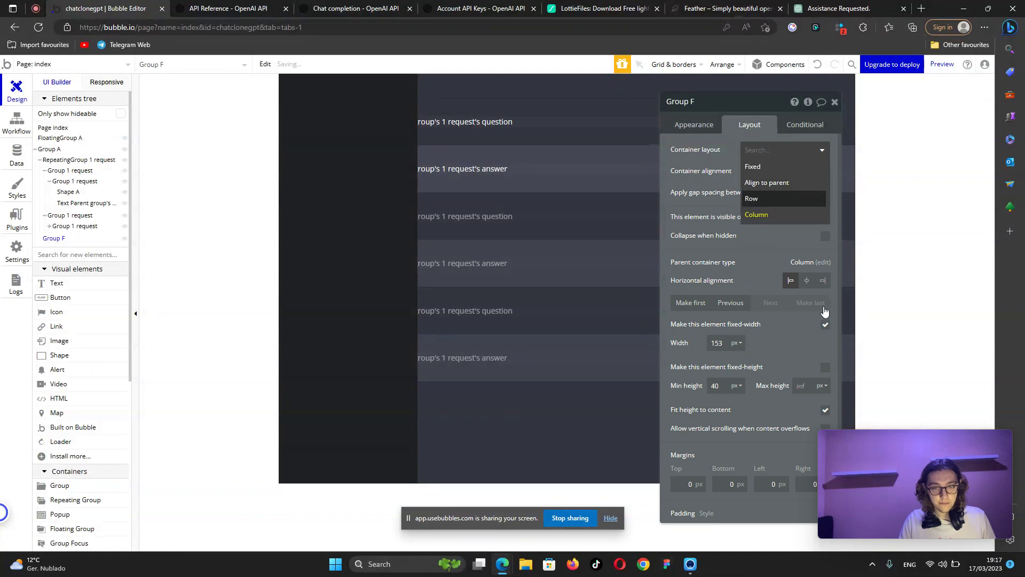
{"action": "left_click", "coordinate": [825, 313]}
{"action": "left_click", "coordinate": [825, 324]}
{"action": "double_click", "coordinate": [721, 344]}
{"action": "type", "text": "0"}
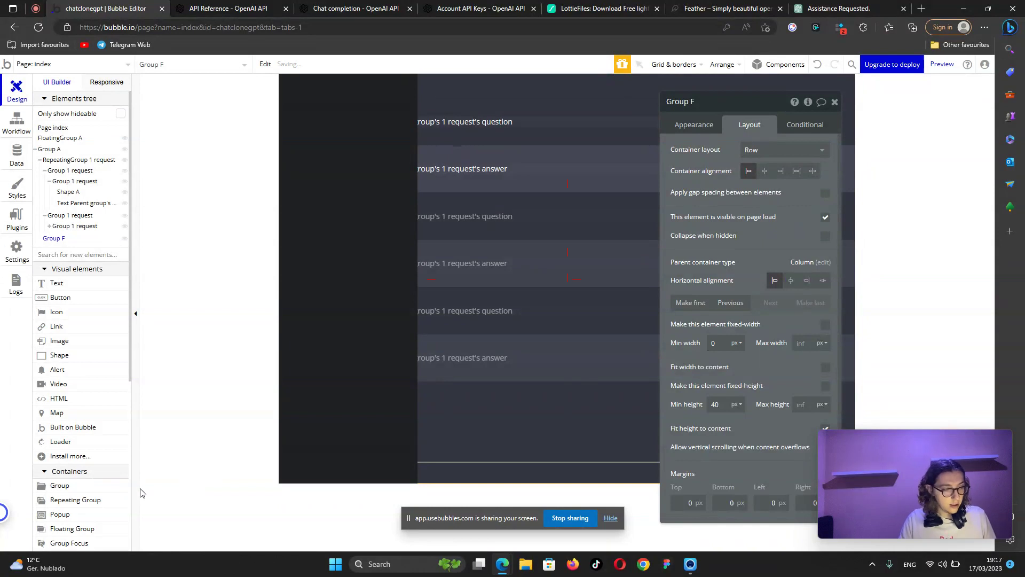
Add a multiline input to the page and nest it inside Group F.
{"action": "scroll", "coordinate": [70, 336], "scroll_direction": "down", "scroll_amount": 4}
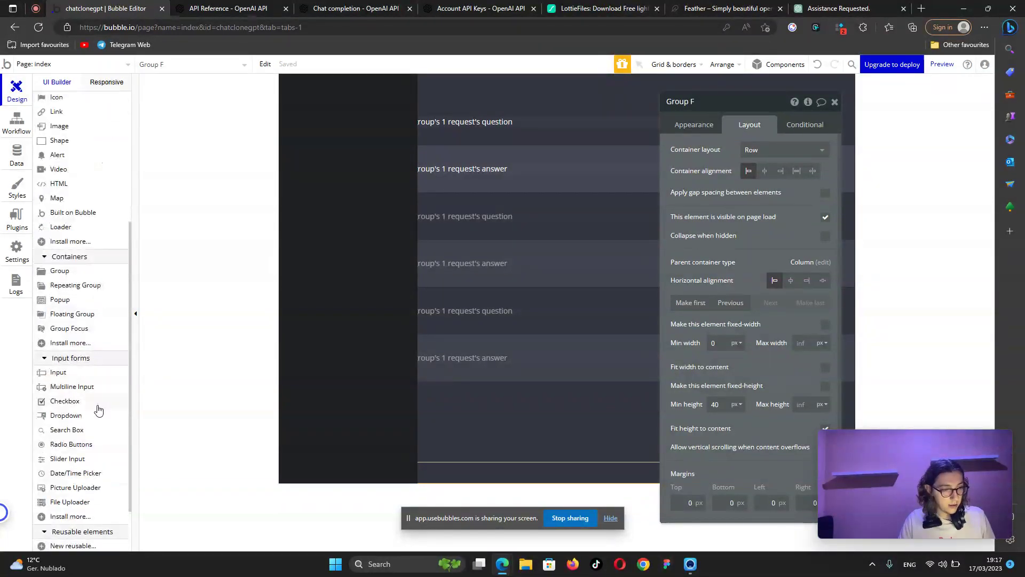
{"action": "left_click", "coordinate": [92, 392]}
{"action": "left_click", "coordinate": [446, 483]}
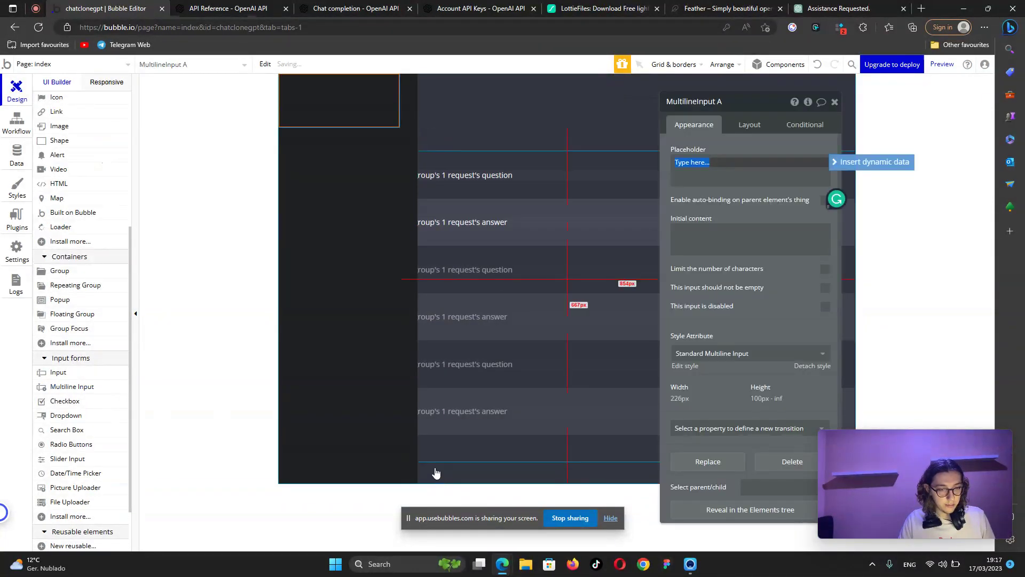
{"action": "scroll", "coordinate": [94, 263], "scroll_direction": "up", "scroll_amount": 4}
{"action": "left_click_drag", "start_coordinate": [59, 152], "coordinate": [63, 251]}
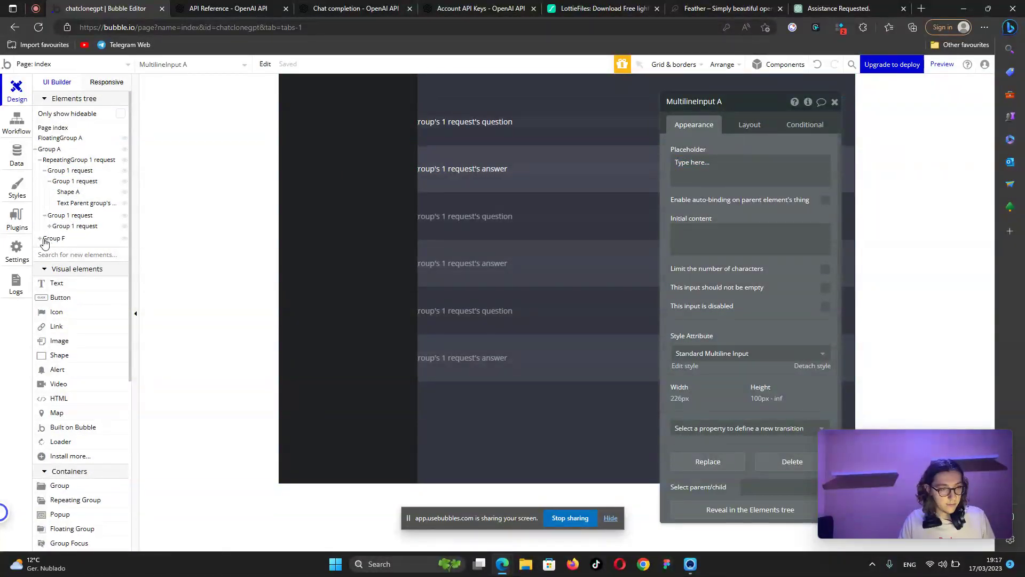
{"action": "left_click", "coordinate": [41, 239]}
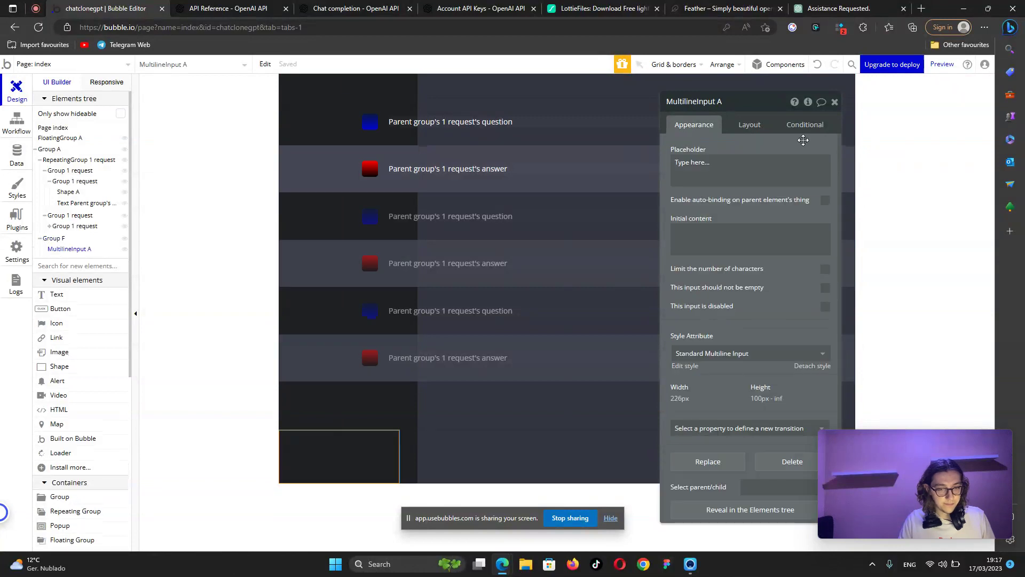
Remove the multiline input's fixed width, center it vertically, and set its min width to 0 px and min height to 40 px.
{"action": "left_click", "coordinate": [750, 124]}
{"action": "left_click", "coordinate": [825, 251]}
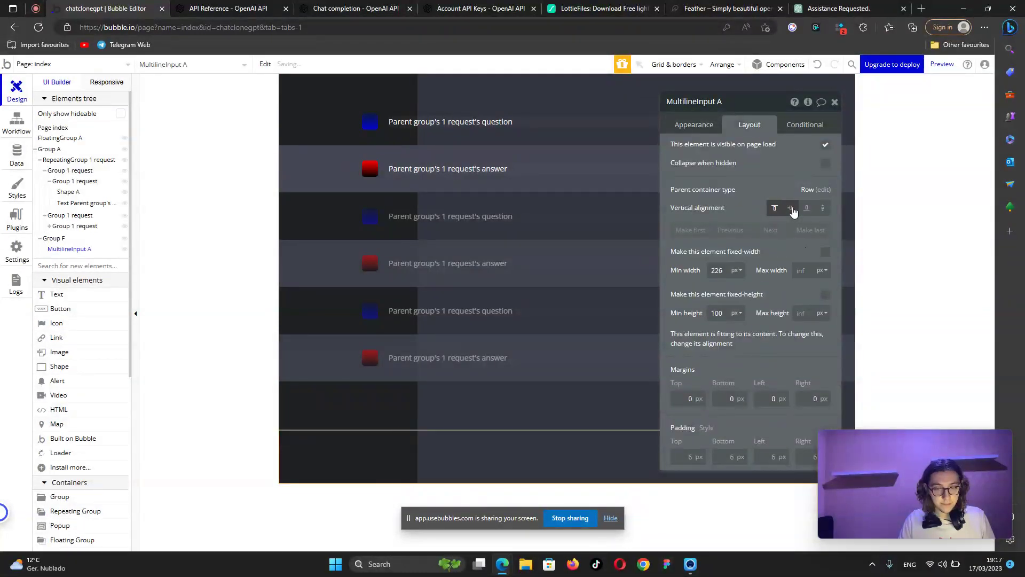
{"action": "left_click", "coordinate": [791, 209]}
{"action": "left_click", "coordinate": [692, 317]}
{"action": "type", "text": "40"}
{"action": "left_click", "coordinate": [786, 293]}
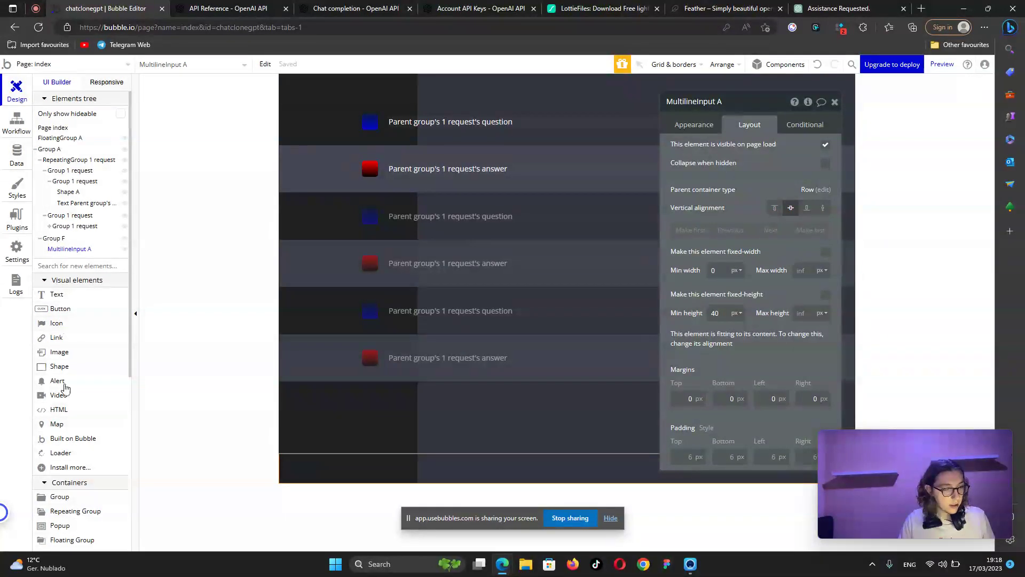
Add an icon element inside Group F and set the group's container alignment to space around.
{"action": "left_click", "coordinate": [71, 328]}
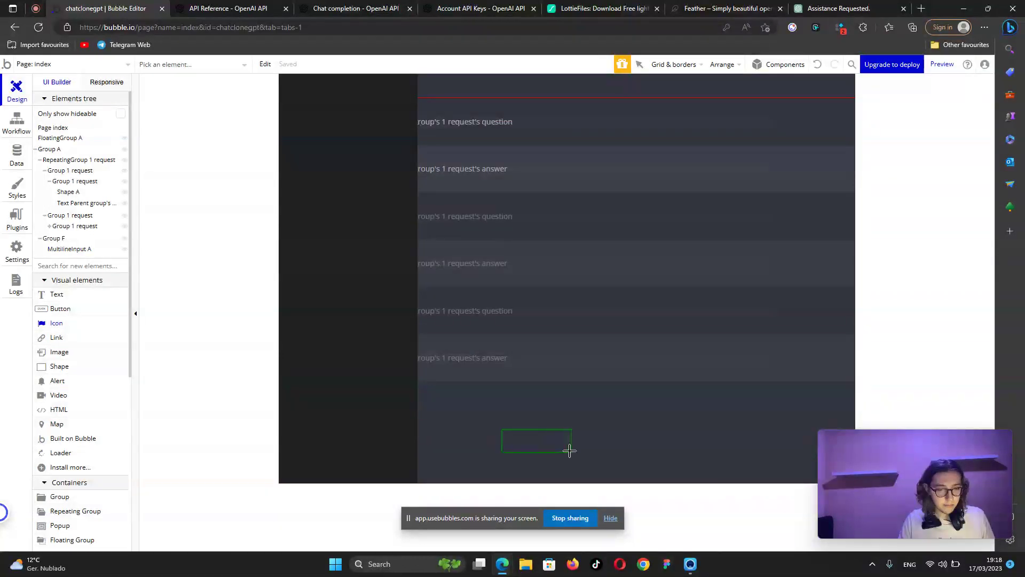
{"action": "left_click_drag", "start_coordinate": [569, 451], "coordinate": [570, 452]}
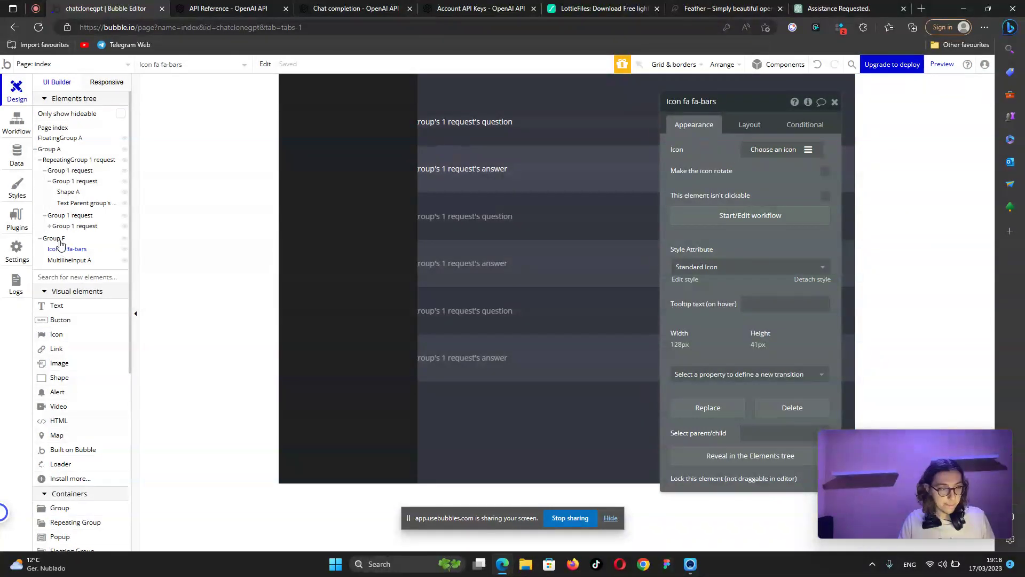
{"action": "left_click", "coordinate": [58, 239]}
{"action": "left_click", "coordinate": [749, 124]}
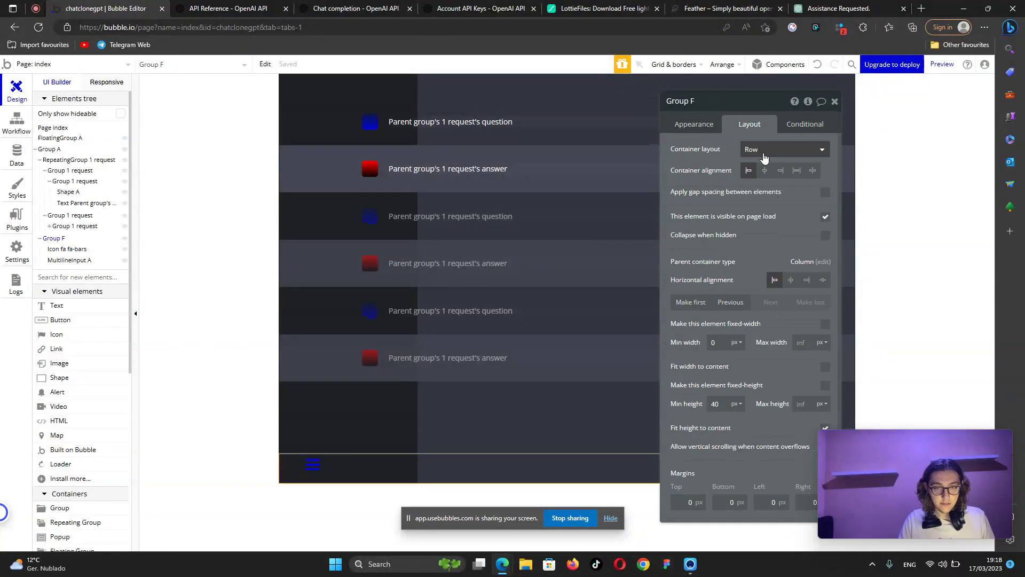
{"action": "left_click", "coordinate": [812, 171]}
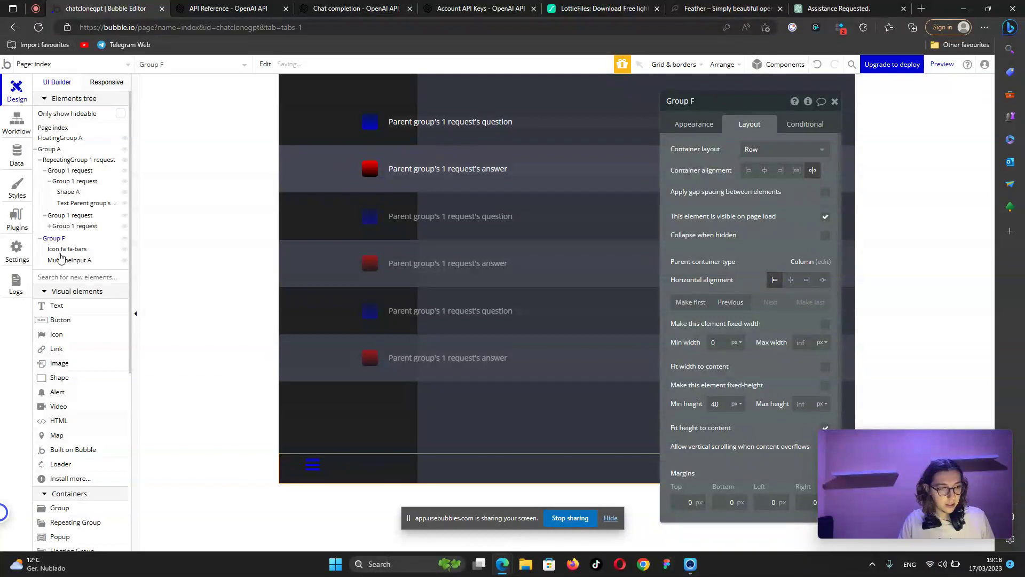
Place the new icon last in Group F, after the multiline input, and center it vertically.
{"action": "left_click", "coordinate": [63, 250]}
{"action": "left_click", "coordinate": [817, 230]}
{"action": "left_click", "coordinate": [807, 211]}
Inspect the send icon's dimensions on the ChatGPT page and set the Bubble icon's width and height to 16 px.
{"action": "left_click", "coordinate": [841, 9]}
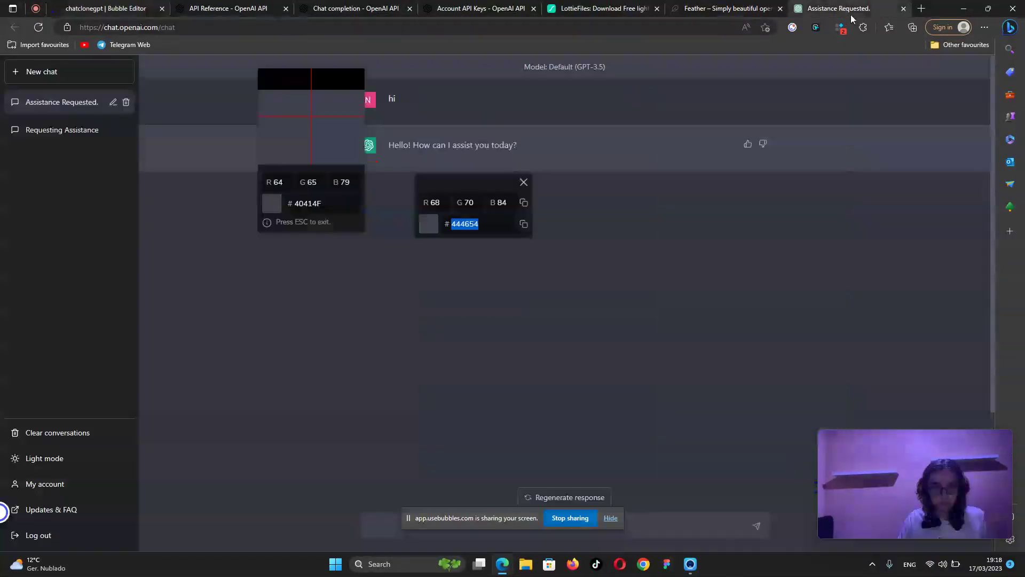
{"action": "left_click", "coordinate": [817, 28]}
{"action": "left_click", "coordinate": [740, 90]}
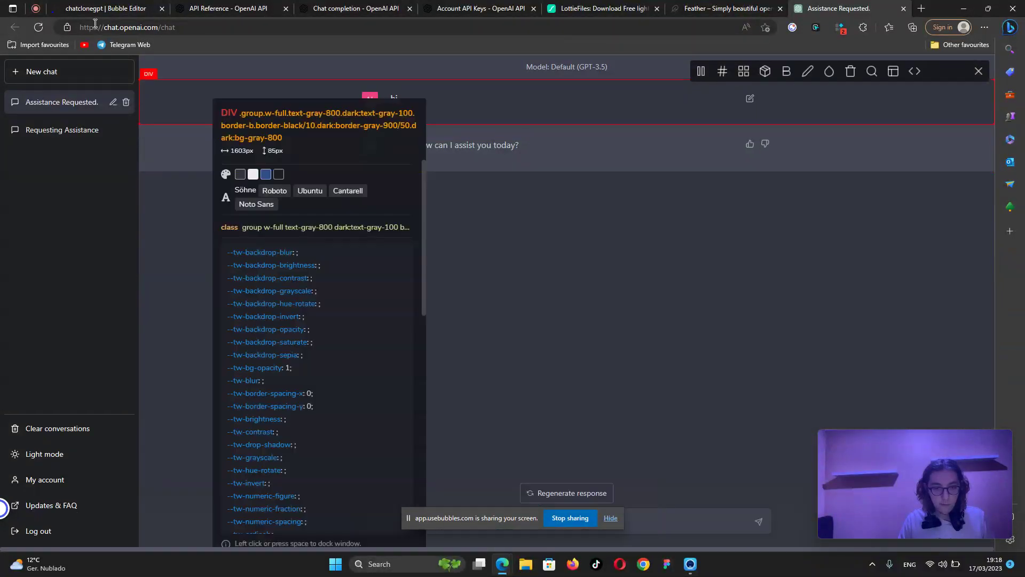
{"action": "left_click", "coordinate": [109, 6]}
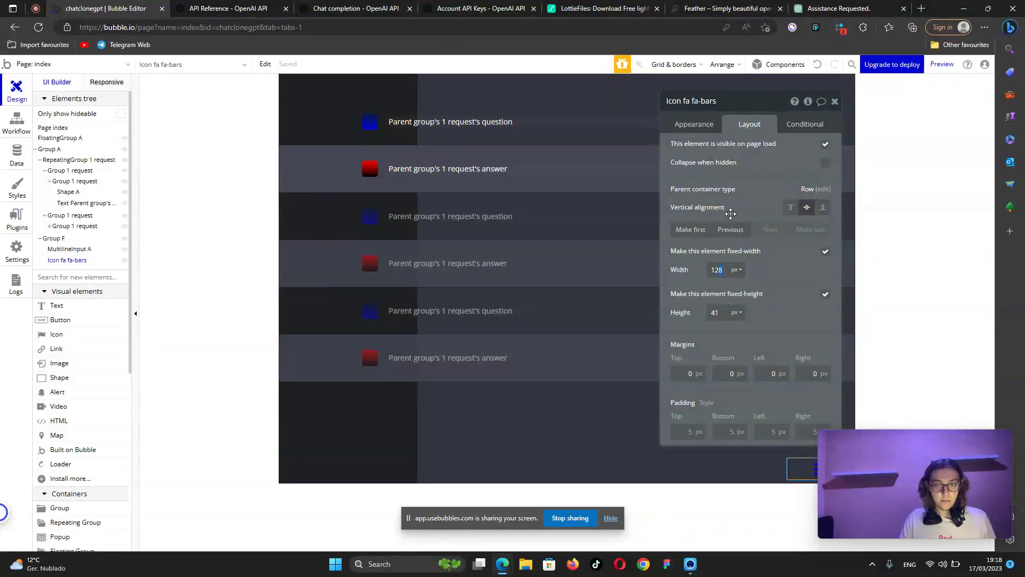
{"action": "left_click", "coordinate": [881, 8]}
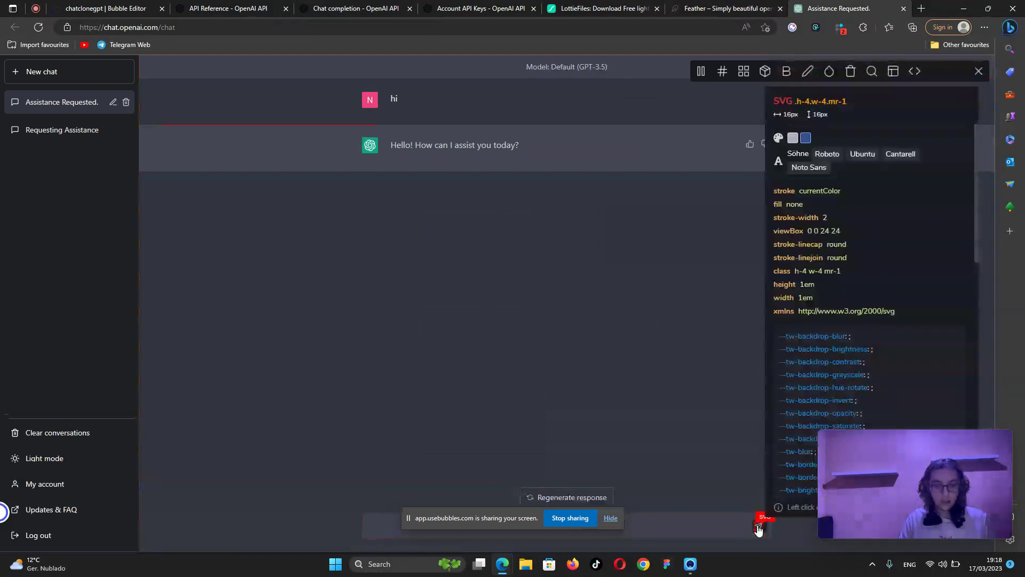
{"action": "left_click", "coordinate": [104, 8]}
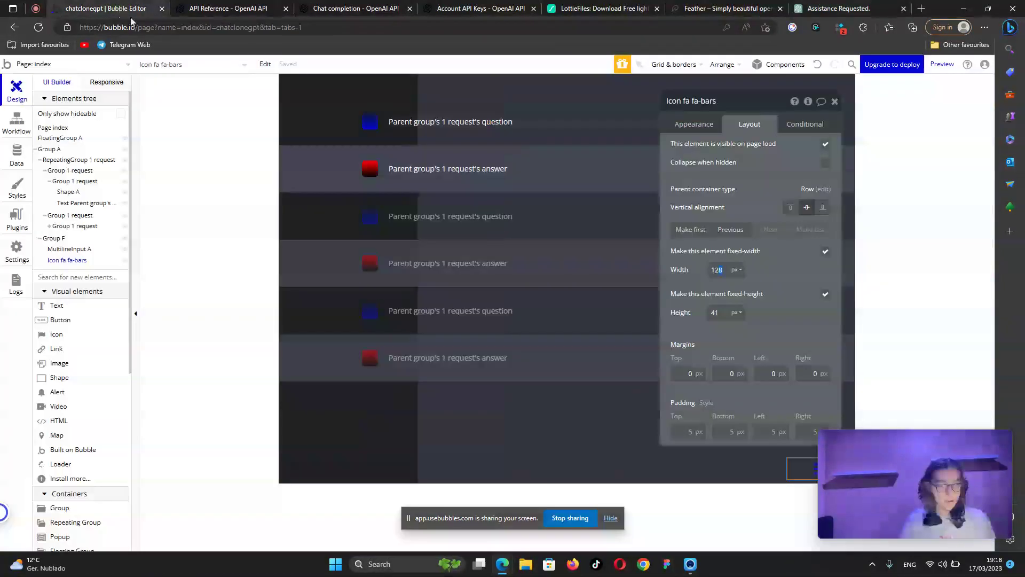
{"action": "double_click", "coordinate": [714, 270]}
{"action": "type", "text": "16"}
{"action": "key", "text": "Tab"}
{"action": "type", "text": "16"}
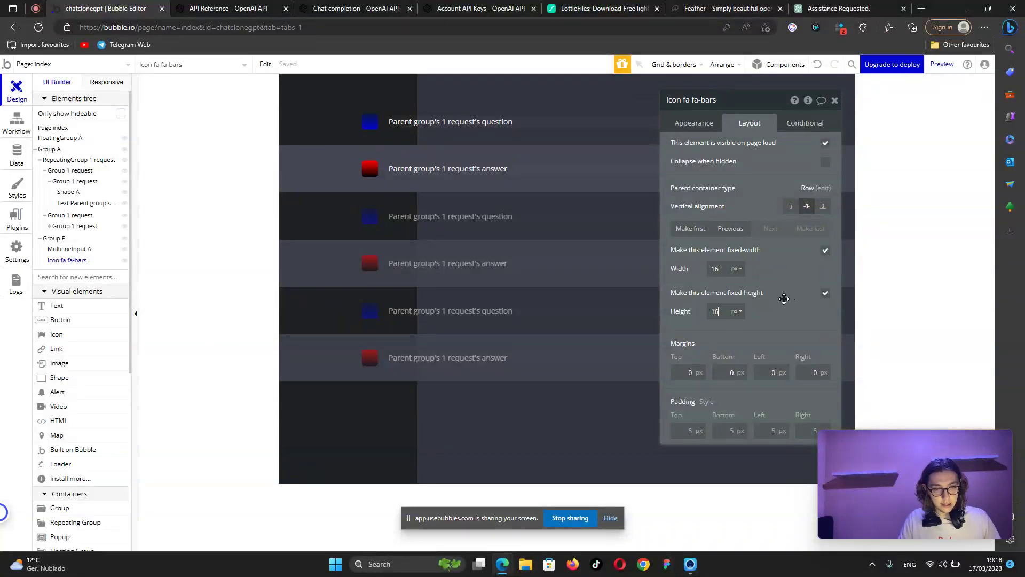
Change the icon to the outlined paper-plane send icon, searching for "se", and compare it with the ChatGPT page.
{"action": "left_click", "coordinate": [706, 128]}
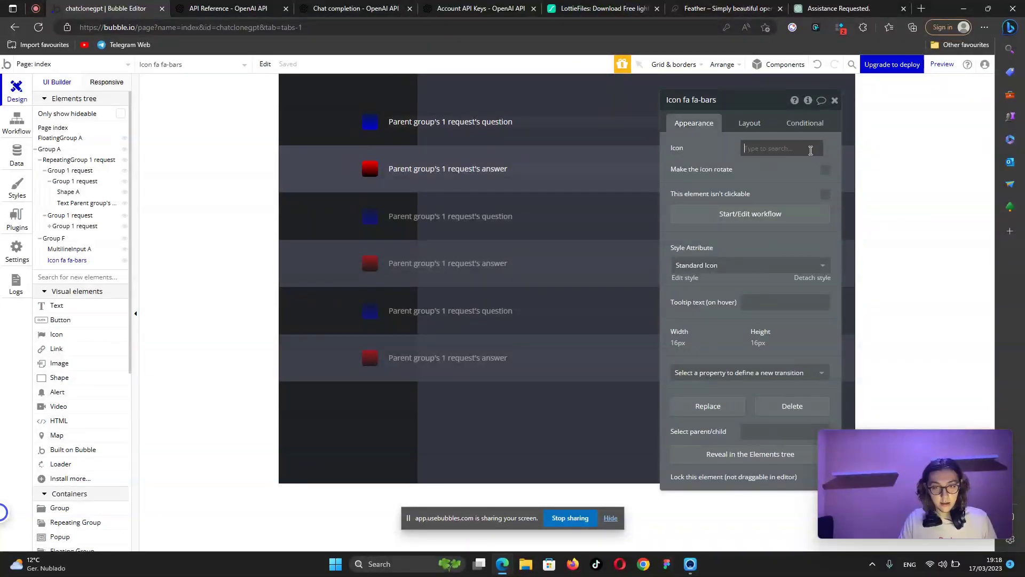
{"action": "type", "text": "se"}
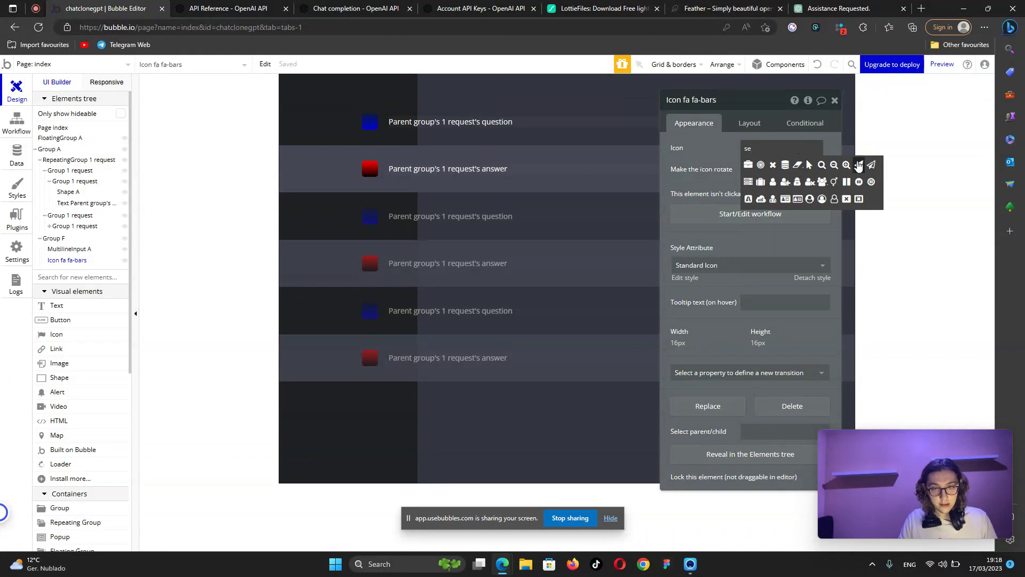
{"action": "left_click", "coordinate": [858, 165]}
{"action": "left_click", "coordinate": [833, 7]}
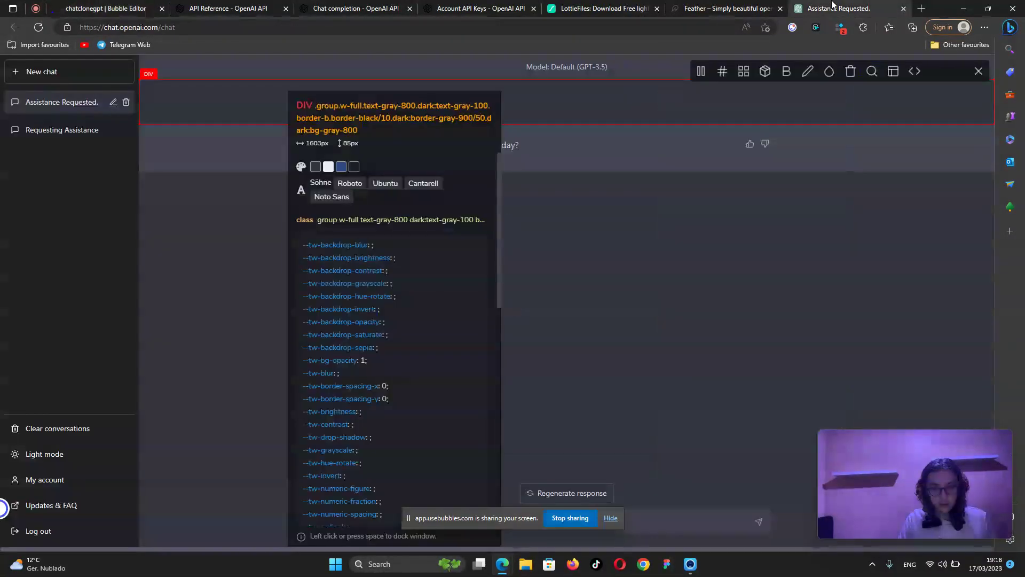
{"action": "left_click", "coordinate": [106, 8]}
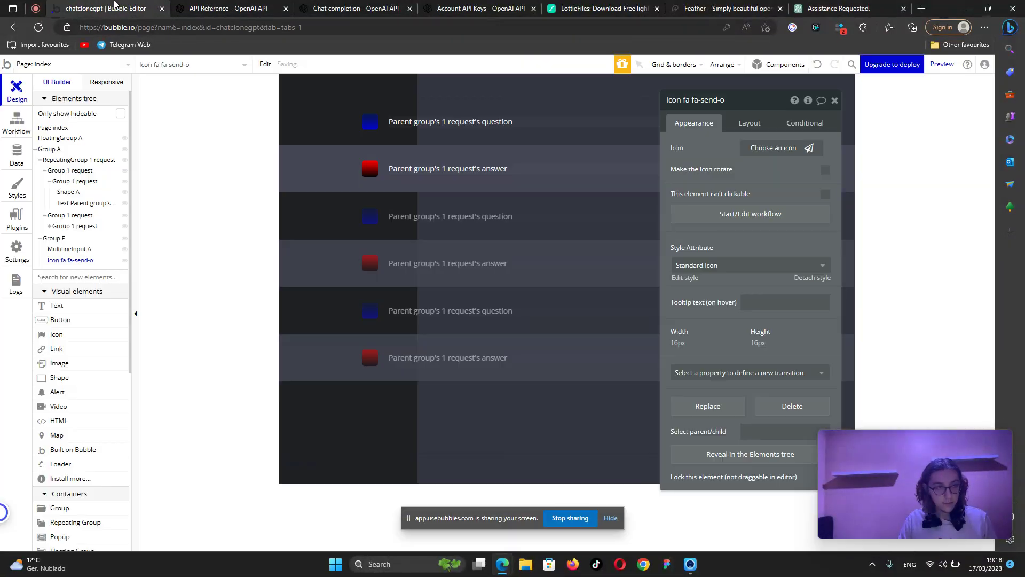
Detach the send icon's style and set its icon color to white, #FFFFFF.
{"action": "left_click", "coordinate": [807, 278]}
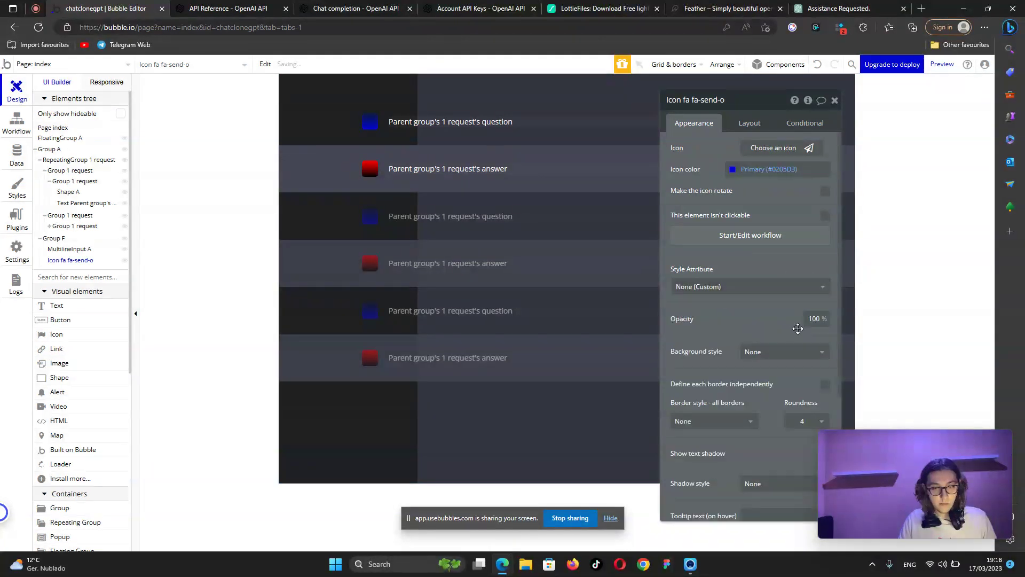
{"action": "left_click", "coordinate": [769, 169]}
{"action": "left_click", "coordinate": [726, 179]}
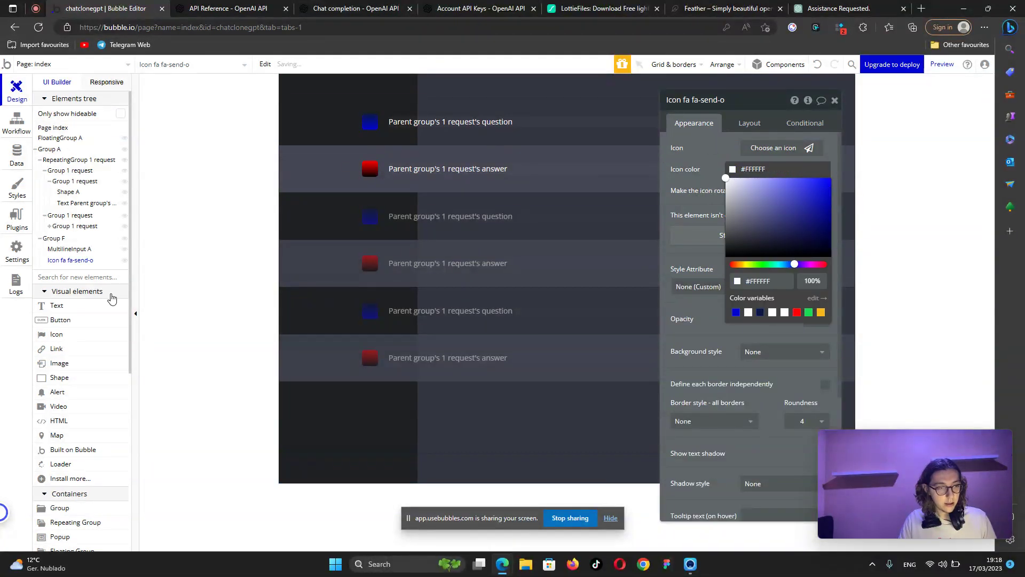
Group the send icon in an Align-to-Parent container.
{"action": "left_click_drag", "start_coordinate": [713, 351], "coordinate": [515, 283]}
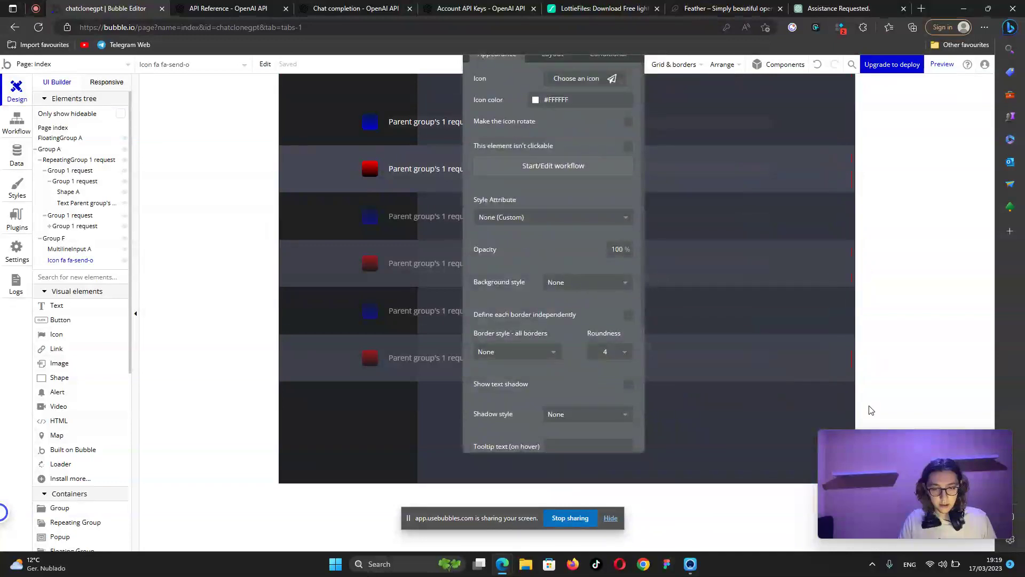
{"action": "left_click_drag", "start_coordinate": [892, 447], "coordinate": [935, 281]}
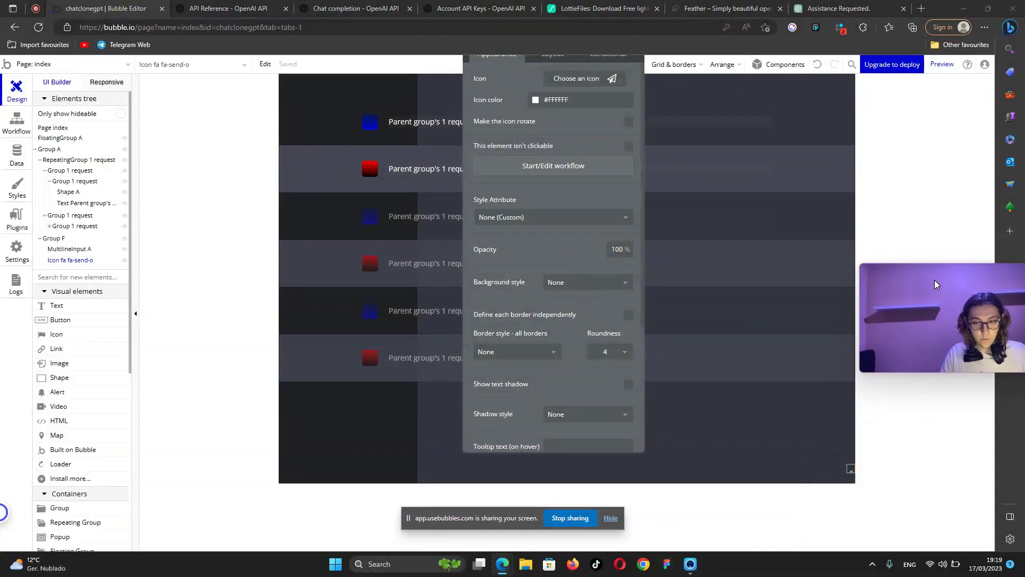
{"action": "right_click", "coordinate": [851, 472]}
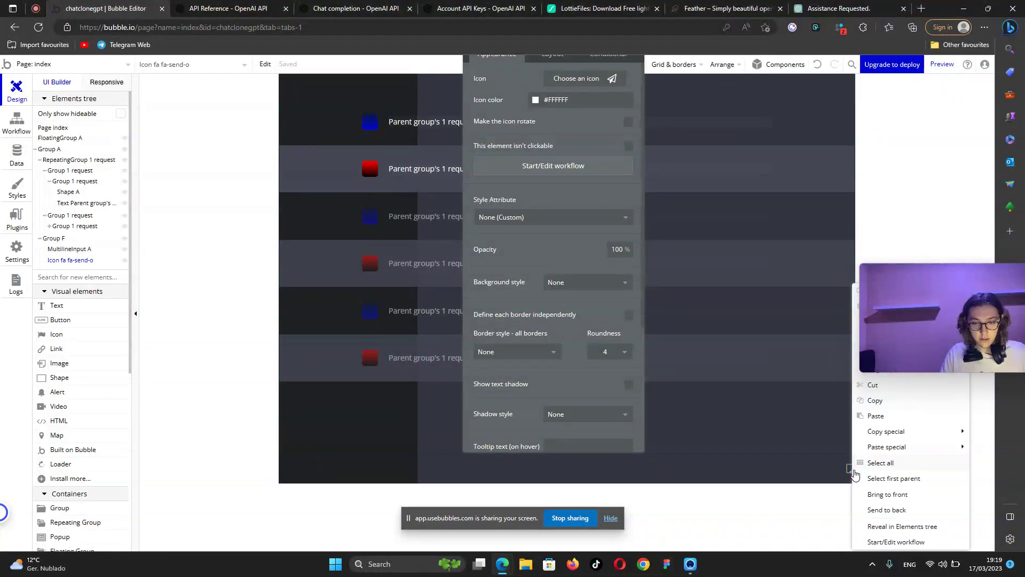
{"action": "left_click_drag", "start_coordinate": [927, 280], "coordinate": [927, 62]}
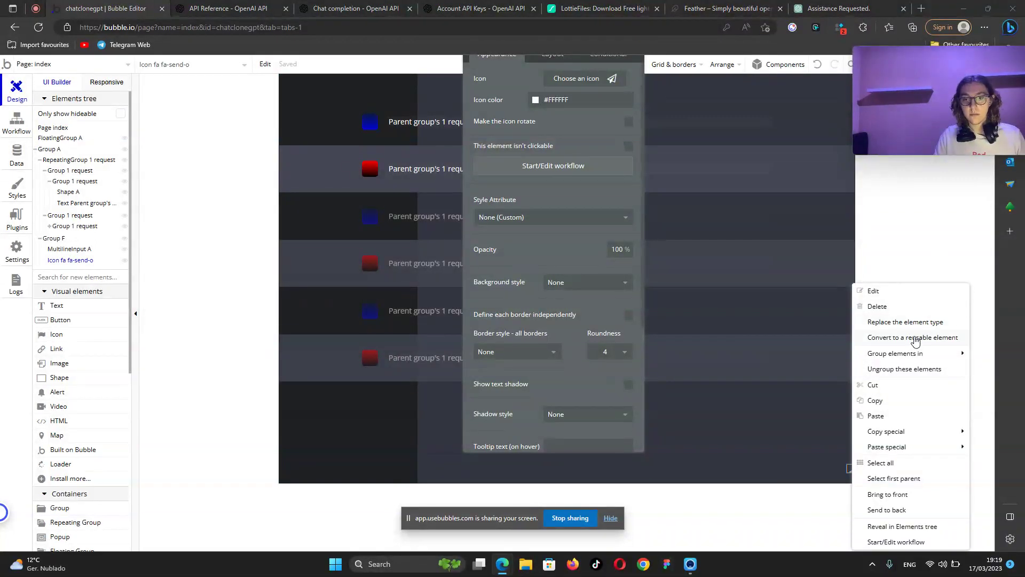
{"action": "mouse_move", "coordinate": [917, 356]}
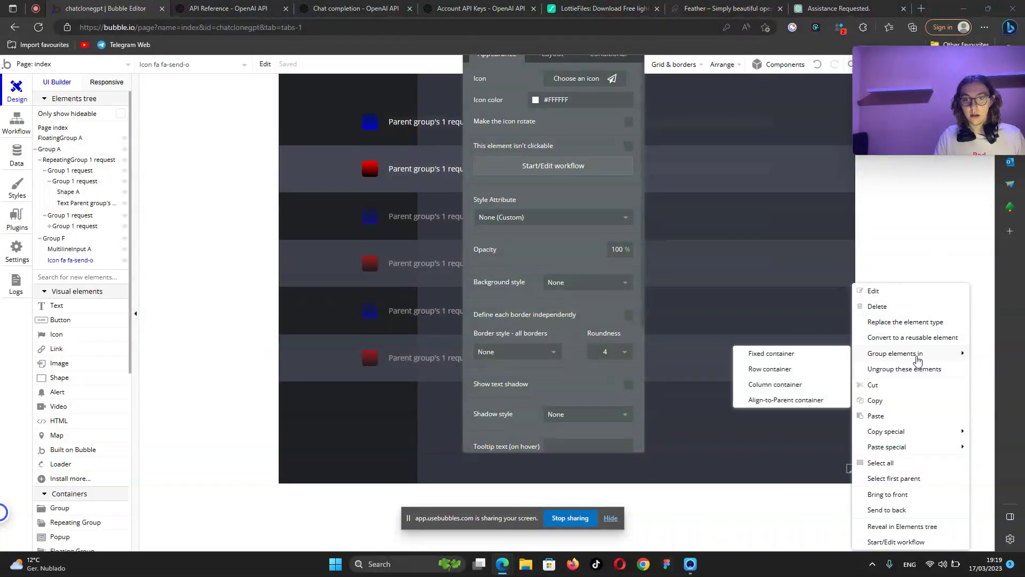
{"action": "left_click", "coordinate": [803, 401]}
Inspect ChatGPT's send button size and give the icon's new group a fixed width and fixed height of 28 px.
{"action": "left_click", "coordinate": [551, 89]}
{"action": "left_click", "coordinate": [839, 8]}
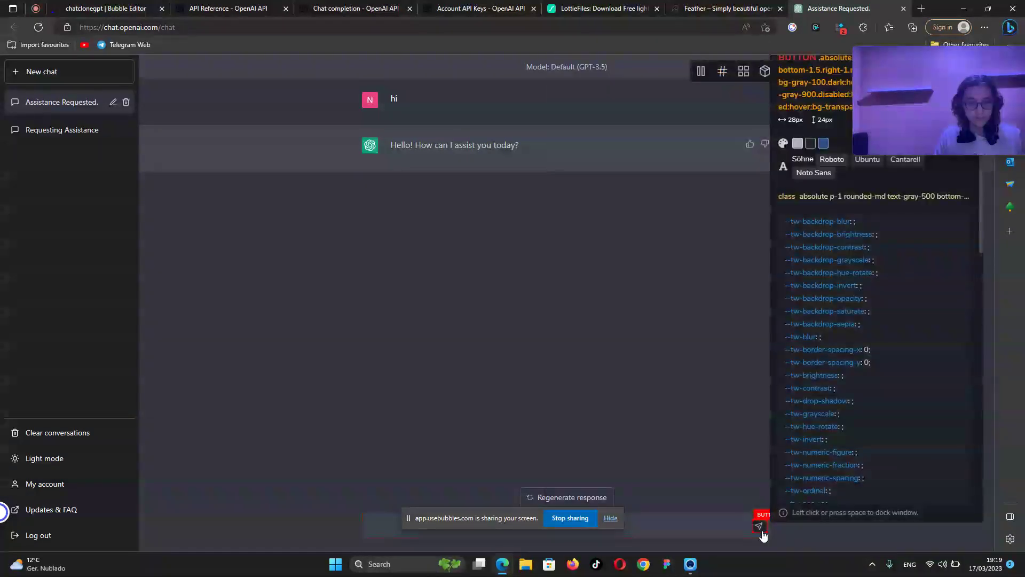
{"action": "key", "text": "ctrl+Tab"}
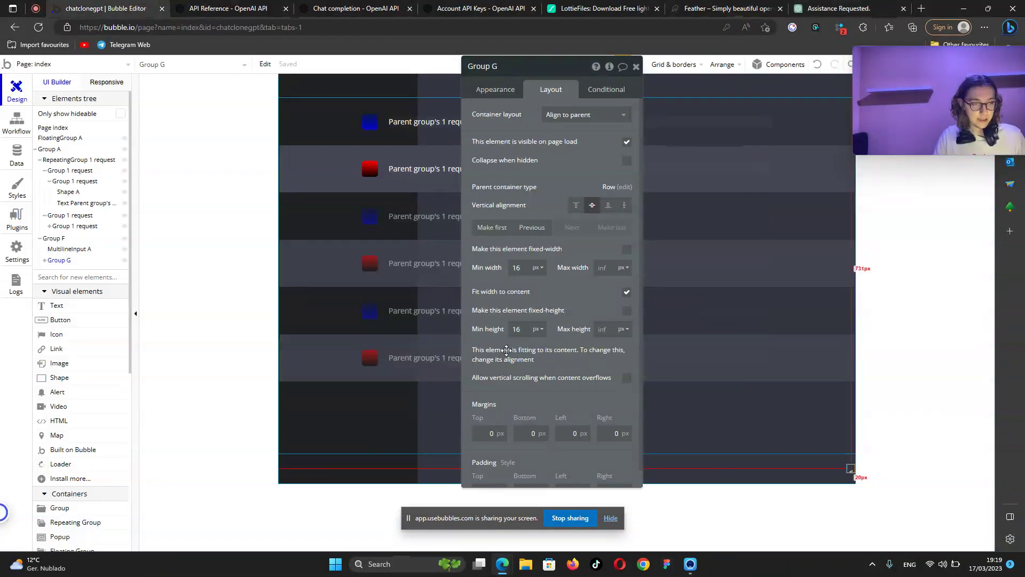
{"action": "double_click", "coordinate": [516, 267]}
{"action": "type", "text": "2"}
{"action": "left_click", "coordinate": [515, 332]}
{"action": "key", "text": "ctrl+a"}
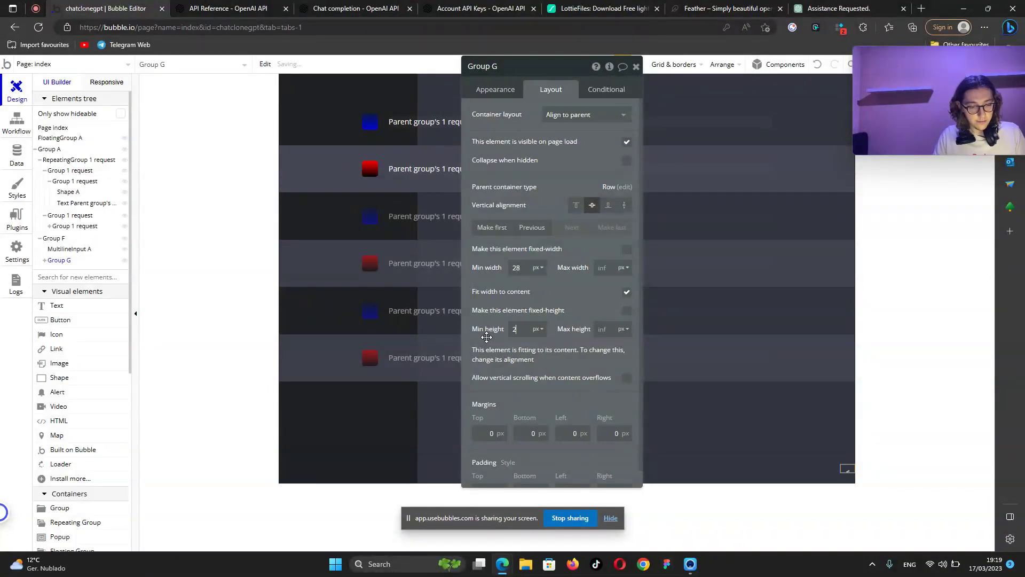
{"action": "left_click", "coordinate": [627, 249]}
{"action": "left_click", "coordinate": [626, 294]}
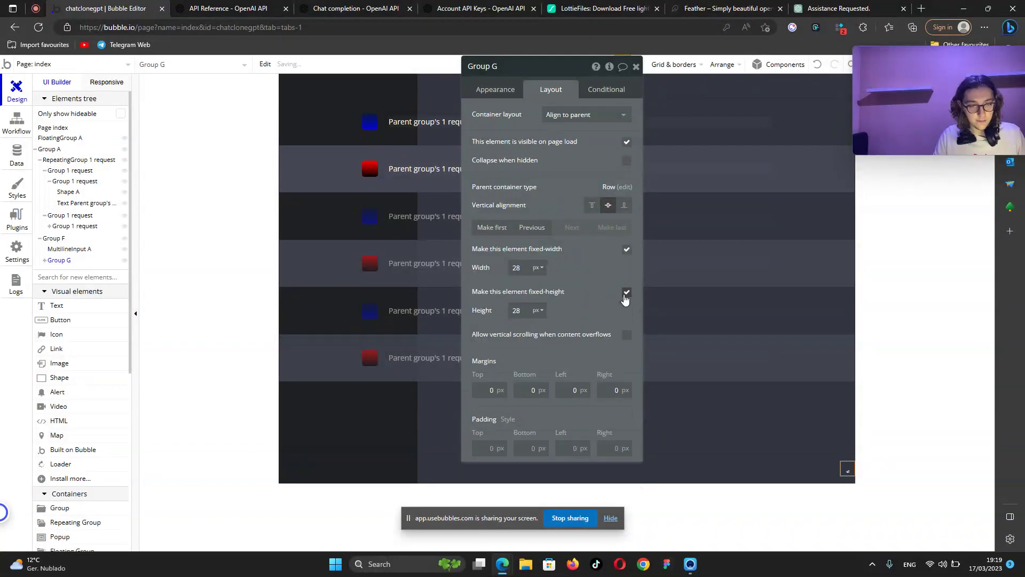
Examine the appearance and layout settings of the send icon inside Group G, and how it sits beside the multiline input.
{"action": "left_click", "coordinate": [46, 261]}
{"action": "left_click", "coordinate": [68, 272]}
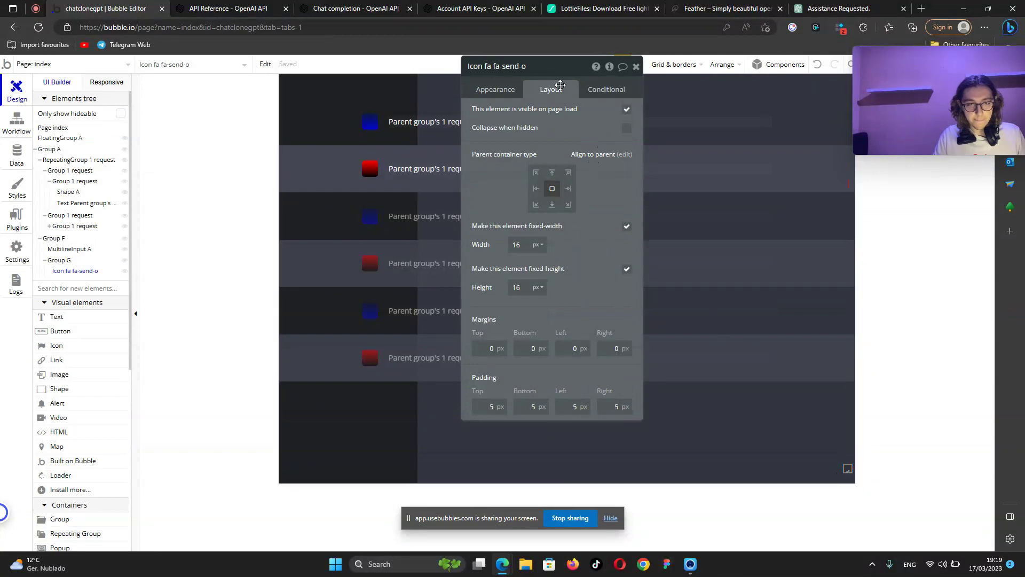
{"action": "left_click", "coordinate": [493, 82]}
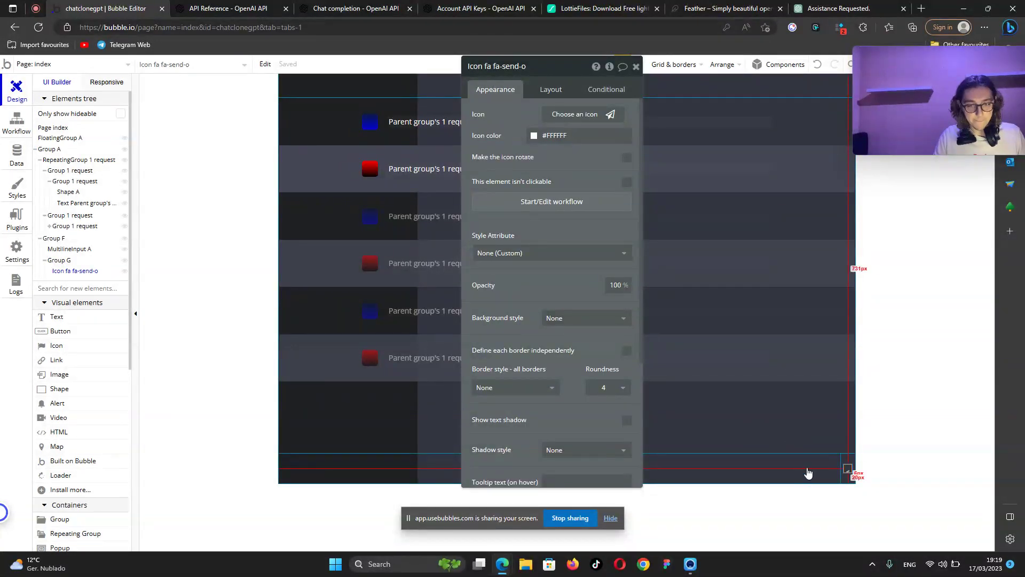
{"action": "left_click", "coordinate": [62, 250]}
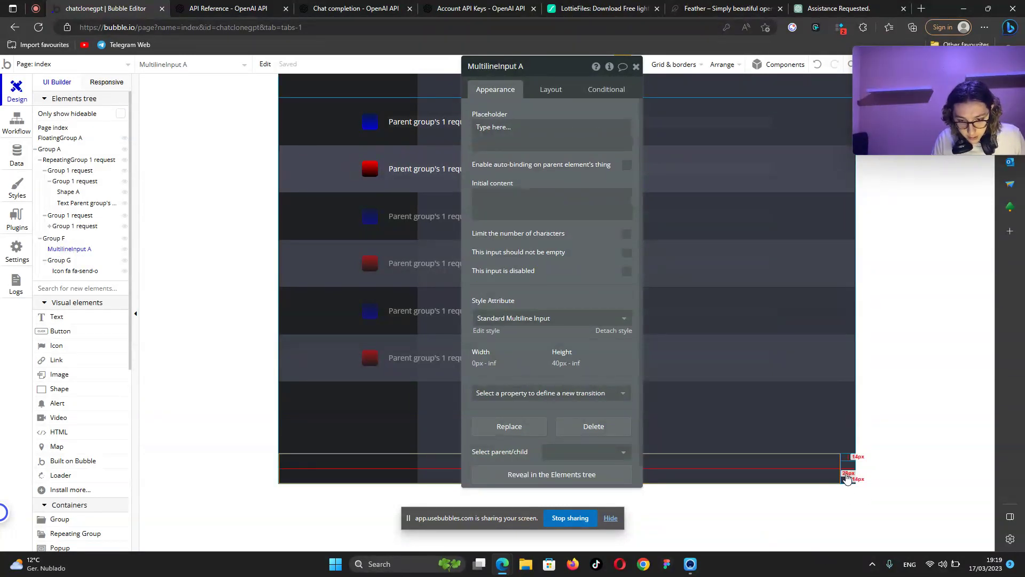
{"action": "left_click", "coordinate": [848, 468]}
{"action": "left_click", "coordinate": [847, 470]}
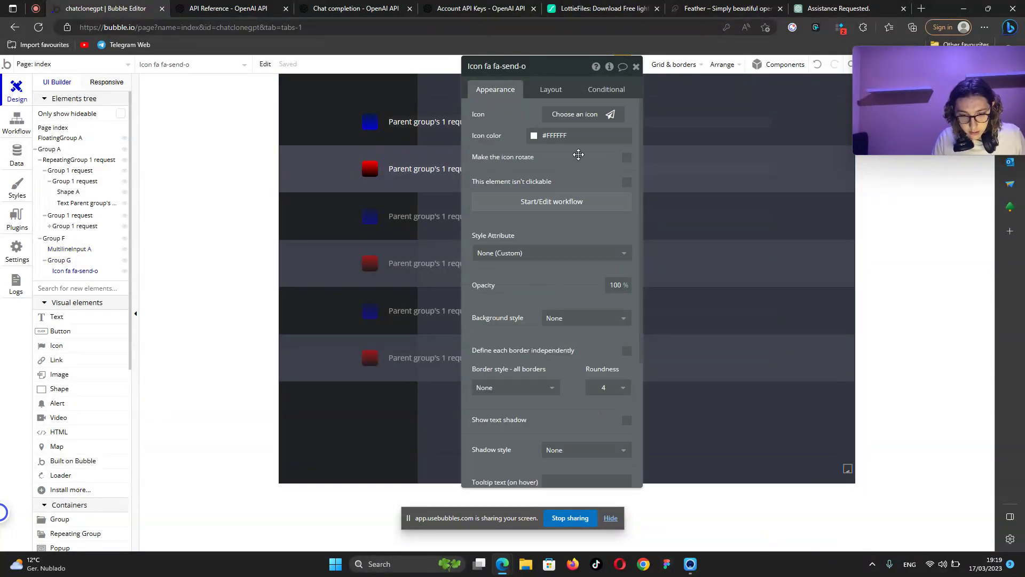
{"action": "left_click", "coordinate": [552, 85]}
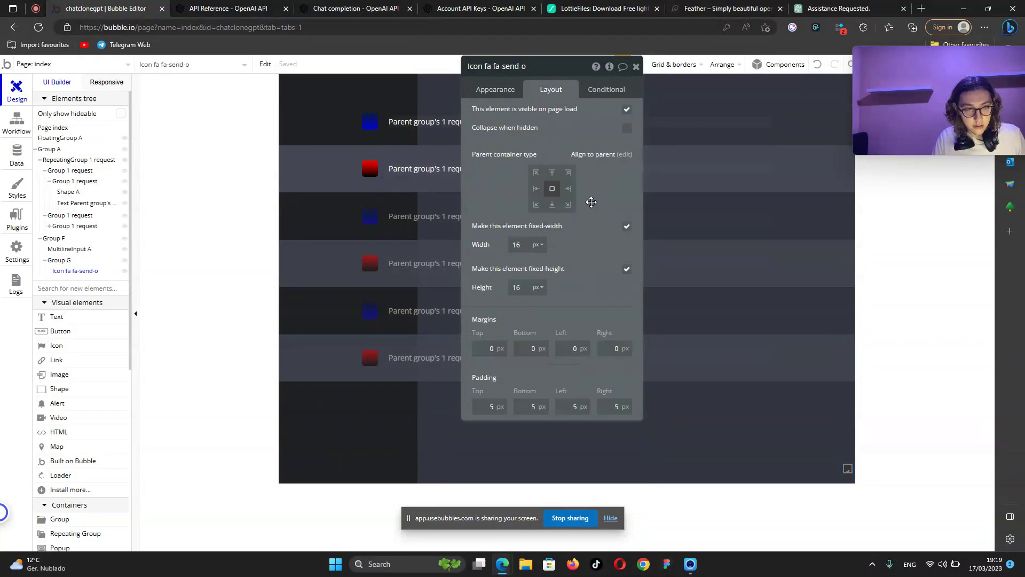
{"action": "left_click", "coordinate": [499, 90]}
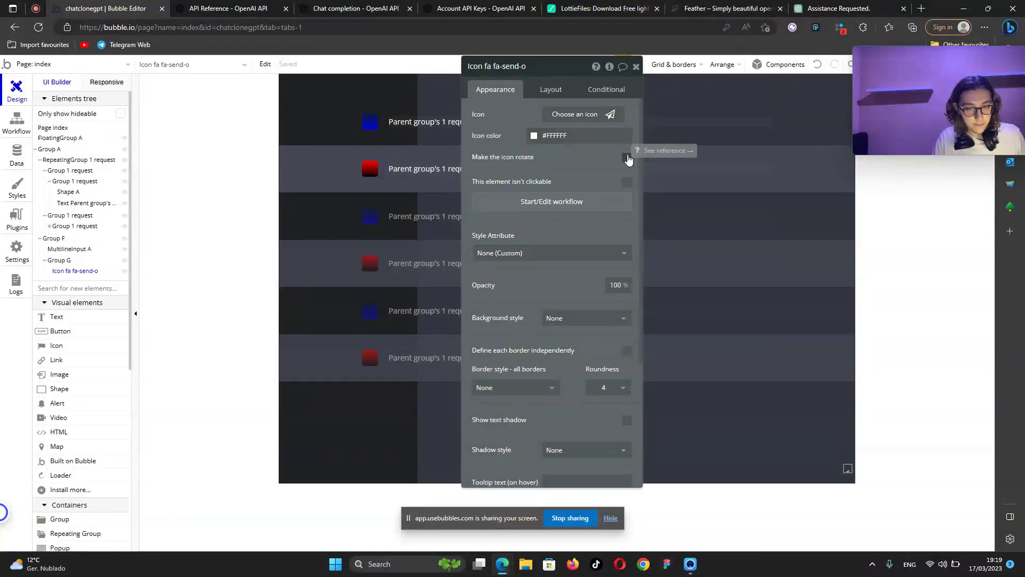
Enlarge the send icon inside Group G, setting its width to 24 px and increasing its height as well.
{"action": "left_click", "coordinate": [551, 89]}
{"action": "double_click", "coordinate": [517, 245]}
{"action": "type", "text": "24"}
{"action": "left_click_drag", "start_coordinate": [566, 263], "coordinate": [566, 264]}
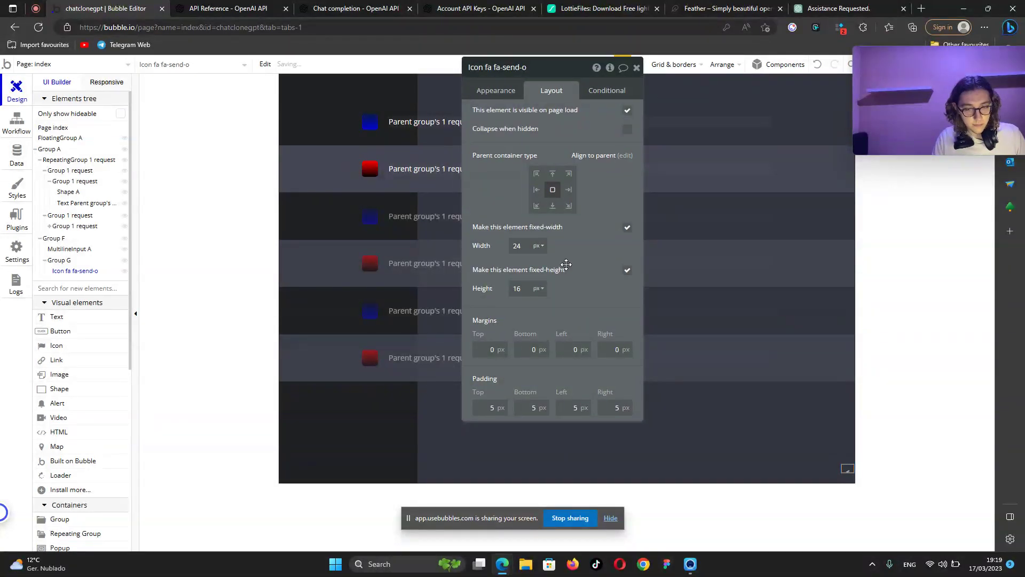
{"action": "double_click", "coordinate": [517, 288]}
Detach Group G from its style and give it a flat background in the Text colour (#091747) with a roundness of 10.
{"action": "left_click", "coordinate": [63, 262]}
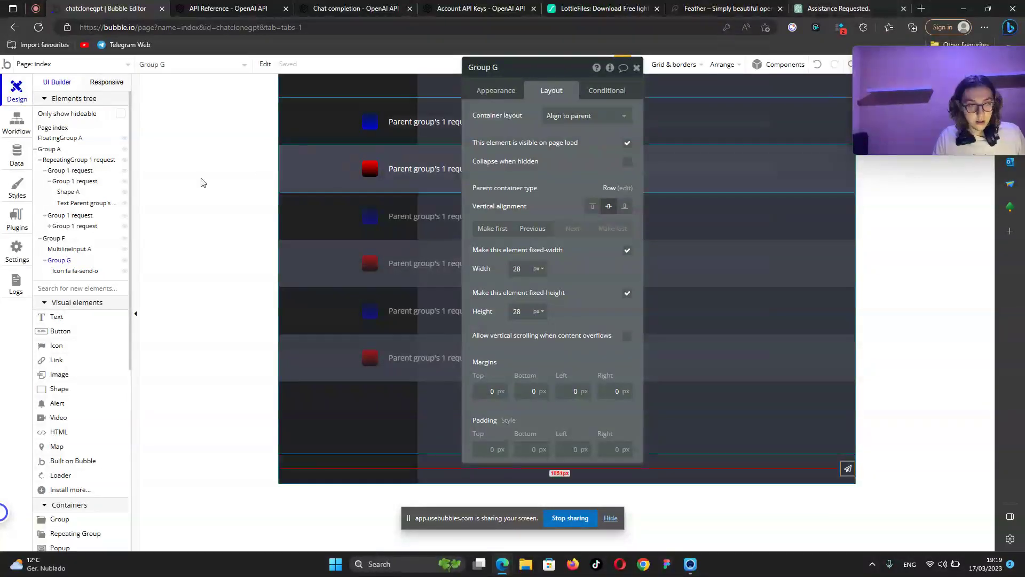
{"action": "left_click", "coordinate": [501, 92]}
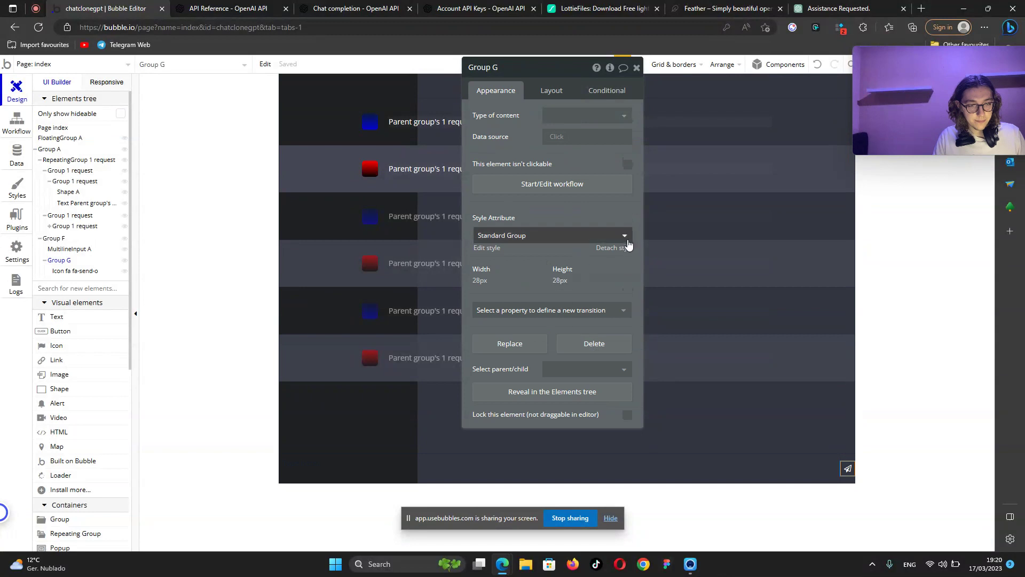
{"action": "left_click", "coordinate": [614, 248]}
{"action": "left_click", "coordinate": [572, 300]}
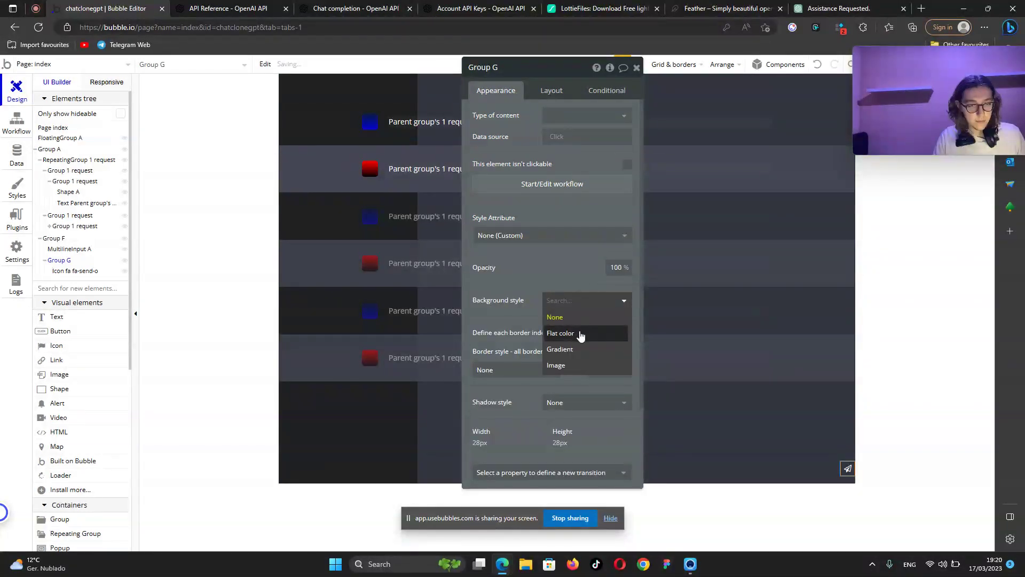
{"action": "left_click", "coordinate": [582, 333]}
{"action": "left_click", "coordinate": [554, 325]}
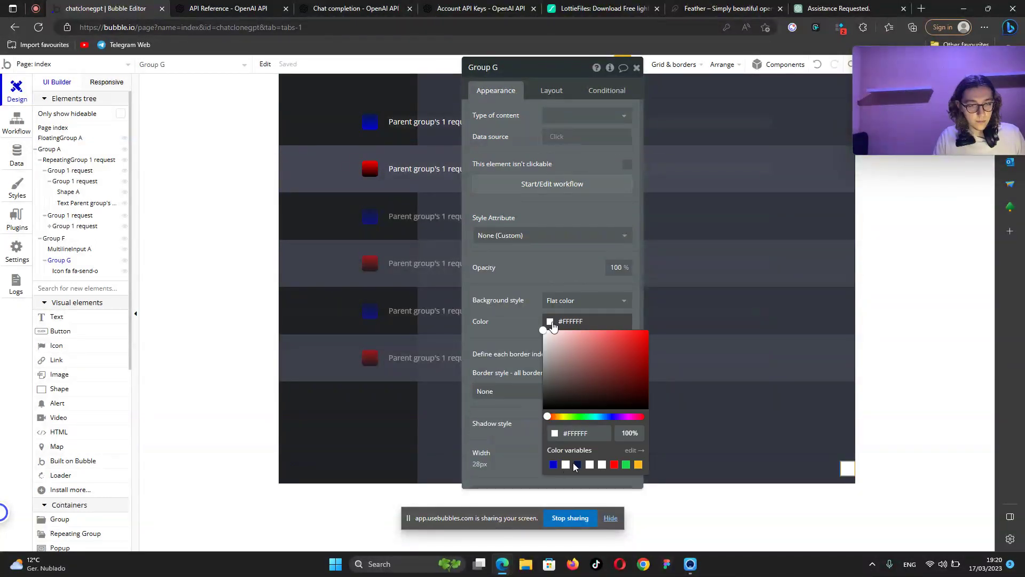
{"action": "left_click", "coordinate": [576, 464]}
{"action": "left_click", "coordinate": [624, 392]}
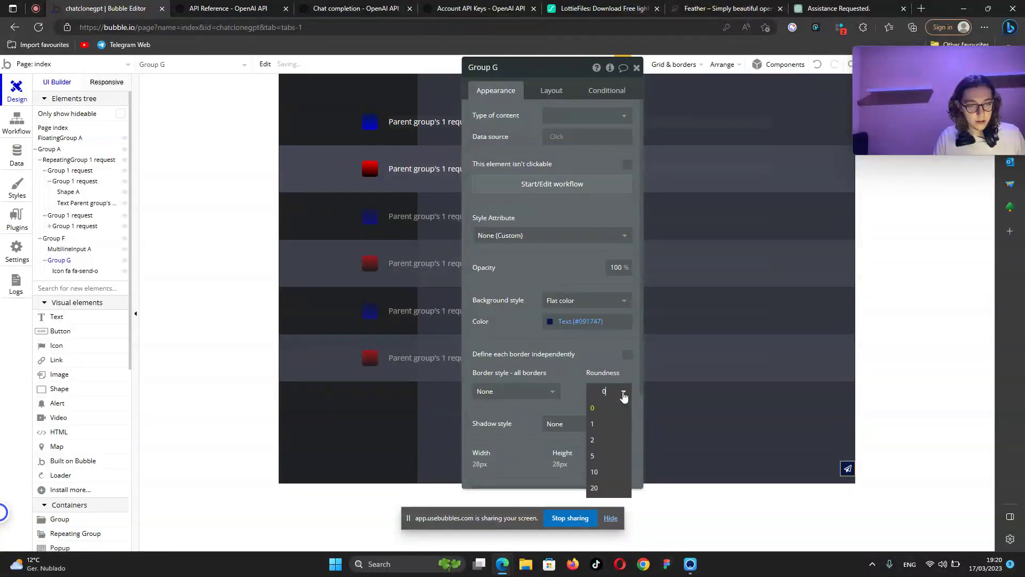
{"action": "left_click", "coordinate": [595, 471]}
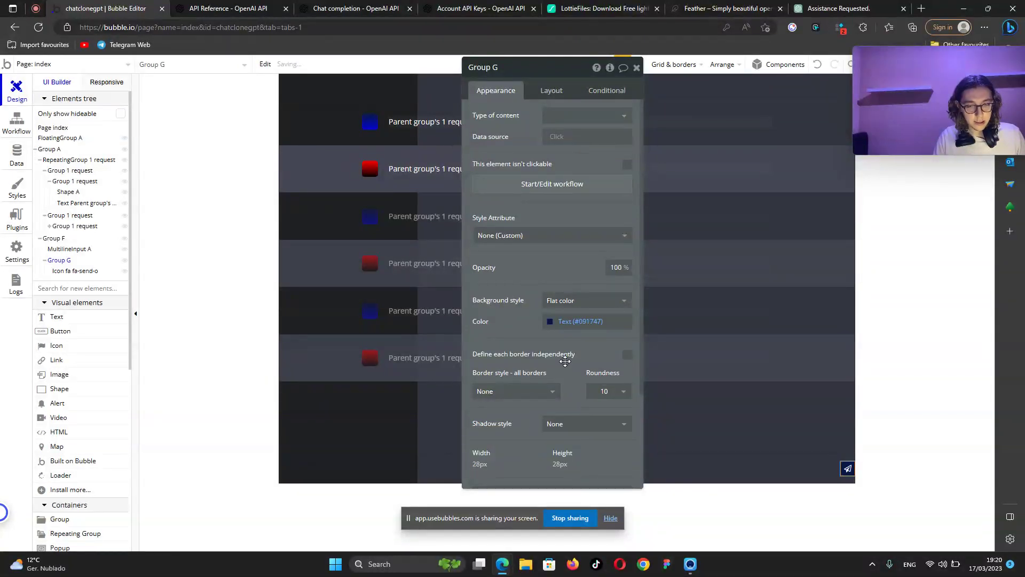
Sample the background colour of ChatGPT's message box with the Color Eyedropper and copy its hex code 40414F.
{"action": "left_click", "coordinate": [838, 6]}
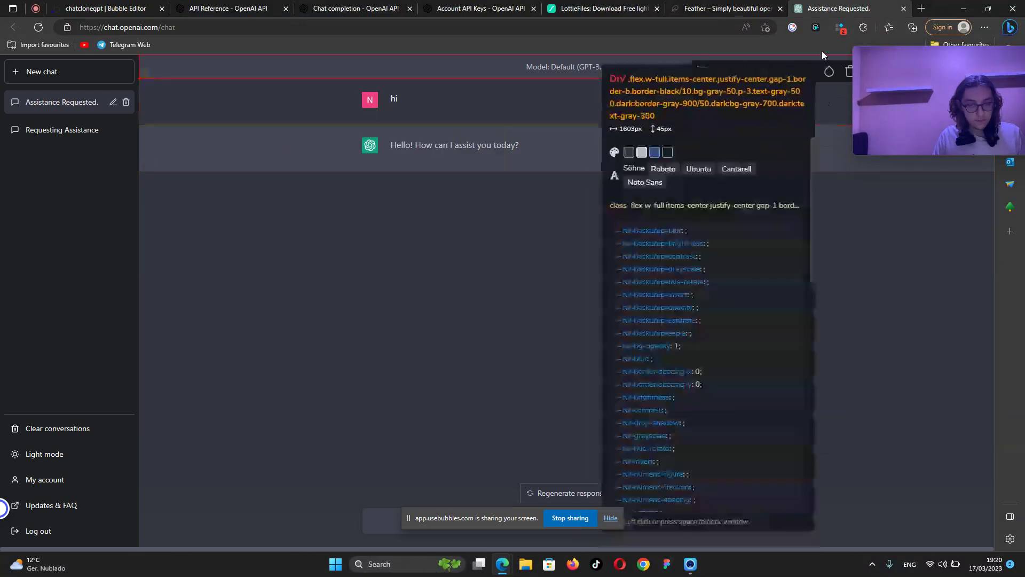
{"action": "left_click_drag", "start_coordinate": [979, 65], "coordinate": [984, 203]}
{"action": "left_click", "coordinate": [984, 71]}
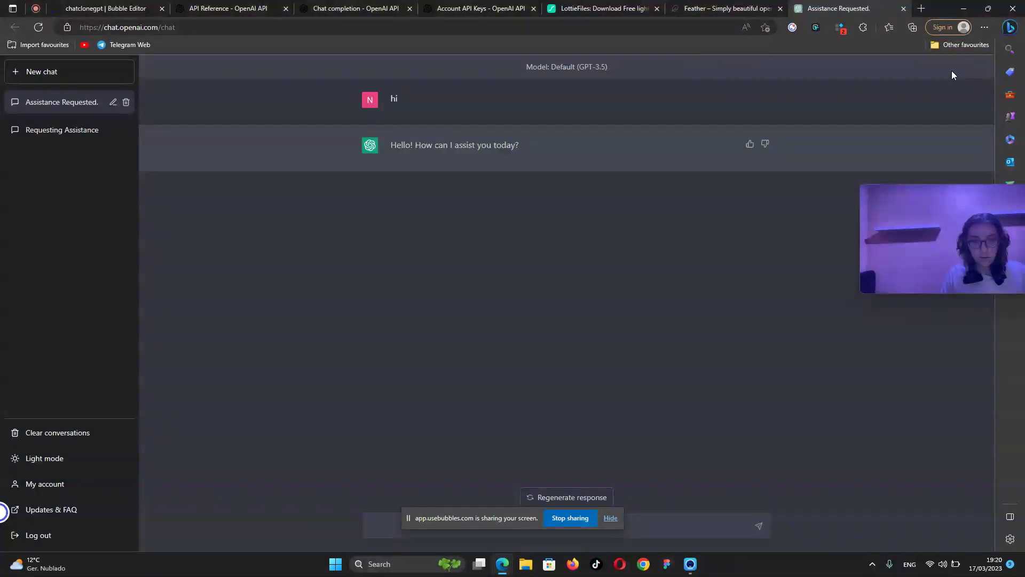
{"action": "left_click", "coordinate": [815, 28]}
{"action": "left_click", "coordinate": [712, 107]}
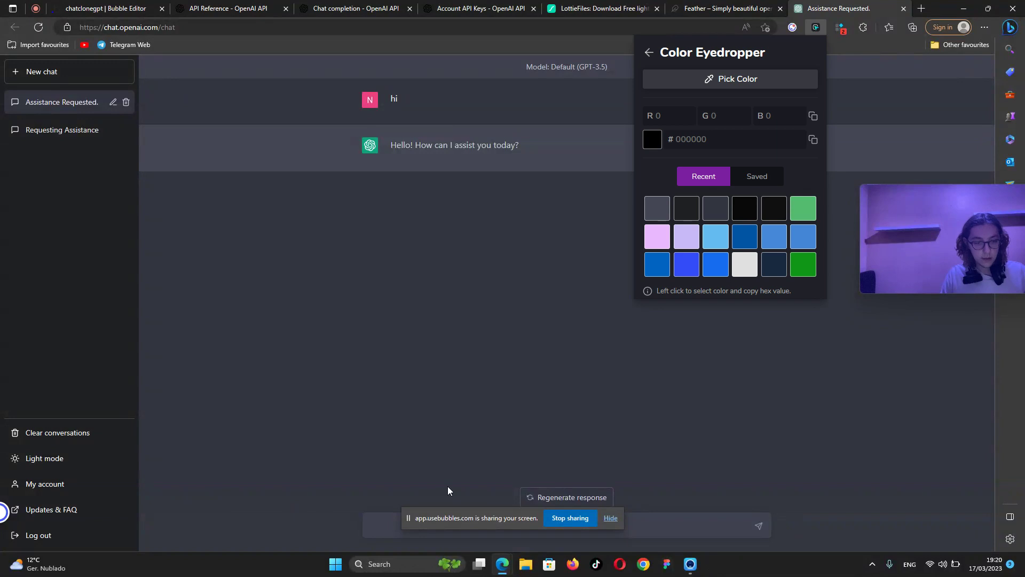
{"action": "left_click", "coordinate": [714, 81]}
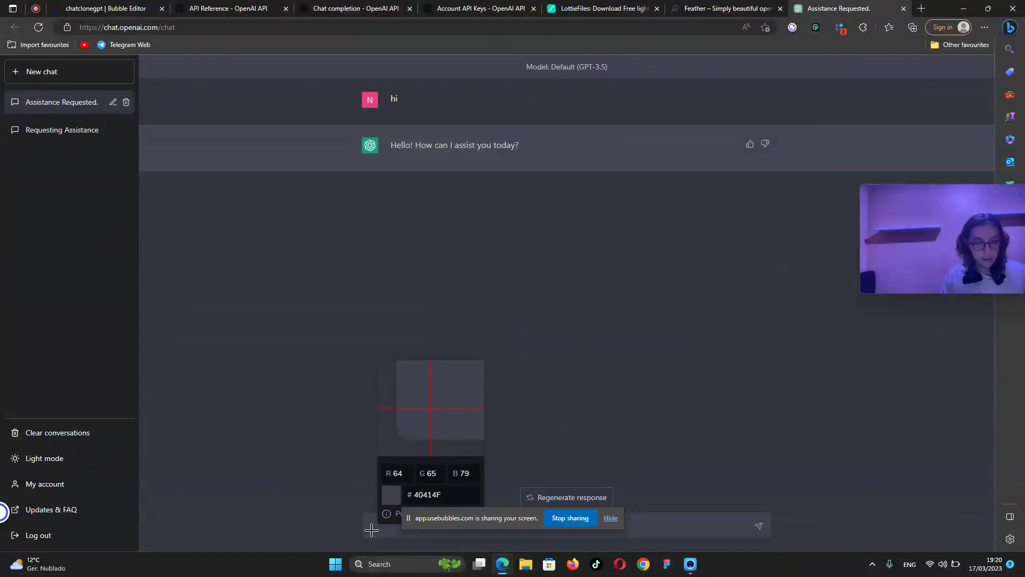
{"action": "left_click", "coordinate": [372, 529]}
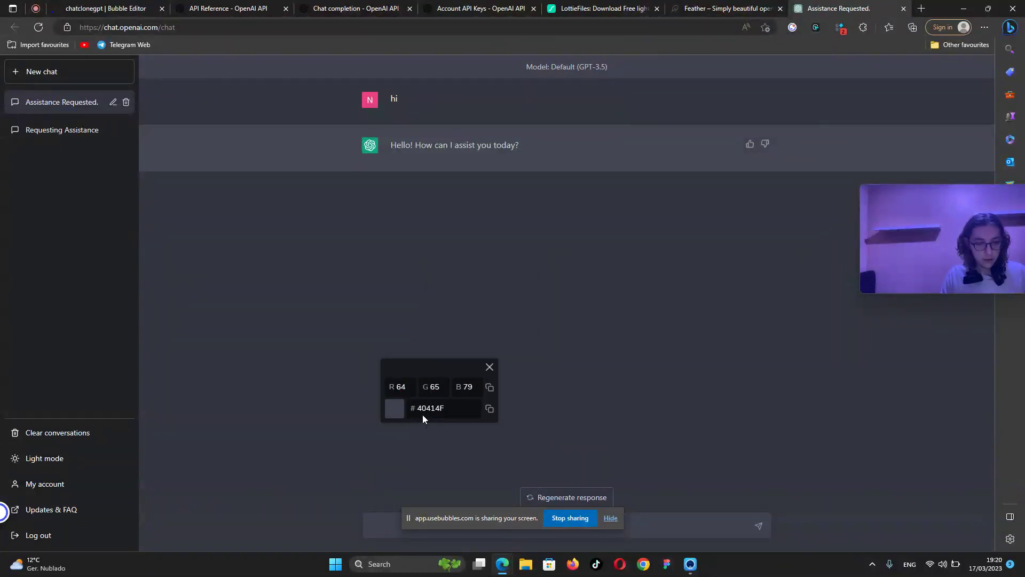
{"action": "left_click_drag", "start_coordinate": [421, 408], "coordinate": [451, 408]}
{"action": "left_click", "coordinate": [110, 9]}
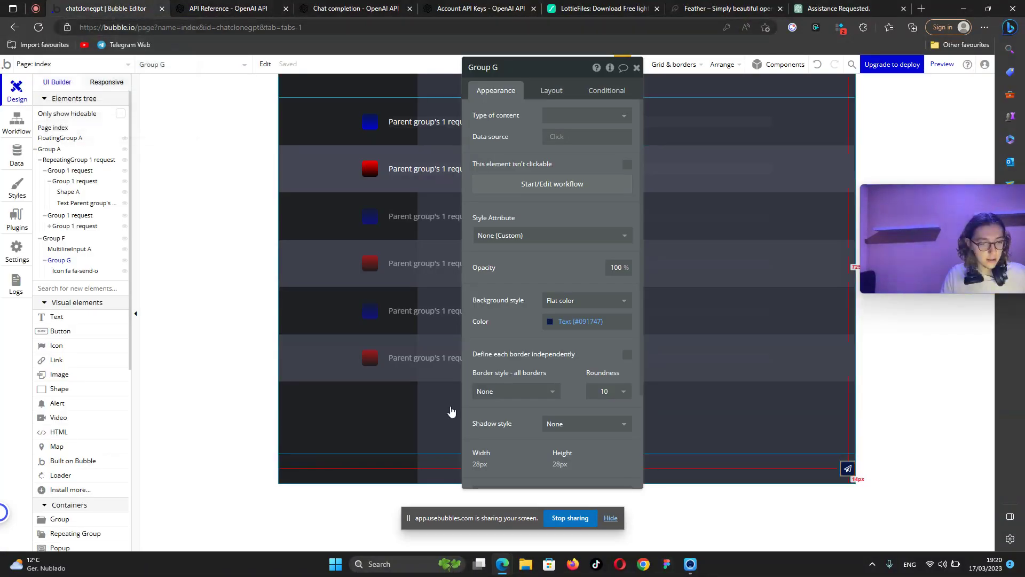
{"action": "left_click", "coordinate": [844, 6]}
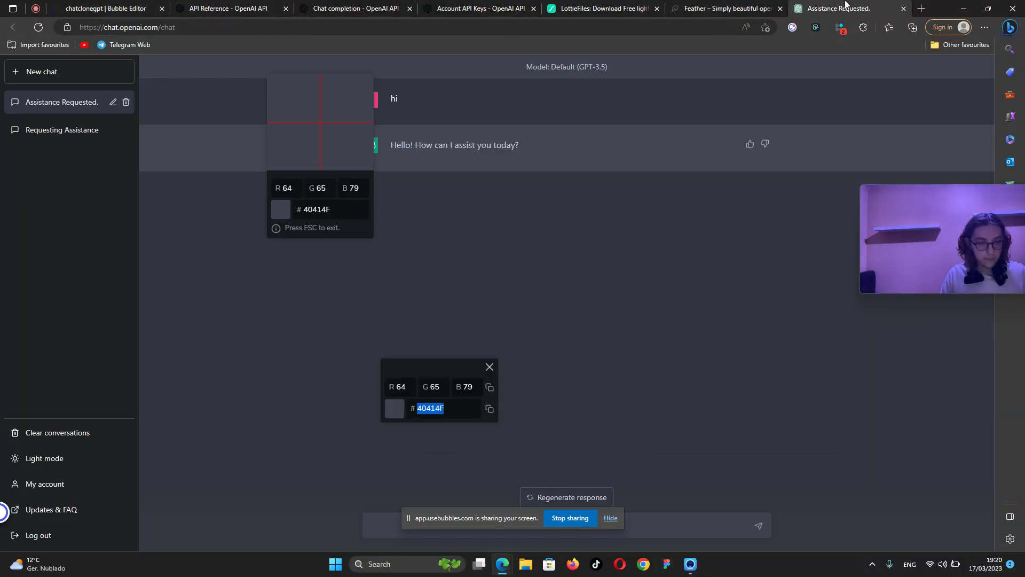
{"action": "left_click", "coordinate": [138, 5]}
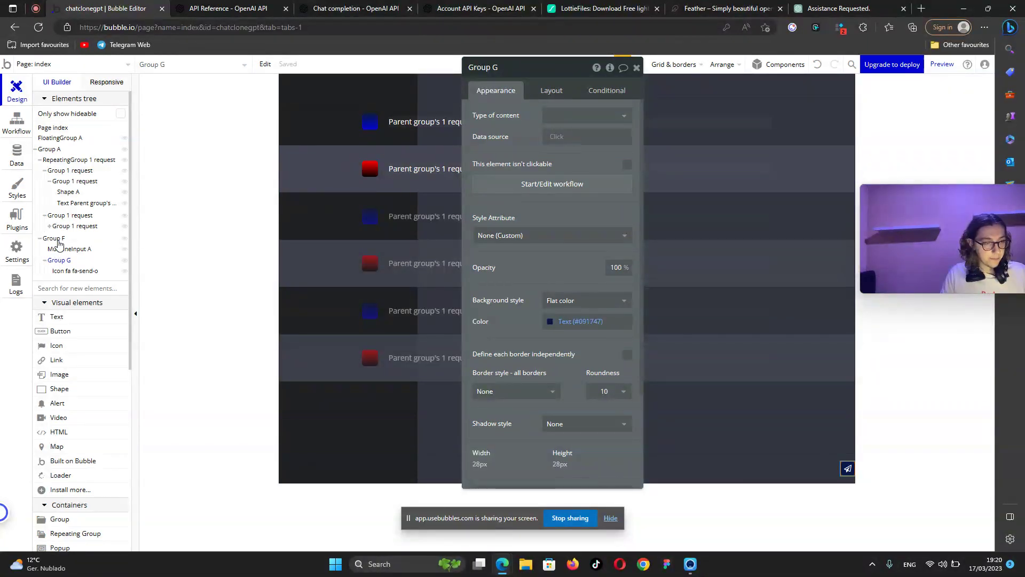
Center Group F horizontally in its parent and limit its maximum width to 768 px.
{"action": "left_click", "coordinate": [56, 239]}
{"action": "left_click", "coordinate": [577, 96]}
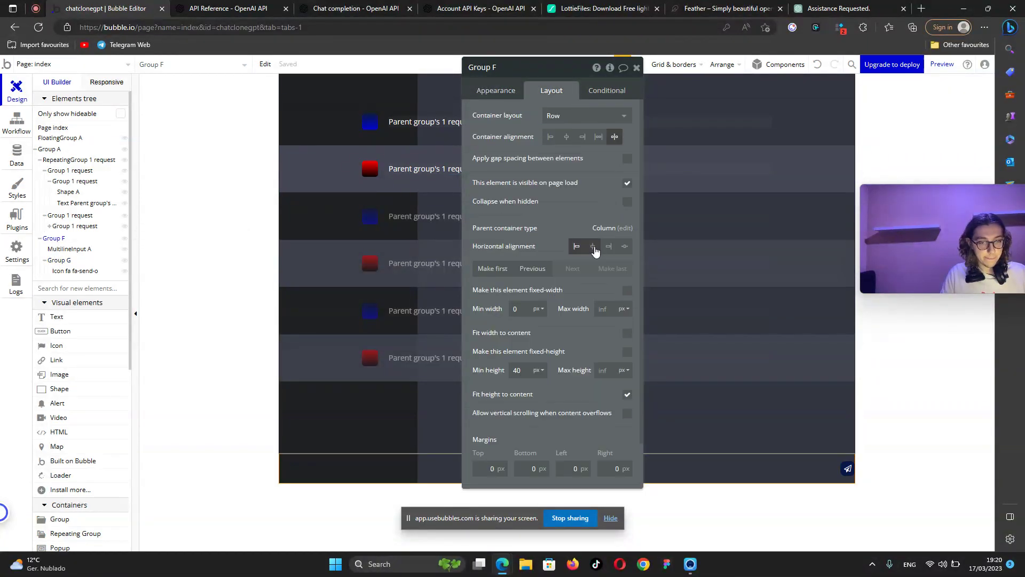
{"action": "left_click", "coordinate": [607, 309]}
{"action": "type", "text": "7"}
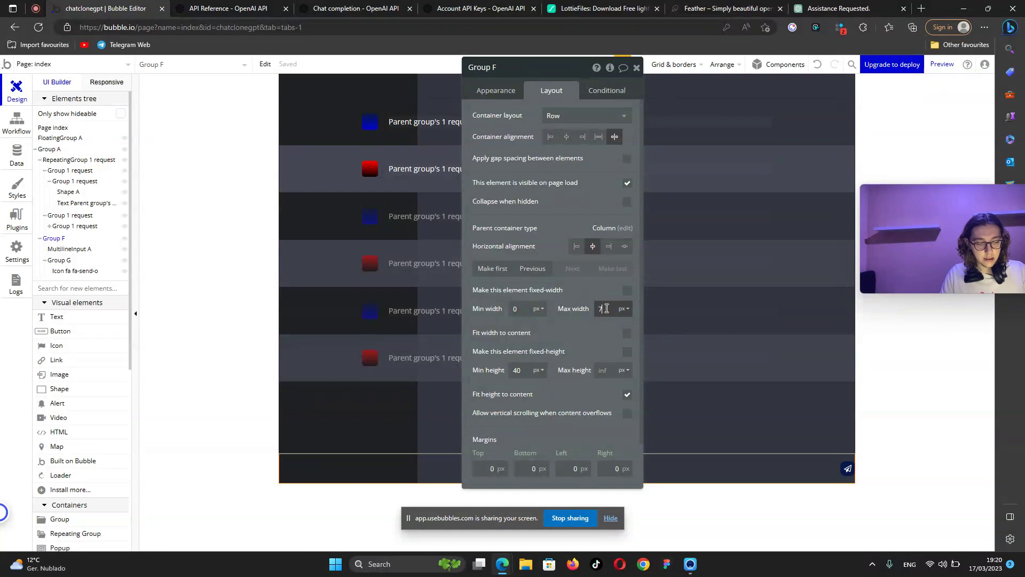
{"action": "type", "text": "68"}
{"action": "key", "text": "Return"}
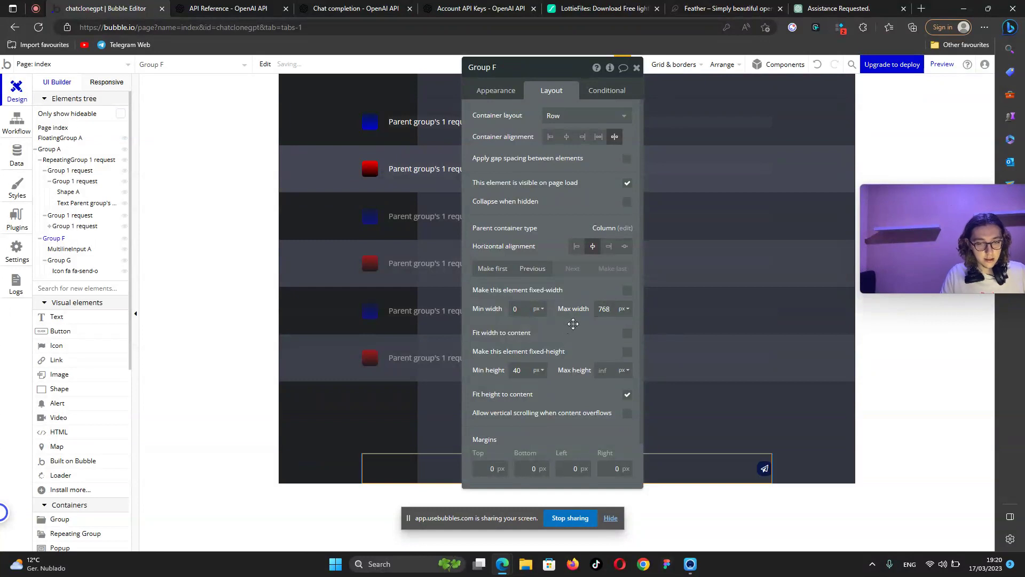
Give Group F a flat #40414F background with a roundness of 10.
{"action": "left_click", "coordinate": [802, 8]}
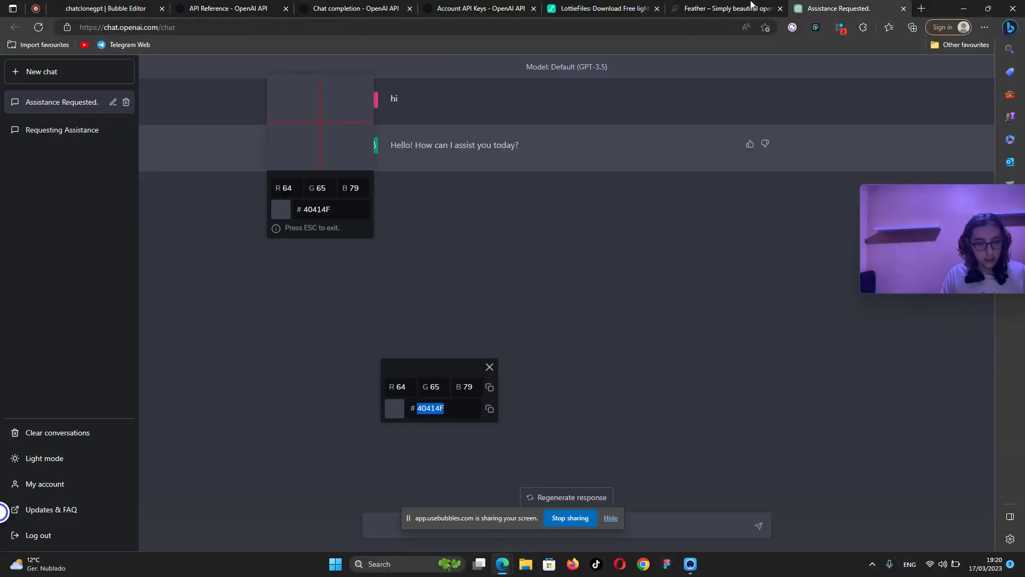
{"action": "left_click", "coordinate": [135, 4]}
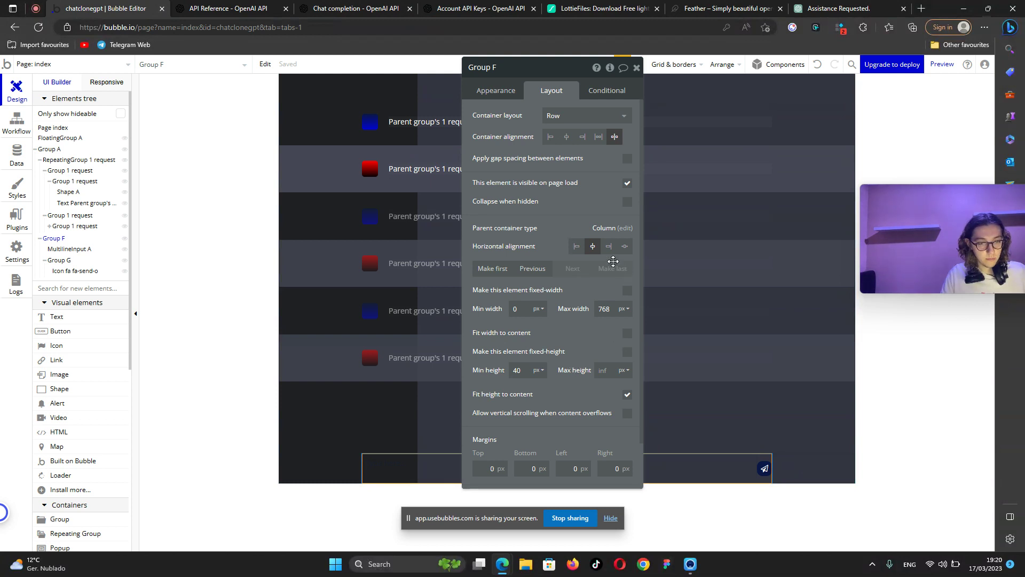
{"action": "left_click", "coordinate": [500, 93]}
{"action": "left_click", "coordinate": [563, 305]}
{"action": "left_click", "coordinate": [561, 334]}
{"action": "left_click", "coordinate": [571, 321]}
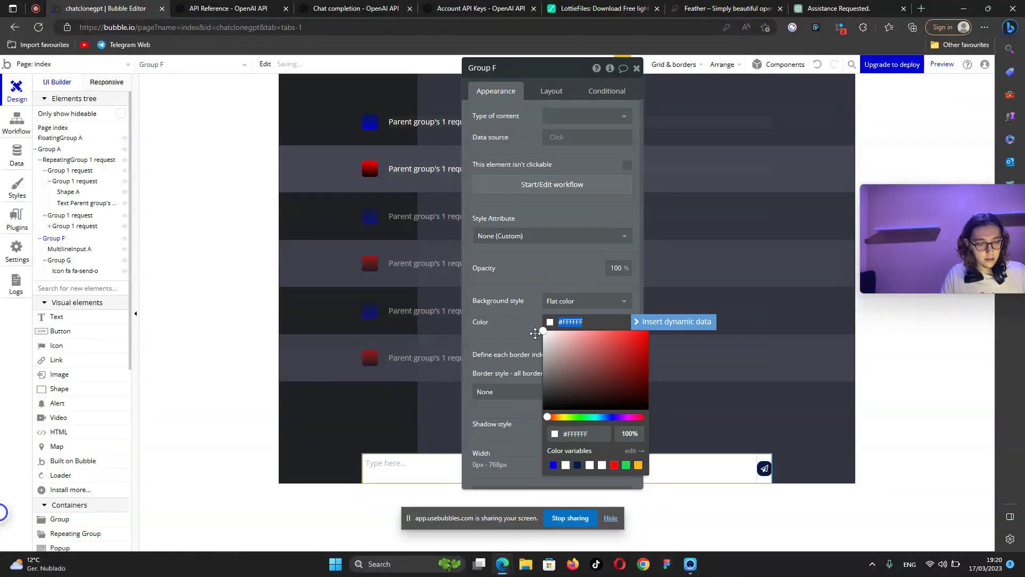
{"action": "key", "text": "ctrl+v"}
{"action": "key", "text": "Return"}
{"action": "left_click", "coordinate": [604, 392]}
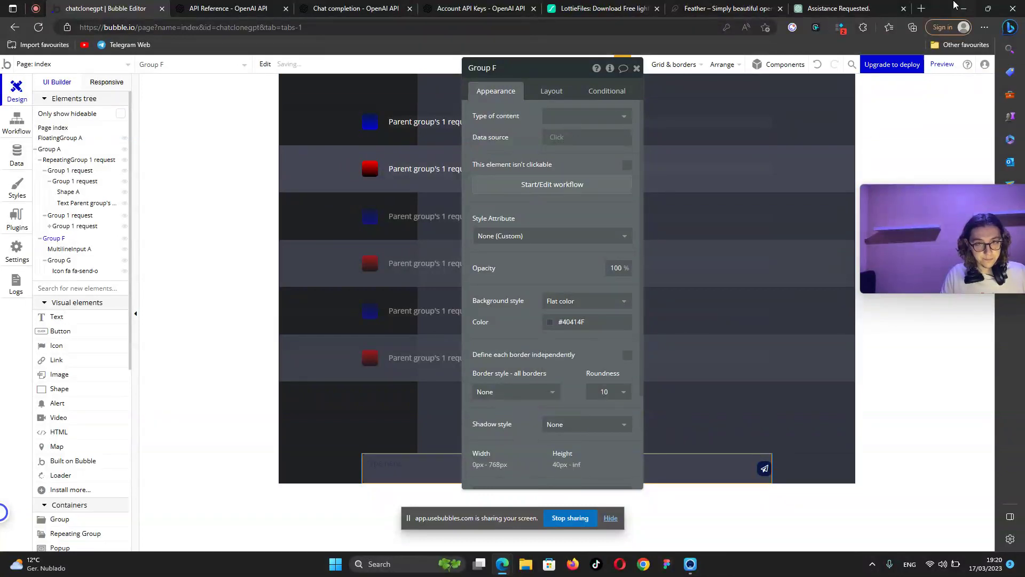
{"action": "left_click", "coordinate": [861, 6]}
{"action": "left_click", "coordinate": [203, 7]}
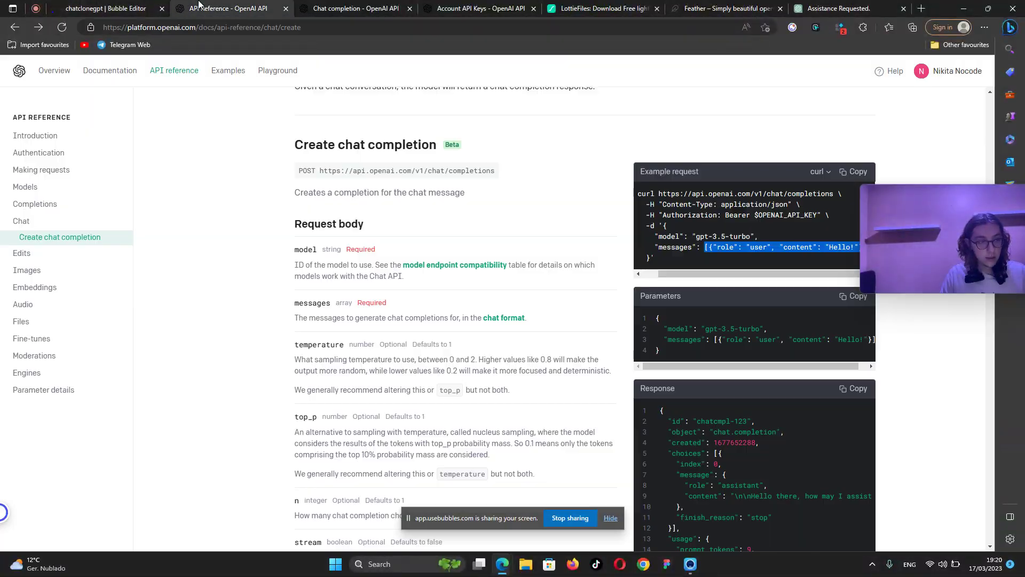
{"action": "left_click", "coordinate": [133, 6]}
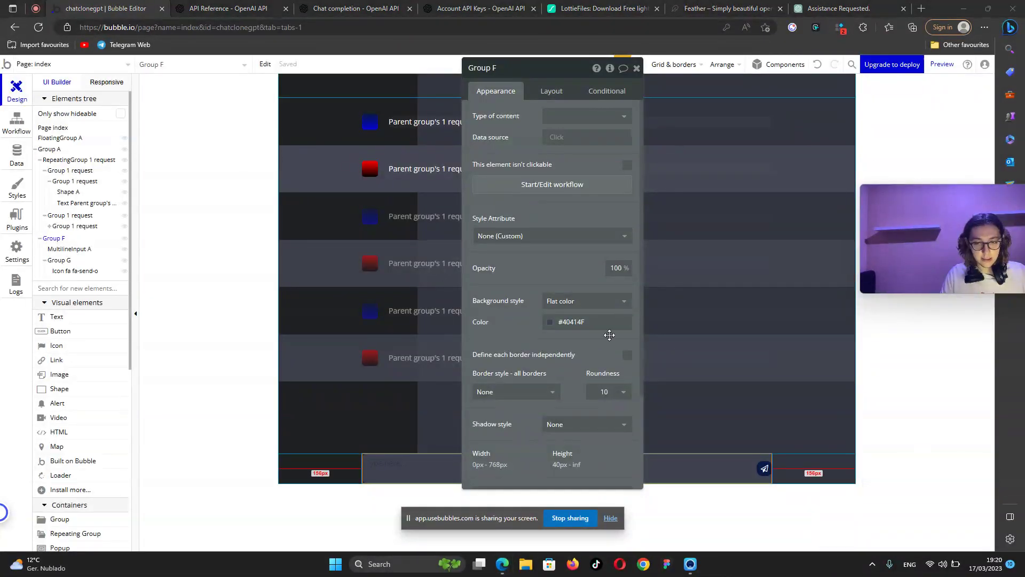
Set Group F's padding to 10 px left and right and 5 px top and bottom, and enable gap spacing between its elements.
{"action": "left_click", "coordinate": [543, 92]}
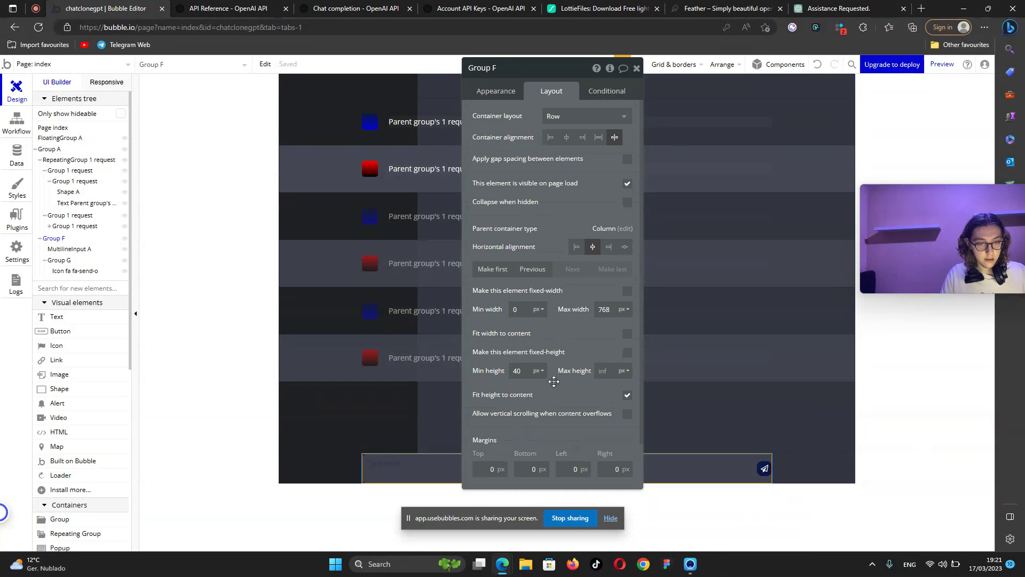
{"action": "scroll", "coordinate": [579, 430], "scroll_direction": "down", "scroll_amount": 1}
{"action": "type", "text": "1"}
{"action": "key", "text": "Tab"}
{"action": "type", "text": "10"}
{"action": "left_click", "coordinate": [546, 478]}
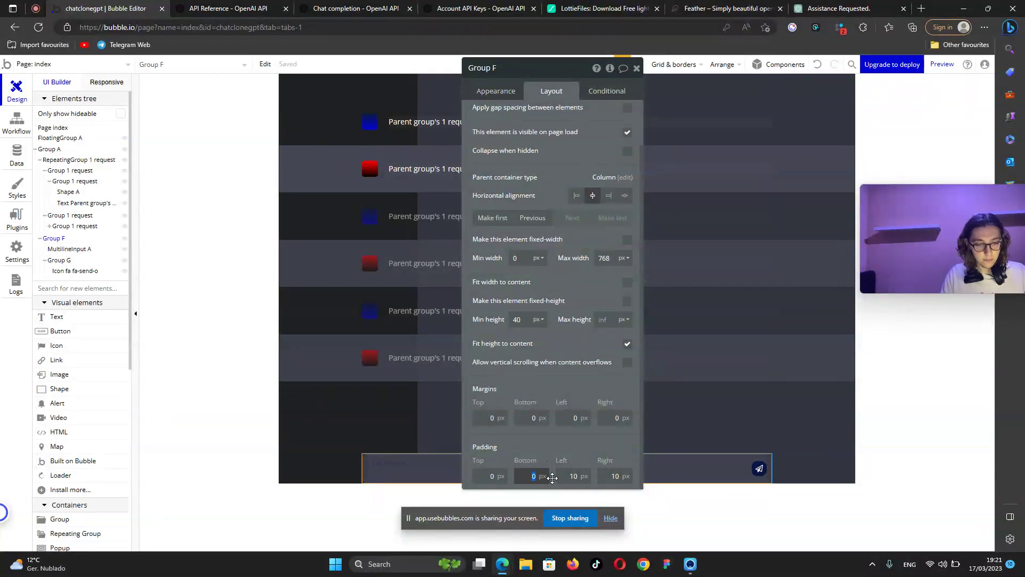
{"action": "left_click", "coordinate": [494, 474]}
{"action": "type", "text": "5"}
{"action": "scroll", "coordinate": [617, 160], "scroll_direction": "up", "scroll_amount": 1}
{"action": "left_click", "coordinate": [627, 161]}
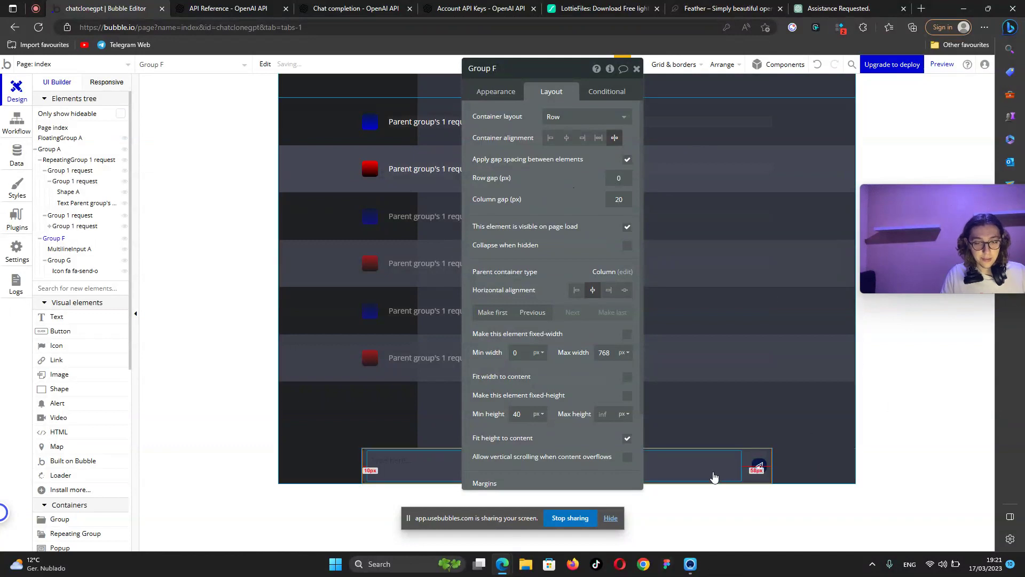
Detach the multiline input from its style and set both its text colour and placeholder colour to #FFFFFF.
{"action": "left_click", "coordinate": [714, 474]}
{"action": "left_click", "coordinate": [499, 93]}
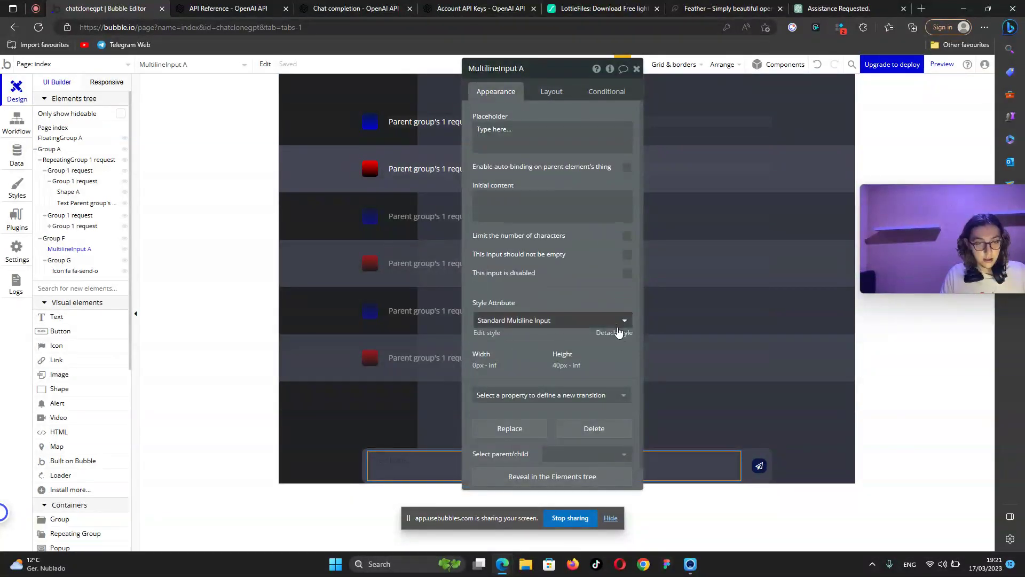
{"action": "scroll", "coordinate": [568, 335], "scroll_direction": "down", "scroll_amount": 3}
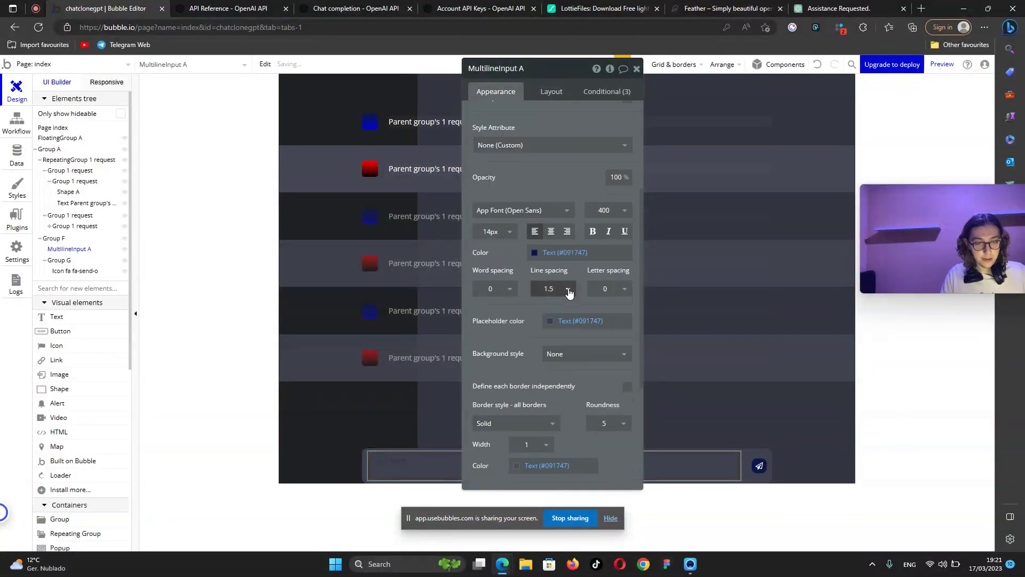
{"action": "left_click", "coordinate": [535, 255]}
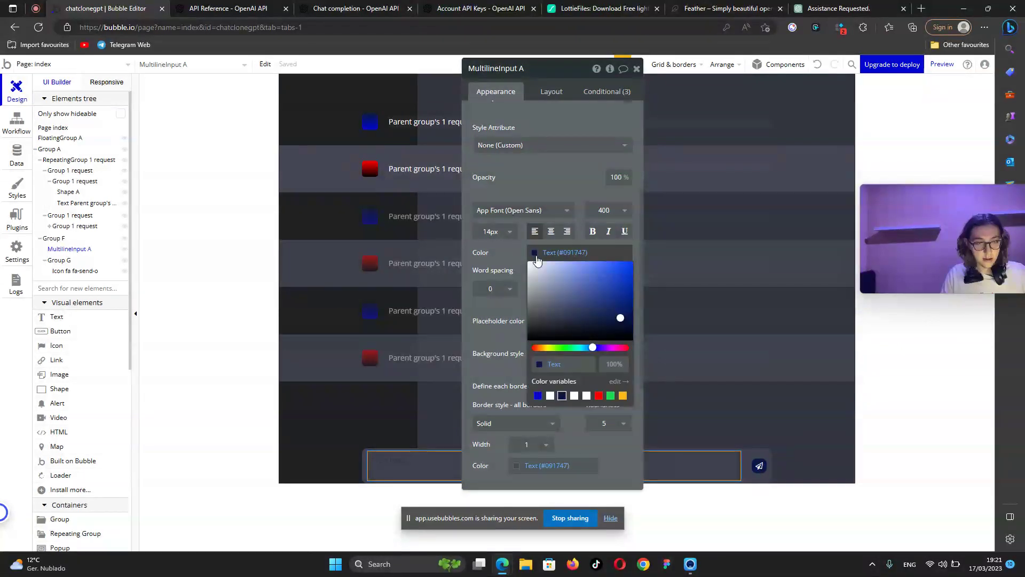
{"action": "left_click", "coordinate": [500, 258]}
{"action": "left_click", "coordinate": [550, 322]}
{"action": "left_click_drag", "start_coordinate": [582, 366], "coordinate": [497, 308]}
{"action": "left_click", "coordinate": [516, 316]}
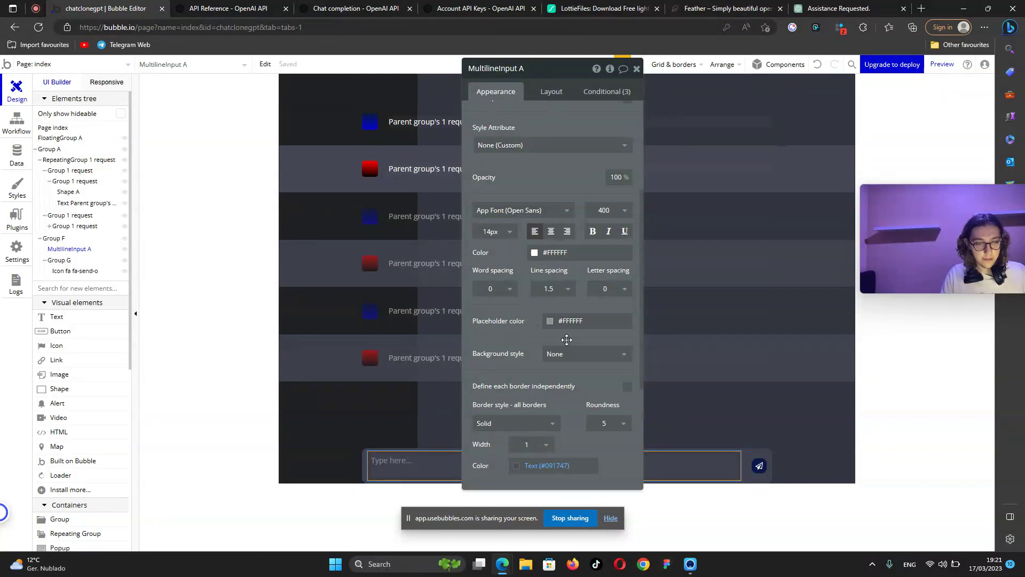
Remove the multiline input's border and set its roundness to 0.
{"action": "left_click", "coordinate": [531, 424]}
{"action": "left_click", "coordinate": [485, 440]}
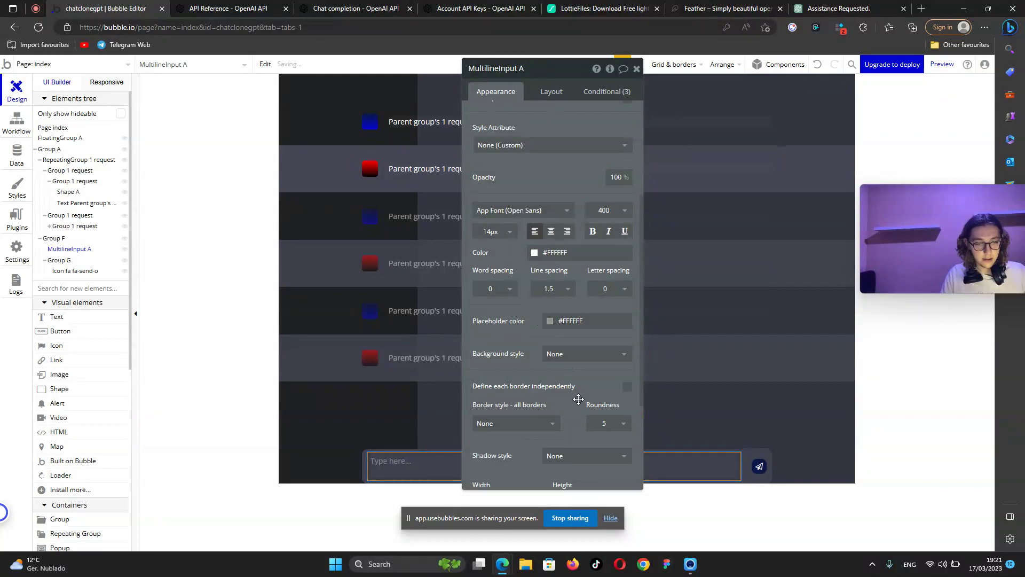
{"action": "scroll", "coordinate": [615, 342], "scroll_direction": "down", "scroll_amount": 2}
{"action": "left_click", "coordinate": [620, 305]}
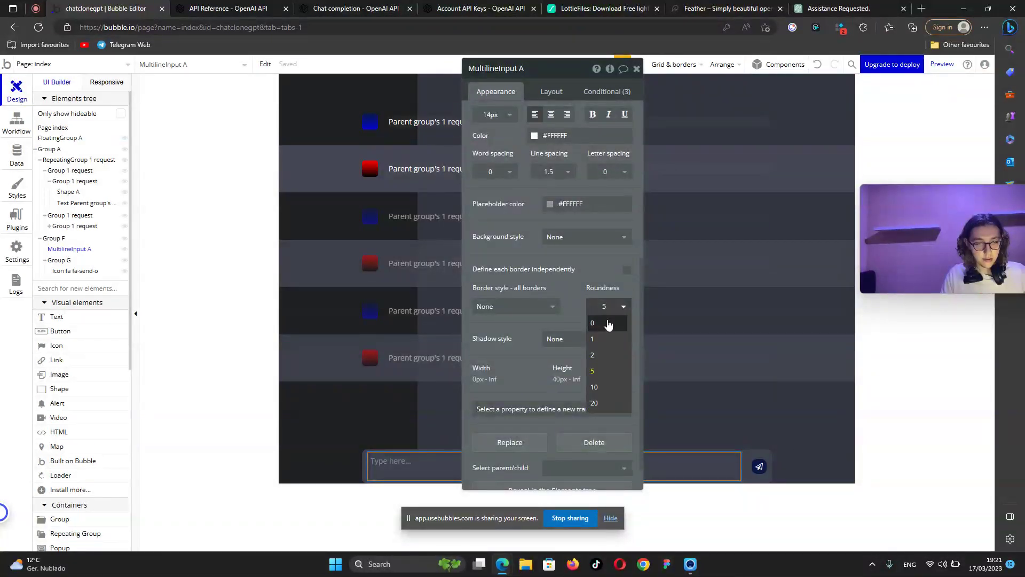
{"action": "left_click", "coordinate": [608, 323]}
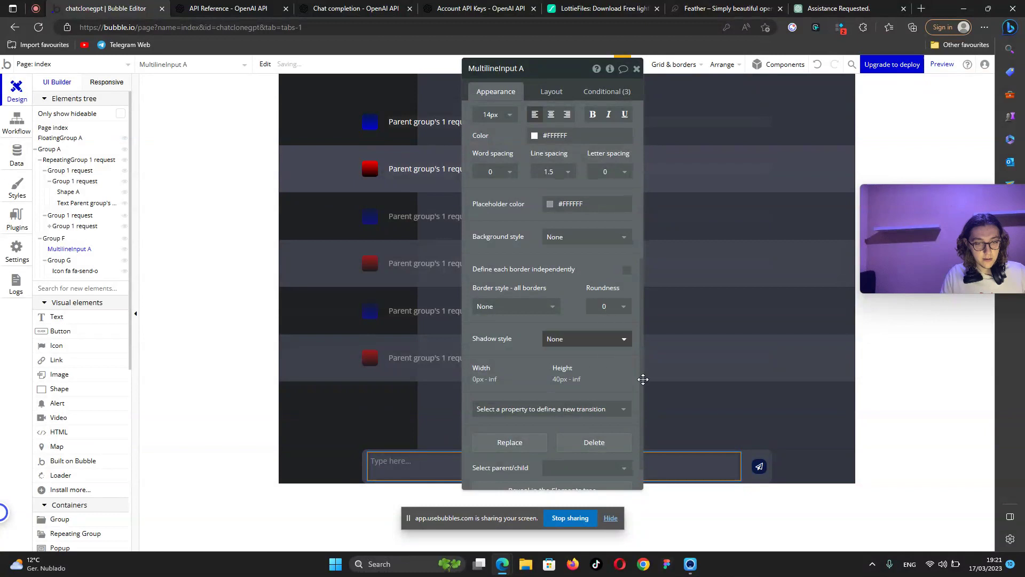
Preview the index page in the browser to check the styled message input row.
{"action": "left_click", "coordinate": [762, 480]}
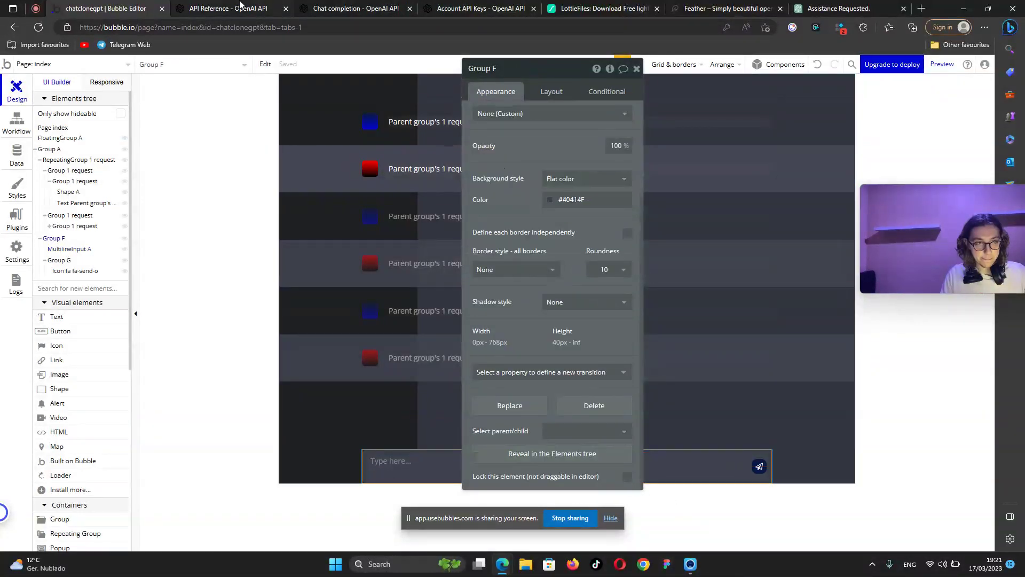
{"action": "left_click", "coordinate": [942, 65]}
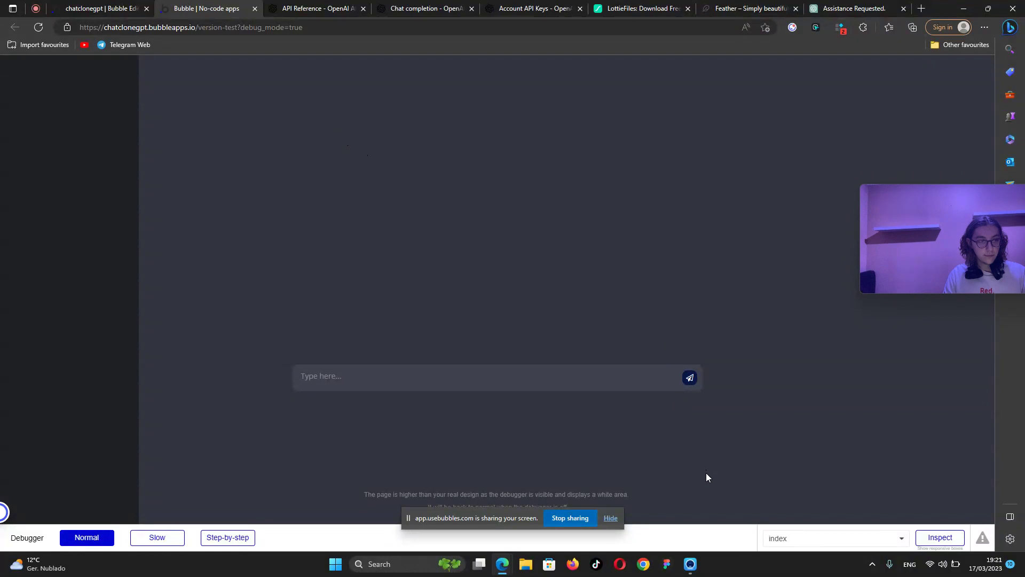
Detach the RepeatingGroup 1 request element from its style and set its border style to None.
{"action": "left_click", "coordinate": [101, 8]}
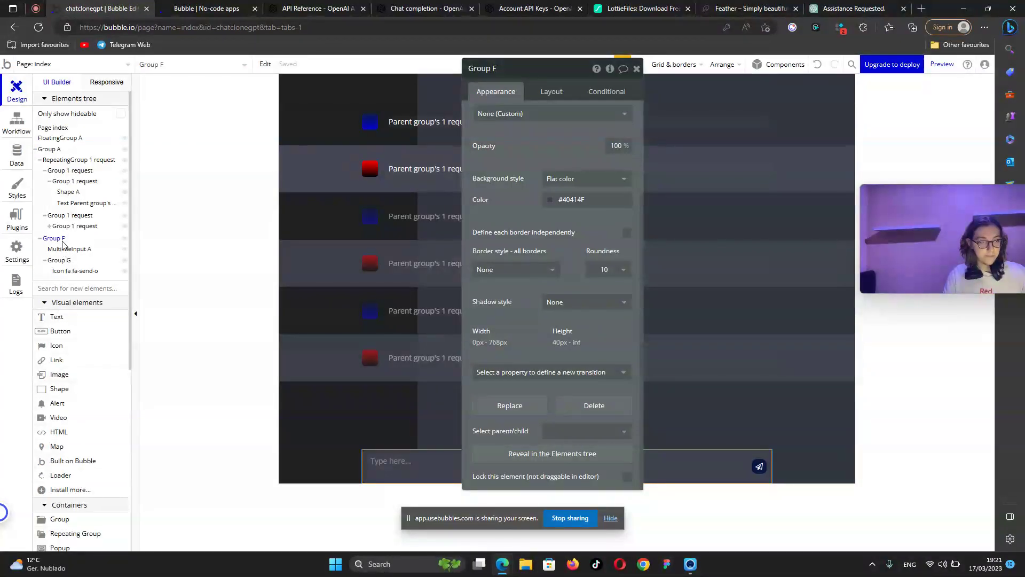
{"action": "left_click", "coordinate": [56, 159]}
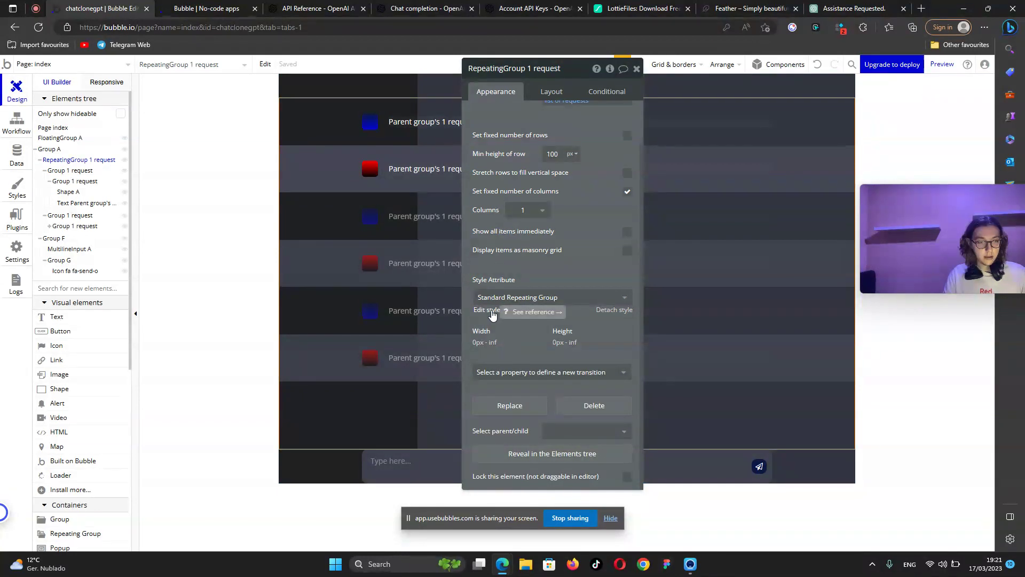
{"action": "left_click", "coordinate": [614, 309]}
{"action": "left_click", "coordinate": [510, 229]}
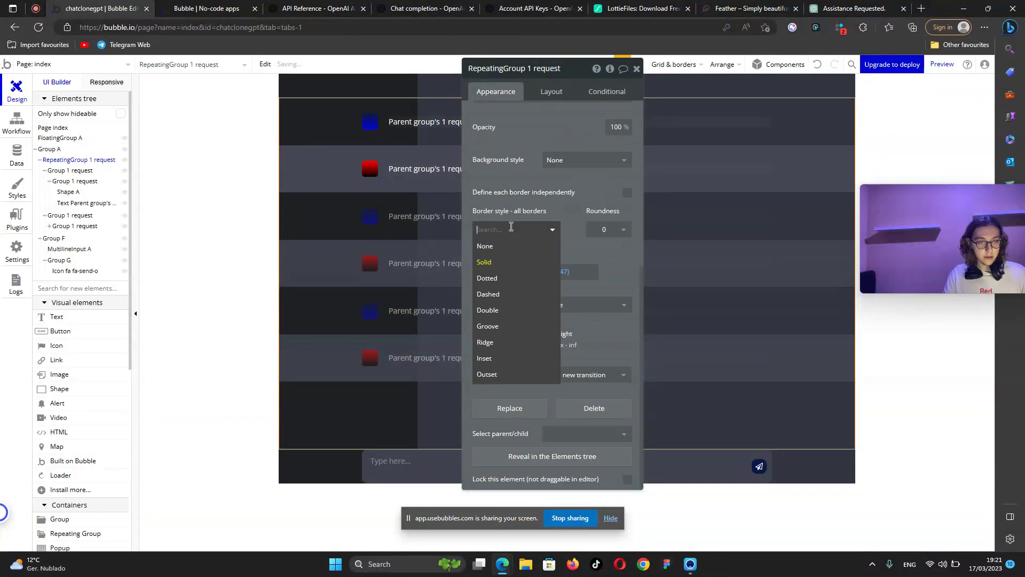
{"action": "left_click", "coordinate": [511, 247]}
Set the minimum row height of RepeatingGroup 1 request to 0 px.
{"action": "scroll", "coordinate": [596, 247], "scroll_direction": "up", "scroll_amount": 5}
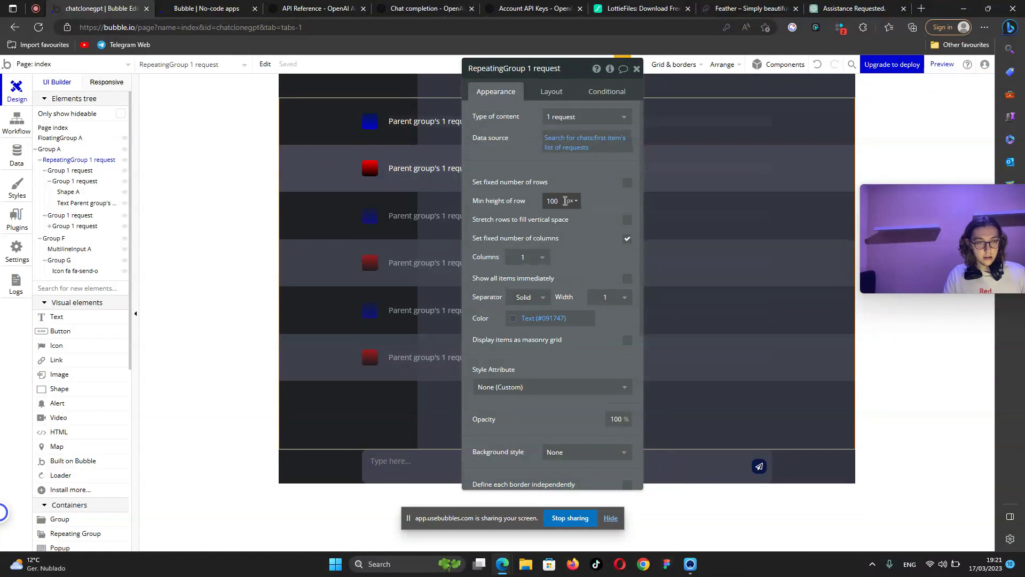
{"action": "double_click", "coordinate": [565, 200]}
{"action": "key", "text": "BackSpace"}
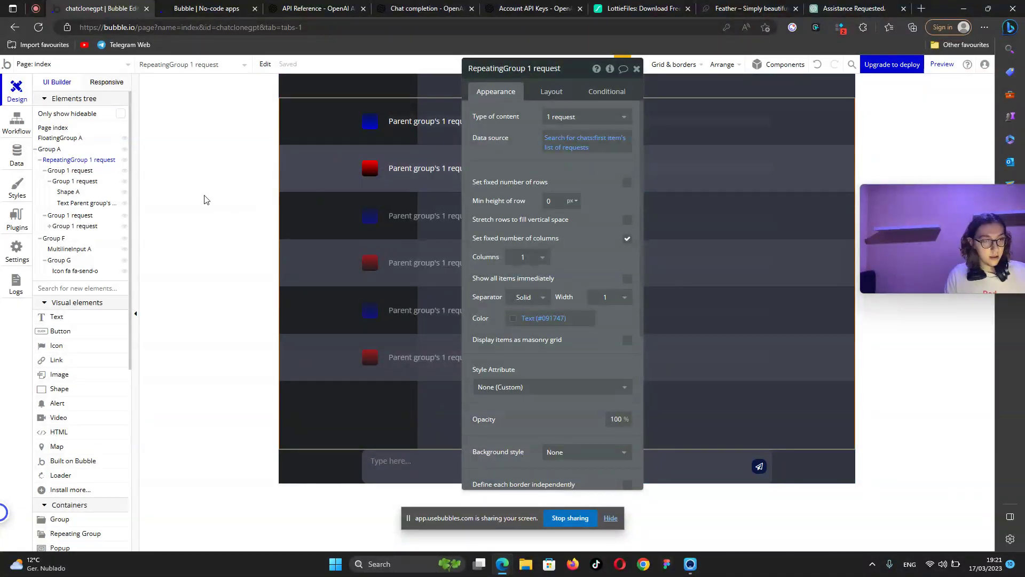
Hide Group A in the editor and select FloatingGroup A, the dark sidebar.
{"action": "left_click", "coordinate": [53, 150]}
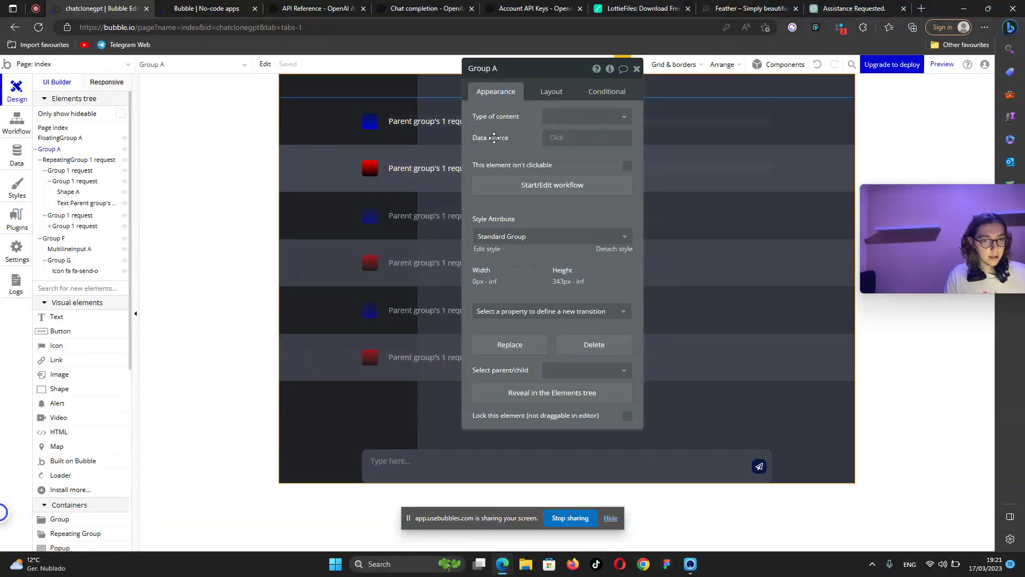
{"action": "left_click", "coordinate": [552, 91]}
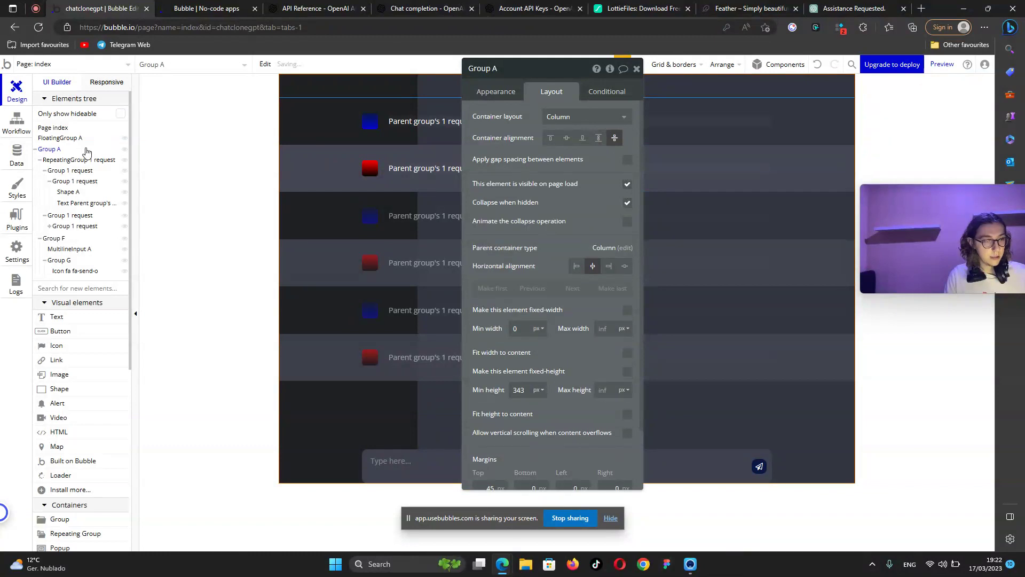
{"action": "left_click", "coordinate": [124, 149]}
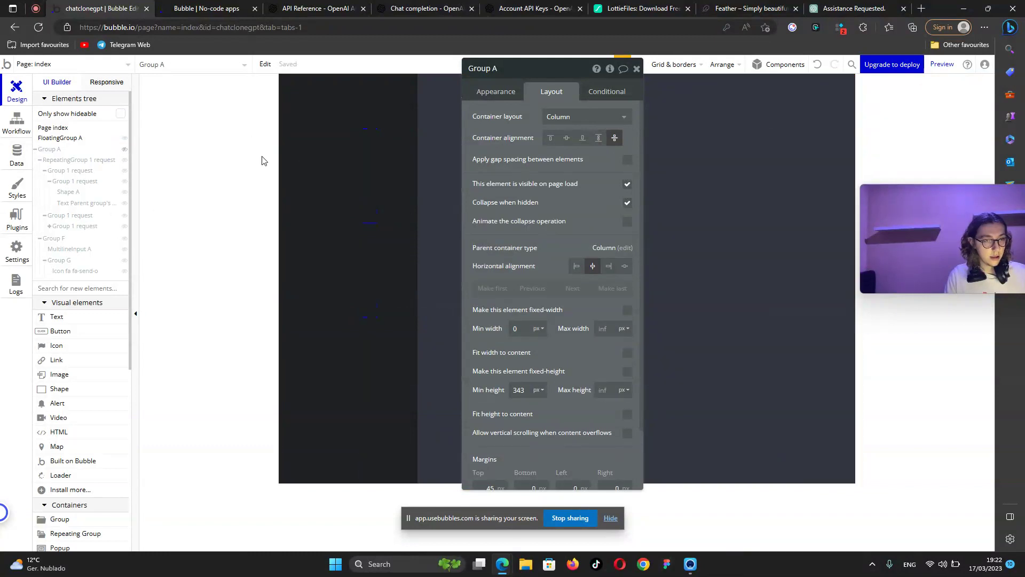
{"action": "left_click", "coordinate": [337, 157]}
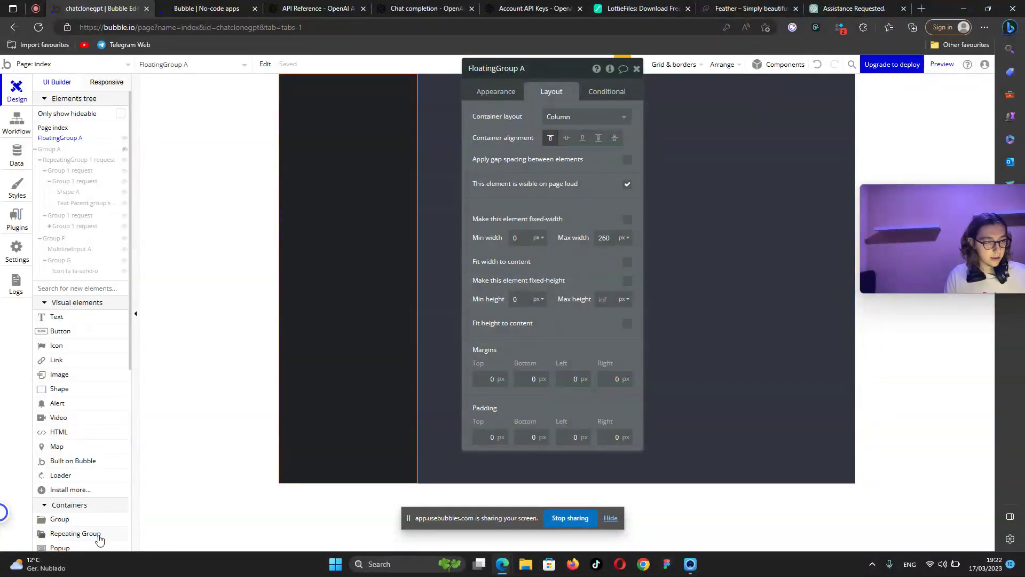
Draw a repeating group about 154 by 282 px inside FloatingGroup A and set its cell layout to Column.
{"action": "left_click", "coordinate": [75, 533]}
{"action": "left_click_drag", "start_coordinate": [321, 135], "coordinate": [404, 289]}
{"action": "left_click", "coordinate": [583, 116]}
{"action": "left_click", "coordinate": [581, 181]}
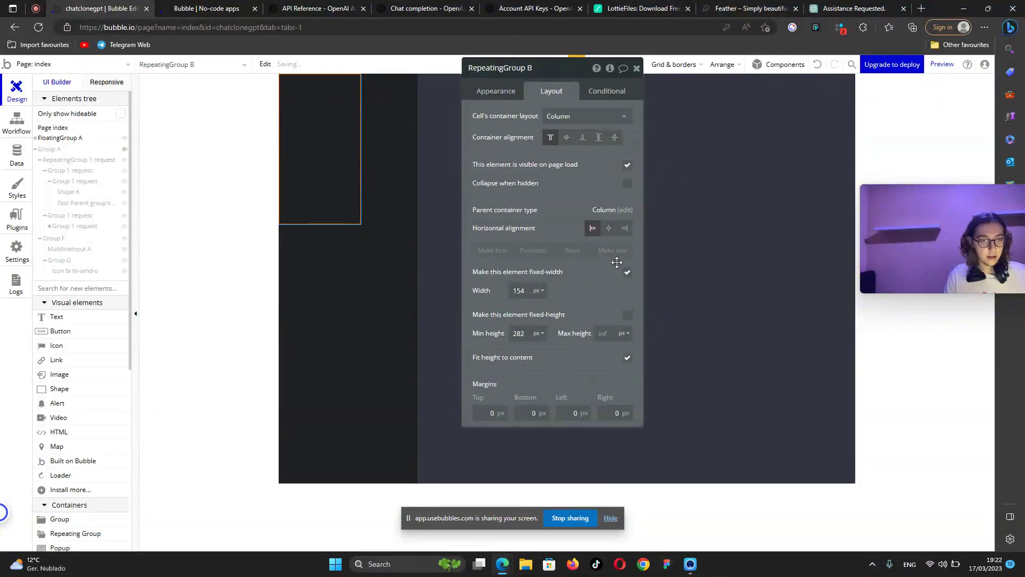
Turn off fixed width and fit-height-to-content for the new repeating group and set its minimum height to 0 px.
{"action": "left_click", "coordinate": [627, 273]}
{"action": "double_click", "coordinate": [520, 351]}
{"action": "key", "text": "BackSpace"}
{"action": "left_click", "coordinate": [627, 377]}
Set the sidebar repeating group's content type to chat, its data source to Current User's chats, and disable the fixed number of rows.
{"action": "left_click", "coordinate": [498, 95]}
{"action": "left_click", "coordinate": [555, 117]}
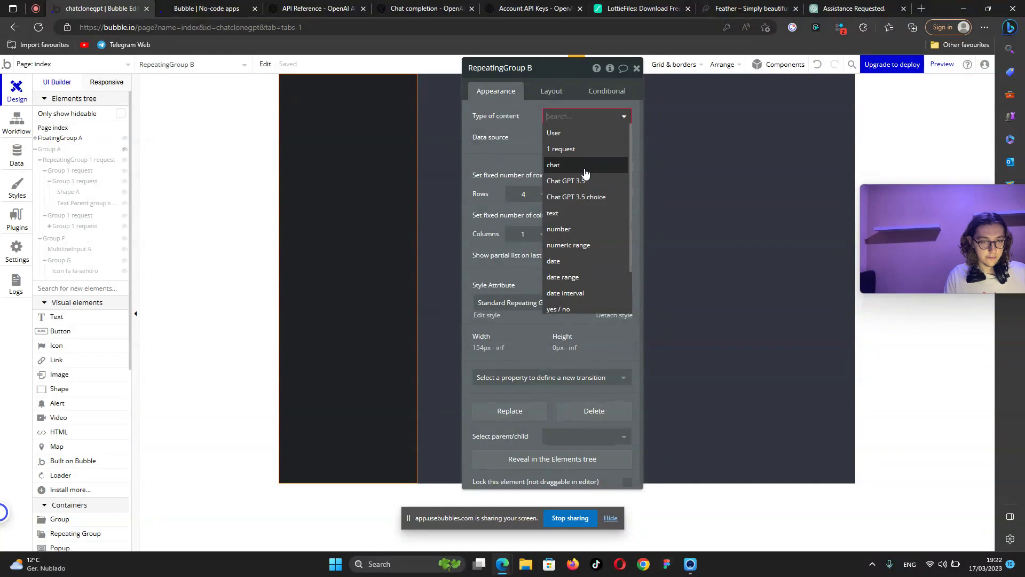
{"action": "left_click", "coordinate": [585, 166]}
{"action": "left_click", "coordinate": [588, 137]}
{"action": "left_click", "coordinate": [585, 183]}
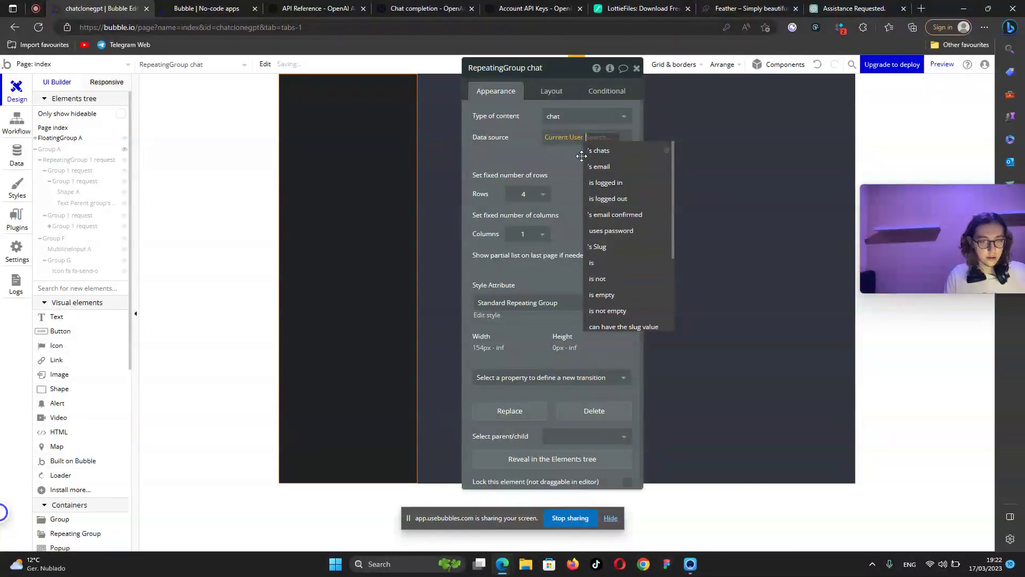
{"action": "left_click", "coordinate": [598, 151]}
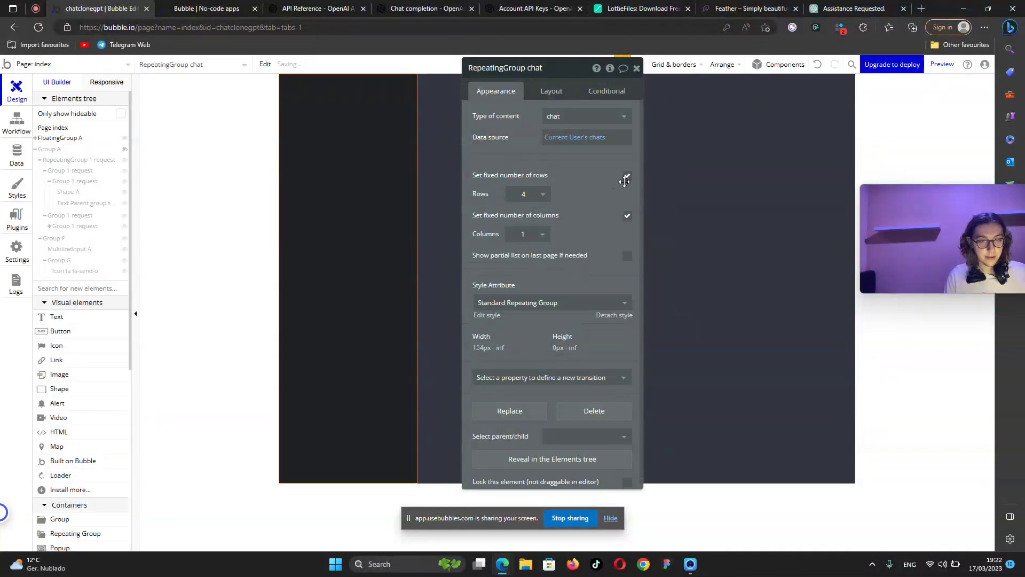
{"action": "left_click", "coordinate": [627, 176]}
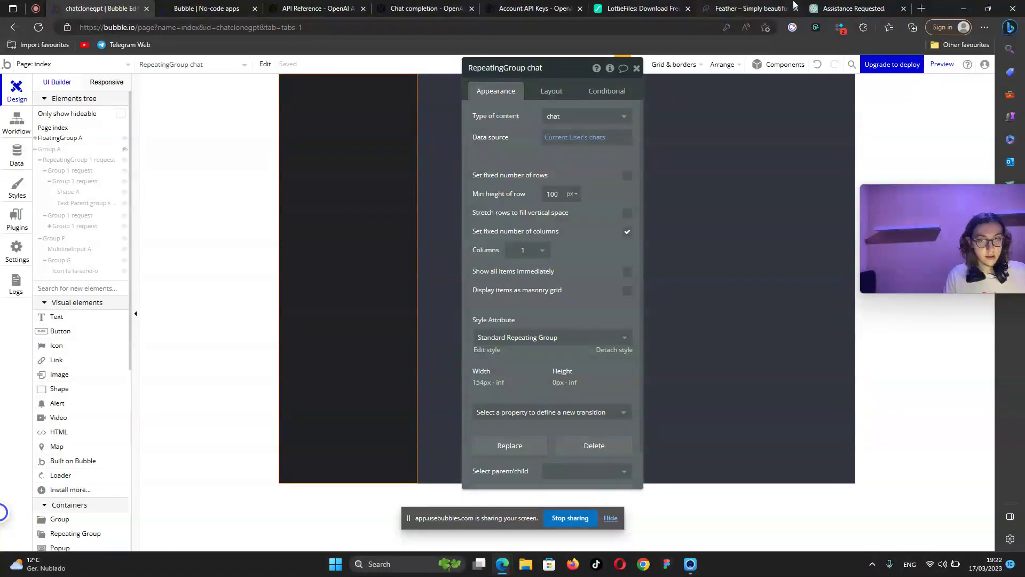
Inspect the dimensions of a sidebar chat entry on the ChatGPT page with Hoverify, and return to the Bubble editor.
{"action": "left_click", "coordinate": [833, 6]}
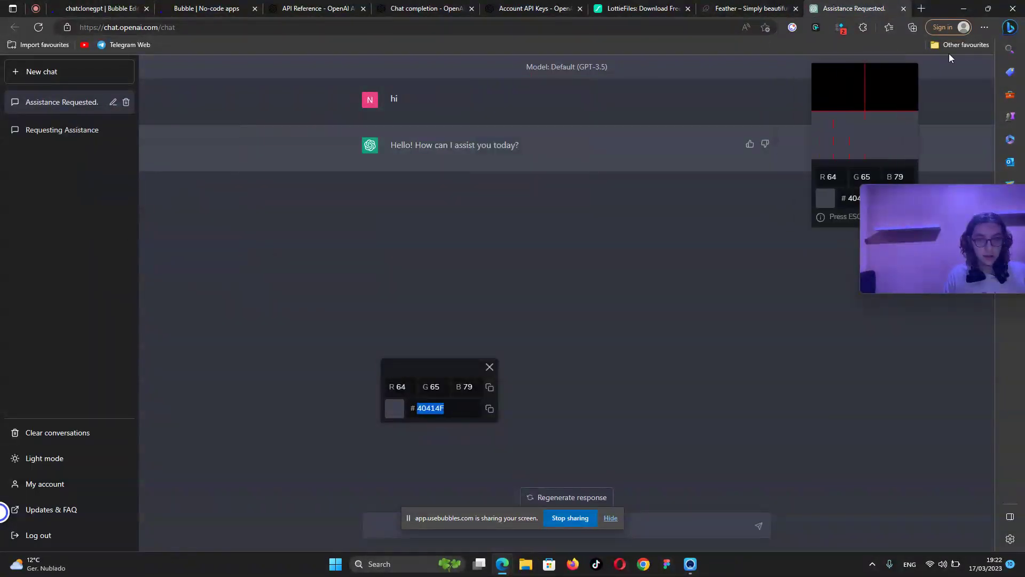
{"action": "left_click", "coordinate": [816, 28]}
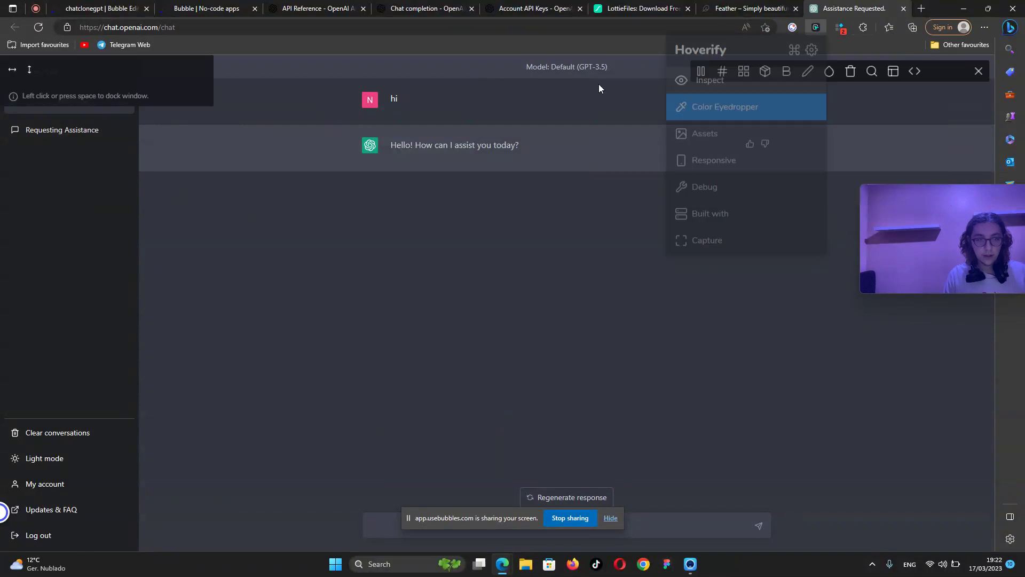
{"action": "left_click", "coordinate": [689, 83]}
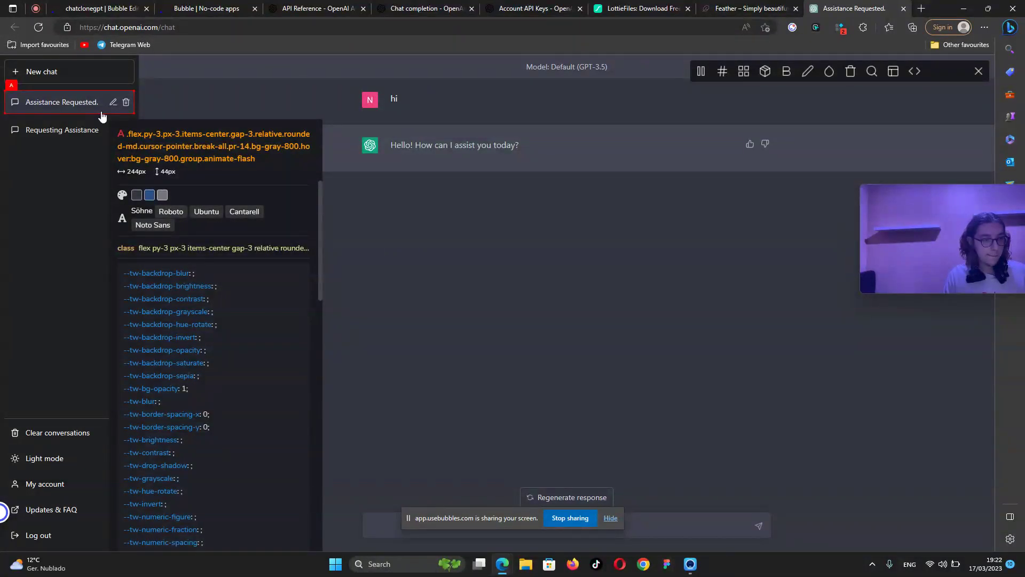
{"action": "left_click", "coordinate": [101, 8]}
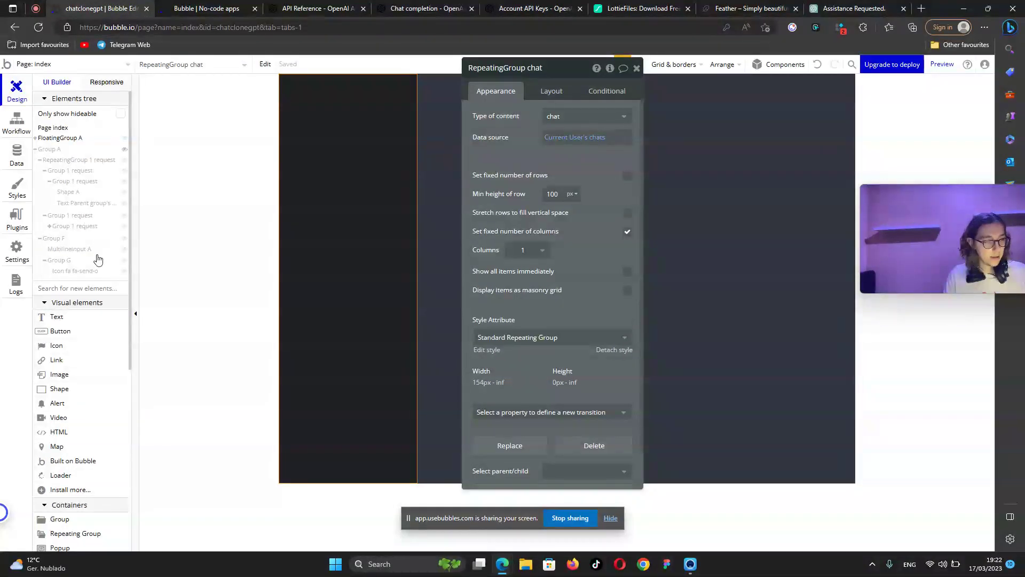
Draw a group about 111 px wide in the dark sidebar and set its height to 44 px.
{"action": "left_click", "coordinate": [87, 523]}
{"action": "left_click_drag", "start_coordinate": [327, 160], "coordinate": [384, 194]}
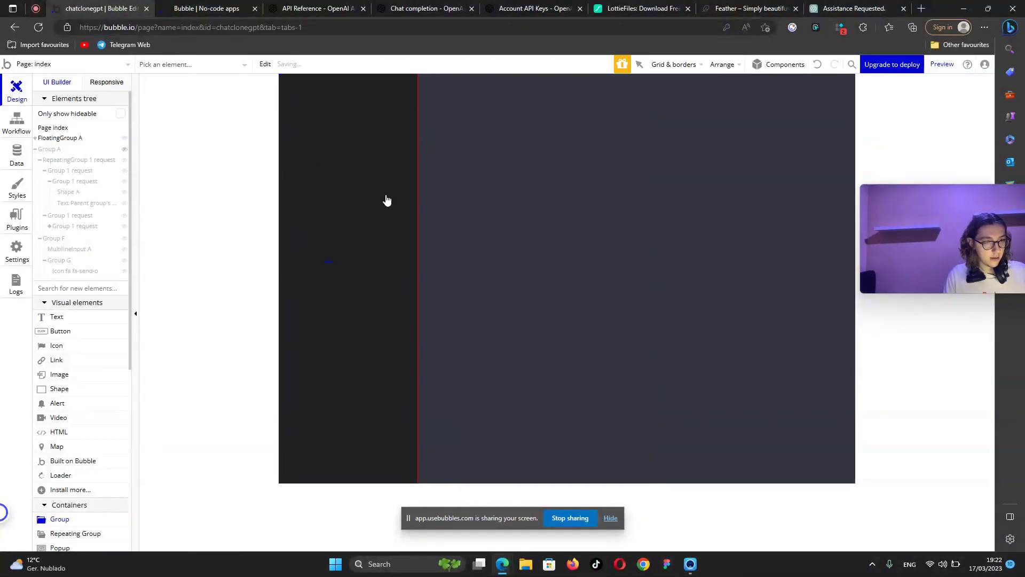
{"action": "left_click", "coordinate": [561, 84]}
{"action": "left_click", "coordinate": [532, 262]}
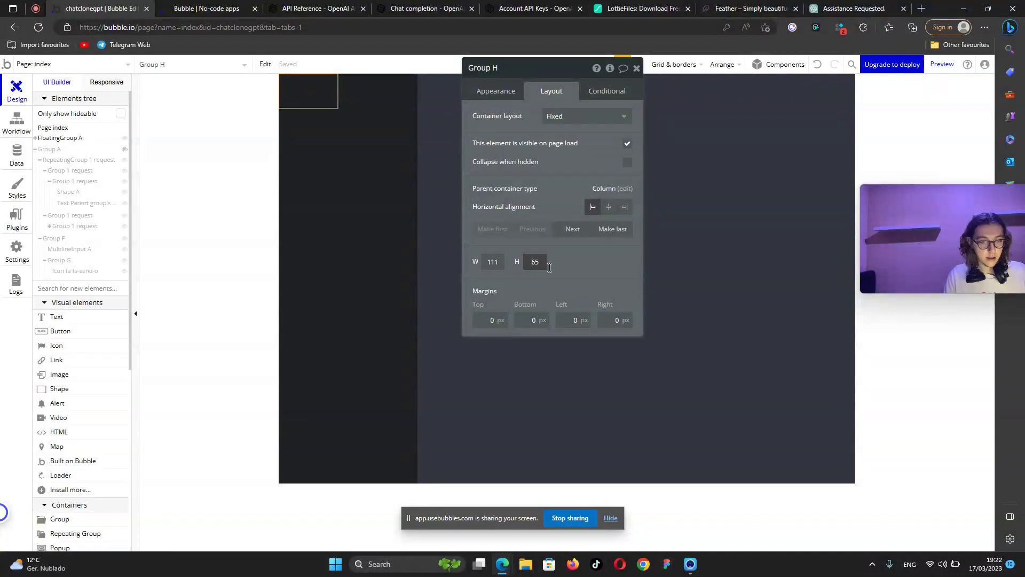
Give Group H a Row layout, centre it horizontally without fixed width, and compare it with ChatGPT's sidebar chat entry.
{"action": "left_click", "coordinate": [579, 117]}
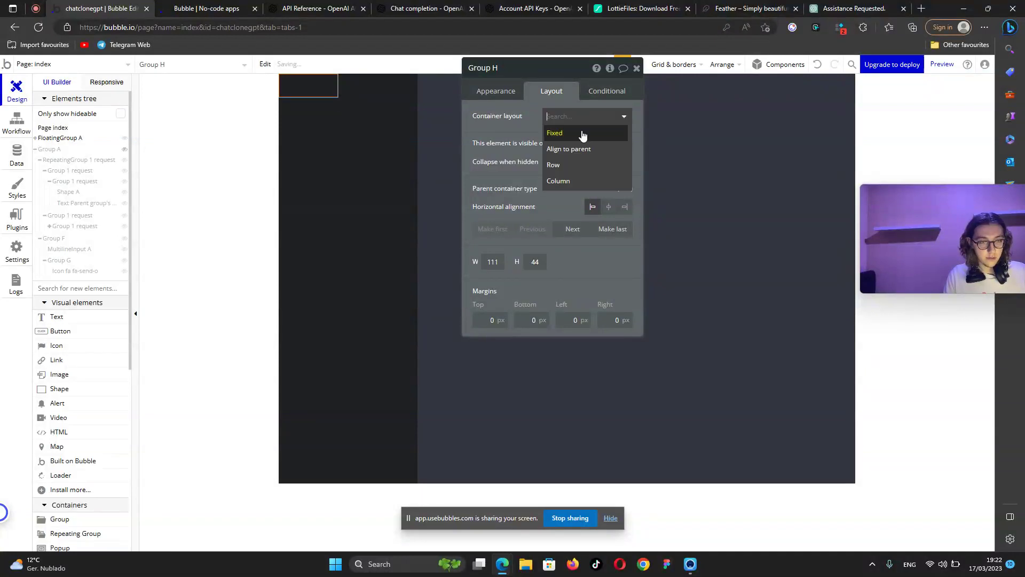
{"action": "left_click", "coordinate": [574, 165]}
{"action": "left_click", "coordinate": [609, 247]}
{"action": "left_click", "coordinate": [627, 292]}
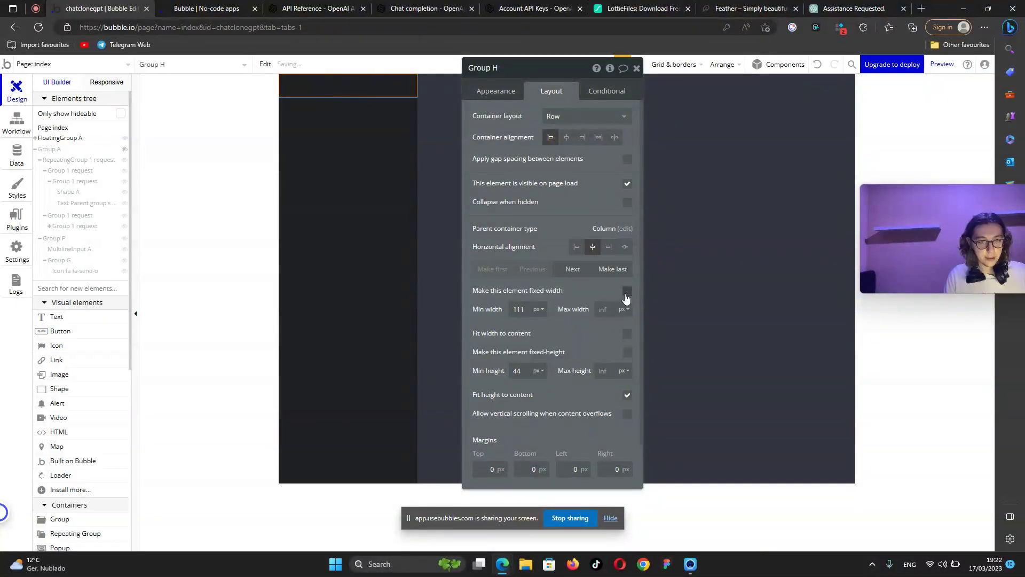
{"action": "left_click", "coordinate": [836, 6]}
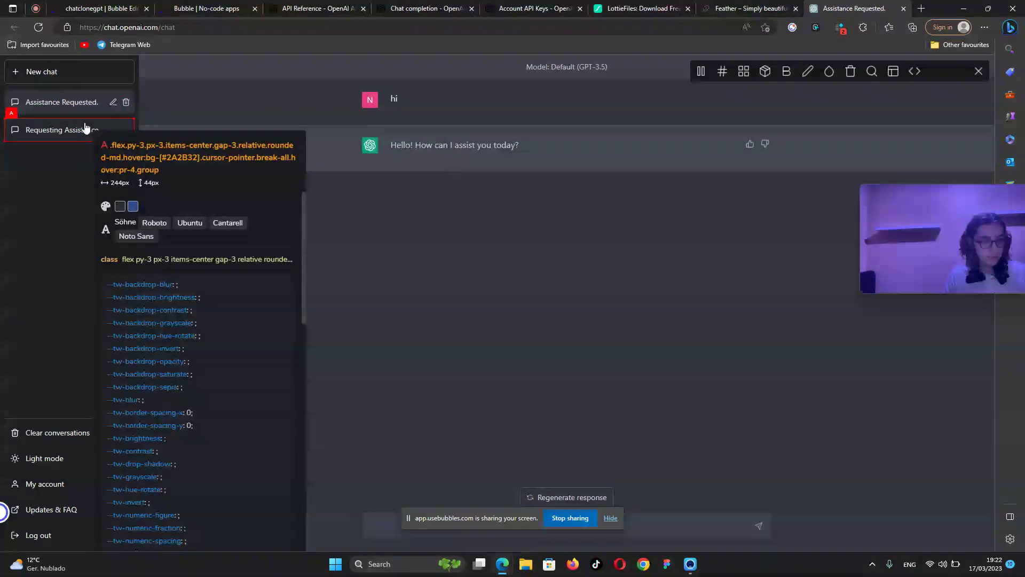
{"action": "key", "text": "ctrl+Tab"}
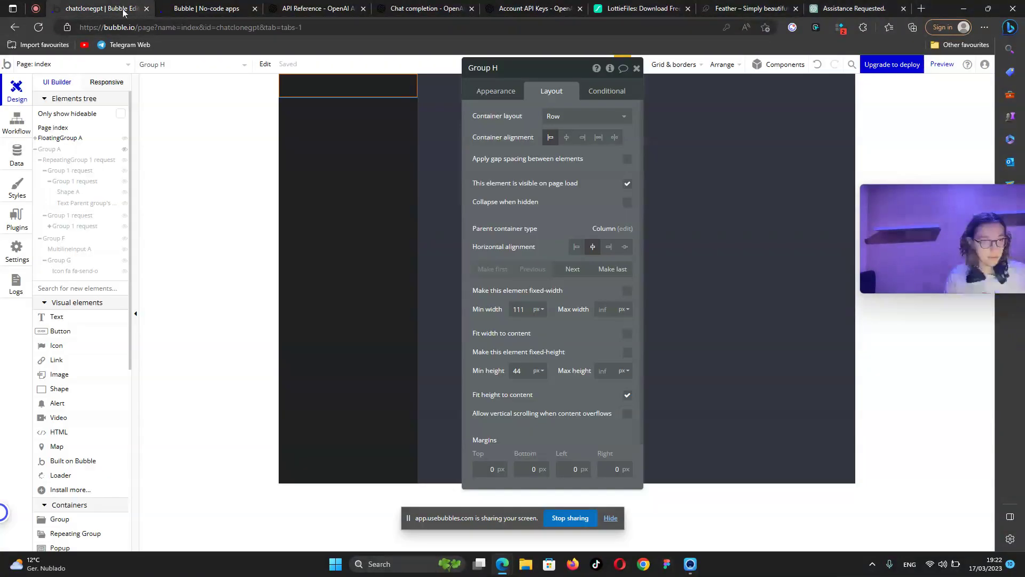
Reveal RepeatingGroup chat in the elements tree and nest Group H inside it.
{"action": "left_click", "coordinate": [323, 103]}
{"action": "right_click", "coordinate": [325, 102]}
{"action": "left_click", "coordinate": [388, 333]}
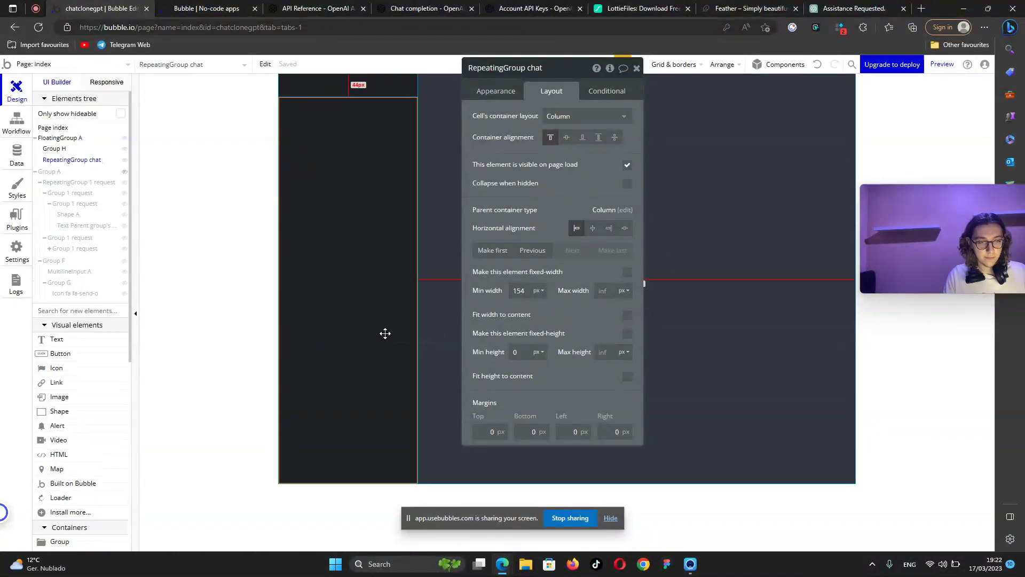
{"action": "left_click_drag", "start_coordinate": [55, 155], "coordinate": [47, 153]}
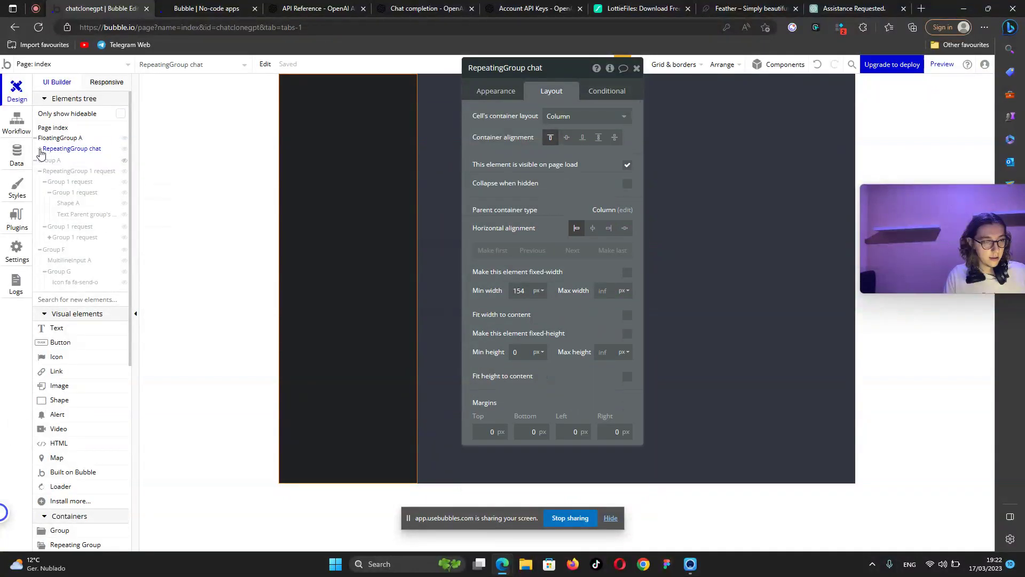
Set the group inside RepeatingGroup chat to content type chat with Current cell's chat as its data source.
{"action": "left_click", "coordinate": [58, 159]}
{"action": "left_click", "coordinate": [497, 90]}
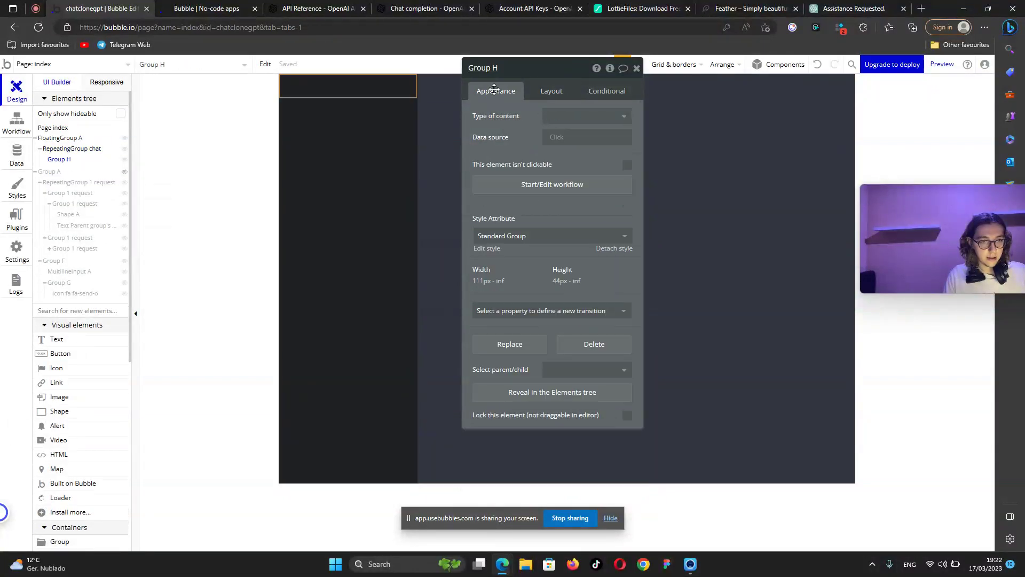
{"action": "left_click", "coordinate": [567, 116]}
{"action": "type", "text": "ch"}
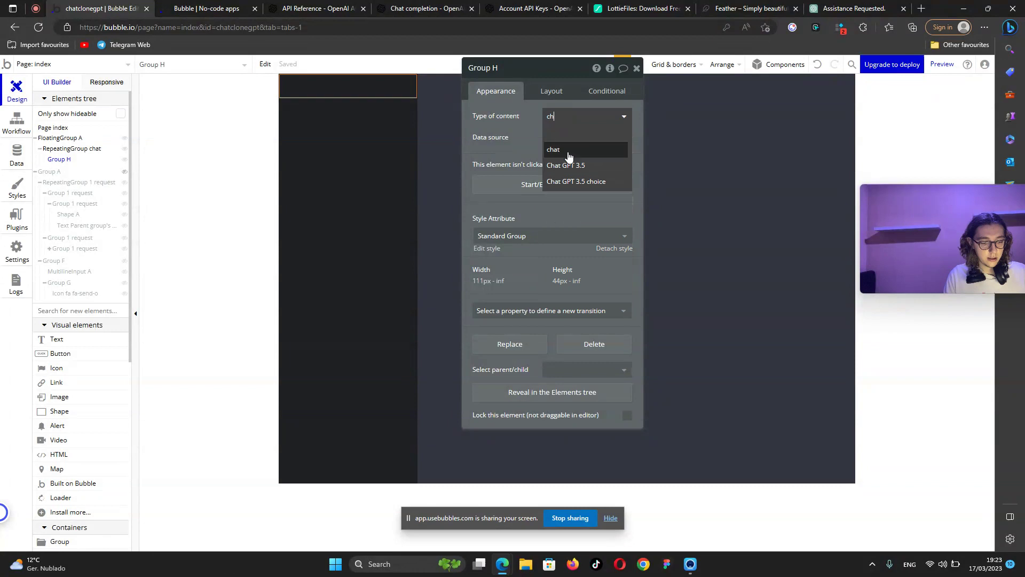
{"action": "left_click", "coordinate": [560, 149]}
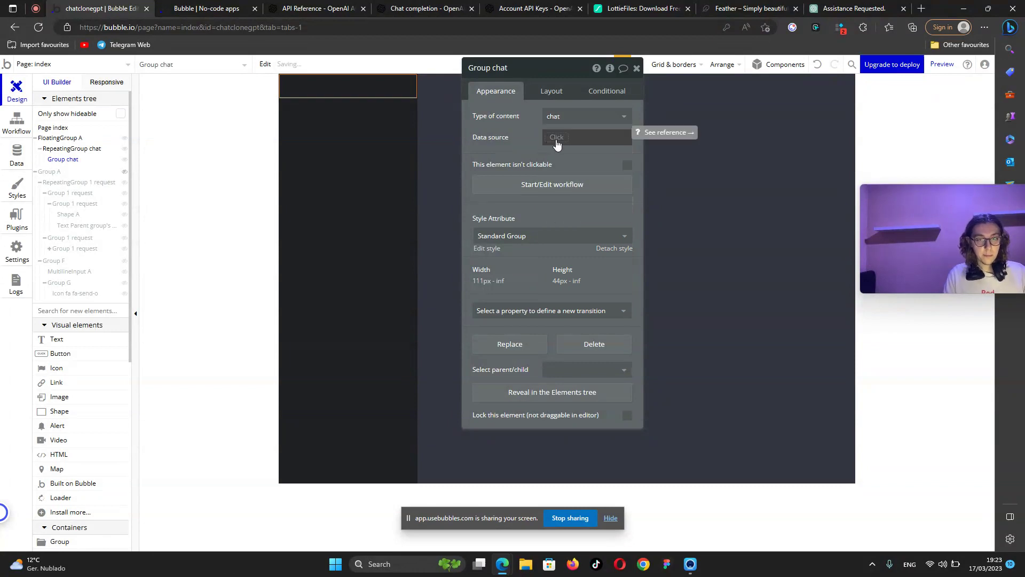
{"action": "left_click", "coordinate": [557, 138]}
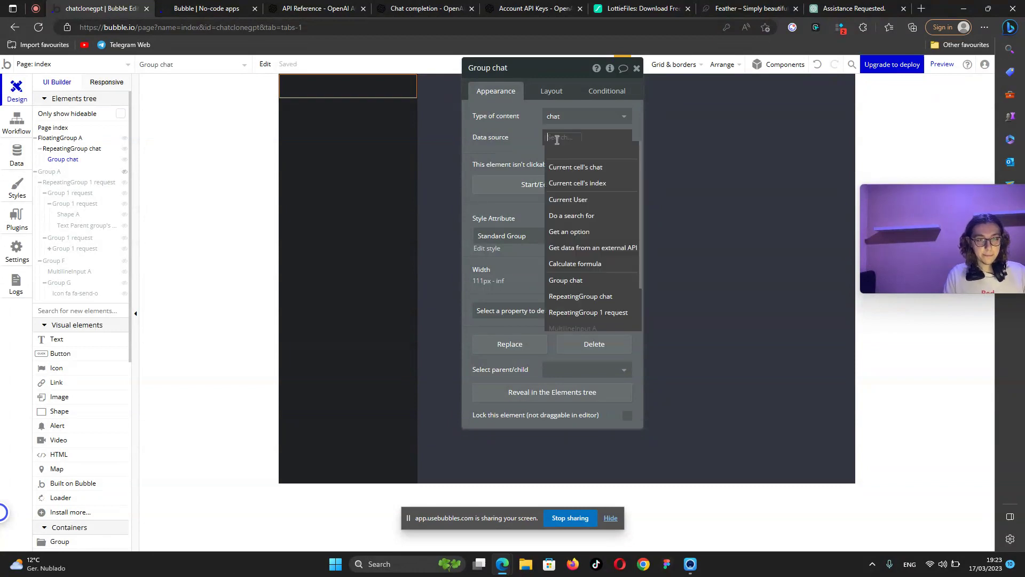
{"action": "left_click", "coordinate": [584, 168]}
Give Group chat margins of 5 px at the top, bottom, left and right.
{"action": "left_click", "coordinate": [553, 94]}
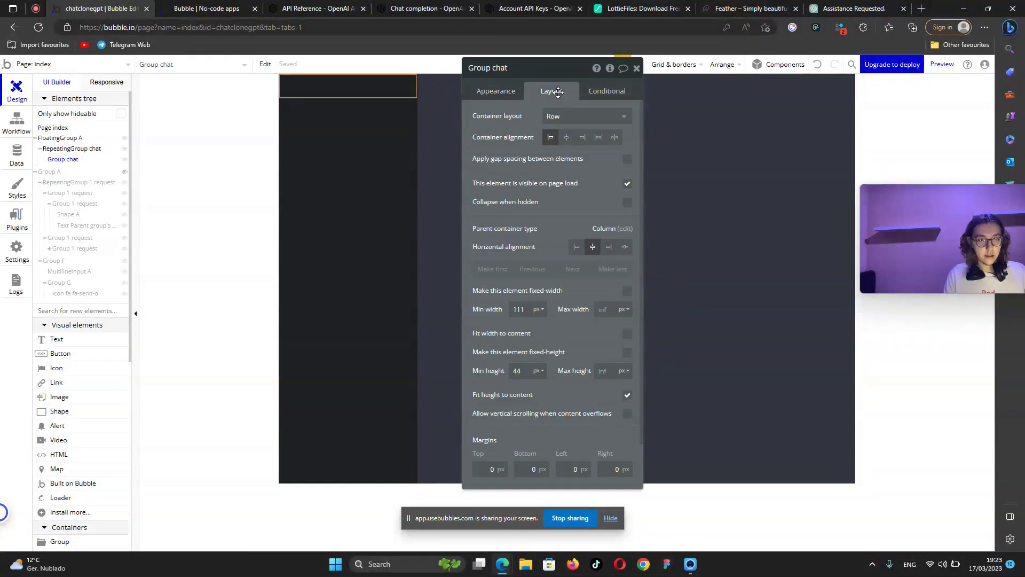
{"action": "left_click", "coordinate": [492, 469]}
{"action": "type", "text": "5"}
{"action": "left_click", "coordinate": [543, 469]}
{"action": "type", "text": "5"}
{"action": "left_click", "coordinate": [577, 468]}
{"action": "type", "text": "5"}
{"action": "left_click", "coordinate": [622, 469]}
{"action": "type", "text": "5"}
{"action": "left_click", "coordinate": [598, 439]}
Detach Group chat from the Standard Group style and set its border roundness to 10.
{"action": "left_click", "coordinate": [523, 101]}
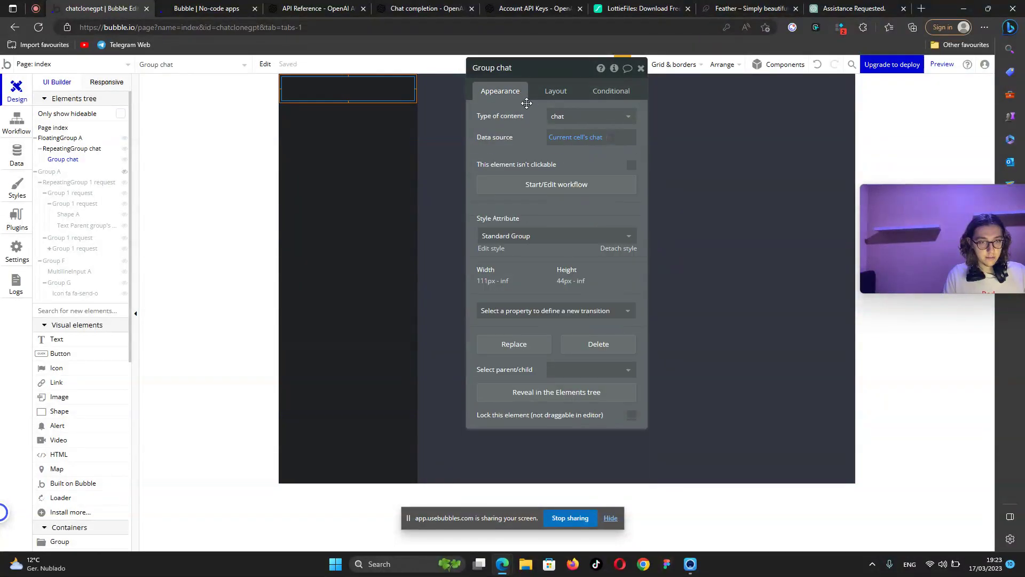
{"action": "left_click", "coordinate": [609, 243]}
{"action": "left_click", "coordinate": [606, 373]}
{"action": "left_click", "coordinate": [607, 372]}
{"action": "left_click", "coordinate": [607, 371]}
{"action": "left_click", "coordinate": [608, 371]}
{"action": "type", "text": "10"}
{"action": "left_click", "coordinate": [577, 342]}
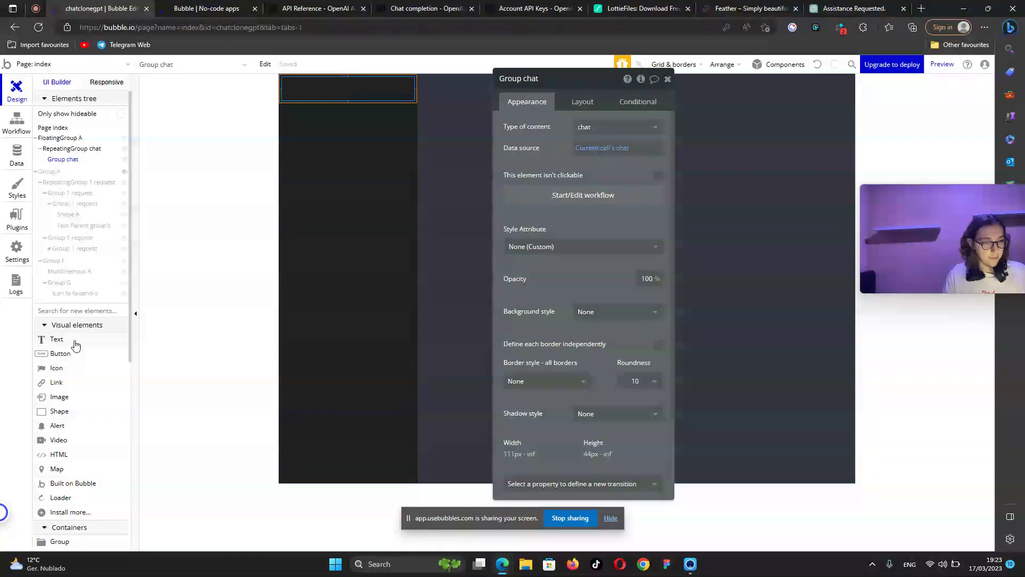
{"action": "left_click", "coordinate": [873, 13]}
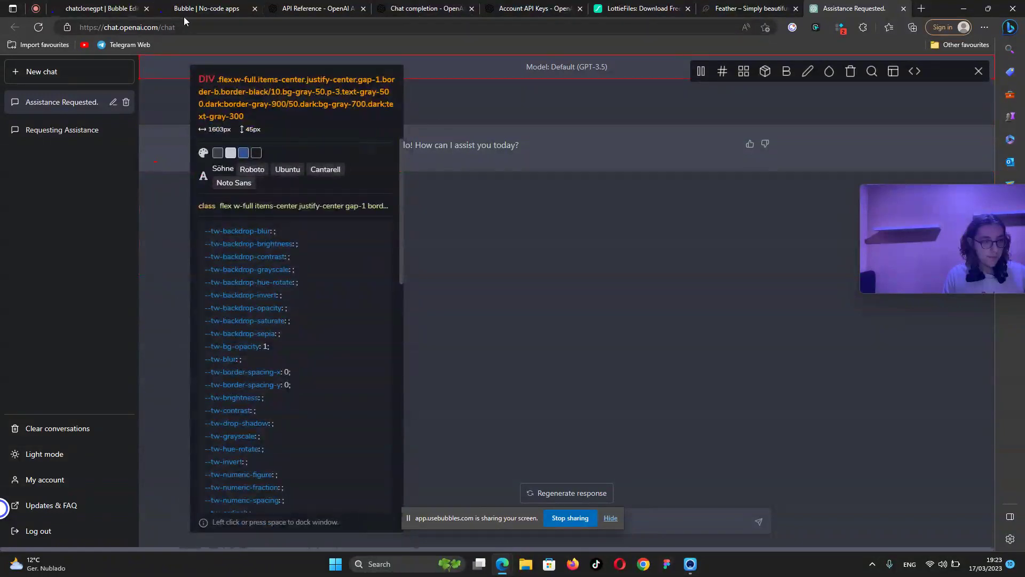
{"action": "left_click", "coordinate": [185, 13]}
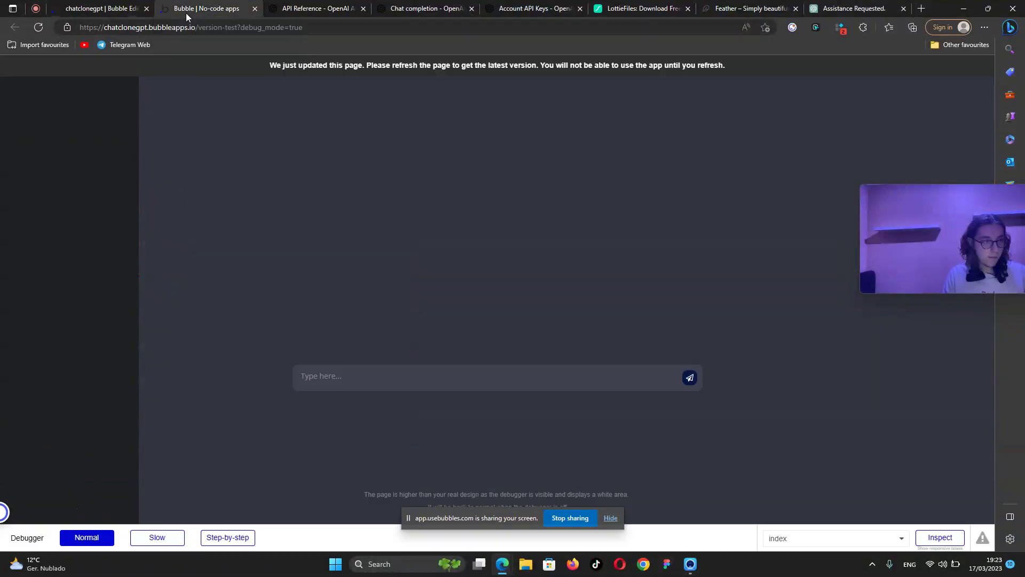
{"action": "left_click", "coordinate": [90, 5]}
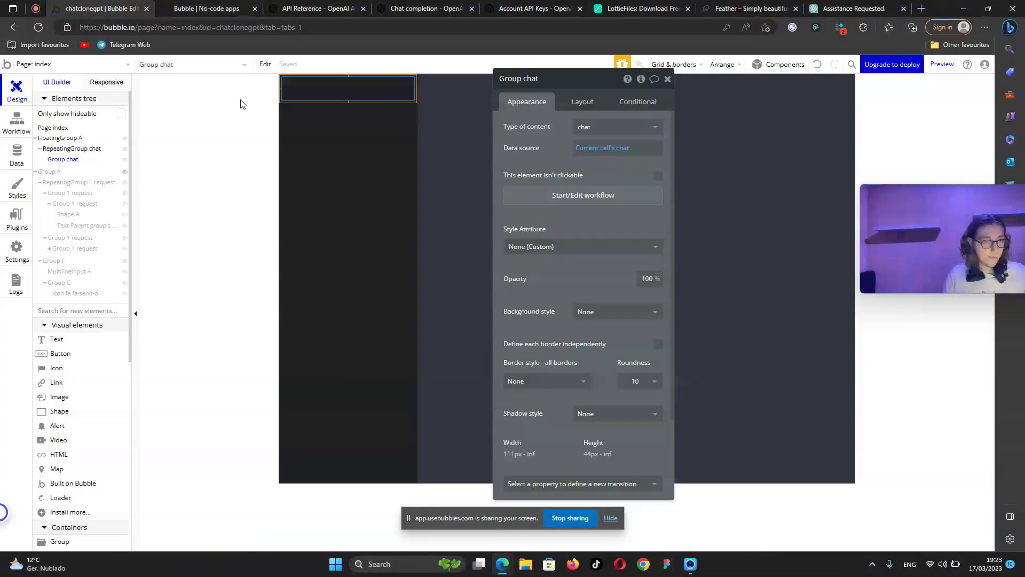
Add a text element inside Group chat that shows the dynamic value Parent group's chat's tittle.
{"action": "left_click", "coordinate": [72, 343]}
{"action": "left_click_drag", "start_coordinate": [282, 77], "coordinate": [333, 88]}
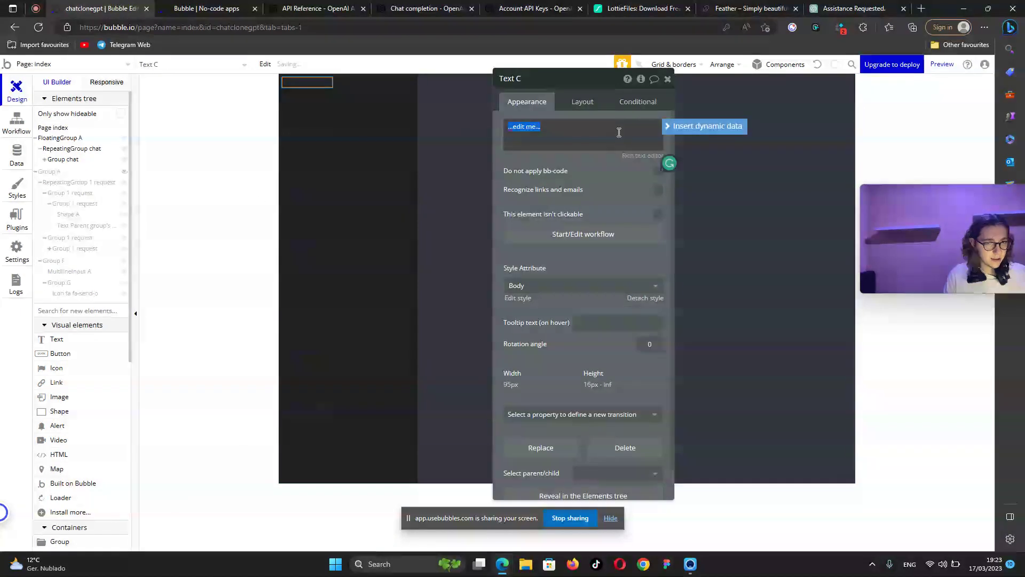
{"action": "left_click", "coordinate": [699, 131]}
{"action": "left_click", "coordinate": [555, 155]}
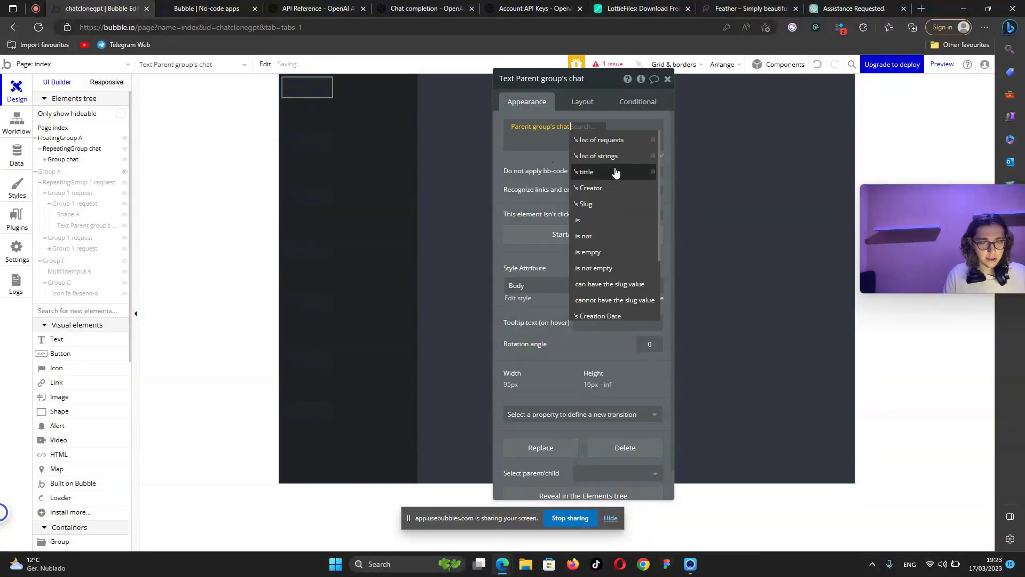
{"action": "left_click", "coordinate": [600, 174]}
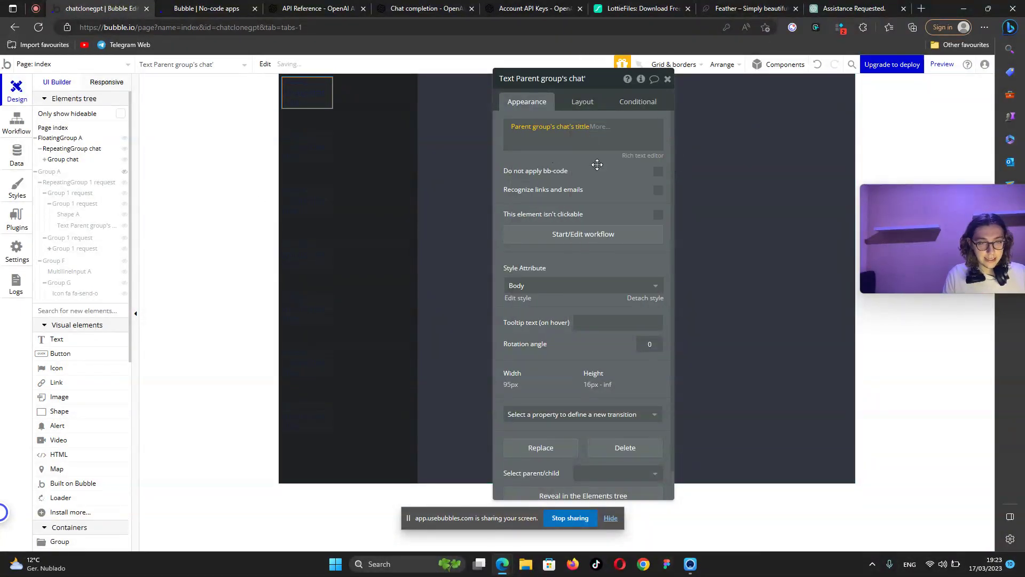
Make the chat title text non-fixed in width, centre it vertically, and clear its minimum width and minimum height.
{"action": "left_click", "coordinate": [589, 102]}
{"action": "left_click", "coordinate": [657, 231]}
{"action": "left_click", "coordinate": [623, 185]}
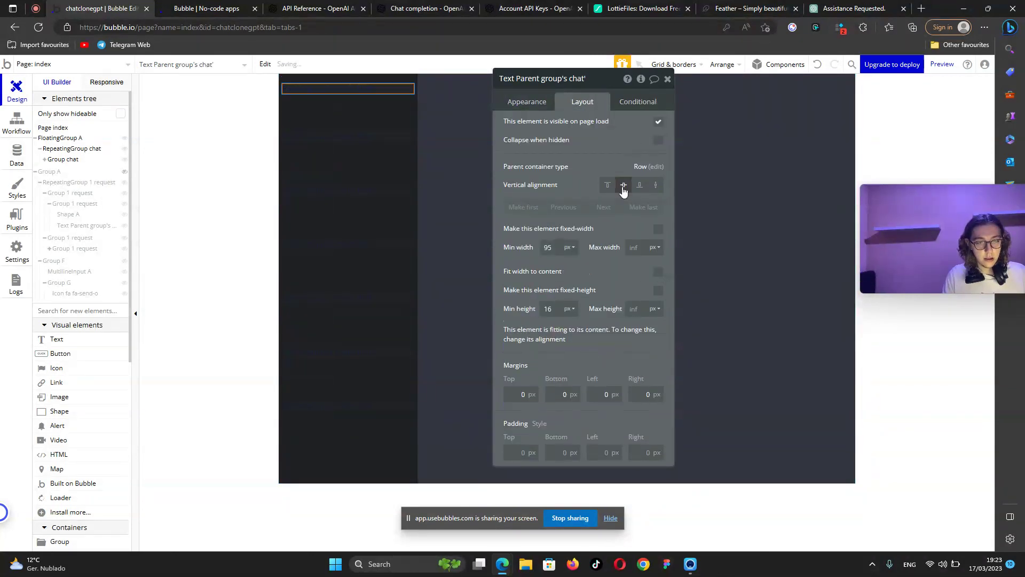
{"action": "left_click_drag", "start_coordinate": [557, 249], "coordinate": [542, 255]}
{"action": "key", "text": "BackSpace"}
{"action": "left_click_drag", "start_coordinate": [559, 308], "coordinate": [537, 313]}
{"action": "key", "text": "BackSpace"}
Detach the chat title text from the Body style and set its font color to #FFFFFF.
{"action": "left_click", "coordinate": [526, 102]}
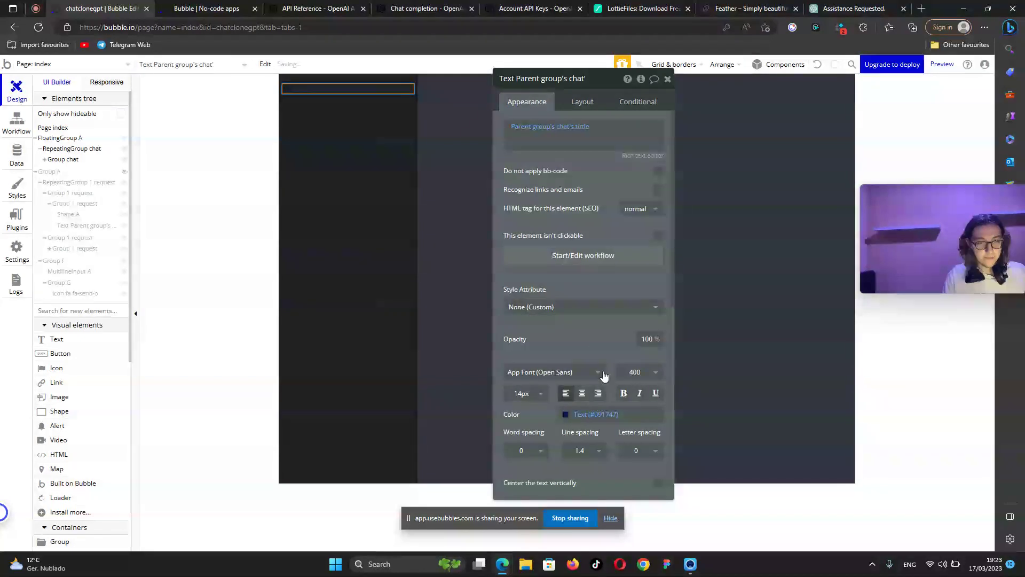
{"action": "left_click", "coordinate": [574, 413]}
{"action": "left_click_drag", "start_coordinate": [588, 454], "coordinate": [522, 401]}
{"action": "left_click", "coordinate": [571, 329]}
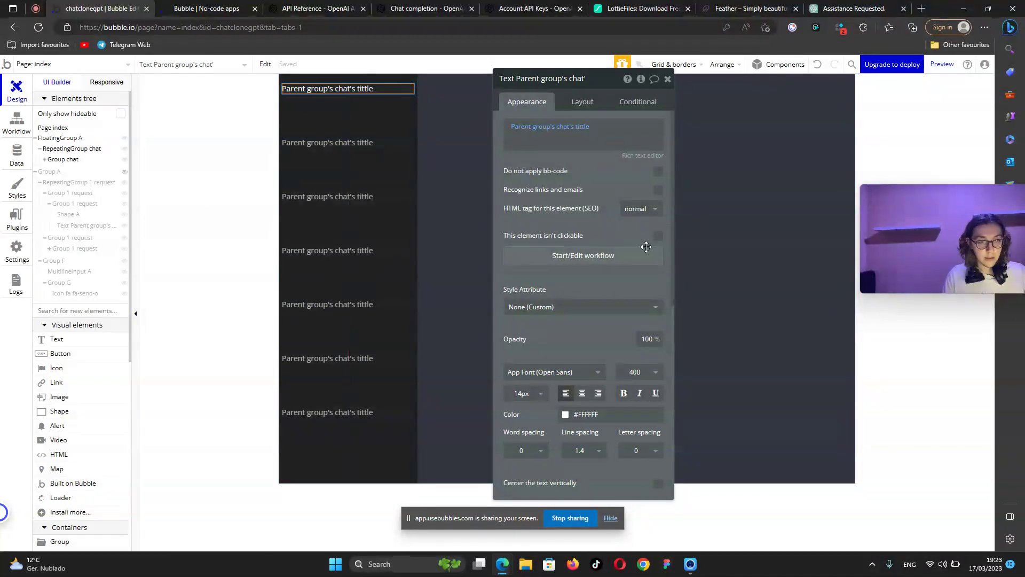
{"action": "left_click_drag", "start_coordinate": [605, 285], "coordinate": [516, 270]}
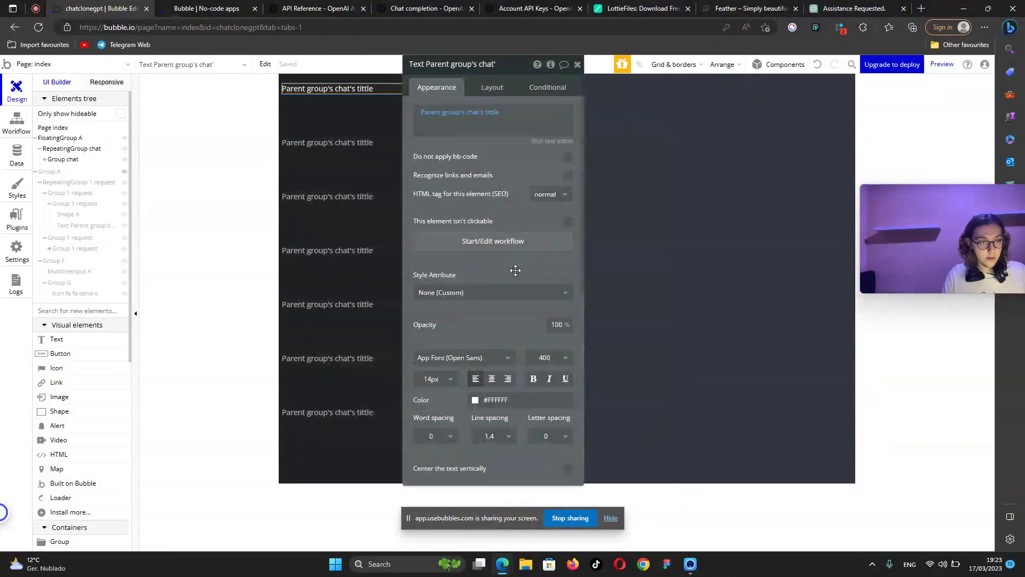
Create a custom state named chat of type chat on the index page.
{"action": "left_click", "coordinate": [16, 123]}
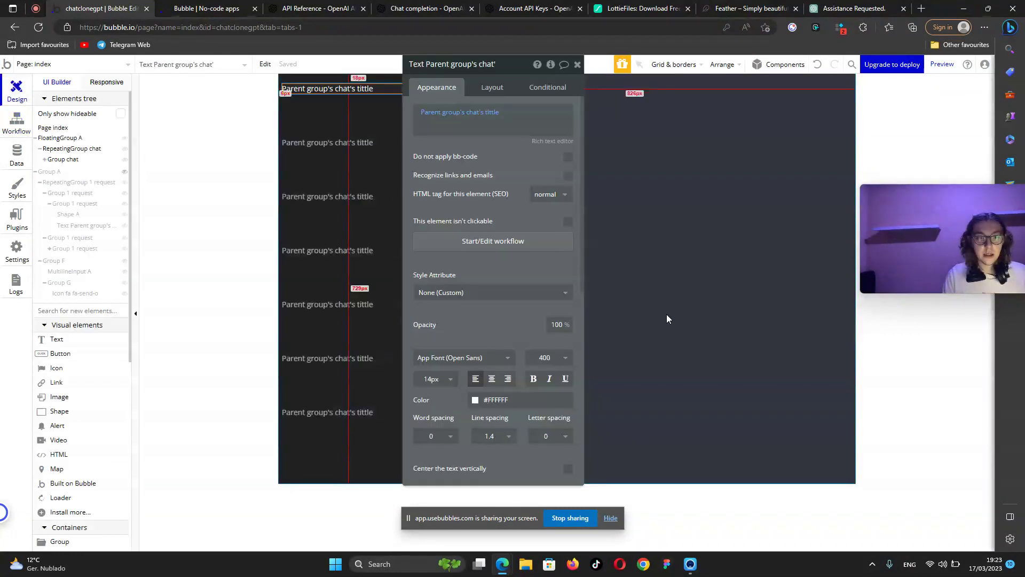
{"action": "left_click", "coordinate": [57, 183]}
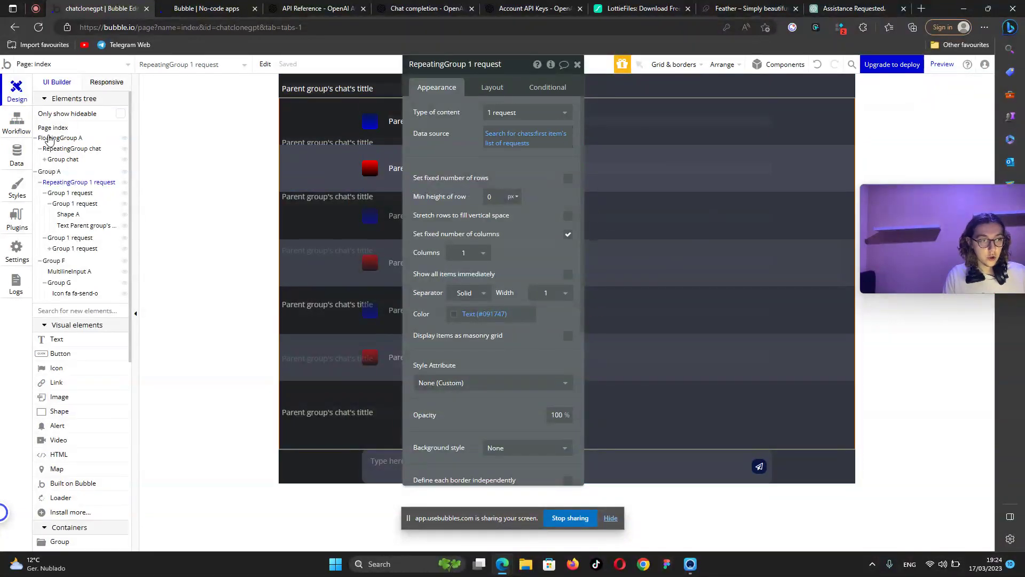
{"action": "left_click", "coordinate": [64, 129]}
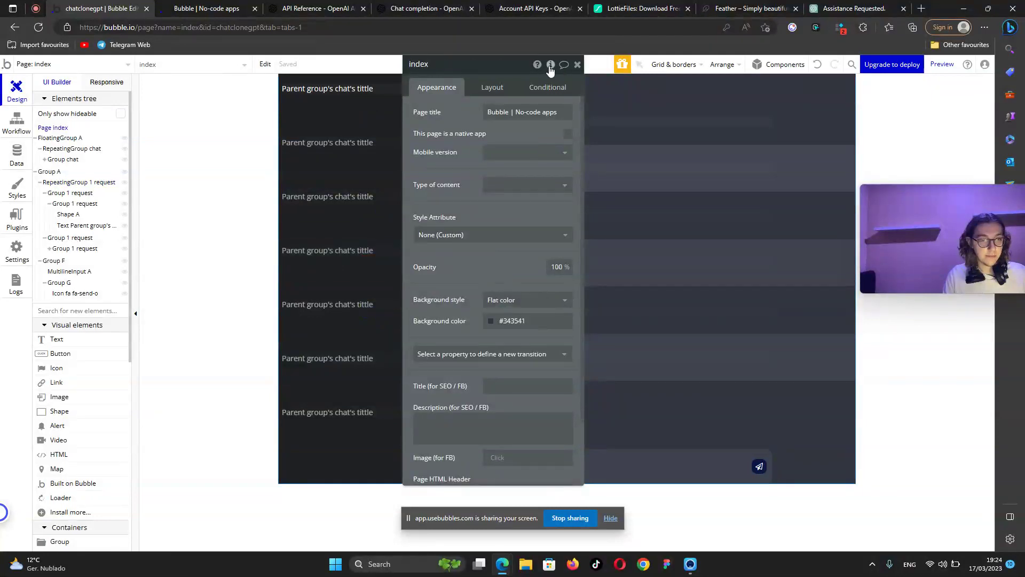
{"action": "left_click", "coordinate": [551, 65]}
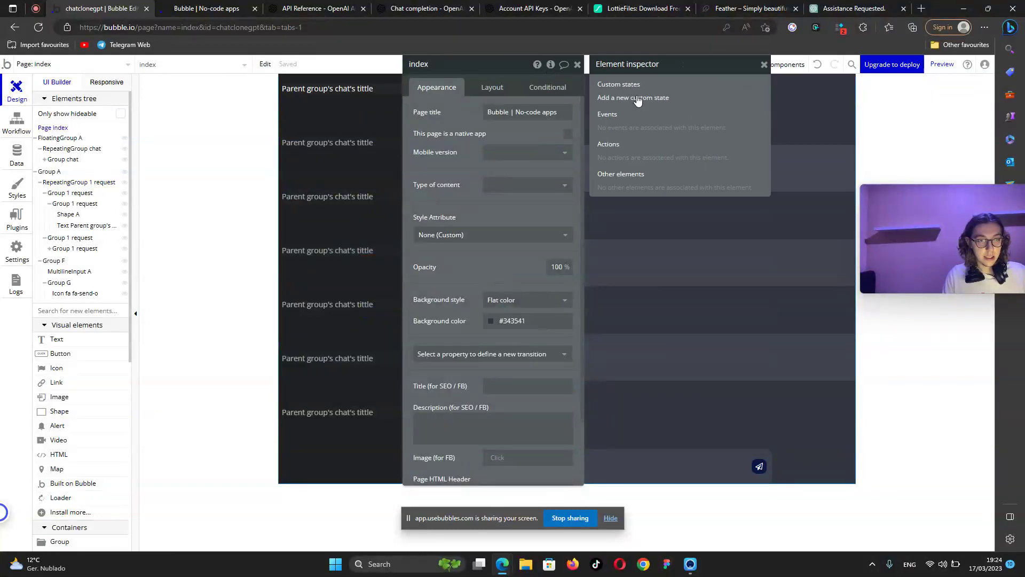
{"action": "left_click", "coordinate": [637, 98]}
{"action": "type", "text": "chat"}
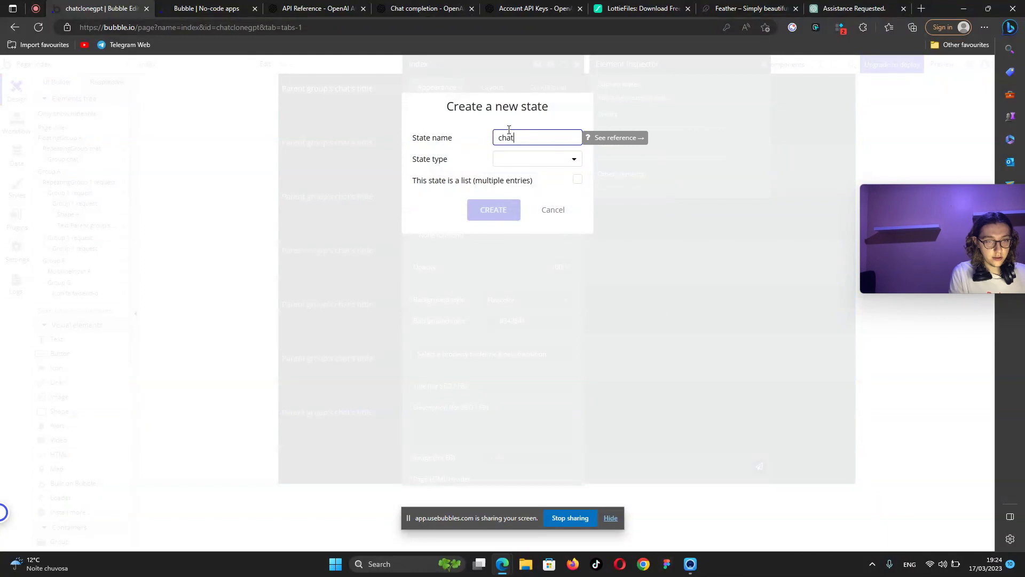
{"action": "left_click", "coordinate": [547, 167]}
{"action": "type", "text": "ch"}
{"action": "left_click", "coordinate": [526, 180]}
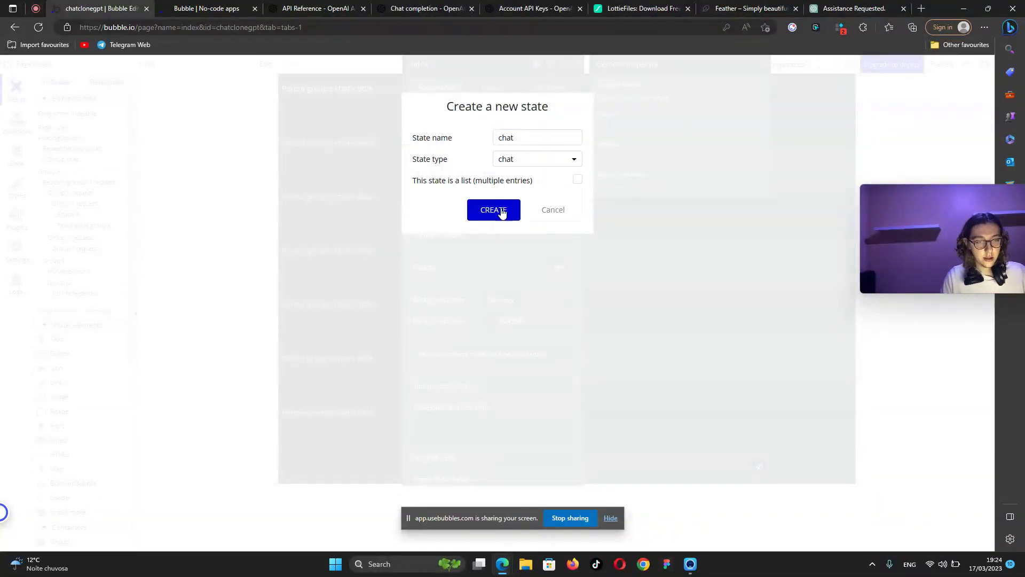
{"action": "left_click", "coordinate": [500, 215]}
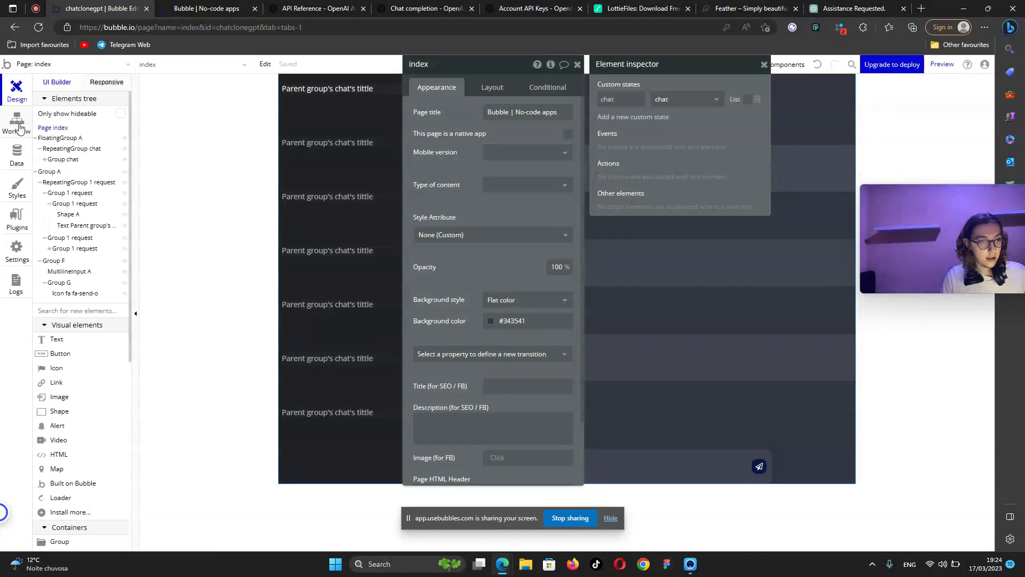
Add a Page is loaded event to the index page's workflows.
{"action": "left_click", "coordinate": [18, 124]}
{"action": "left_click", "coordinate": [105, 126]}
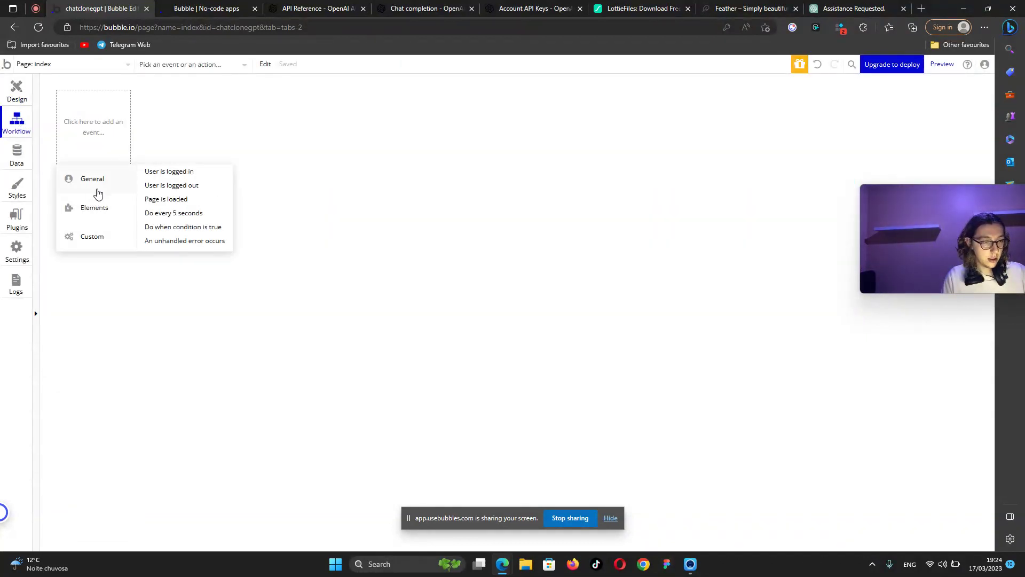
{"action": "left_click", "coordinate": [166, 199]}
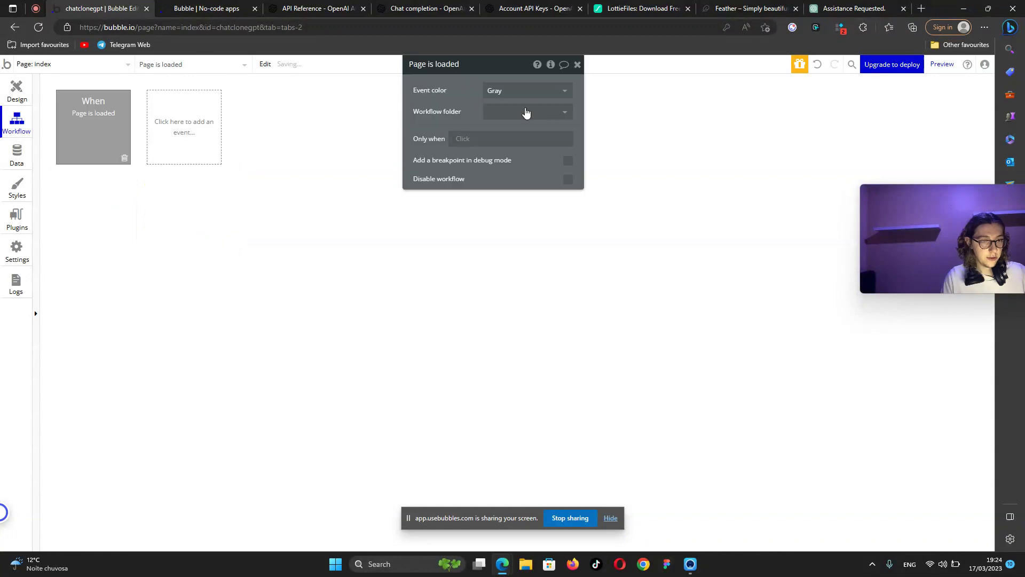
Add a Set state action to the page load event that sets index's chat state to Current User's chats:last item.
{"action": "left_click", "coordinate": [116, 206]}
{"action": "mouse_move", "coordinate": [125, 350]}
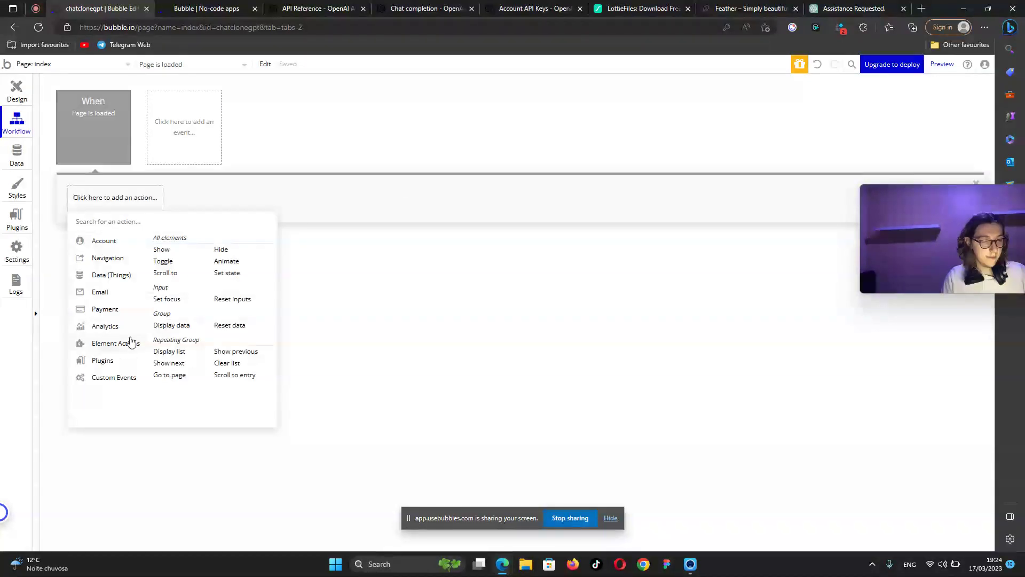
{"action": "left_click", "coordinate": [223, 273]}
{"action": "left_click", "coordinate": [526, 91]}
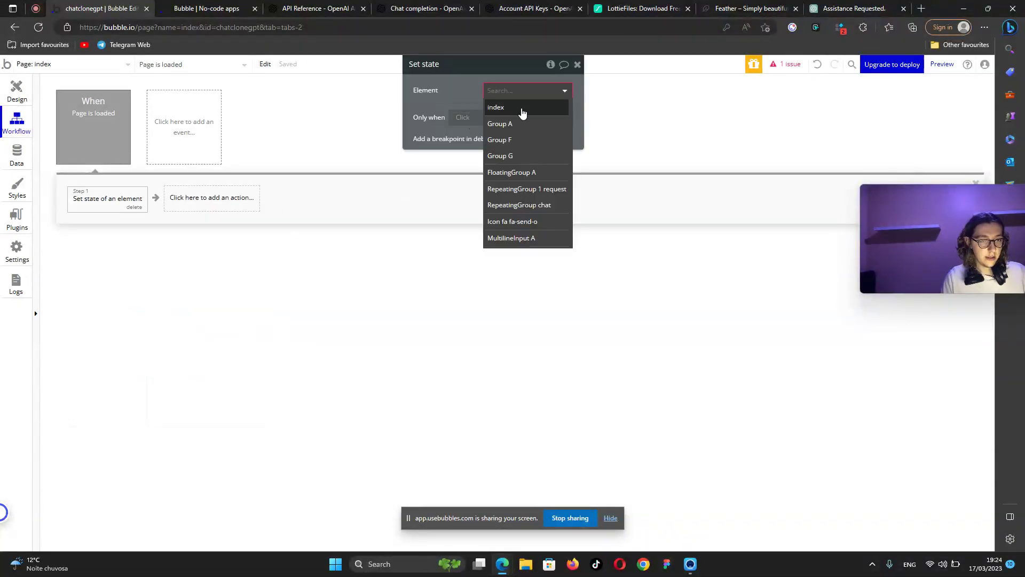
{"action": "left_click", "coordinate": [503, 107]}
{"action": "left_click", "coordinate": [496, 127]}
{"action": "left_click", "coordinate": [500, 135]}
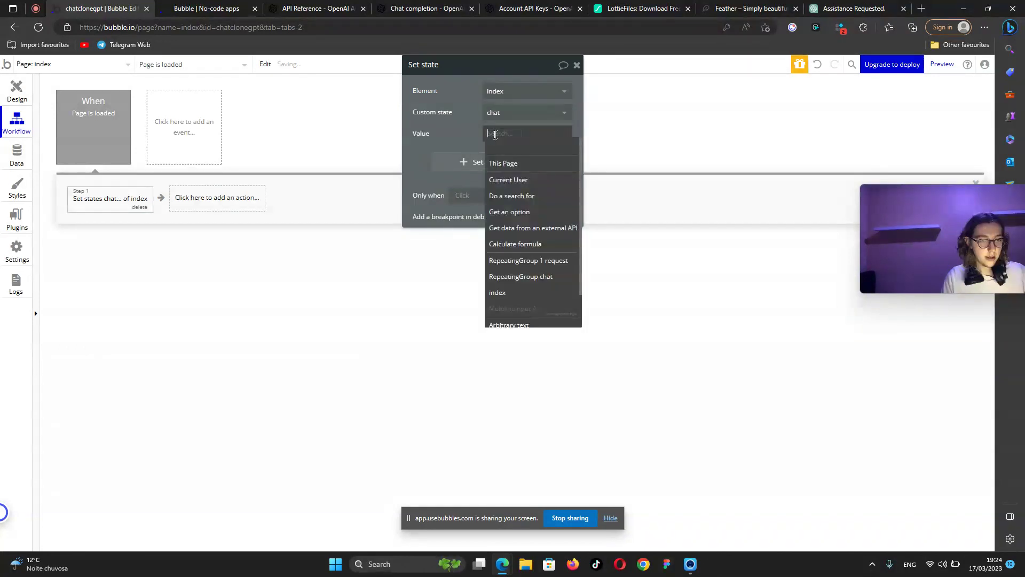
{"action": "left_click", "coordinate": [518, 180]}
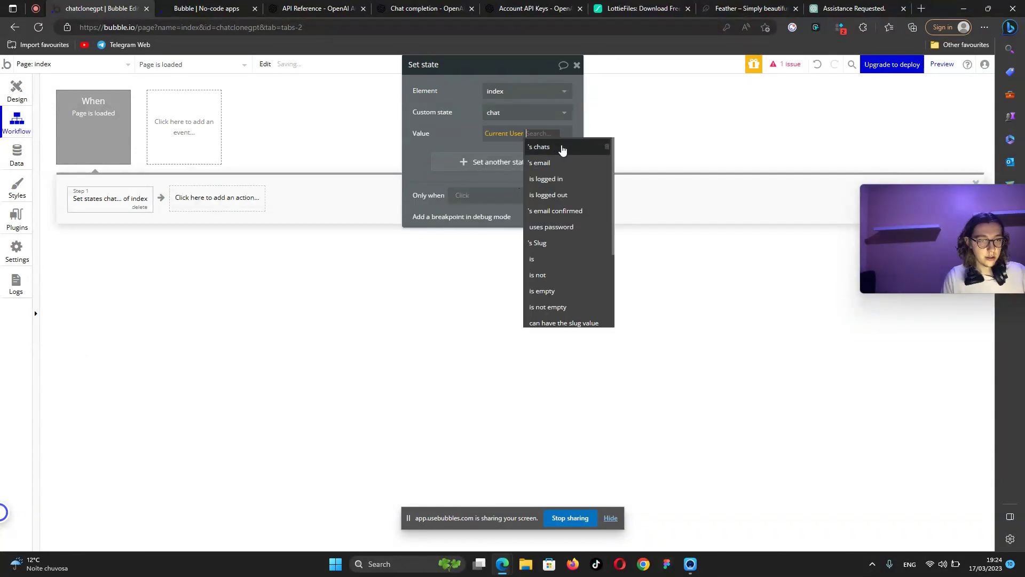
{"action": "left_click", "coordinate": [559, 149]}
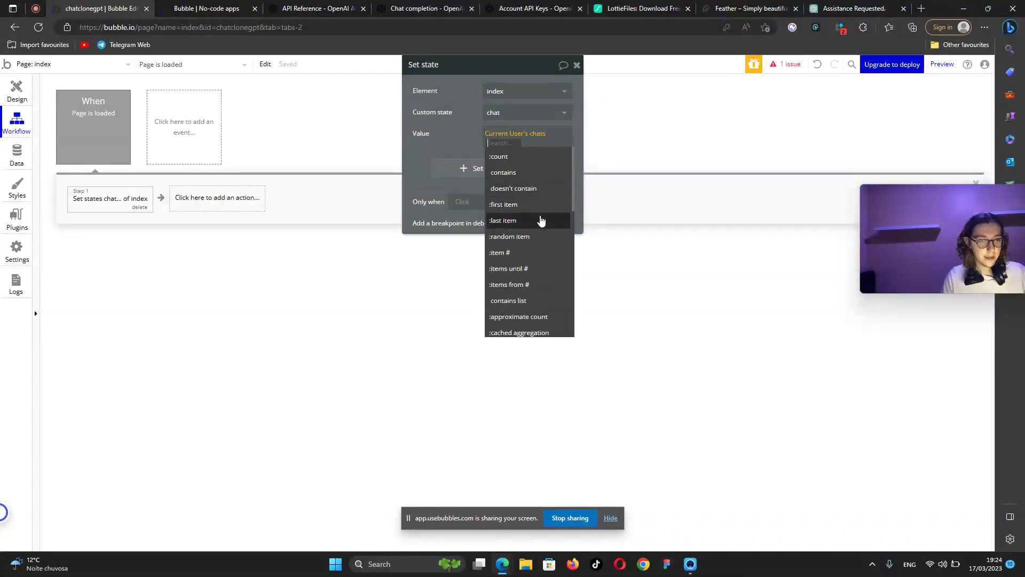
{"action": "left_click", "coordinate": [541, 220]}
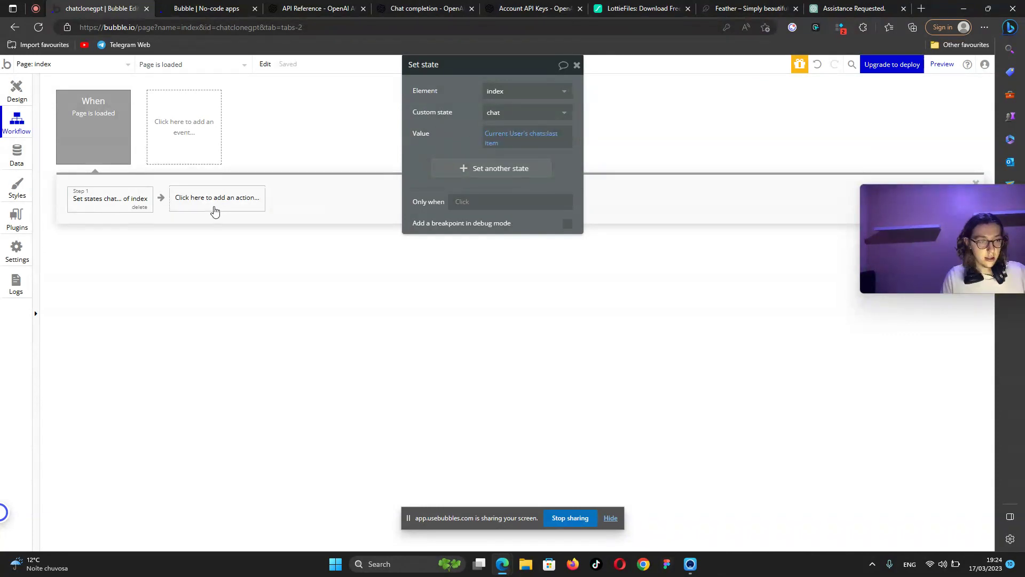
Add a second action to the page load workflow that creates a new thing of type chat.
{"action": "left_click", "coordinate": [245, 201]}
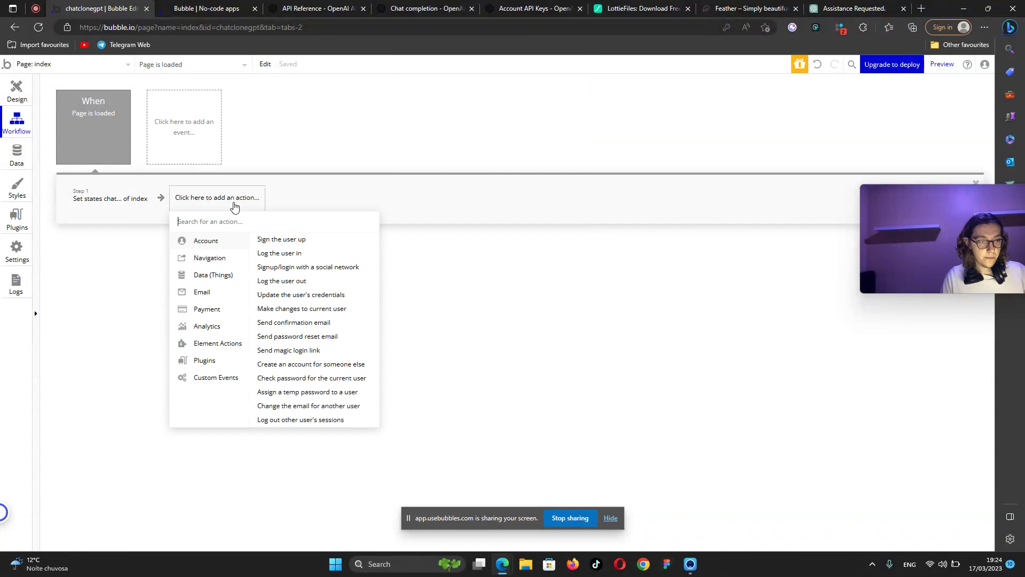
{"action": "mouse_move", "coordinate": [222, 278]}
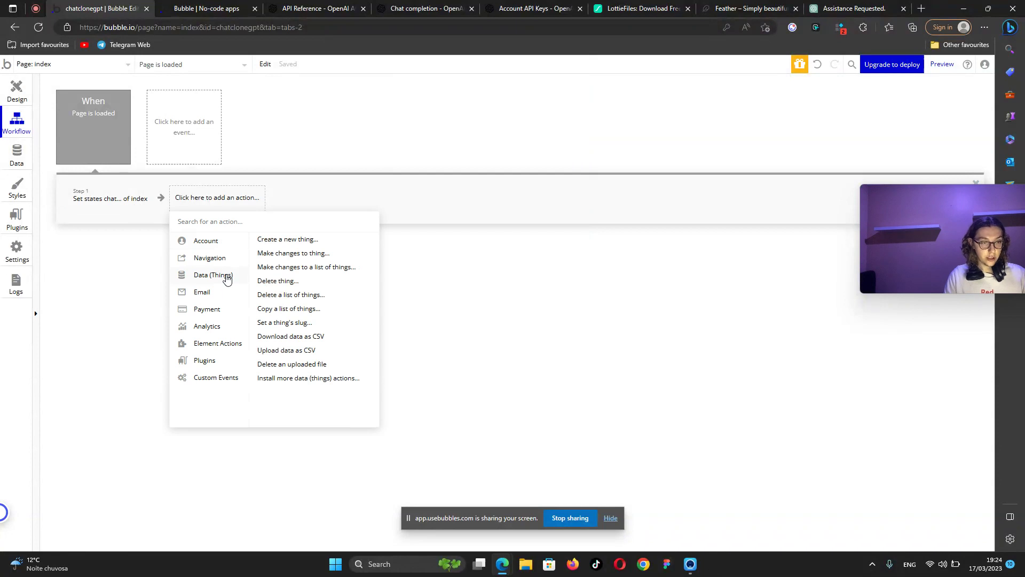
{"action": "left_click", "coordinate": [295, 244]}
{"action": "left_click", "coordinate": [507, 90]}
{"action": "left_click", "coordinate": [508, 126]}
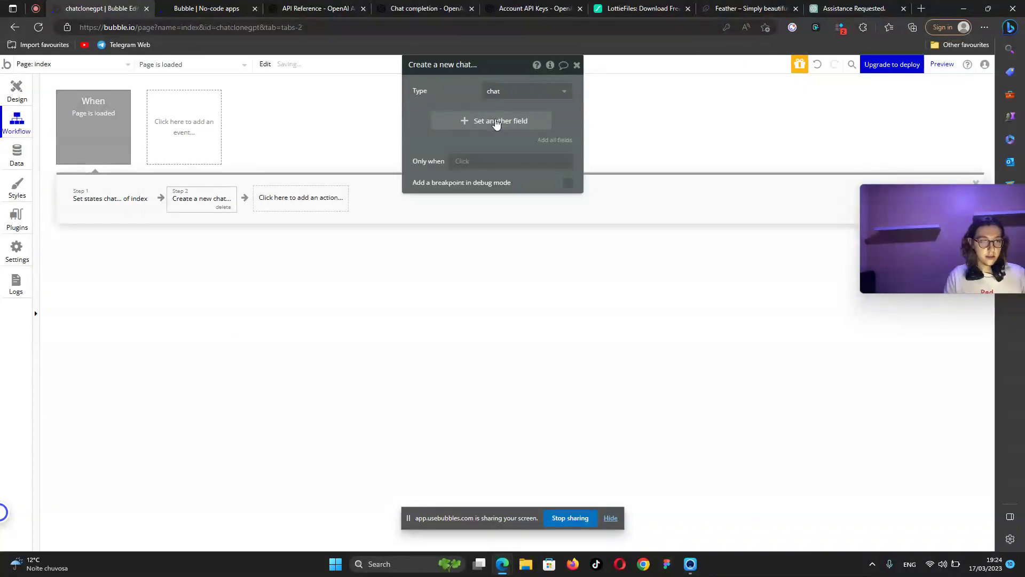
Add a Make changes to thing action as the workflow's third step, with Current User as the thing to change.
{"action": "left_click", "coordinate": [286, 207]}
{"action": "mouse_move", "coordinate": [291, 282]}
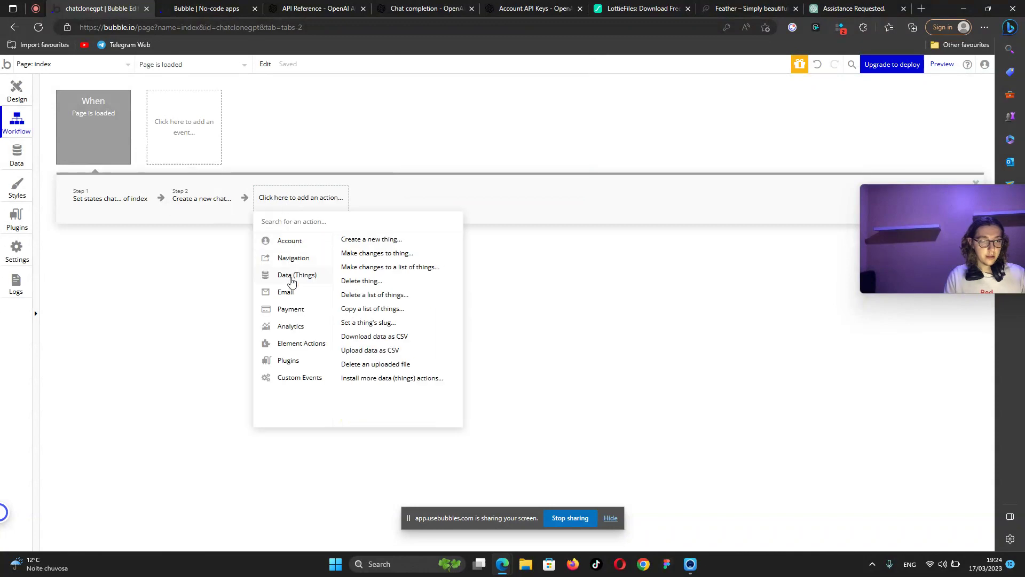
{"action": "left_click", "coordinate": [368, 253]}
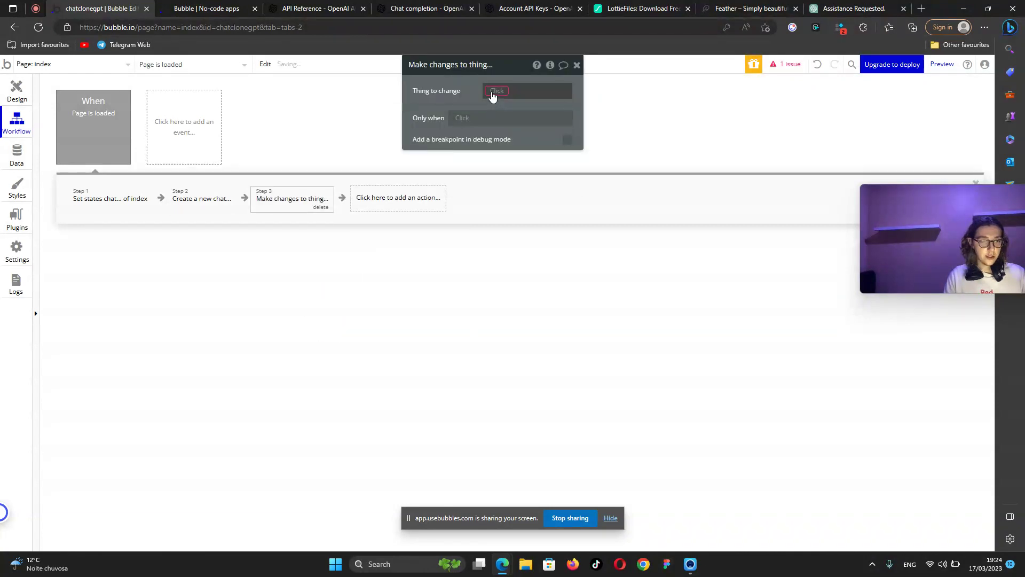
{"action": "left_click", "coordinate": [494, 91]}
{"action": "left_click", "coordinate": [505, 135]}
{"action": "left_click", "coordinate": [501, 124]}
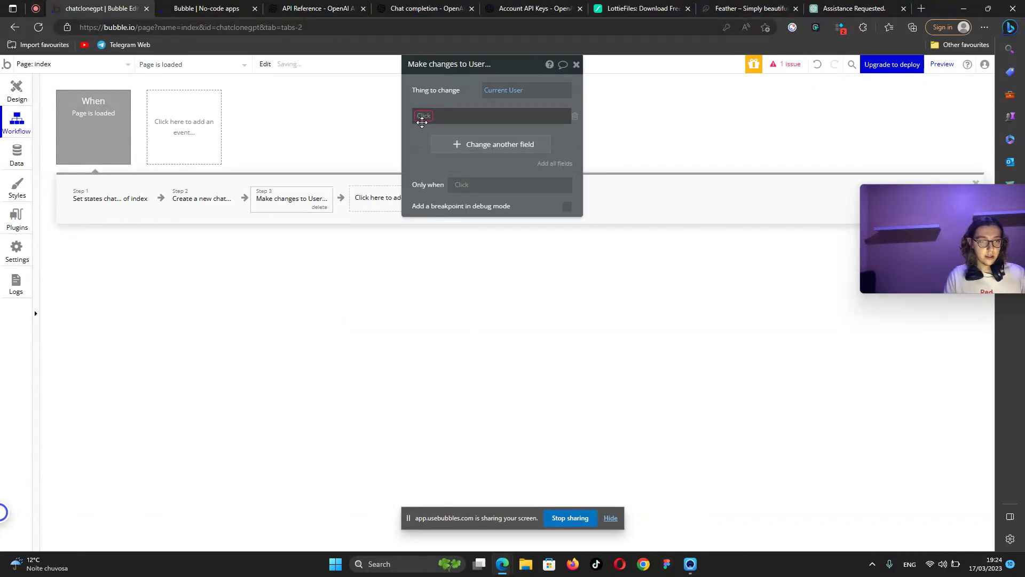
Set the user change to chats add Result of step 2 (Create a new chat...).
{"action": "left_click", "coordinate": [448, 128]}
{"action": "left_click", "coordinate": [443, 116]}
{"action": "left_click", "coordinate": [456, 140]}
{"action": "left_click", "coordinate": [463, 116]}
{"action": "left_click", "coordinate": [516, 160]}
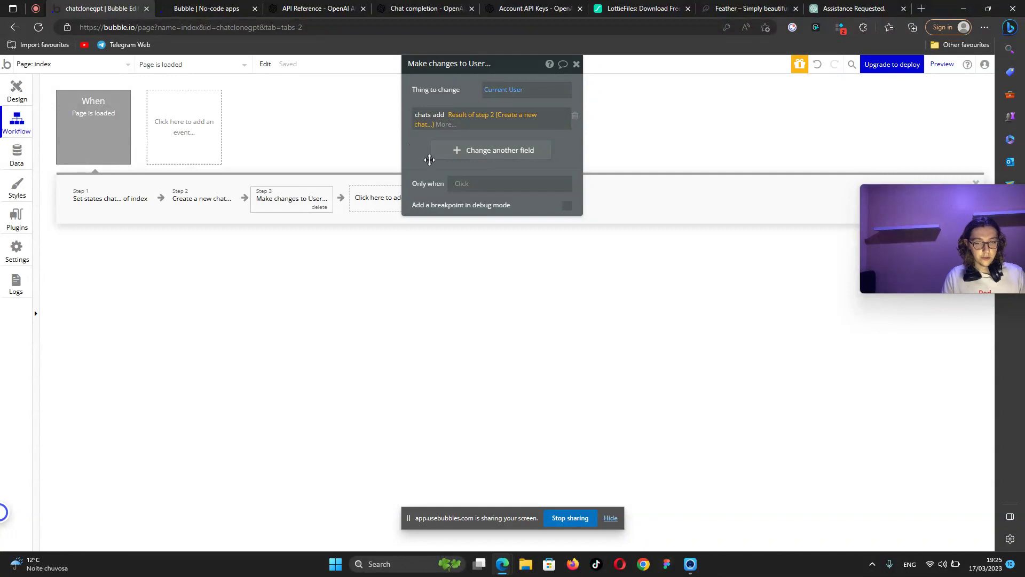
{"action": "left_click", "coordinate": [428, 166]}
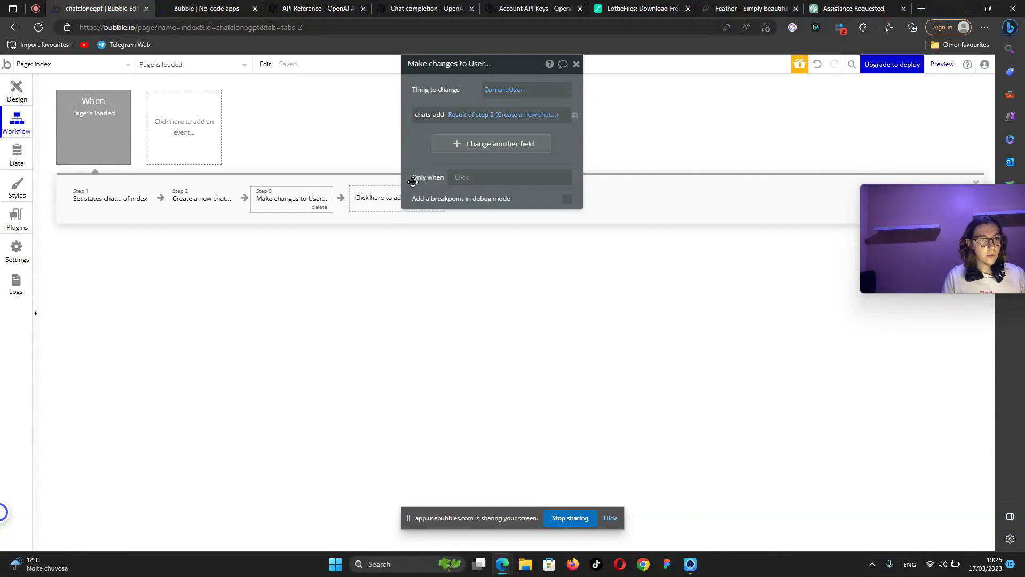
Restrict the Create a new chat action to run only when index's chat is empty.
{"action": "left_click", "coordinate": [138, 202]}
{"action": "left_click", "coordinate": [196, 201]}
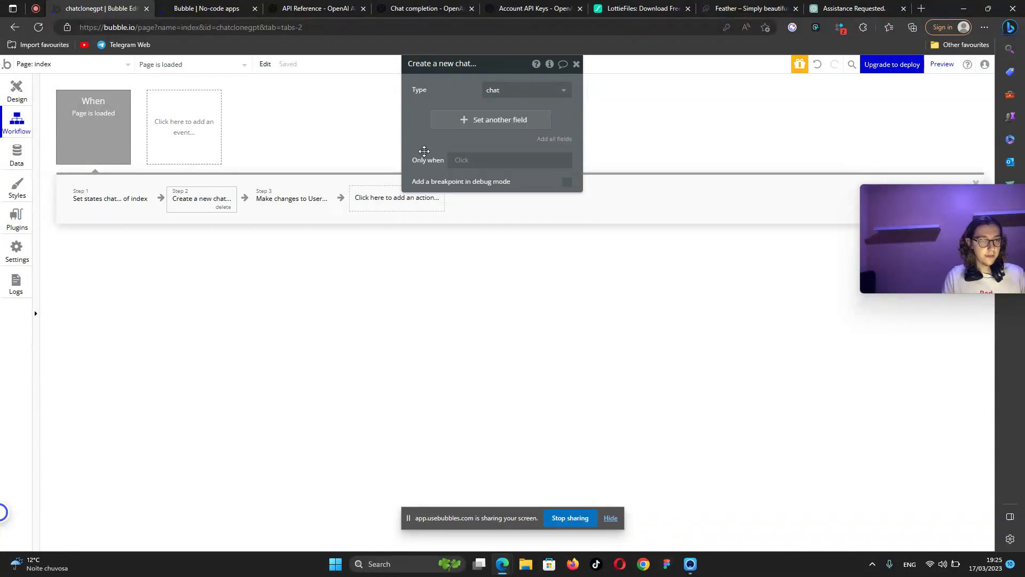
{"action": "left_click", "coordinate": [464, 161]}
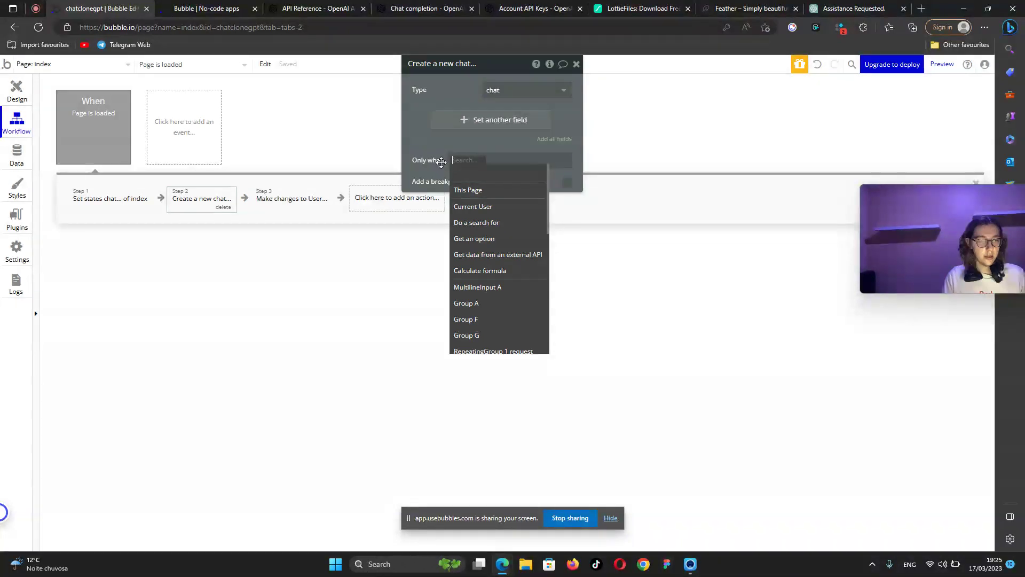
{"action": "type", "text": "index"}
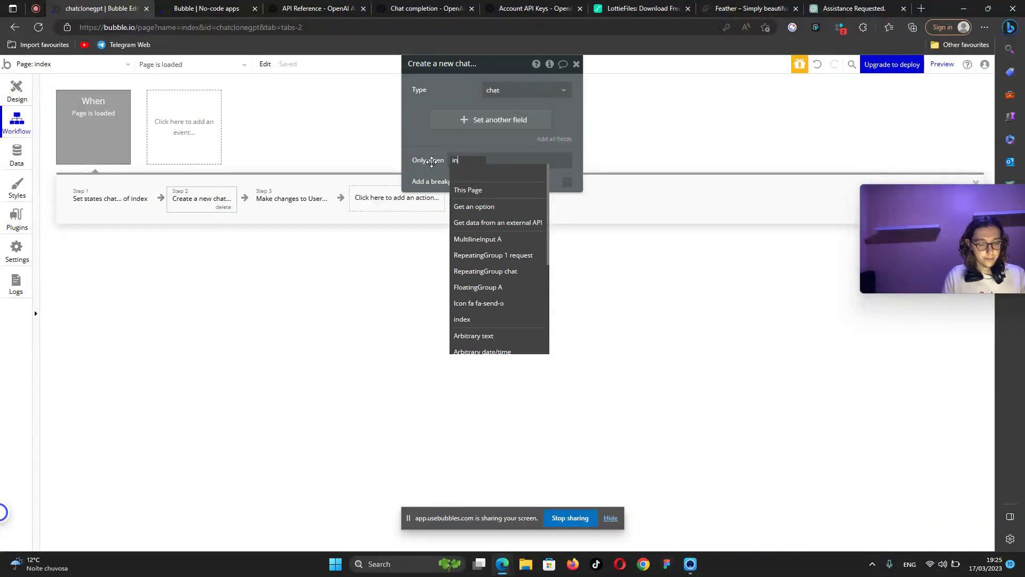
{"action": "left_click", "coordinate": [462, 187]}
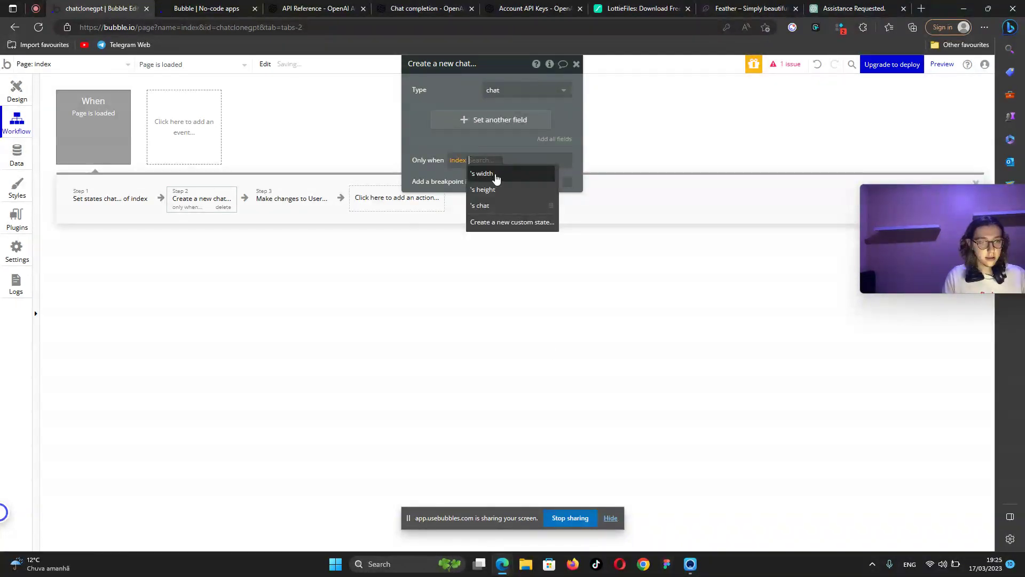
{"action": "left_click", "coordinate": [495, 206]}
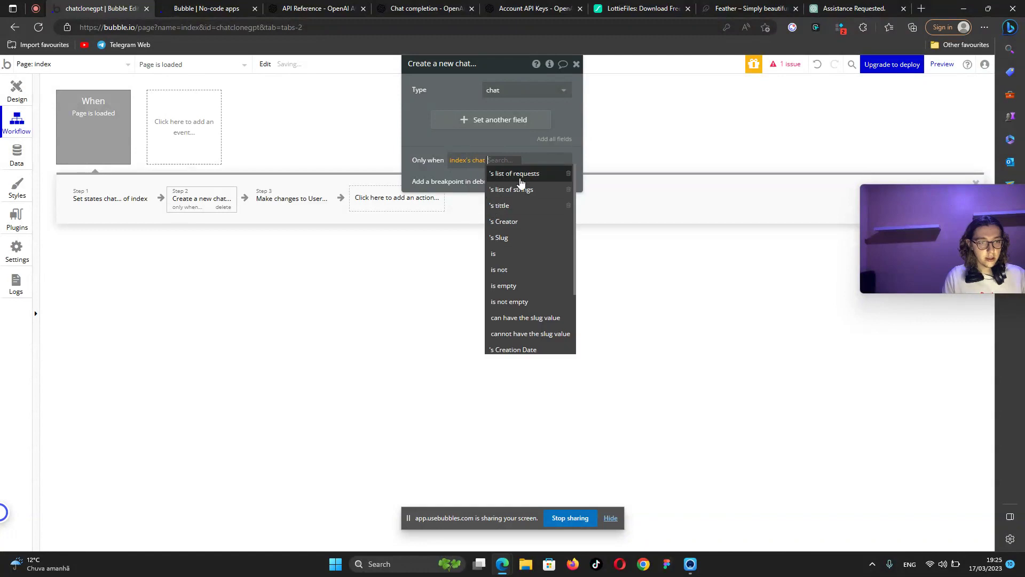
{"action": "left_click", "coordinate": [526, 287]}
Copy the "index's chat is empty" condition from the Create a new chat action to the Make changes to User action.
{"action": "right_click", "coordinate": [481, 161]}
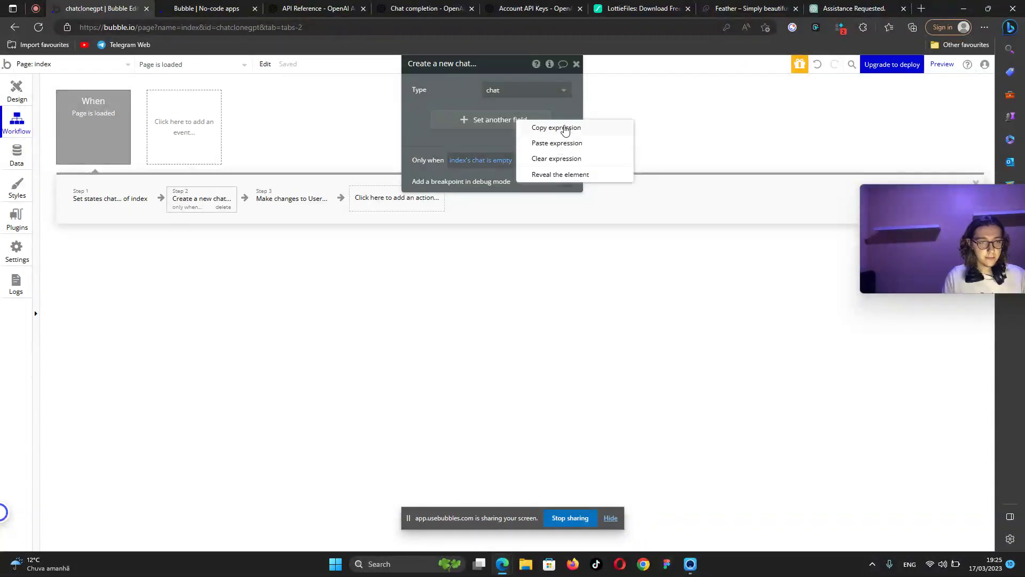
{"action": "left_click", "coordinate": [565, 128]}
{"action": "left_click", "coordinate": [110, 198]}
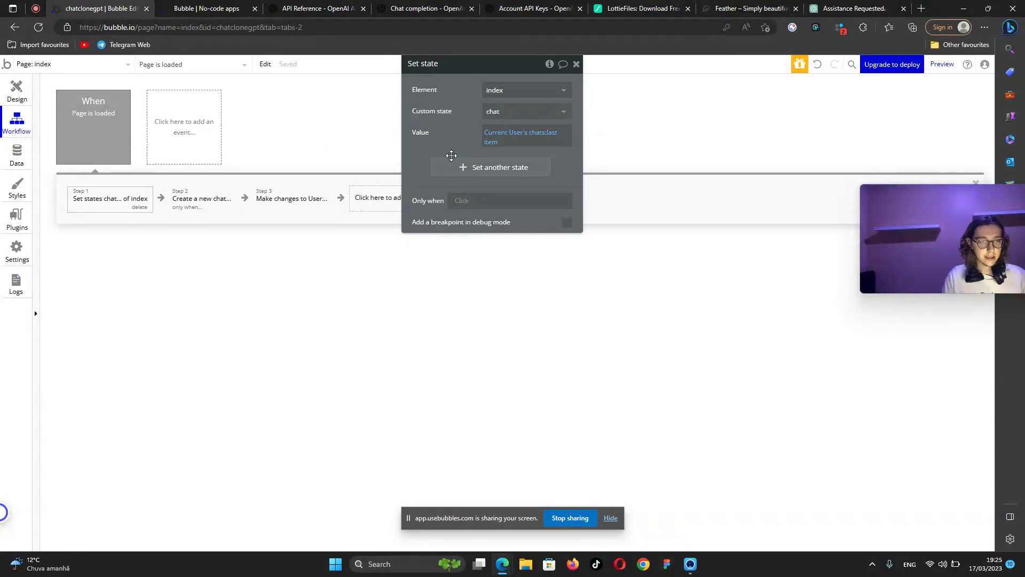
{"action": "left_click", "coordinate": [206, 208]}
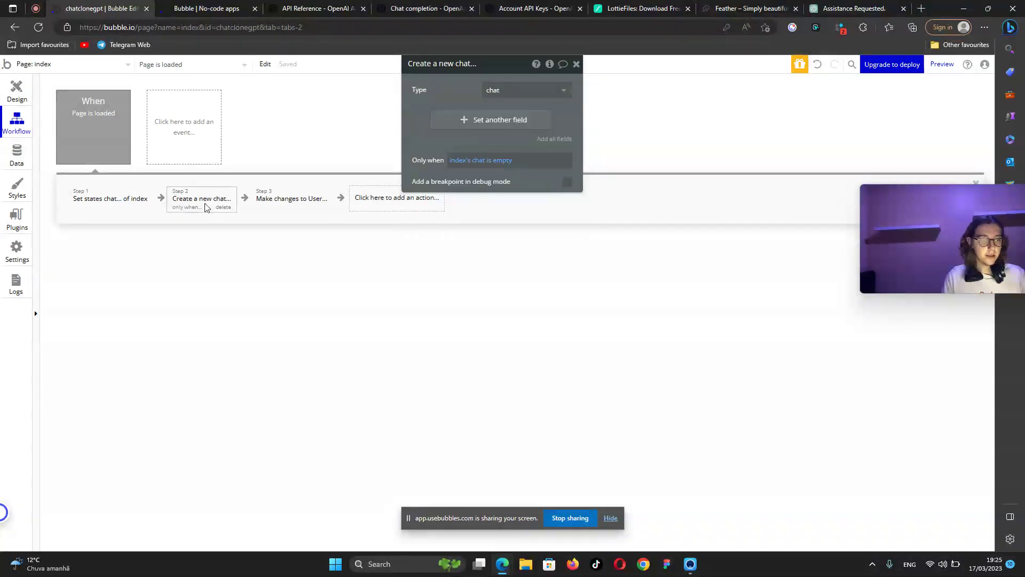
{"action": "left_click", "coordinate": [274, 206]}
{"action": "right_click", "coordinate": [460, 177]}
{"action": "left_click", "coordinate": [536, 164]}
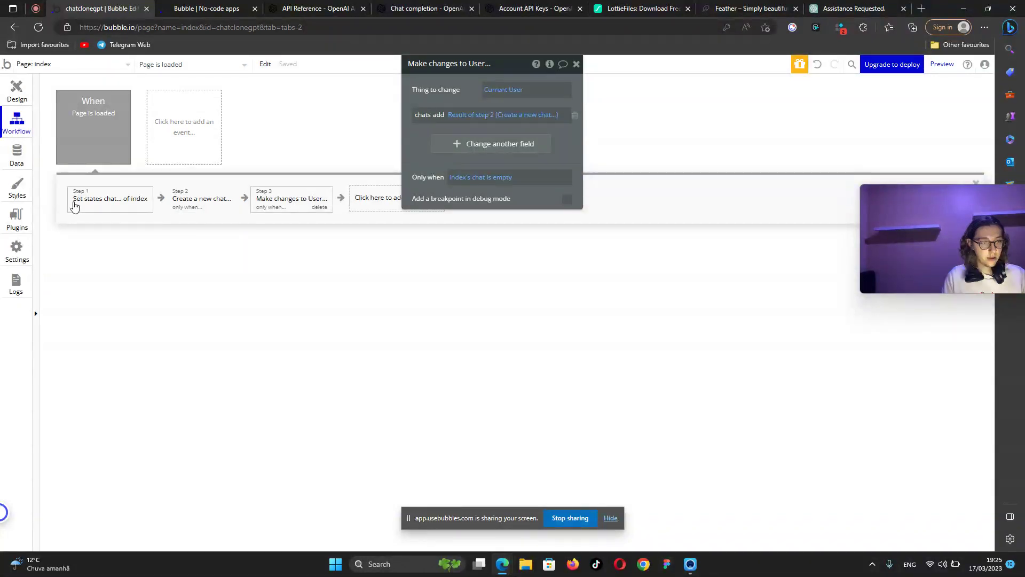
Copy the step 1 Set state action and paste it as the workflow's fourth step.
{"action": "left_click", "coordinate": [74, 207]}
{"action": "right_click", "coordinate": [75, 205]}
{"action": "left_click", "coordinate": [118, 280]}
{"action": "right_click", "coordinate": [364, 202]}
{"action": "left_click", "coordinate": [384, 209]}
Paste the "index's chat is empty" condition into the step 4 Set state action and set its value to Result of step 2 (Create a new chat...).
{"action": "right_click", "coordinate": [453, 205]}
{"action": "left_click", "coordinate": [512, 188]}
{"action": "left_click_drag", "start_coordinate": [453, 140], "coordinate": [509, 252]}
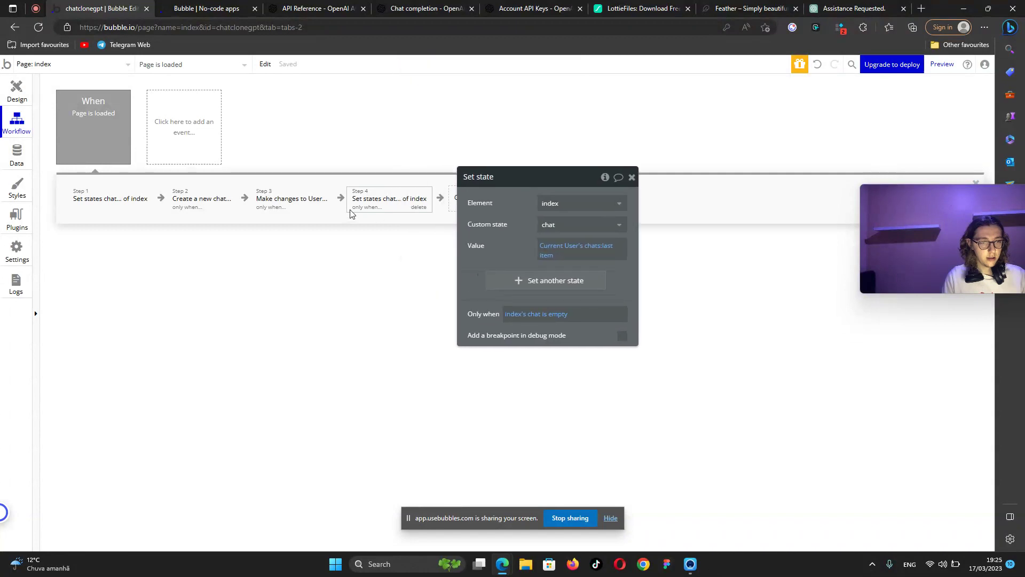
{"action": "left_click", "coordinate": [568, 250]}
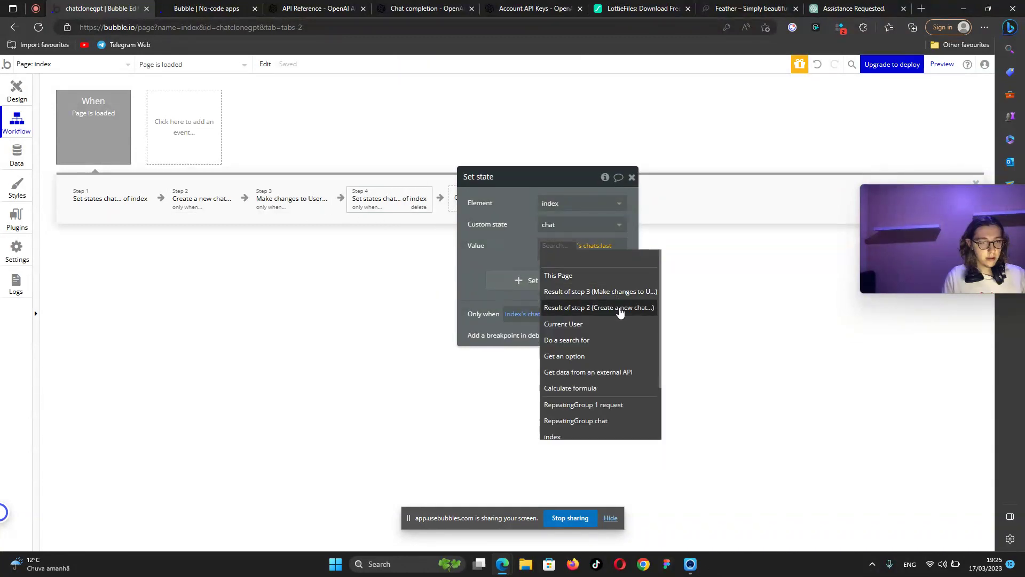
{"action": "left_click", "coordinate": [620, 309]}
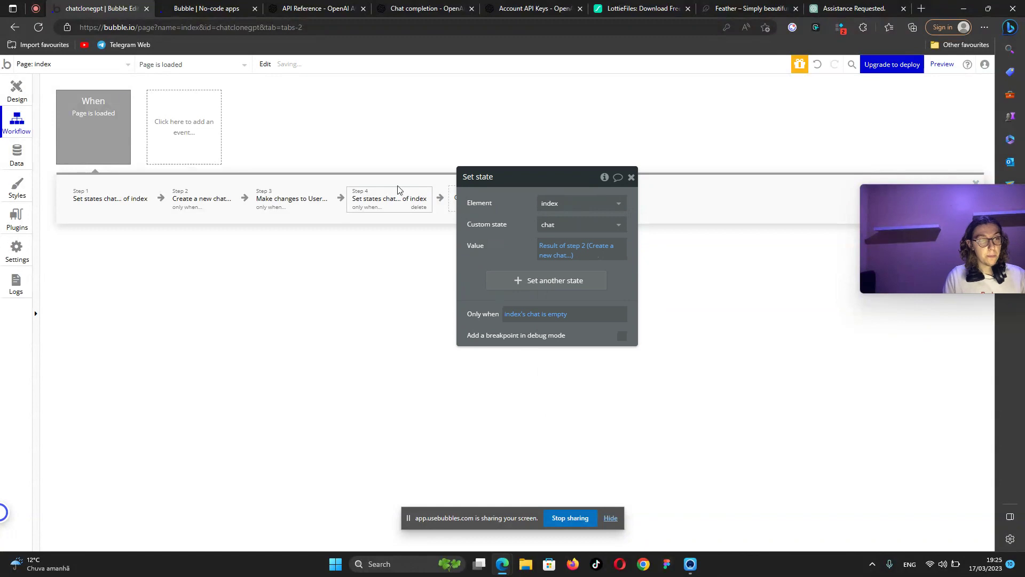
In the page design, add a condition to Group chat for when Current cell's chat is index's chat.
{"action": "left_click", "coordinate": [15, 92]}
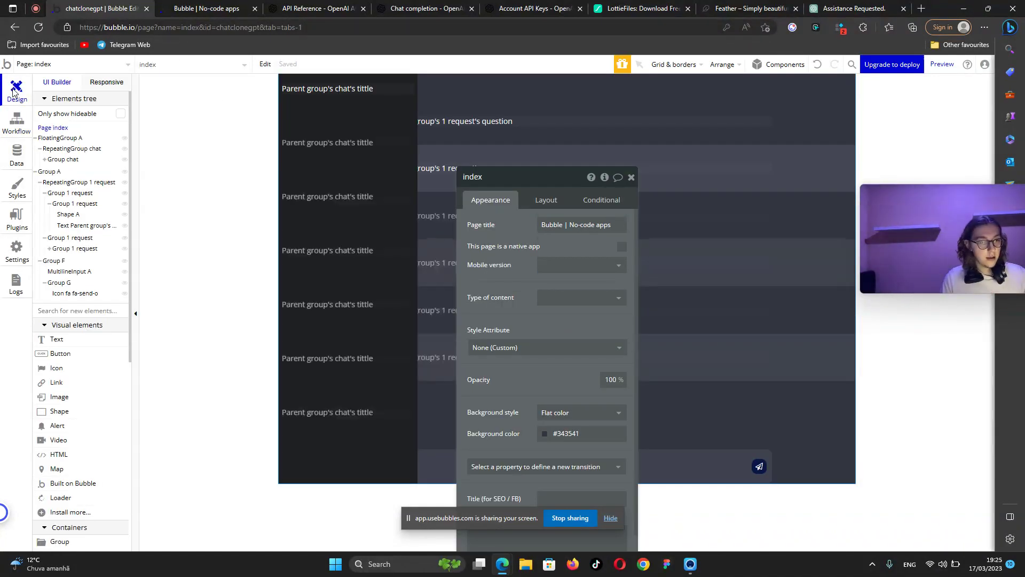
{"action": "left_click", "coordinate": [68, 195]}
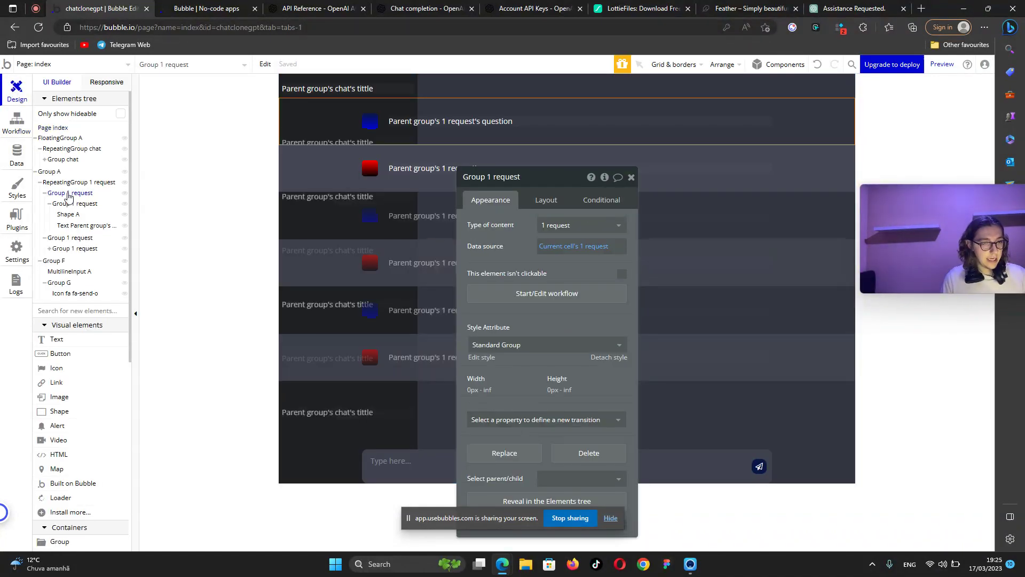
{"action": "key", "text": "Escape"}
{"action": "left_click", "coordinate": [59, 161]}
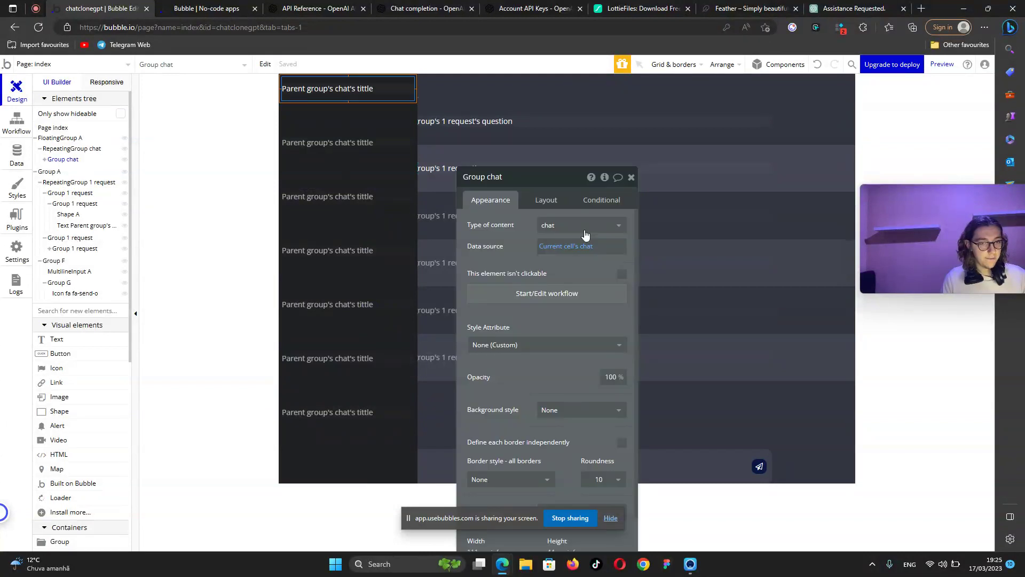
{"action": "left_click_drag", "start_coordinate": [525, 261], "coordinate": [532, 168]}
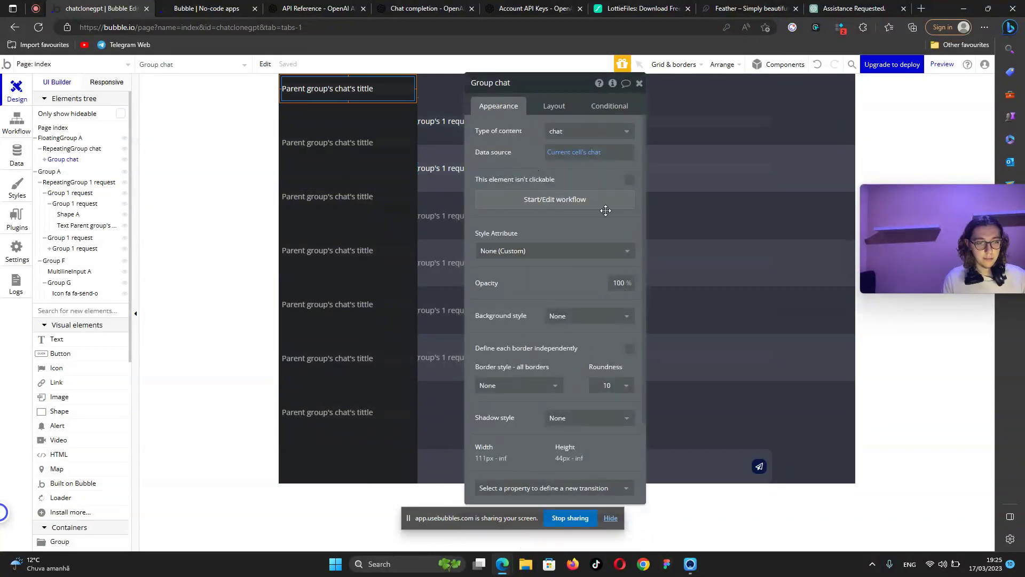
{"action": "left_click", "coordinate": [610, 106]}
{"action": "left_click", "coordinate": [512, 134]}
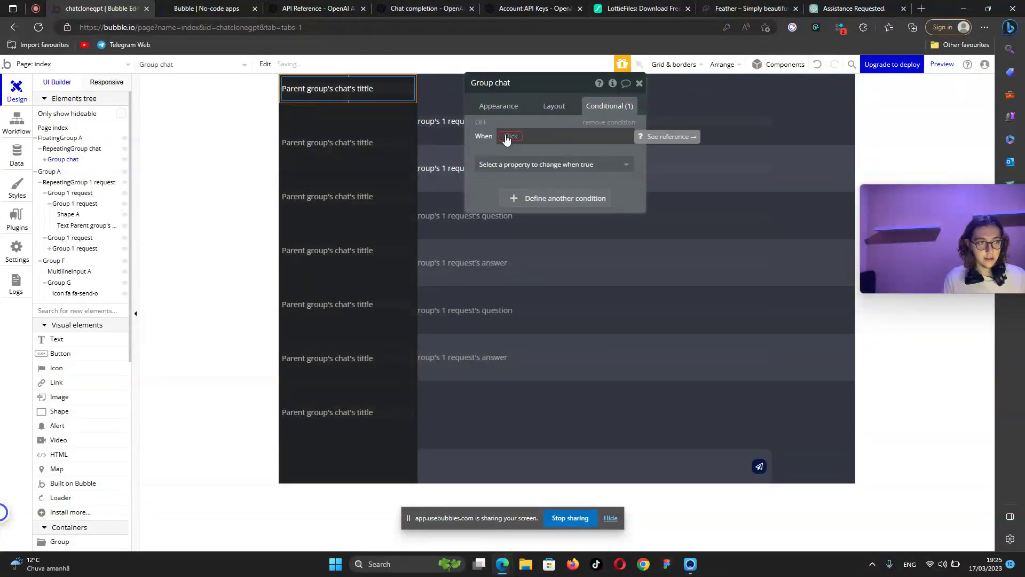
{"action": "left_click", "coordinate": [508, 137]}
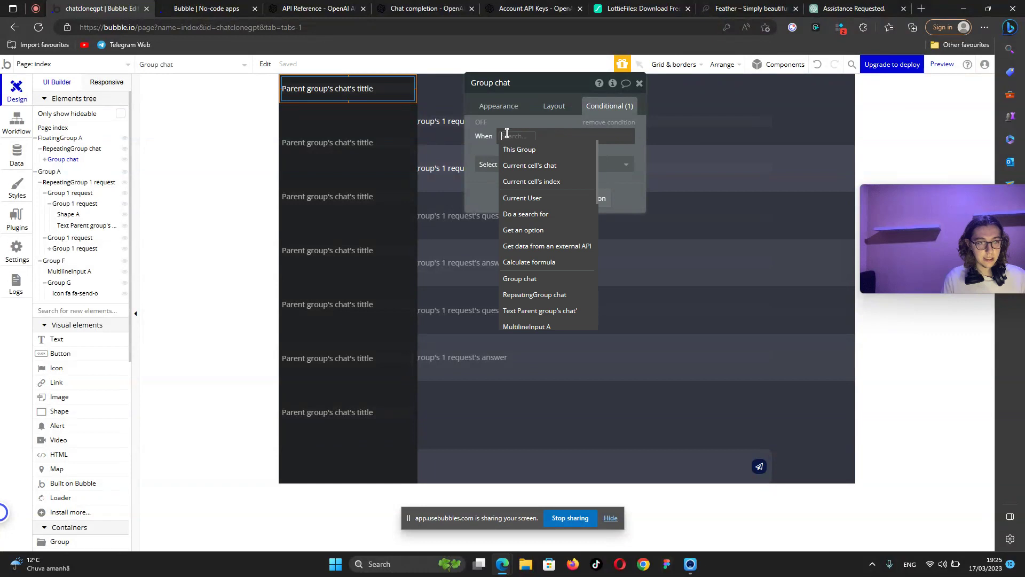
{"action": "left_click", "coordinate": [532, 165]}
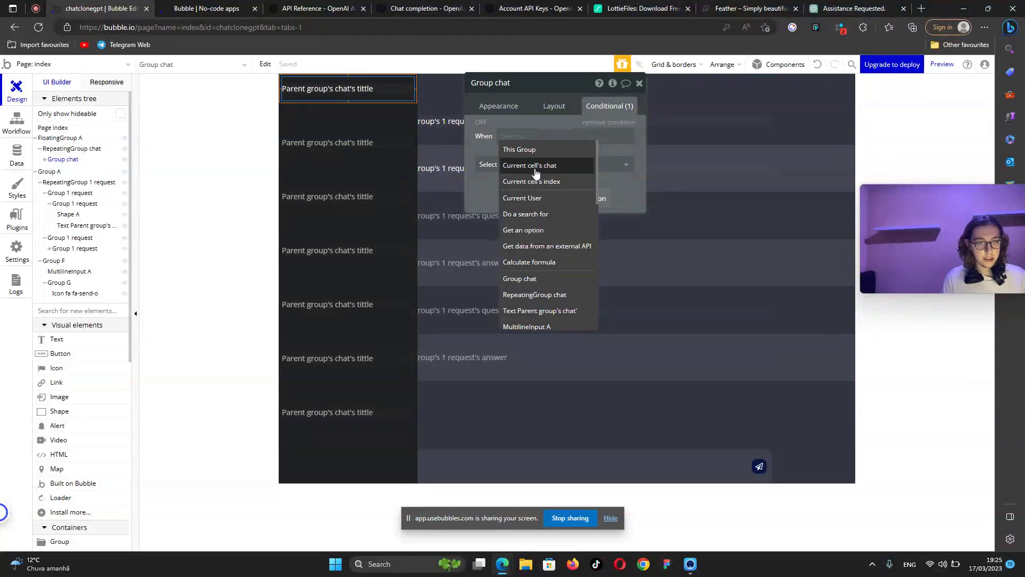
{"action": "left_click", "coordinate": [575, 234]}
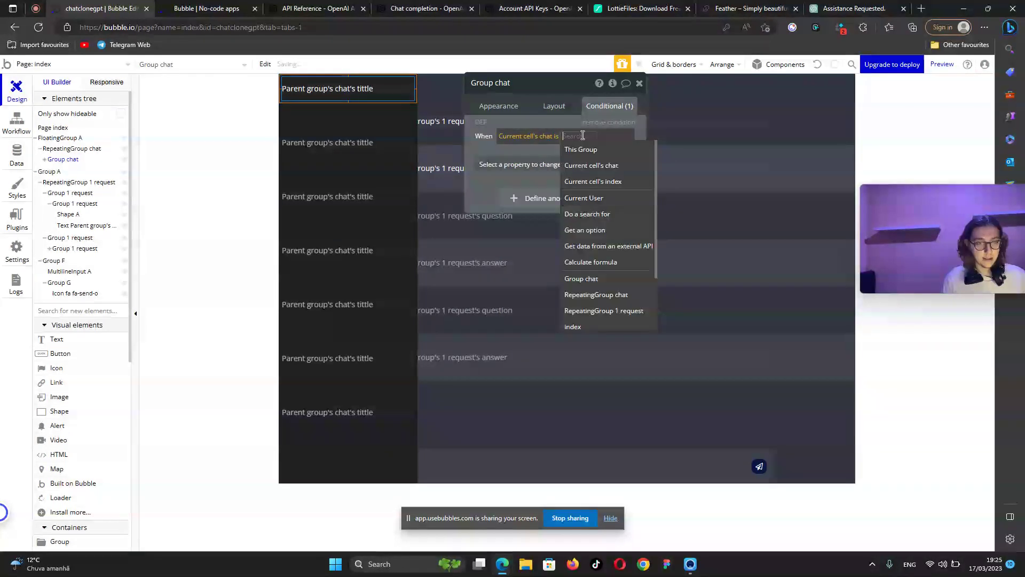
{"action": "type", "text": "inde"}
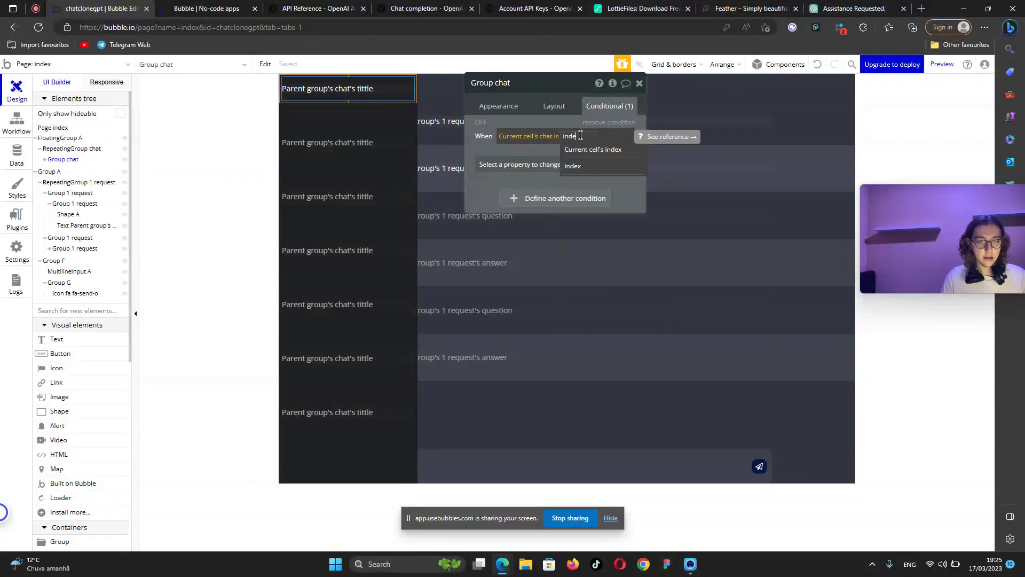
{"action": "left_click", "coordinate": [571, 166]}
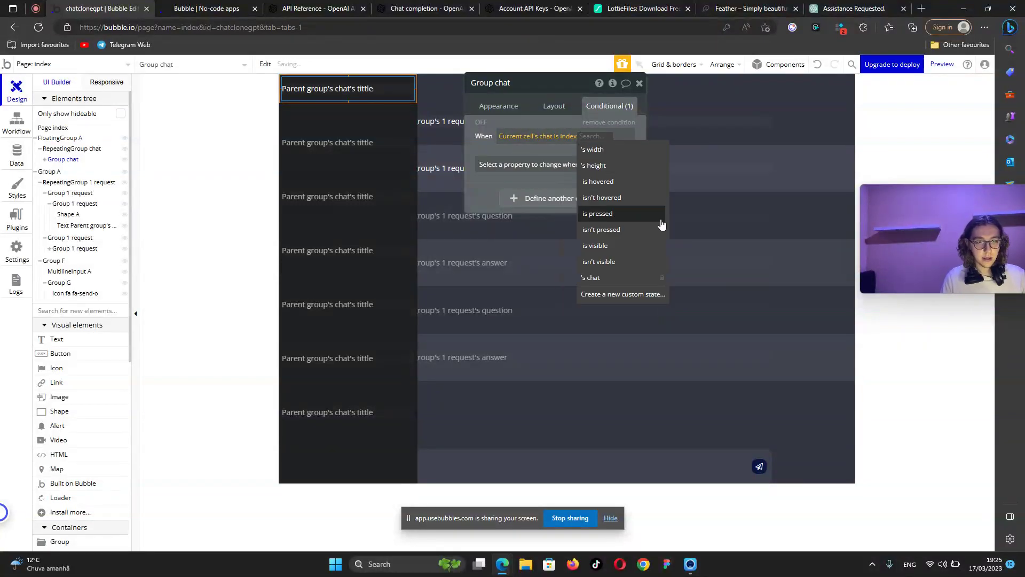
{"action": "left_click", "coordinate": [630, 277]}
Make the Group chat condition set the background style to Flat color and add a background color property to it.
{"action": "left_click", "coordinate": [576, 166]}
{"action": "type", "text": "back"}
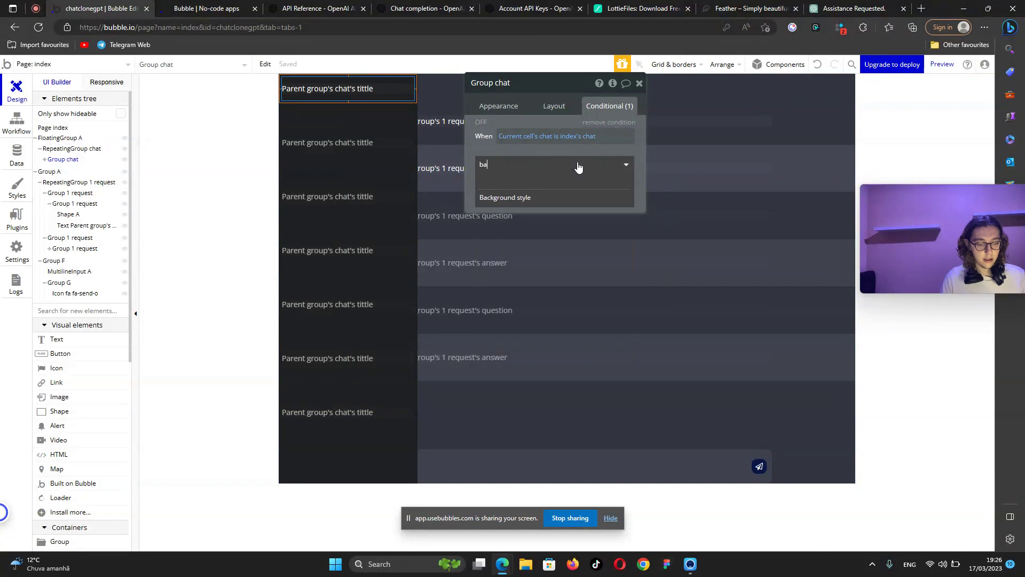
{"action": "left_click", "coordinate": [568, 199]}
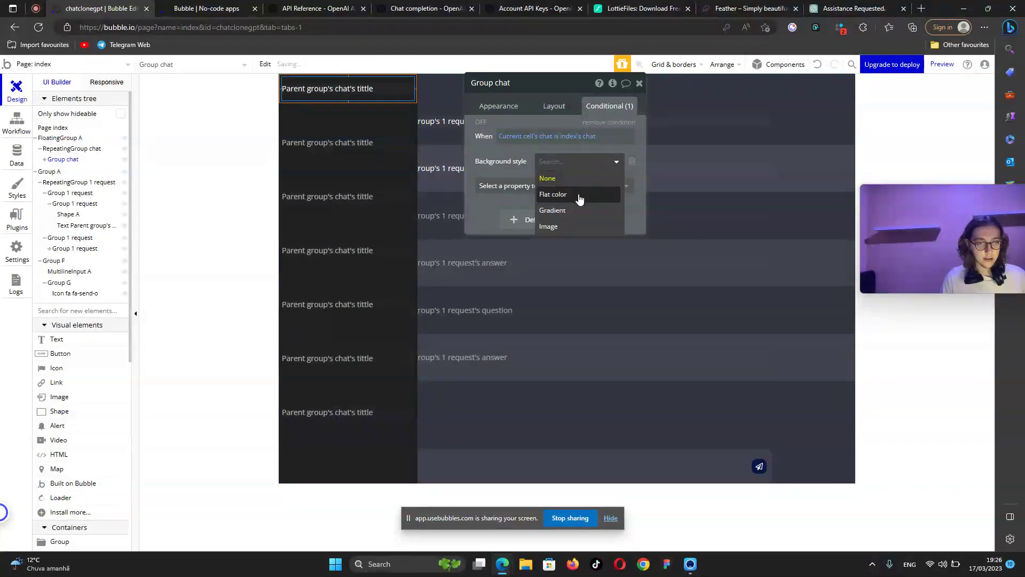
{"action": "left_click", "coordinate": [579, 194]}
{"action": "left_click", "coordinate": [566, 188]}
{"action": "type", "text": "back"}
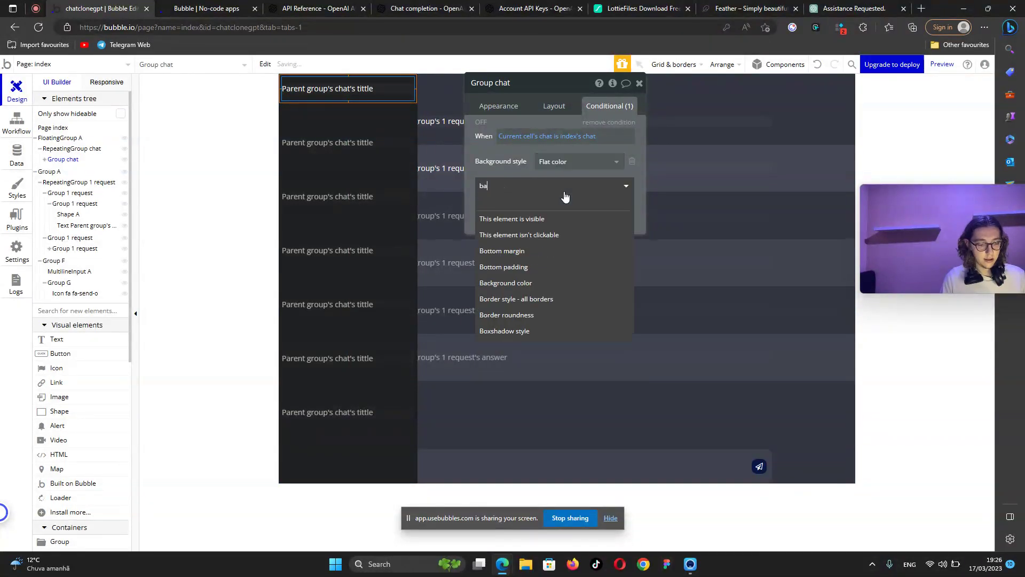
{"action": "left_click", "coordinate": [593, 220]}
Switch to the ChatGPT page and sample the selected conversation's background color, #343541, with the Color Eyedropper extension.
{"action": "left_click", "coordinate": [855, 8]}
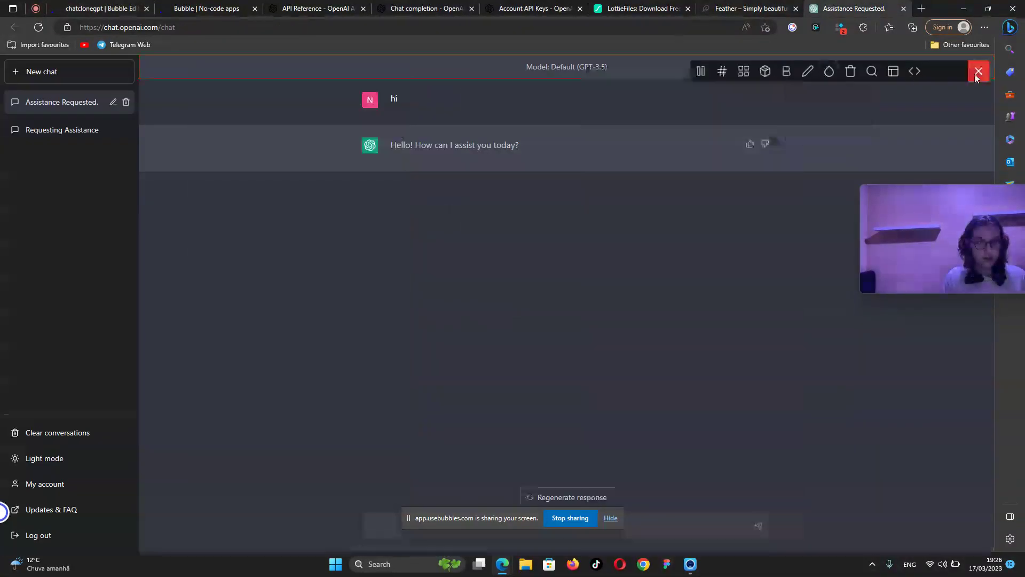
{"action": "left_click", "coordinate": [976, 76]}
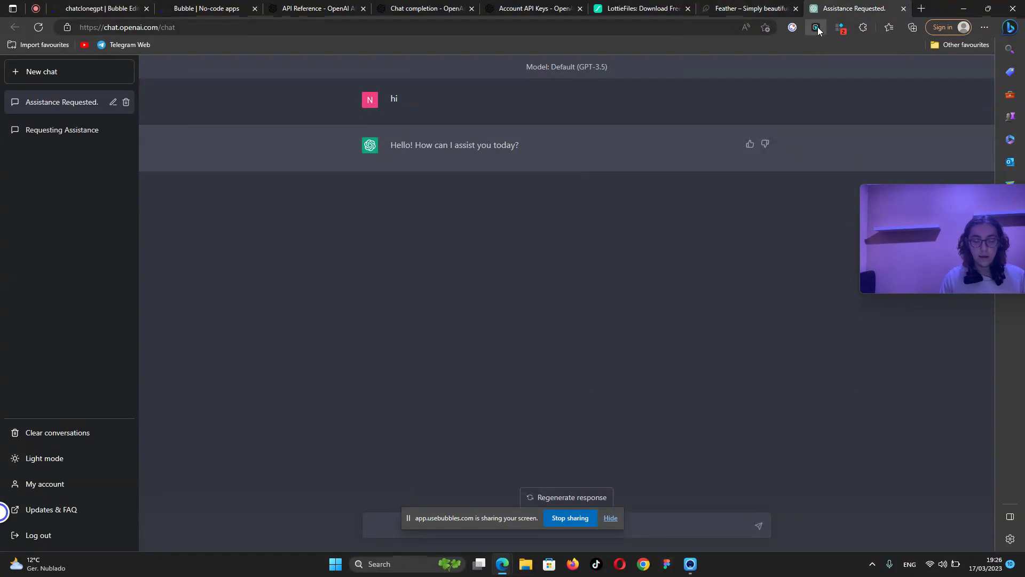
{"action": "left_click", "coordinate": [817, 28]}
{"action": "left_click", "coordinate": [719, 108]}
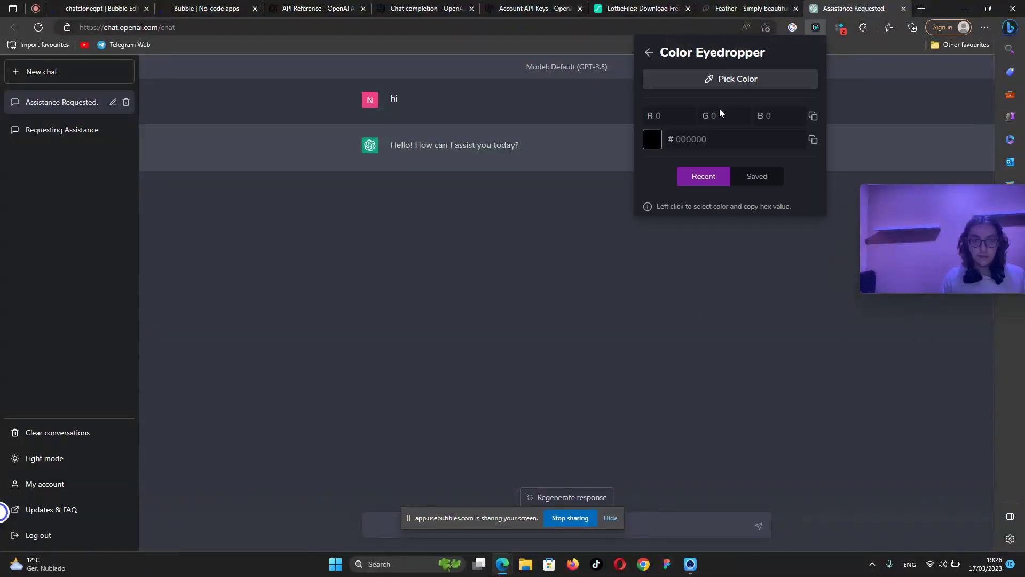
{"action": "left_click", "coordinate": [714, 78]}
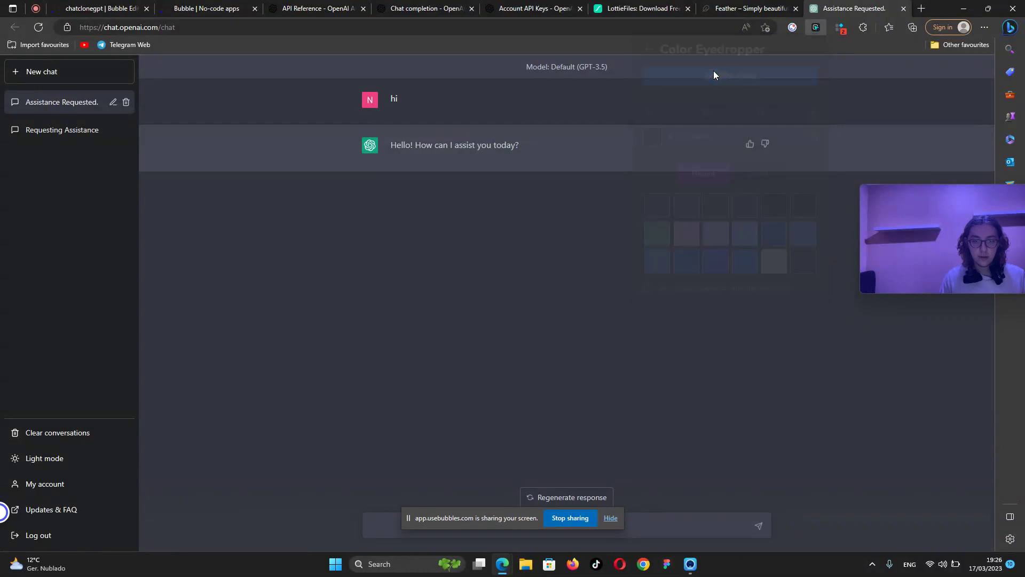
{"action": "left_click", "coordinate": [48, 110]}
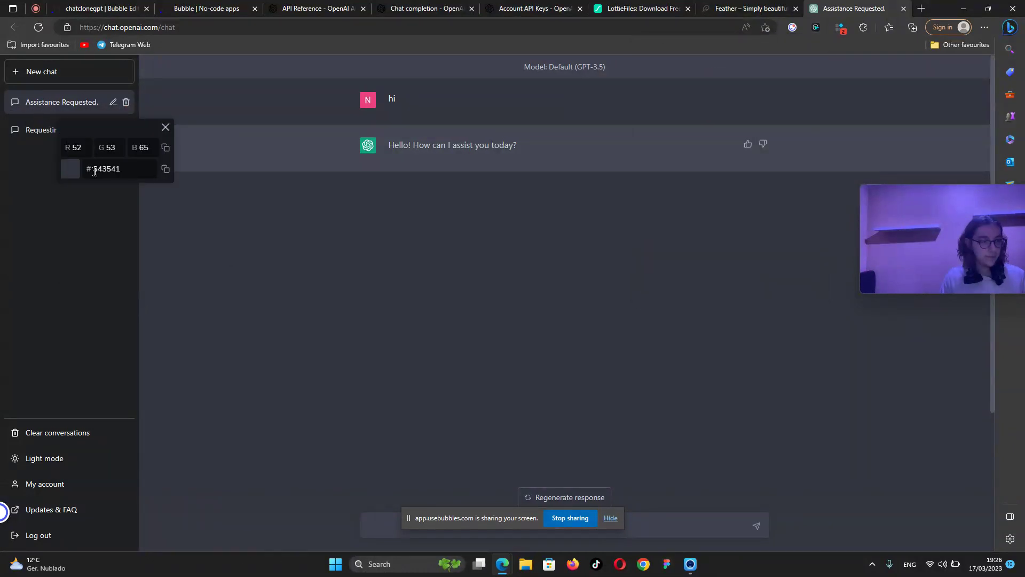
Copy the sampled color code and set the background color in Bubble's Group chat condition to #343541.
{"action": "key", "text": "ctrl+c"}
{"action": "left_click", "coordinate": [83, 12]}
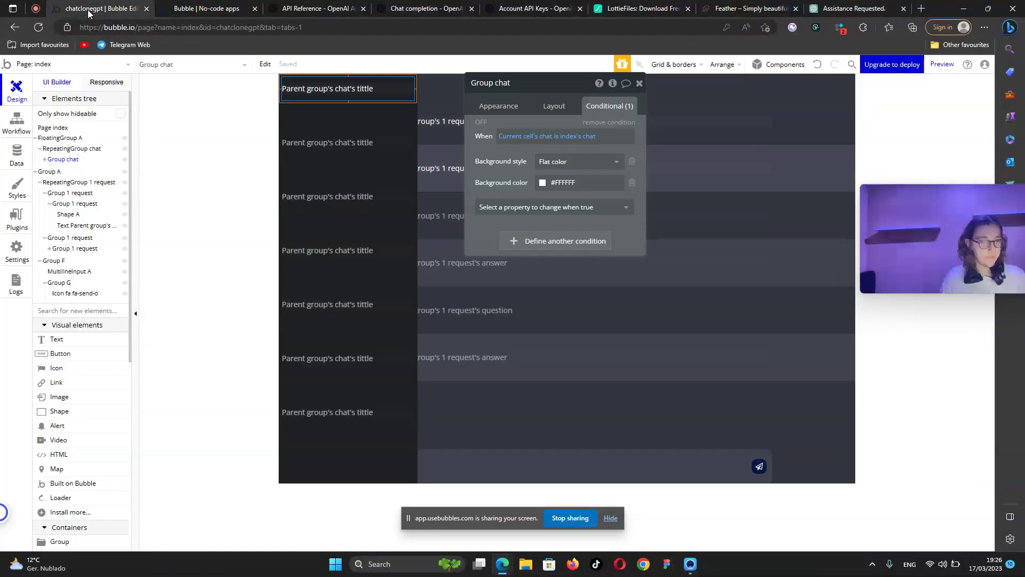
{"action": "left_click", "coordinate": [552, 182]}
{"action": "key", "text": "ctrl+a"}
{"action": "key", "text": "ctrl+v"}
{"action": "left_click", "coordinate": [488, 178]}
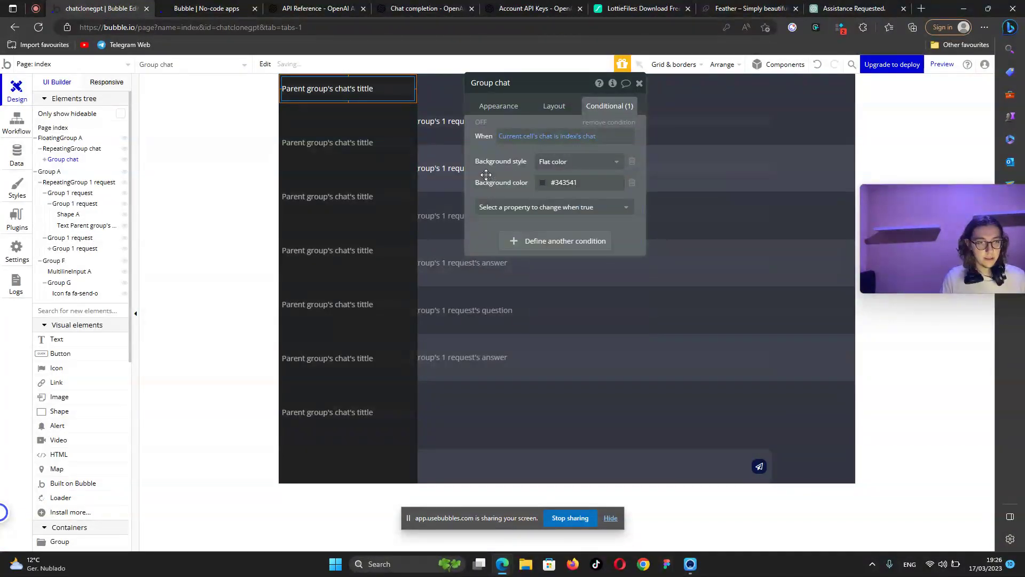
Set Group chat's padding to 5 px on all four sides.
{"action": "left_click", "coordinate": [851, 8]}
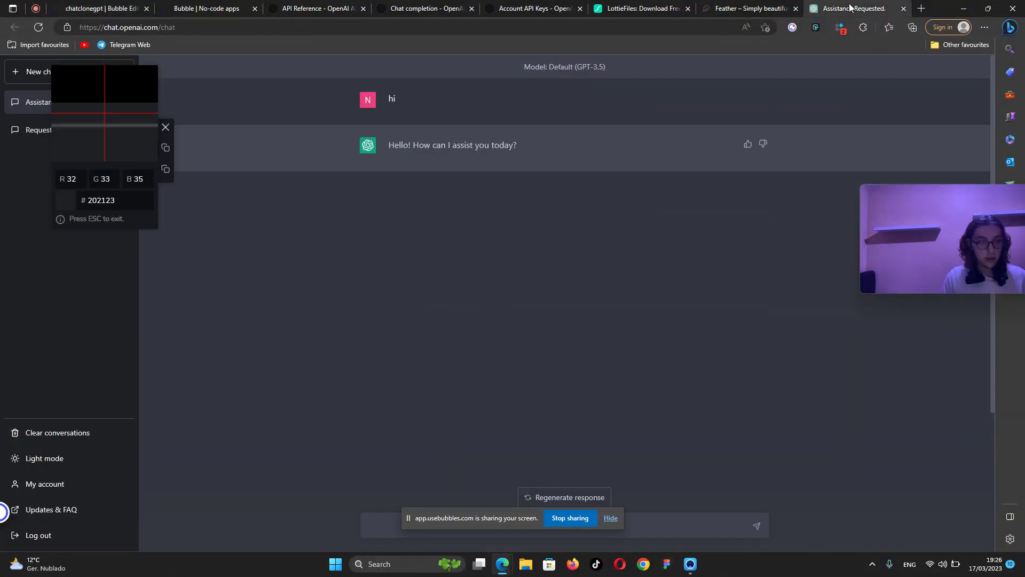
{"action": "left_click", "coordinate": [116, 5]}
{"action": "left_click", "coordinate": [569, 108]}
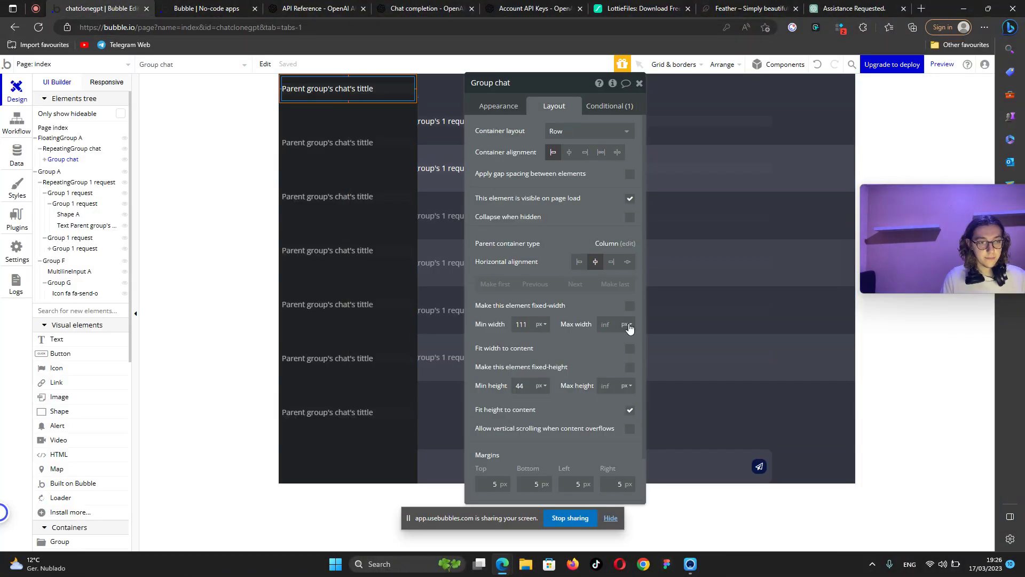
{"action": "scroll", "coordinate": [560, 368], "scroll_direction": "down", "scroll_amount": 2}
{"action": "left_click", "coordinate": [494, 490]}
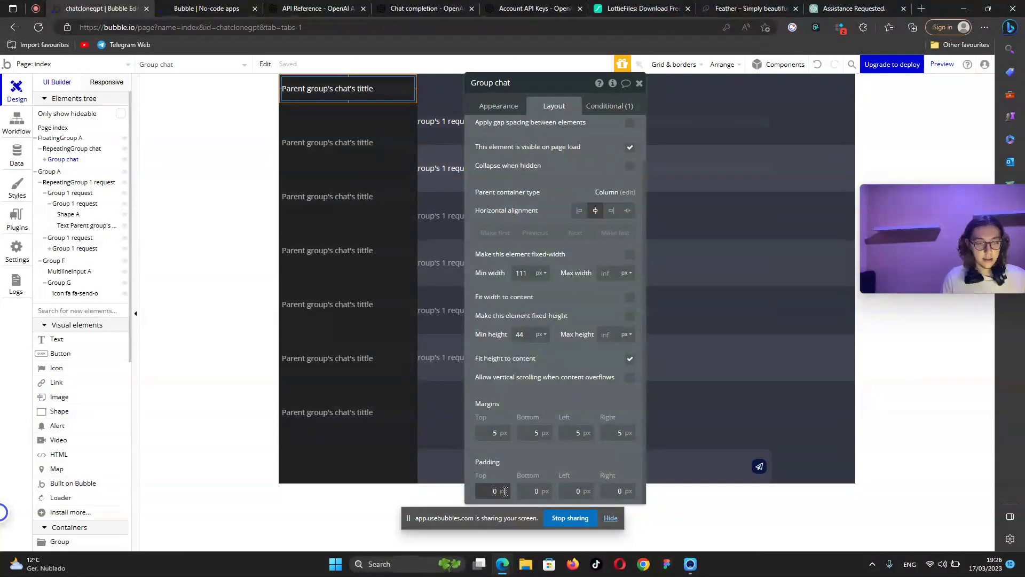
{"action": "type", "text": "5"}
{"action": "key", "text": "Tab"}
{"action": "type", "text": "5"}
{"action": "key", "text": "Tab"}
{"action": "type", "text": "5"}
{"action": "key", "text": "Tab"}
{"action": "type", "text": "5"}
{"action": "left_click", "coordinate": [577, 460]}
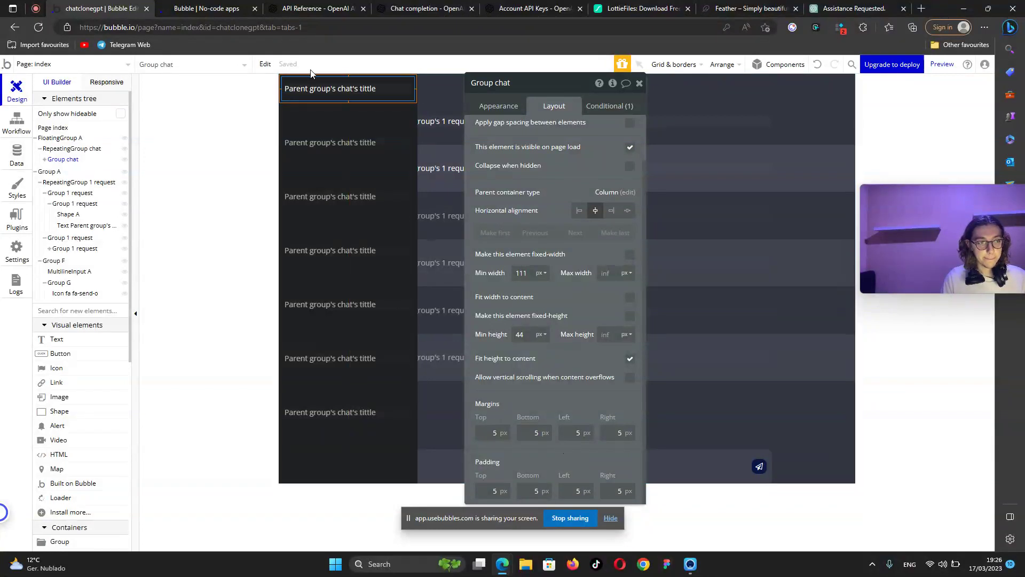
Inspect the chat title text and its group, and check the sidebar's active-chat highlight in the app preview.
{"action": "left_click_drag", "start_coordinate": [545, 178], "coordinate": [613, 181]}
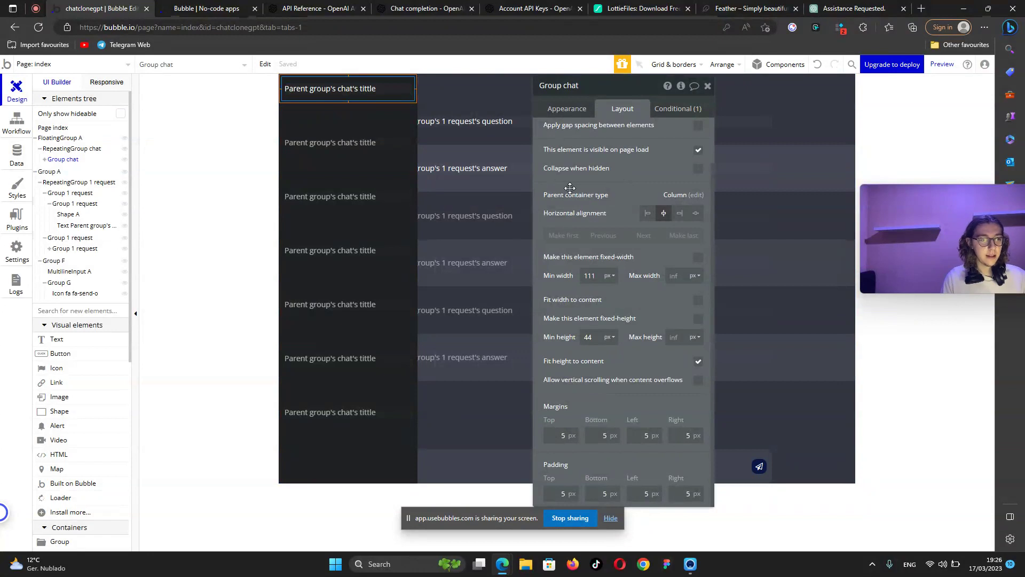
{"action": "left_click", "coordinate": [328, 95]}
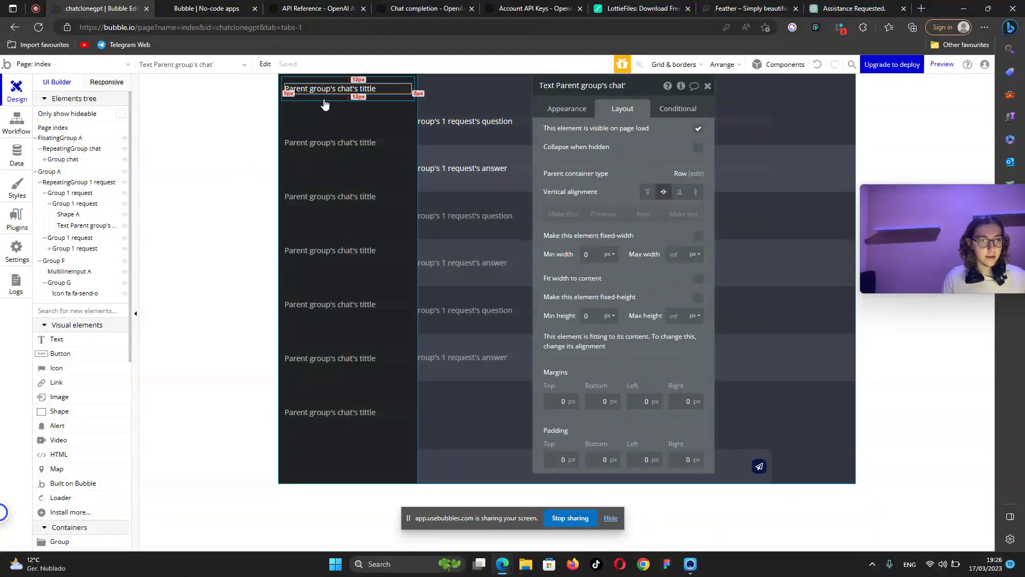
{"action": "left_click", "coordinate": [324, 100]}
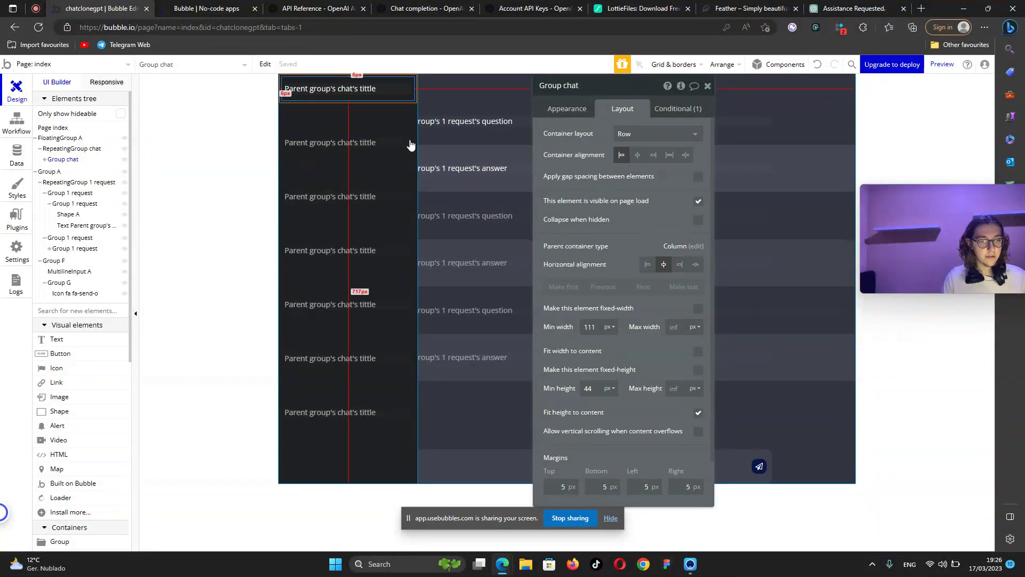
{"action": "left_click", "coordinate": [308, 91]}
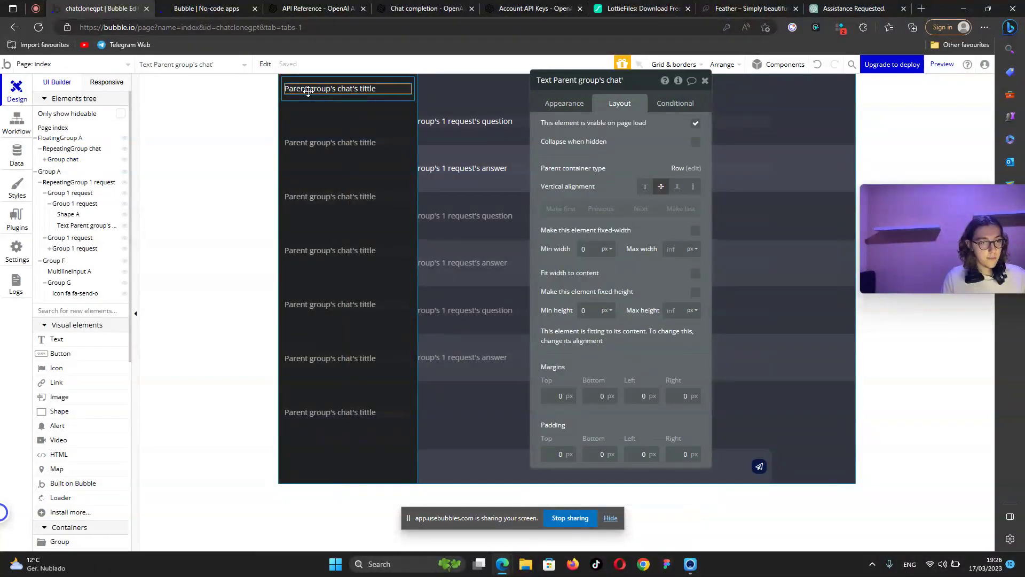
{"action": "left_click", "coordinate": [574, 105]}
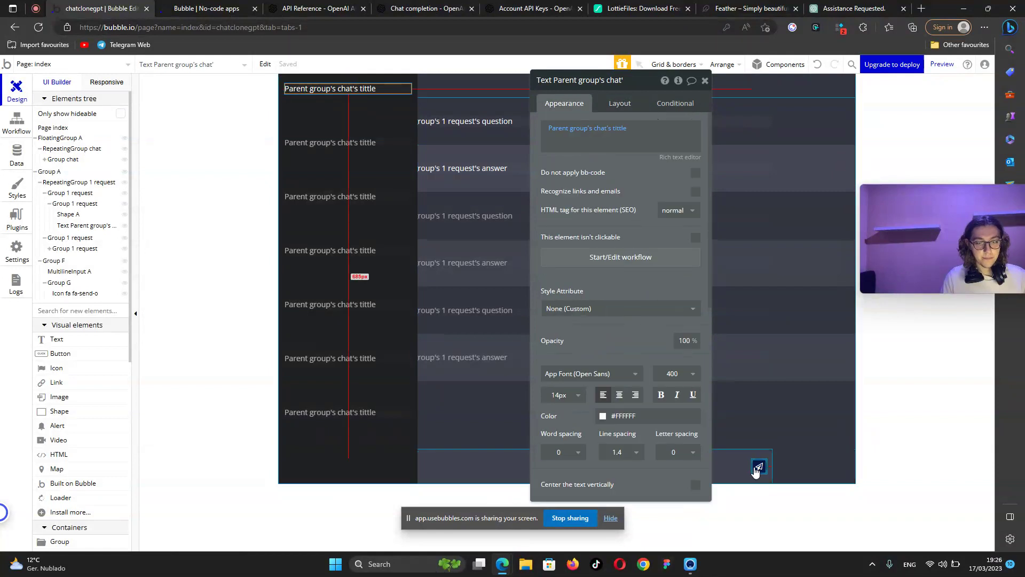
{"action": "left_click_drag", "start_coordinate": [603, 185], "coordinate": [403, 212]}
{"action": "left_click", "coordinate": [213, 6]}
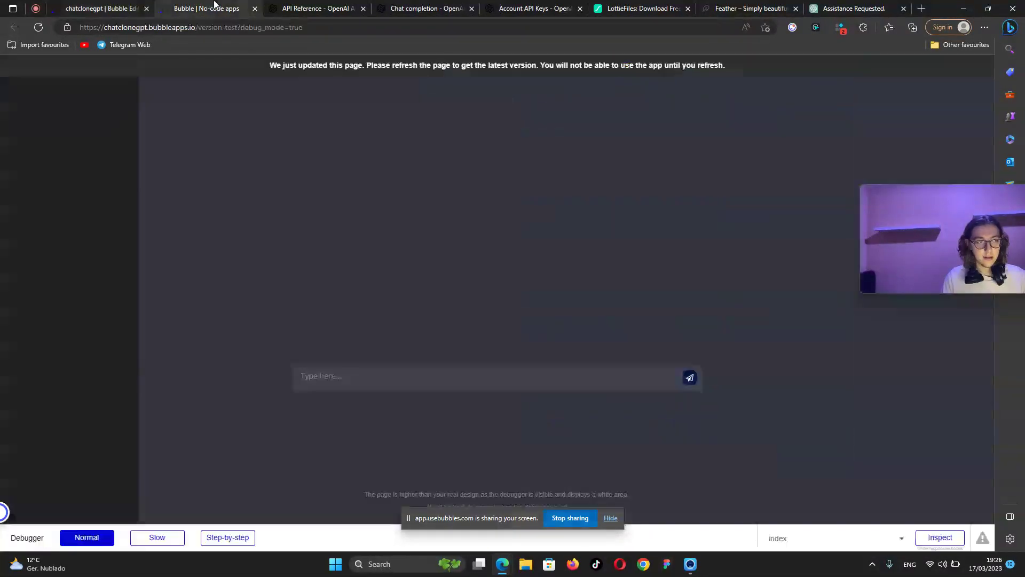
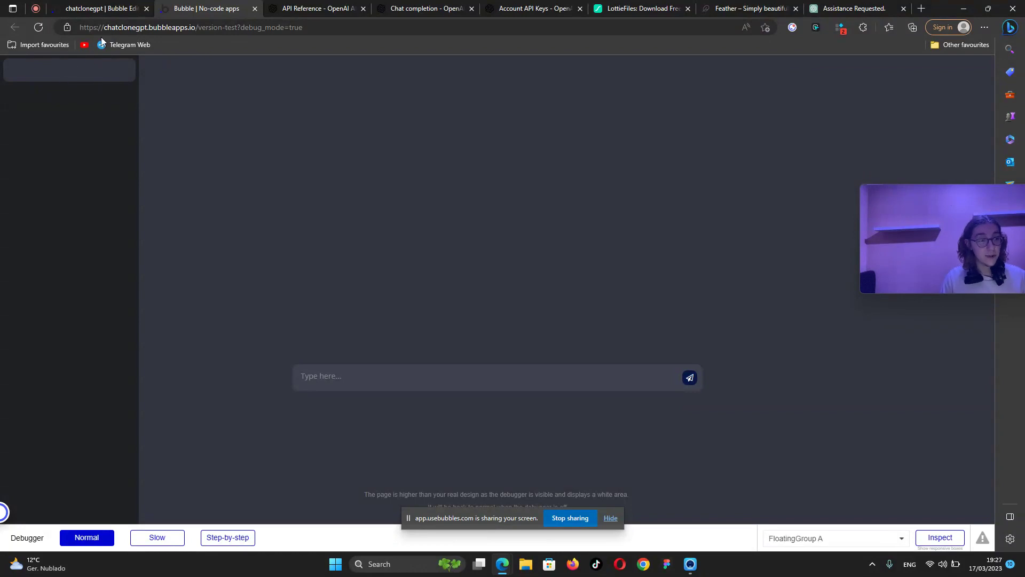
{"action": "left_click", "coordinate": [107, 9]}
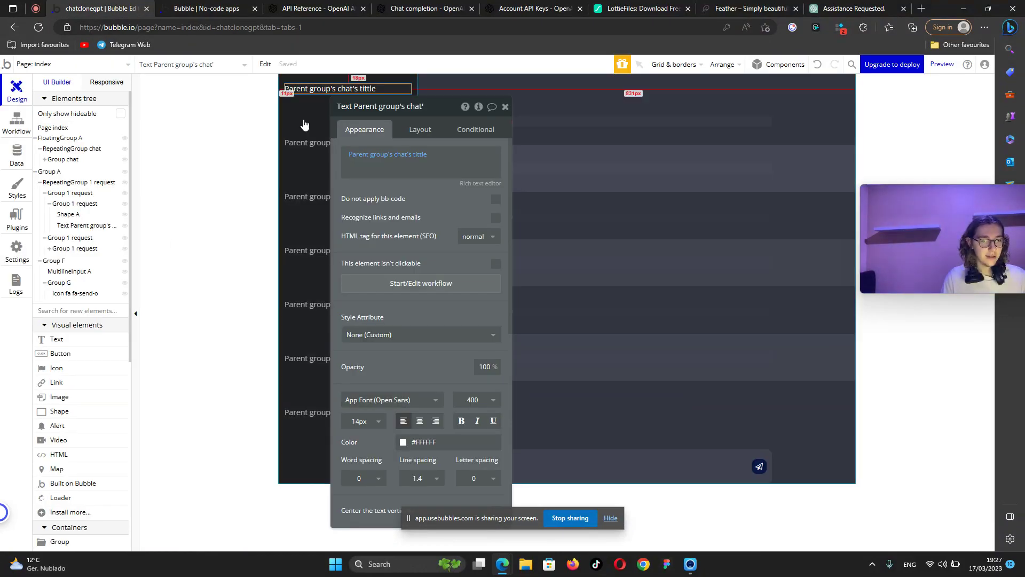
Start a workflow for clicks on Group G around the send icon, with a Create a new thing action of type 1 request.
{"action": "left_click_drag", "start_coordinate": [409, 204], "coordinate": [307, 185]}
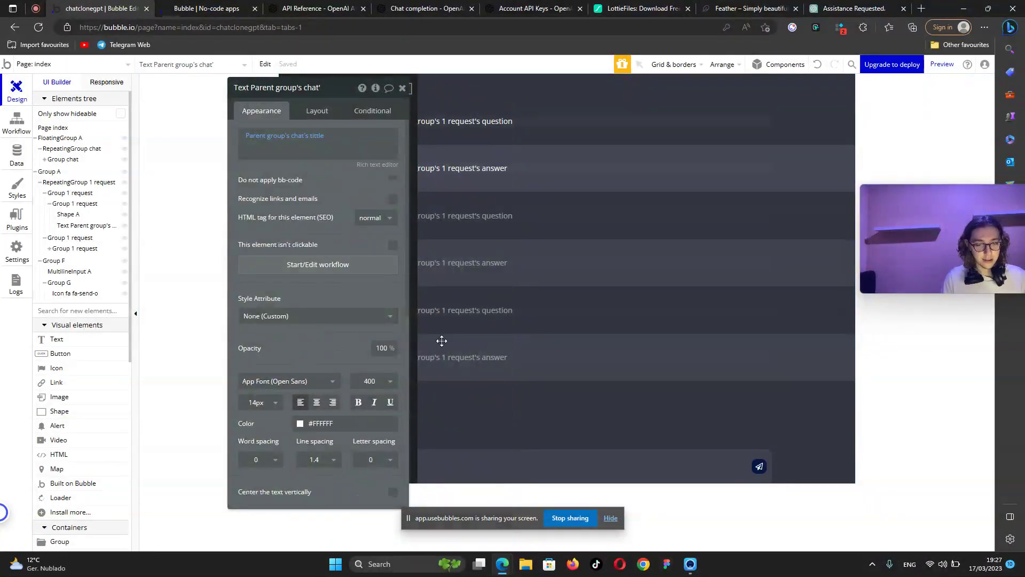
{"action": "left_click", "coordinate": [753, 477]}
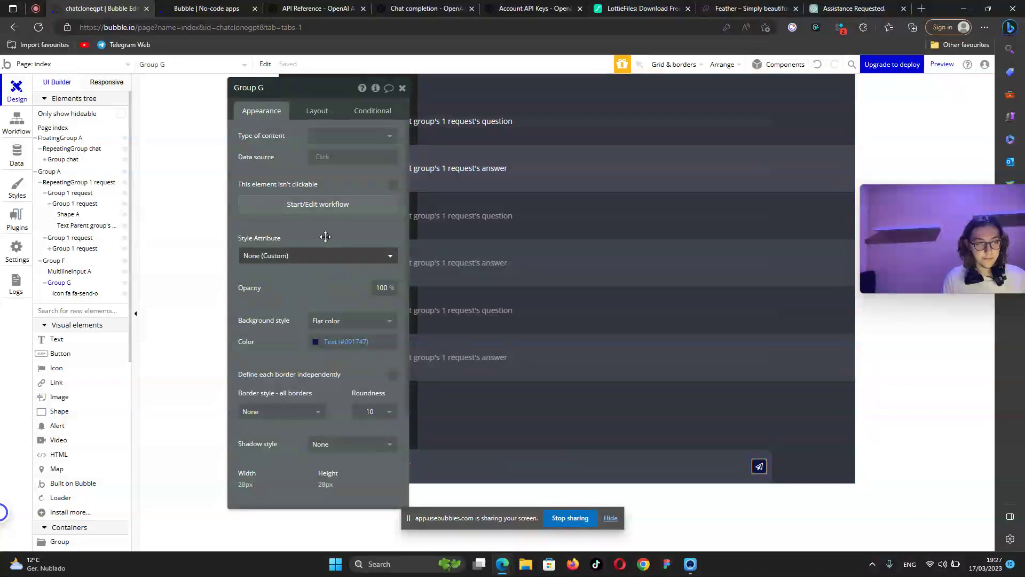
{"action": "left_click", "coordinate": [317, 205]}
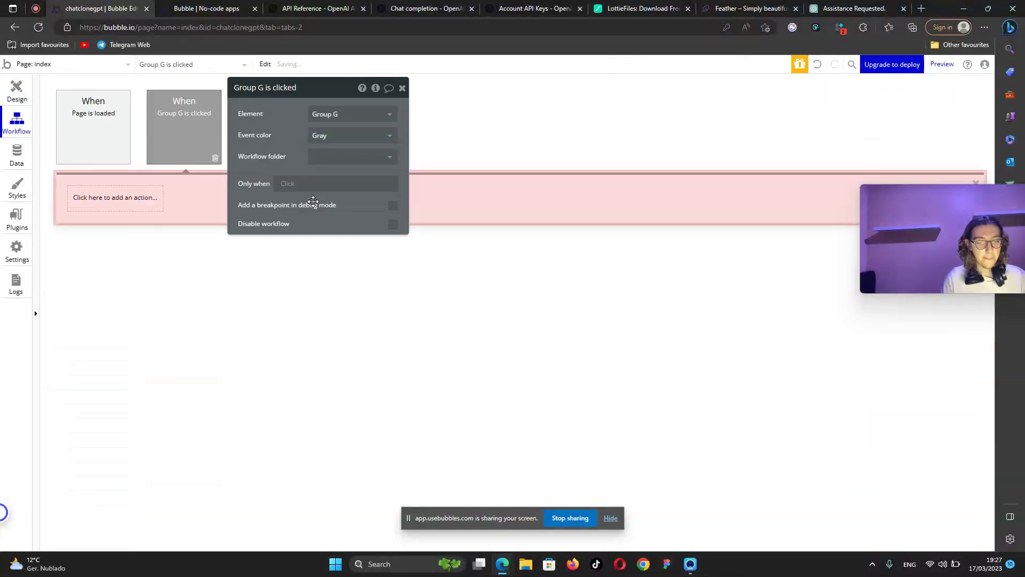
{"action": "left_click", "coordinate": [138, 207]}
{"action": "mouse_move", "coordinate": [126, 274]}
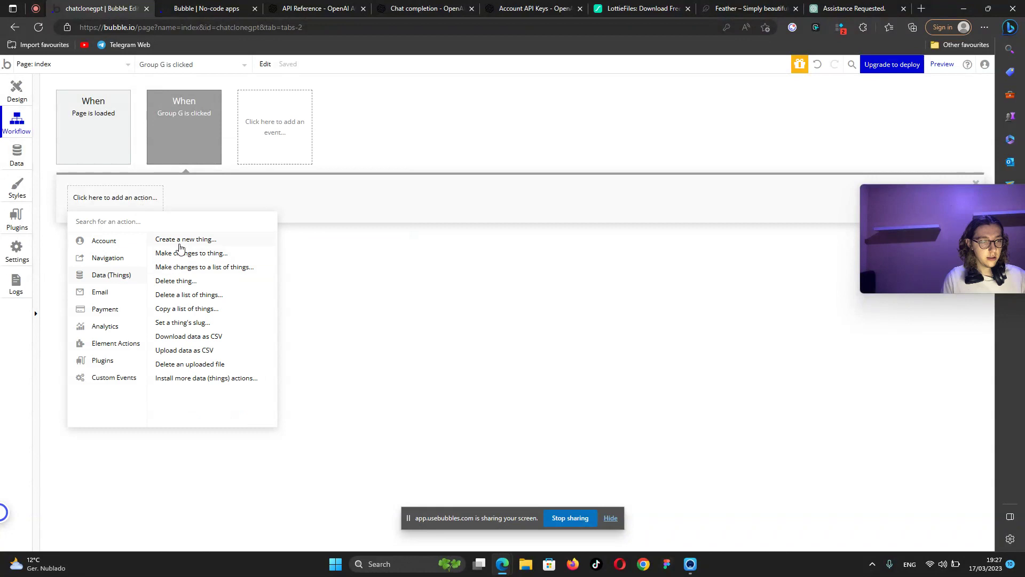
{"action": "left_click", "coordinate": [181, 240]}
{"action": "left_click", "coordinate": [354, 113]}
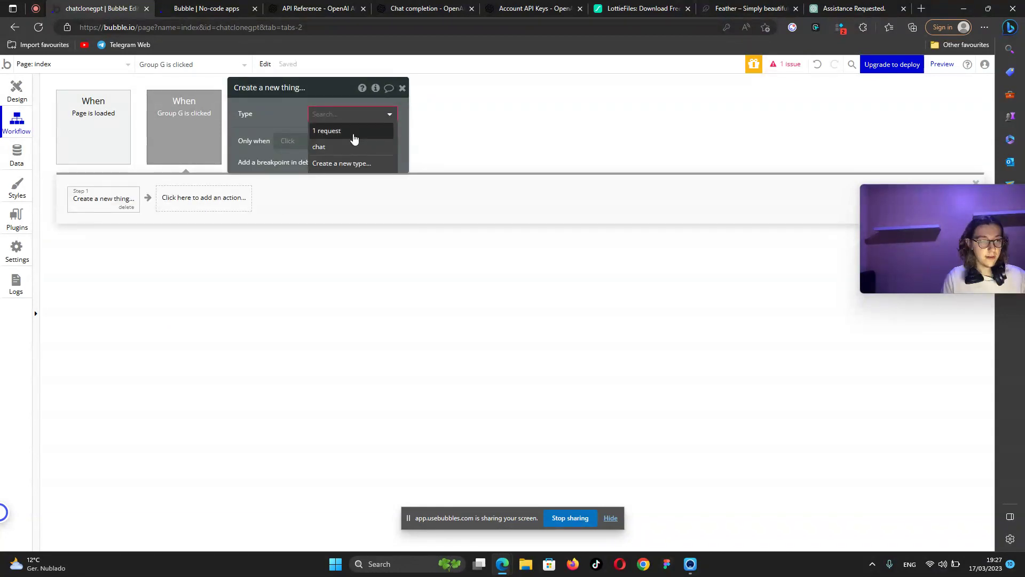
{"action": "left_click", "coordinate": [353, 133]}
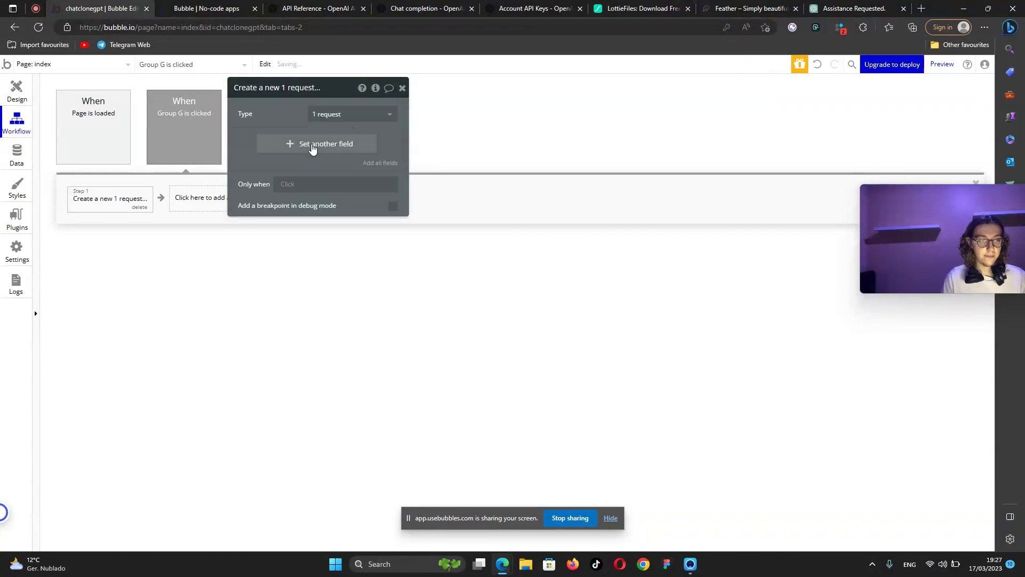
Add the request's question and question json fields without the two answer fields, and set question to MultilineInput A's value.
{"action": "left_click", "coordinate": [382, 161]}
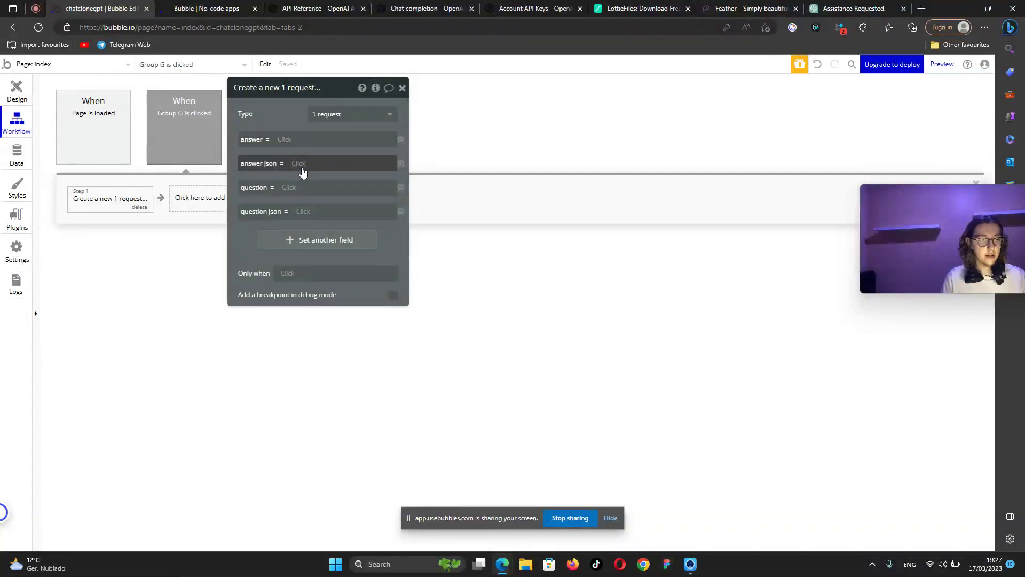
{"action": "left_click", "coordinate": [401, 140]}
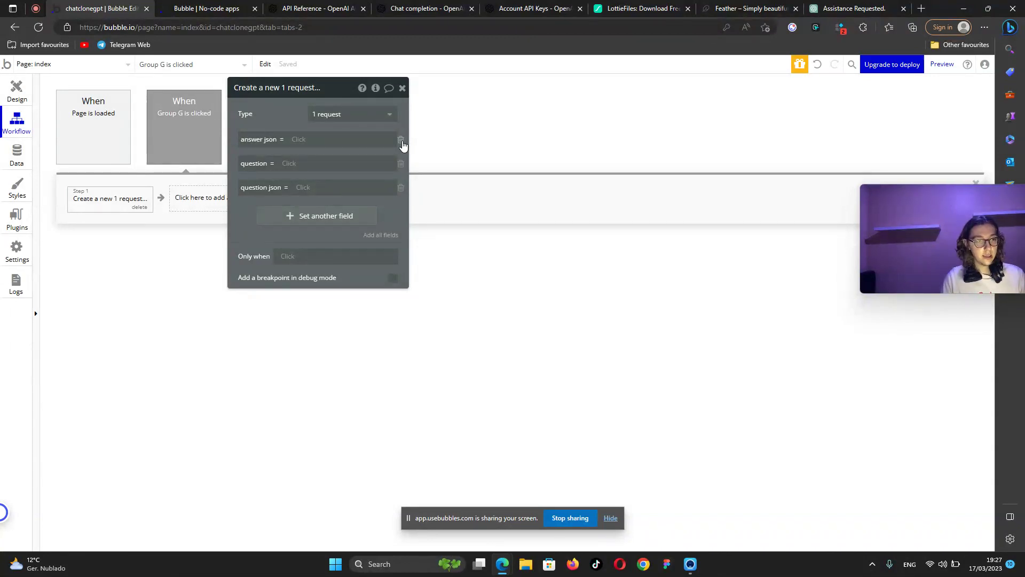
{"action": "left_click", "coordinate": [401, 141]}
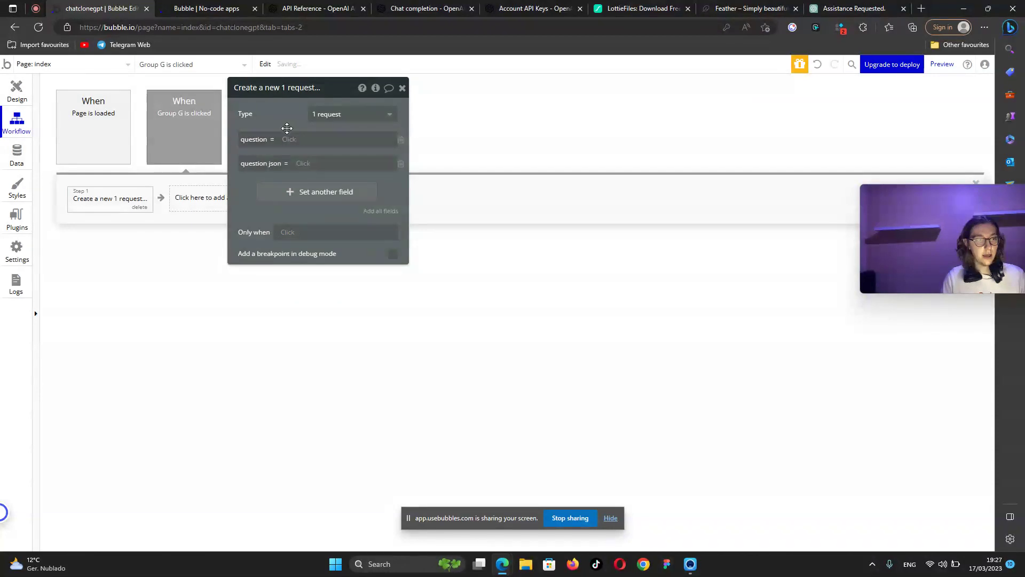
{"action": "left_click", "coordinate": [292, 139]}
{"action": "type", "text": "mul"}
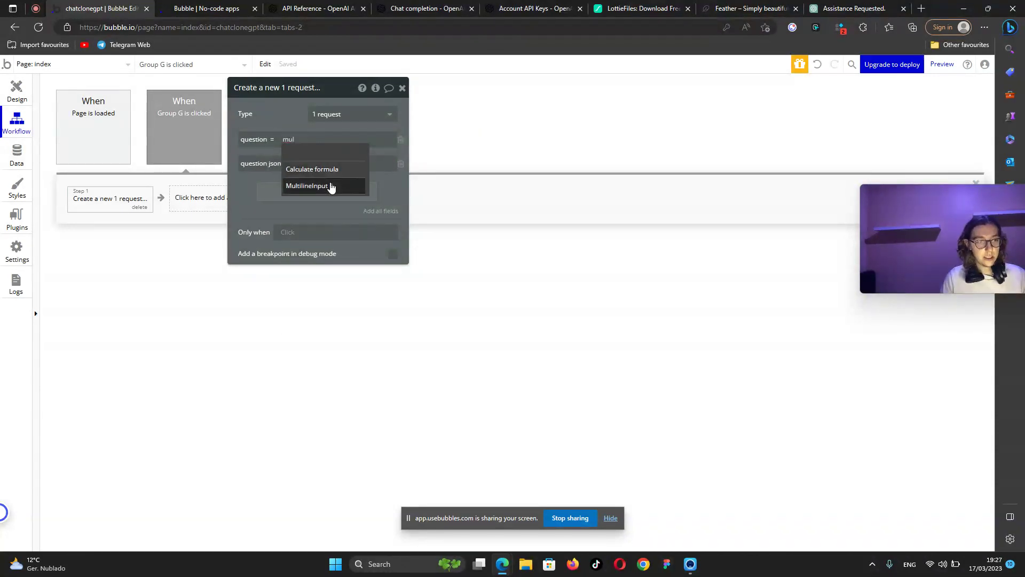
{"action": "left_click", "coordinate": [331, 185]}
{"action": "left_click", "coordinate": [364, 156]}
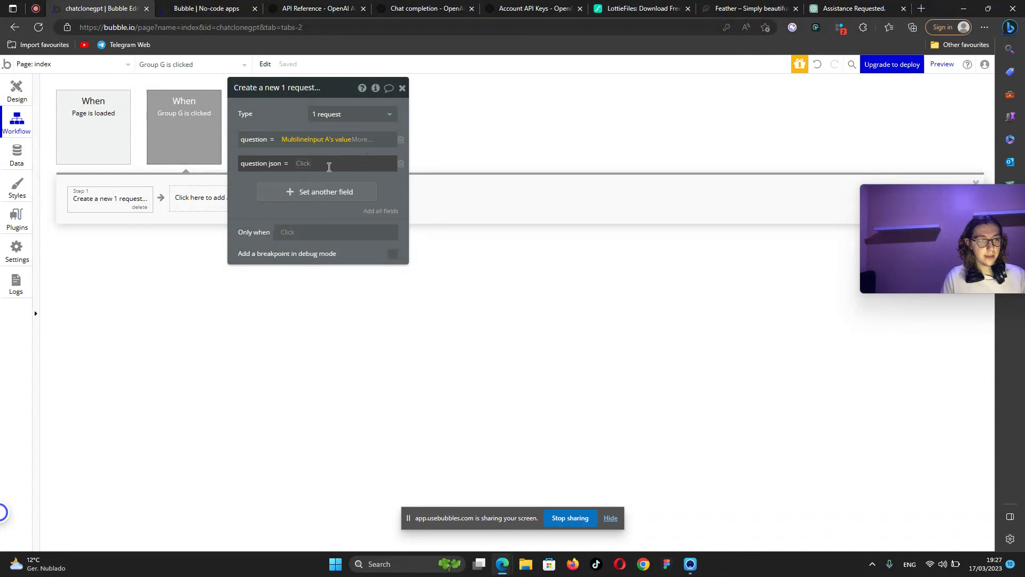
Clear the question json expression and copy {"role": "user", "content": " from the example call in OpenAI's chat completion guide.
{"action": "right_click", "coordinate": [344, 139]}
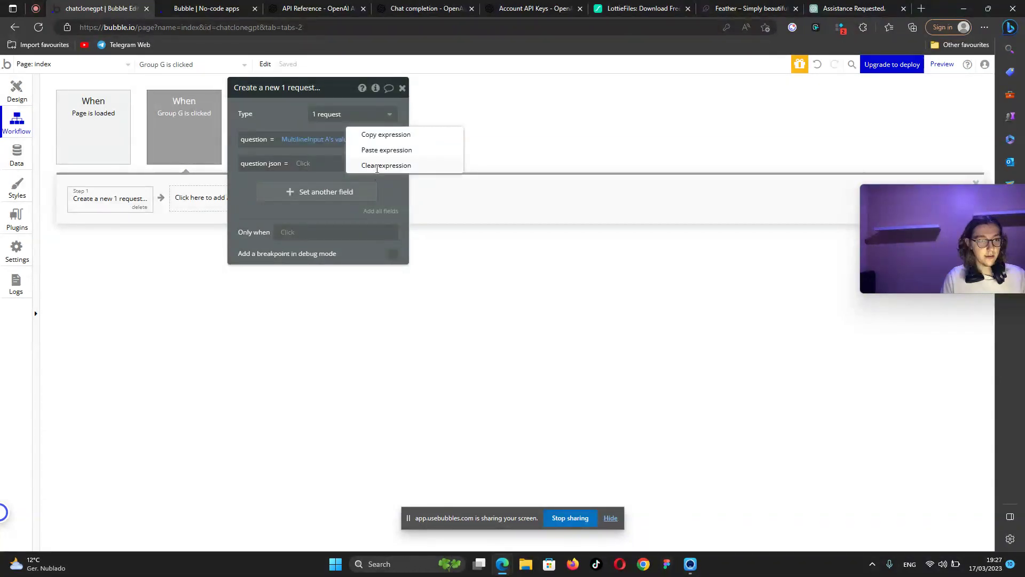
{"action": "left_click", "coordinate": [378, 168]}
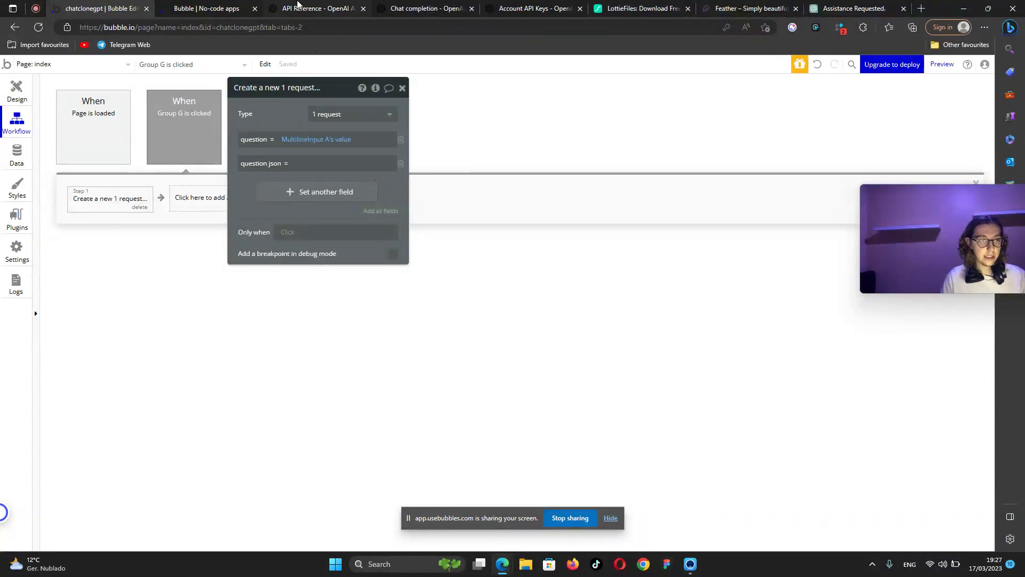
{"action": "left_click", "coordinate": [271, 8]}
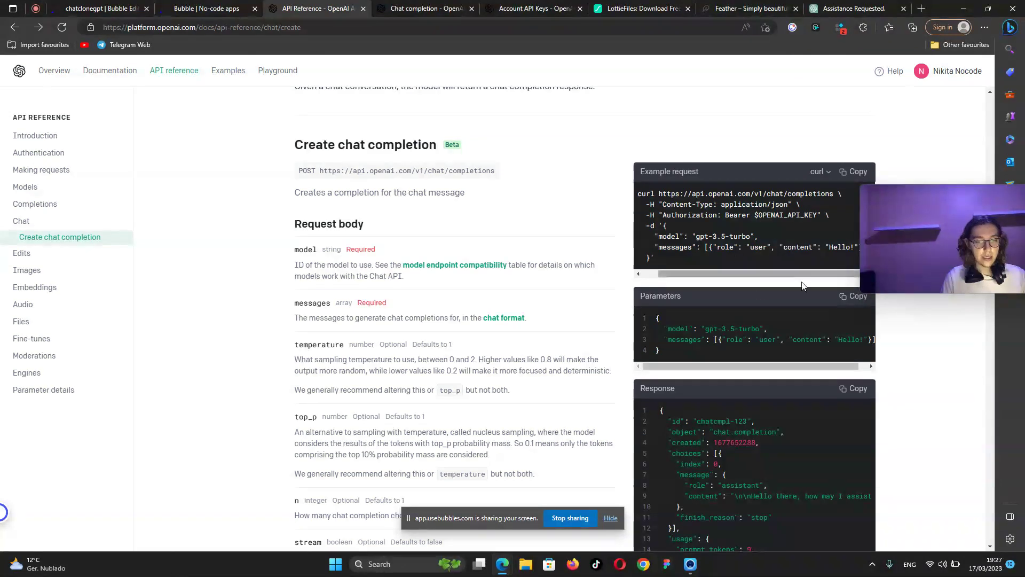
{"action": "left_click", "coordinate": [419, 9]}
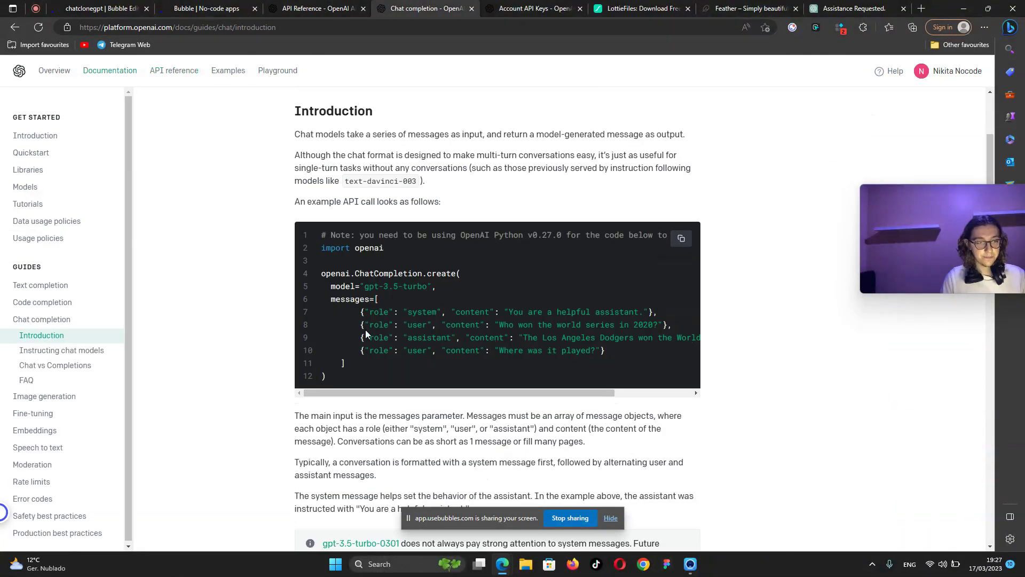
{"action": "left_click_drag", "start_coordinate": [361, 326], "coordinate": [494, 326]}
{"action": "right_click", "coordinate": [495, 326]}
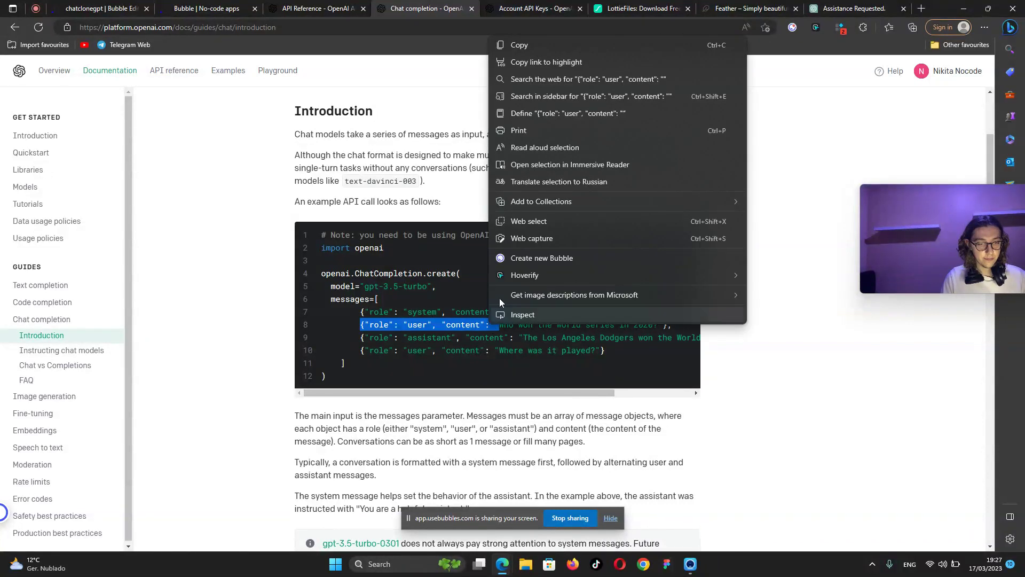
{"action": "left_click", "coordinate": [528, 41]}
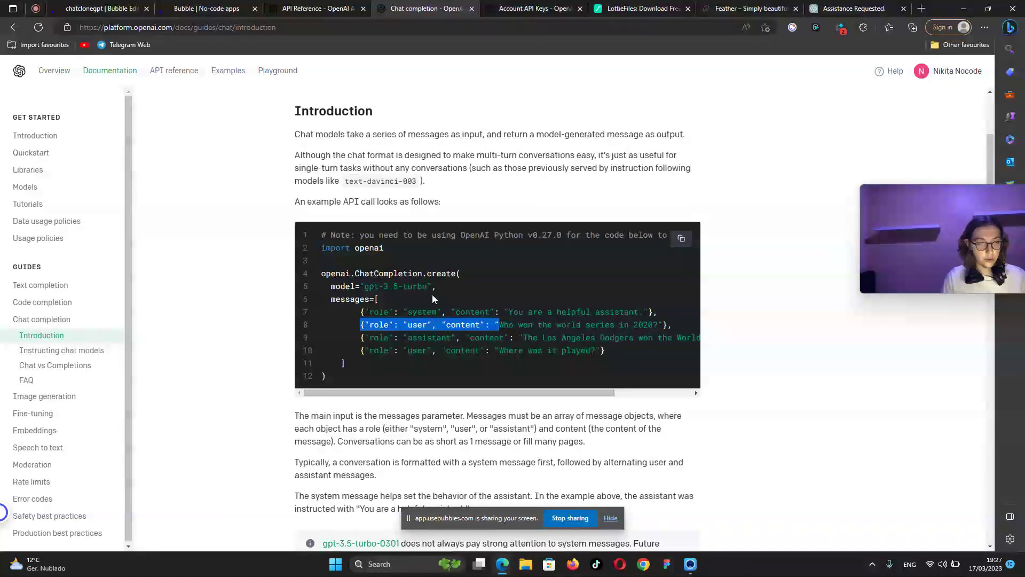
Set the request's question json to the copied {"role": "user", "content": " fragment followed by MultilineInput A's value.
{"action": "left_click", "coordinate": [198, 14]}
{"action": "left_click", "coordinate": [99, 9]}
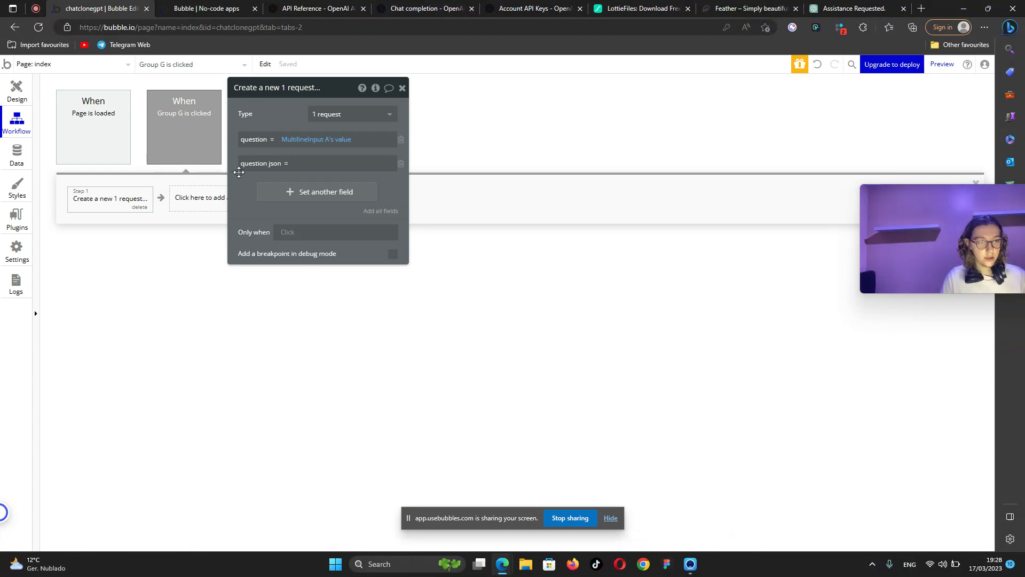
{"action": "left_click", "coordinate": [315, 163]}
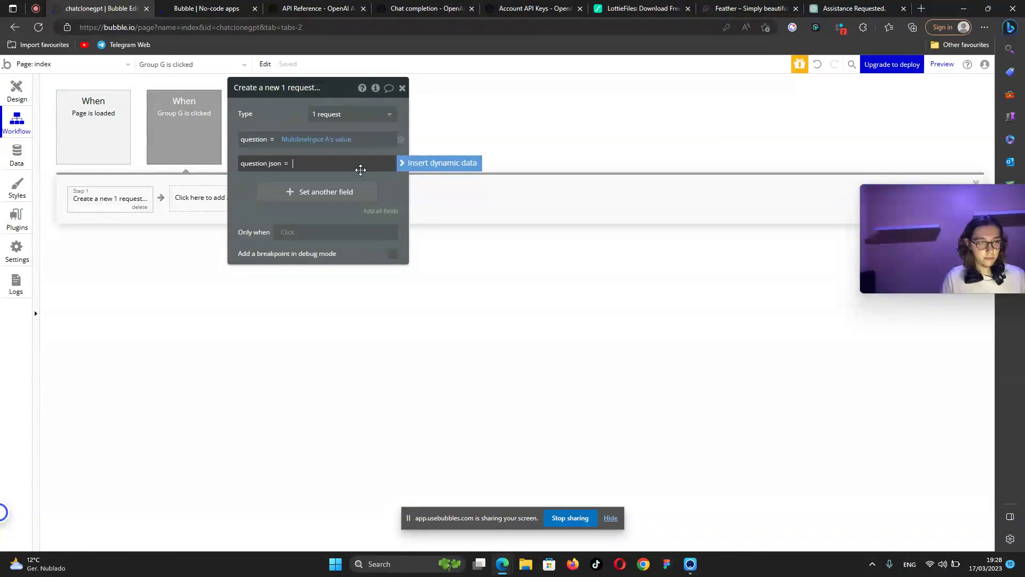
{"action": "key", "text": "ctrl+v"}
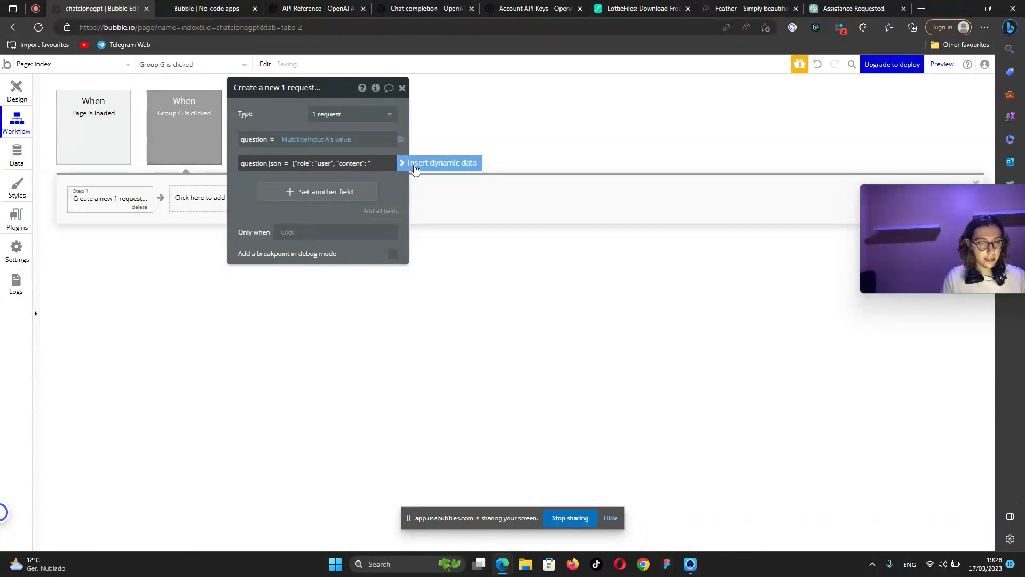
{"action": "left_click", "coordinate": [415, 169]}
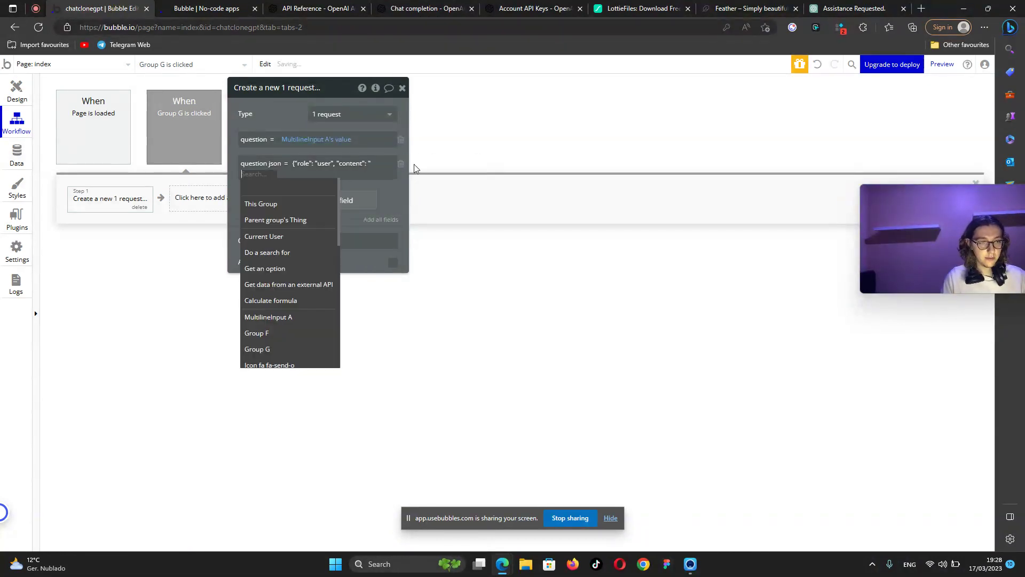
{"action": "type", "text": "mul"}
{"action": "left_click", "coordinate": [294, 230]}
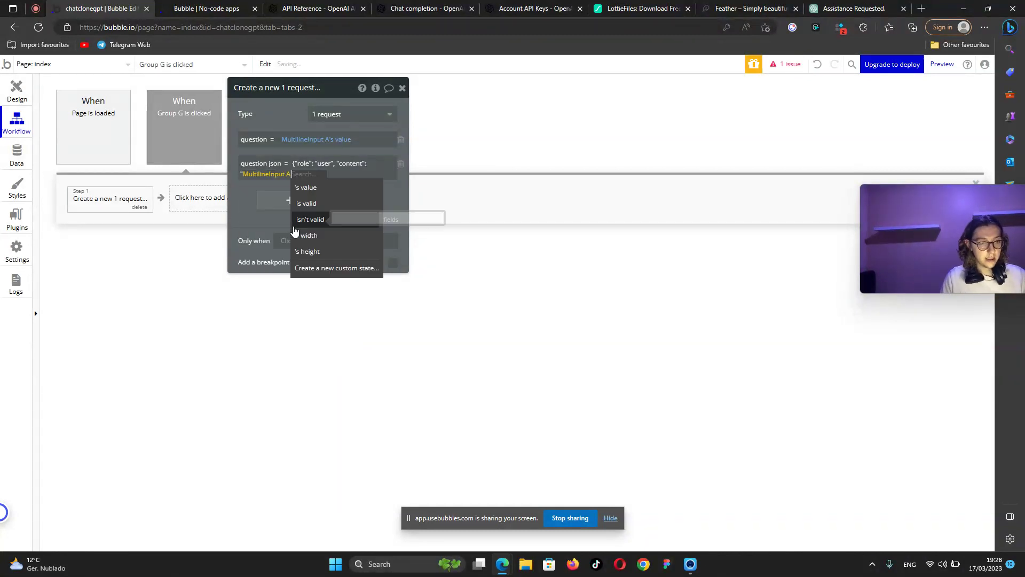
{"action": "left_click", "coordinate": [313, 187]}
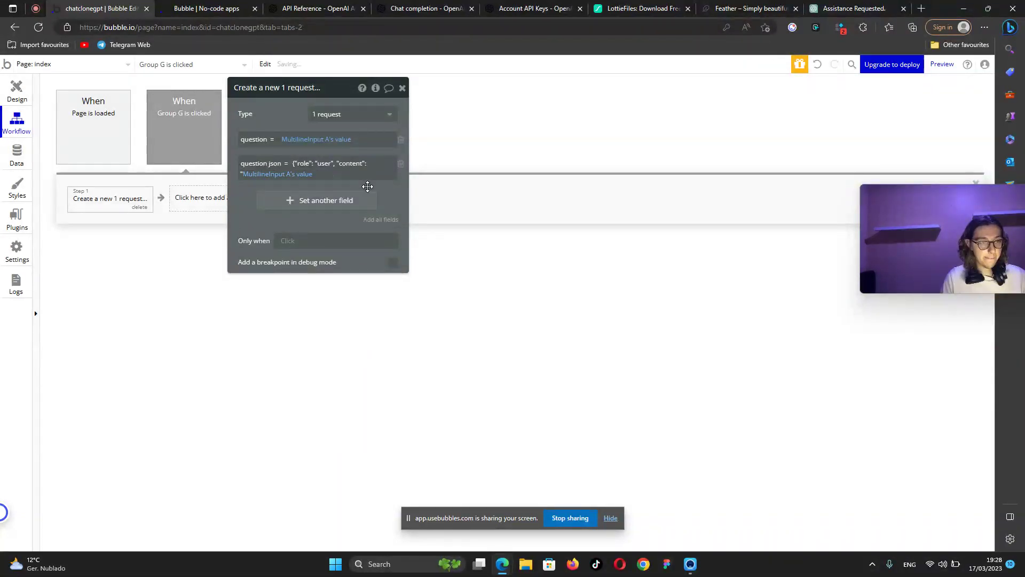
Check the closing characters in the chat completion guide's example and end the question json expression with "}.
{"action": "left_click", "coordinate": [203, 9]}
{"action": "left_click", "coordinate": [319, 8]}
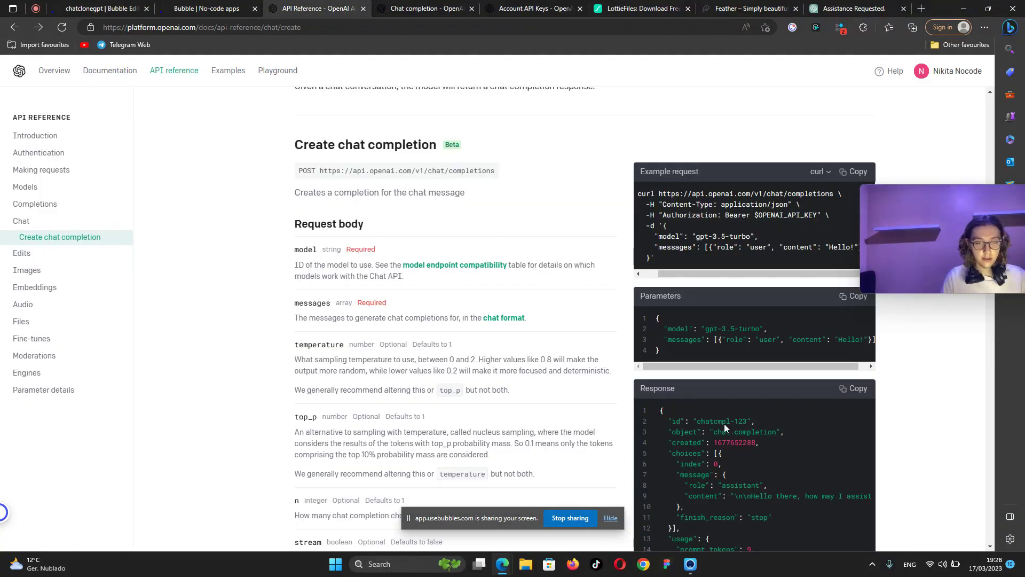
{"action": "left_click", "coordinate": [446, 6]}
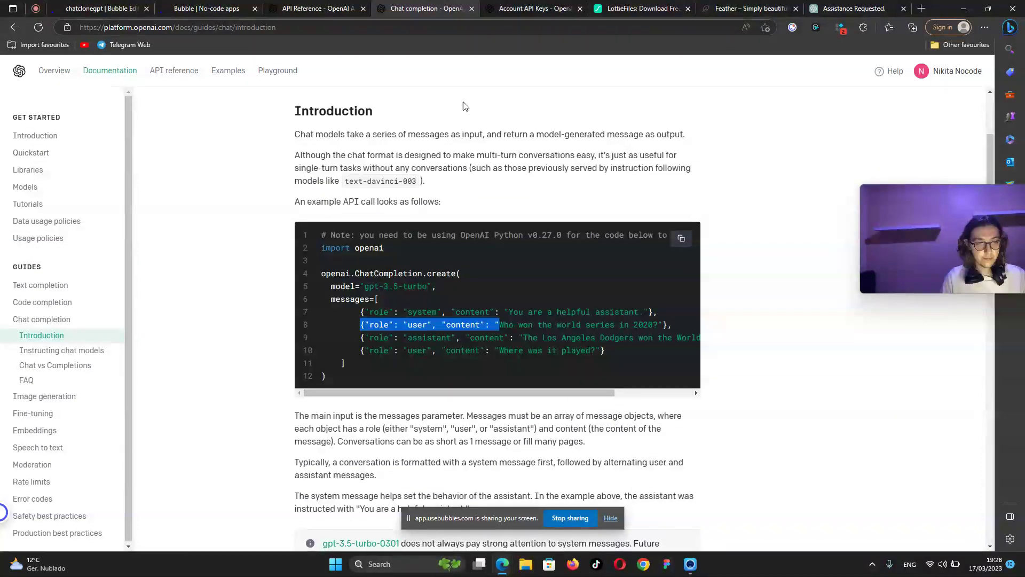
{"action": "left_click_drag", "start_coordinate": [661, 326], "coordinate": [672, 326]}
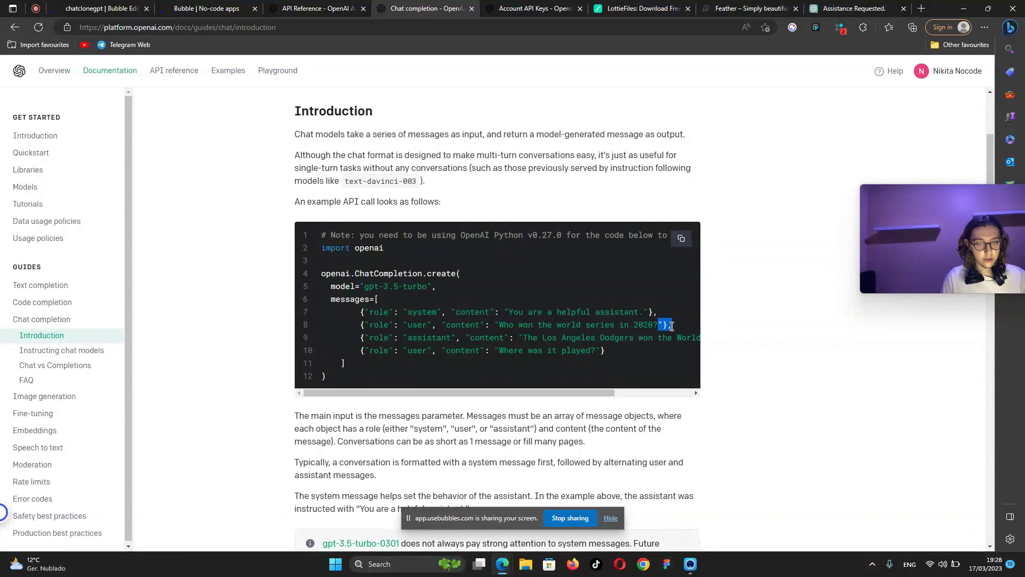
{"action": "left_click", "coordinate": [99, 8]}
{"action": "left_click", "coordinate": [328, 177]}
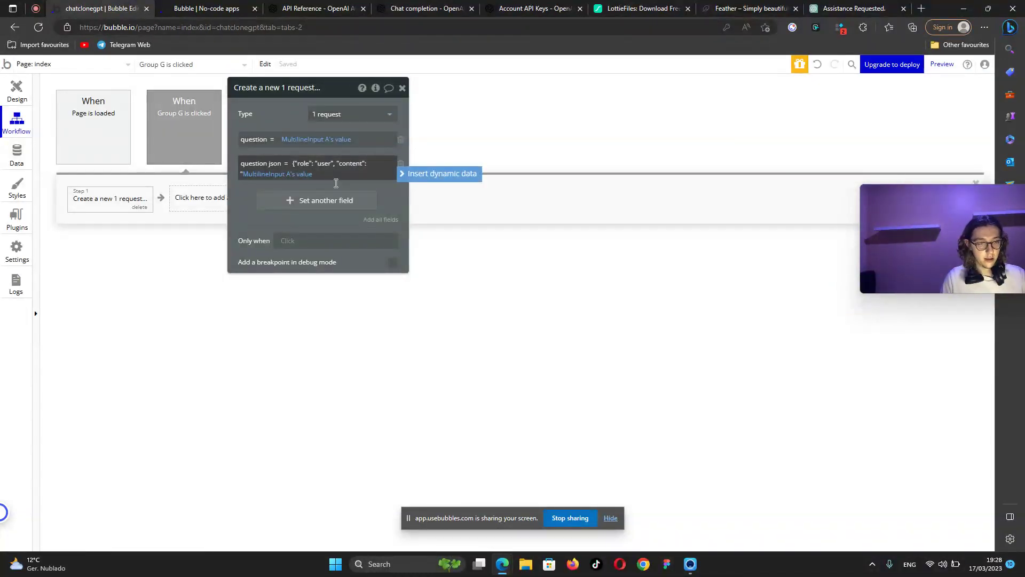
{"action": "type", "text": "\"}"}
{"action": "left_click_drag", "start_coordinate": [390, 192], "coordinate": [283, 198]}
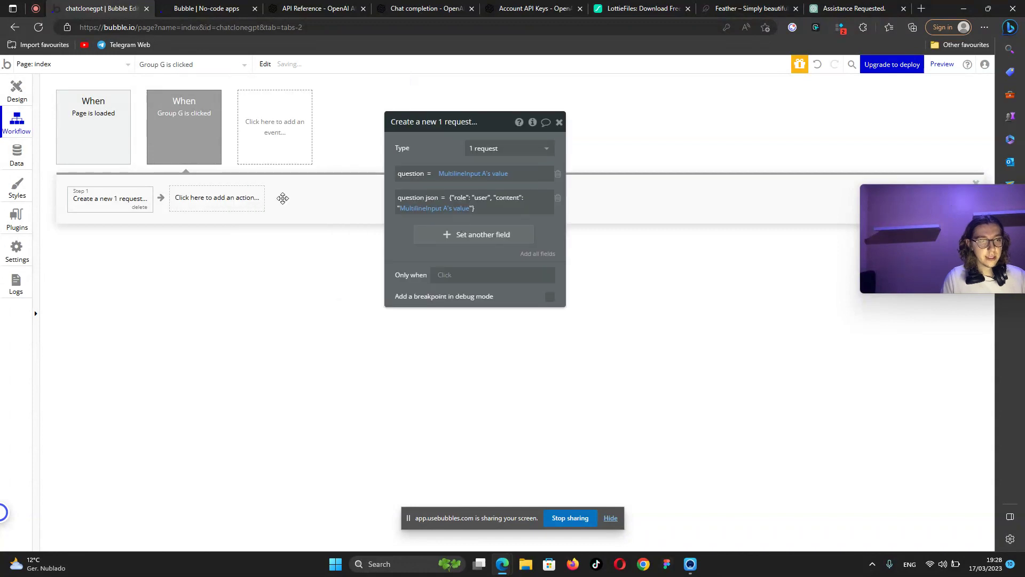
Add a Make changes to thing action after the request creation, with index's chat as the thing to change.
{"action": "left_click", "coordinate": [223, 209]}
{"action": "mouse_move", "coordinate": [227, 304]}
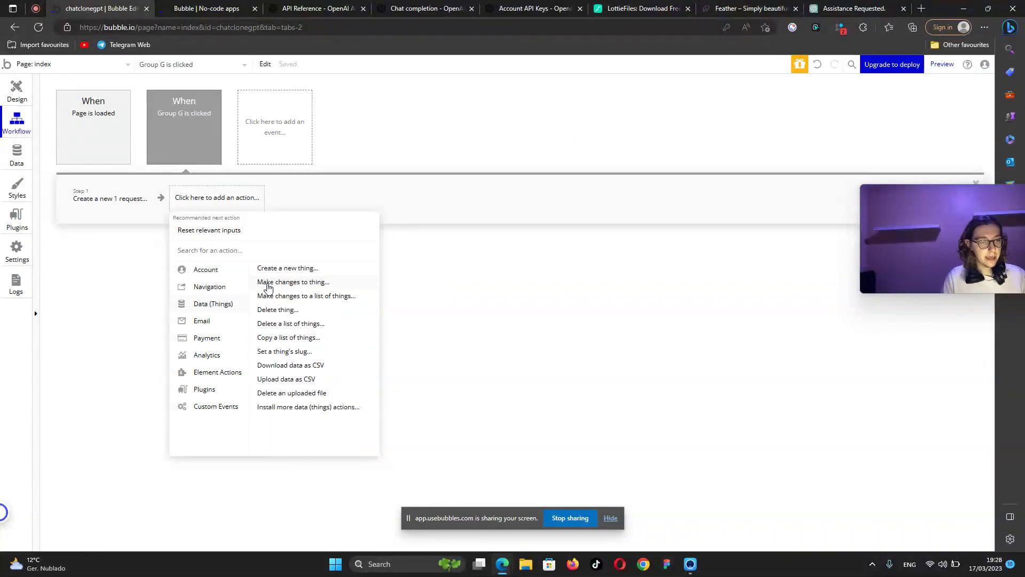
{"action": "left_click", "coordinate": [268, 284]}
{"action": "left_click", "coordinate": [483, 151]}
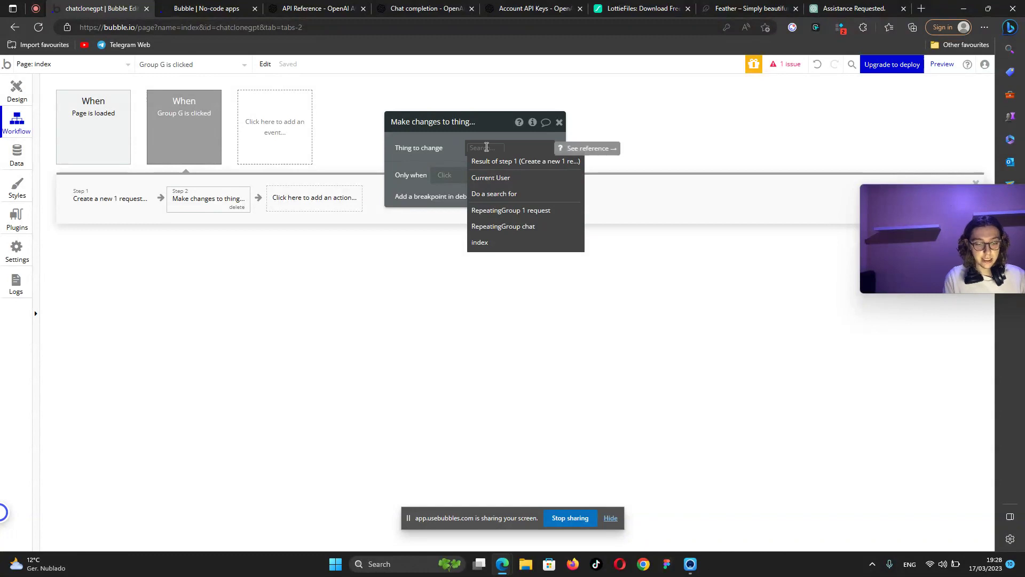
{"action": "type", "text": "index"}
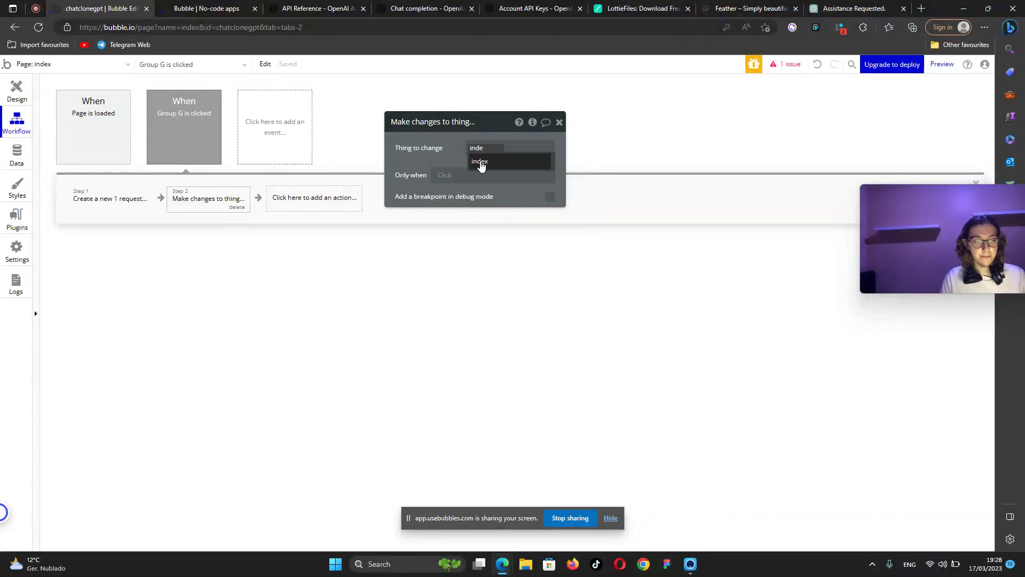
{"action": "left_click", "coordinate": [481, 165]}
{"action": "left_click", "coordinate": [550, 197]}
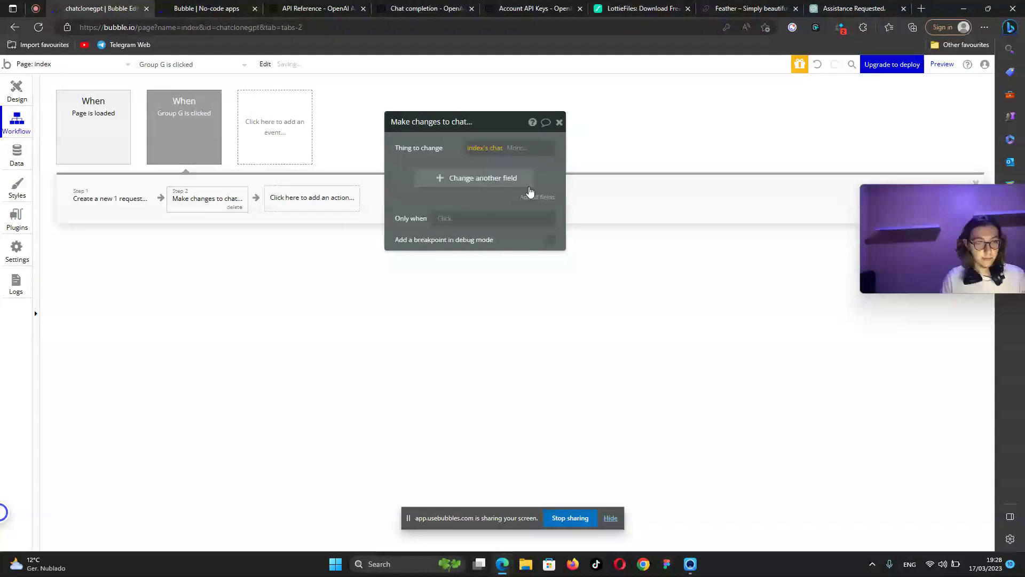
Make the chat's list of requests add the result of step 1.
{"action": "left_click", "coordinate": [489, 179]}
{"action": "left_click", "coordinate": [409, 175]}
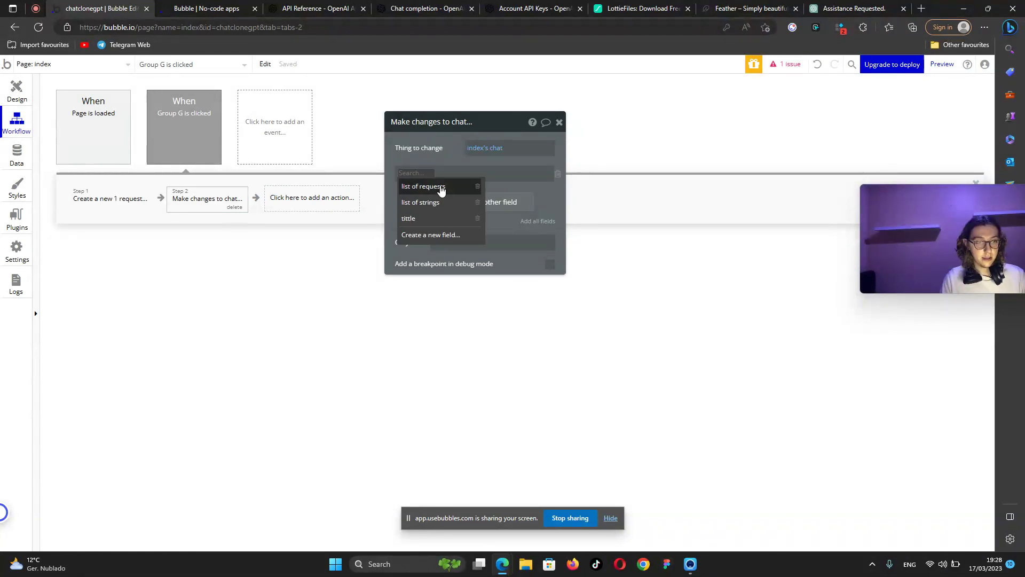
{"action": "left_click", "coordinate": [441, 188]}
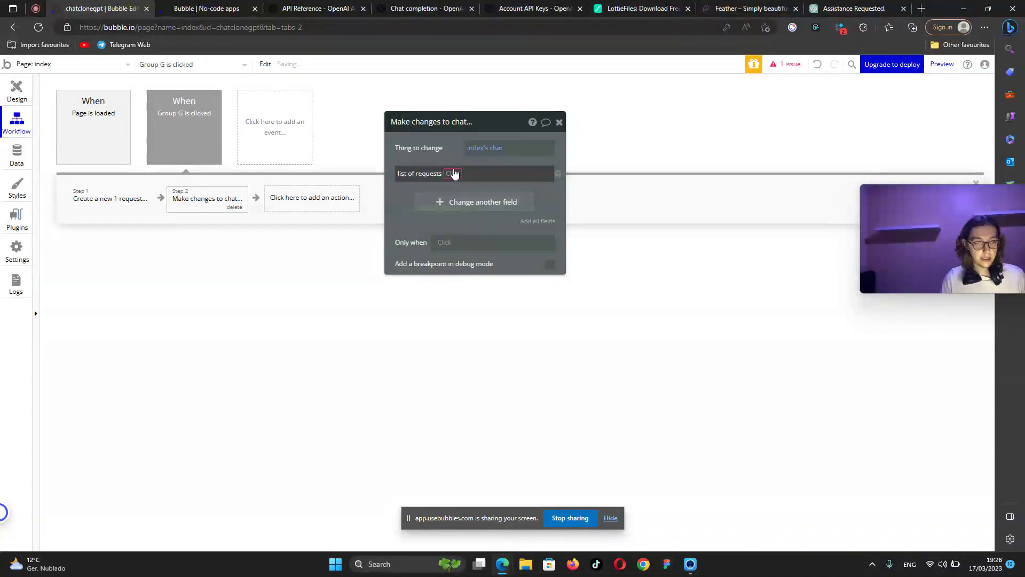
{"action": "left_click", "coordinate": [464, 198]}
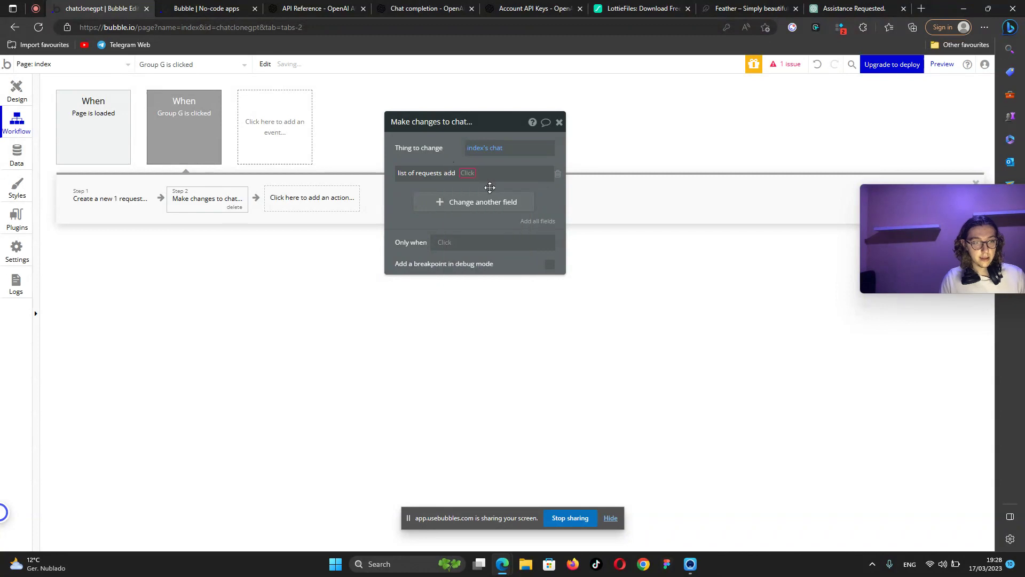
{"action": "left_click", "coordinate": [469, 176]}
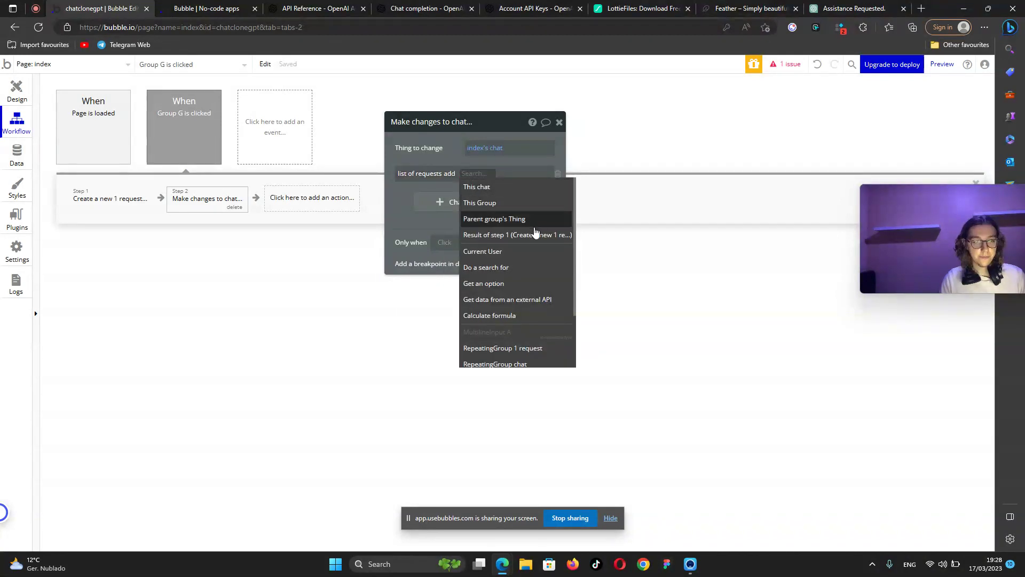
{"action": "left_click", "coordinate": [537, 237]}
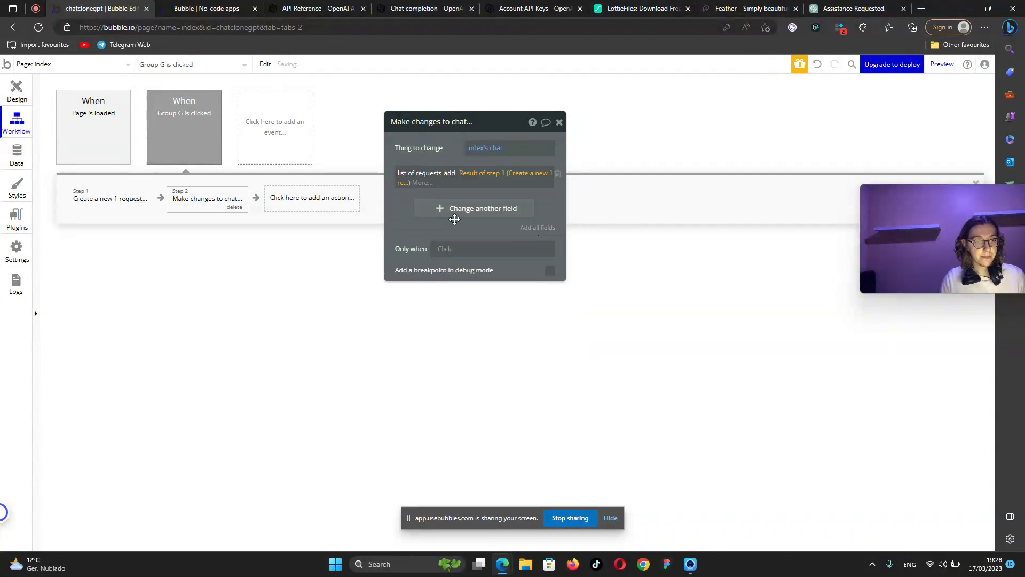
Make the chat's list of strings add the result of step 1's question json.
{"action": "left_click", "coordinate": [441, 209]}
{"action": "left_click", "coordinate": [405, 204]}
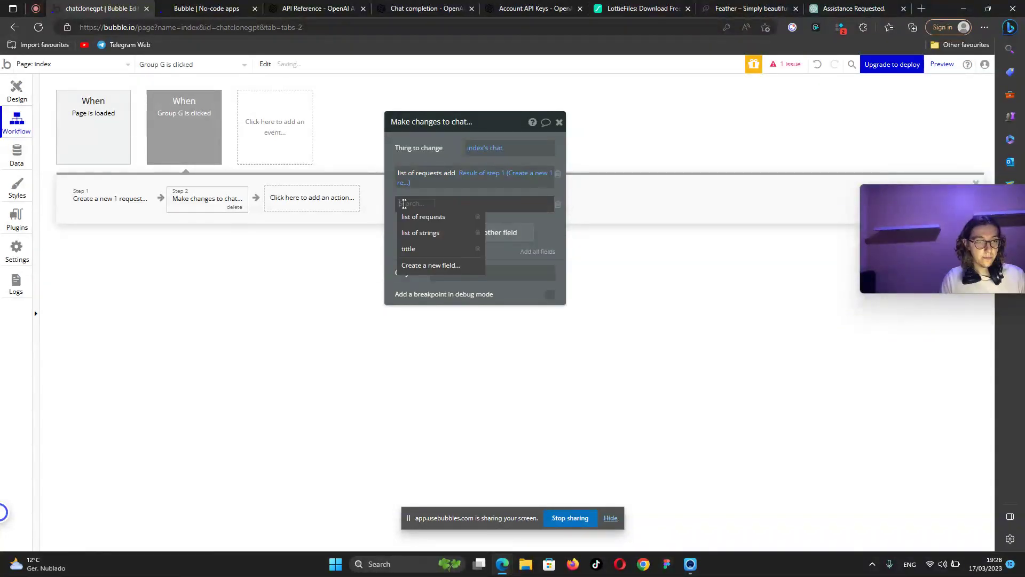
{"action": "left_click", "coordinate": [427, 241]}
{"action": "left_click", "coordinate": [451, 204]}
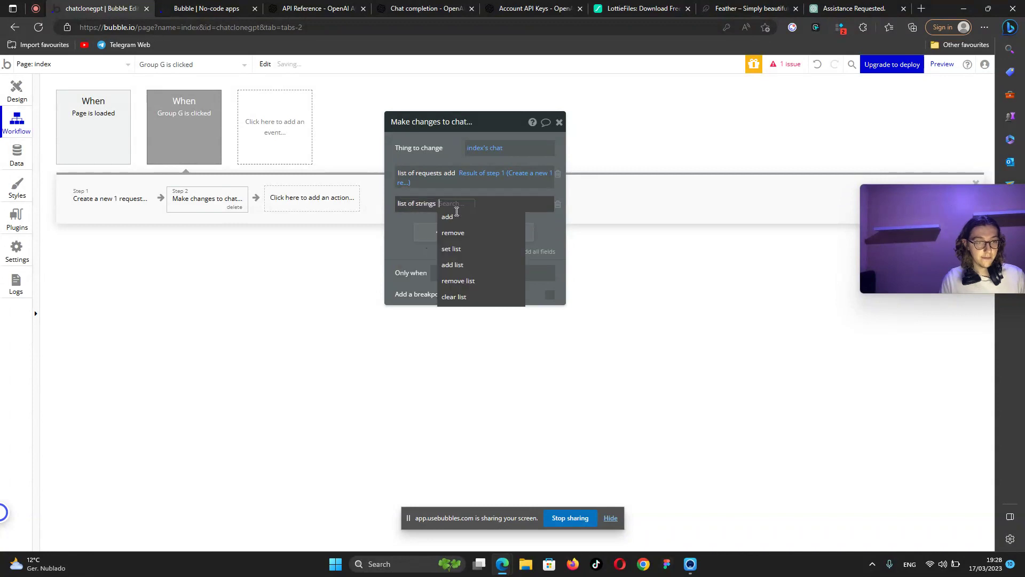
{"action": "left_click", "coordinate": [459, 219]}
{"action": "left_click", "coordinate": [102, 207]}
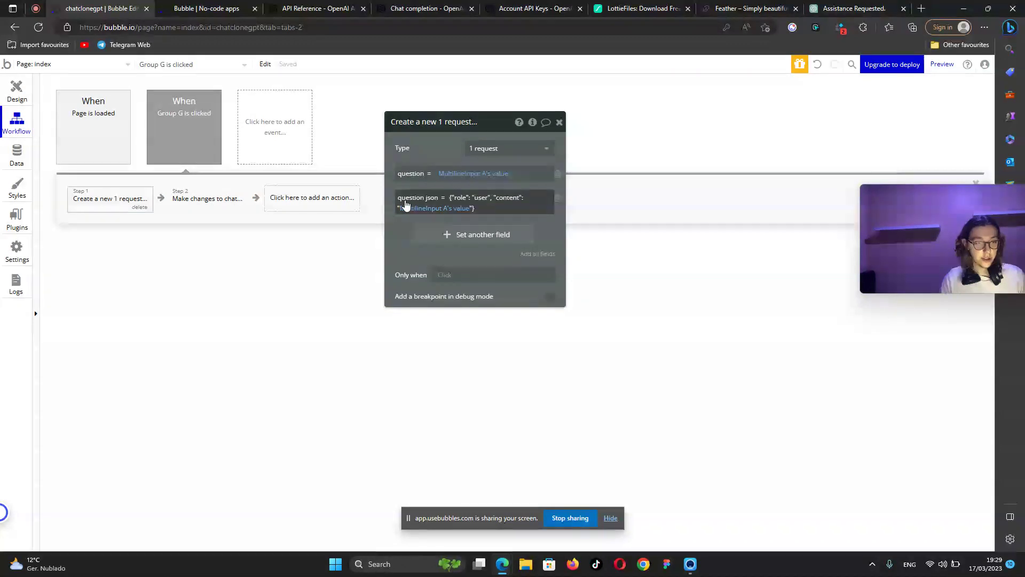
{"action": "left_click", "coordinate": [201, 206]}
{"action": "left_click", "coordinate": [469, 203]}
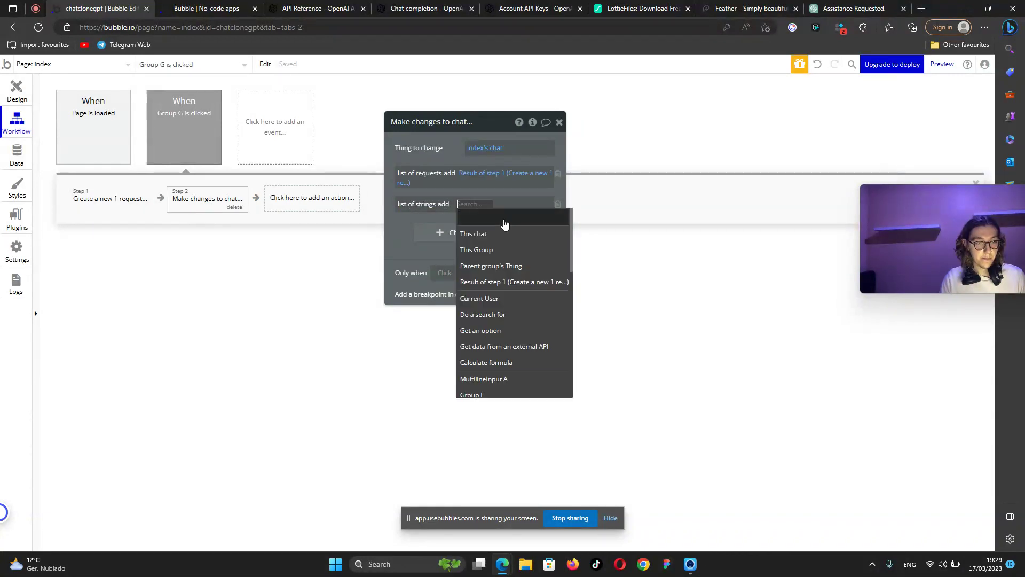
{"action": "left_click", "coordinate": [556, 281]}
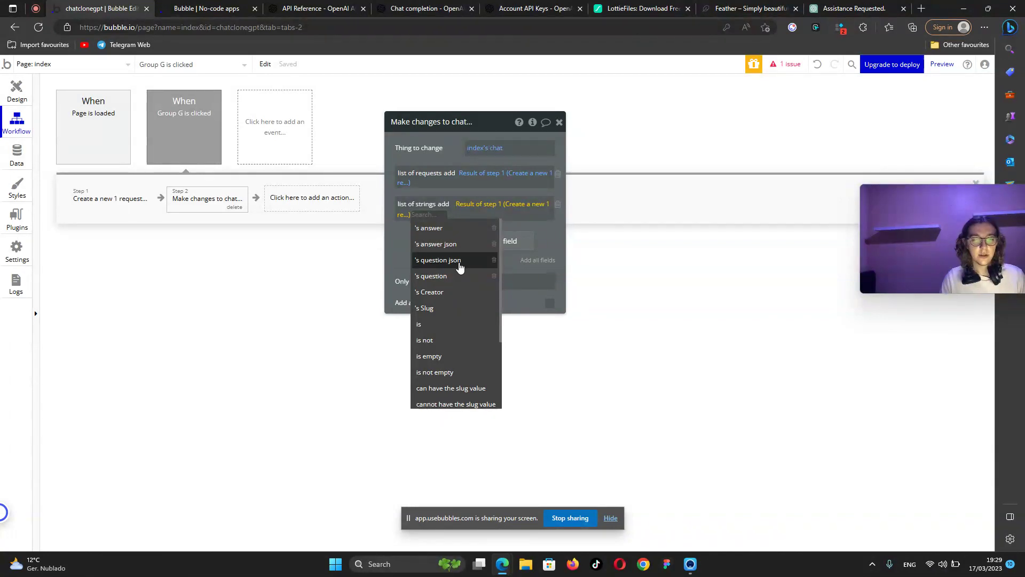
{"action": "left_click", "coordinate": [460, 266]}
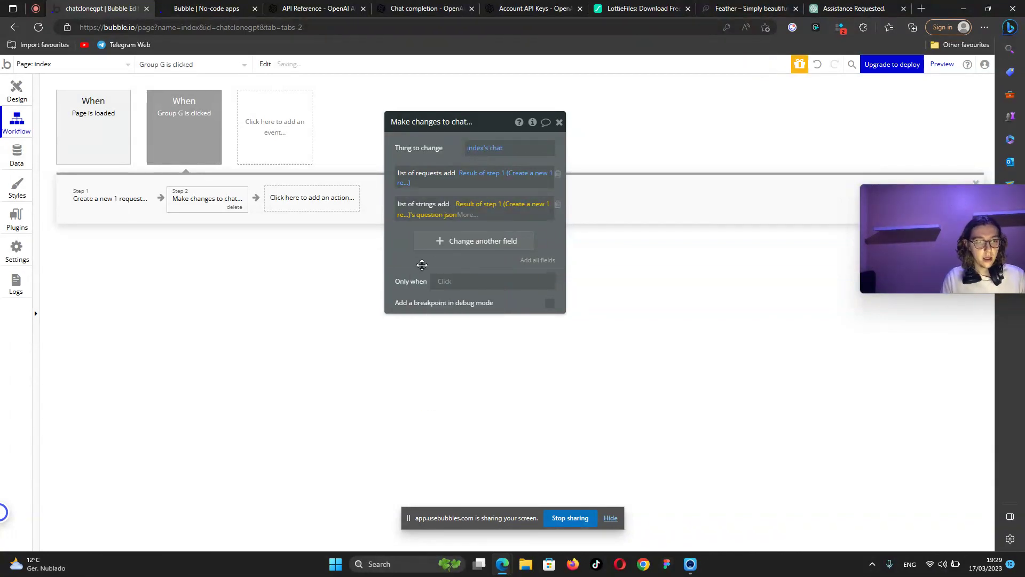
{"action": "left_click_drag", "start_coordinate": [420, 266], "coordinate": [540, 269]}
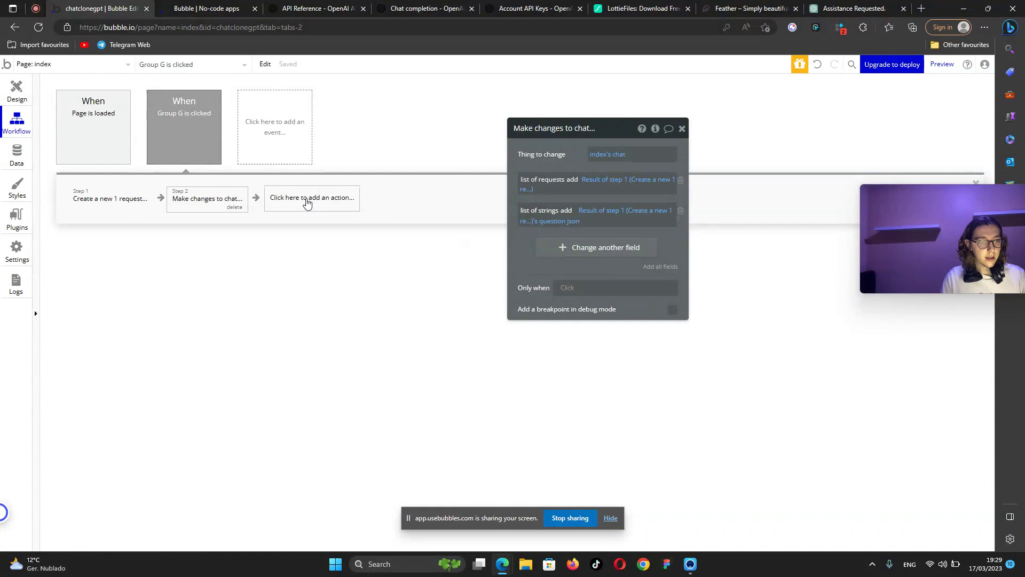
Review the field settings of the request creation action and the chat change action.
{"action": "left_click", "coordinate": [100, 203]}
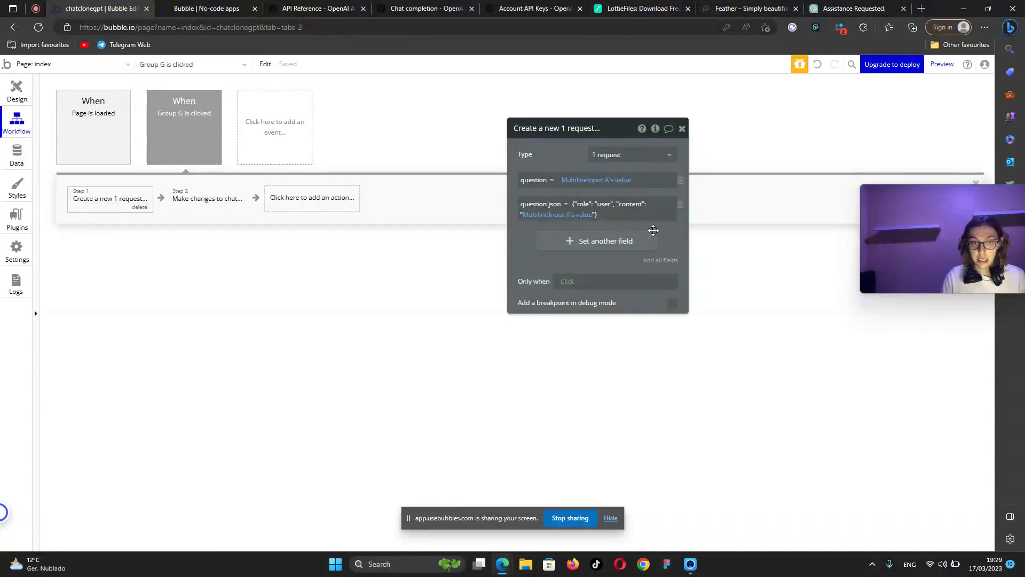
{"action": "left_click", "coordinate": [185, 203]}
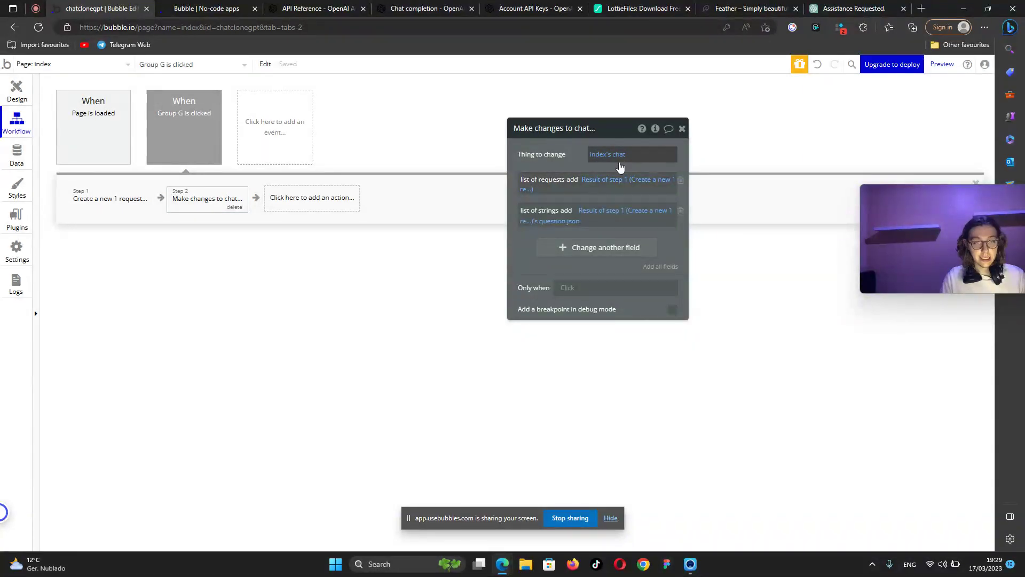
{"action": "left_click", "coordinate": [102, 201]}
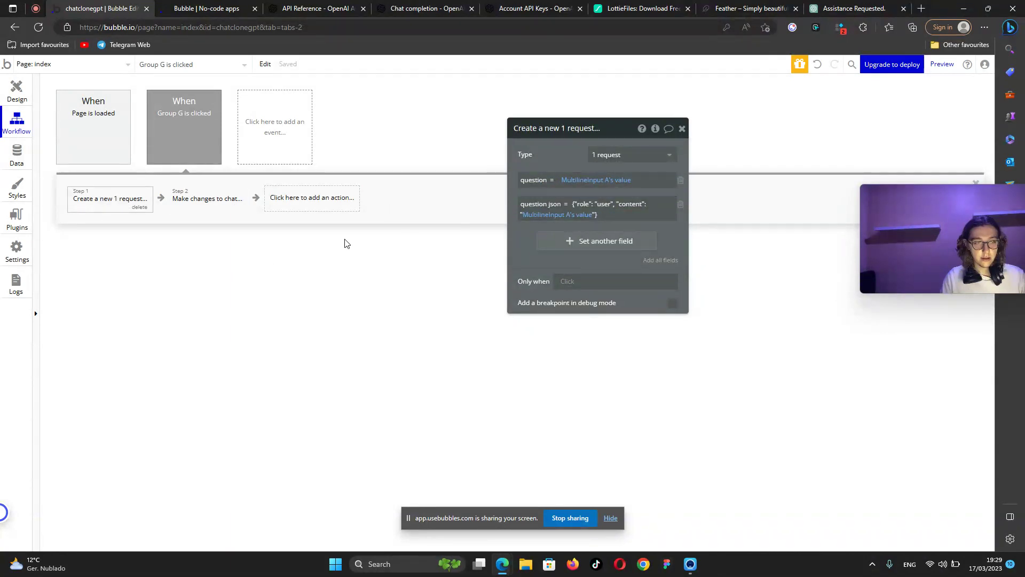
{"action": "left_click", "coordinate": [191, 208]}
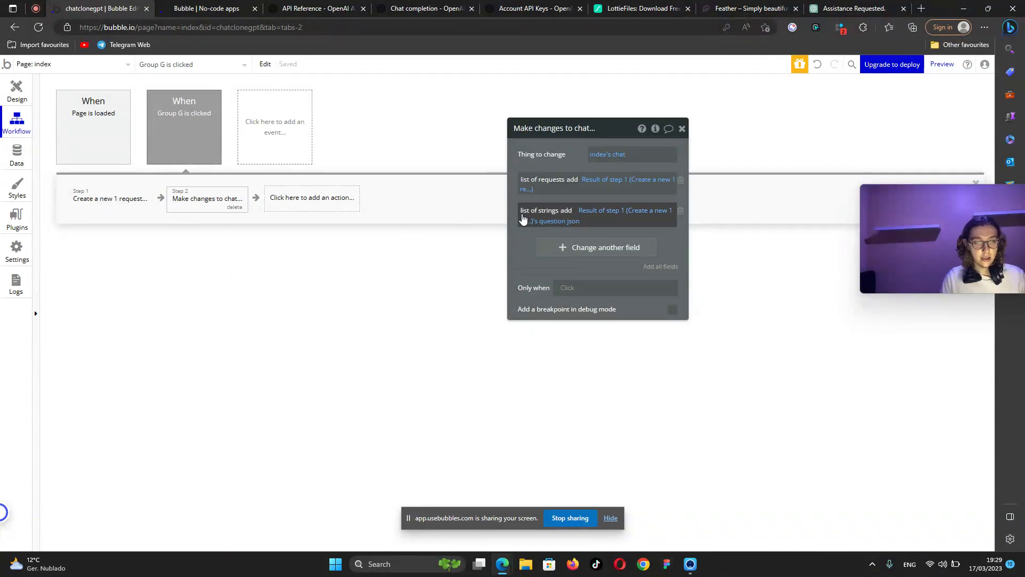
{"action": "left_click", "coordinate": [119, 210]}
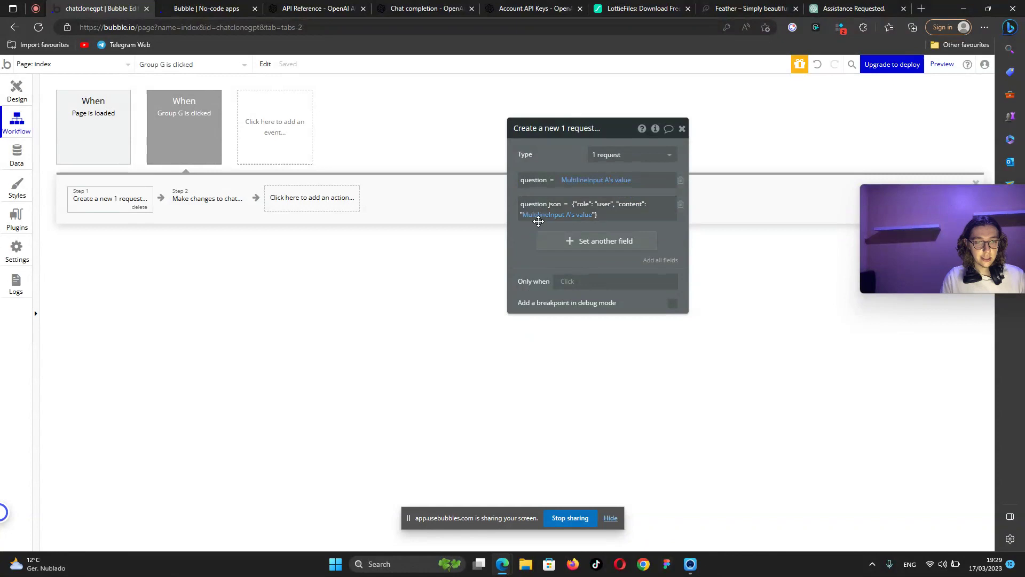
{"action": "left_click", "coordinate": [200, 202]}
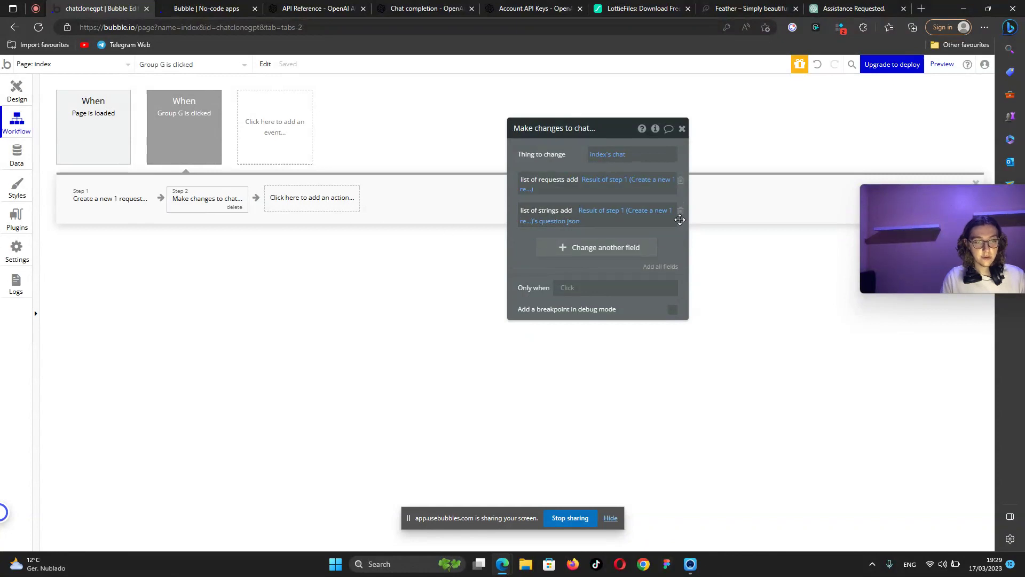
Add the Open AI - Chat GPT 3.5 plugin action as the third step of the workflow.
{"action": "left_click", "coordinate": [303, 204]}
{"action": "mouse_move", "coordinate": [319, 363]}
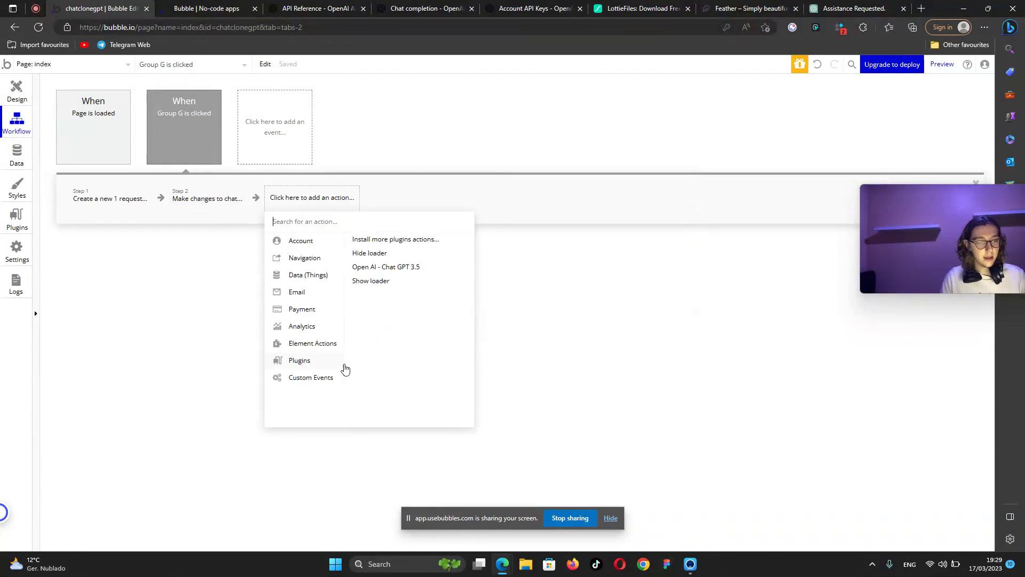
{"action": "left_click", "coordinate": [404, 269]}
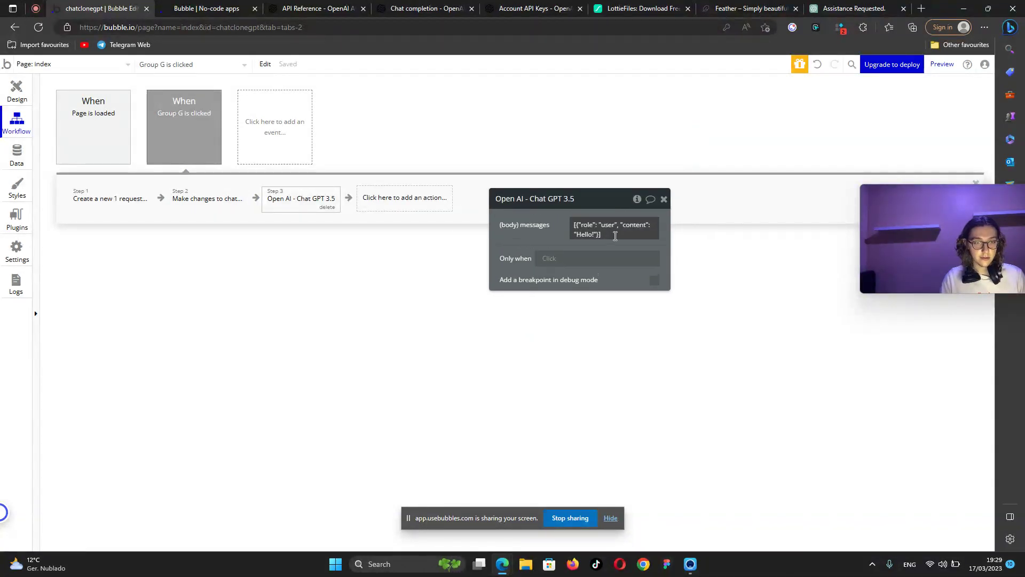
Replace the sample body messages of the Chat GPT 3.5 action with index's chat's list of strings.
{"action": "mouse_move", "coordinate": [615, 236]}
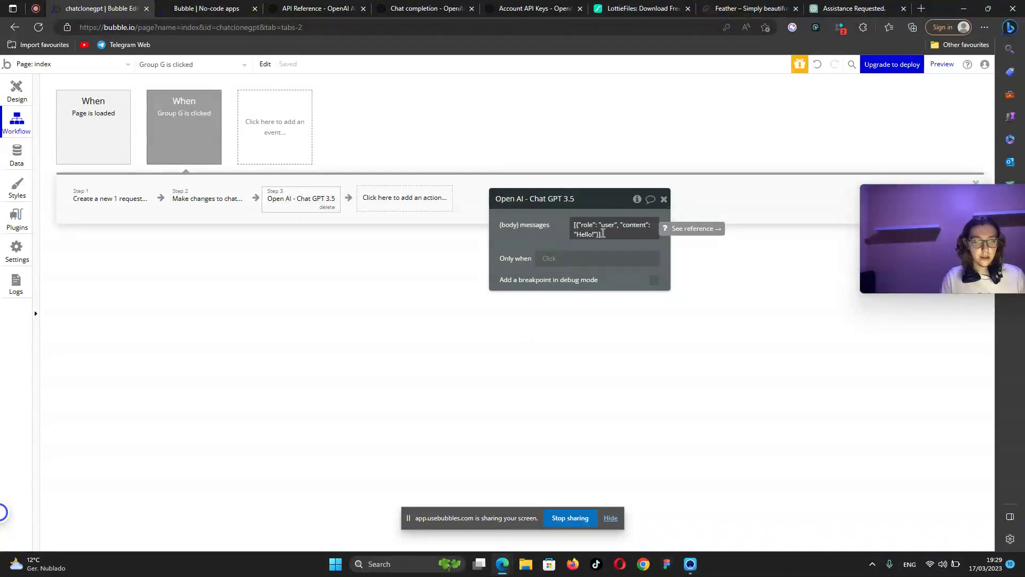
{"action": "left_click", "coordinate": [601, 234]}
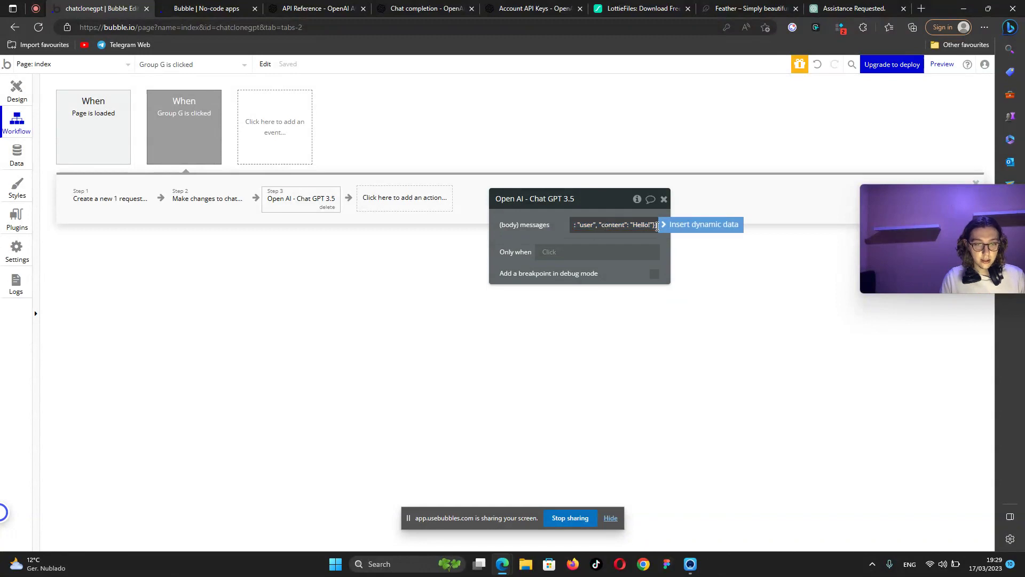
{"action": "left_click_drag", "start_coordinate": [656, 226], "coordinate": [582, 229]}
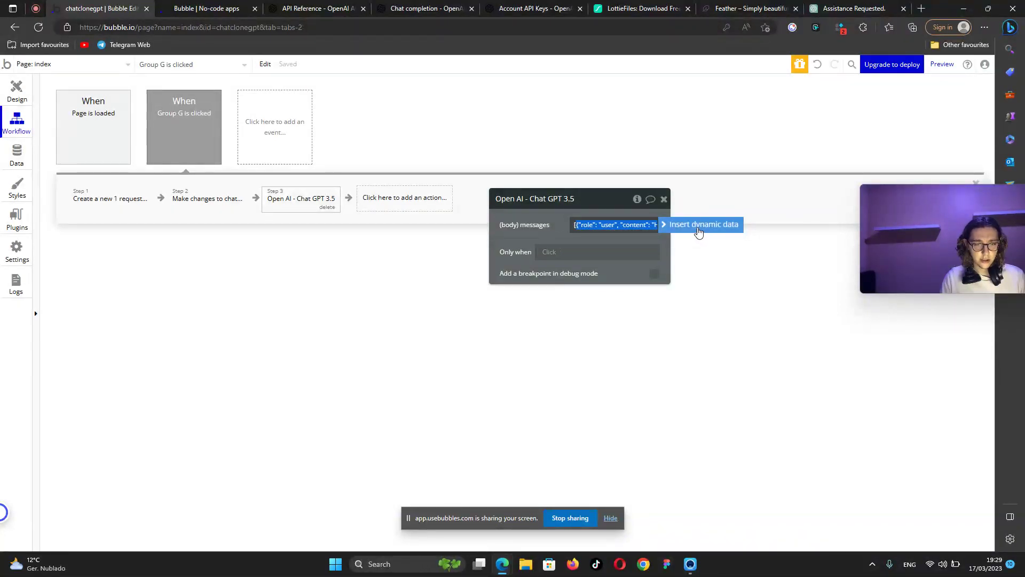
{"action": "left_click", "coordinate": [698, 226]}
{"action": "left_click", "coordinate": [543, 233]}
{"action": "left_click", "coordinate": [590, 227]}
{"action": "mouse_move", "coordinate": [665, 312]}
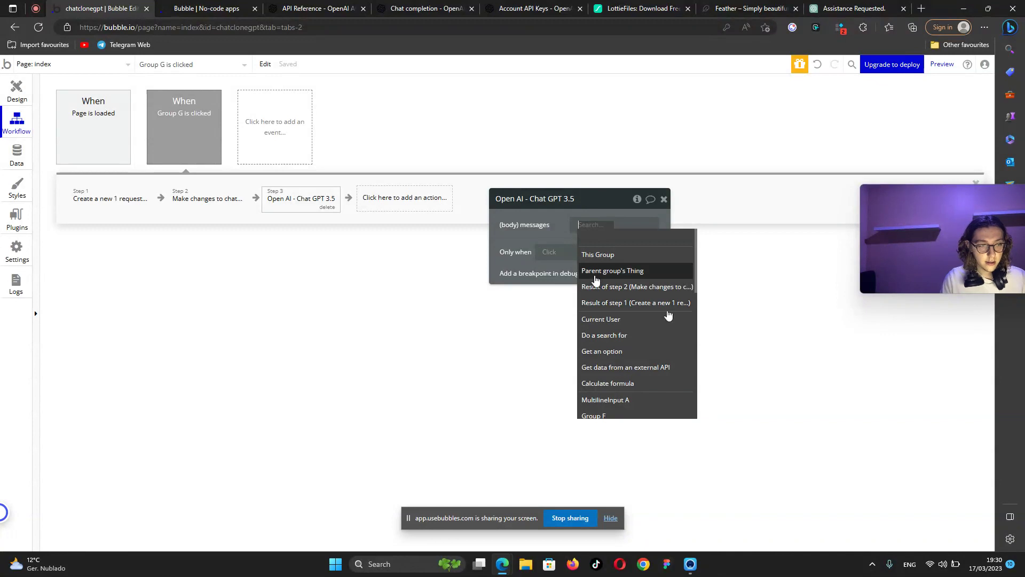
{"action": "type", "text": "ndex"}
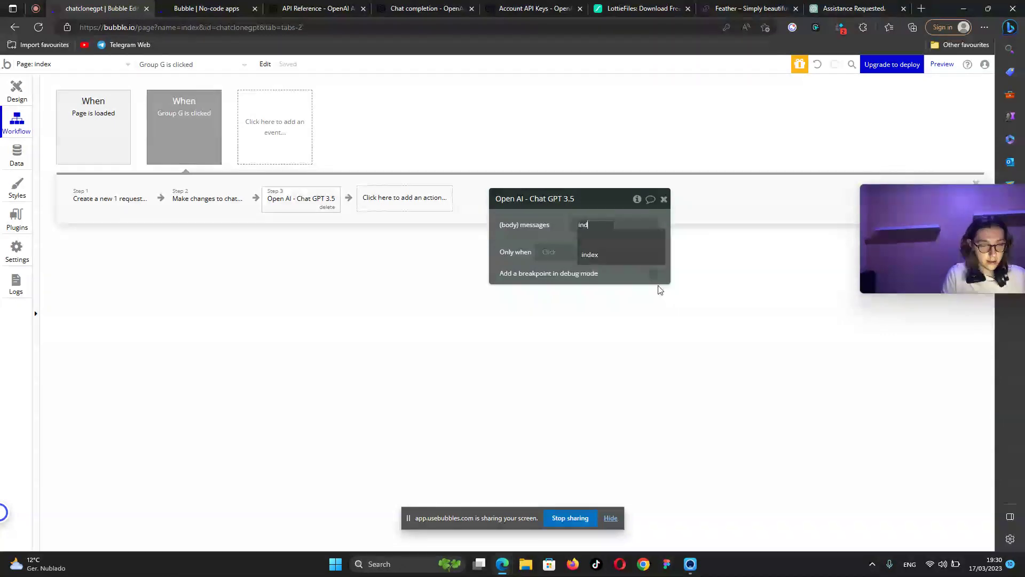
{"action": "left_click", "coordinate": [637, 265]}
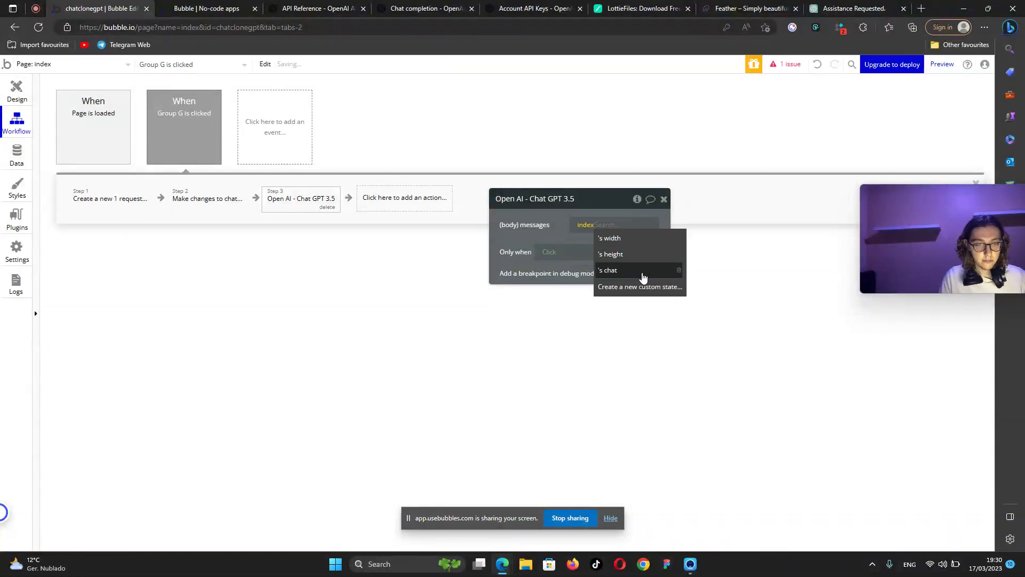
{"action": "left_click", "coordinate": [642, 271]}
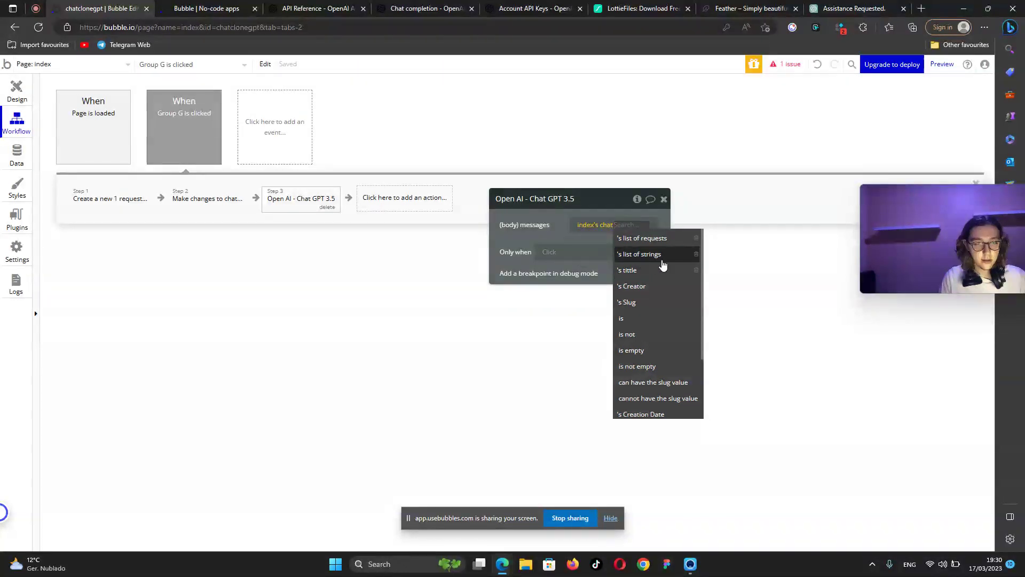
{"action": "left_click", "coordinate": [661, 255]}
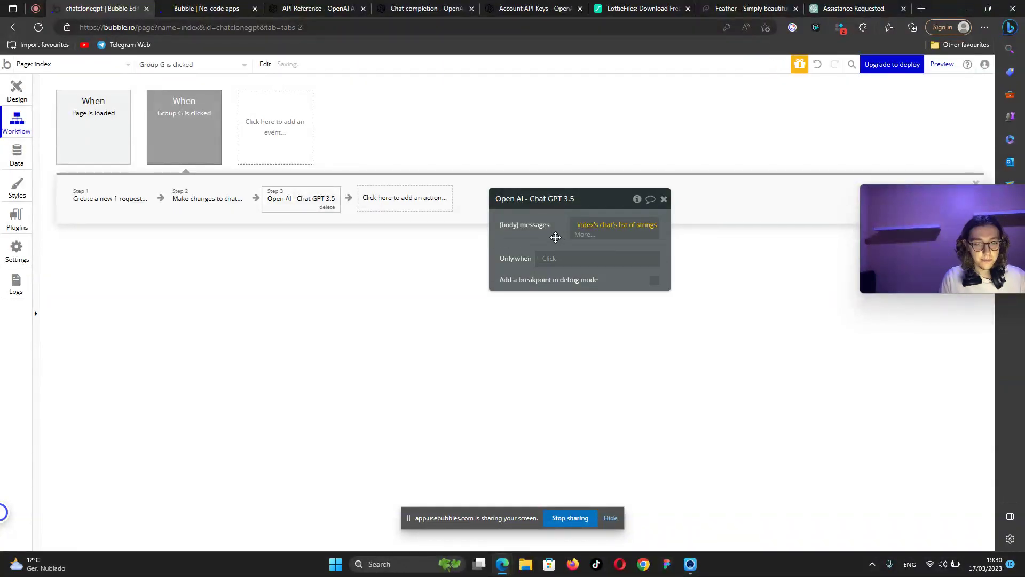
Enclose the list of strings expression in the body messages in square brackets.
{"action": "left_click", "coordinate": [578, 225]}
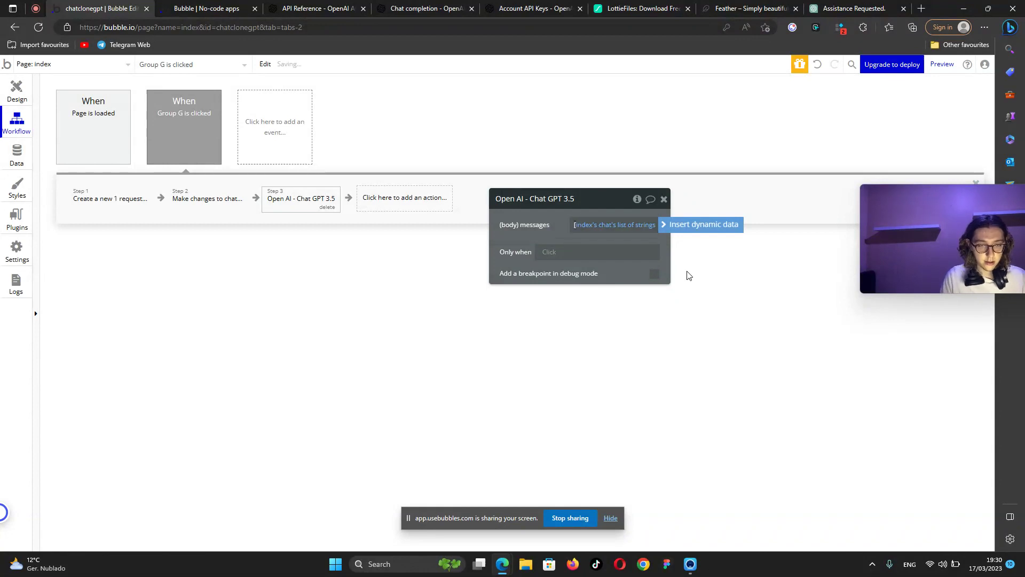
{"action": "type", "text": "["}
{"action": "left_click", "coordinate": [657, 234]}
{"action": "type", "text": "]"}
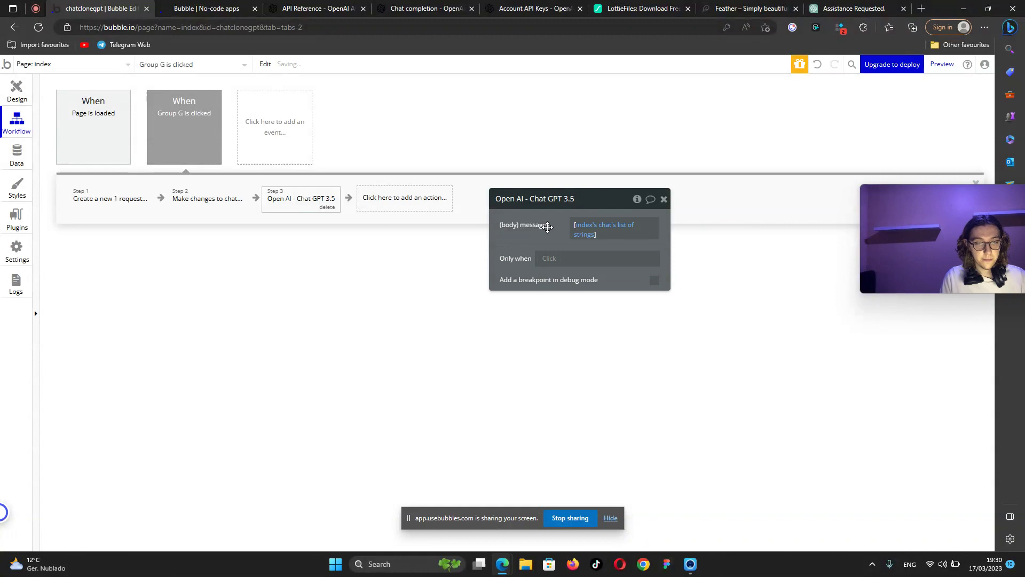
{"action": "left_click_drag", "start_coordinate": [550, 237], "coordinate": [570, 198]}
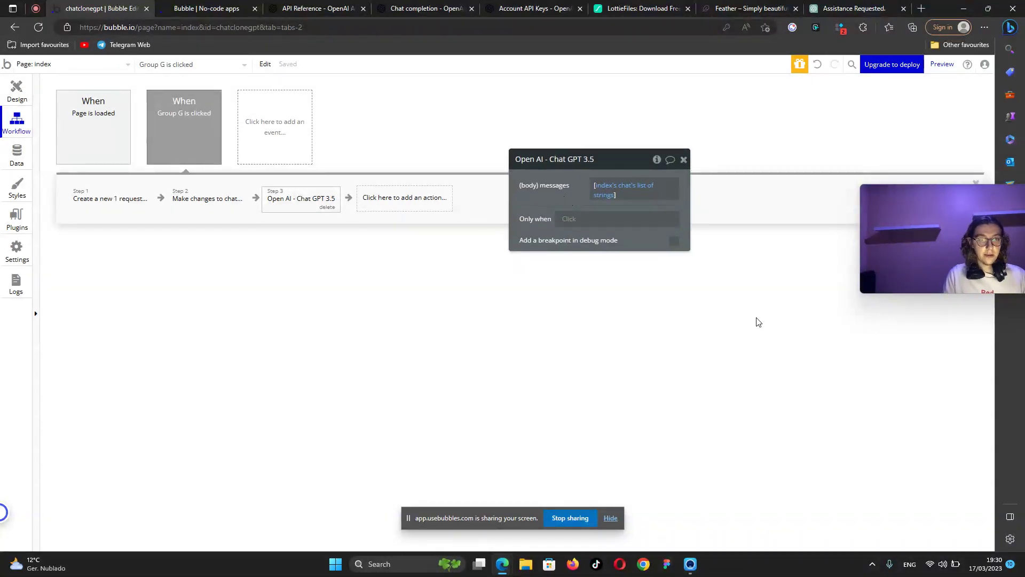
Review the settings of the request creation, chat change and Chat GPT 3.5 actions in the workflow.
{"action": "left_click", "coordinate": [99, 200]}
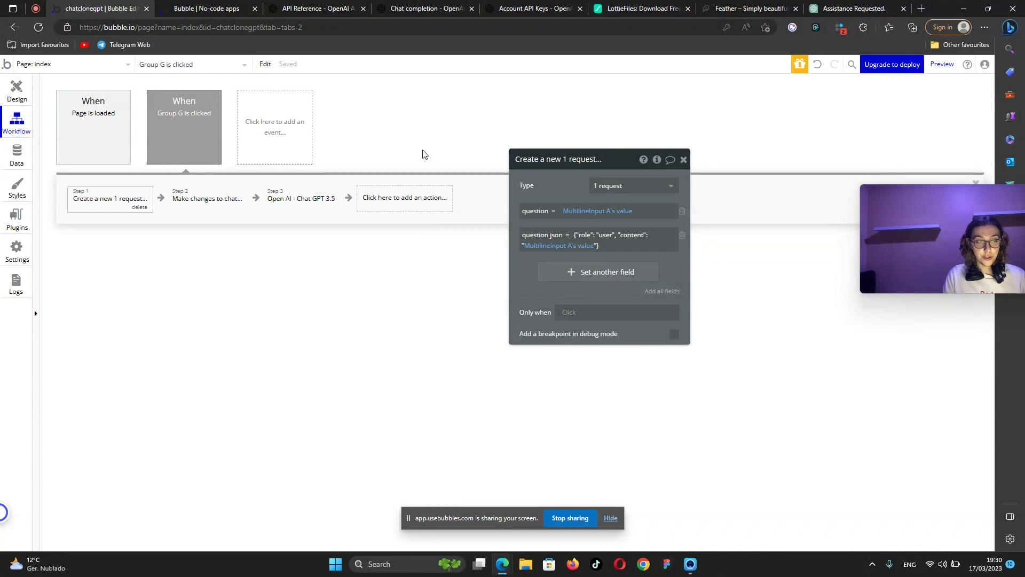
{"action": "left_click", "coordinate": [203, 197]}
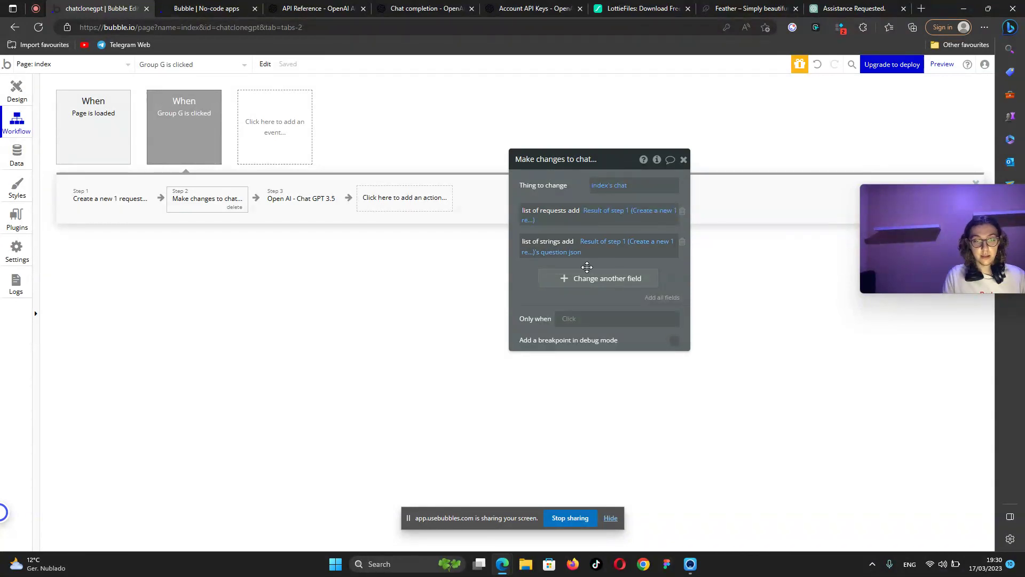
{"action": "left_click", "coordinate": [289, 199]}
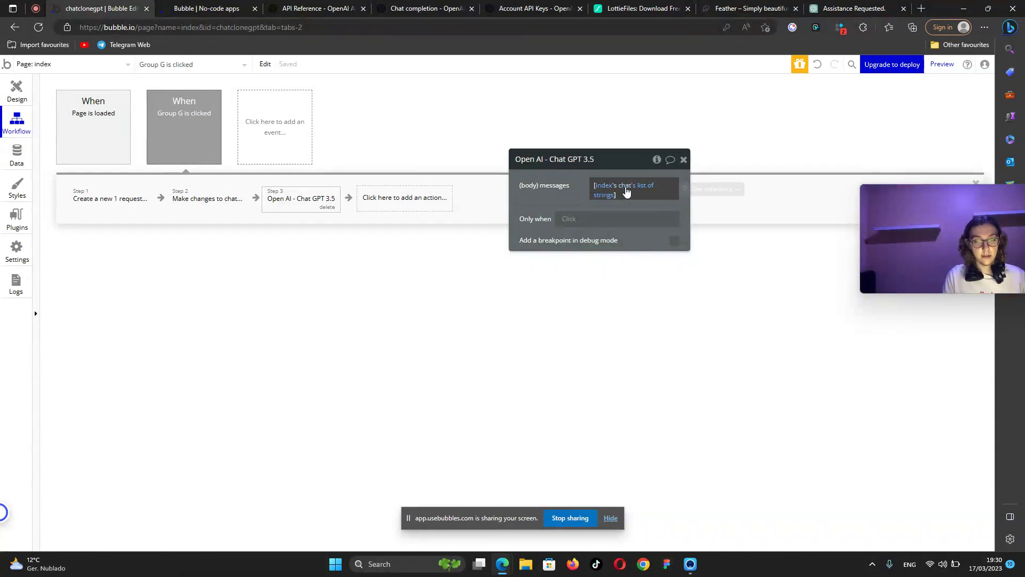
{"action": "left_click", "coordinate": [235, 202]}
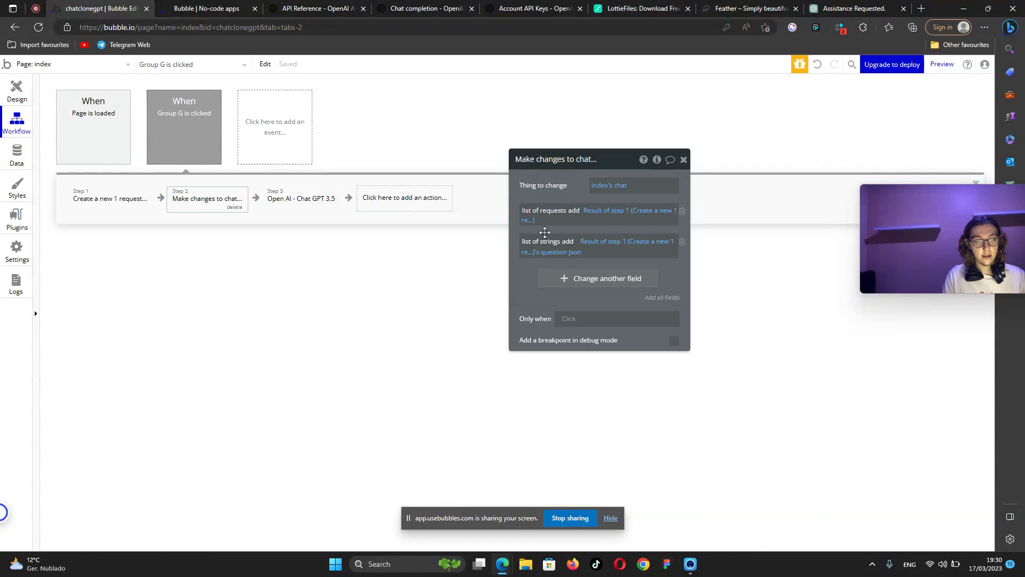
{"action": "left_click", "coordinate": [279, 201]}
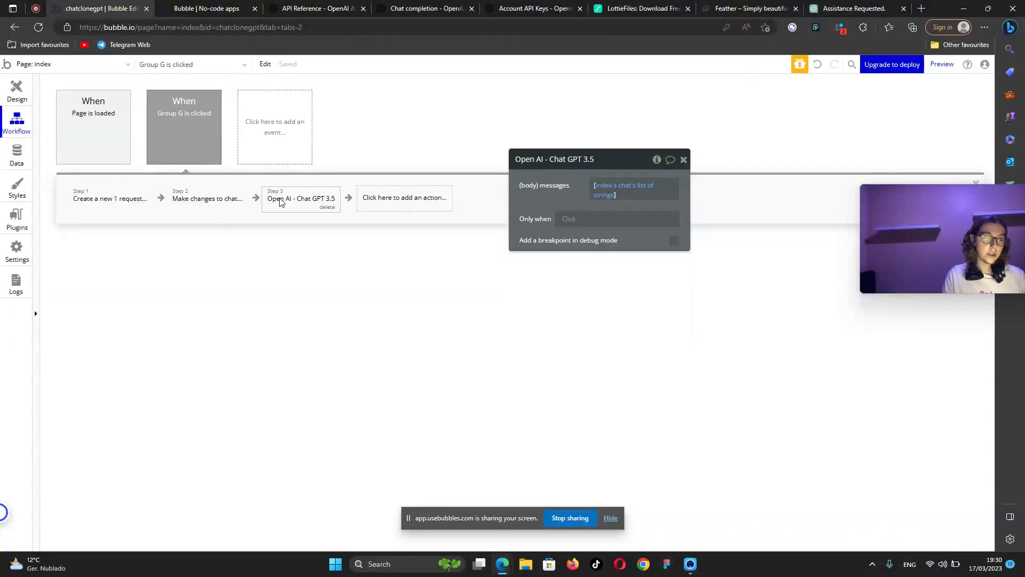
Add a Make changes to thing action as step 4, with the result of step 1 as the thing to change.
{"action": "left_click", "coordinate": [402, 205]}
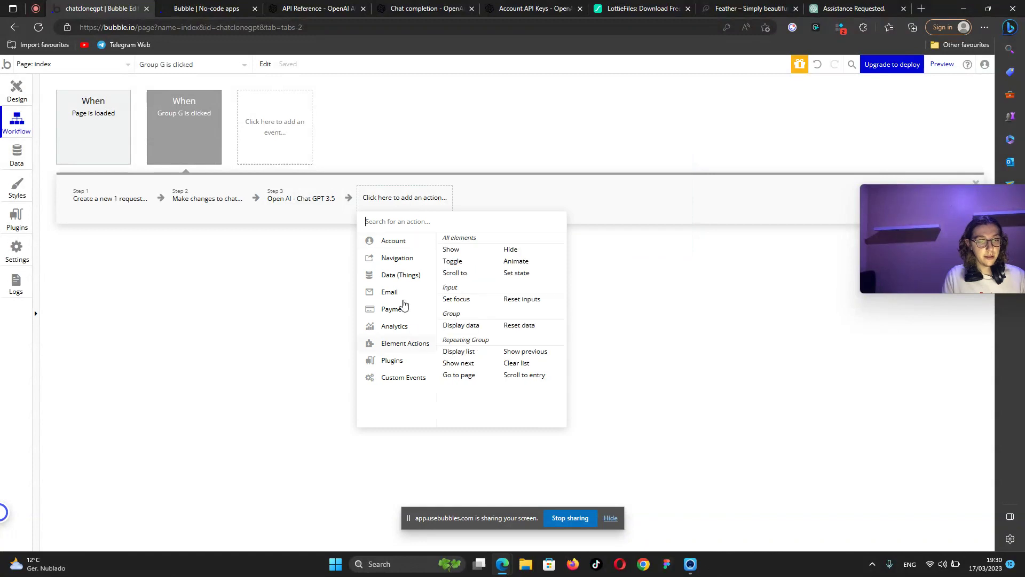
{"action": "mouse_move", "coordinate": [397, 277]}
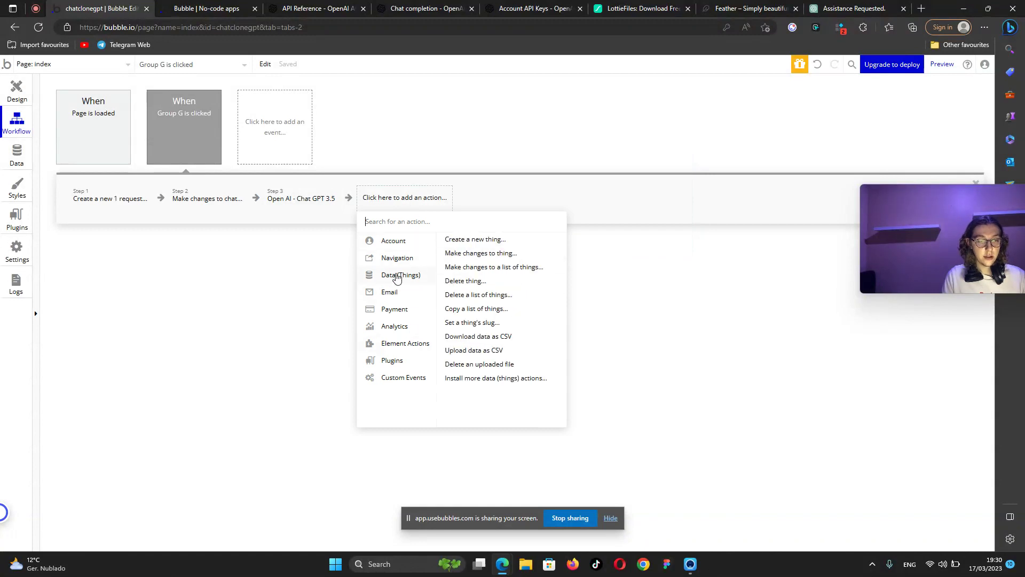
{"action": "left_click", "coordinate": [464, 255]}
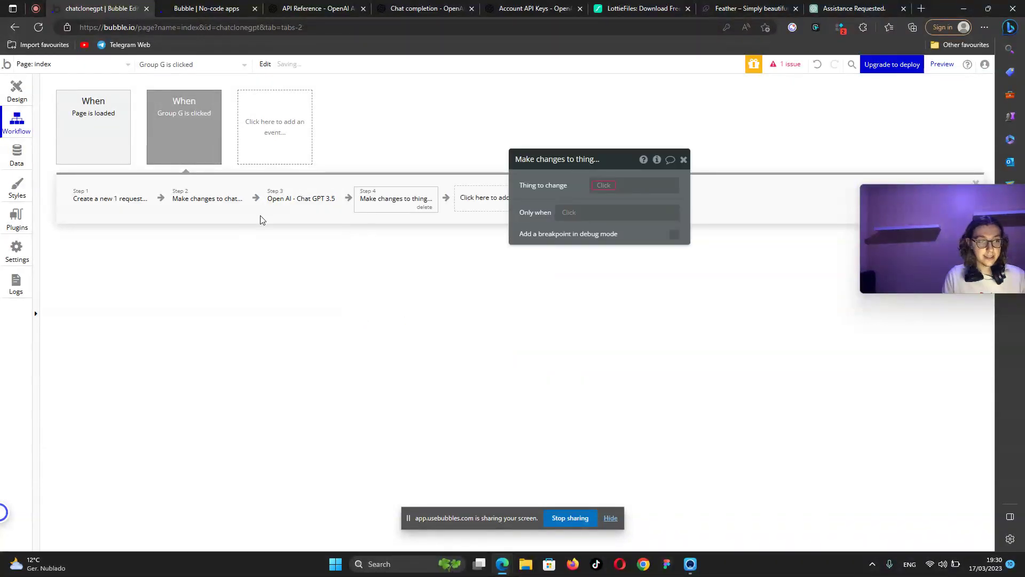
{"action": "left_click", "coordinate": [115, 208]}
{"action": "left_click", "coordinate": [376, 207]}
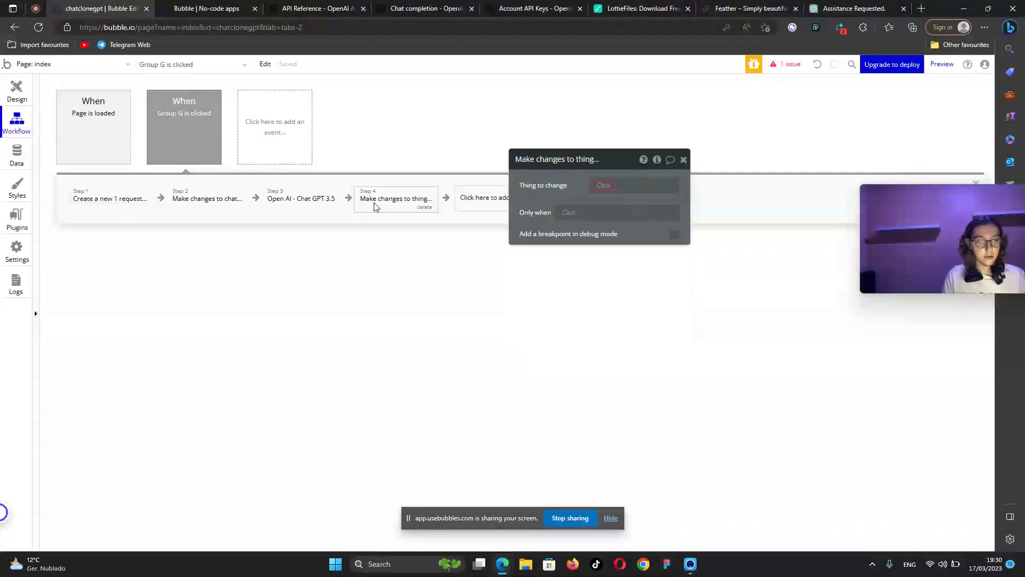
{"action": "left_click", "coordinate": [605, 189]}
{"action": "left_click", "coordinate": [652, 222]}
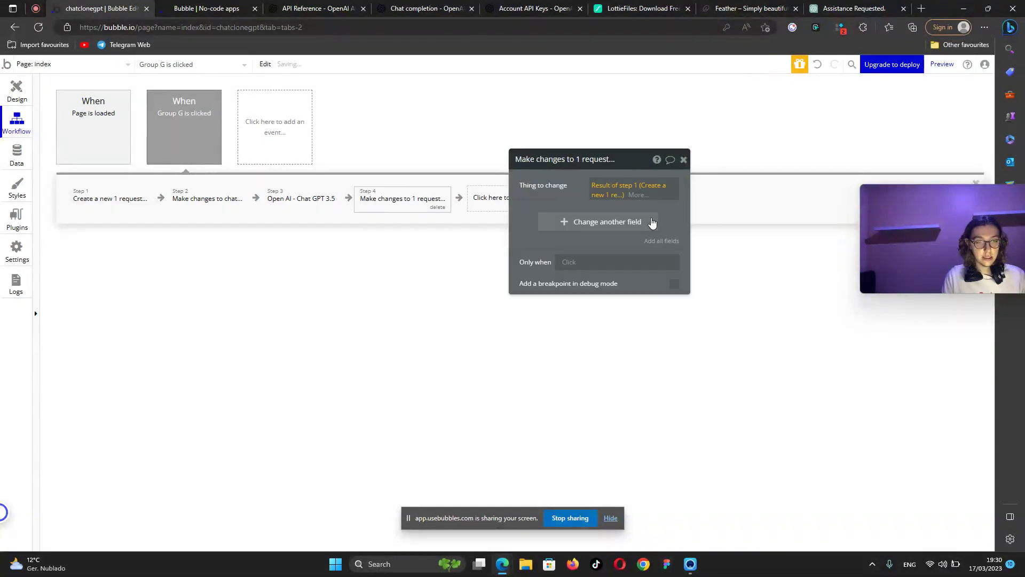
Add the answer and answer json fields to the step 4 request change action.
{"action": "left_click", "coordinate": [595, 222]}
{"action": "left_click", "coordinate": [552, 229]}
{"action": "left_click", "coordinate": [588, 251]}
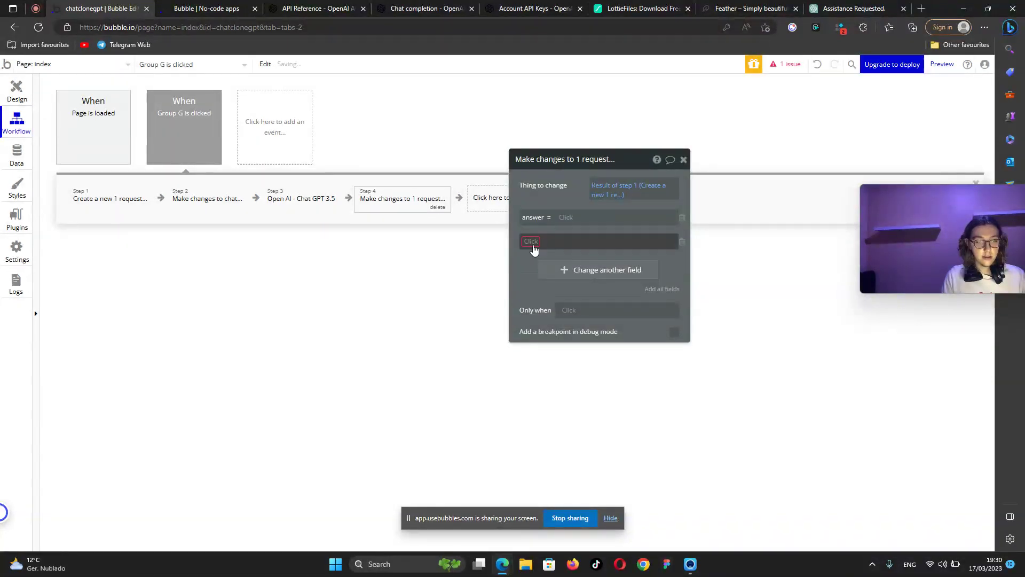
{"action": "left_click", "coordinate": [577, 272]}
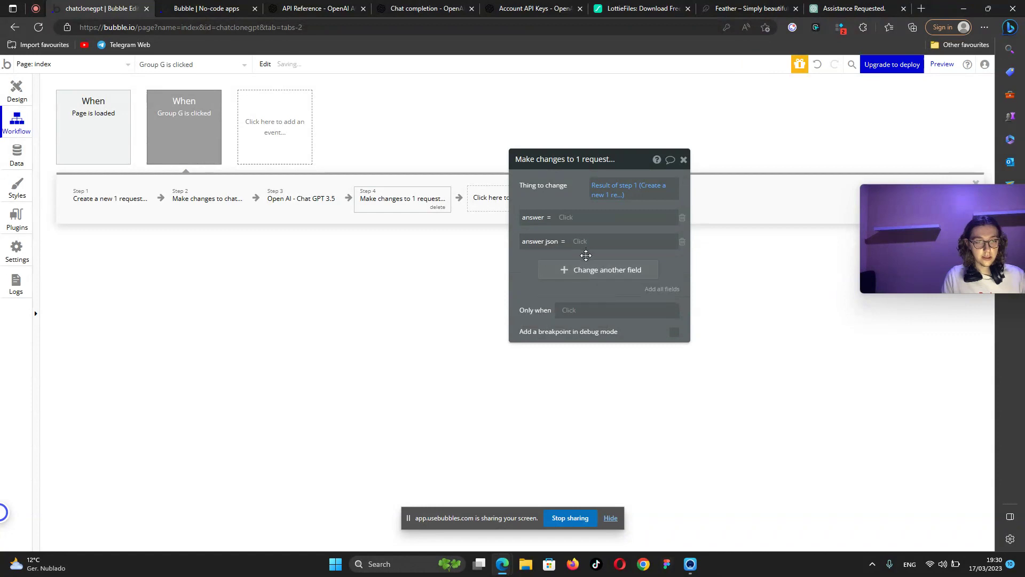
Set the answer field to the result of step 3's choices:first item's message content.
{"action": "left_click", "coordinate": [568, 219]}
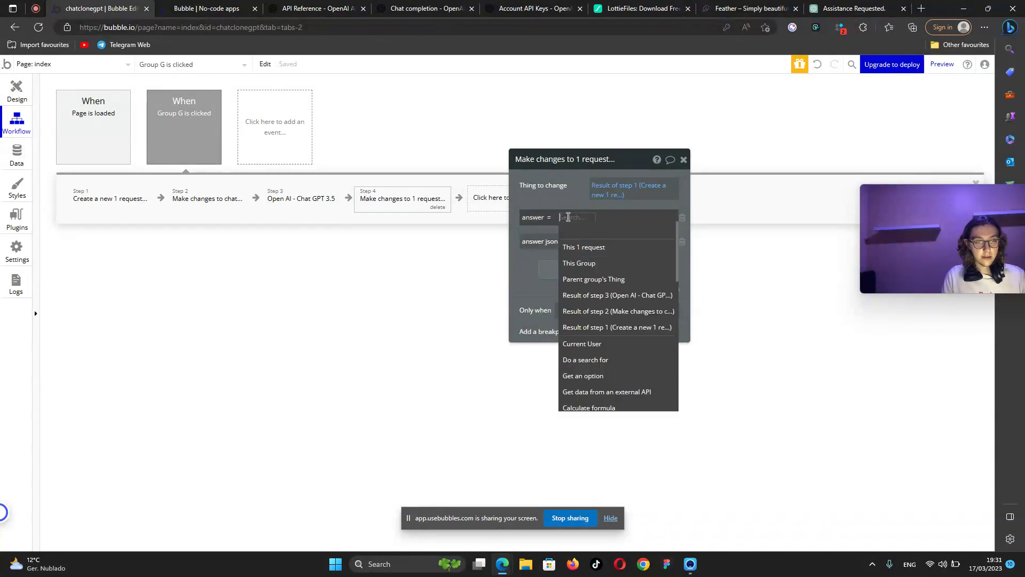
{"action": "left_click", "coordinate": [652, 302]}
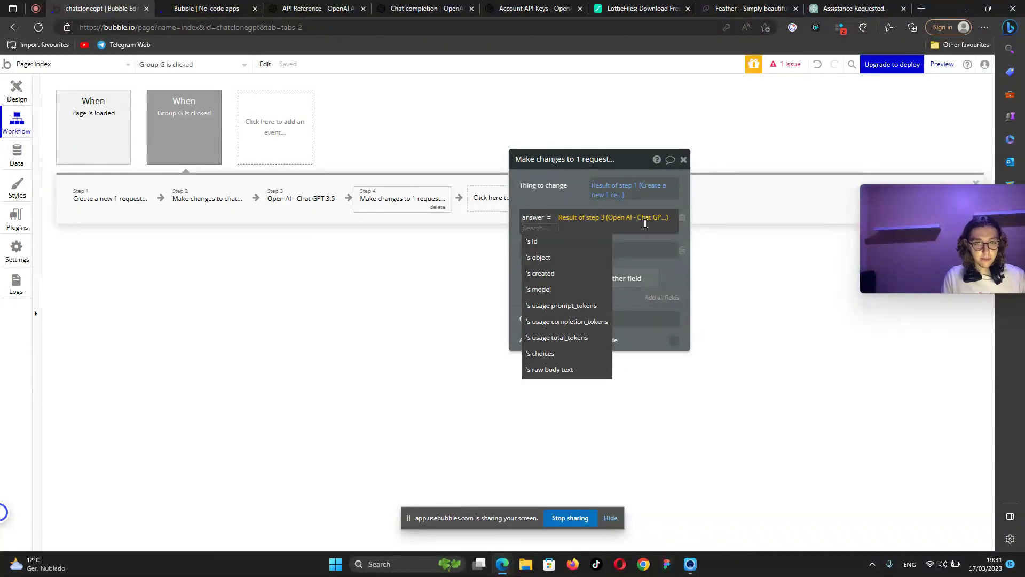
{"action": "left_click", "coordinate": [567, 354]}
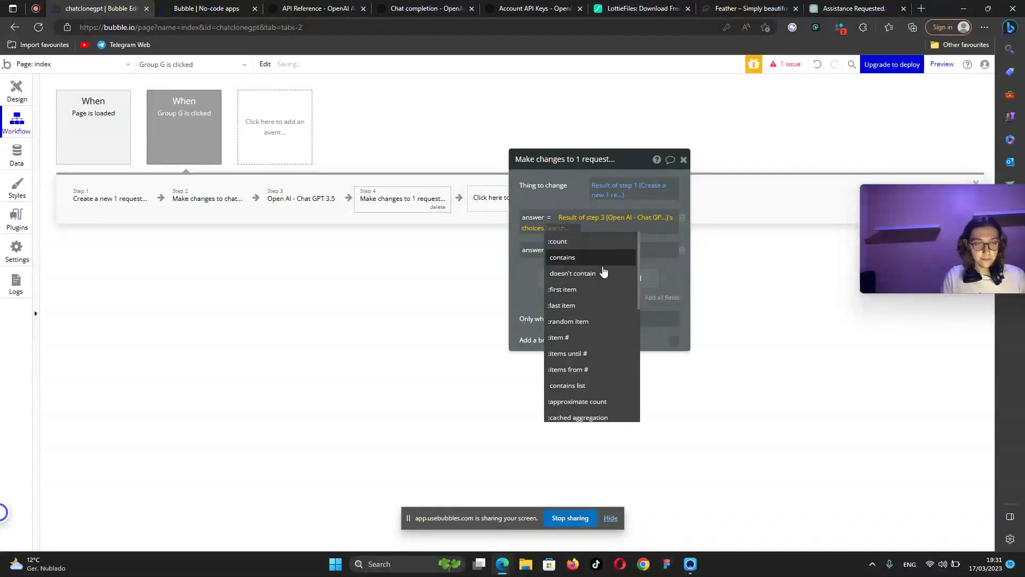
{"action": "left_click", "coordinate": [601, 294]}
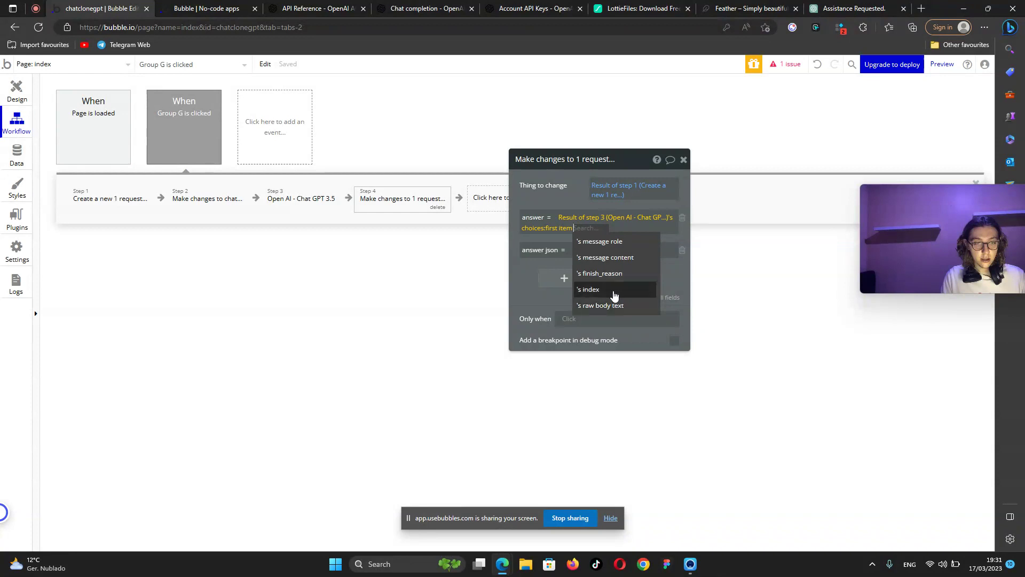
{"action": "left_click", "coordinate": [630, 265]}
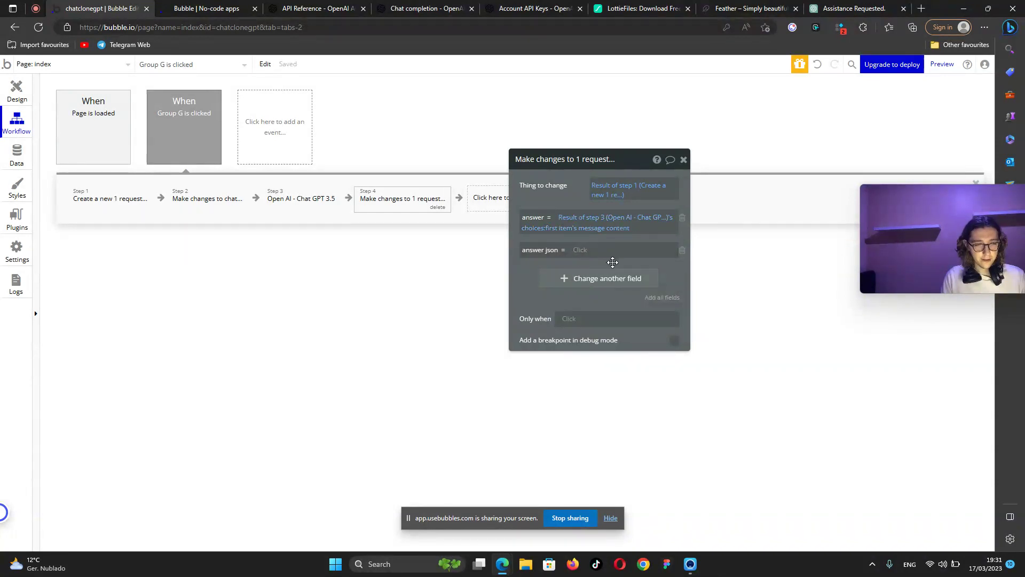
Clear the answer json field and fill it with the opening text {"role": "user", "content": " copied from step 1's question json.
{"action": "right_click", "coordinate": [599, 249]}
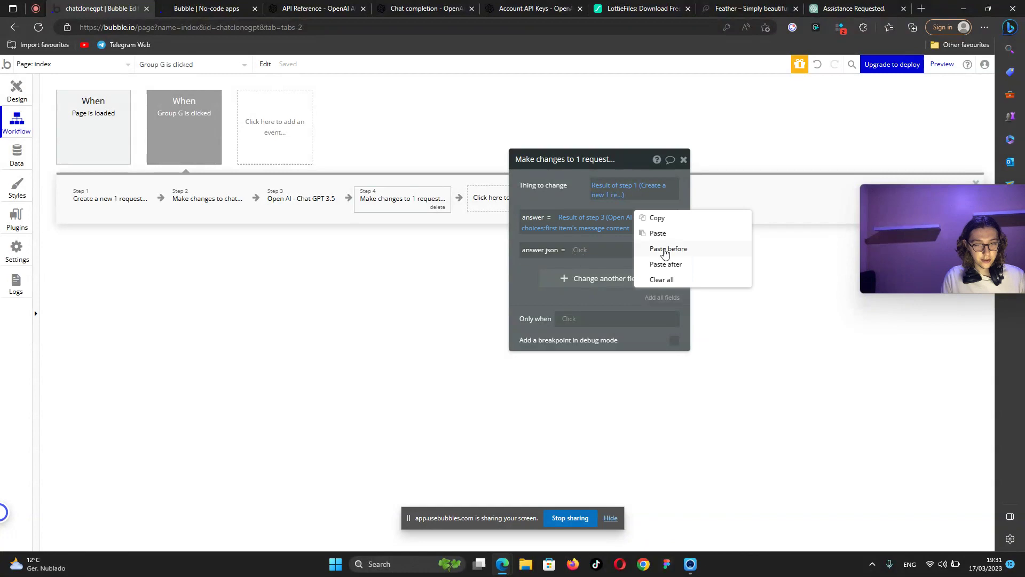
{"action": "left_click", "coordinate": [662, 281]}
{"action": "left_click", "coordinate": [93, 197]}
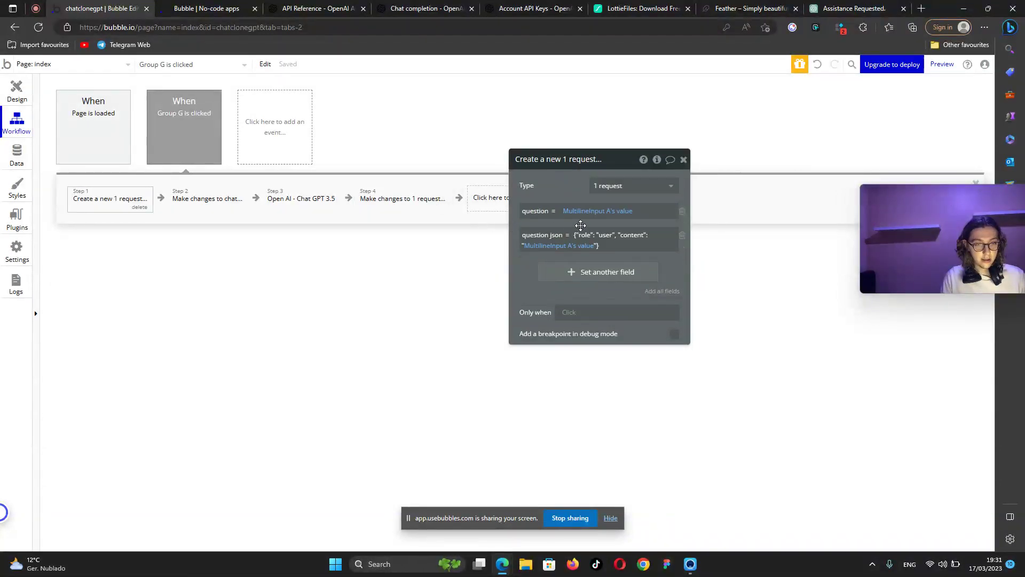
{"action": "triple_click", "coordinate": [618, 234]}
{"action": "key", "text": "ctrl+c"}
{"action": "left_click", "coordinate": [402, 198]}
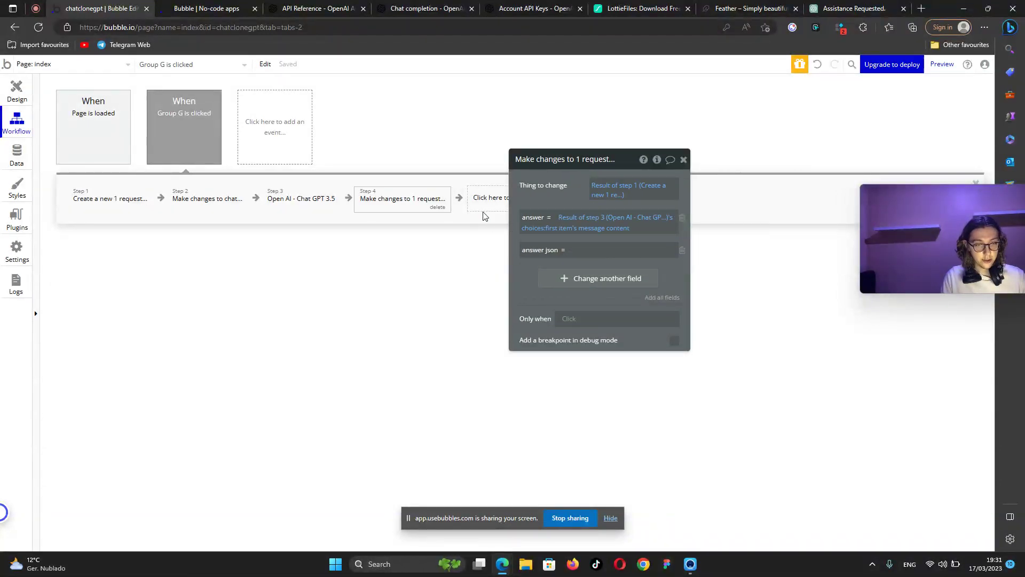
{"action": "left_click", "coordinate": [618, 252]}
{"action": "key", "text": "ctrl+v"}
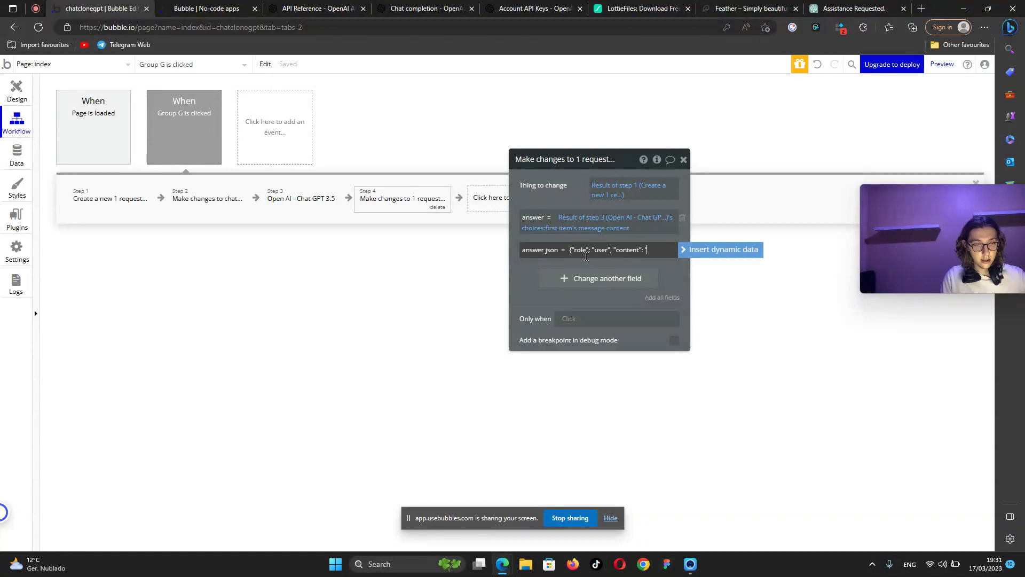
Append the answer field's step 3 message content expression to the answer json text by copying it.
{"action": "left_click", "coordinate": [685, 250]}
{"action": "right_click", "coordinate": [593, 223]}
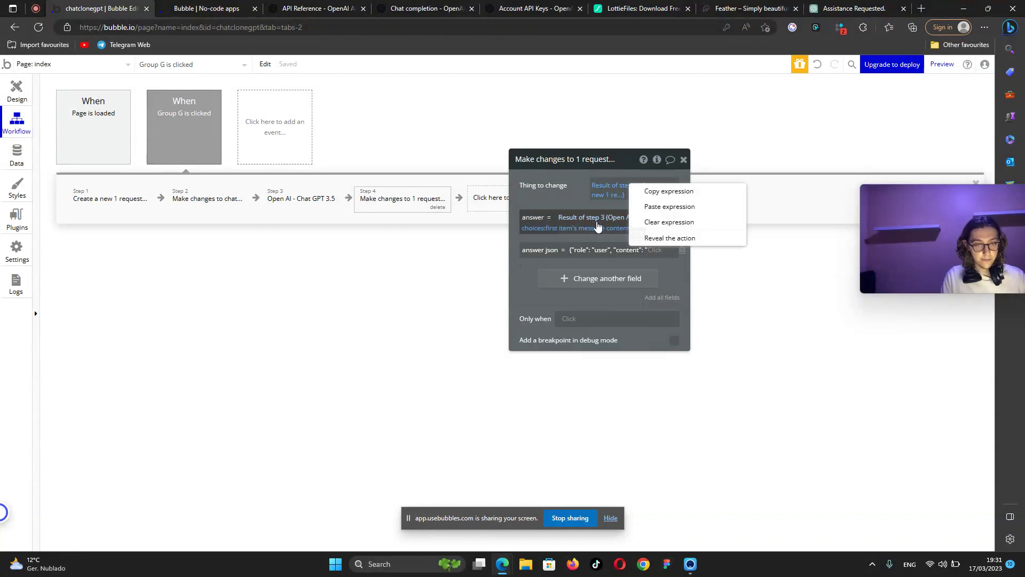
{"action": "left_click", "coordinate": [663, 192]}
{"action": "right_click", "coordinate": [655, 249]}
{"action": "left_click", "coordinate": [717, 238]}
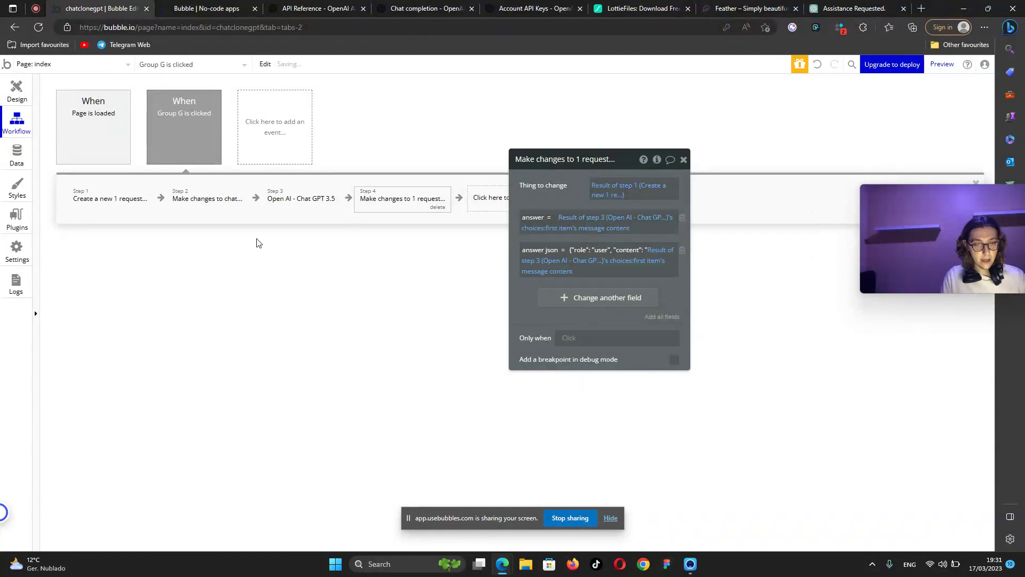
Append the closing quotation mark and curly brace copied from step 1's question json to the end of step 4's answer json text.
{"action": "left_click", "coordinate": [109, 198]}
{"action": "double_click", "coordinate": [618, 246]}
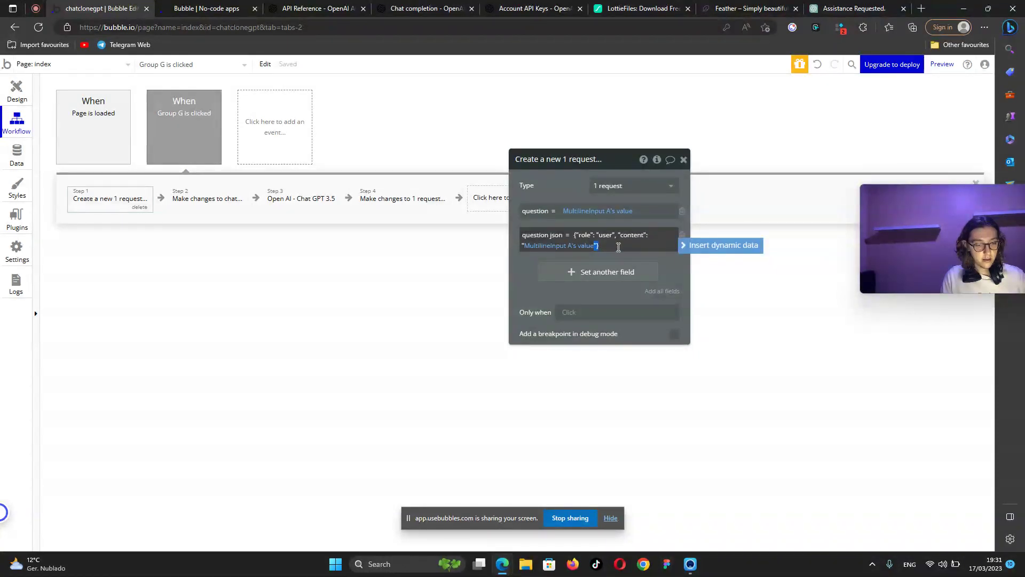
{"action": "left_click", "coordinate": [384, 198]}
{"action": "left_click", "coordinate": [590, 269]}
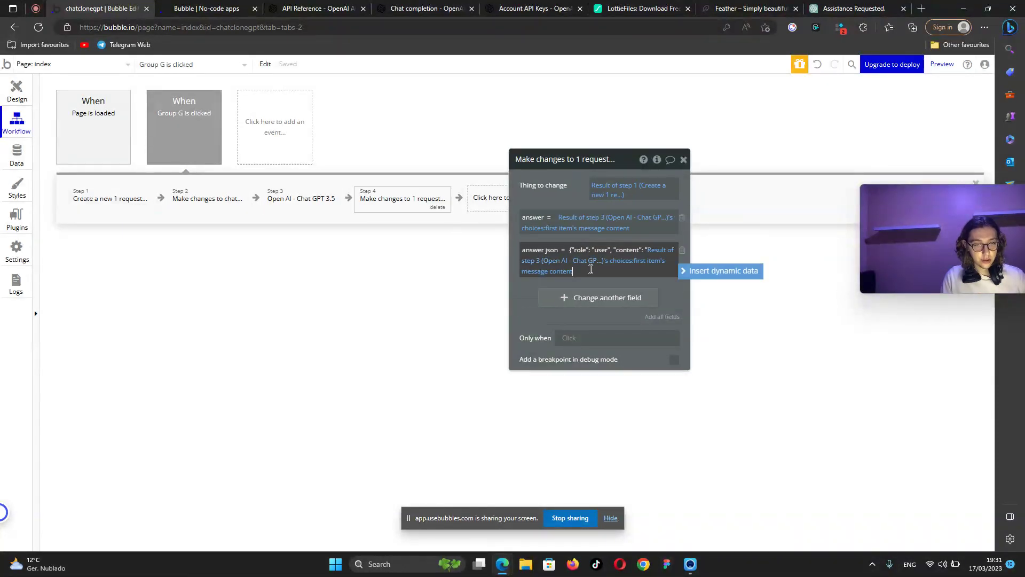
Replace the role user in step 4's answer json with assistant, copied from the message example in OpenAI's chat completion guide.
{"action": "left_click", "coordinate": [350, 8]}
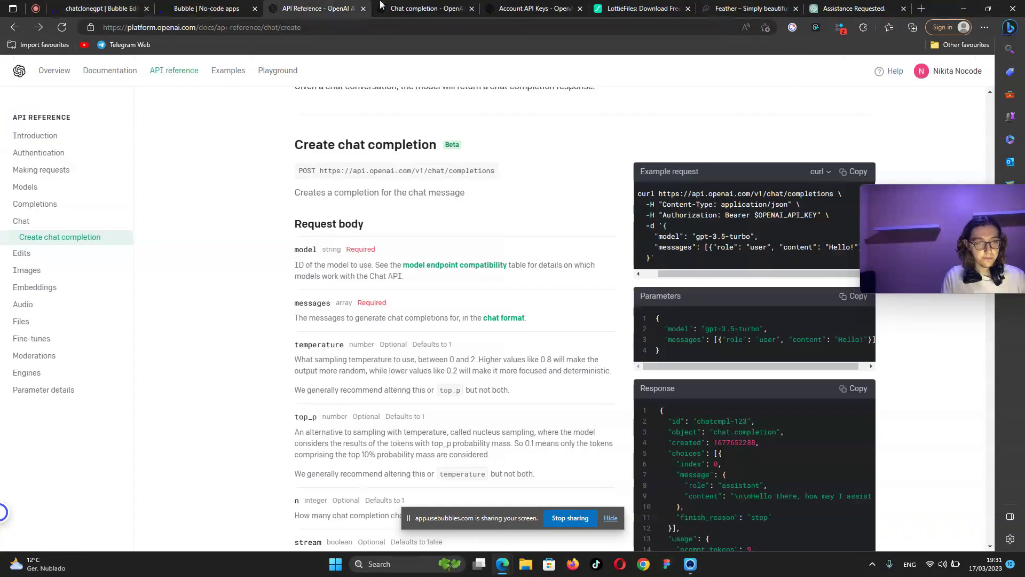
{"action": "left_click", "coordinate": [426, 7]}
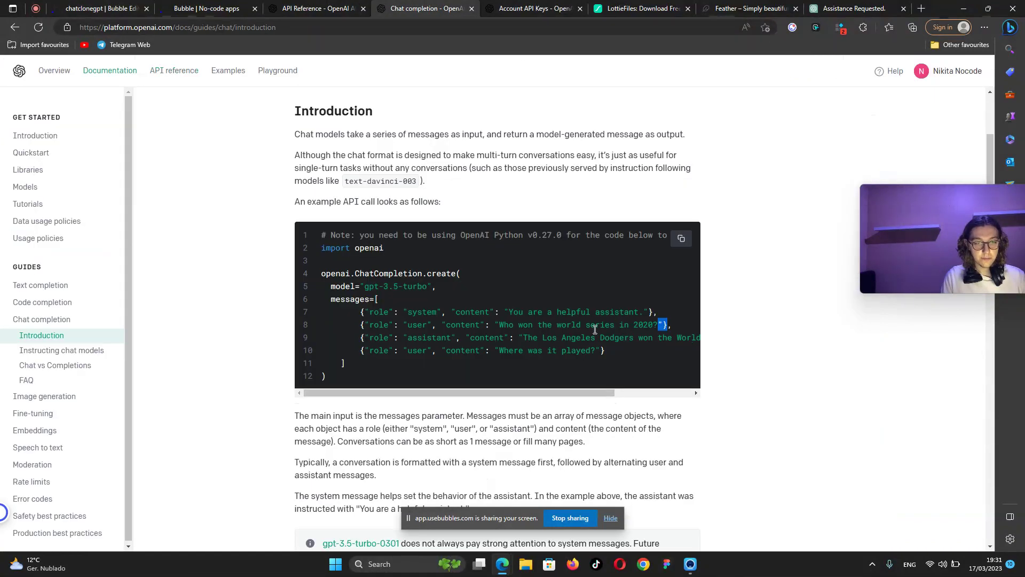
{"action": "left_click_drag", "start_coordinate": [408, 339], "coordinate": [451, 339]}
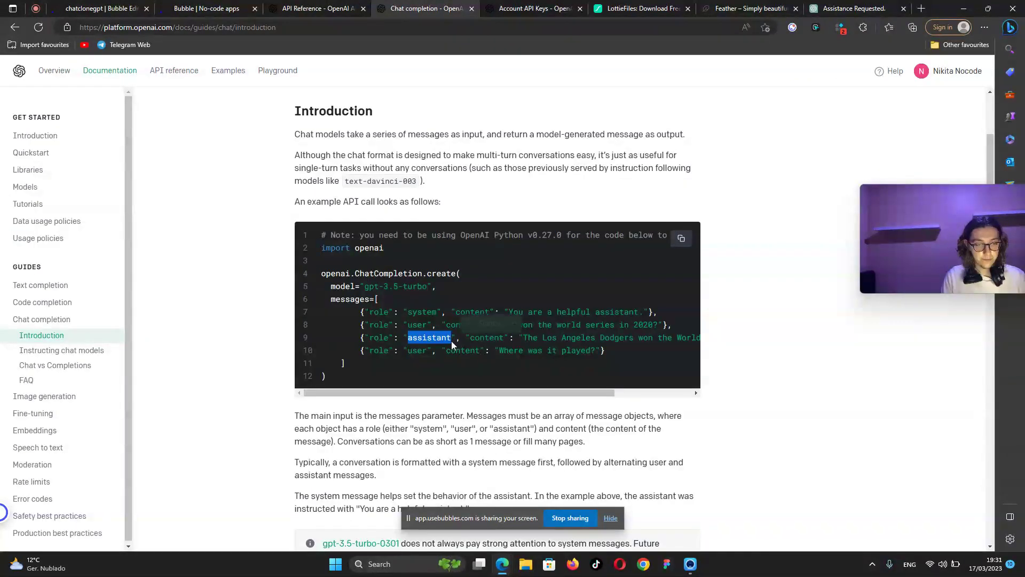
{"action": "right_click", "coordinate": [447, 338]}
{"action": "left_click", "coordinate": [478, 60]}
{"action": "left_click", "coordinate": [98, 8]}
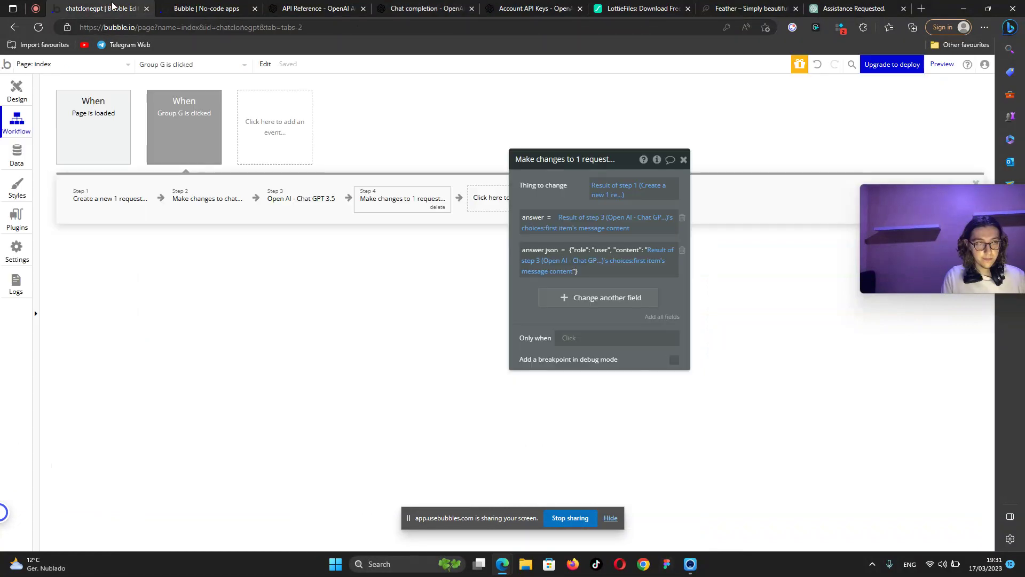
{"action": "left_click", "coordinate": [603, 262]}
{"action": "double_click", "coordinate": [600, 250]}
{"action": "right_click", "coordinate": [604, 251]}
{"action": "key", "text": "ctrl+v"}
{"action": "left_click_drag", "start_coordinate": [521, 293], "coordinate": [600, 291]}
{"action": "left_click", "coordinate": [90, 202]}
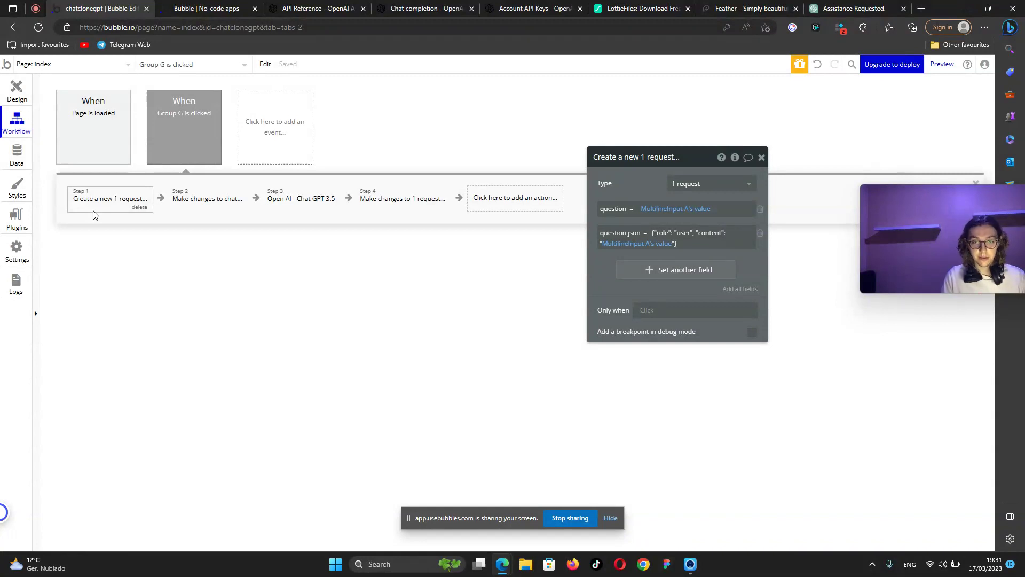
{"action": "left_click", "coordinate": [380, 204]}
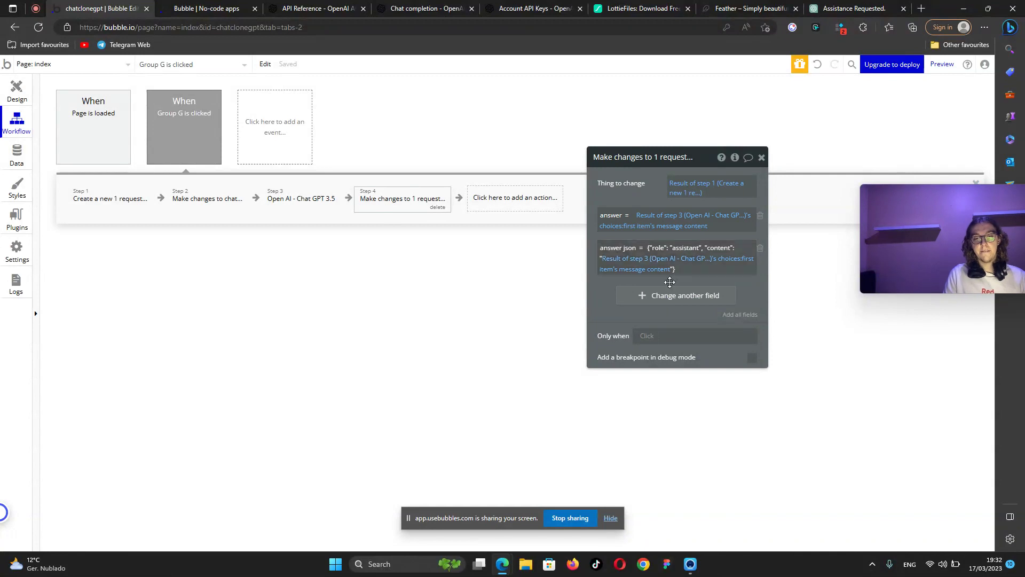
Add a Make changes to thing action as step 5 of the Group G click workflow.
{"action": "left_click", "coordinate": [195, 206]}
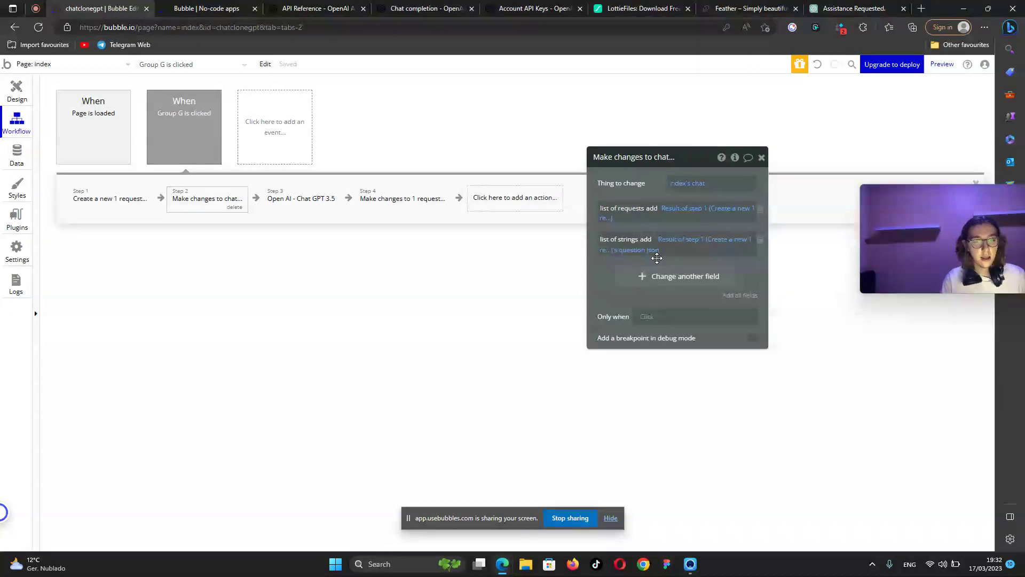
{"action": "left_click", "coordinate": [513, 210]}
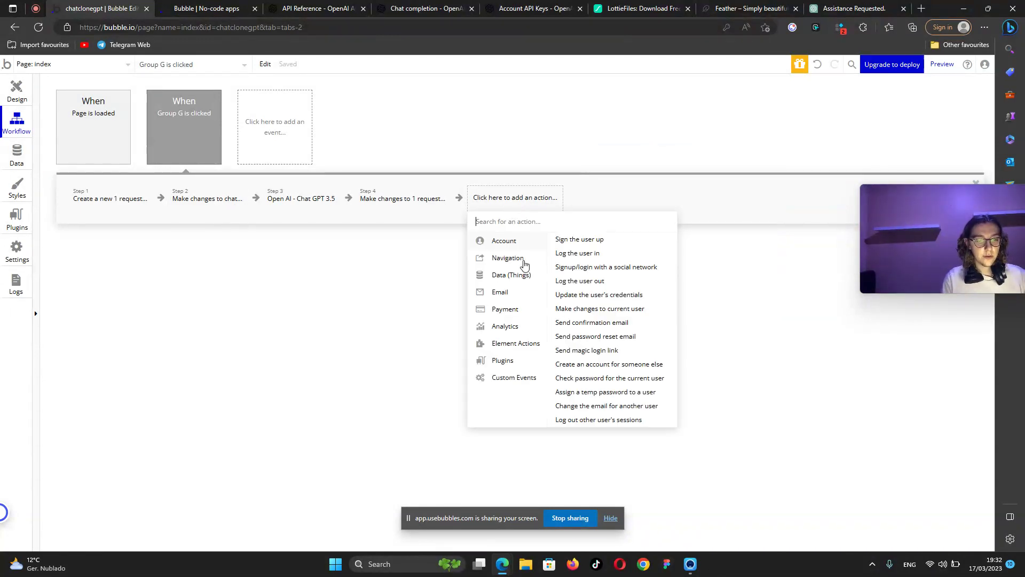
{"action": "mouse_move", "coordinate": [499, 277]}
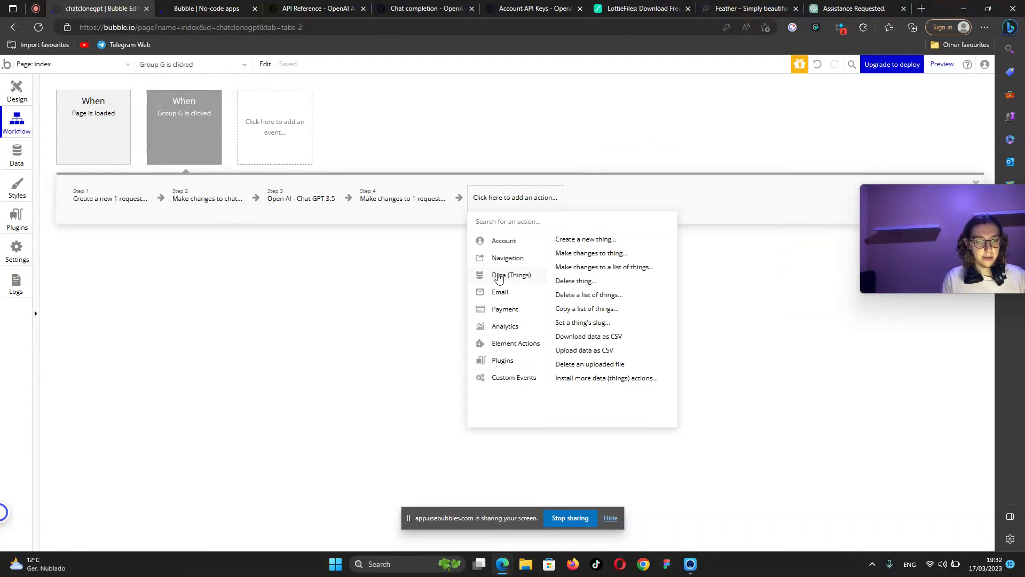
{"action": "left_click", "coordinate": [584, 259]}
{"action": "left_click", "coordinate": [681, 183]}
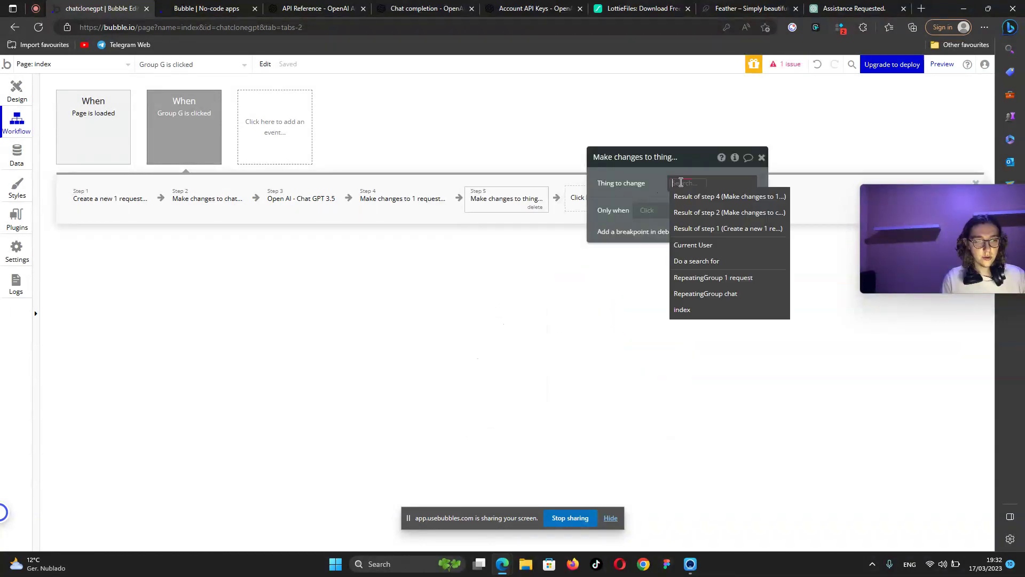
Set step 5's thing to change to index's chat by copying the expression from step 2.
{"action": "left_click", "coordinate": [203, 198]}
{"action": "right_click", "coordinate": [689, 183]}
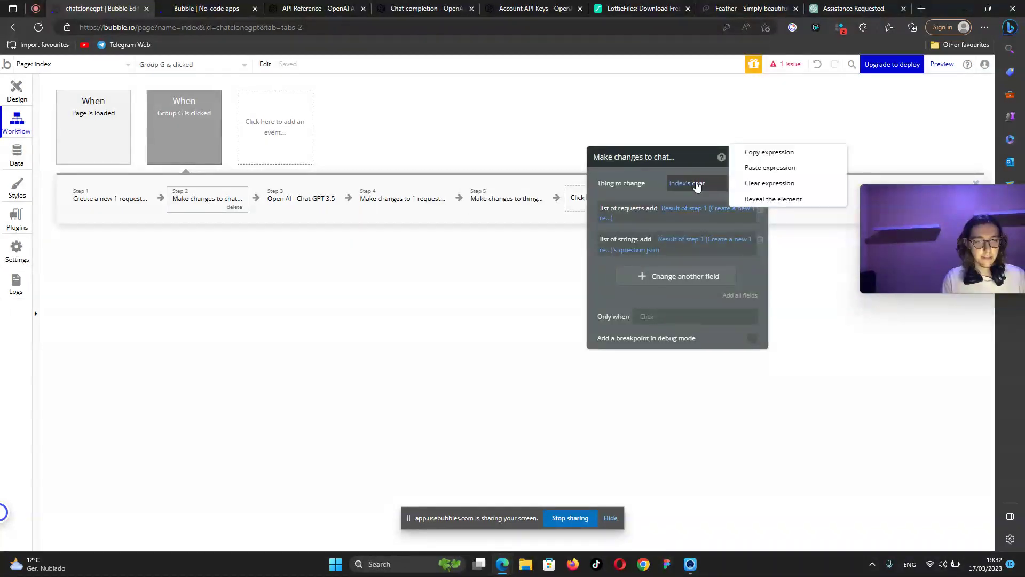
{"action": "left_click", "coordinate": [775, 153]}
{"action": "left_click", "coordinate": [504, 201]}
{"action": "right_click", "coordinate": [684, 183]}
{"action": "left_click", "coordinate": [746, 172]}
Make step 5 add the result of step 4's answer json to the chat's list of strings.
{"action": "left_click", "coordinate": [641, 275]}
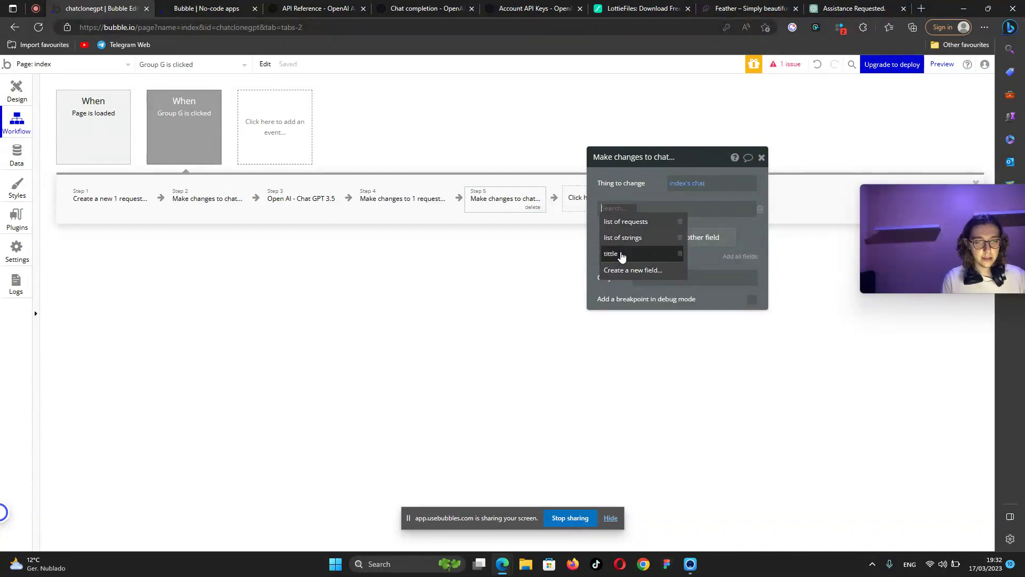
{"action": "left_click", "coordinate": [657, 238]}
{"action": "left_click", "coordinate": [654, 209]}
{"action": "left_click", "coordinate": [668, 219]}
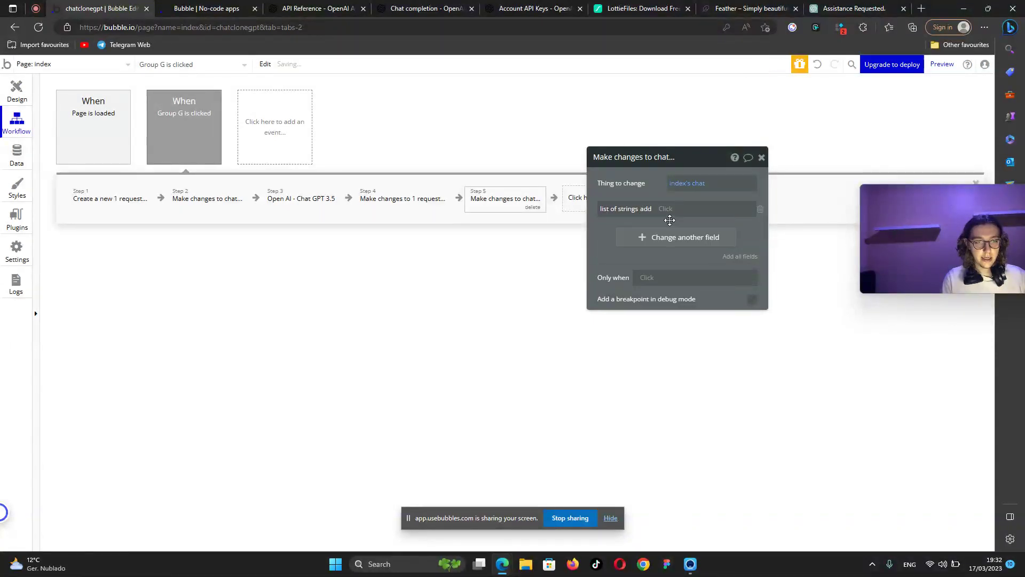
{"action": "left_click", "coordinate": [408, 199]}
{"action": "left_click", "coordinate": [505, 200]}
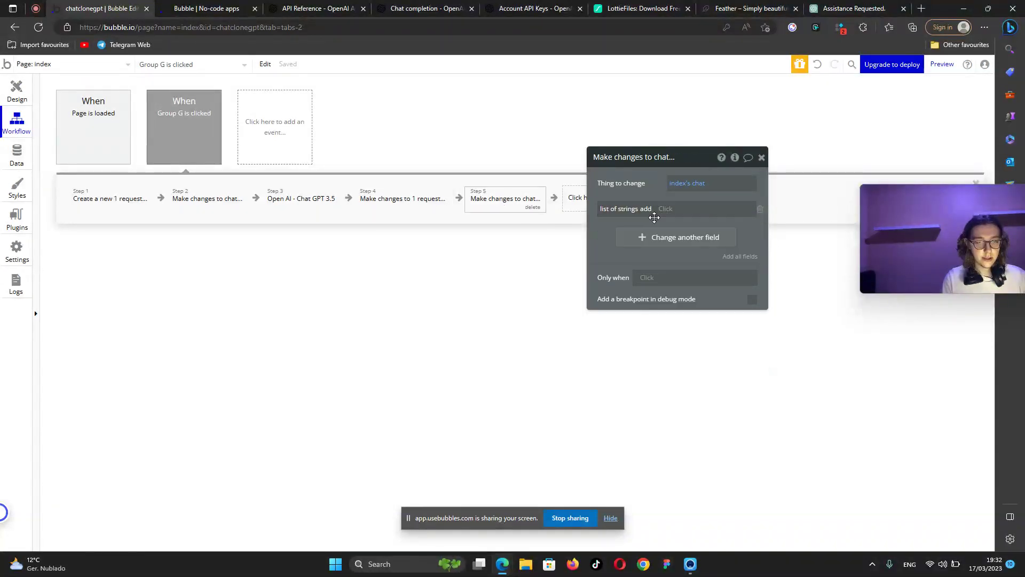
{"action": "left_click", "coordinate": [664, 214]}
{"action": "left_click", "coordinate": [723, 289]}
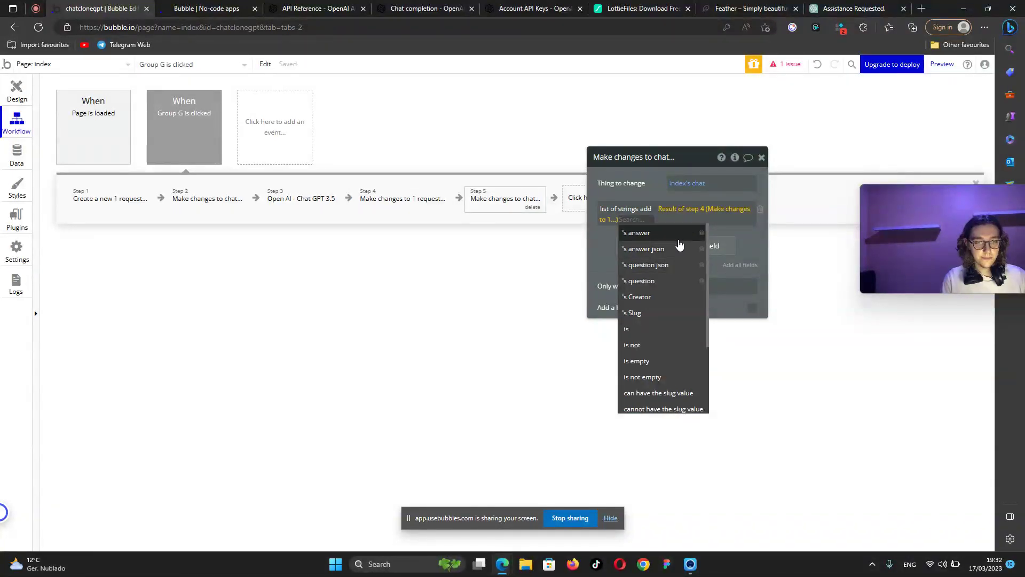
{"action": "left_click", "coordinate": [685, 257]}
Include the chat's tittle field among the fields that step 5 changes.
{"action": "left_click_drag", "start_coordinate": [604, 275], "coordinate": [545, 382]}
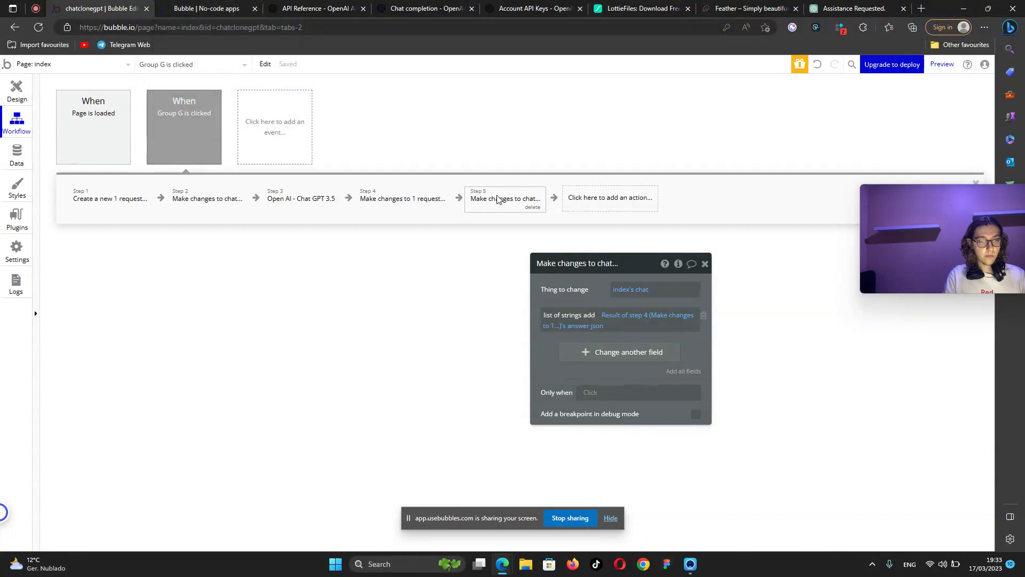
{"action": "left_click", "coordinate": [604, 352]}
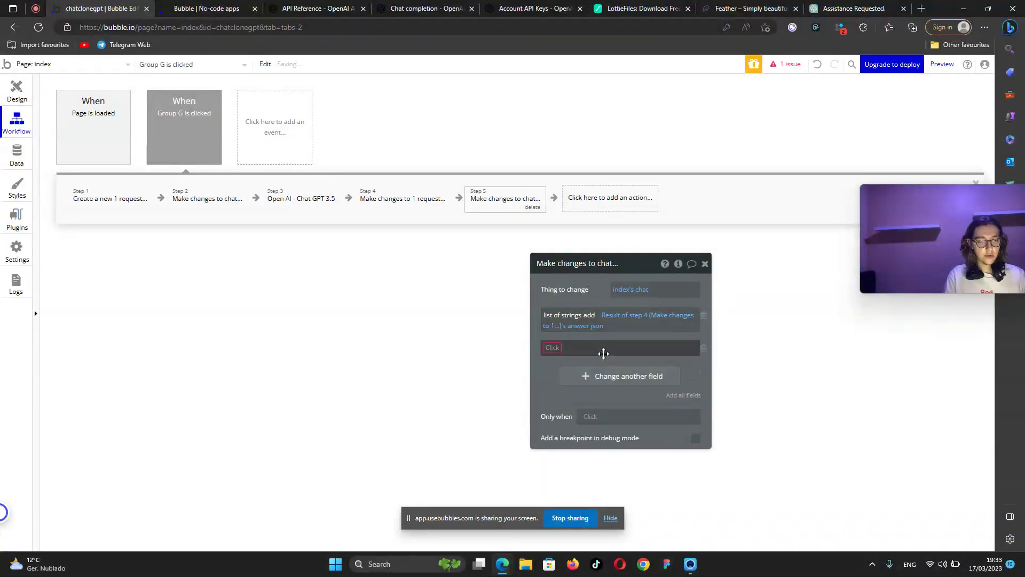
{"action": "left_click", "coordinate": [586, 393]}
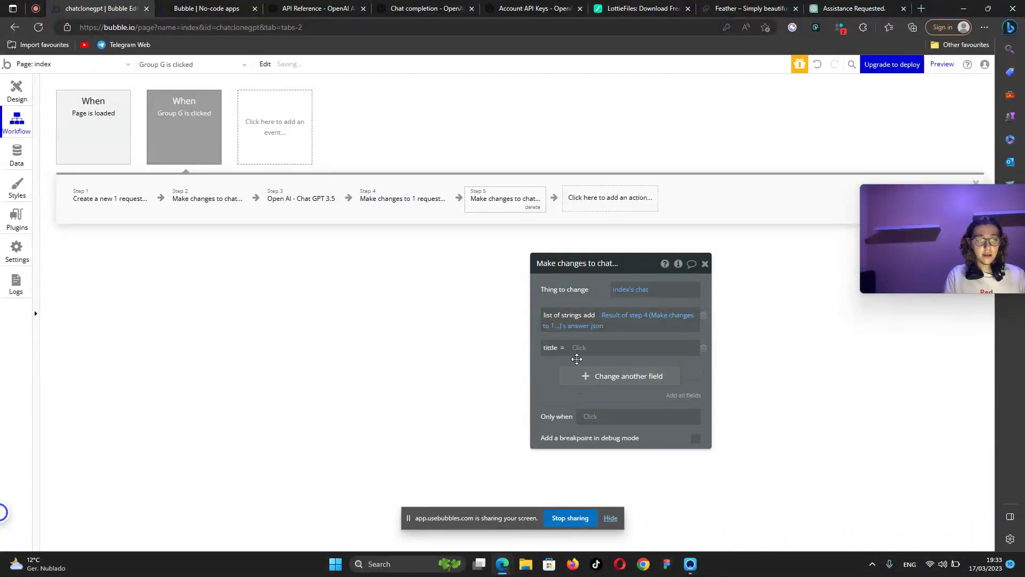
Switch to the ChatGPT page, dismiss the Hoverify color eyedropper overlay and check how conversations are titled in its chat list.
{"action": "left_click", "coordinate": [853, 8]}
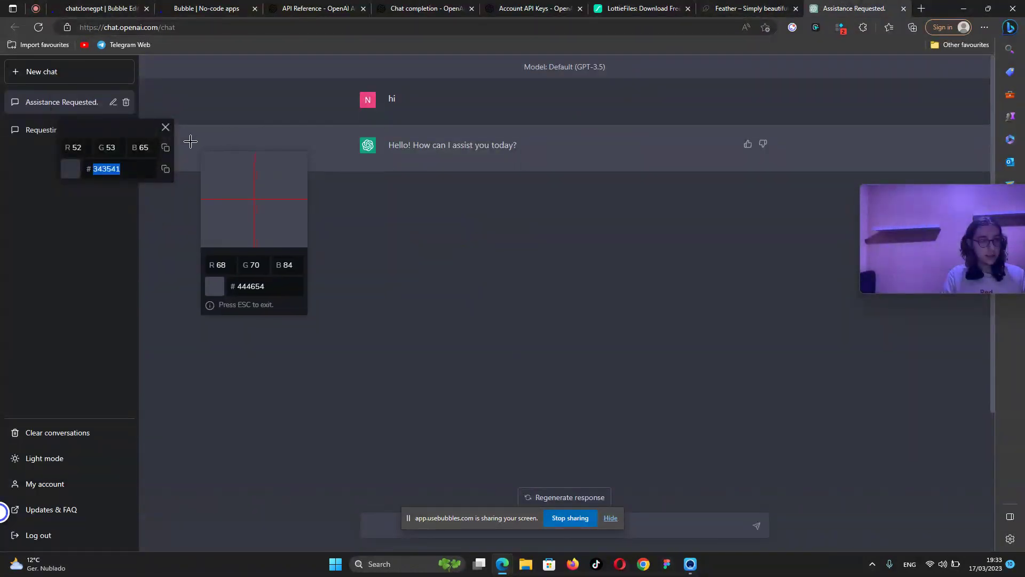
{"action": "left_click", "coordinate": [165, 127]}
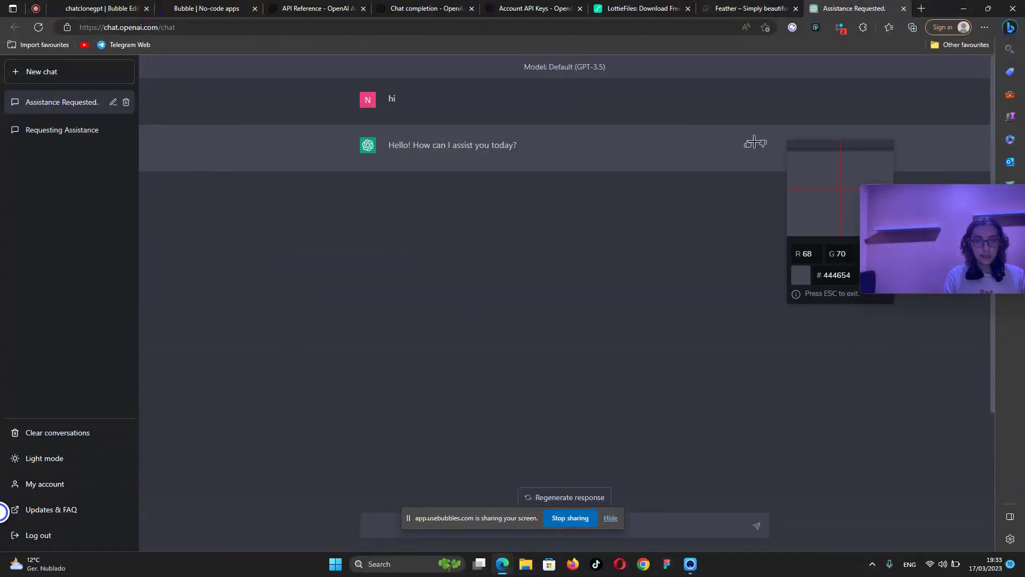
{"action": "left_click", "coordinate": [816, 26]}
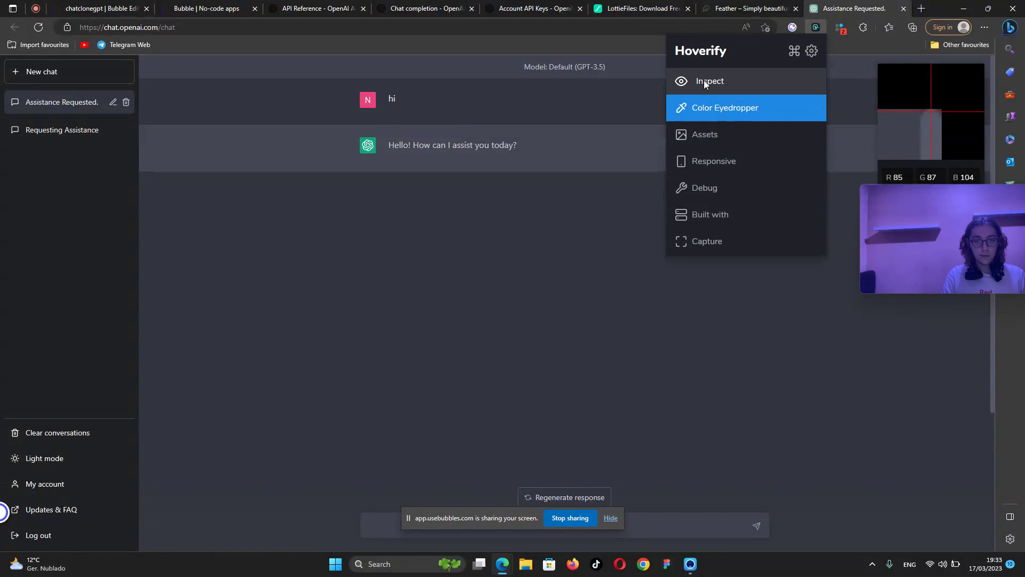
{"action": "left_click", "coordinate": [705, 83]}
{"action": "left_click", "coordinate": [977, 72]}
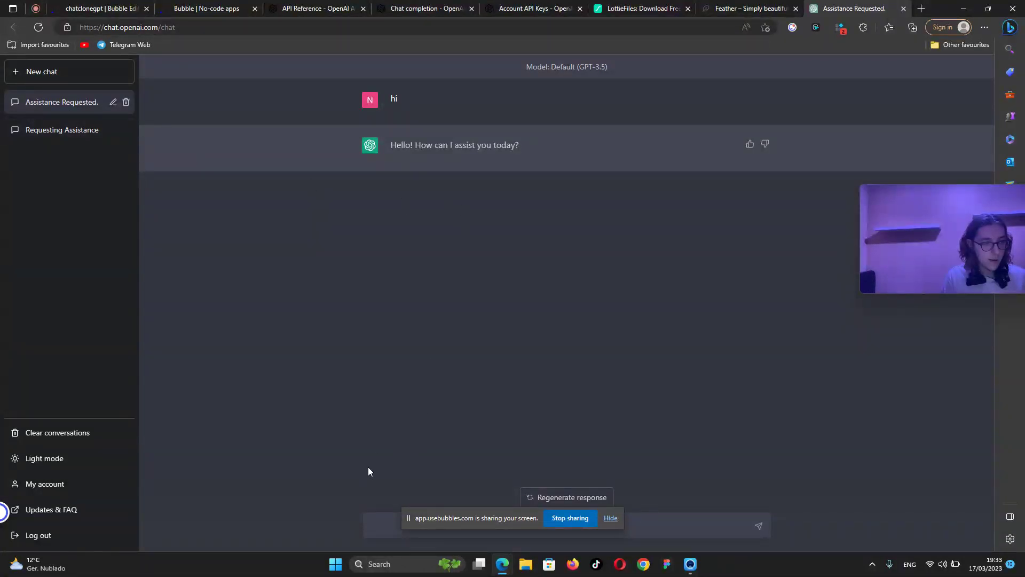
{"action": "left_click", "coordinate": [64, 9]}
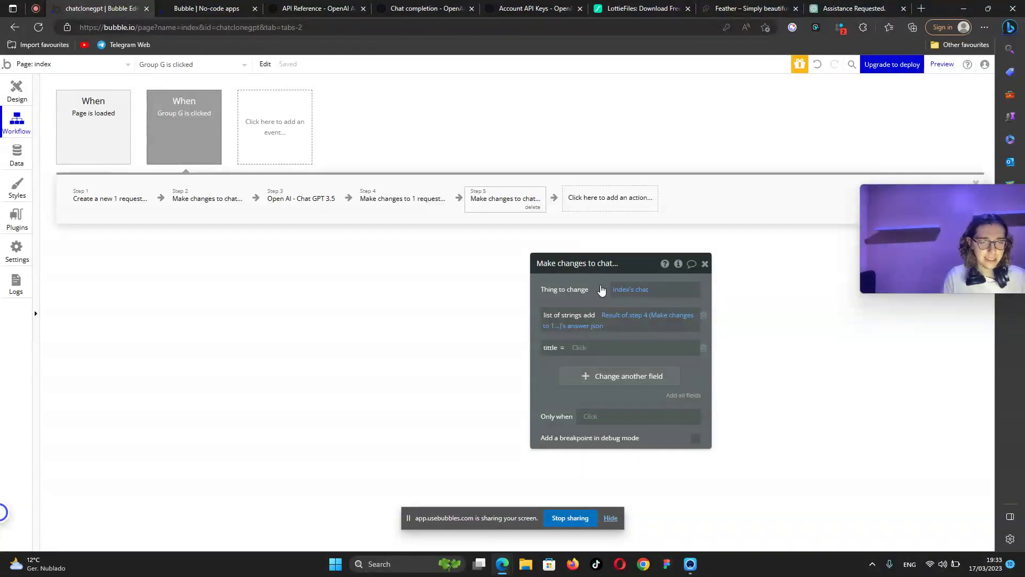
Set step 5's tittle field to the result of step 1's question.
{"action": "left_click", "coordinate": [582, 351]}
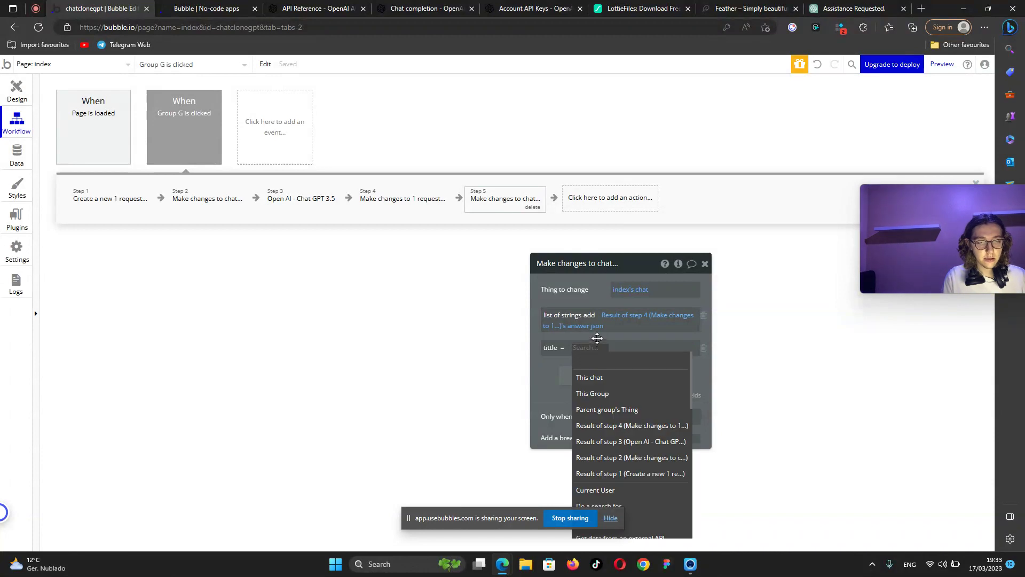
{"action": "left_click_drag", "start_coordinate": [539, 375], "coordinate": [539, 341]}
{"action": "left_click", "coordinate": [584, 314]}
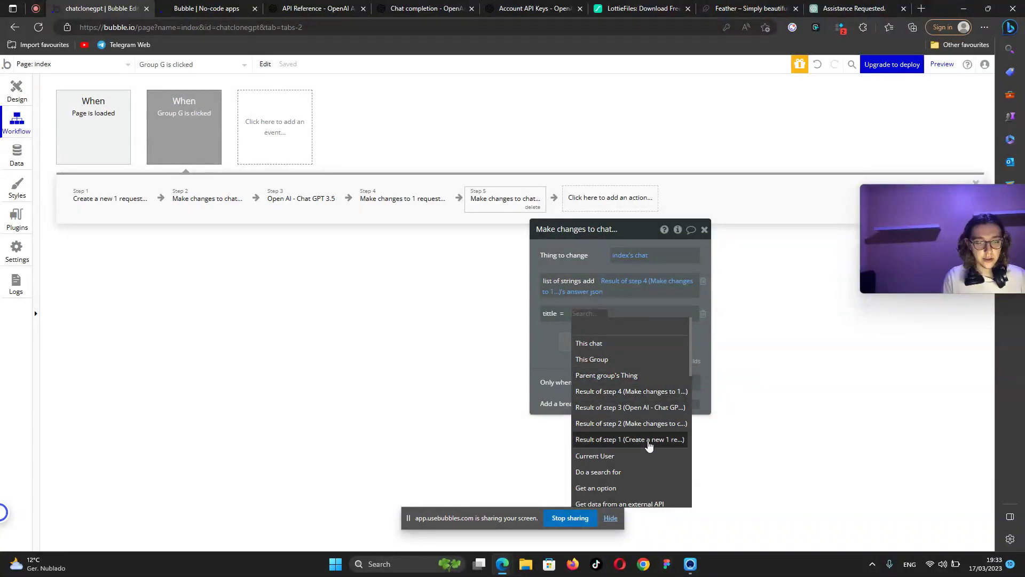
{"action": "left_click", "coordinate": [649, 445]}
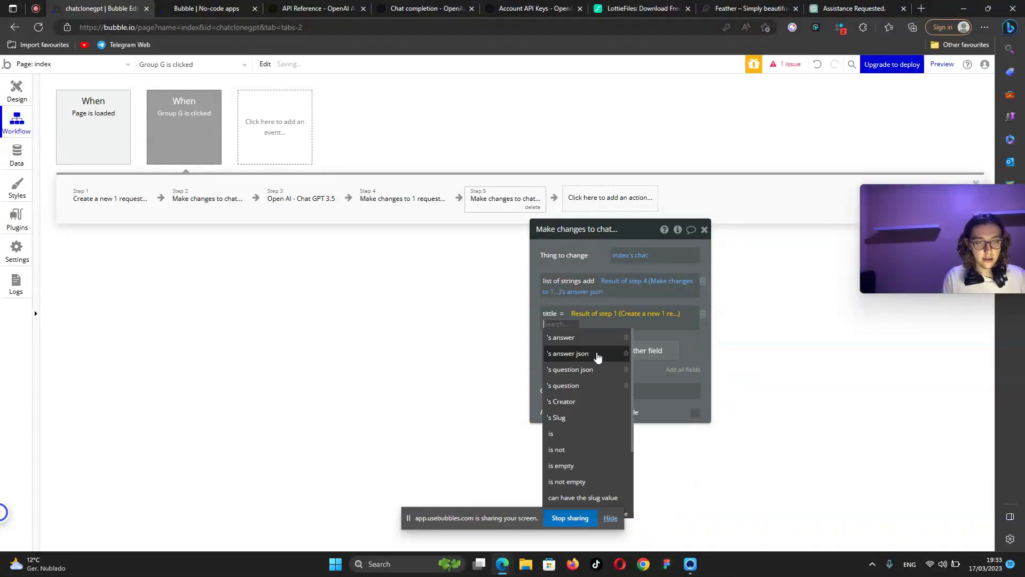
{"action": "left_click", "coordinate": [602, 386]}
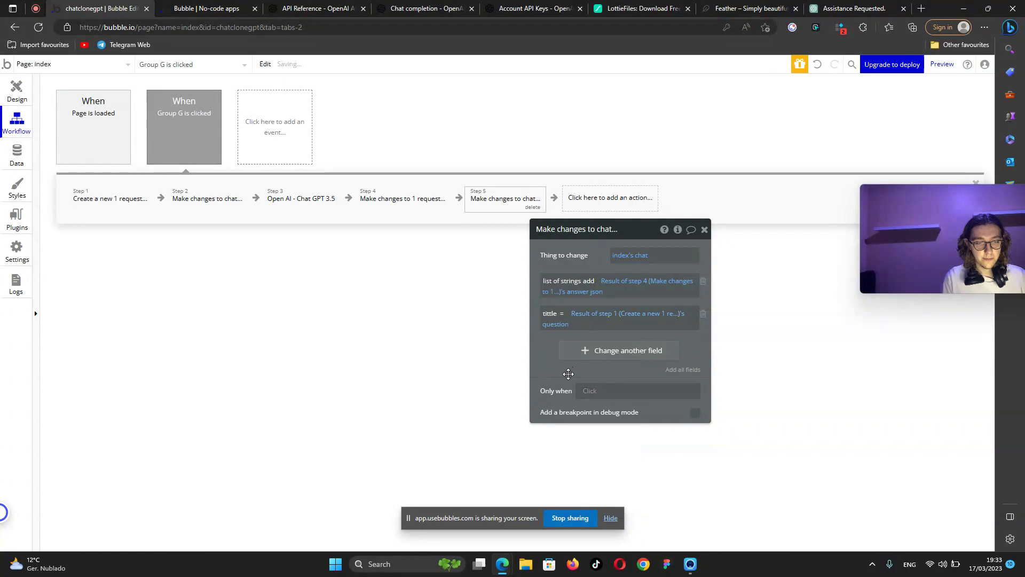
Test the workflow in the app preview by sending the message 'hello how are you?' and reading the reply.
{"action": "left_click", "coordinate": [204, 7]}
{"action": "left_click", "coordinate": [293, 67]}
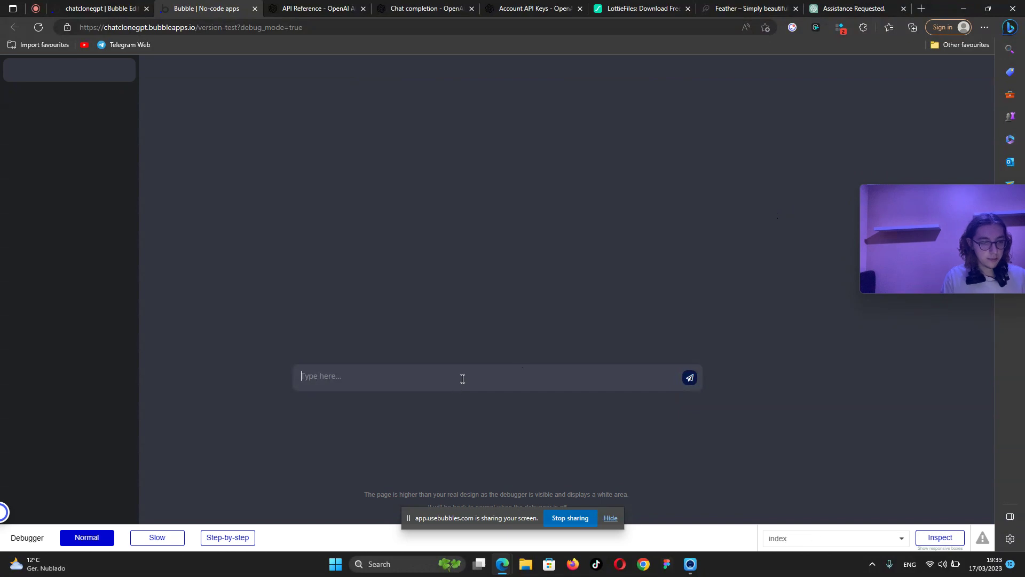
{"action": "type", "text": "hello"}
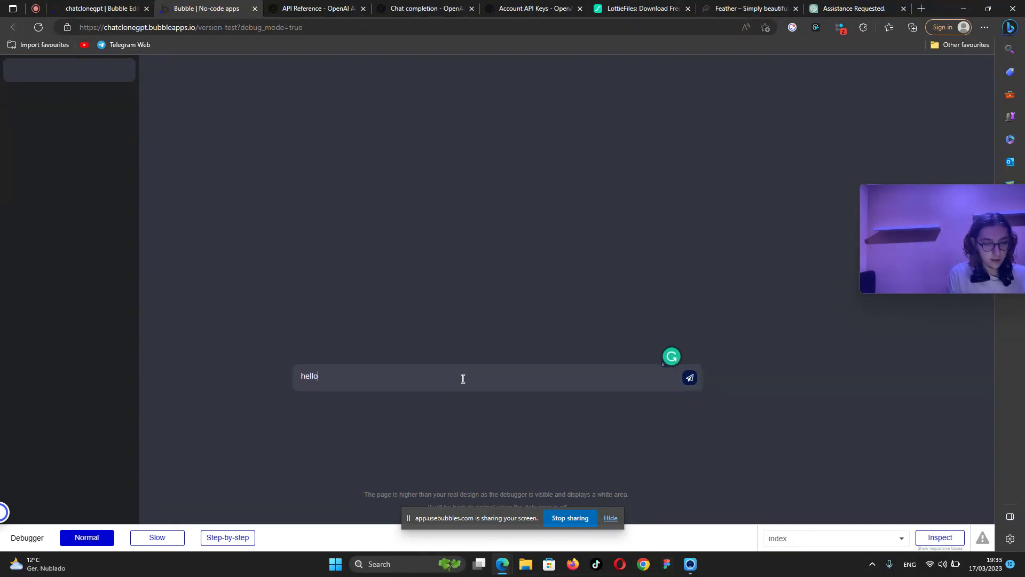
{"action": "type", "text": " how are you?"}
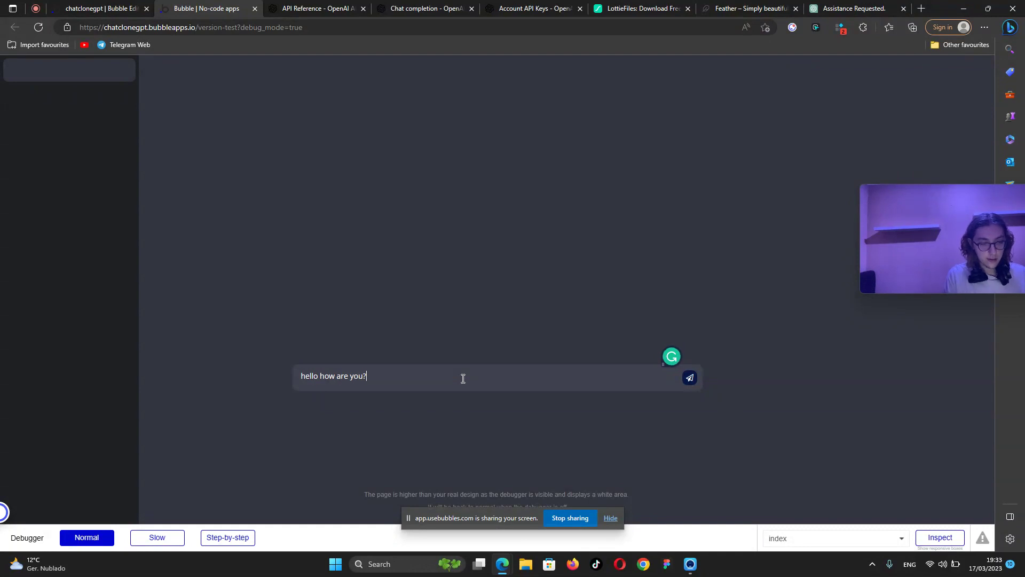
{"action": "left_click", "coordinate": [690, 377]}
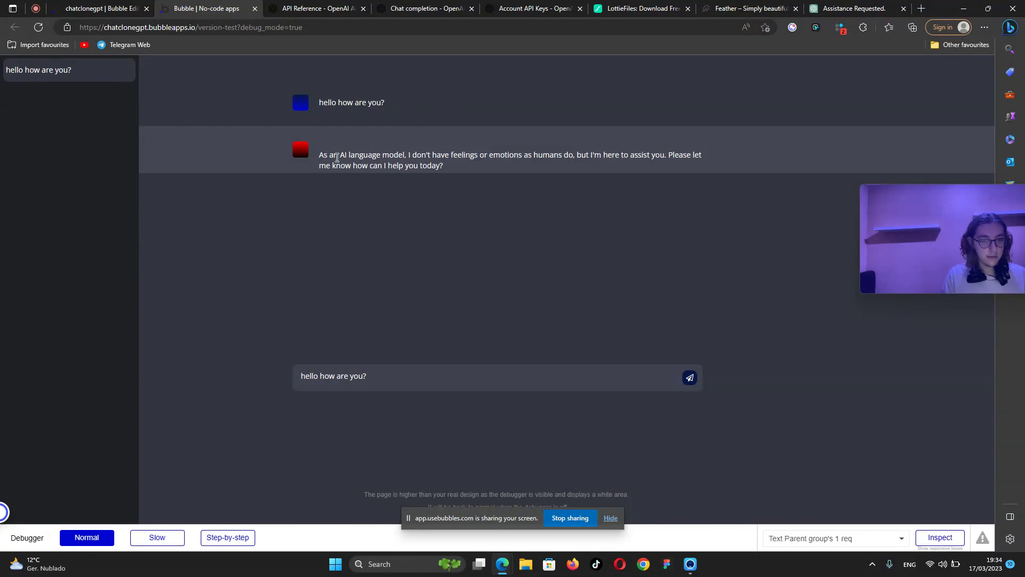
{"action": "left_click_drag", "start_coordinate": [323, 154], "coordinate": [486, 171]}
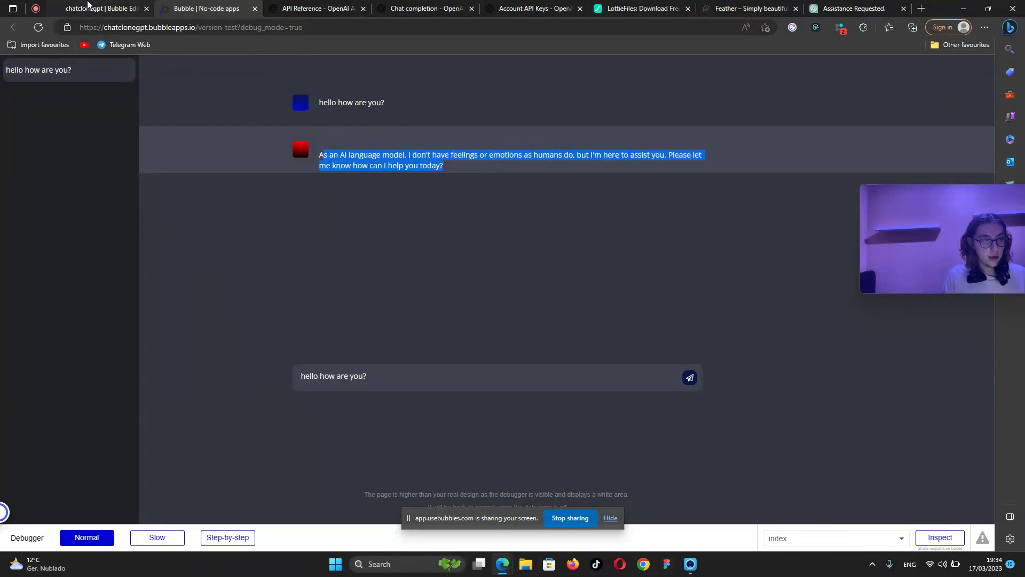
Append a Reset relevant inputs action to the end of the workflow that runs when Group G is clicked.
{"action": "left_click", "coordinate": [89, 5]}
{"action": "left_click", "coordinate": [596, 199]}
{"action": "type", "text": "rese"}
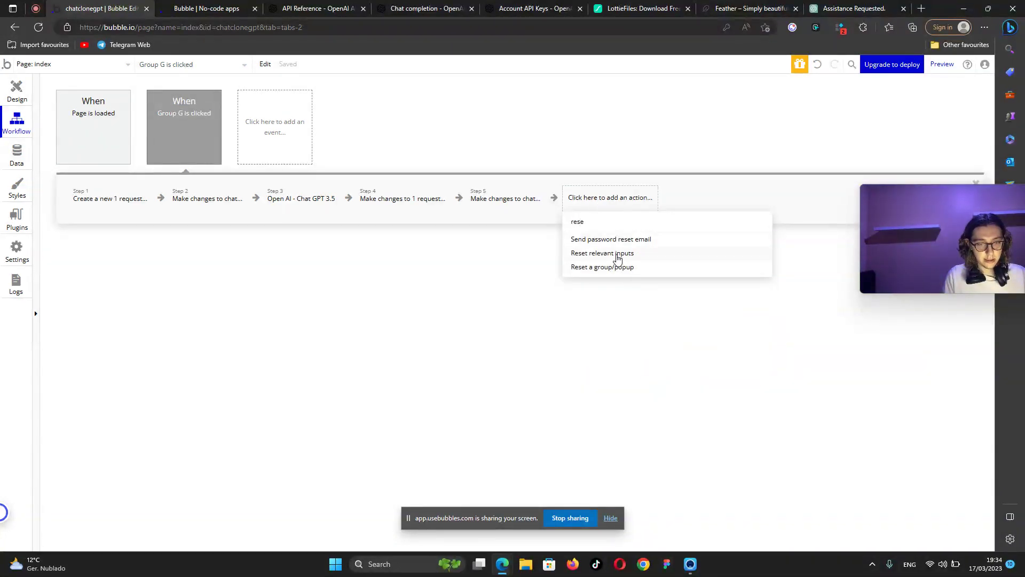
{"action": "left_click", "coordinate": [617, 259]}
{"action": "left_click", "coordinate": [230, 8]}
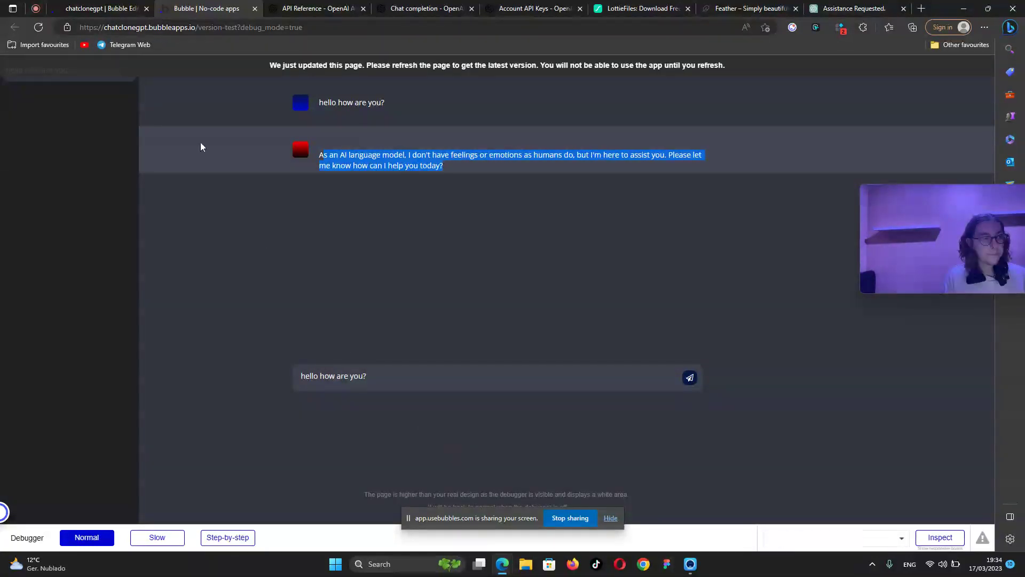
{"action": "left_click", "coordinate": [119, 8]}
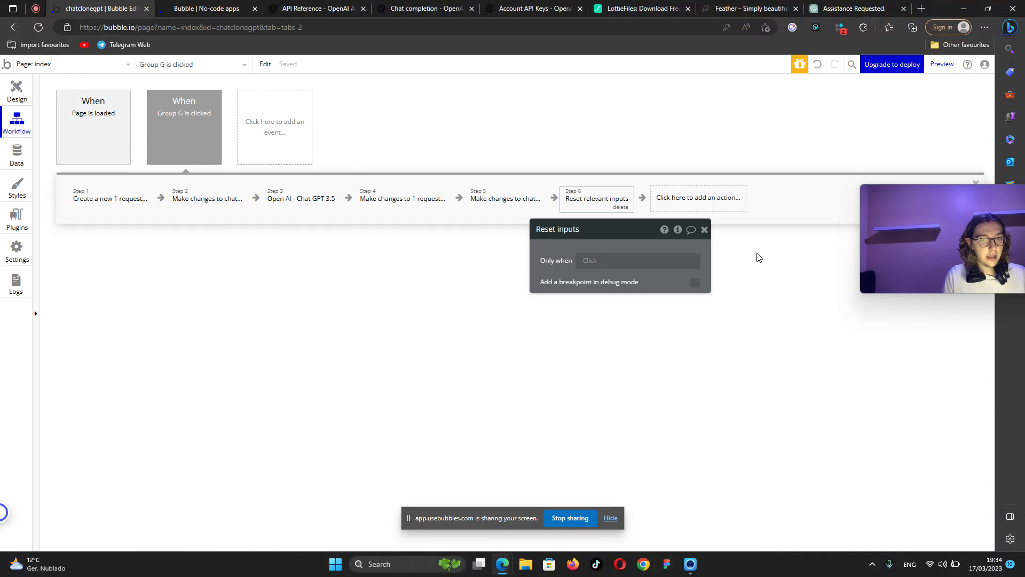
{"action": "left_click_drag", "start_coordinate": [622, 227], "coordinate": [615, 286]}
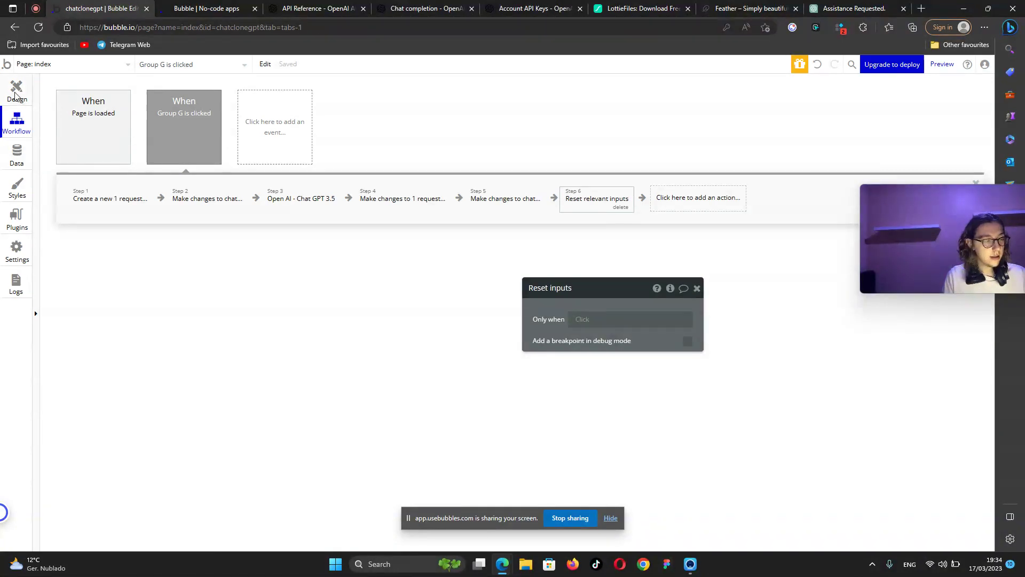
Check the New chat entry in ChatGPT's sidebar, and hide Group A on the Bubble index page.
{"action": "left_click", "coordinate": [201, 7]}
{"action": "left_click", "coordinate": [855, 8]}
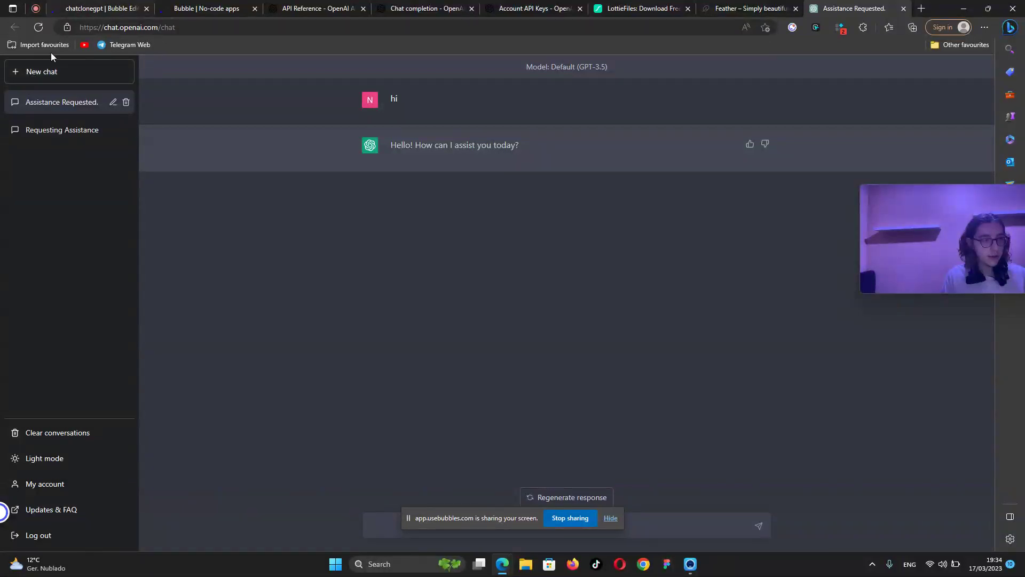
{"action": "left_click", "coordinate": [100, 8]}
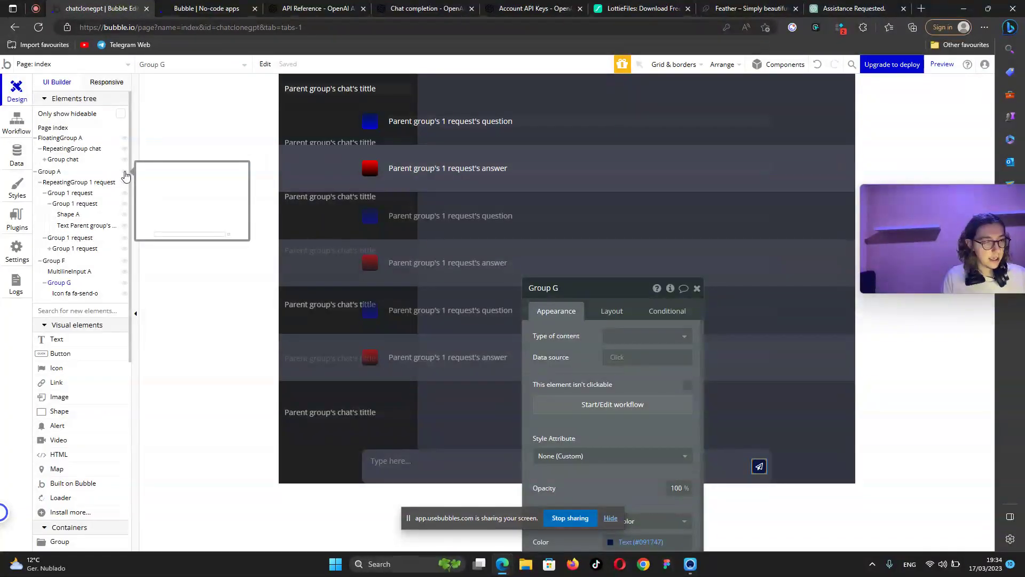
{"action": "left_click", "coordinate": [124, 172]}
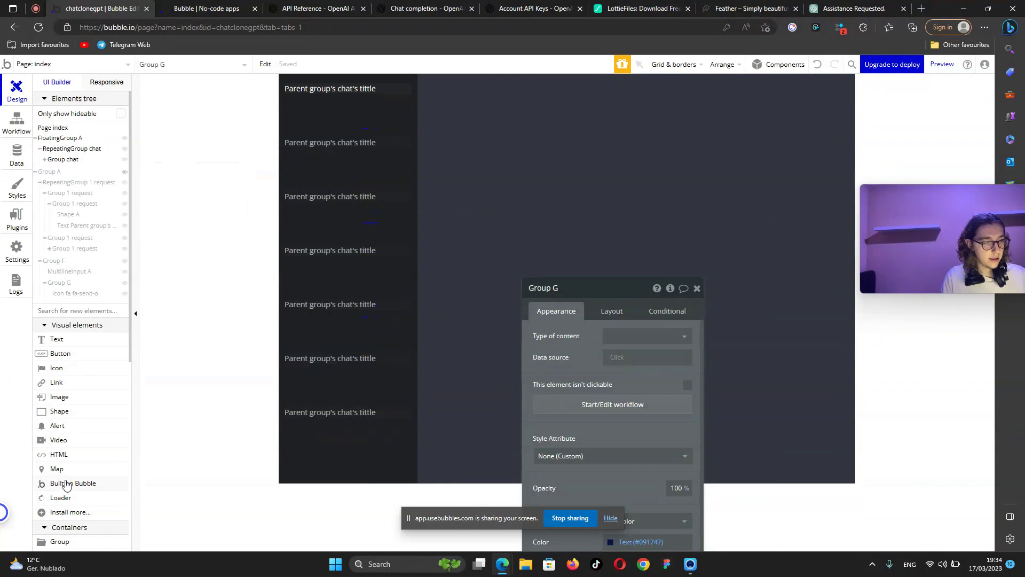
Draw an empty group in the sidebar's FloatingGroup A and place it above the chat list.
{"action": "left_click", "coordinate": [80, 552]}
{"action": "left_click_drag", "start_coordinate": [316, 432], "coordinate": [373, 461]}
{"action": "left_click_drag", "start_coordinate": [52, 172], "coordinate": [49, 148]}
Copy the Group chat element from the repeating group and paste it into FloatingGroup A above the chat list.
{"action": "left_click", "coordinate": [296, 115]}
{"action": "right_click", "coordinate": [292, 115]}
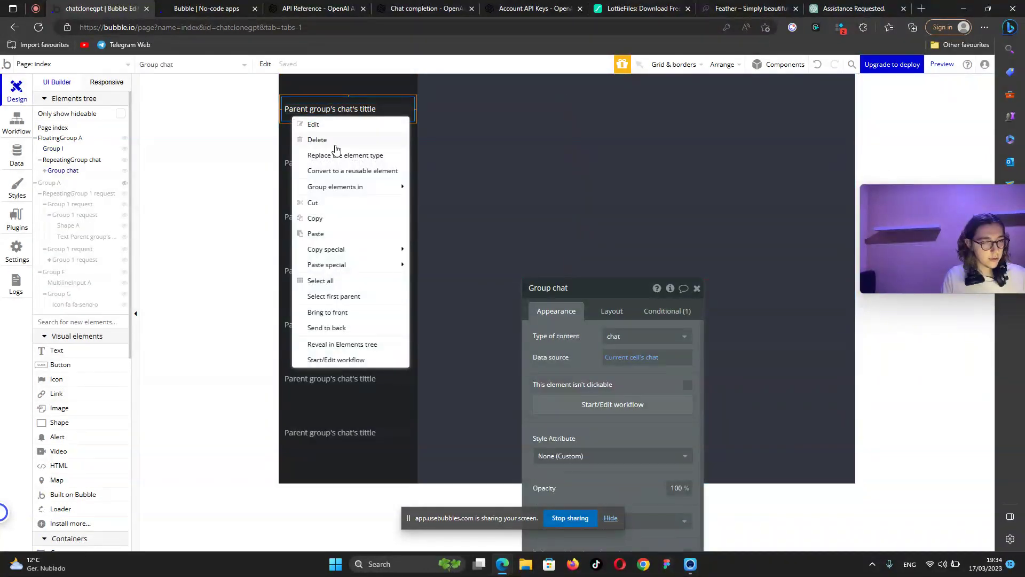
{"action": "left_click", "coordinate": [346, 96]}
{"action": "left_click", "coordinate": [364, 85]}
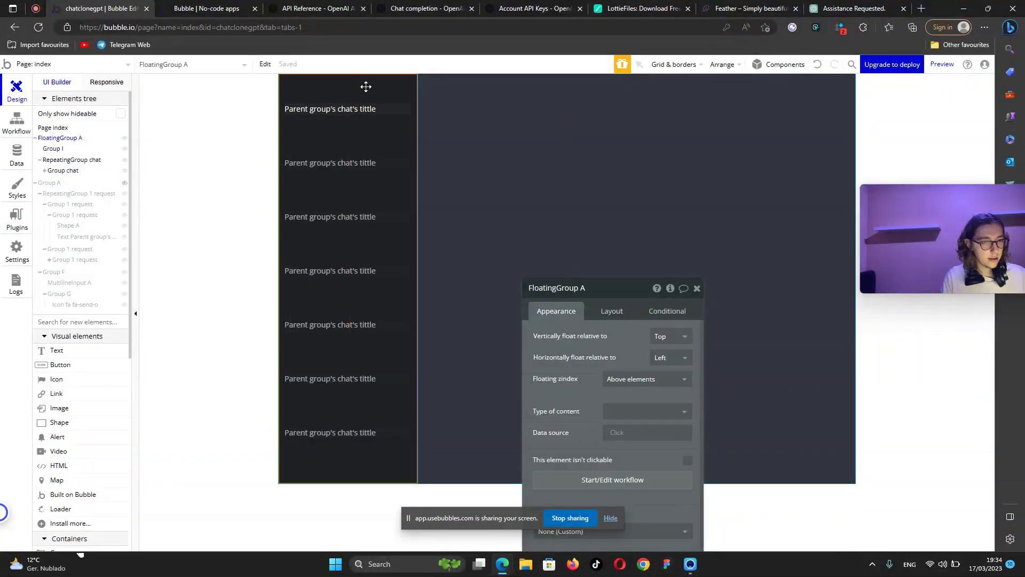
{"action": "right_click", "coordinate": [366, 87]}
{"action": "left_click", "coordinate": [391, 189]}
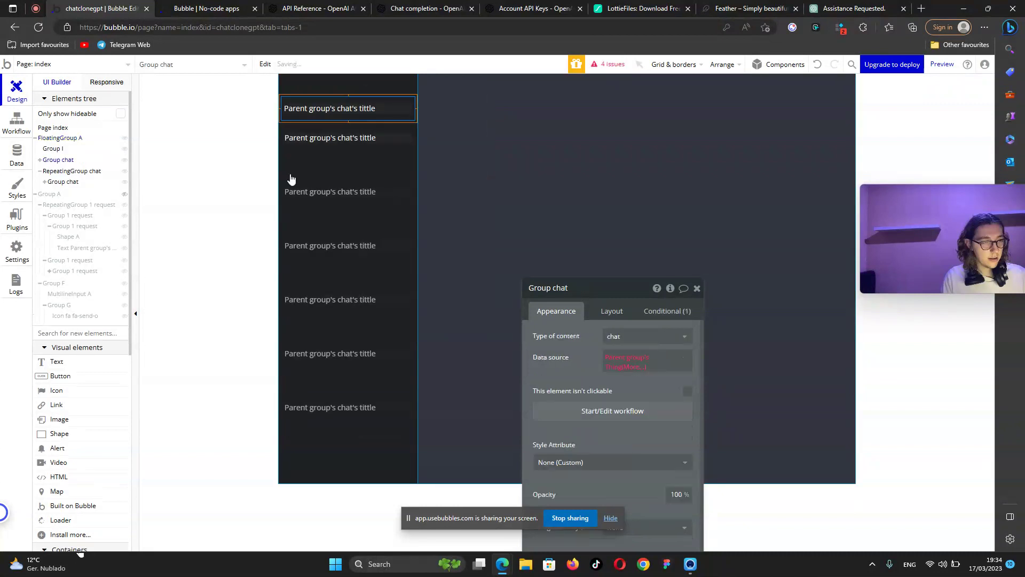
Delete the empty Group I from FloatingGroup A.
{"action": "left_click", "coordinate": [53, 148]}
{"action": "right_click", "coordinate": [54, 150]}
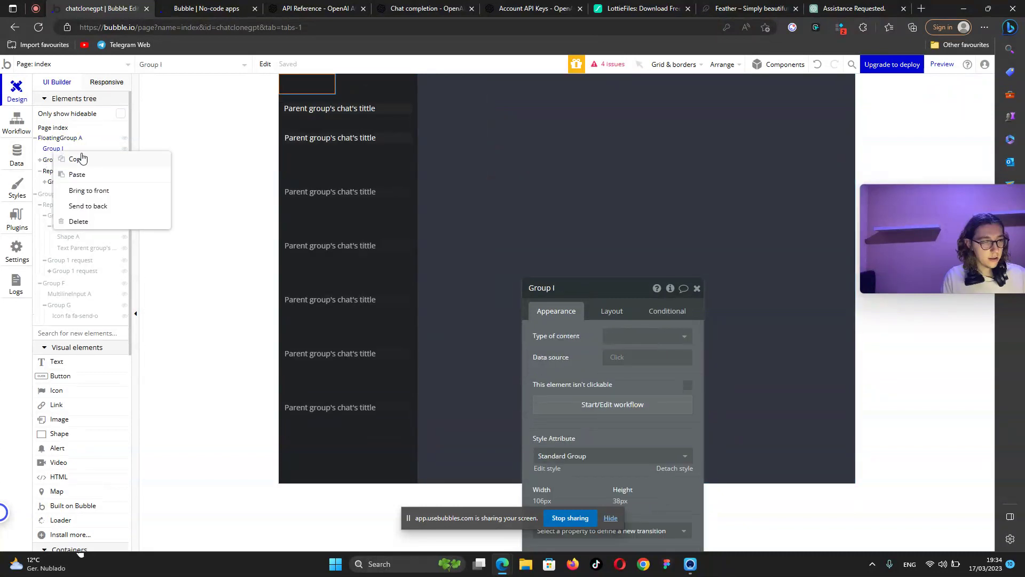
{"action": "left_click", "coordinate": [93, 221]}
Clear the dynamic chat title expression from the text inside the pasted group.
{"action": "left_click", "coordinate": [347, 92]}
{"action": "left_click", "coordinate": [346, 94]}
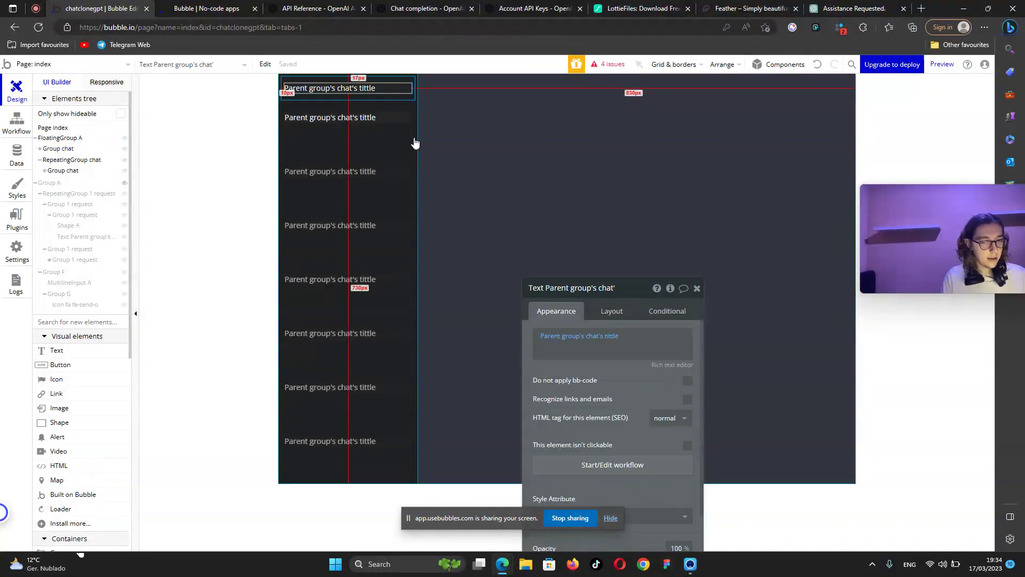
{"action": "right_click", "coordinate": [652, 338]}
{"action": "left_click", "coordinate": [653, 338]}
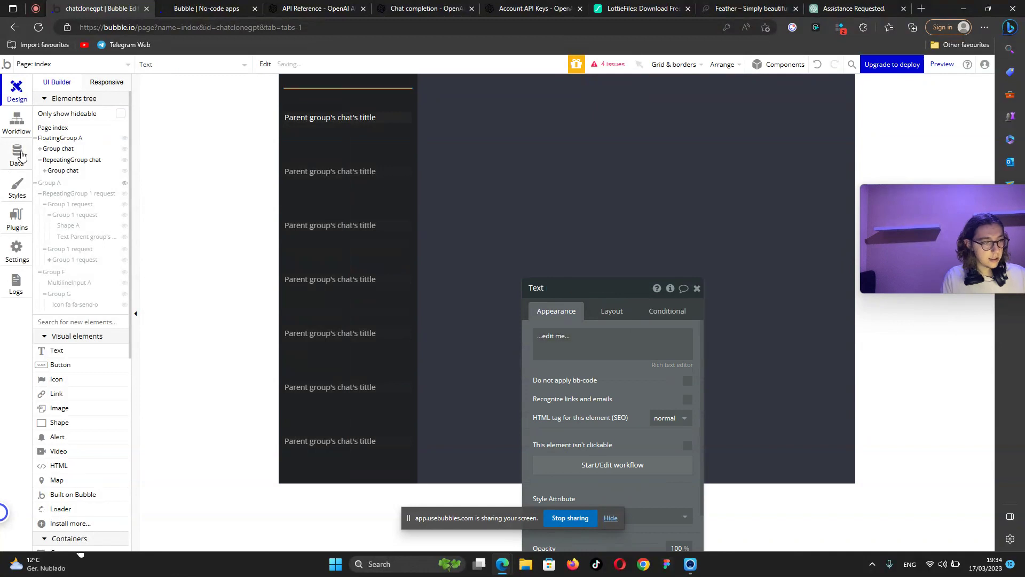
Clear the pasted group's content type and data source, and remove its background colour condition.
{"action": "left_click", "coordinate": [57, 151]}
{"action": "left_click", "coordinate": [647, 336]}
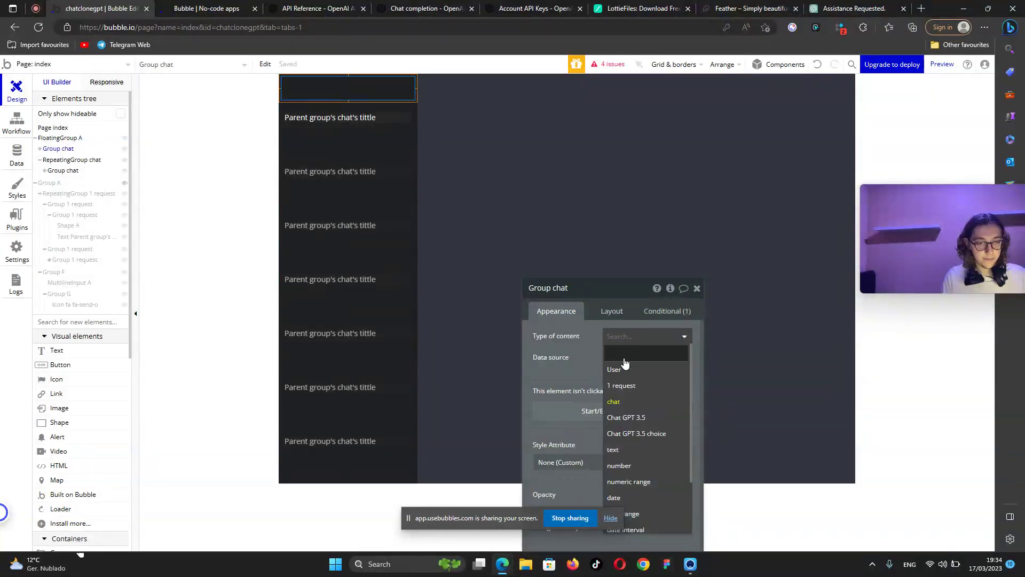
{"action": "left_click", "coordinate": [624, 363]}
{"action": "right_click", "coordinate": [641, 358]}
{"action": "left_click", "coordinate": [676, 359]}
{"action": "left_click", "coordinate": [668, 311]}
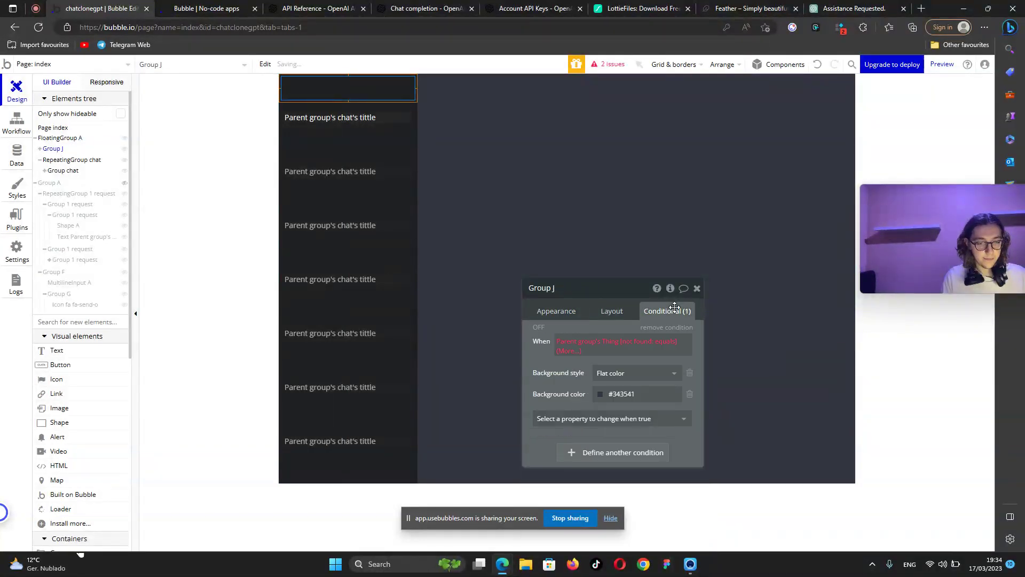
{"action": "left_click", "coordinate": [670, 329]}
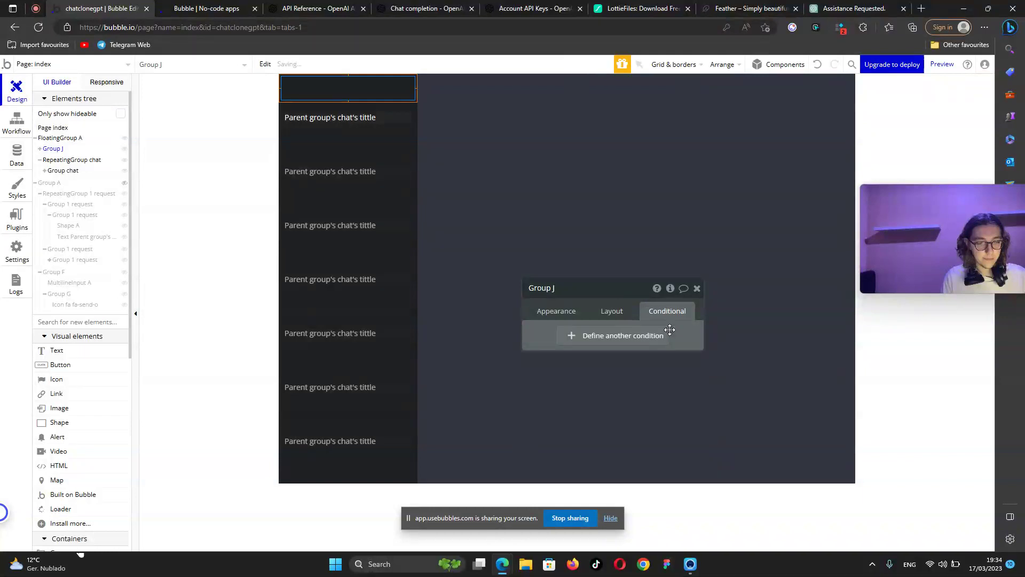
Check ChatGPT's sidebar wording and set the empty text in the pasted group to 'New chat'.
{"action": "left_click", "coordinate": [41, 150]}
{"action": "left_click", "coordinate": [54, 159]}
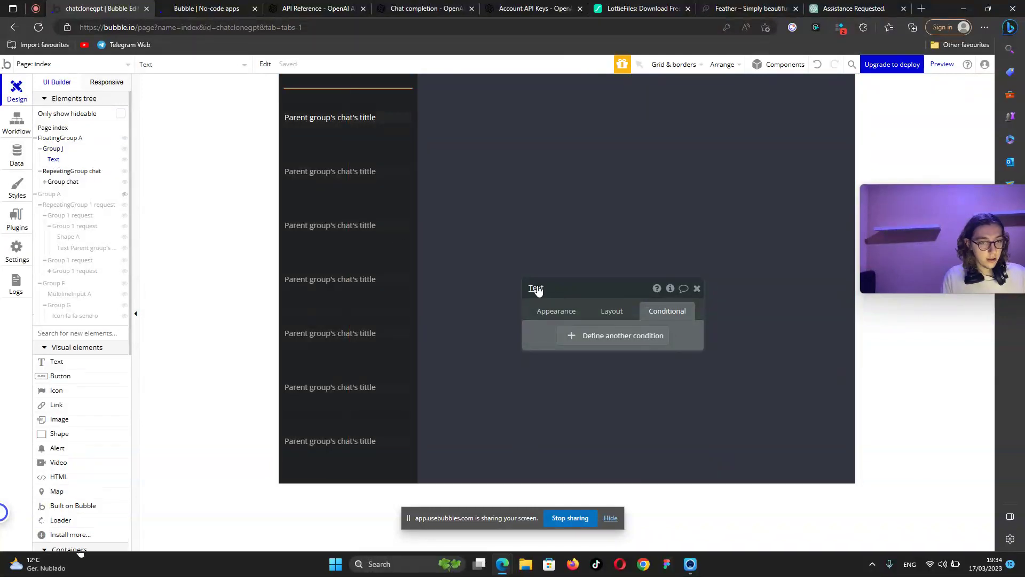
{"action": "left_click", "coordinate": [549, 312]}
{"action": "left_click", "coordinate": [586, 336]}
{"action": "left_click", "coordinate": [849, 8]}
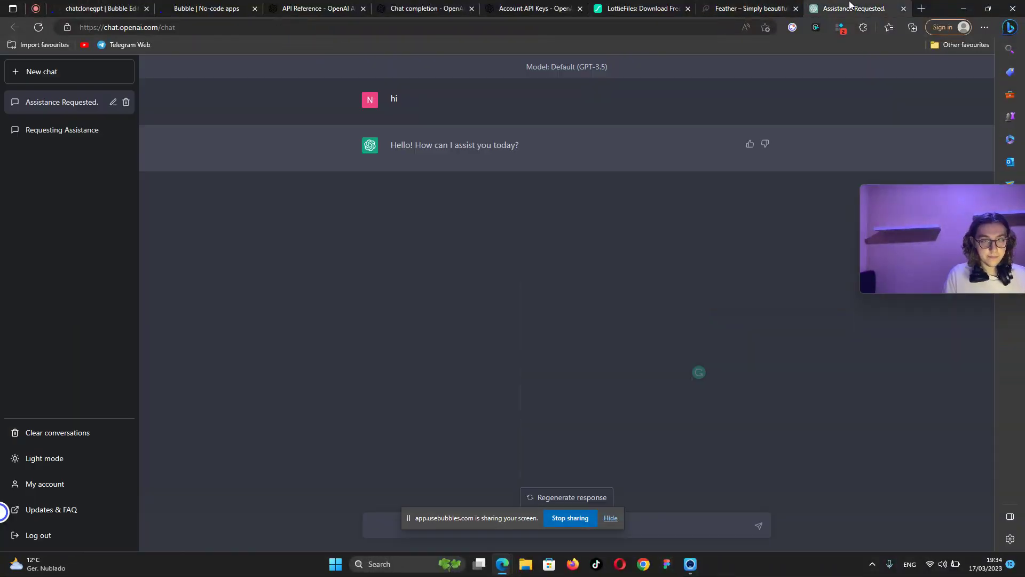
{"action": "left_click", "coordinate": [89, 5]}
{"action": "left_click", "coordinate": [590, 351]}
{"action": "type", "text": "New chat"}
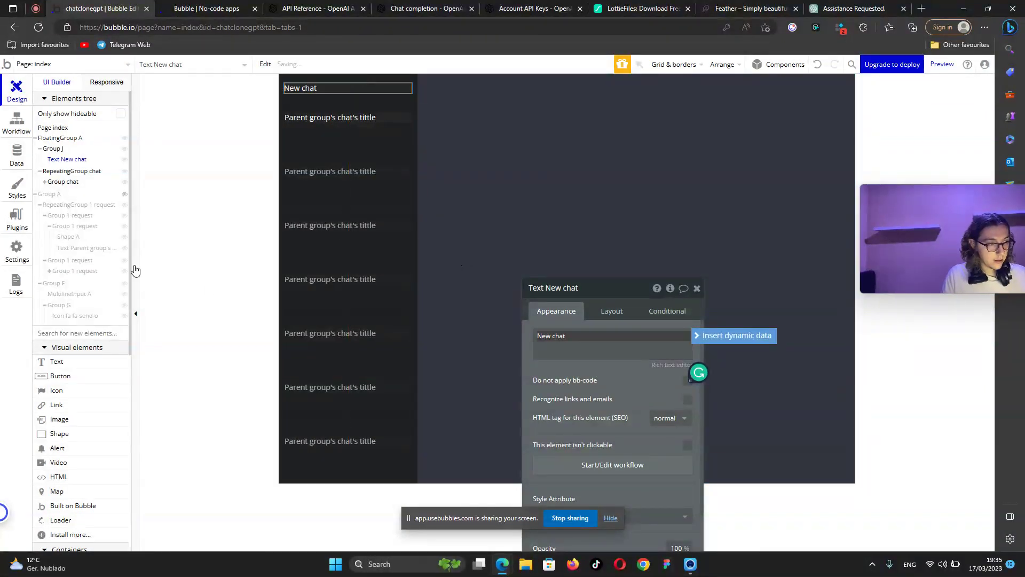
Add an icon in front of the New chat text and choose the plain plus symbol for it.
{"action": "scroll", "coordinate": [74, 252], "scroll_direction": "down", "scroll_amount": 3}
{"action": "key", "text": "Escape"}
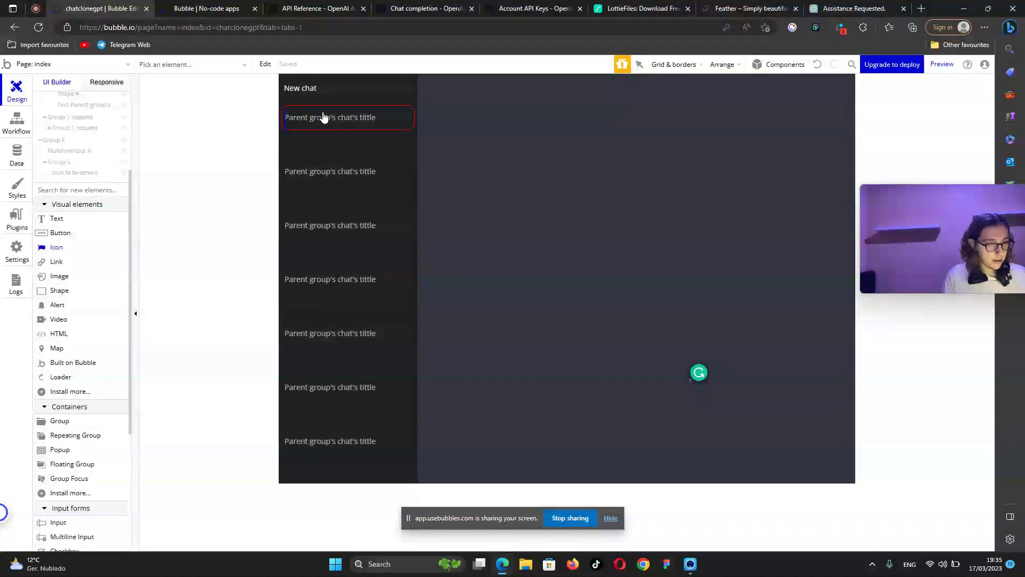
{"action": "left_click_drag", "start_coordinate": [284, 80], "coordinate": [311, 86]}
{"action": "left_click", "coordinate": [628, 336]}
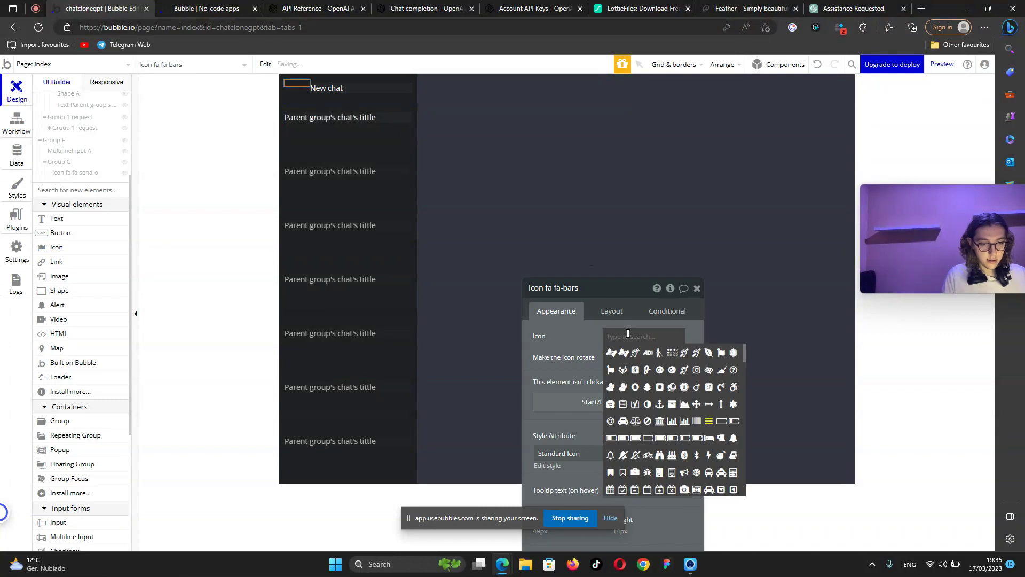
{"action": "type", "text": "plu"}
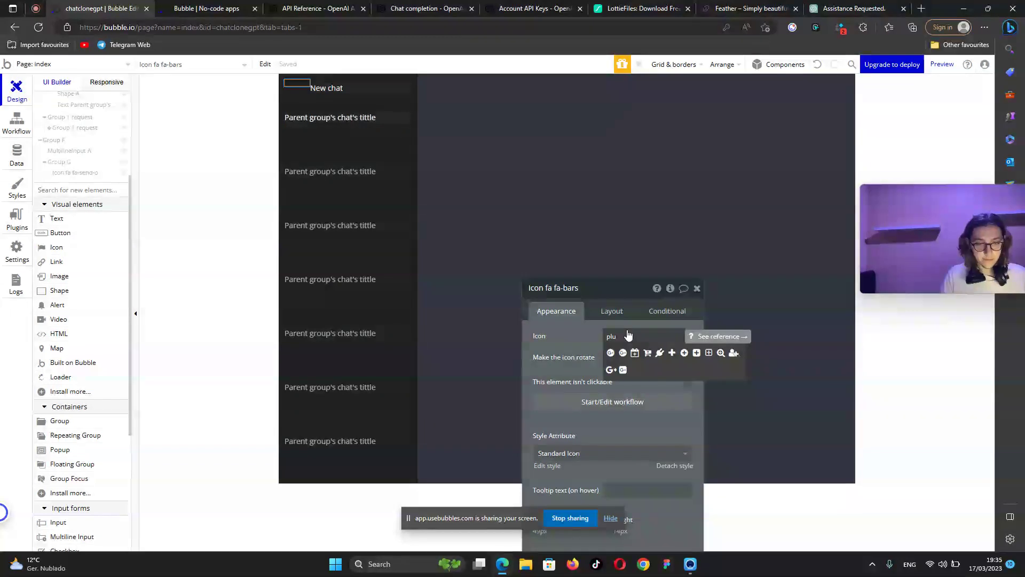
{"action": "left_click", "coordinate": [673, 353]}
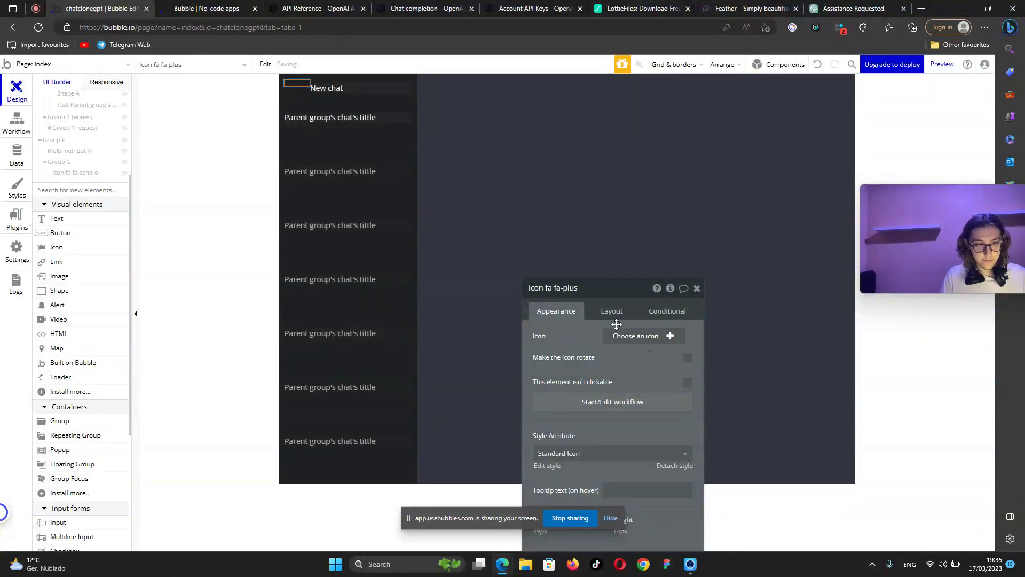
Detach the plus icon from its standard style and set its colour to white (#FFFFFF).
{"action": "left_click", "coordinate": [675, 466]}
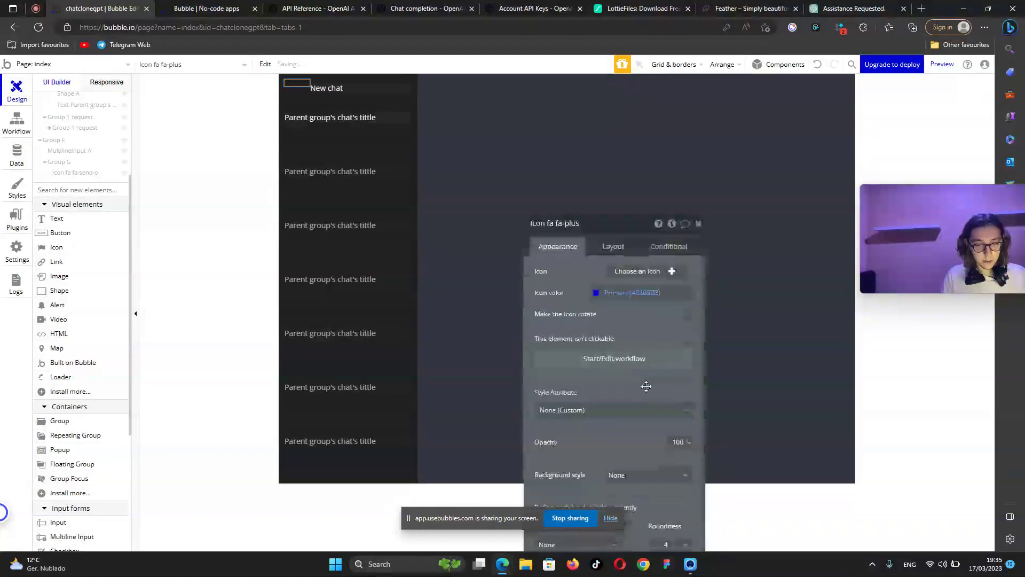
{"action": "left_click", "coordinate": [592, 209]}
{"action": "left_click_drag", "start_coordinate": [594, 224], "coordinate": [506, 195]}
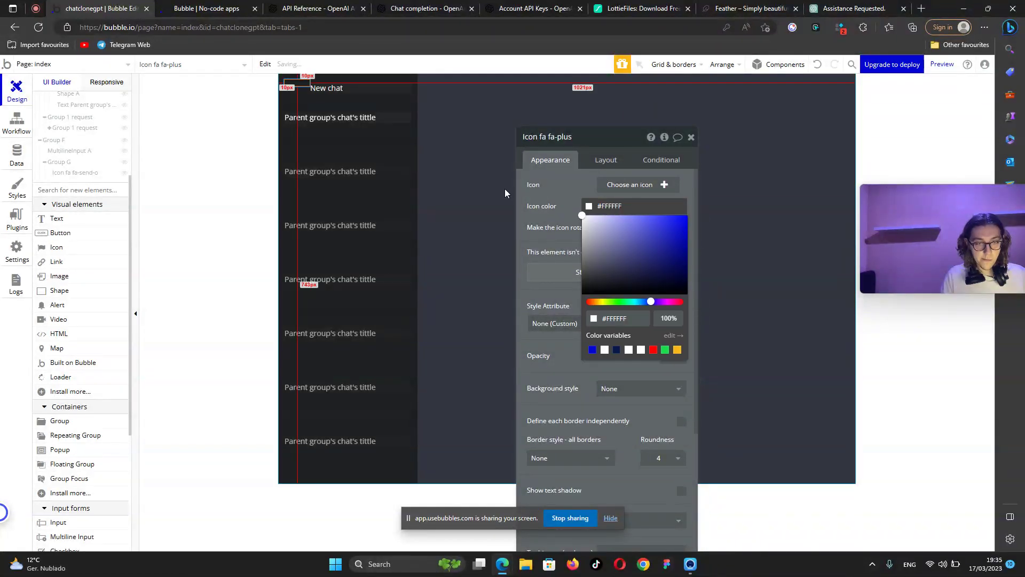
{"action": "left_click", "coordinate": [547, 196]}
Centre the plus icon vertically in its row and set its width and height to 24 px.
{"action": "left_click", "coordinate": [606, 160]}
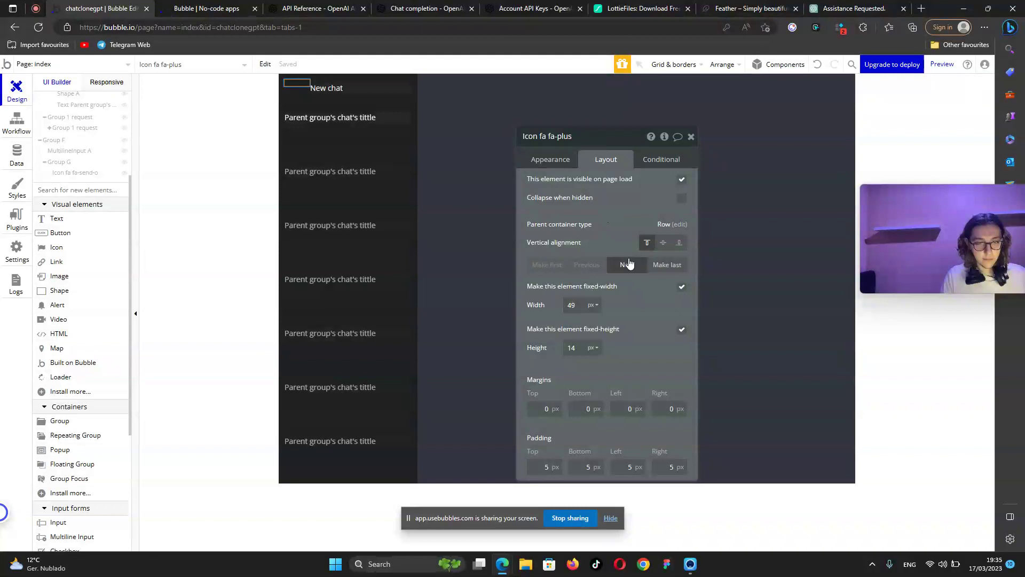
{"action": "left_click", "coordinate": [663, 243]}
{"action": "left_click_drag", "start_coordinate": [582, 347], "coordinate": [548, 359]}
{"action": "type", "text": "24"}
{"action": "double_click", "coordinate": [571, 305]}
{"action": "type", "text": "24"}
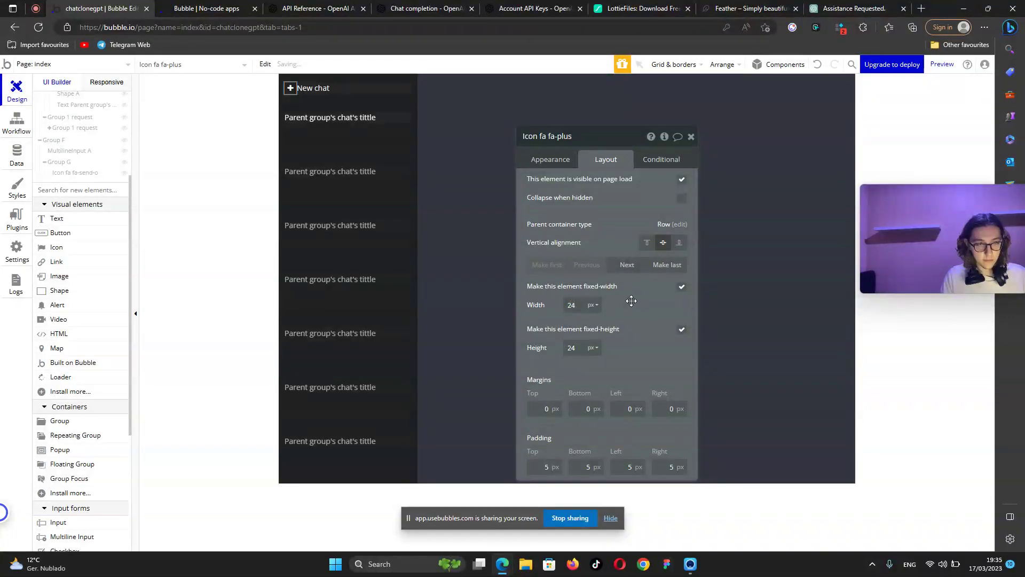
Apply gap spacing between the elements of the New chat group with a 5 px column gap.
{"action": "left_click", "coordinate": [328, 92]}
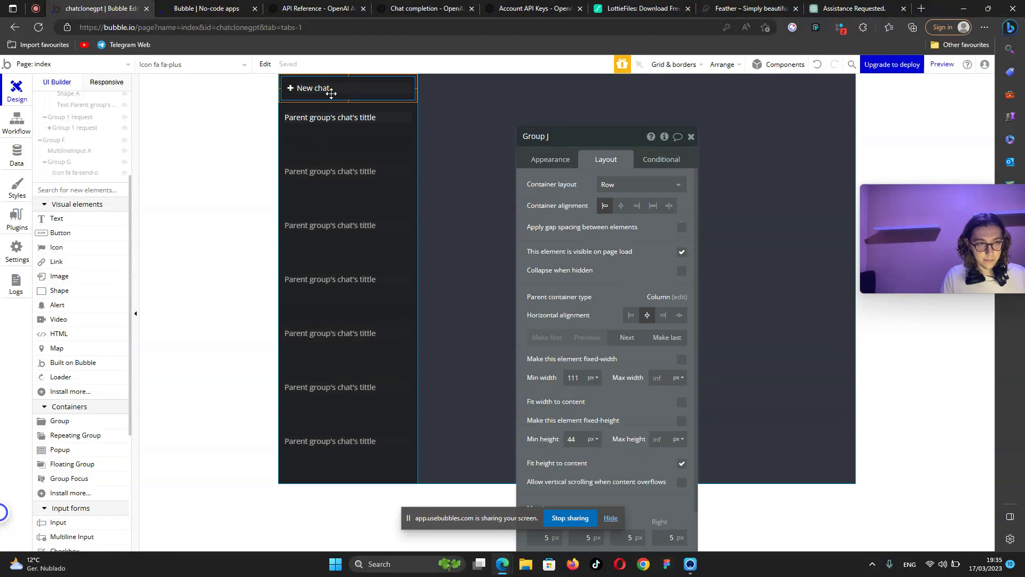
{"action": "left_click", "coordinate": [682, 229]}
{"action": "left_click", "coordinate": [688, 270]}
{"action": "type", "text": "5"}
{"action": "left_click", "coordinate": [625, 265]}
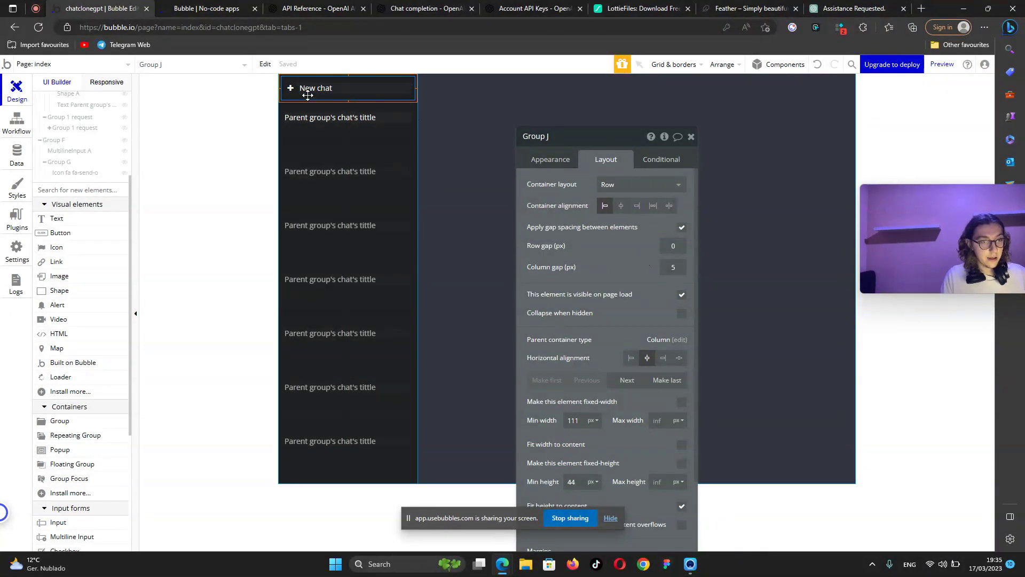
Start a workflow for clicking the New chat group and make its first action create a new chat.
{"action": "scroll", "coordinate": [83, 135], "scroll_direction": "up", "scroll_amount": 3}
{"action": "left_click", "coordinate": [81, 149]}
{"action": "left_click", "coordinate": [560, 155]}
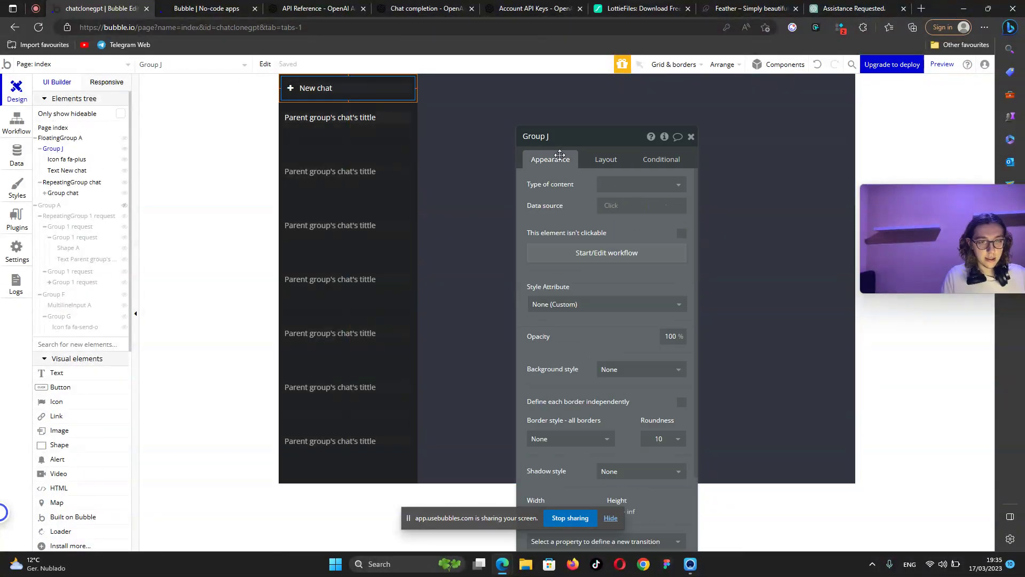
{"action": "left_click", "coordinate": [619, 254]}
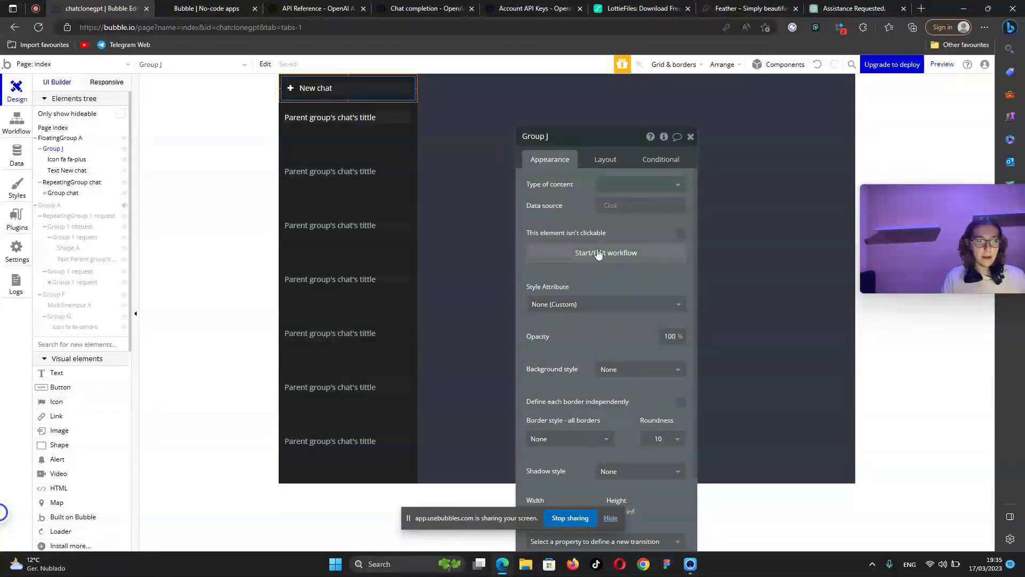
{"action": "left_click", "coordinate": [135, 197]}
{"action": "mouse_move", "coordinate": [123, 278]}
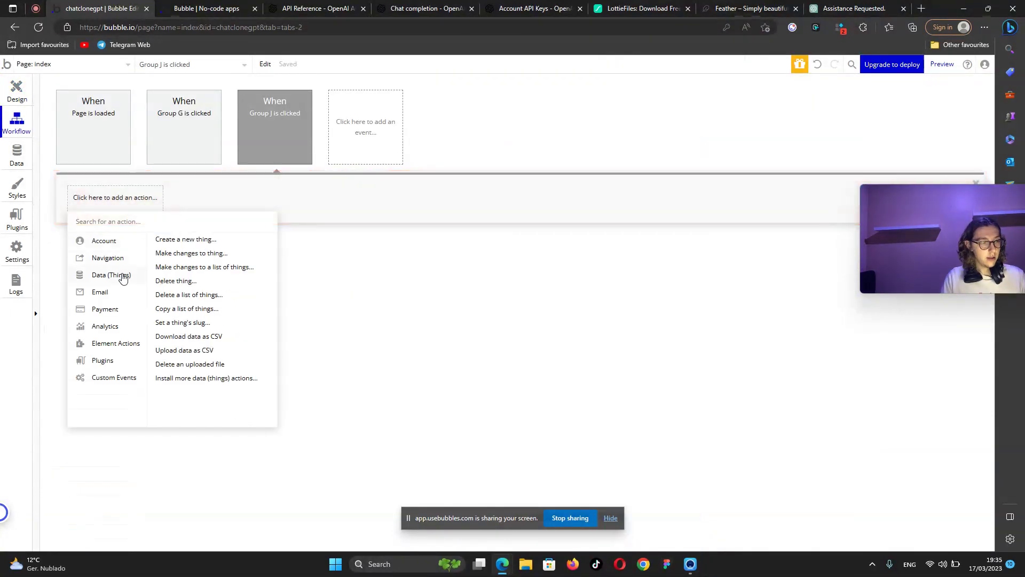
{"action": "left_click", "coordinate": [201, 245]}
{"action": "left_click", "coordinate": [633, 164]}
{"action": "left_click", "coordinate": [621, 196]}
Add a Make changes to thing action for the Current User that adds the result of step 1 to chats.
{"action": "left_click", "coordinate": [166, 199]}
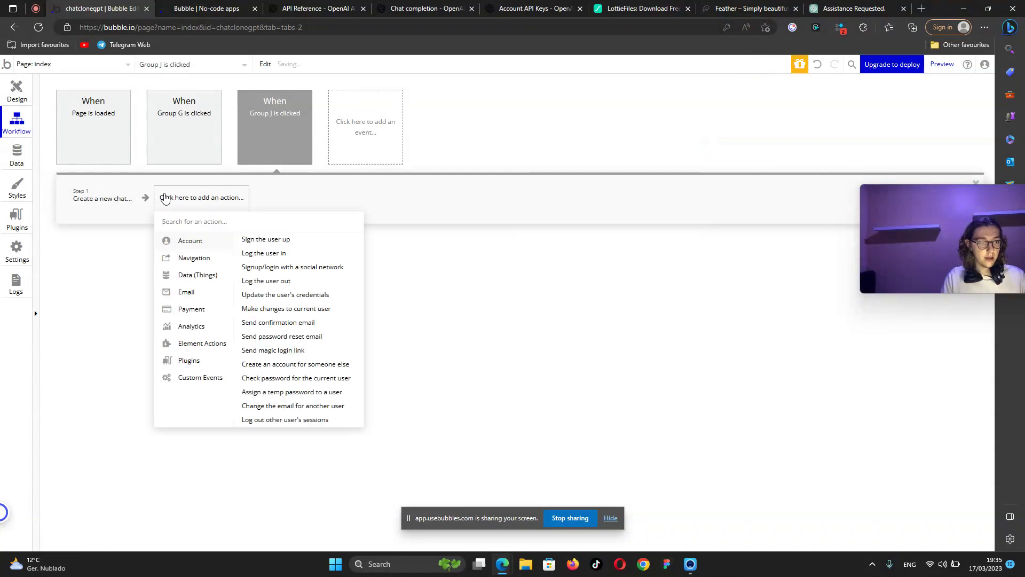
{"action": "mouse_move", "coordinate": [206, 283]}
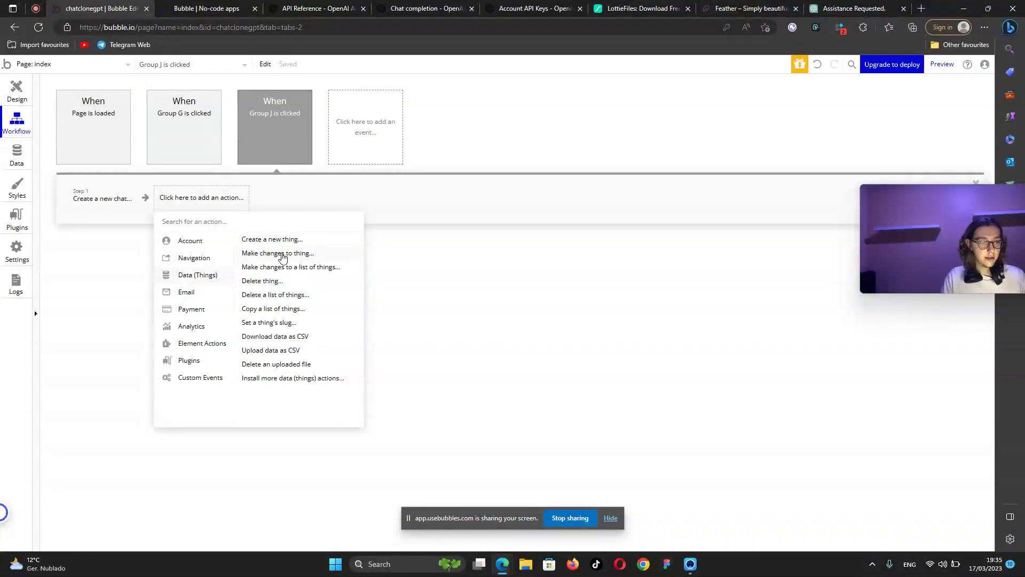
{"action": "left_click", "coordinate": [283, 254]}
{"action": "left_click", "coordinate": [640, 161]}
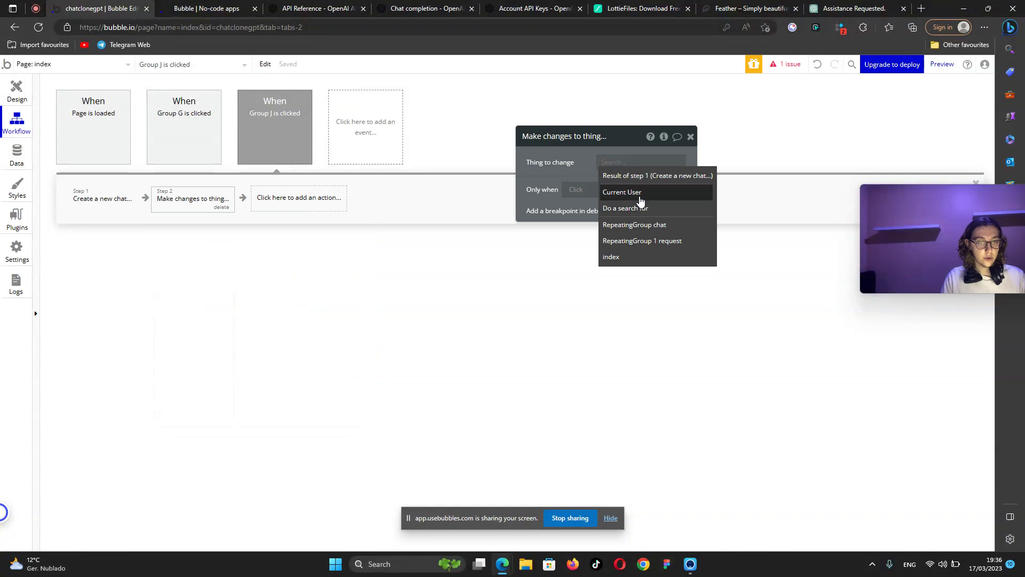
{"action": "left_click", "coordinate": [641, 199]}
{"action": "left_click", "coordinate": [533, 187]}
{"action": "left_click", "coordinate": [555, 196]}
{"action": "left_click", "coordinate": [555, 188]}
{"action": "left_click", "coordinate": [558, 213]}
{"action": "left_click", "coordinate": [570, 188]}
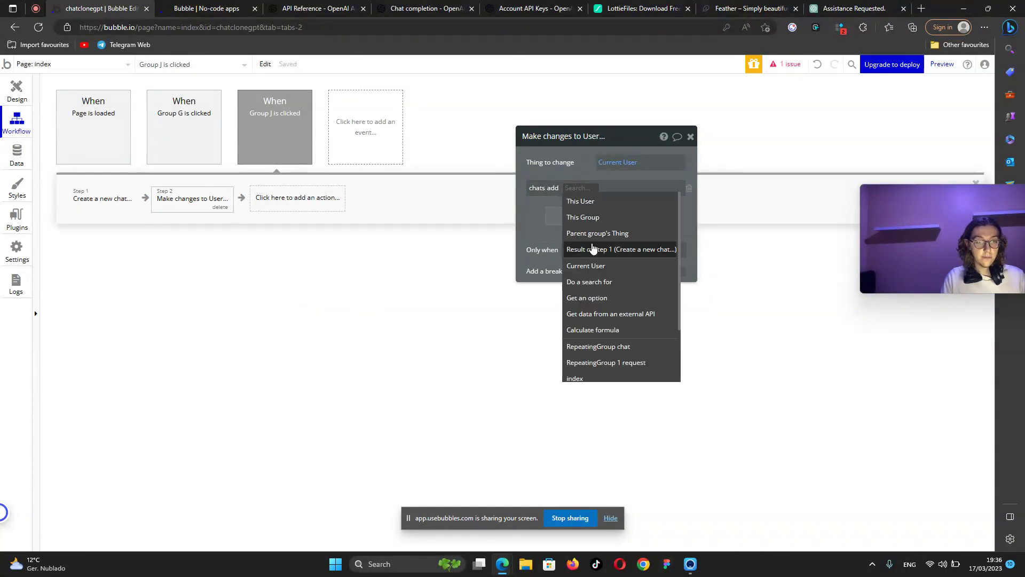
{"action": "left_click", "coordinate": [593, 249]}
Add a Set state action on index that sets the chat custom state to the result of step 1.
{"action": "left_click", "coordinate": [278, 197]}
{"action": "mouse_move", "coordinate": [315, 344]}
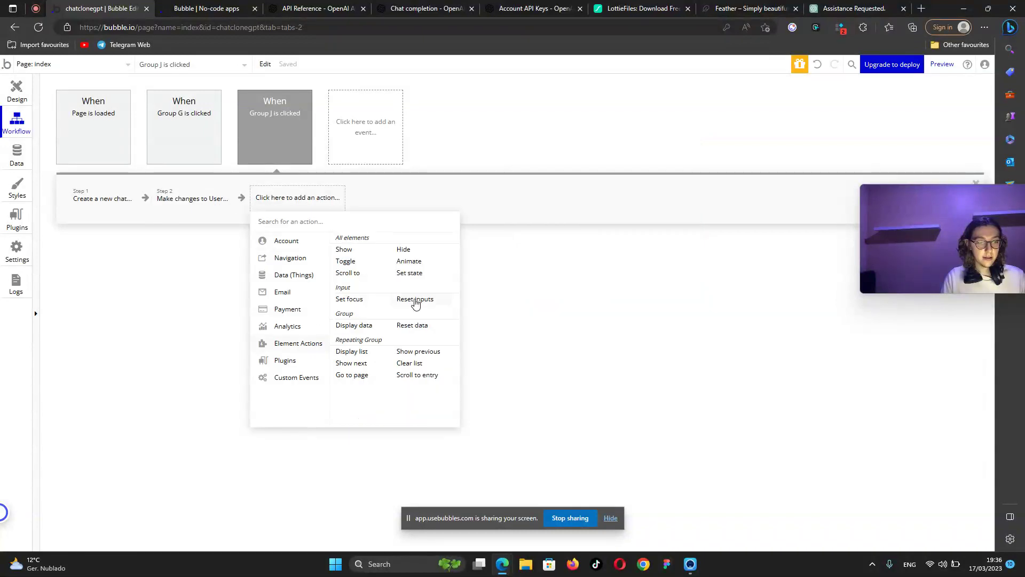
{"action": "left_click", "coordinate": [413, 274]}
{"action": "left_click", "coordinate": [606, 166]}
{"action": "left_click", "coordinate": [622, 176]}
{"action": "left_click", "coordinate": [619, 185]}
{"action": "left_click", "coordinate": [620, 201]}
{"action": "left_click", "coordinate": [619, 206]}
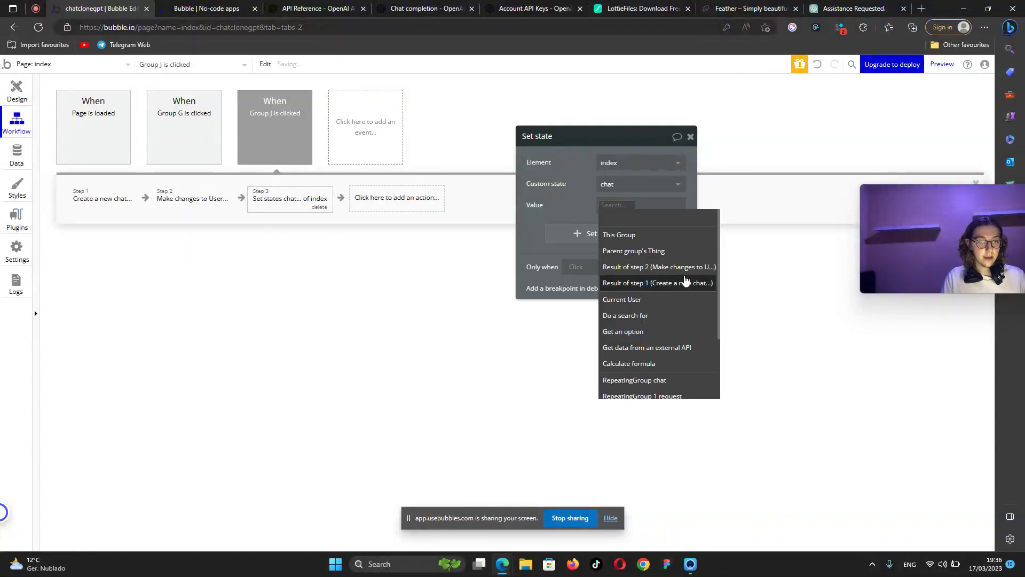
{"action": "left_click", "coordinate": [678, 291]}
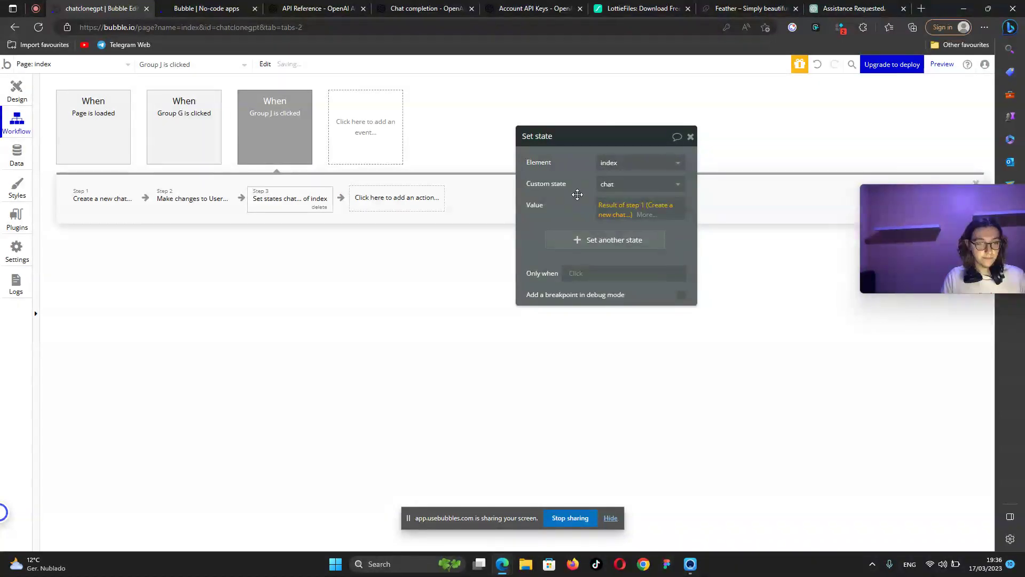
Return to the page design and add a constraint to the chat search in RepeatingGroup 1 request's data source.
{"action": "left_click", "coordinate": [17, 91]}
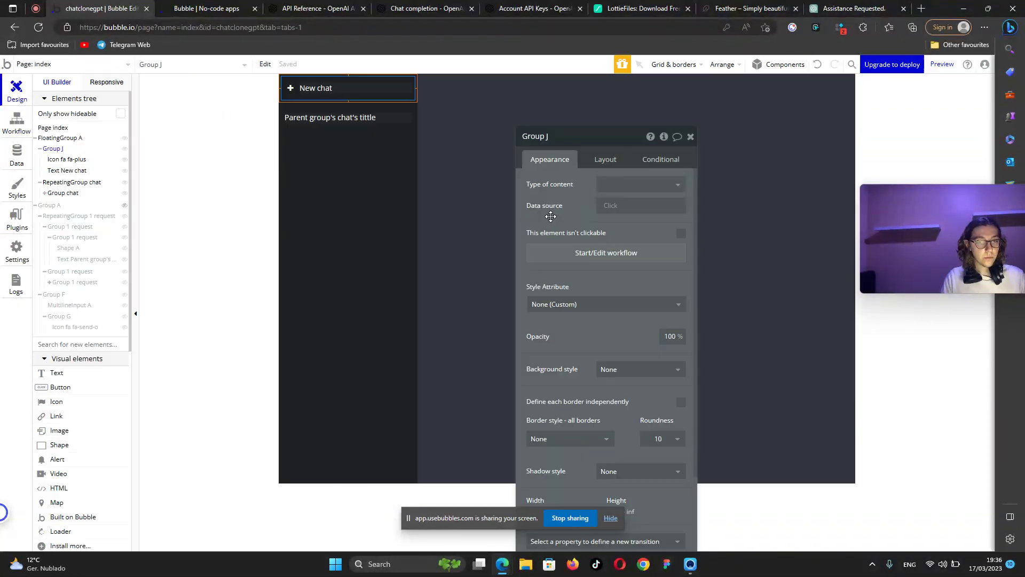
{"action": "left_click_drag", "start_coordinate": [581, 210], "coordinate": [633, 178]}
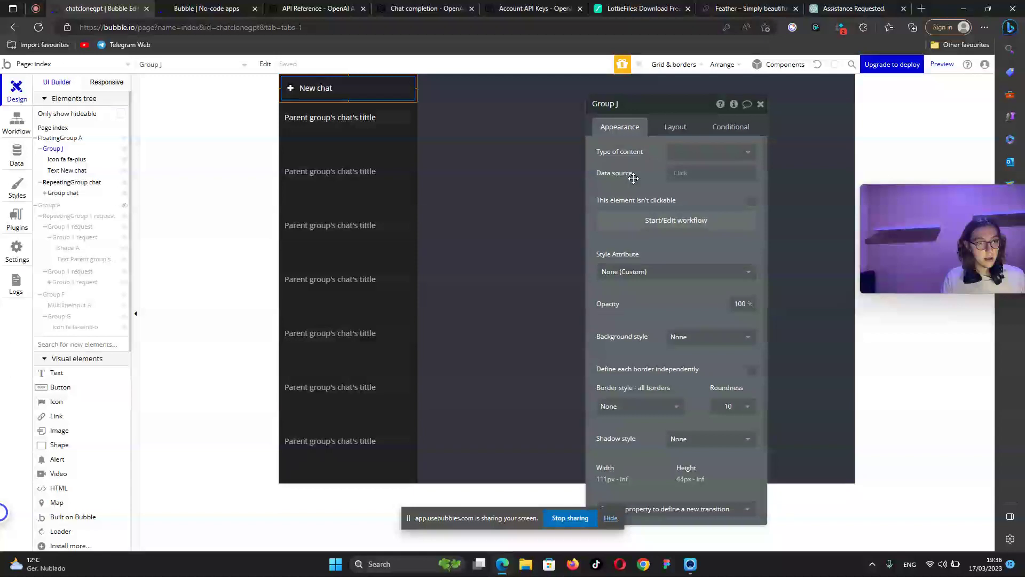
{"action": "left_click", "coordinate": [48, 206]}
{"action": "left_click", "coordinate": [50, 217]}
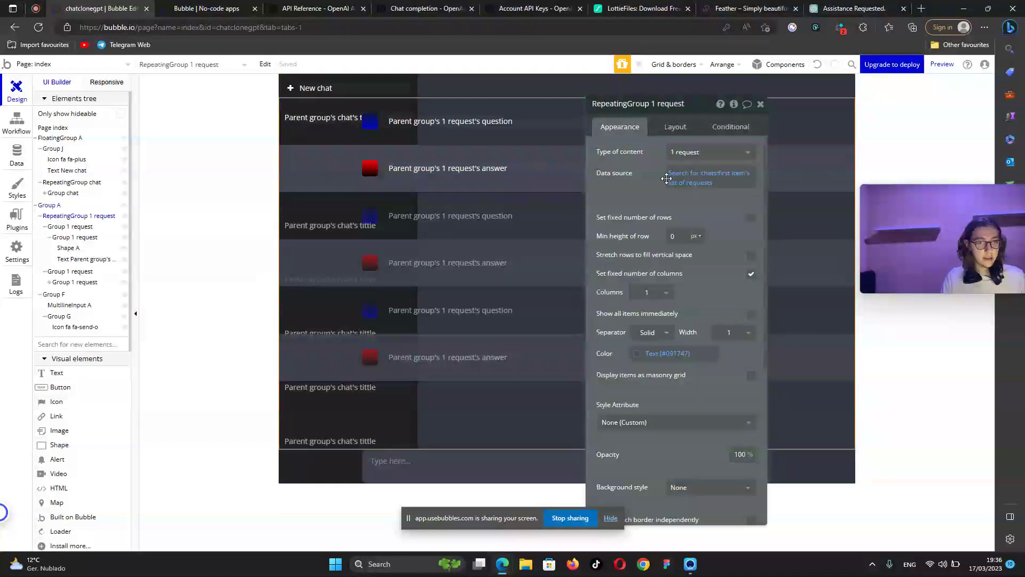
{"action": "left_click", "coordinate": [693, 176]}
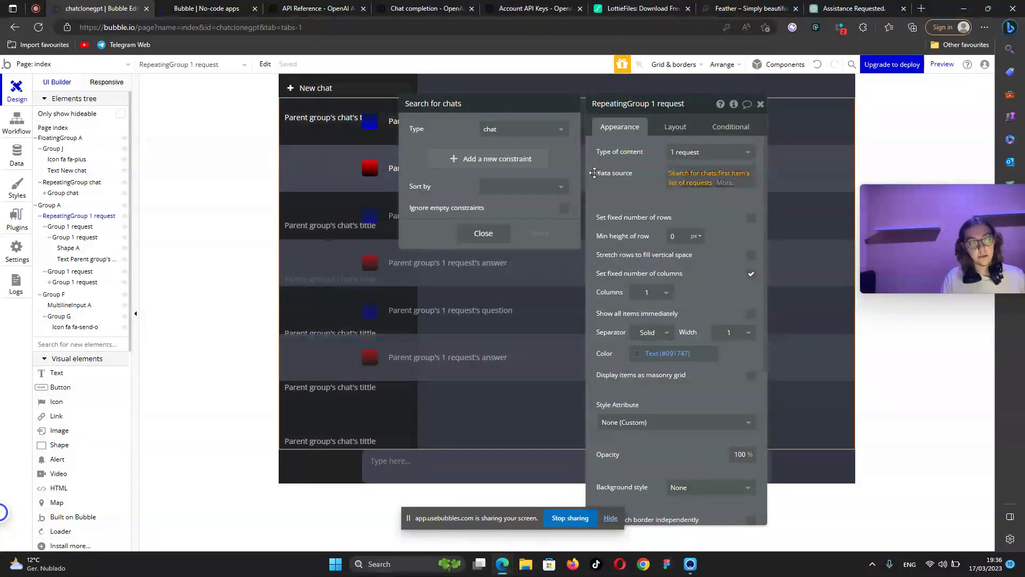
{"action": "left_click", "coordinate": [529, 162]}
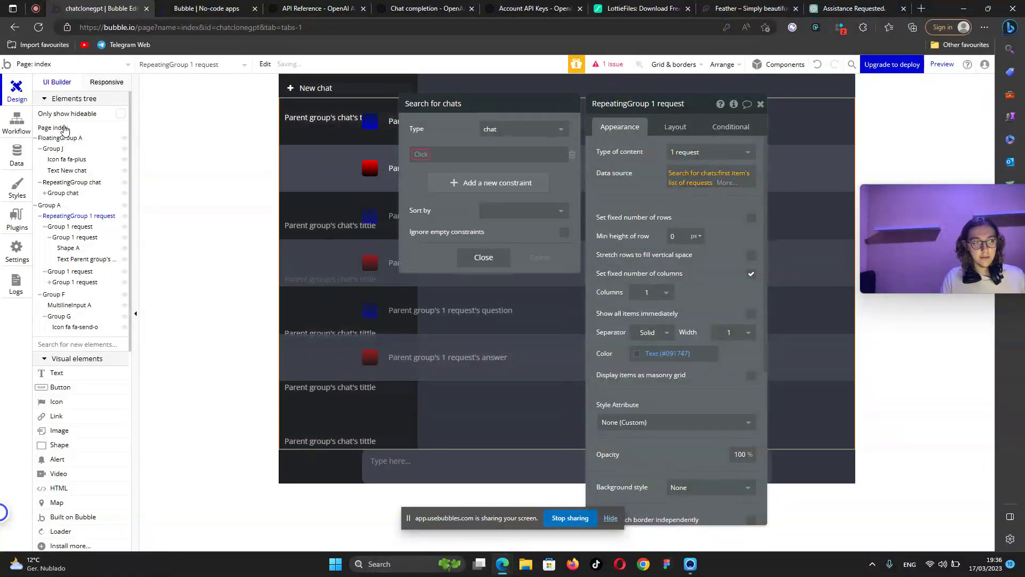
Set the search constraint to unique id = index's chat's unique id.
{"action": "left_click", "coordinate": [447, 155]}
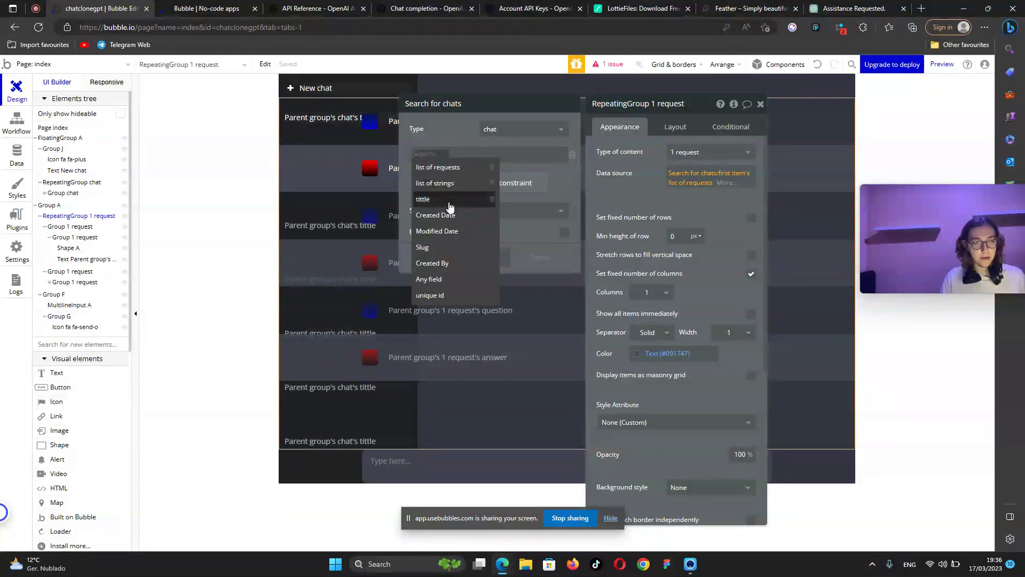
{"action": "left_click", "coordinate": [454, 296]}
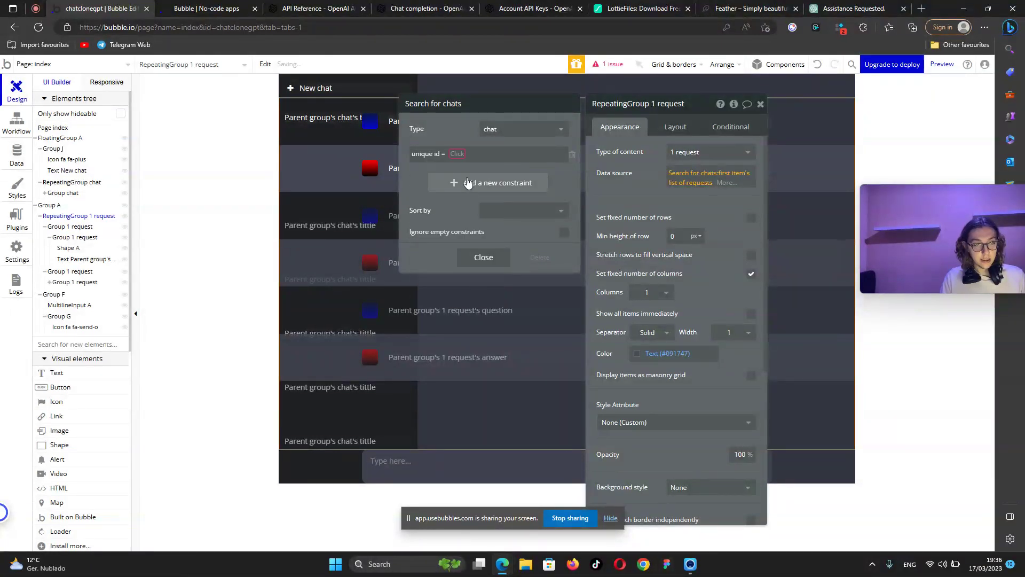
{"action": "left_click", "coordinate": [457, 155]}
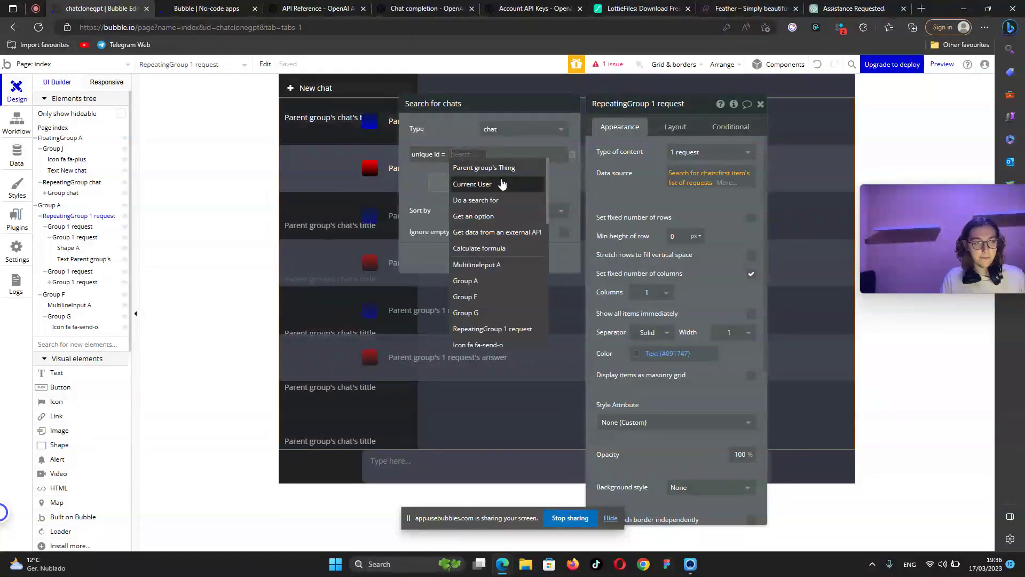
{"action": "type", "text": "index"}
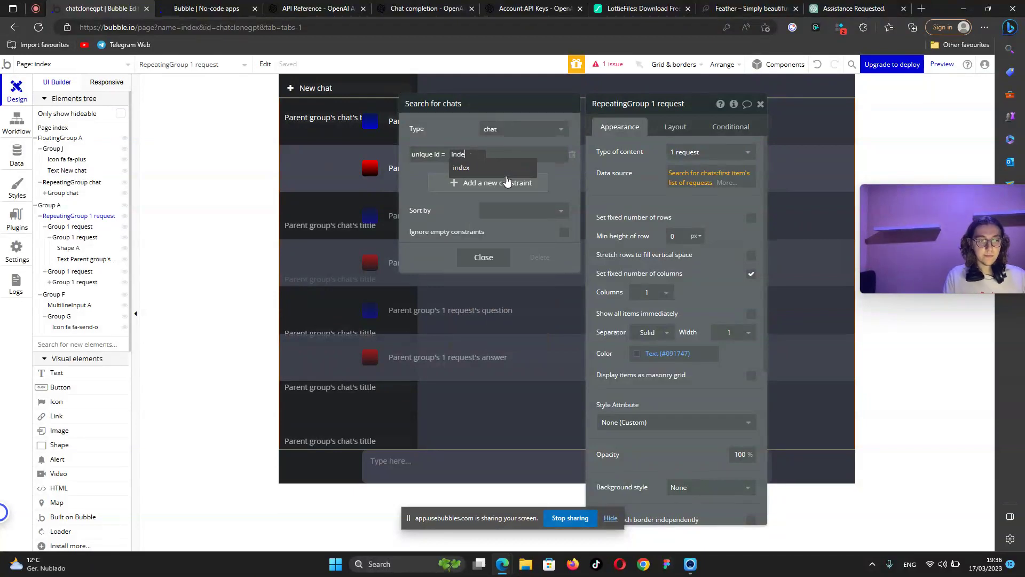
{"action": "left_click", "coordinate": [475, 167]}
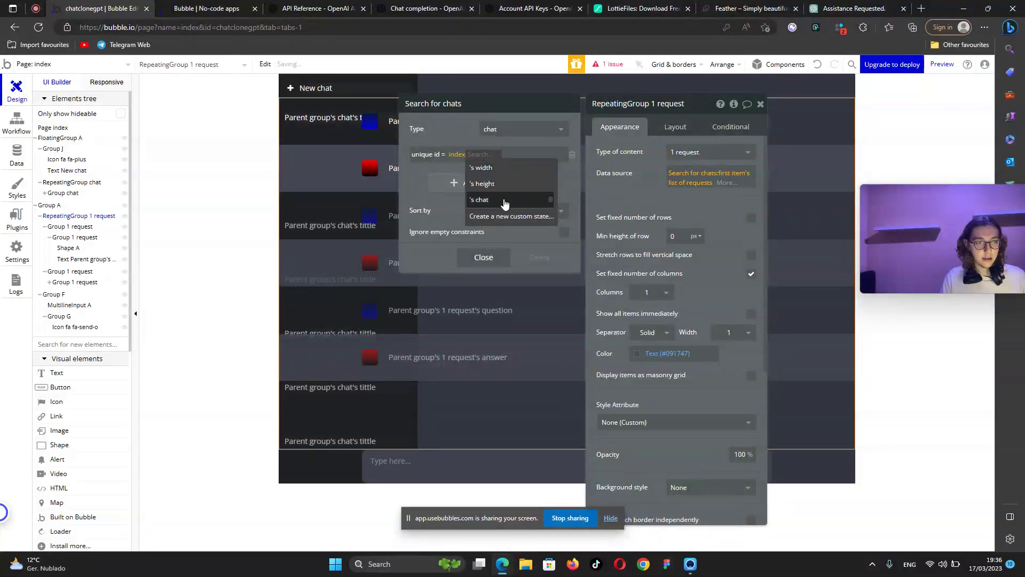
{"action": "left_click", "coordinate": [479, 199]}
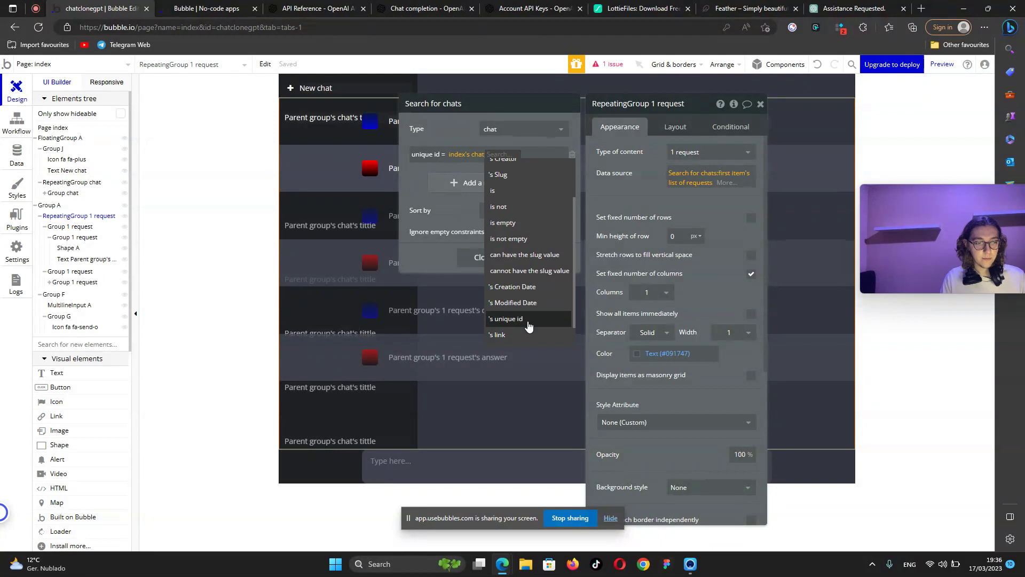
{"action": "left_click", "coordinate": [526, 318]}
{"action": "left_click_drag", "start_coordinate": [661, 200], "coordinate": [681, 199]}
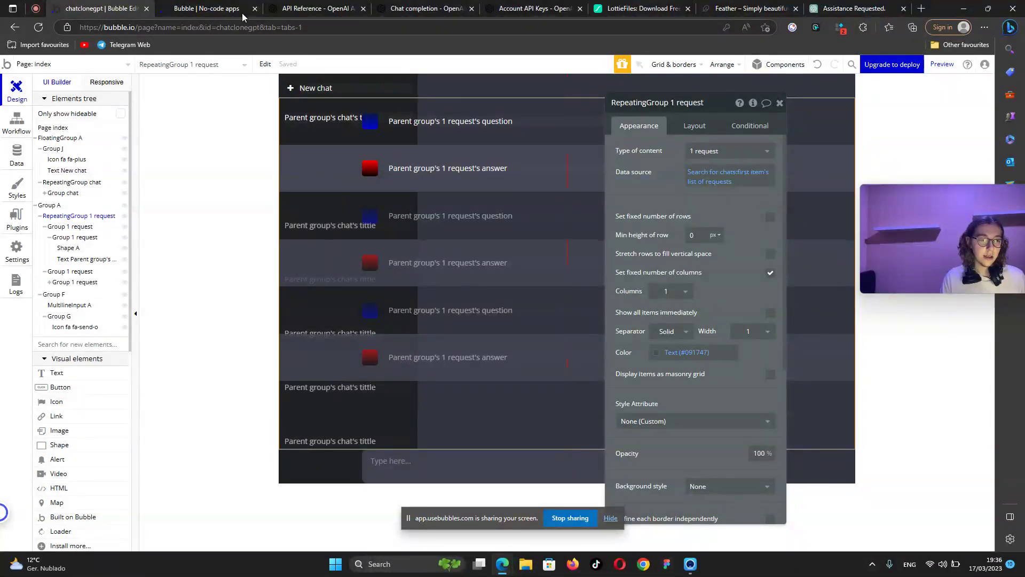
Hide Group A on the canvas and start a workflow for clicking Group chat in the sidebar.
{"action": "left_click", "coordinate": [207, 8]}
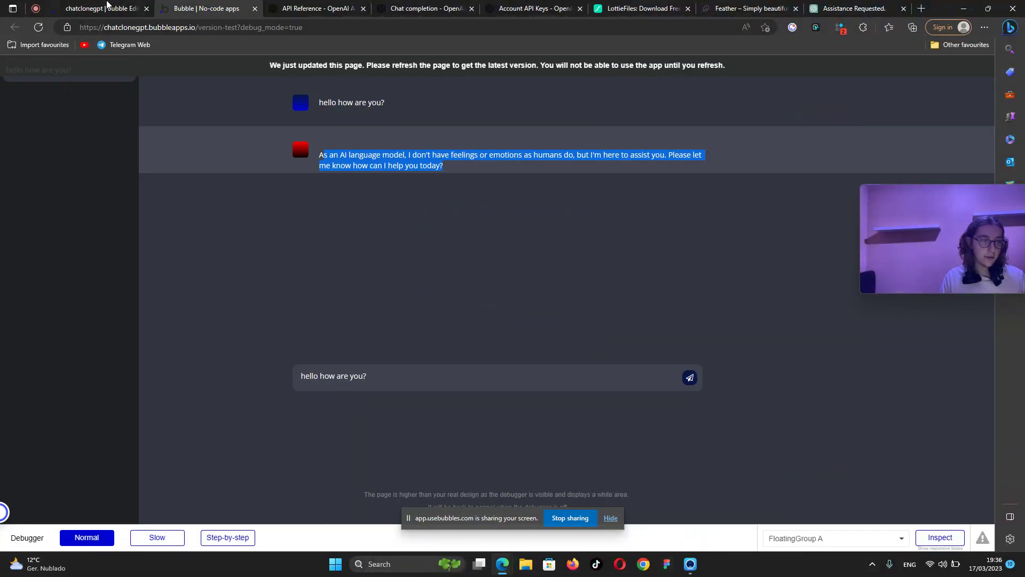
{"action": "left_click", "coordinate": [103, 8]}
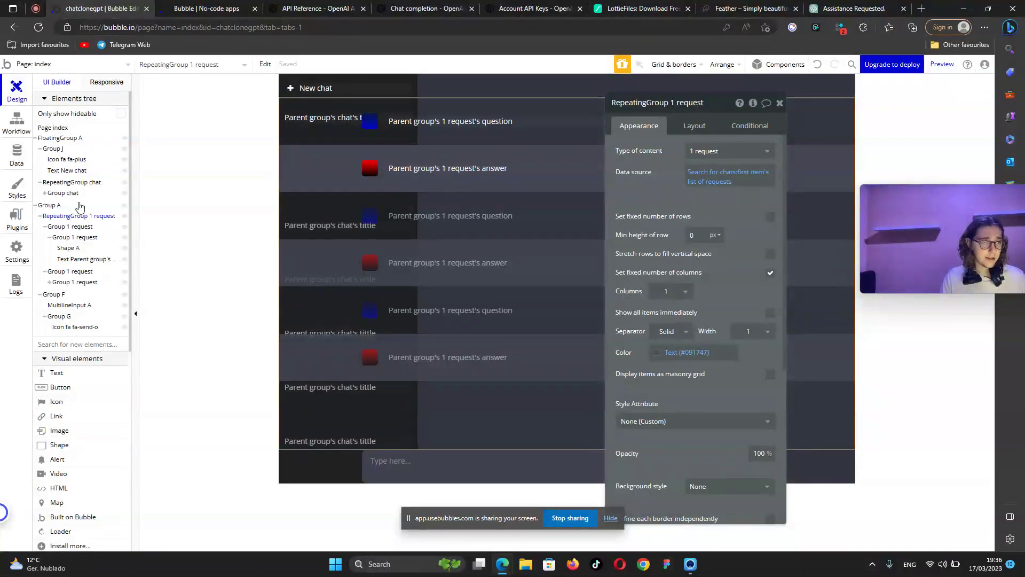
{"action": "left_click", "coordinate": [125, 206]}
{"action": "left_click", "coordinate": [62, 194]}
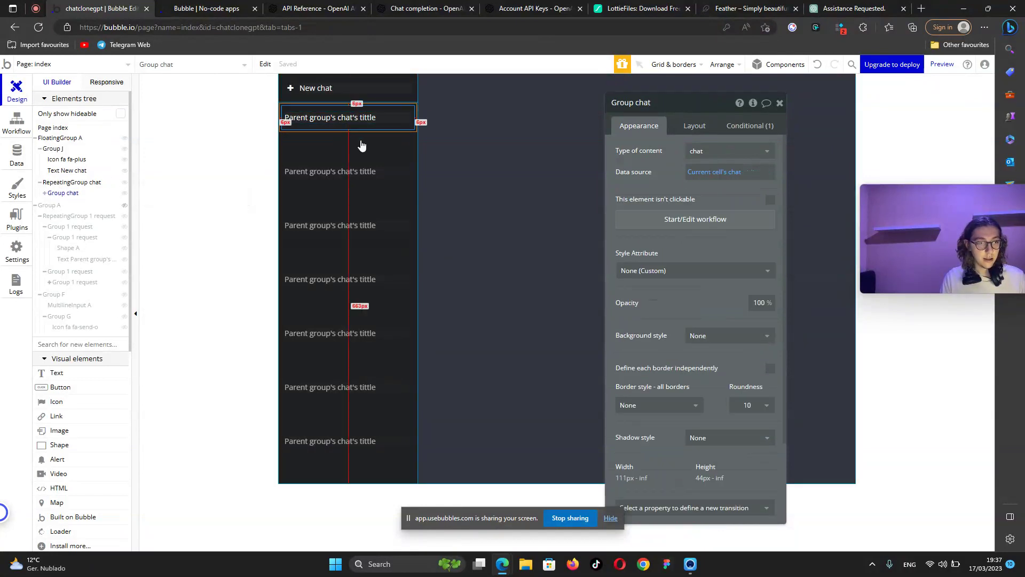
{"action": "left_click", "coordinate": [658, 228]}
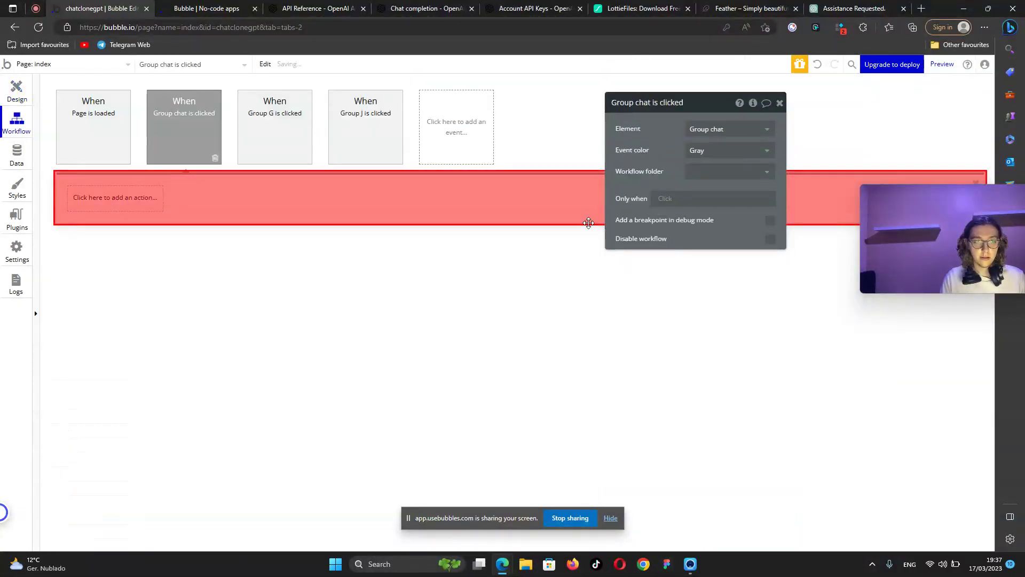
Add a Set state action on index that sets the chat custom state to Current cell's chat.
{"action": "left_click", "coordinate": [136, 199]}
{"action": "mouse_move", "coordinate": [109, 345]}
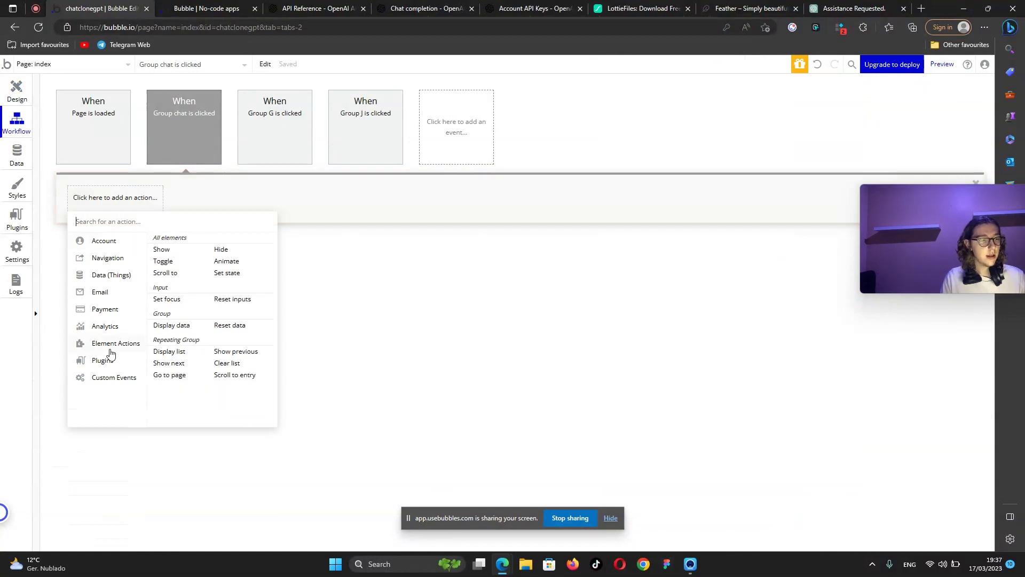
{"action": "left_click", "coordinate": [238, 275]}
{"action": "left_click", "coordinate": [711, 129]}
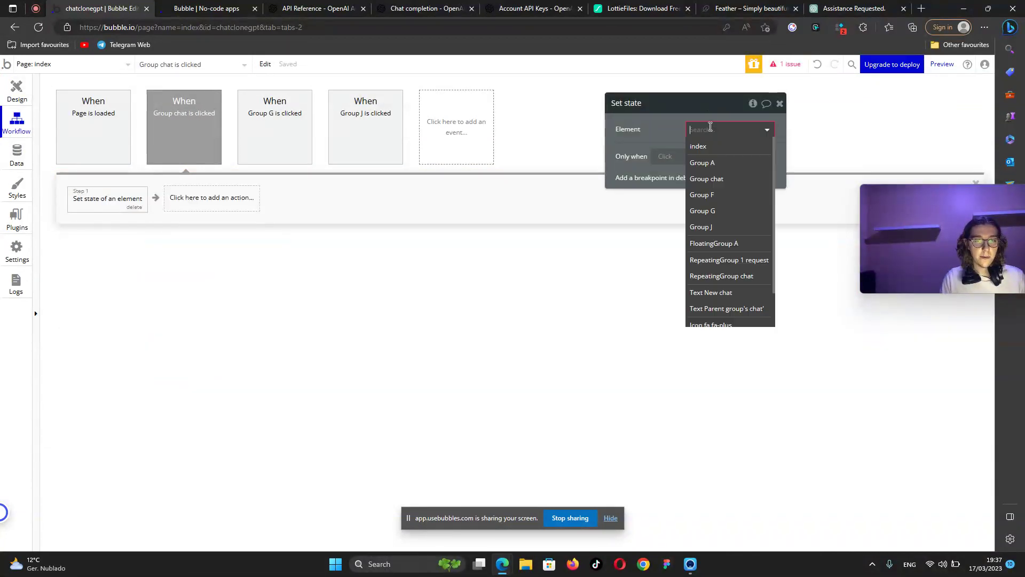
{"action": "left_click", "coordinate": [709, 140]}
{"action": "left_click", "coordinate": [706, 151]}
{"action": "left_click", "coordinate": [710, 169]}
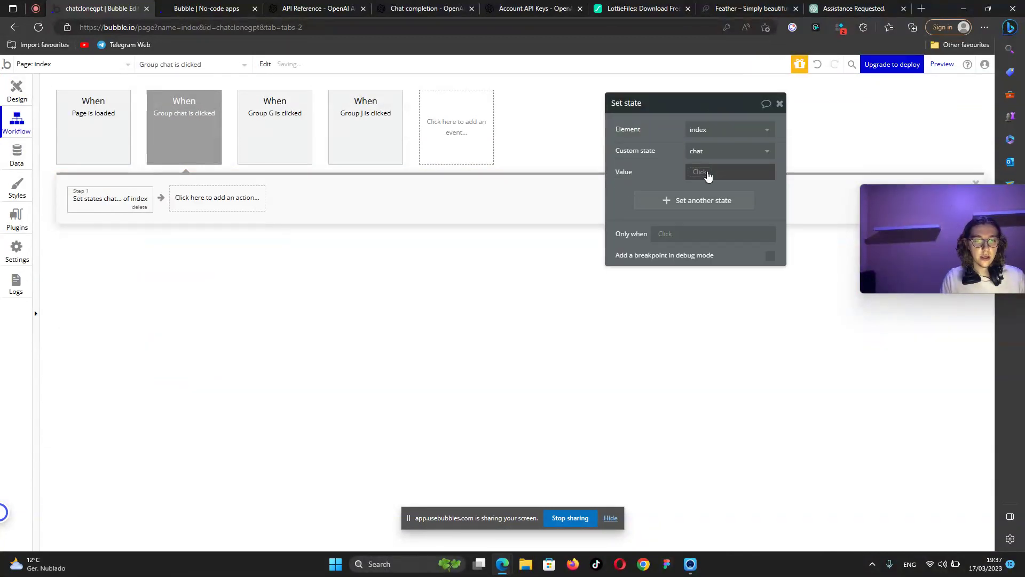
{"action": "left_click", "coordinate": [708, 171]}
{"action": "left_click", "coordinate": [737, 219]}
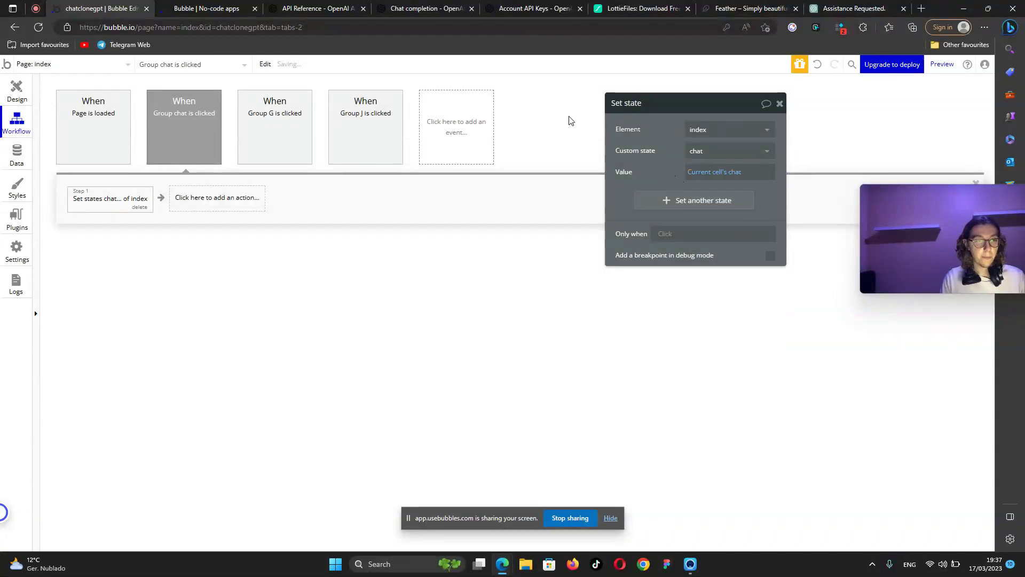
Review the first Set state action of the Page is loaded workflow and refresh the app preview in its browser tab.
{"action": "left_click", "coordinate": [97, 115]}
{"action": "left_click", "coordinate": [104, 197]}
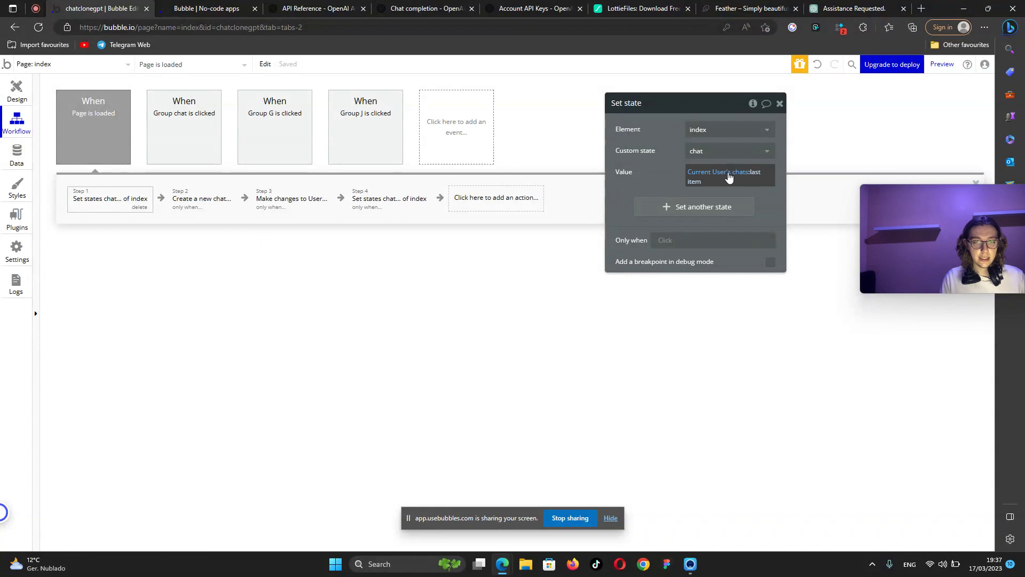
{"action": "left_click", "coordinate": [206, 8]}
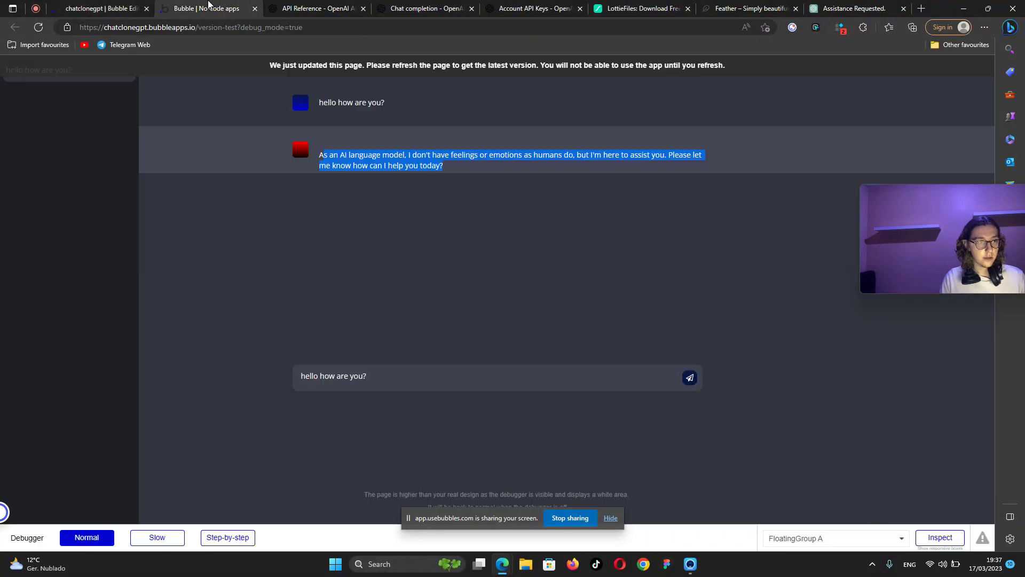
{"action": "left_click", "coordinate": [410, 68]}
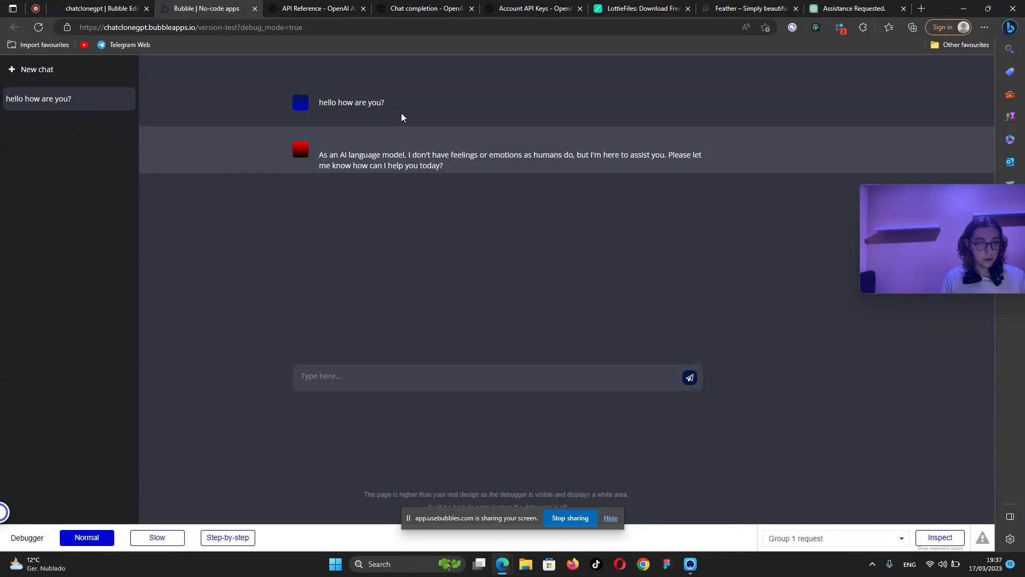
Test the sidebar by creating a new chat and switching between the "hello how are you?" chat and the new one.
{"action": "left_click", "coordinate": [55, 72]}
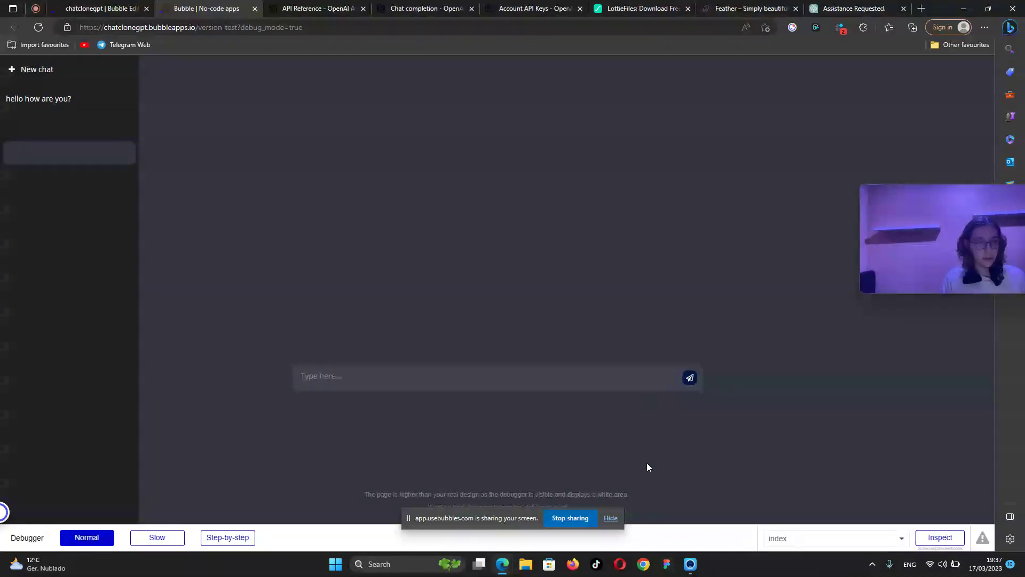
{"action": "left_click", "coordinate": [93, 106]}
{"action": "left_click", "coordinate": [82, 150]}
Write "What is the country with biggest population?" in the message input of the new chat.
{"action": "left_click", "coordinate": [473, 379]}
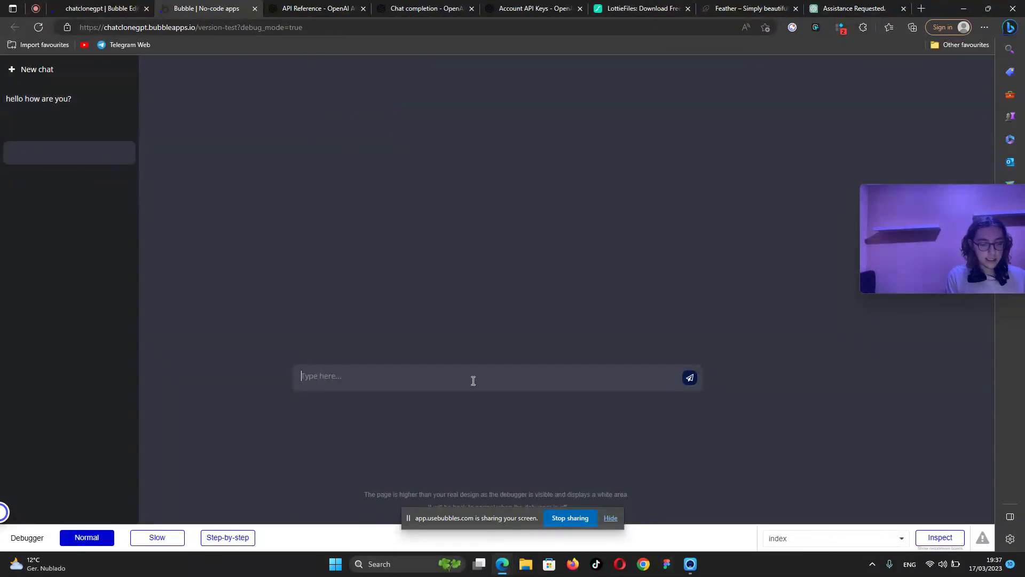
{"action": "type", "text": "What is"}
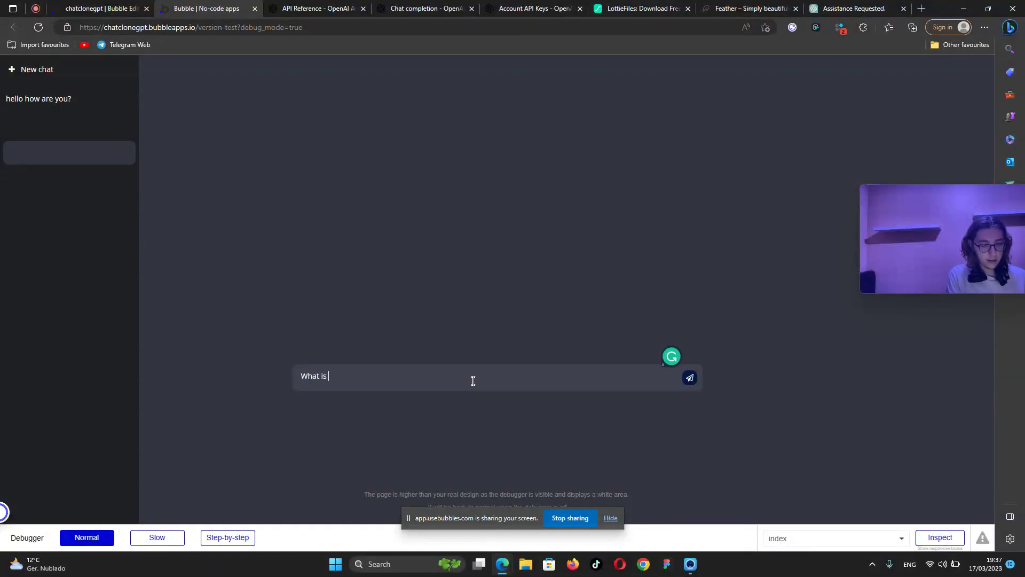
{"action": "type", "text": " the bigge"}
{"action": "type", "text": "st"}
{"action": "type", "text": "ry "}
{"action": "type", "text": "with biggest popul"}
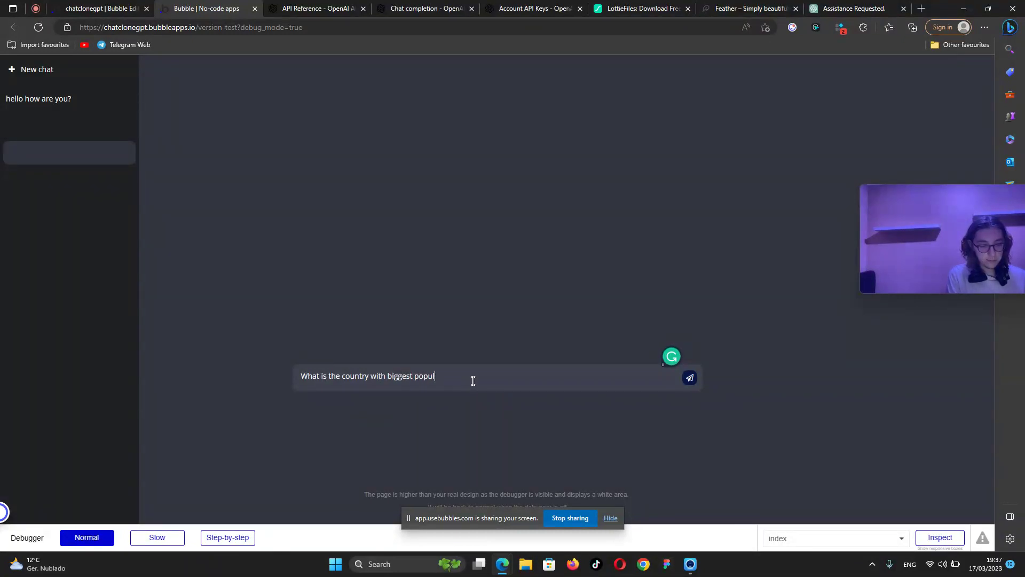
{"action": "type", "text": "ation?"}
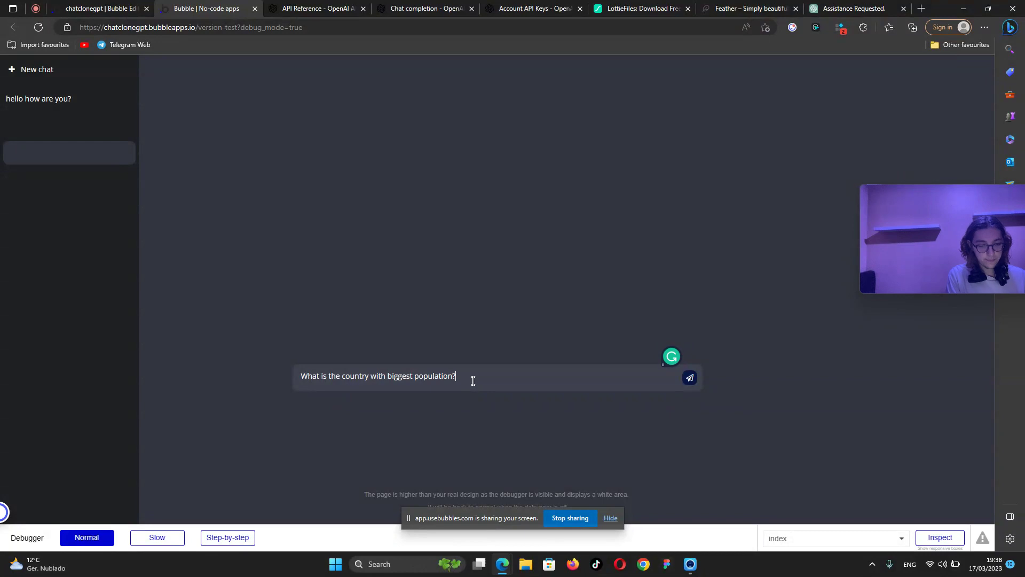
Send the population question and the follow-up "Could please tell me the biggest city there?" in the same chat, then check the reply.
{"action": "left_click", "coordinate": [689, 381]}
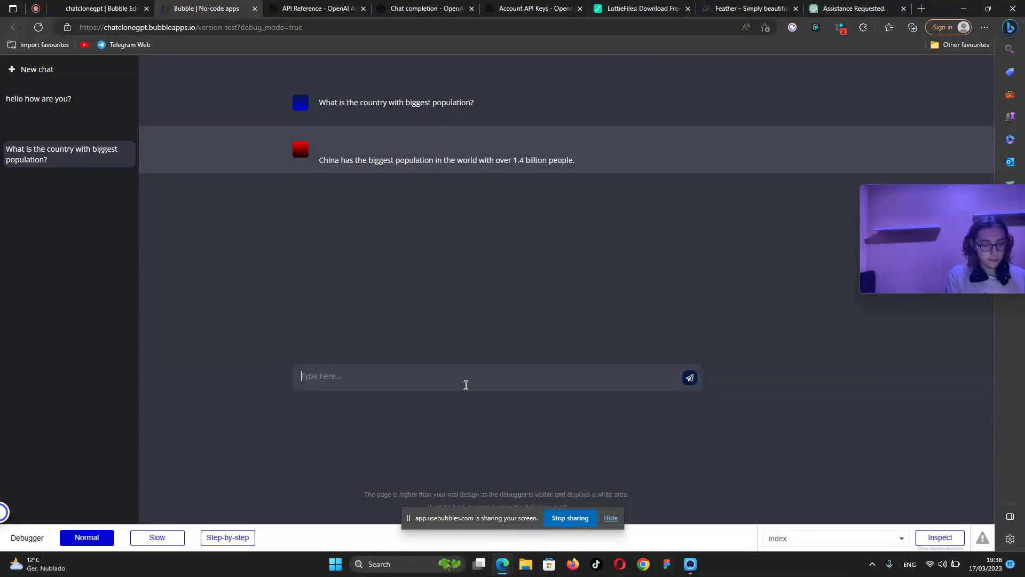
{"action": "type", "text": "Could "}
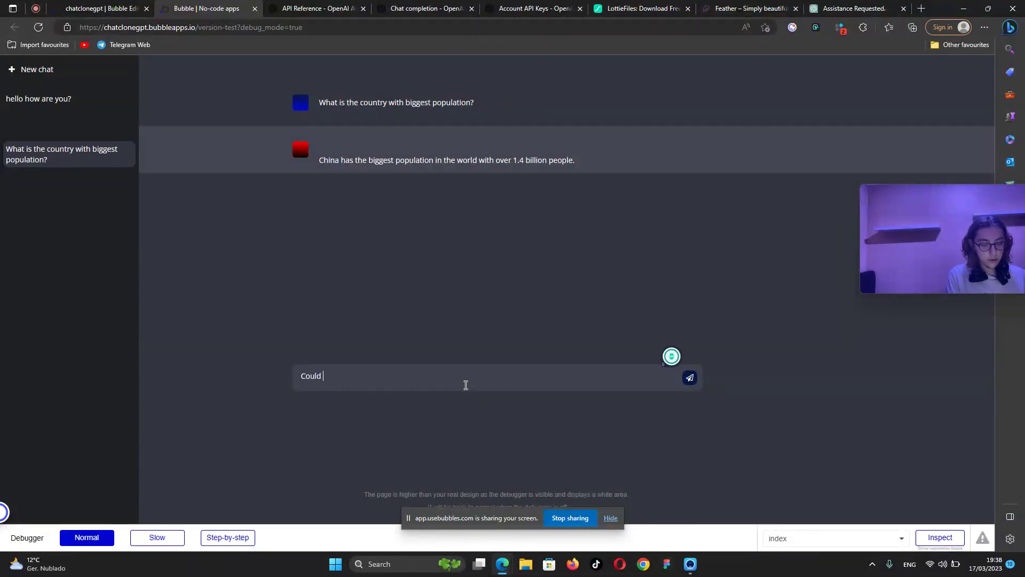
{"action": "type", "text": "please tell me the biggest city there?"}
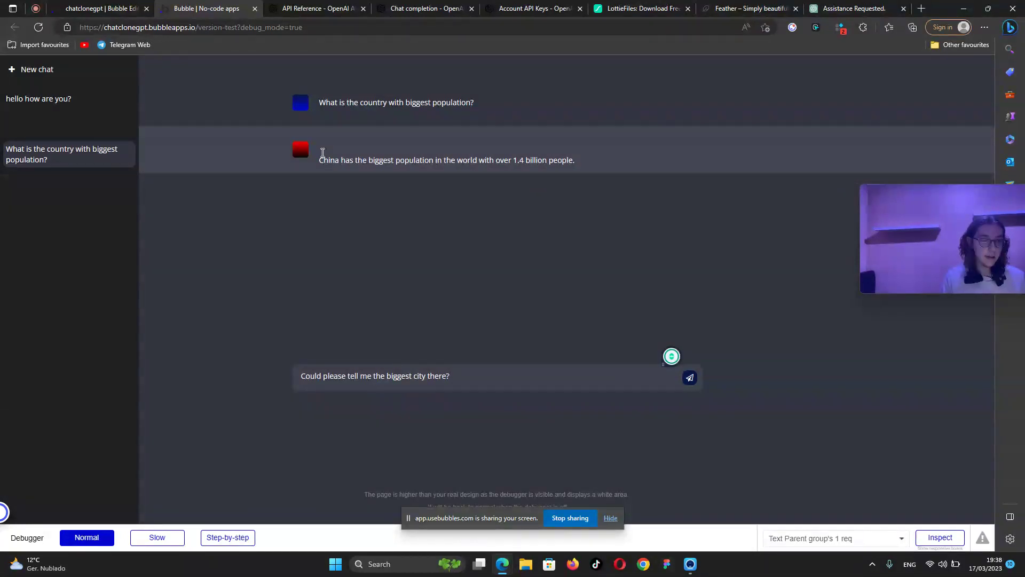
{"action": "double_click", "coordinate": [319, 162]}
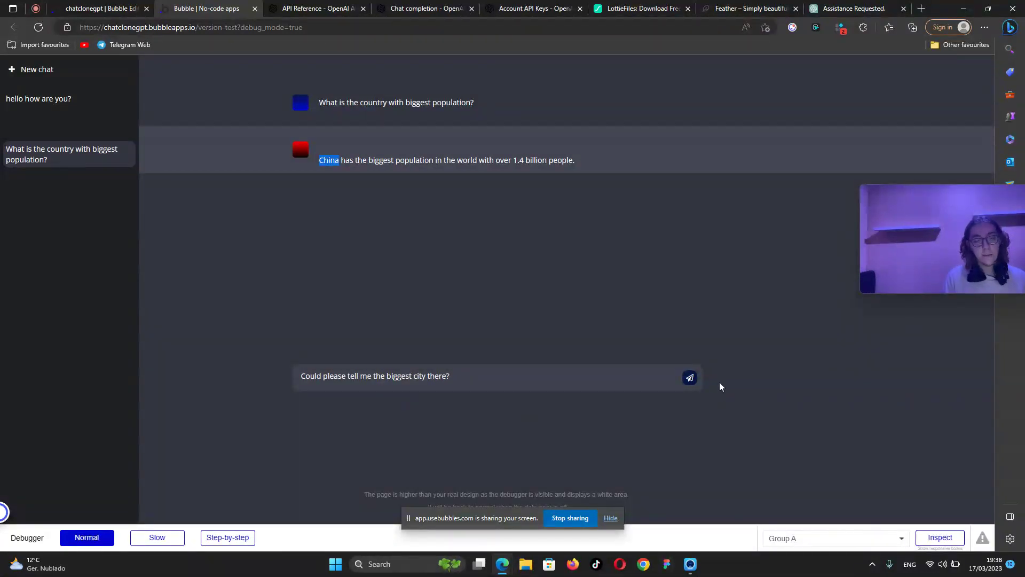
{"action": "left_click", "coordinate": [690, 378]}
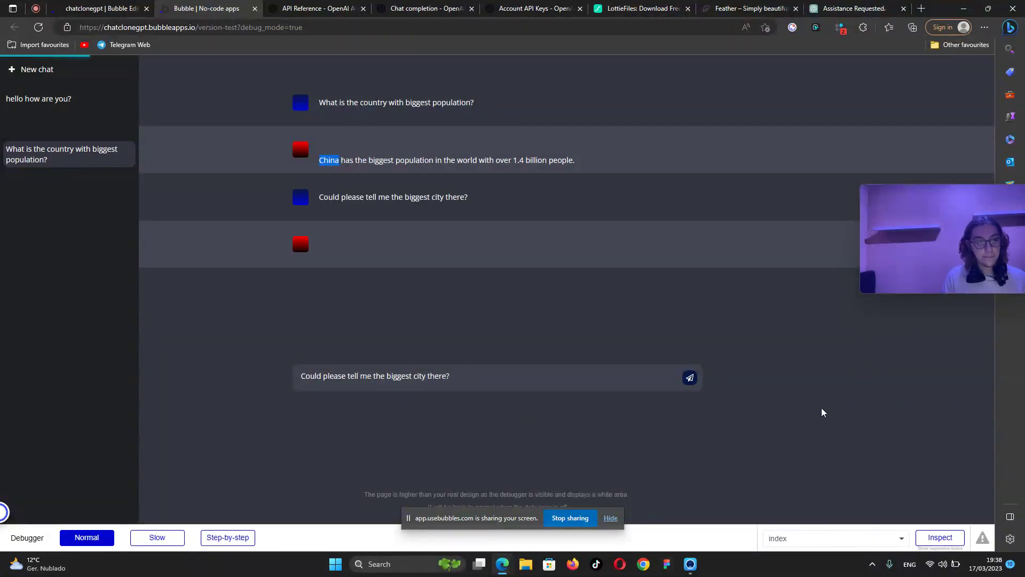
{"action": "left_click_drag", "start_coordinate": [343, 244], "coordinate": [451, 259]}
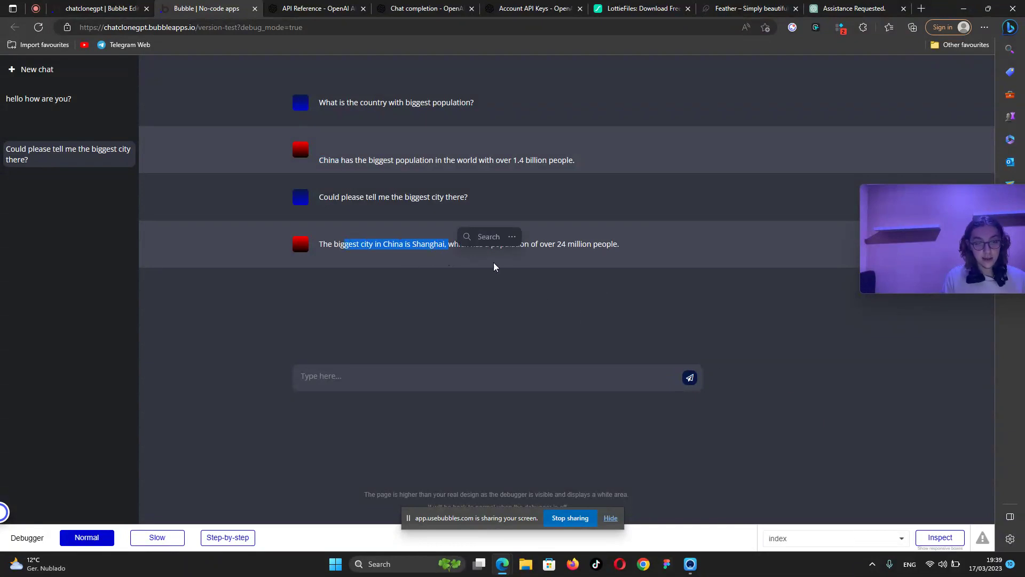
{"action": "left_click", "coordinate": [713, 310]}
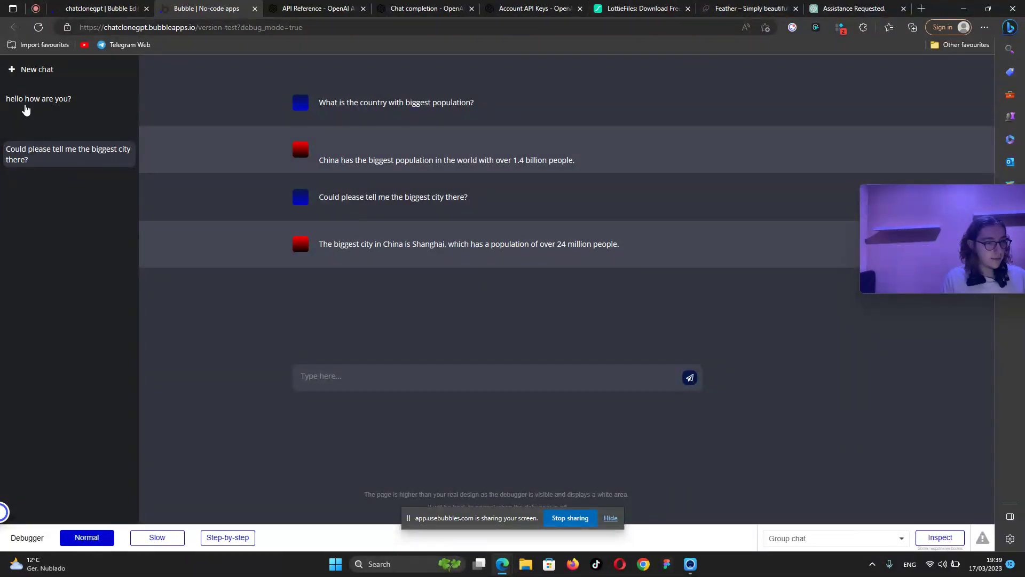
Test the sidebar by switching back and forth between the "hello how are you?" chat and the biggest city chat.
{"action": "left_click", "coordinate": [25, 107]}
{"action": "left_click", "coordinate": [43, 154]}
{"action": "left_click", "coordinate": [49, 111]}
{"action": "left_click", "coordinate": [58, 152]}
{"action": "left_click", "coordinate": [60, 154]}
In the Bubble editor's design view, set the minimum row height of RepeatingGroup chat to 0 px.
{"action": "left_click", "coordinate": [101, 8]}
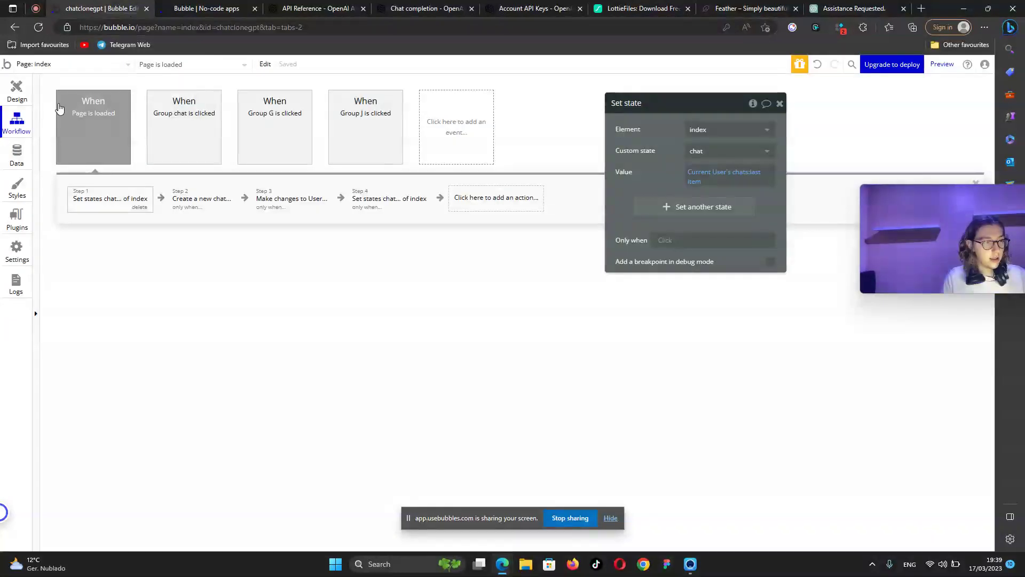
{"action": "left_click", "coordinate": [24, 95]}
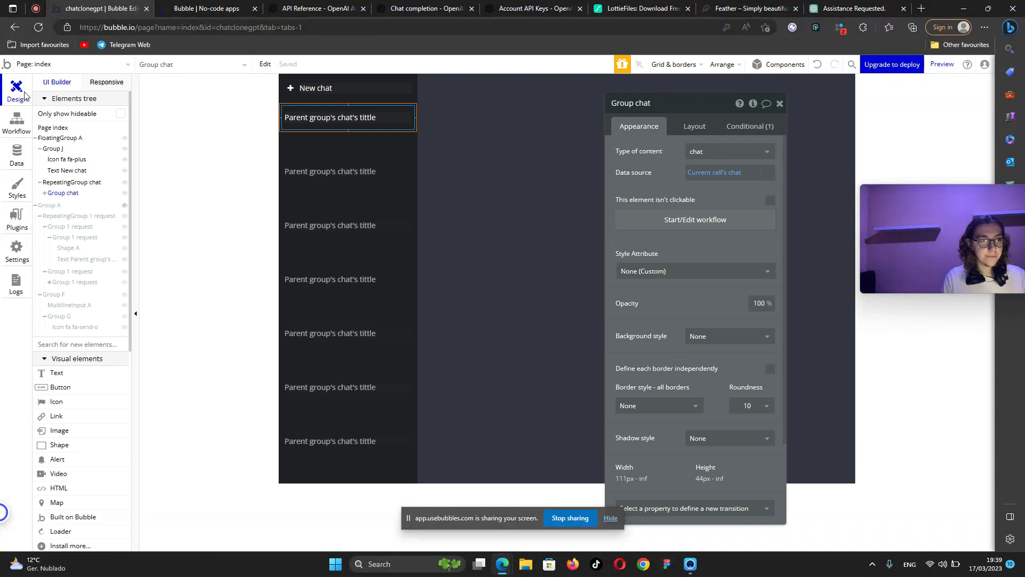
{"action": "left_click", "coordinate": [347, 171]}
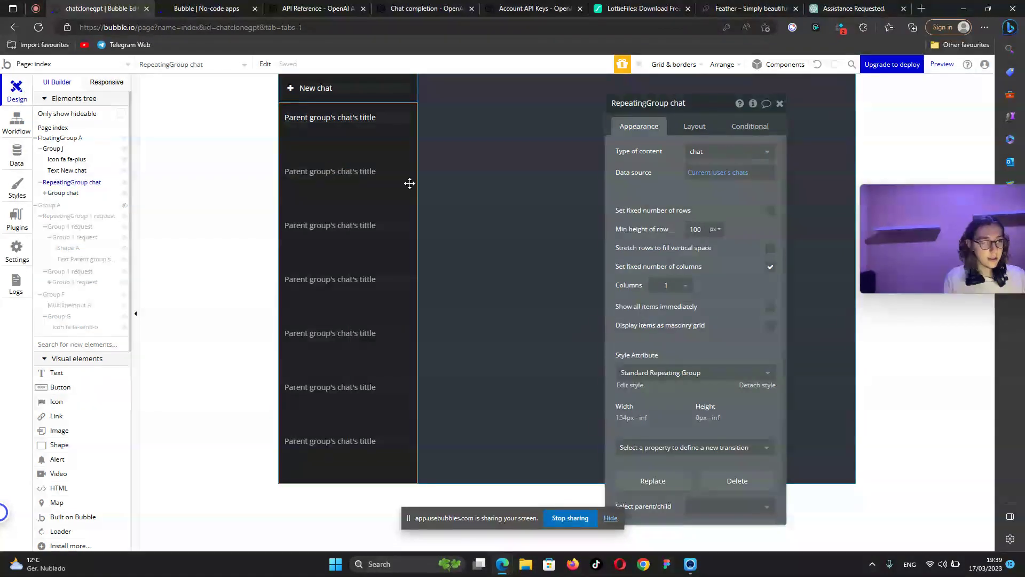
{"action": "left_click", "coordinate": [702, 229]}
{"action": "left_click_drag", "start_coordinate": [702, 229], "coordinate": [680, 230]}
{"action": "type", "text": "0"}
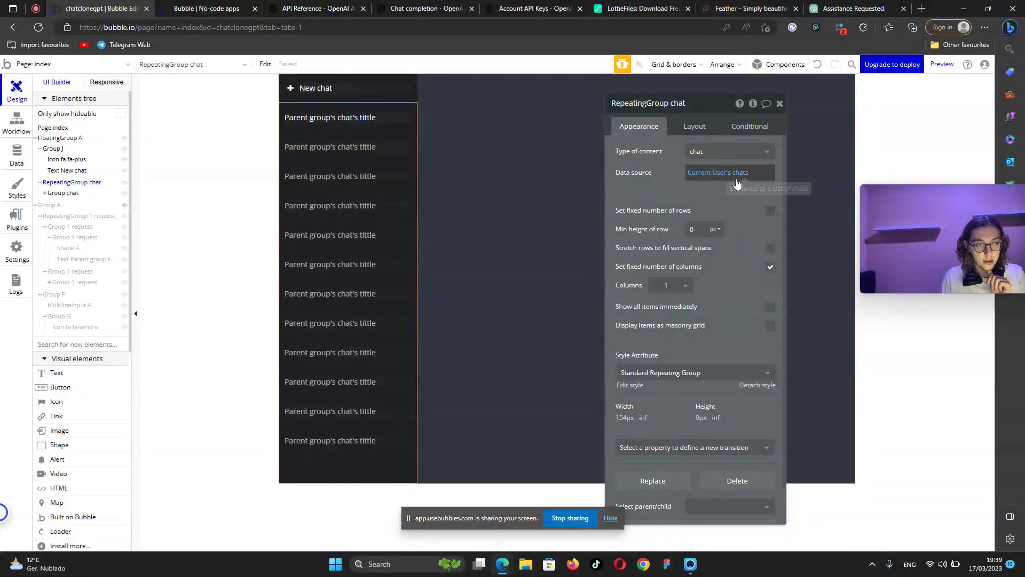
{"action": "key", "text": "Escape"}
Sort RepeatingGroup chat's data source, Current User's chats, by Creation Date.
{"action": "double_click", "coordinate": [68, 183]}
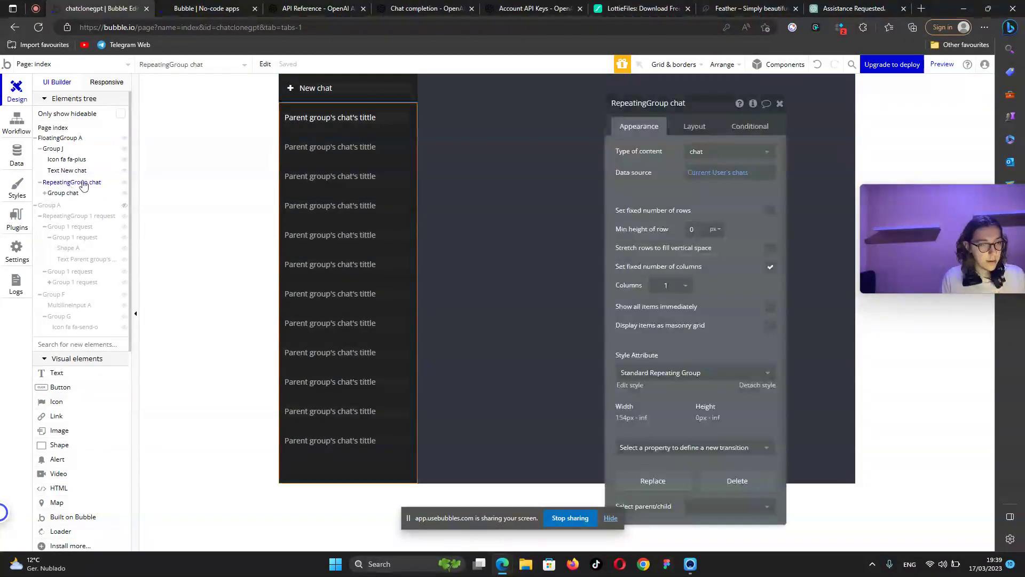
{"action": "left_click", "coordinate": [745, 175]}
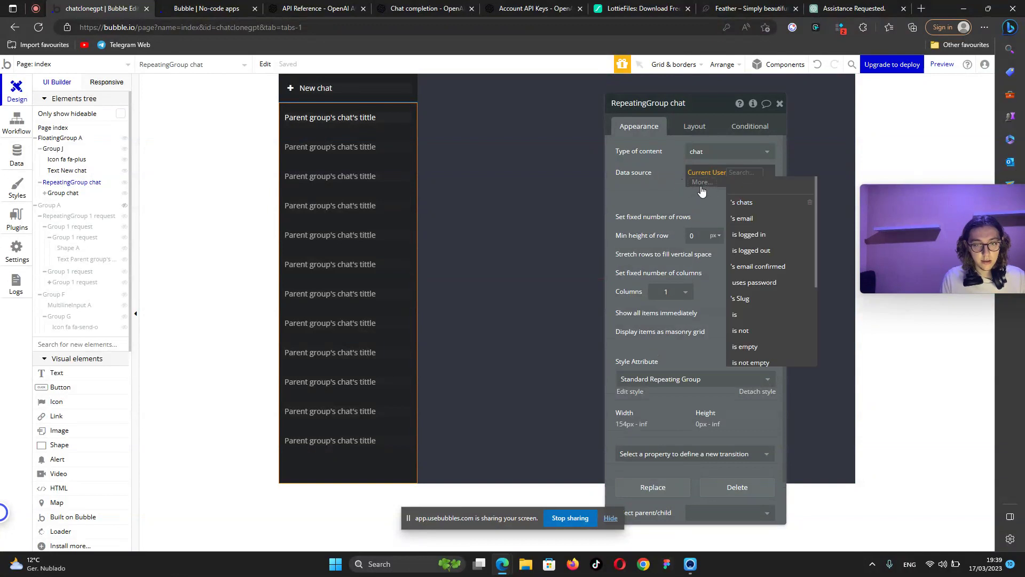
{"action": "key", "text": "Return"}
{"action": "type", "text": "orde"}
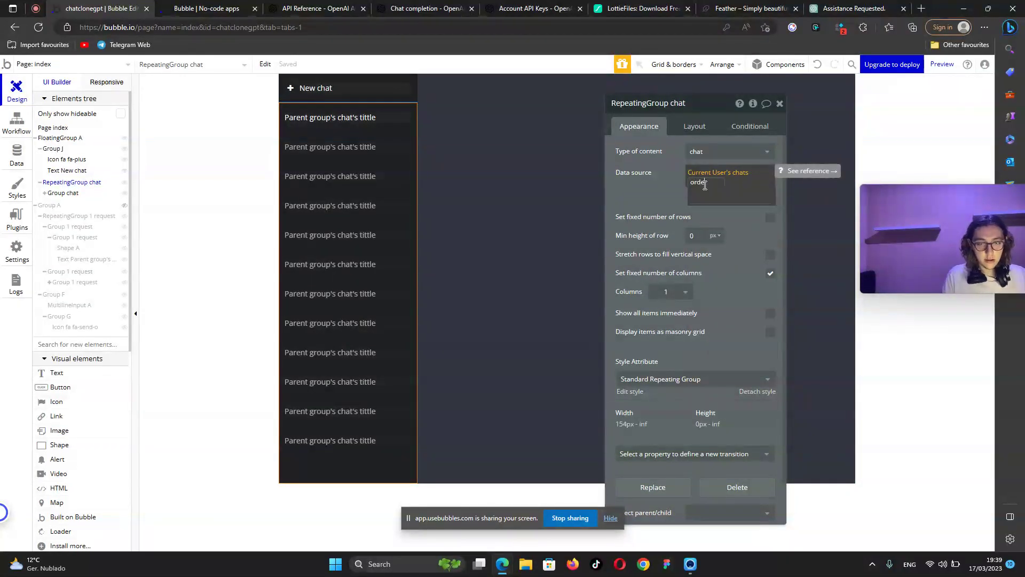
{"action": "key", "text": "BackSpace"}
{"action": "key", "text": "BackSpace"}
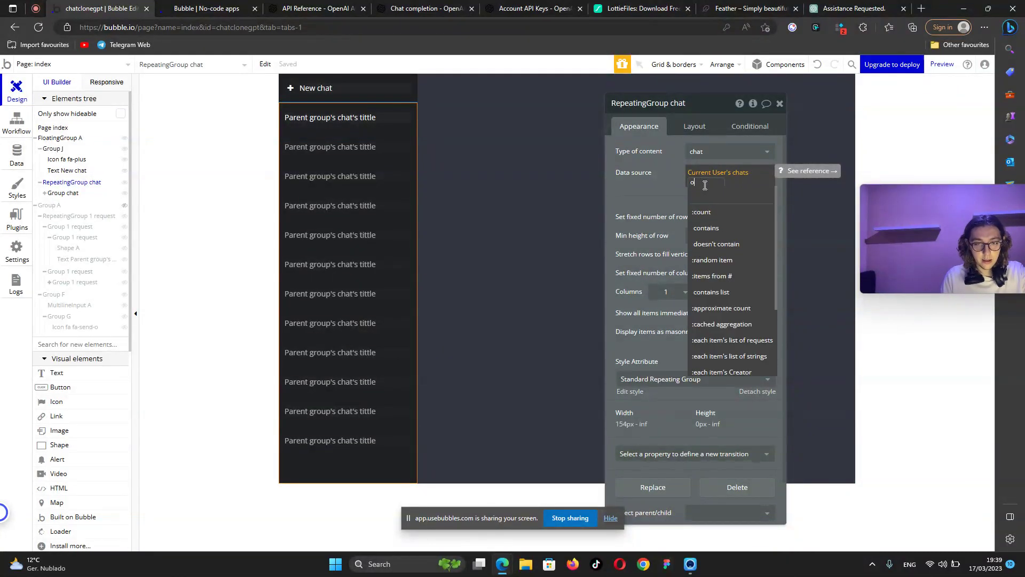
{"action": "key", "text": "BackSpace"}
{"action": "scroll", "coordinate": [727, 229], "scroll_direction": "down", "scroll_amount": 5}
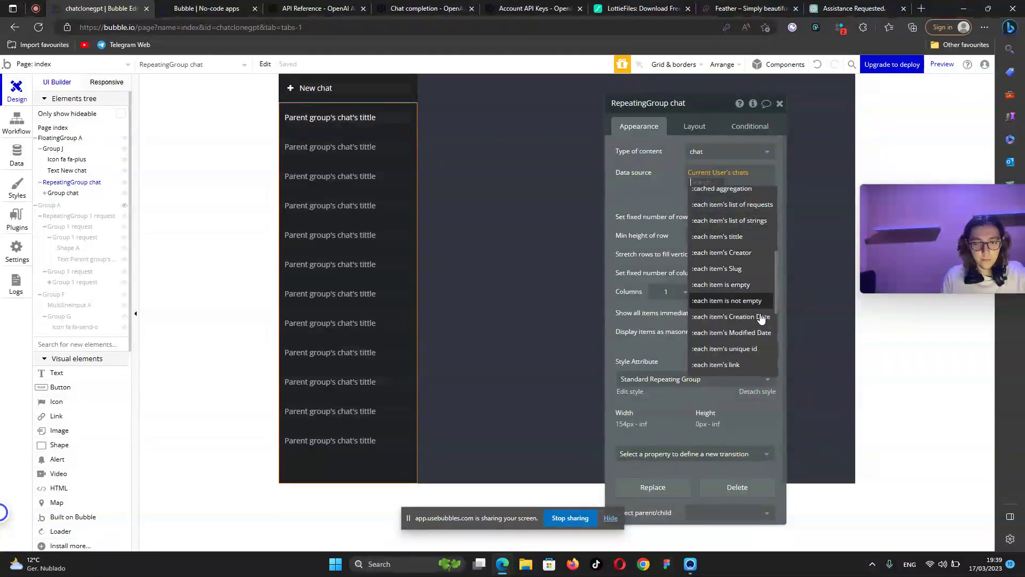
{"action": "scroll", "coordinate": [760, 335], "scroll_direction": "up", "scroll_amount": 5}
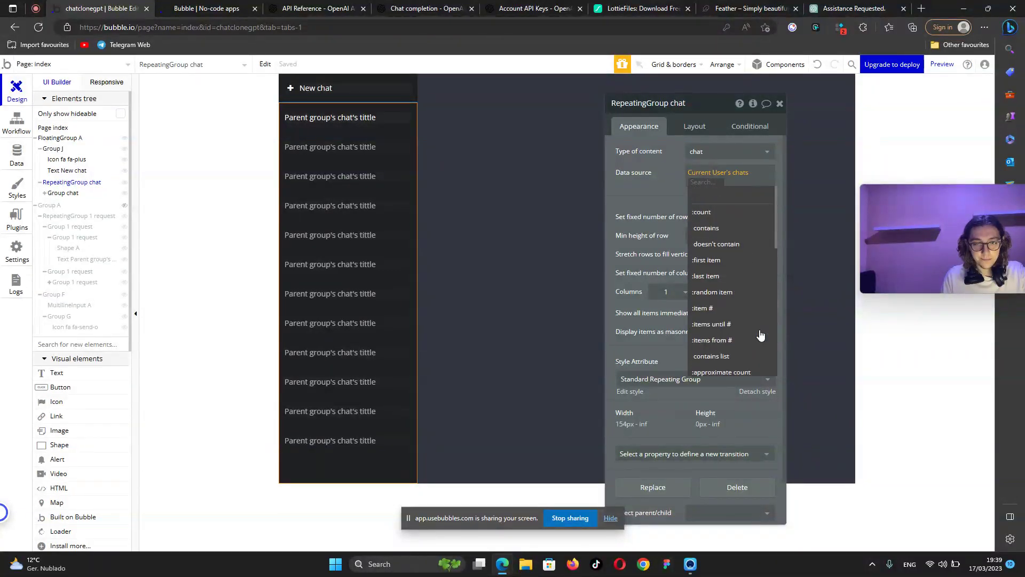
{"action": "left_click", "coordinate": [702, 183]}
{"action": "left_click", "coordinate": [700, 182]}
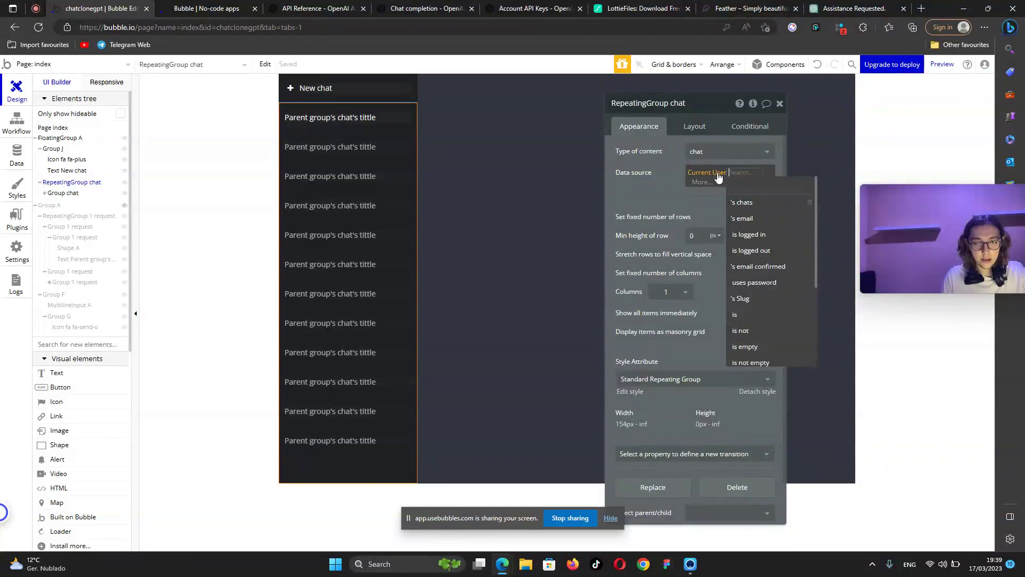
{"action": "type", "text": "or"}
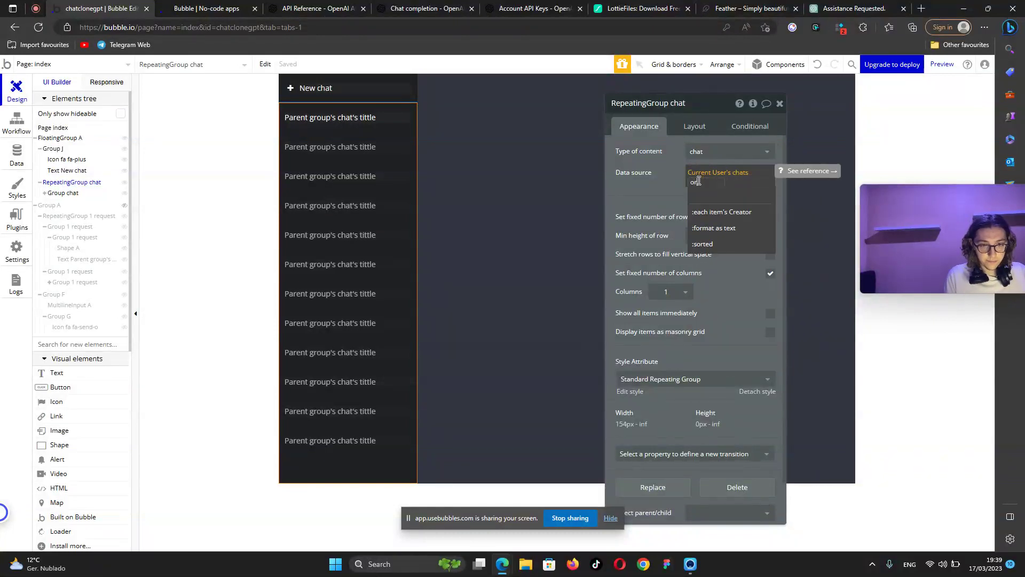
{"action": "left_click", "coordinate": [747, 245]}
{"action": "left_click", "coordinate": [567, 132]}
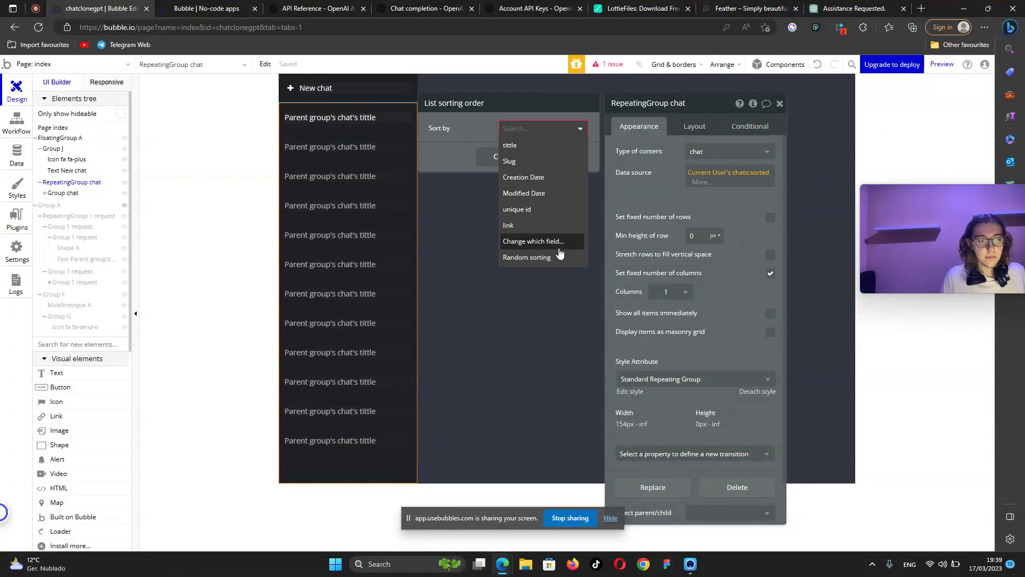
{"action": "left_click", "coordinate": [558, 180]}
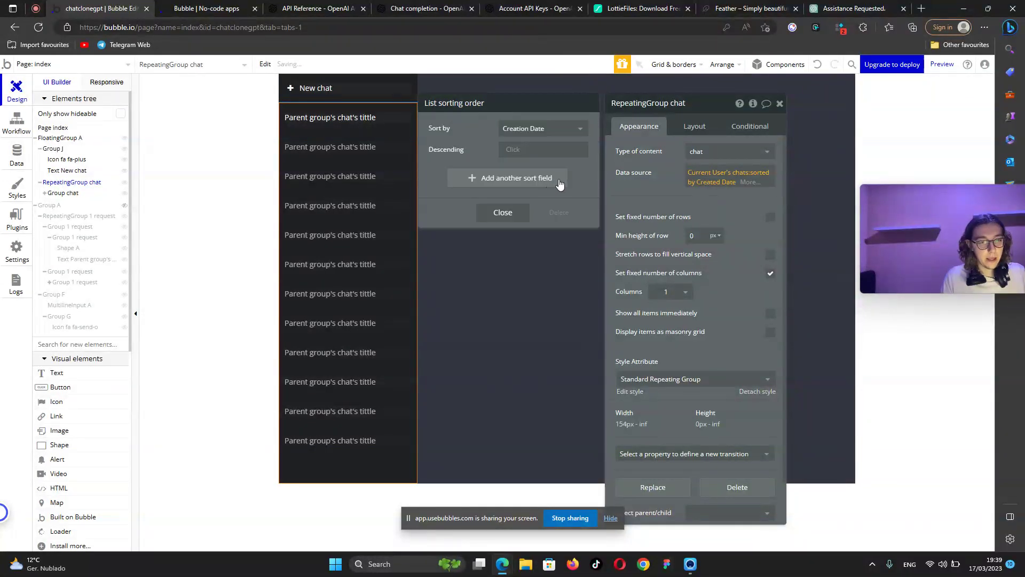
Set the sort's Descending option to "no" and check the sidebar order in the app preview.
{"action": "left_click", "coordinate": [518, 152]}
{"action": "left_click", "coordinate": [569, 193]}
{"action": "left_click", "coordinate": [706, 206]}
{"action": "left_click", "coordinate": [207, 8]}
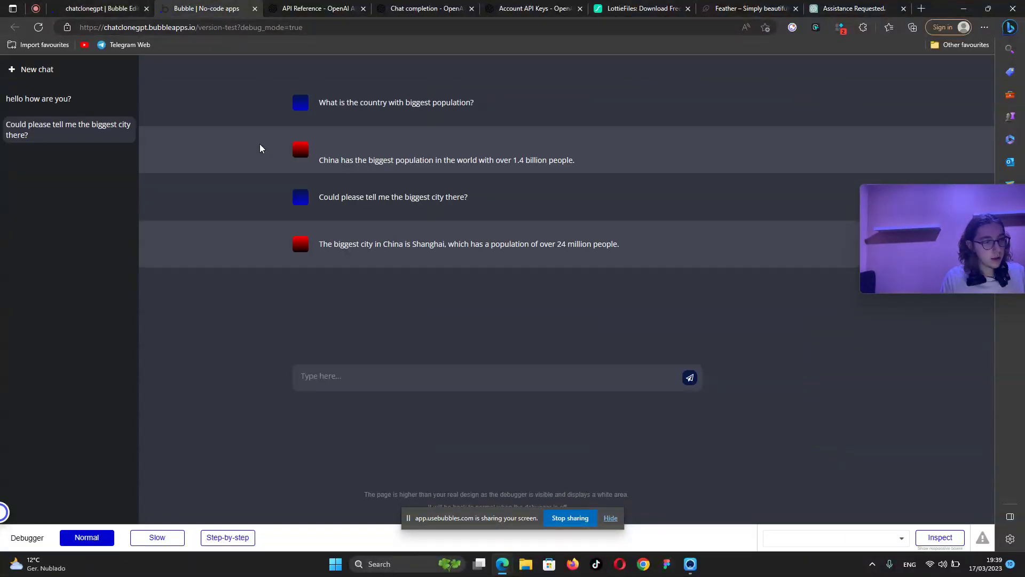
{"action": "key", "text": "ctrl+shift+Tab"}
Set the Descending option of the Creation Date sort to "yes" and refresh the app preview.
{"action": "left_click", "coordinate": [708, 182]}
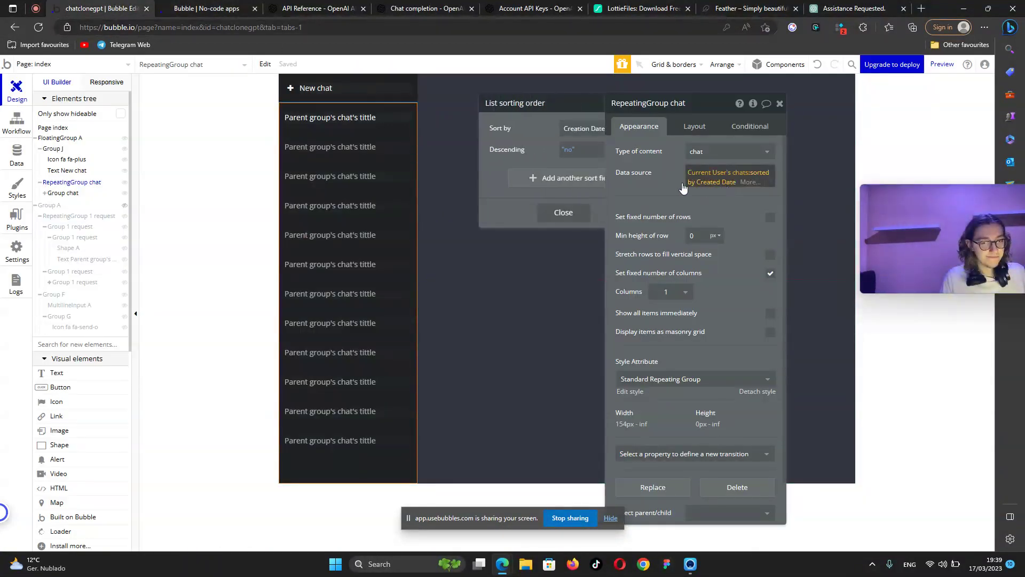
{"action": "left_click", "coordinate": [508, 150]}
{"action": "left_click", "coordinate": [528, 183]}
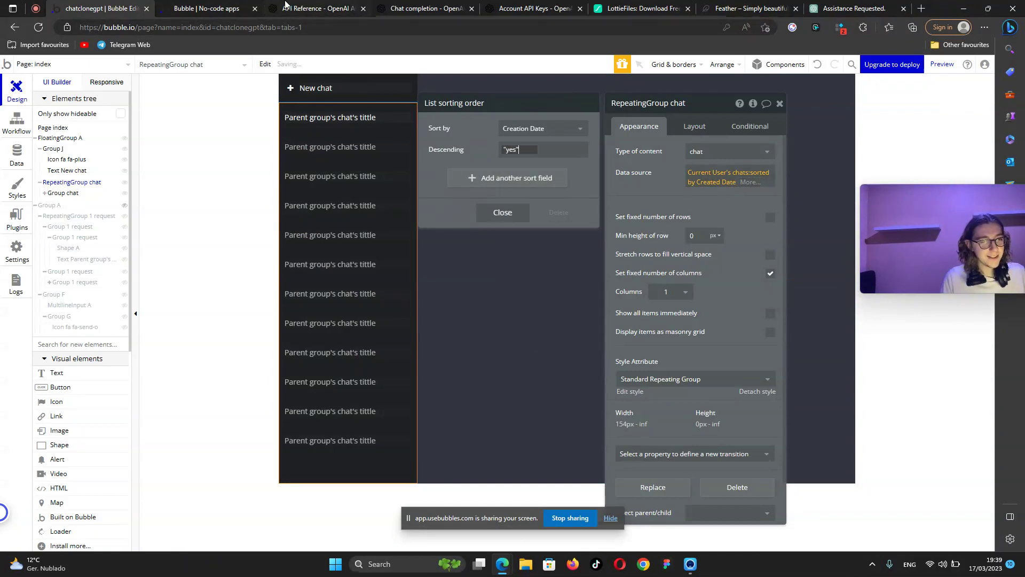
{"action": "left_click", "coordinate": [213, 8]}
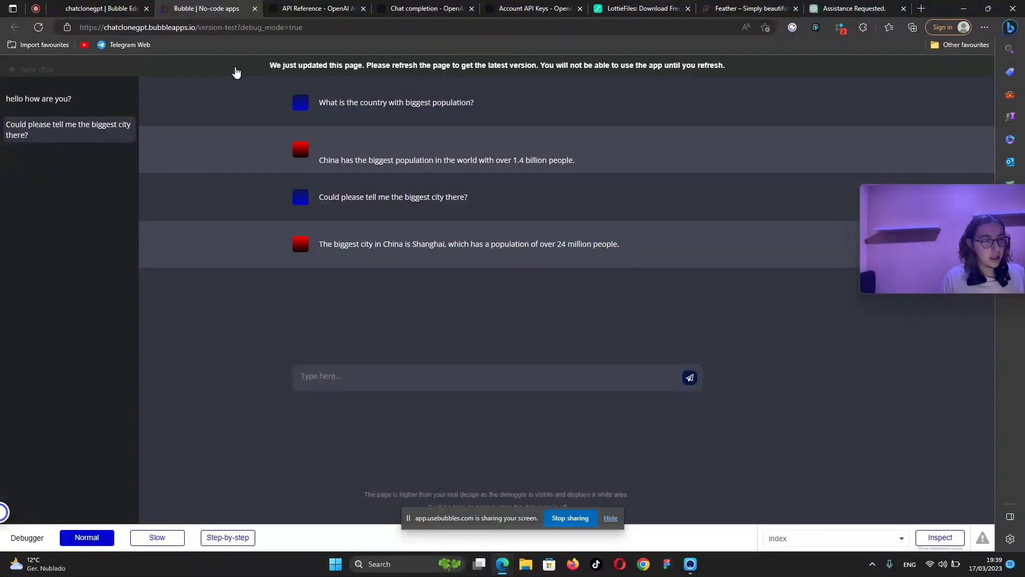
{"action": "key", "text": "F5"}
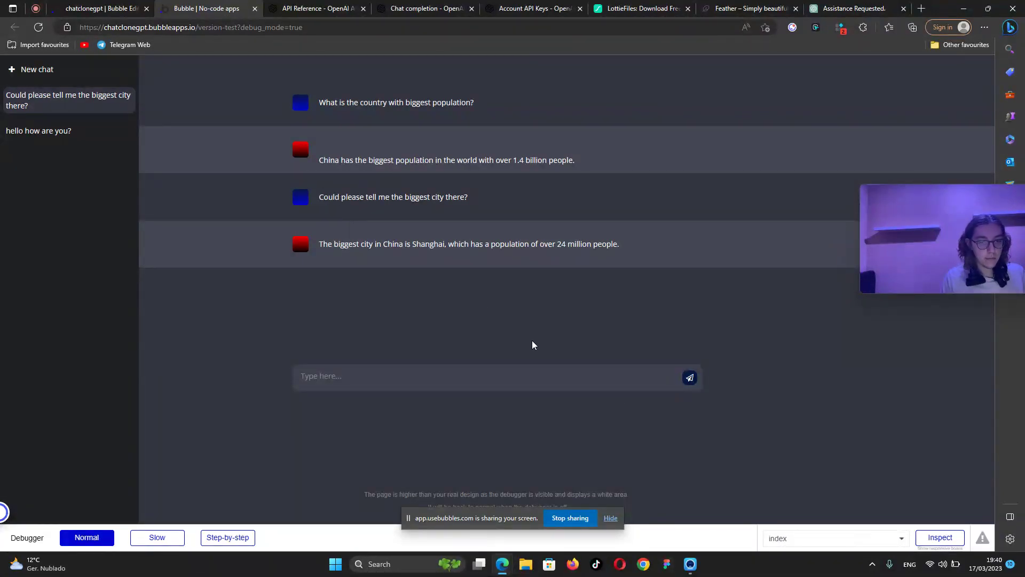
Examine the chat replies in the app preview and compare them with the original ChatGPT page and the OpenAI API reference.
{"action": "left_click_drag", "start_coordinate": [318, 160], "coordinate": [587, 200]}
{"action": "left_click", "coordinate": [584, 261]}
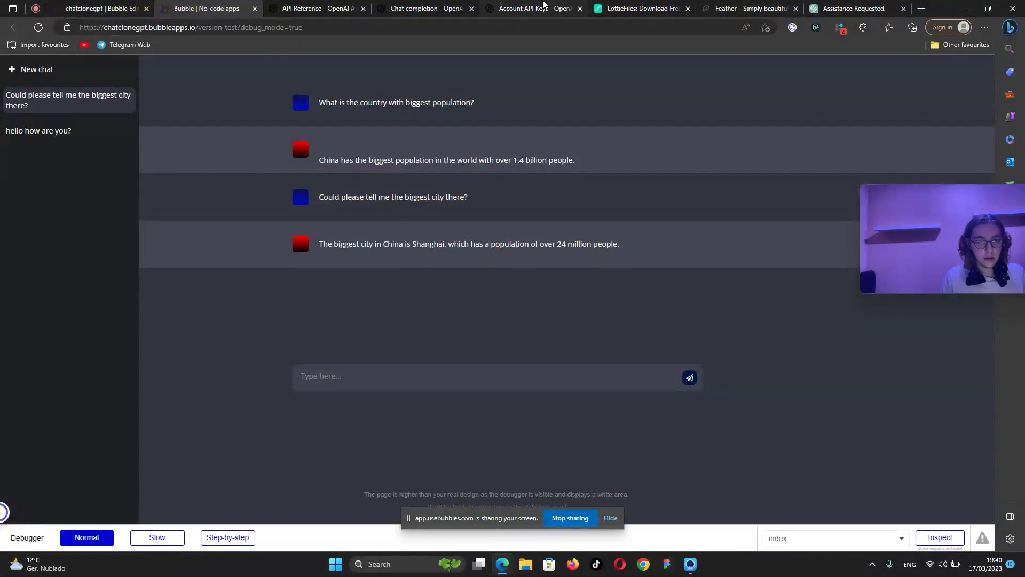
{"action": "left_click", "coordinate": [815, 8]}
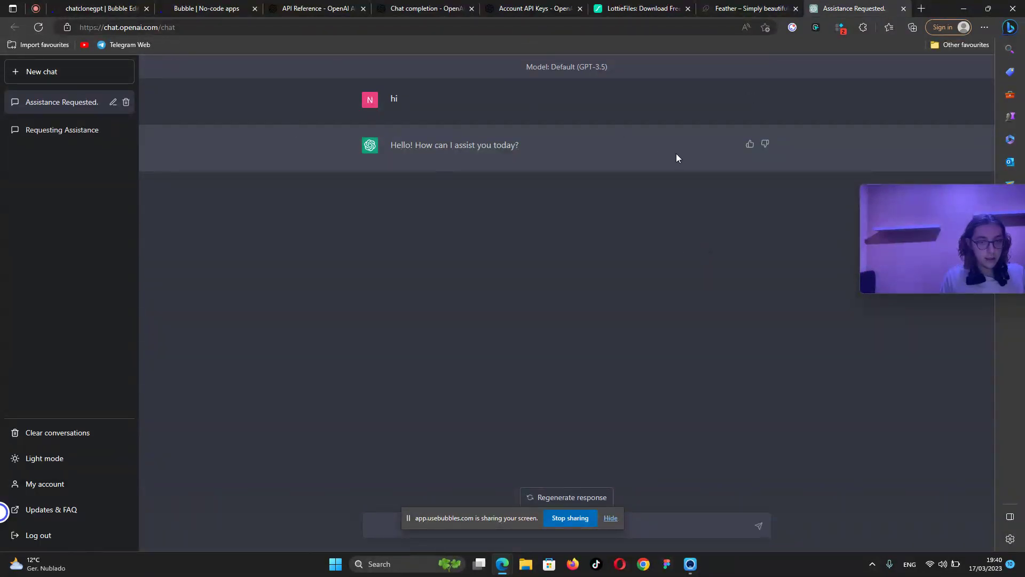
{"action": "left_click", "coordinate": [239, 4]}
{"action": "left_click", "coordinate": [107, 7]}
{"action": "left_click", "coordinate": [208, 8]}
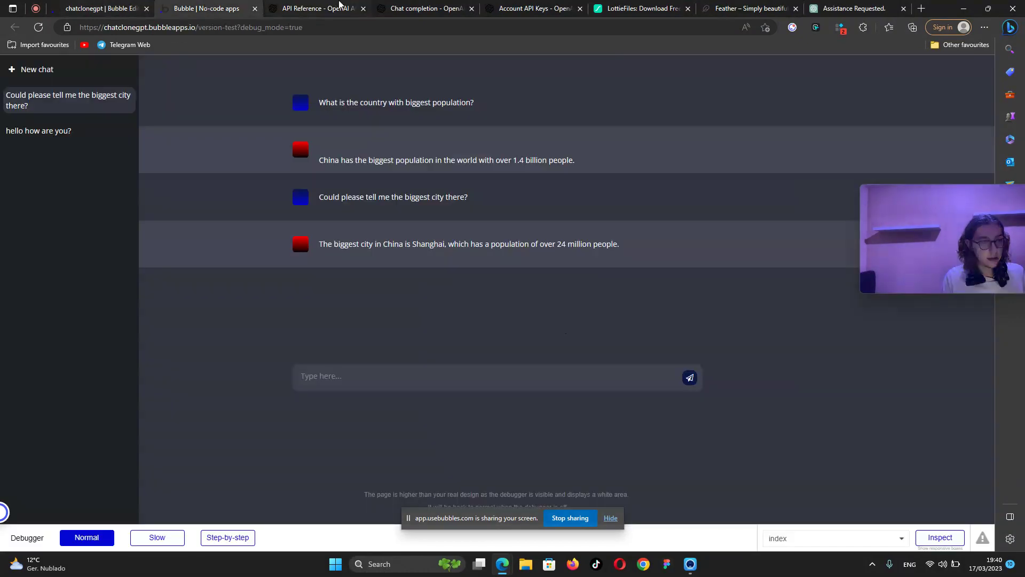
{"action": "left_click", "coordinate": [339, 5]}
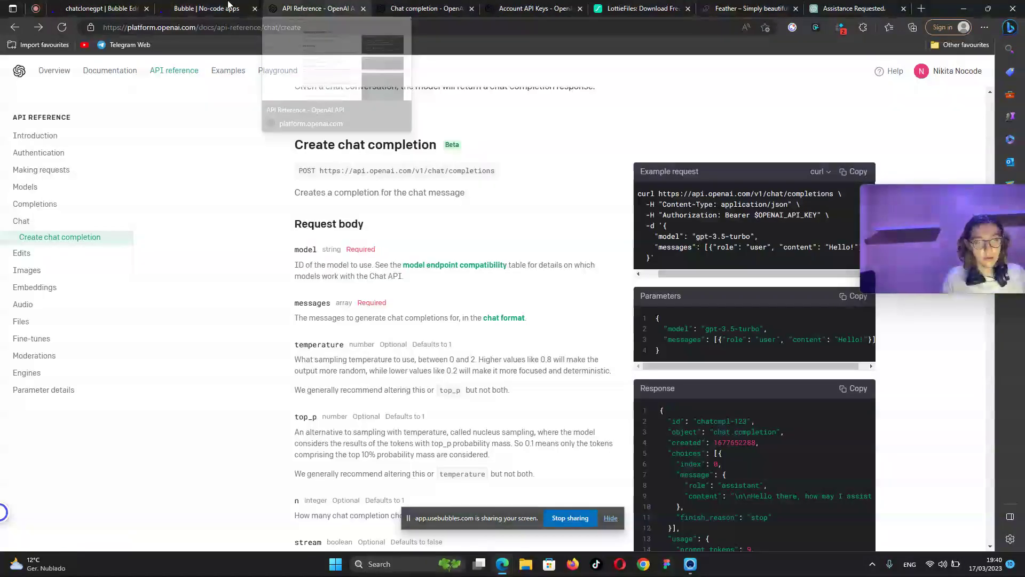
{"action": "left_click", "coordinate": [227, 8]}
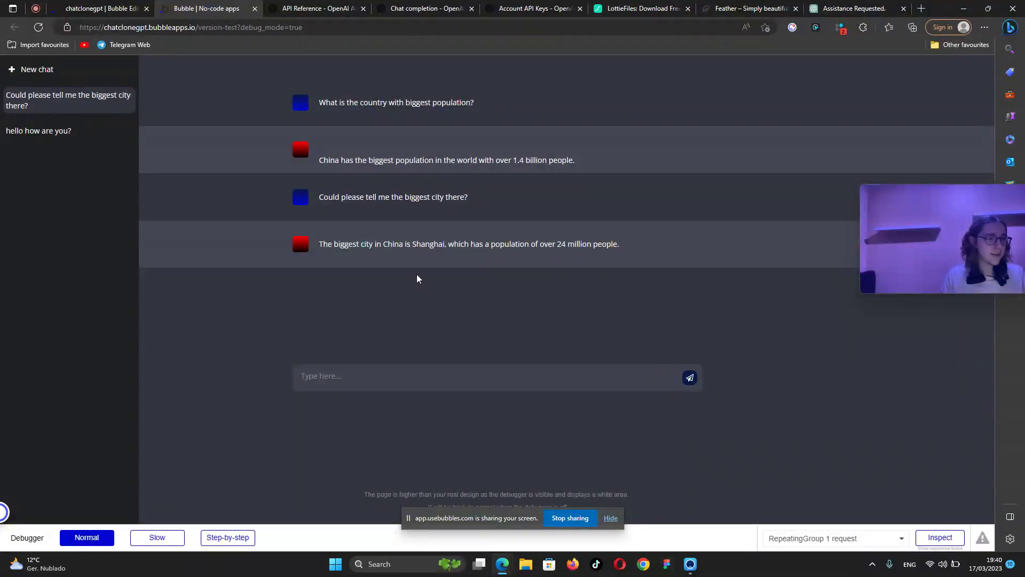
{"action": "left_click_drag", "start_coordinate": [319, 245], "coordinate": [441, 378]}
{"action": "left_click", "coordinate": [378, 370]}
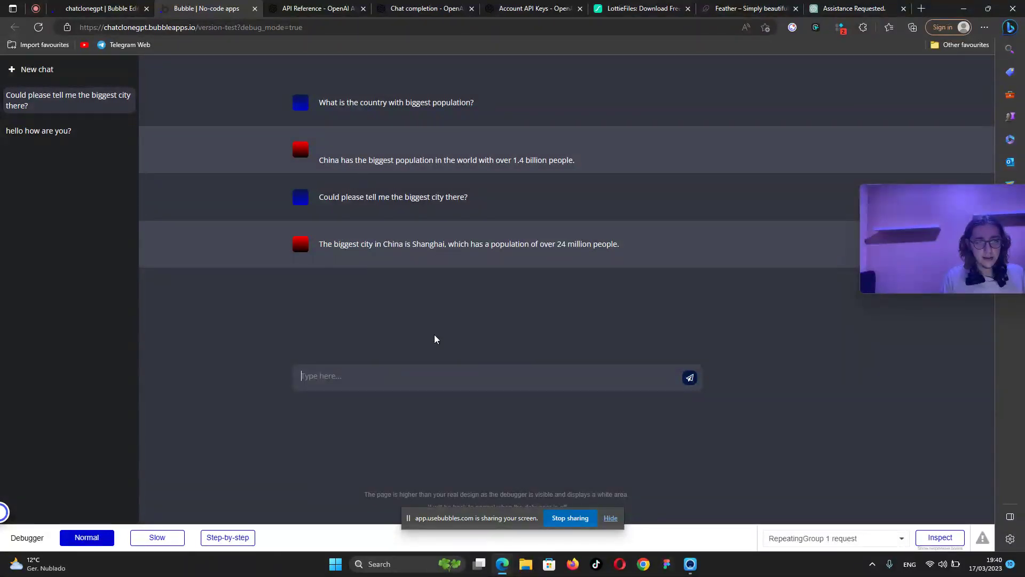
{"action": "left_click_drag", "start_coordinate": [319, 244], "coordinate": [668, 266]}
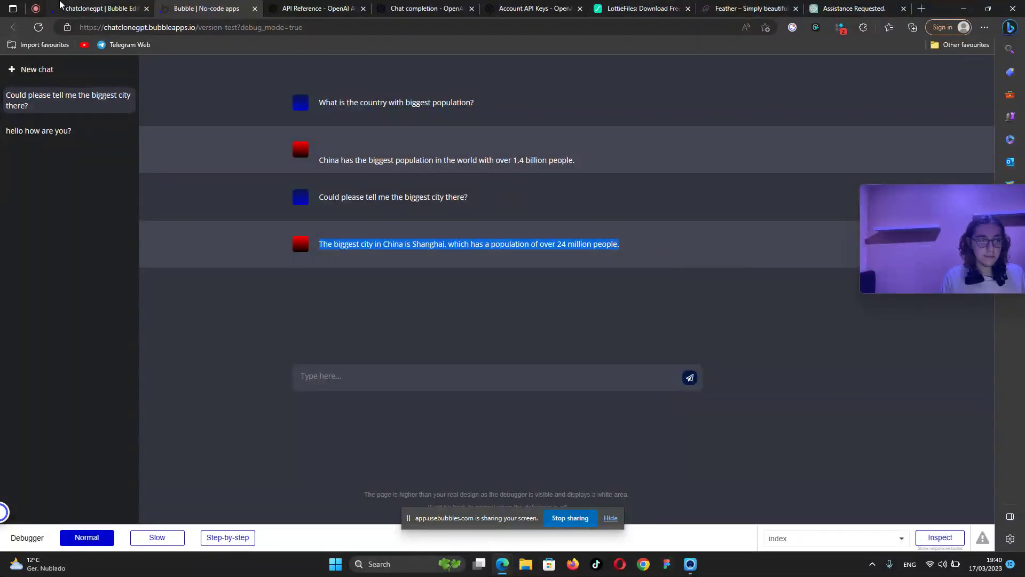
Switch to the Bubble editor and place a Loader element about 51 by 6 px in the sidebar, just below New chat.
{"action": "left_click", "coordinate": [60, 5]}
{"action": "left_click", "coordinate": [543, 357]}
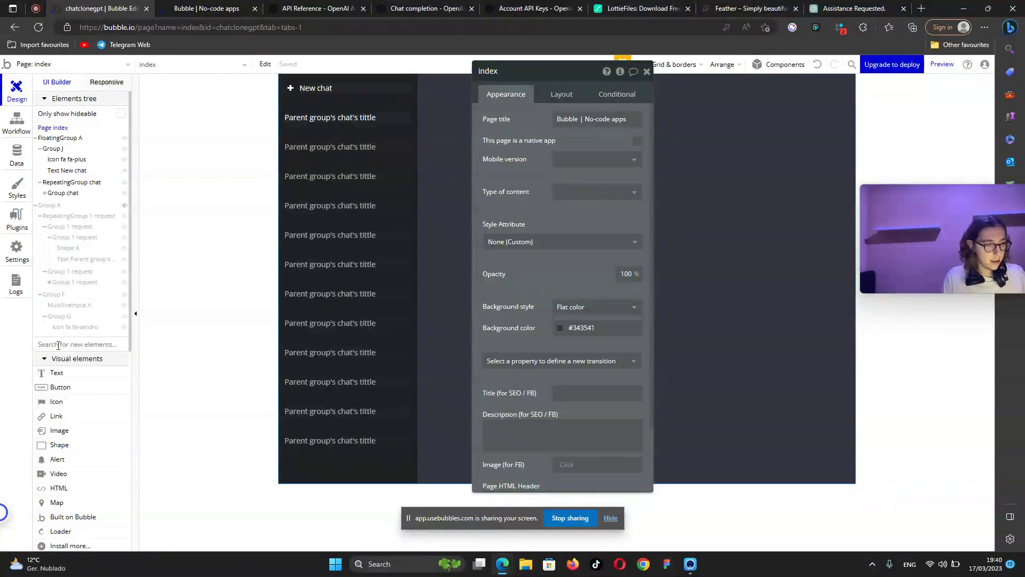
{"action": "type", "text": "loa"}
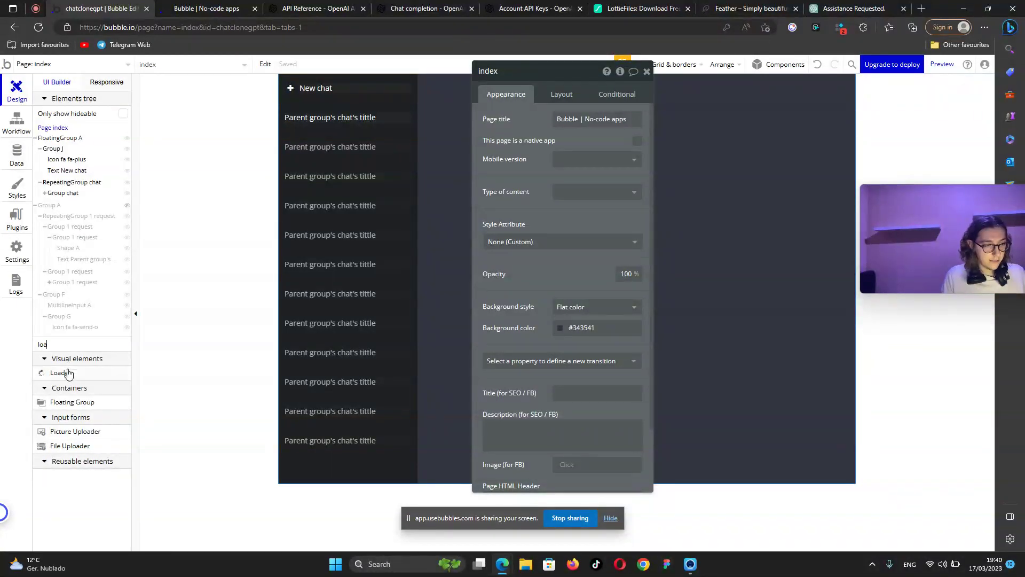
{"action": "left_click", "coordinate": [69, 372]}
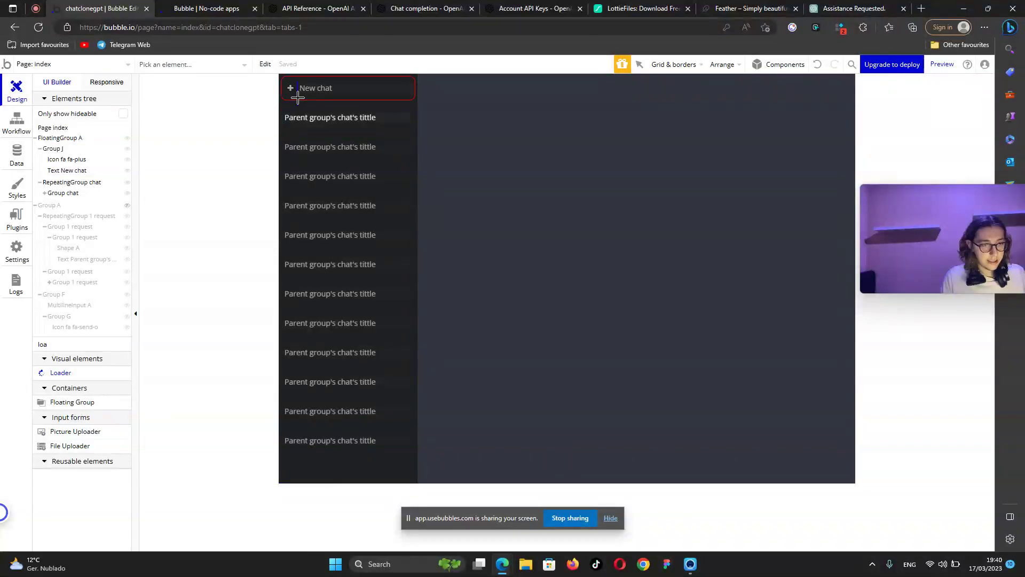
{"action": "left_click_drag", "start_coordinate": [290, 103], "coordinate": [317, 106]}
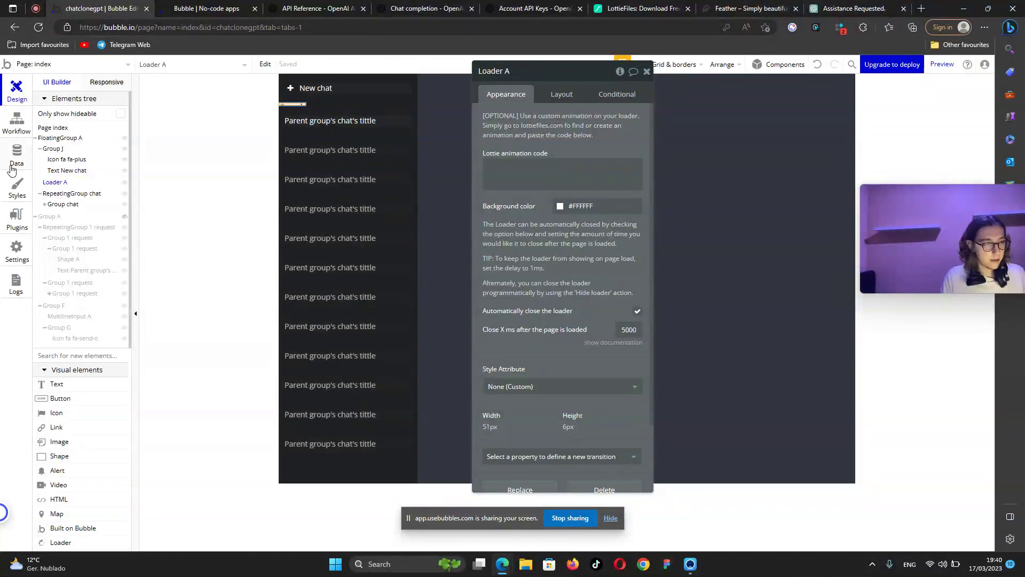
Look up the installed 1T - Page Loader plugin's details and return to the page design.
{"action": "left_click", "coordinate": [17, 216]}
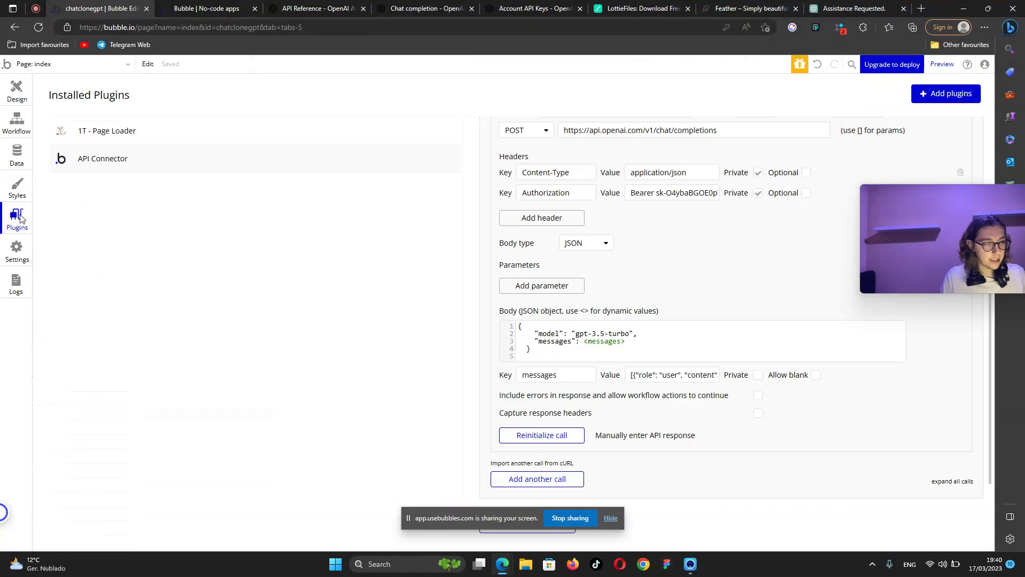
{"action": "left_click", "coordinate": [102, 129]}
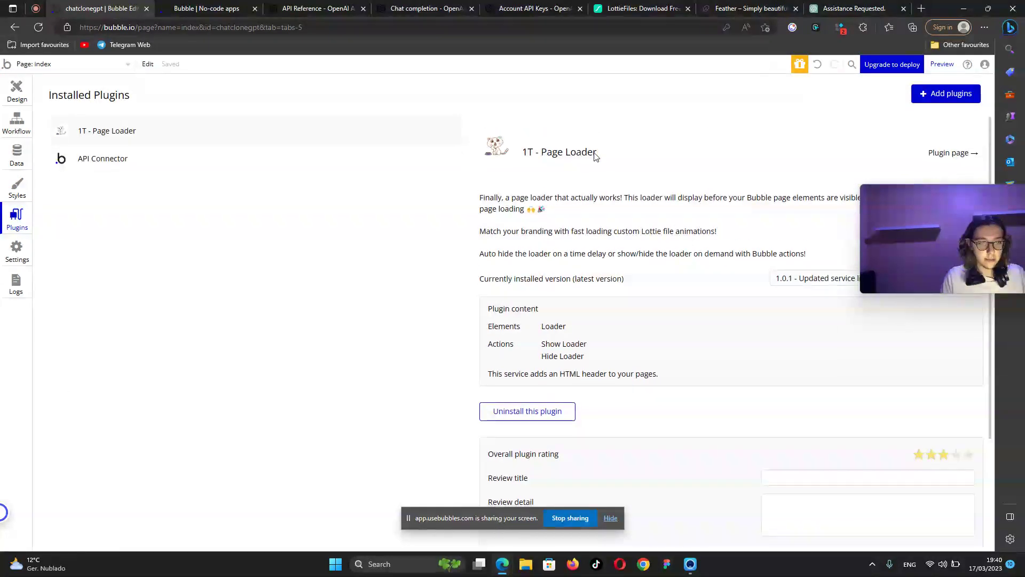
{"action": "left_click", "coordinate": [17, 92]}
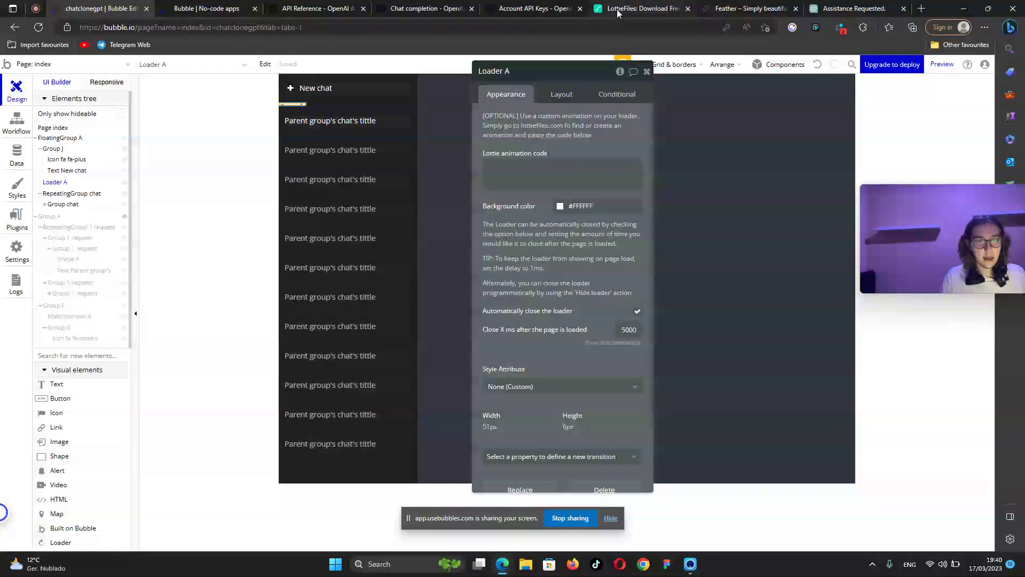
Switch to LottieFiles and open the "Loading 40 | Paperplane" animation in the Lottie Web Player code generator.
{"action": "left_click", "coordinate": [617, 8]}
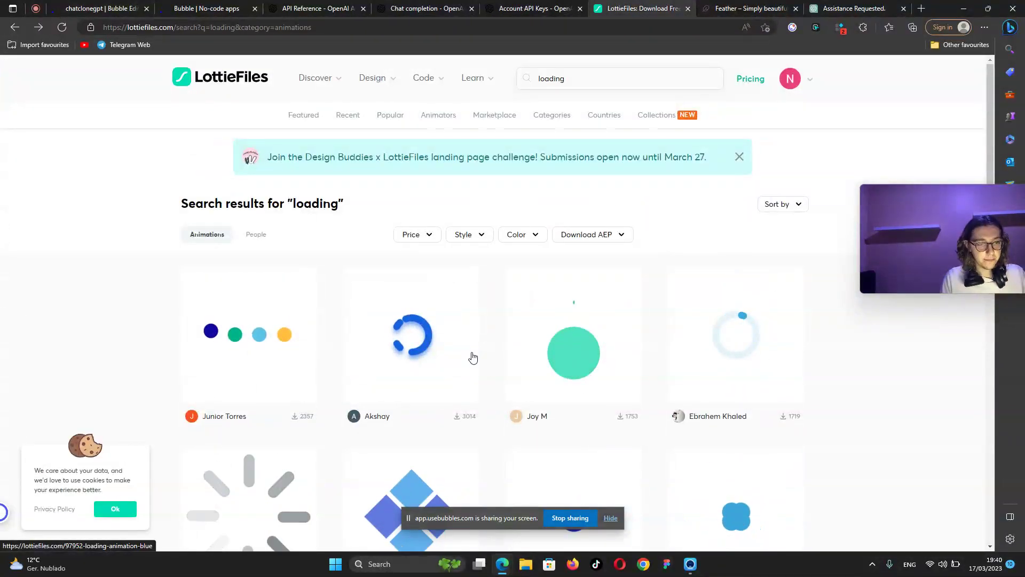
{"action": "scroll", "coordinate": [609, 361], "scroll_direction": "down", "scroll_amount": 5}
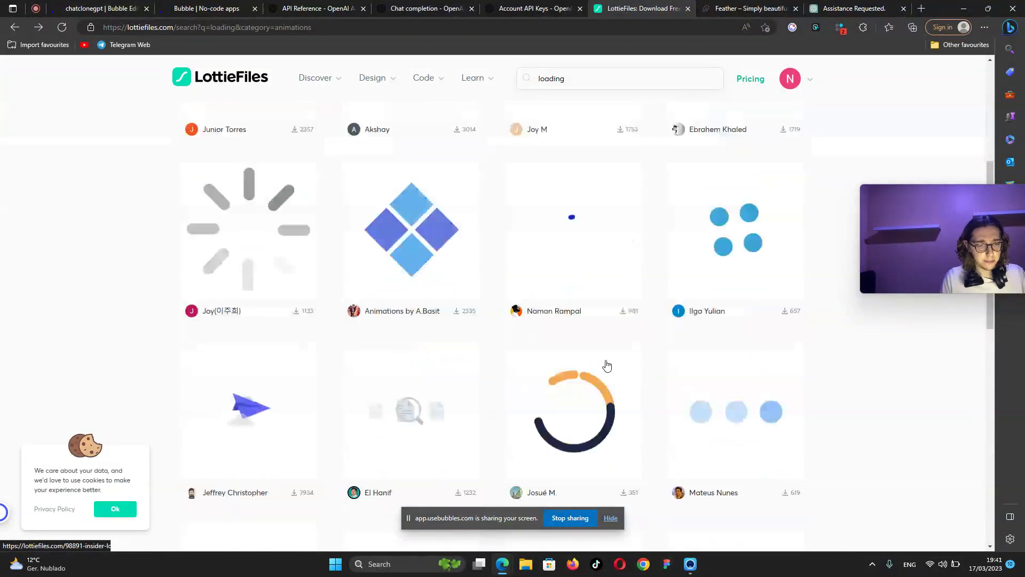
{"action": "left_click", "coordinate": [258, 401]}
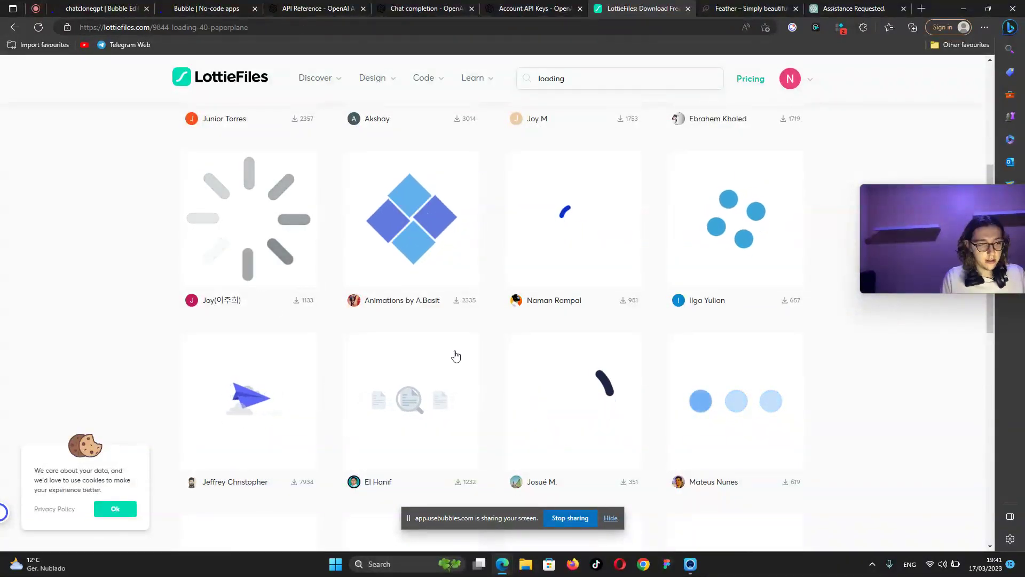
{"action": "scroll", "coordinate": [579, 327], "scroll_direction": "down", "scroll_amount": 4}
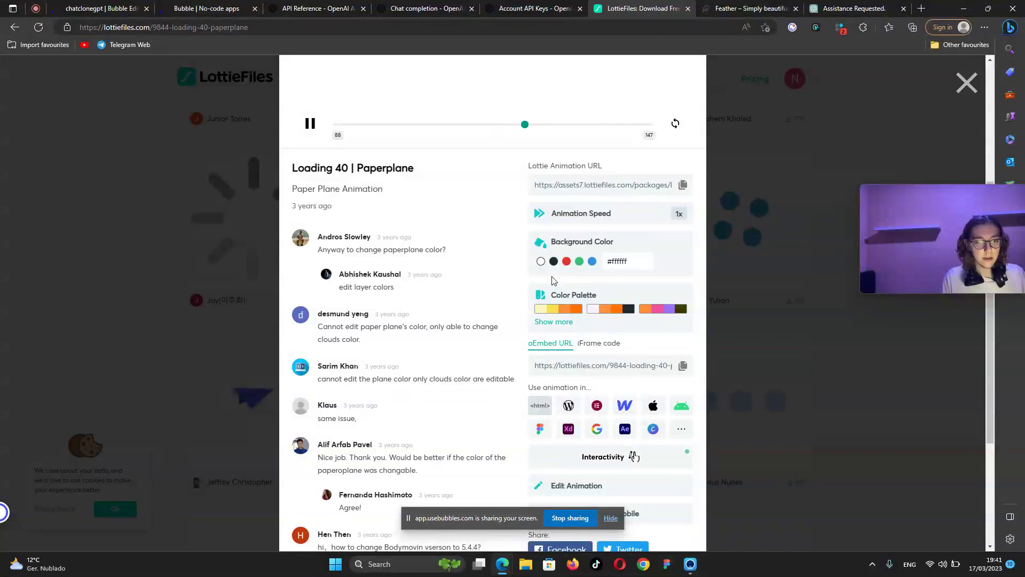
{"action": "left_click", "coordinate": [634, 456]}
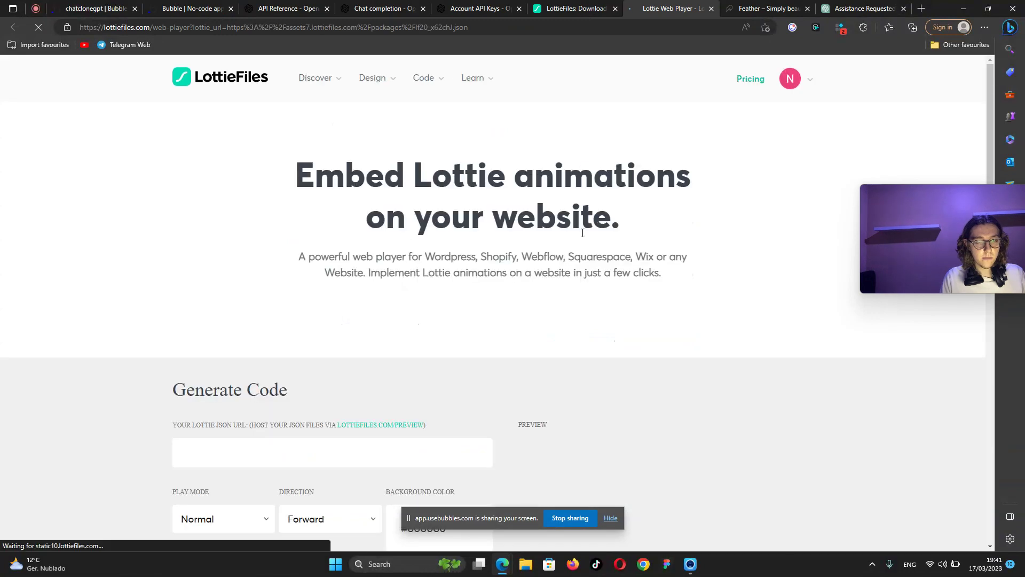
Disable the Controls option for the paper plane animation and copy the generated player code.
{"action": "scroll", "coordinate": [583, 232], "scroll_direction": "down", "scroll_amount": 8}
{"action": "scroll", "coordinate": [560, 231], "scroll_direction": "up", "scroll_amount": 3}
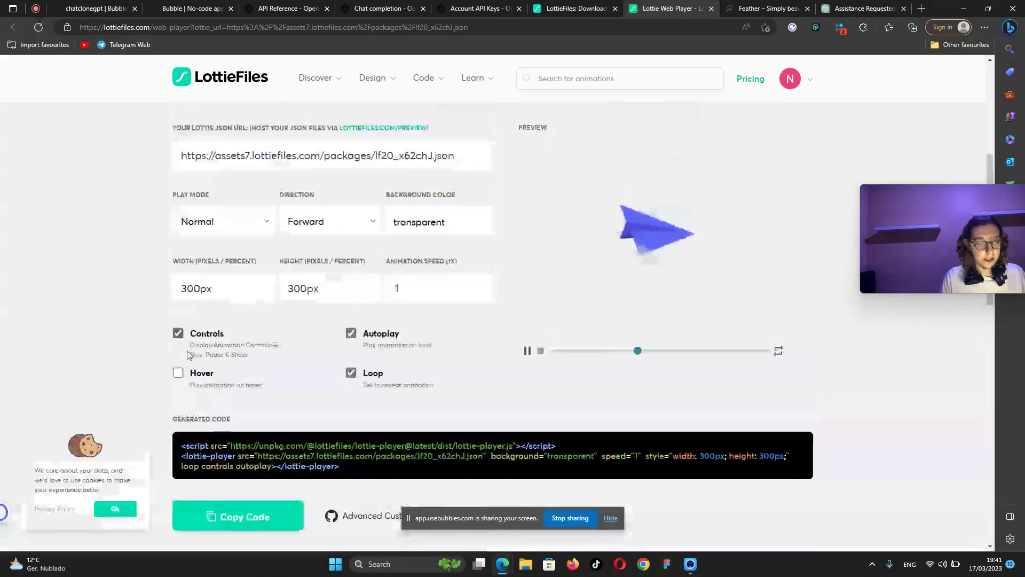
{"action": "left_click", "coordinate": [190, 335]}
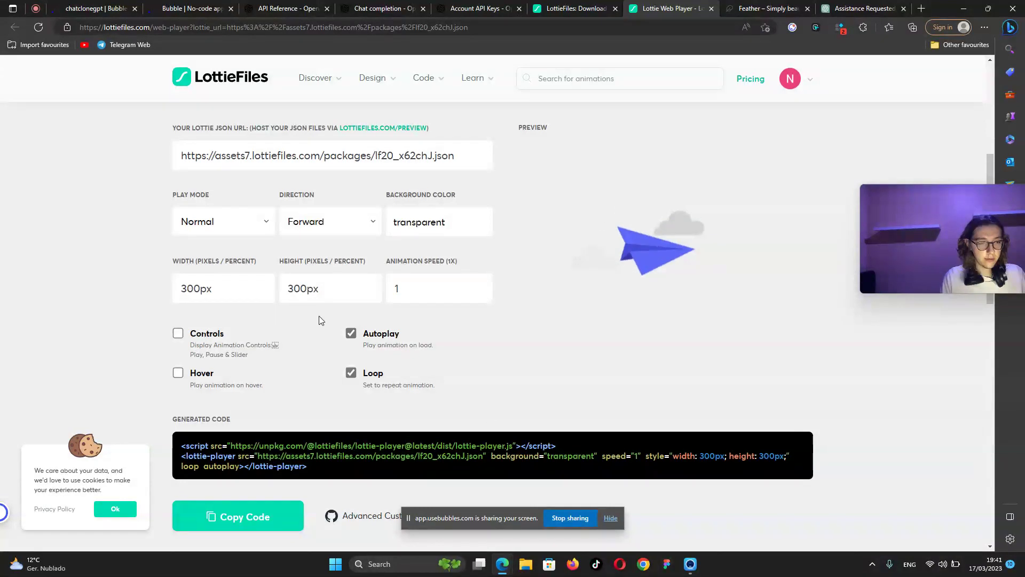
{"action": "left_click", "coordinate": [232, 518]}
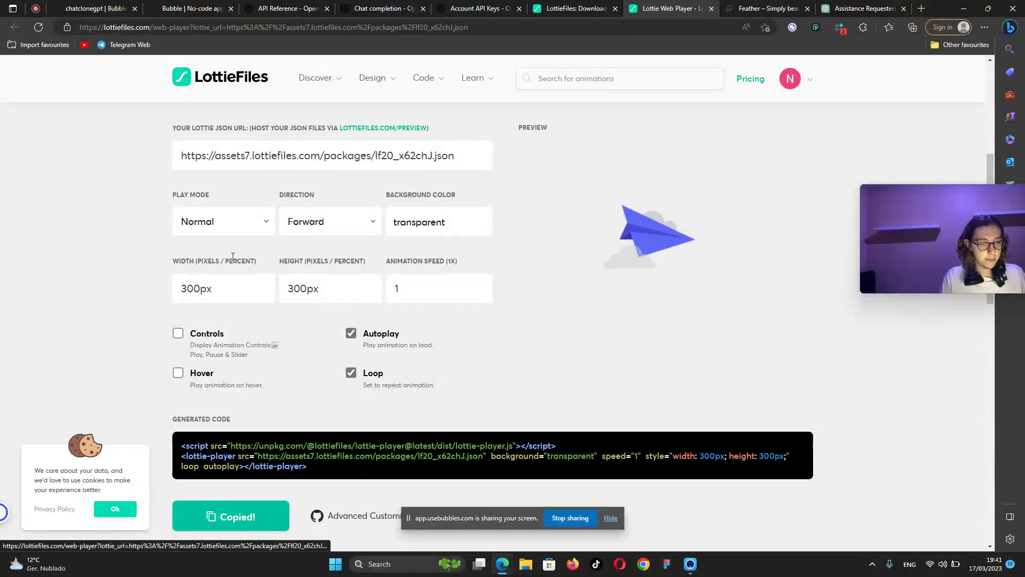
Return to the Bubble editor, paste the copied code as Loader A's Lottie animation code and reduce its background color's opacity.
{"action": "left_click", "coordinate": [96, 8]}
{"action": "left_click", "coordinate": [585, 169]}
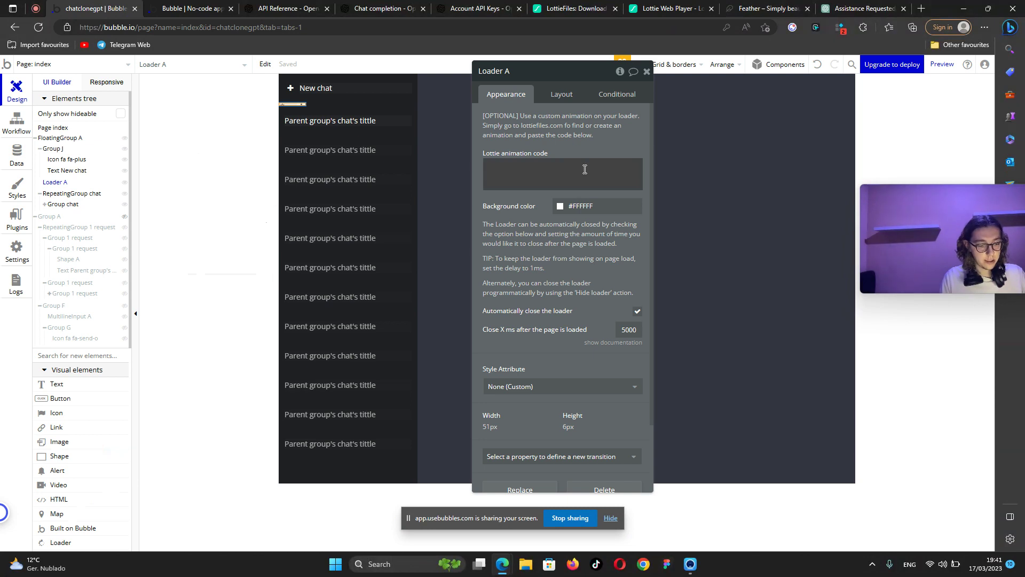
{"action": "key", "text": "ctrl+v"}
{"action": "left_click", "coordinate": [588, 206]}
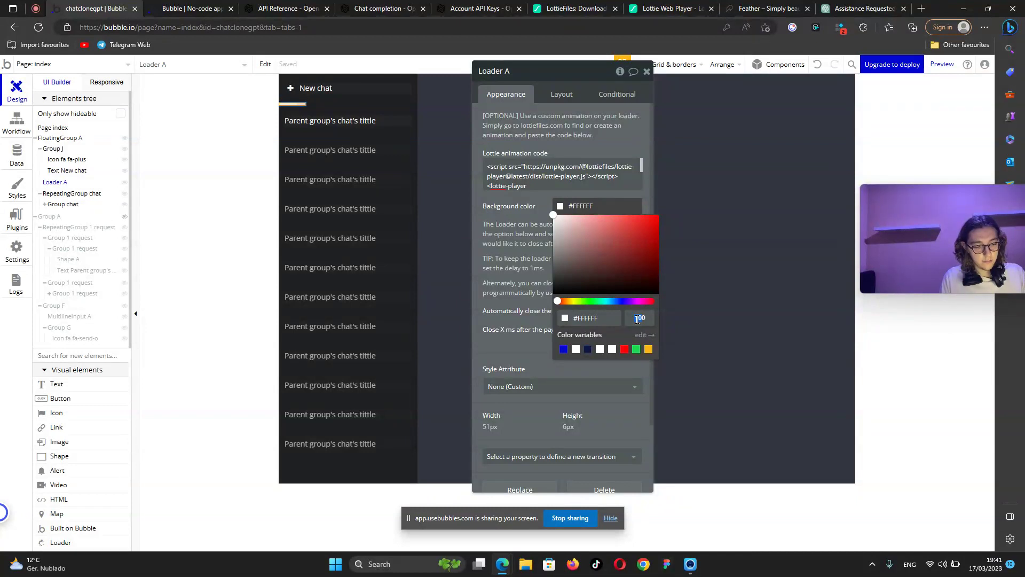
{"action": "left_click", "coordinate": [534, 243]}
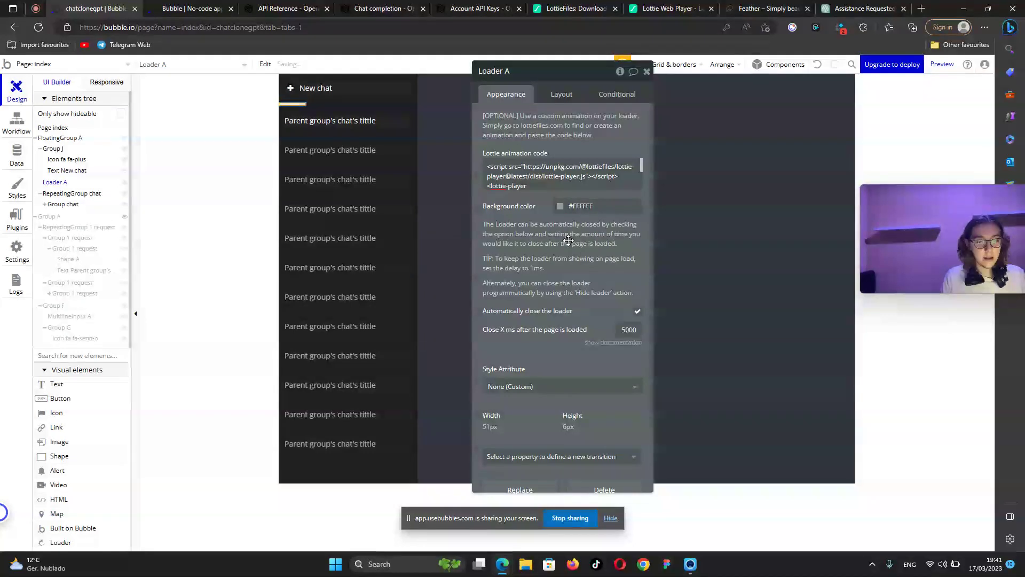
Open the workflow that runs when Group G is clicked.
{"action": "left_click", "coordinate": [16, 122]}
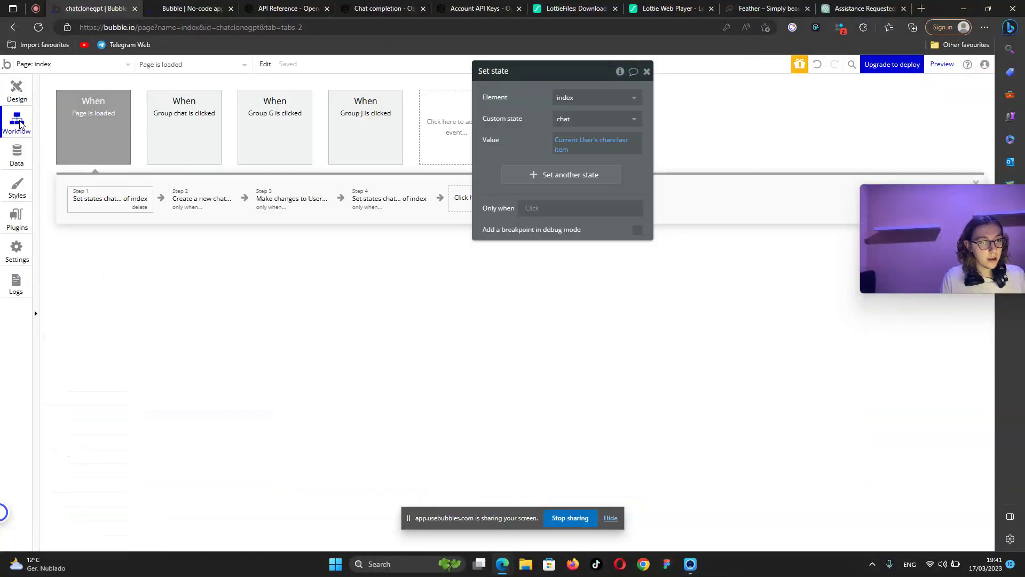
{"action": "left_click", "coordinate": [180, 151]}
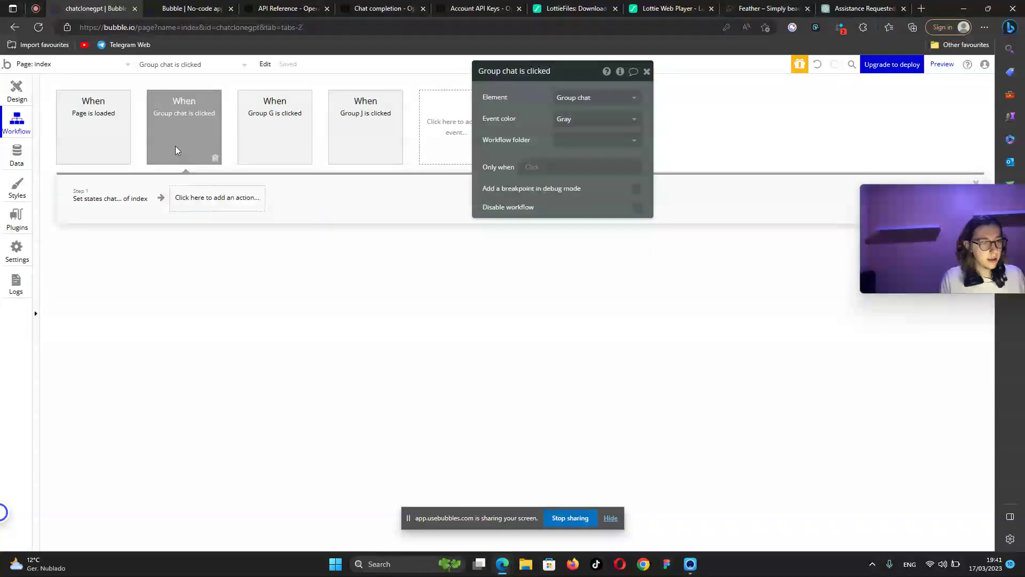
{"action": "left_click", "coordinate": [304, 125]}
{"action": "left_click", "coordinate": [97, 195]}
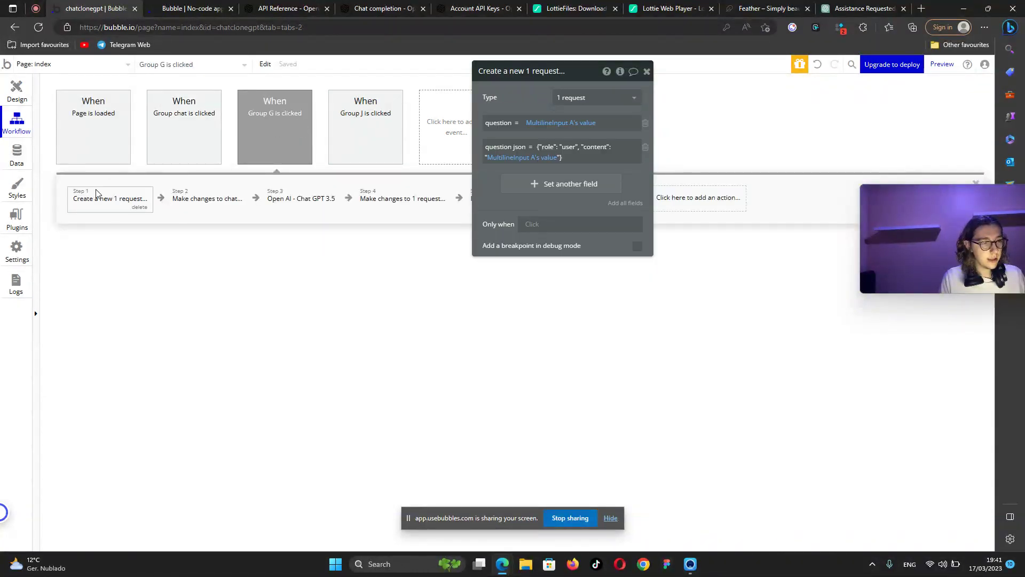
{"action": "right_click", "coordinate": [92, 198]}
{"action": "left_click", "coordinate": [124, 219]}
{"action": "left_click", "coordinate": [102, 199]}
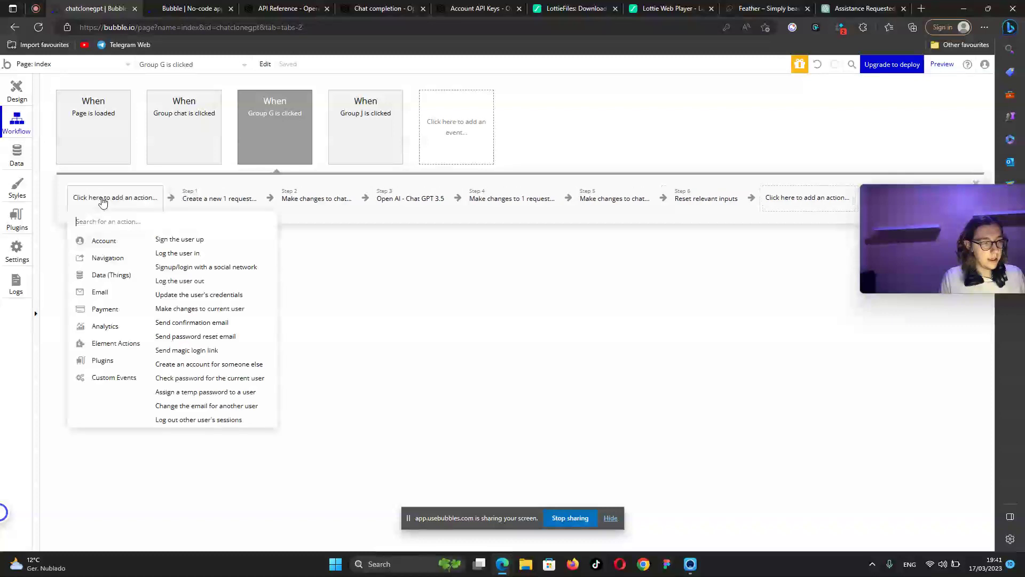
{"action": "type", "text": "ani"}
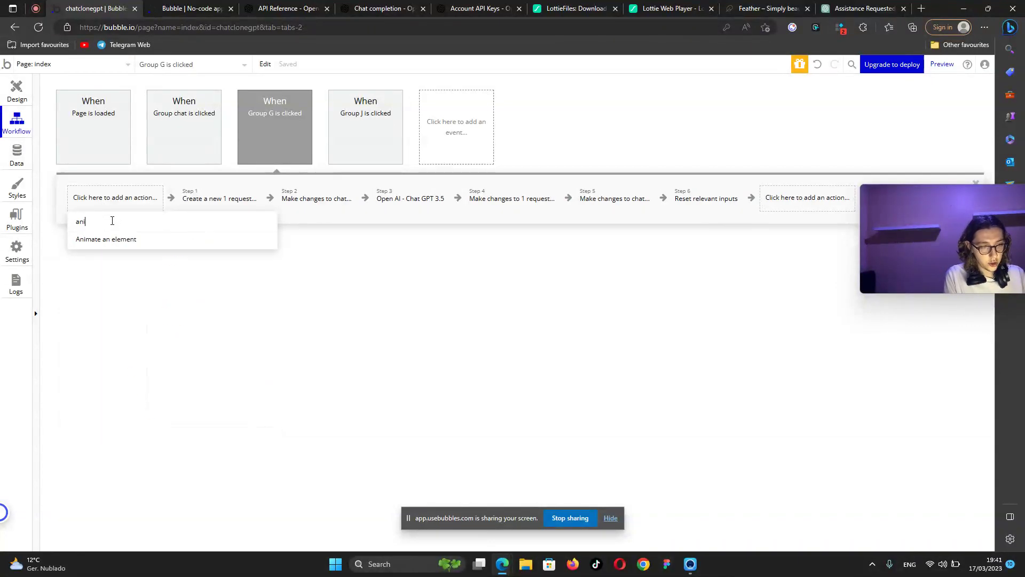
{"action": "key", "text": "BackSpace"}
{"action": "key", "text": "BackSpace"}
{"action": "key", "text": "BackSpace"}
{"action": "key", "text": "BackSpace"}
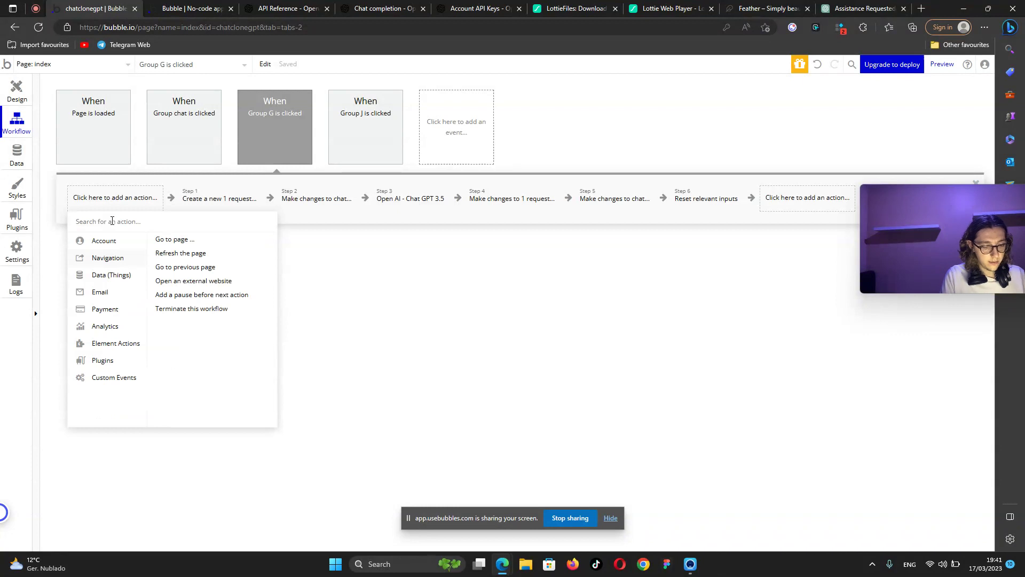
{"action": "type", "text": "loa"}
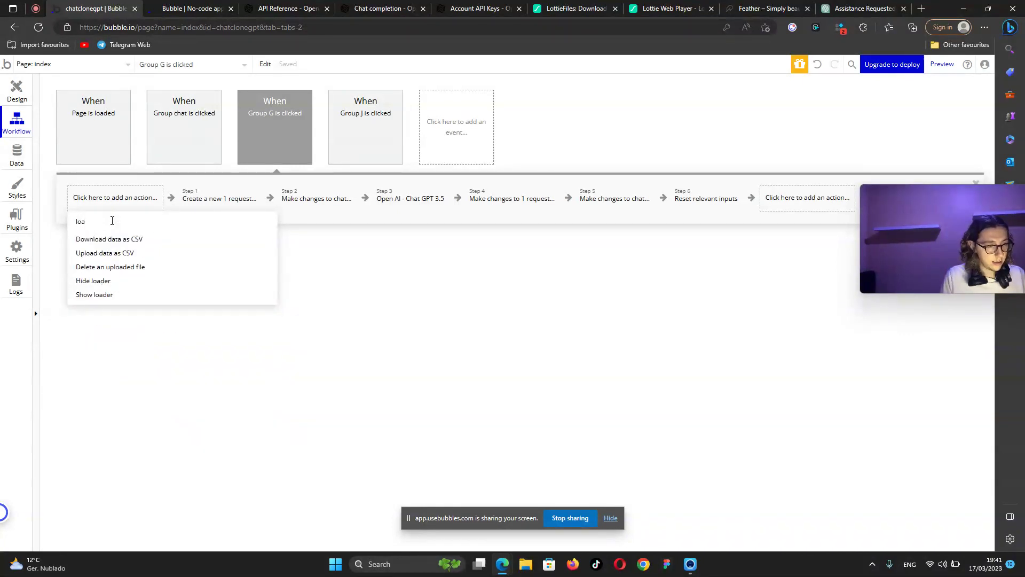
{"action": "key", "text": "BackSpace"}
{"action": "key", "text": "BackSpace"}
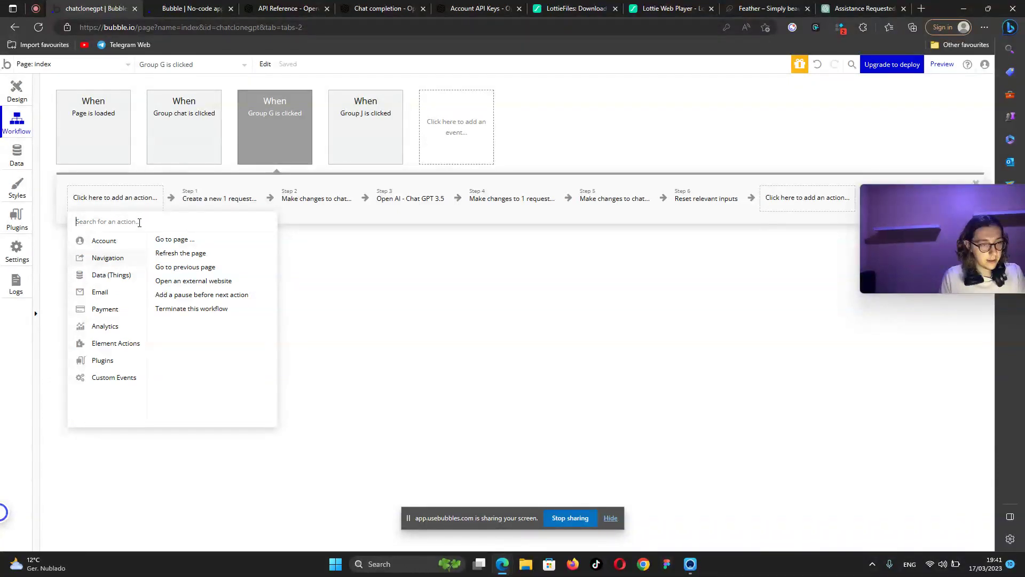
Check which workflow actions the 1T - Page Loader plugin provides.
{"action": "left_click", "coordinate": [20, 88]}
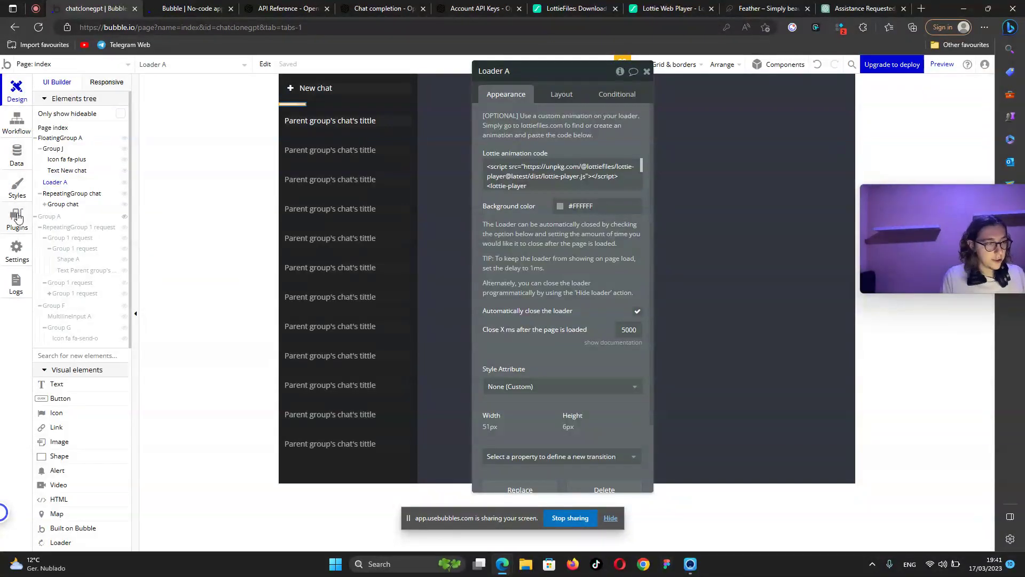
{"action": "left_click", "coordinate": [18, 215]}
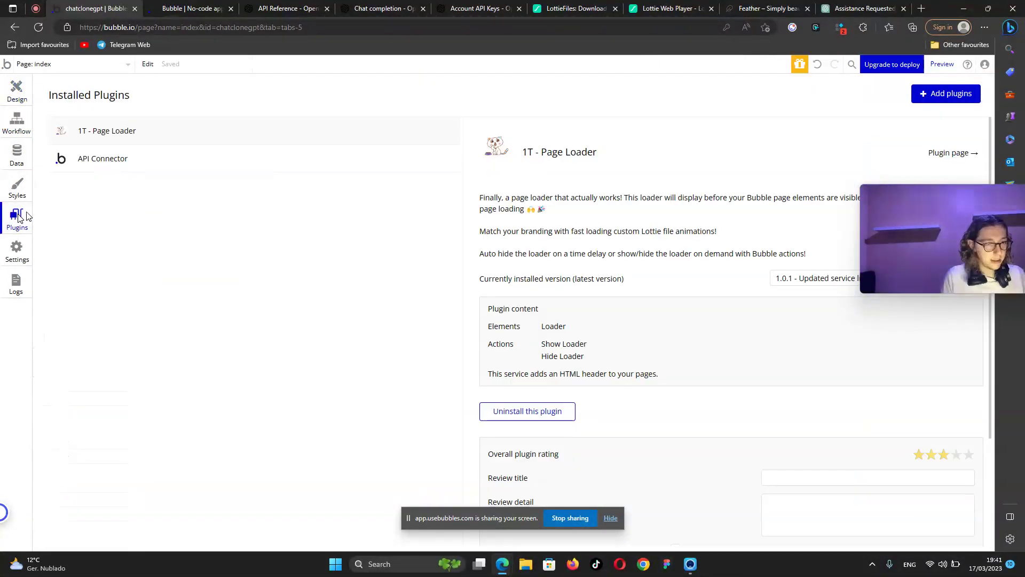
{"action": "scroll", "coordinate": [536, 258], "scroll_direction": "down", "scroll_amount": 3}
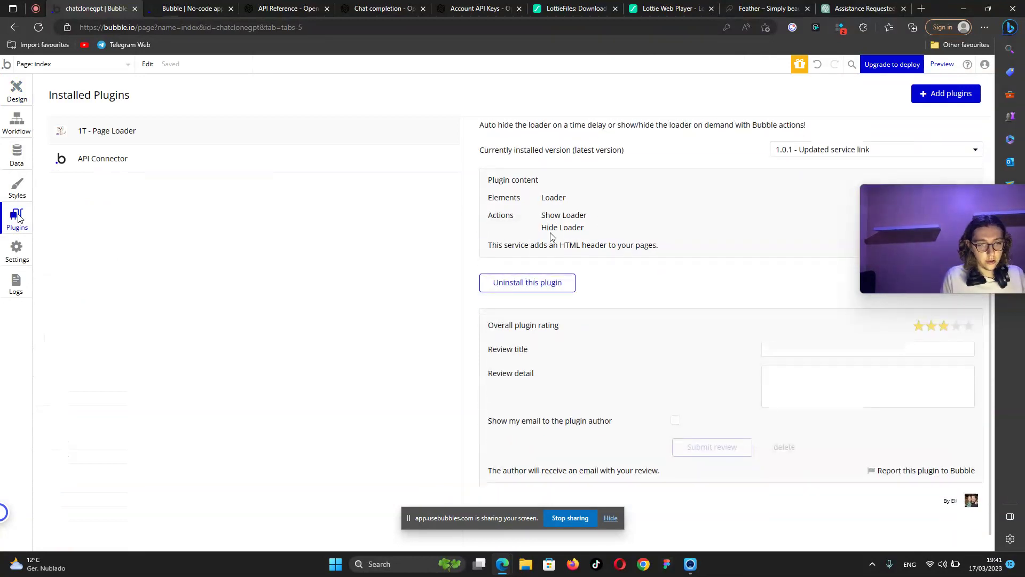
Add a Show loader action at the end of the "Group G is clicked" workflow.
{"action": "left_click", "coordinate": [16, 124]}
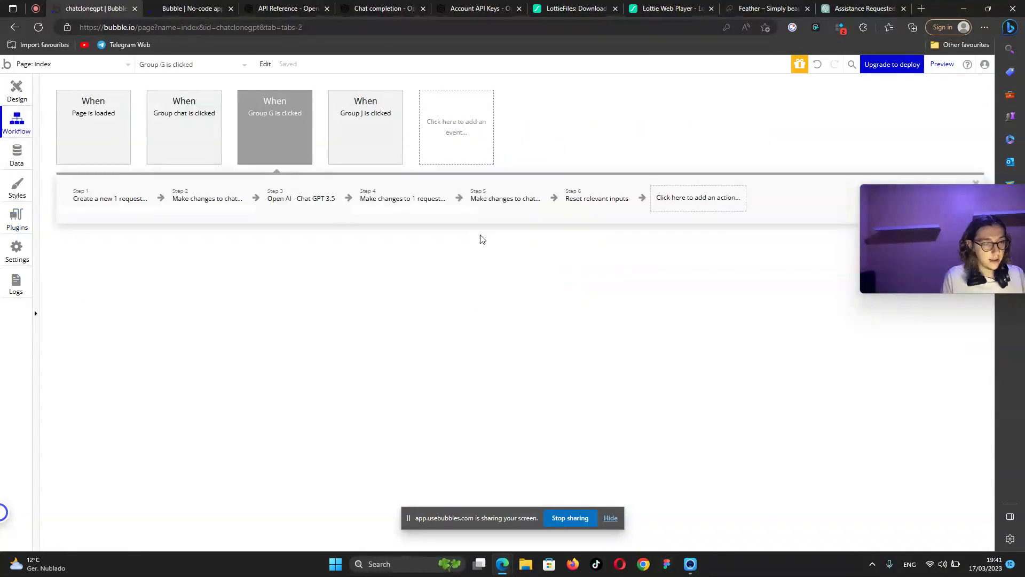
{"action": "left_click", "coordinate": [709, 212]}
{"action": "type", "text": "show"}
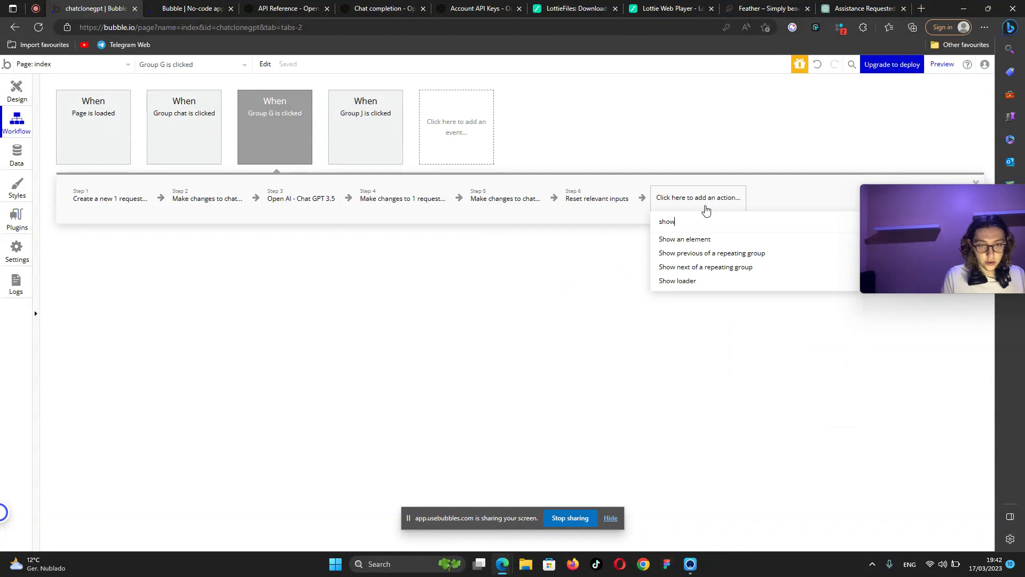
{"action": "left_click", "coordinate": [711, 286]}
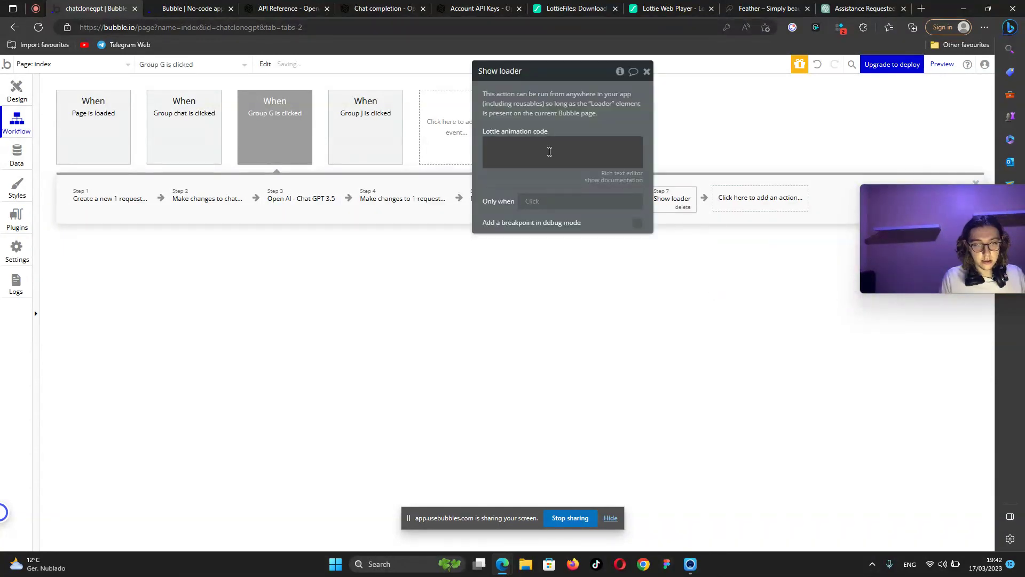
Paste the copied Lottie player code into the Show loader action and move the action to the start of the workflow.
{"action": "left_click_drag", "start_coordinate": [596, 112], "coordinate": [519, 331]}
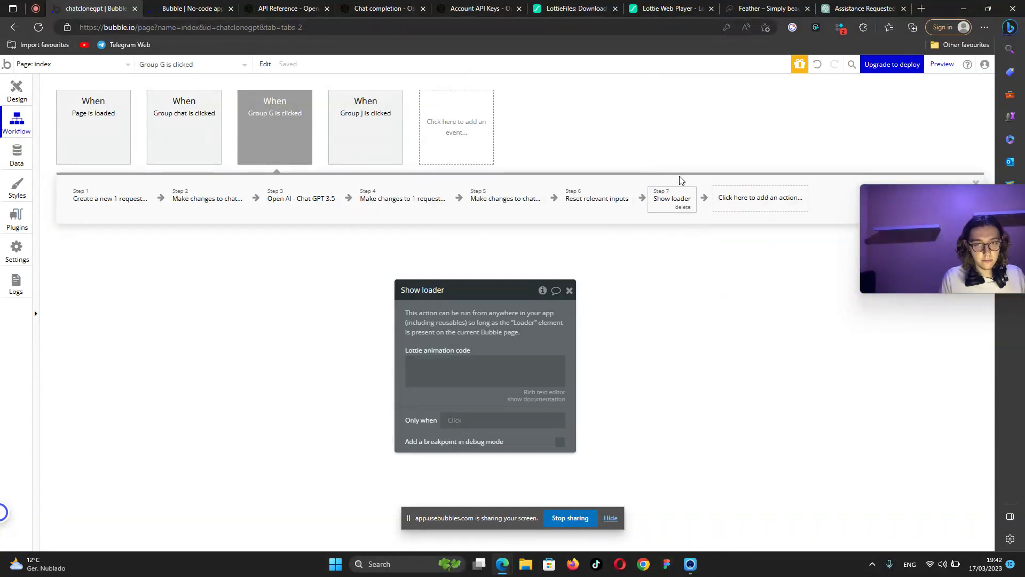
{"action": "left_click", "coordinate": [430, 373]}
{"action": "key", "text": "ctrl+v"}
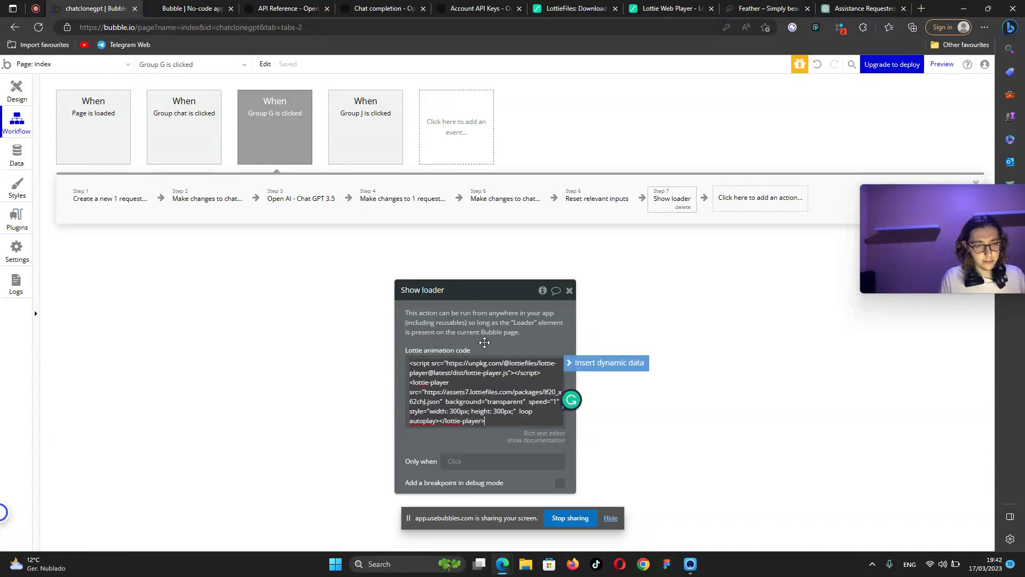
{"action": "left_click", "coordinate": [484, 343]}
{"action": "left_click_drag", "start_coordinate": [672, 199], "coordinate": [94, 202]}
Add a Hide loader action at the end of the "Group G is clicked" workflow.
{"action": "left_click", "coordinate": [737, 205]}
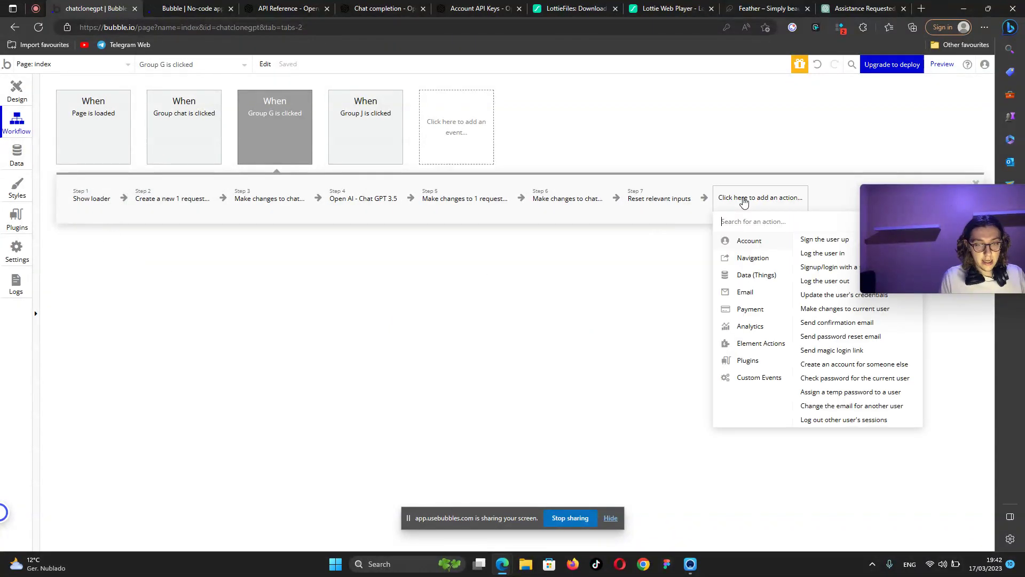
{"action": "mouse_move", "coordinate": [753, 347]}
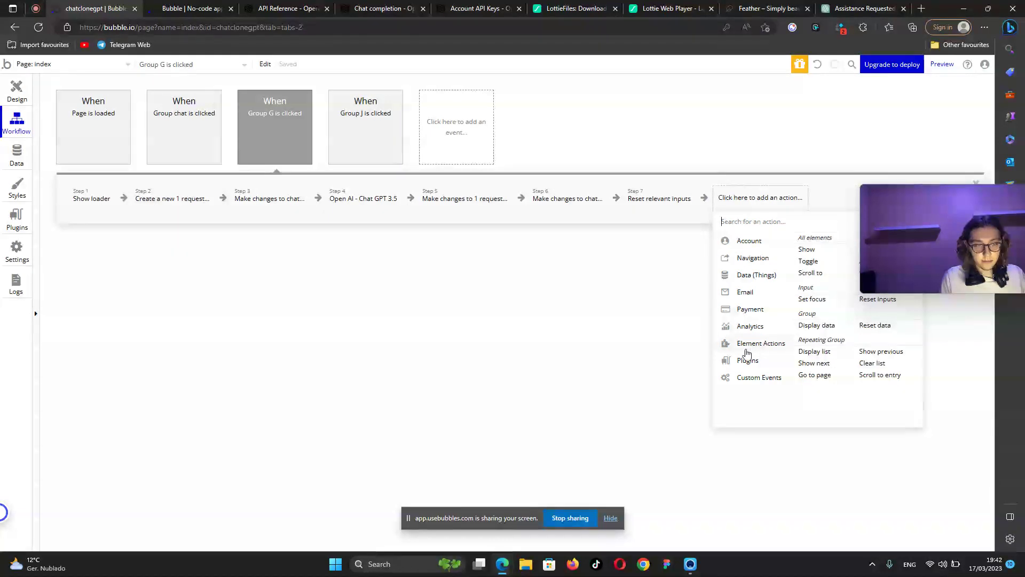
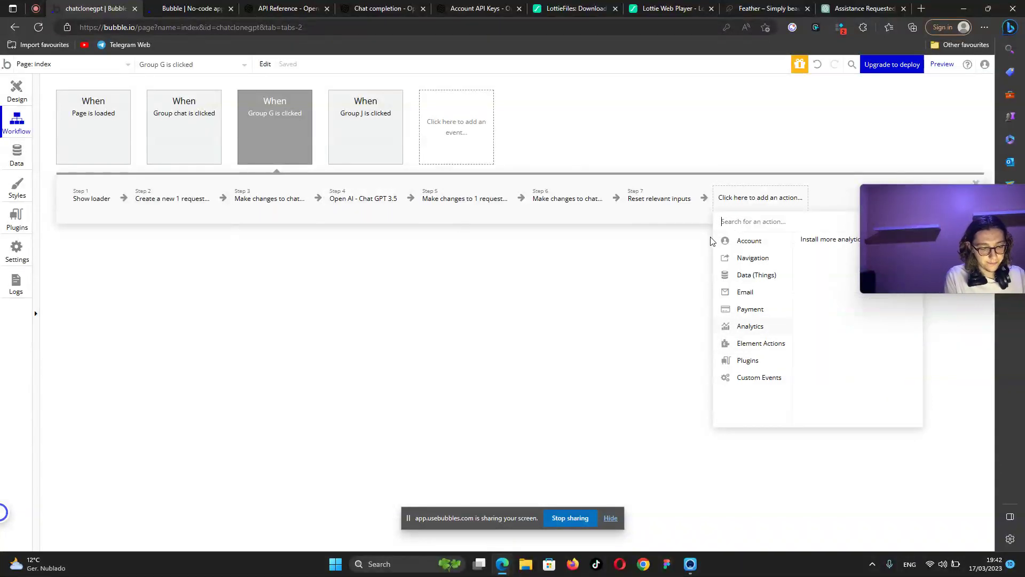
{"action": "type", "text": "hide"}
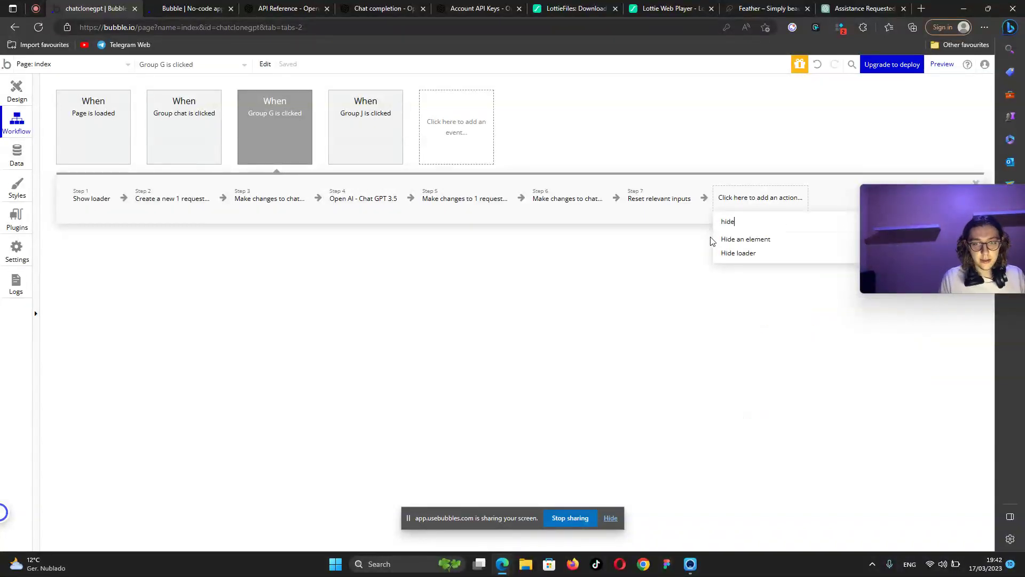
{"action": "left_click", "coordinate": [767, 253]}
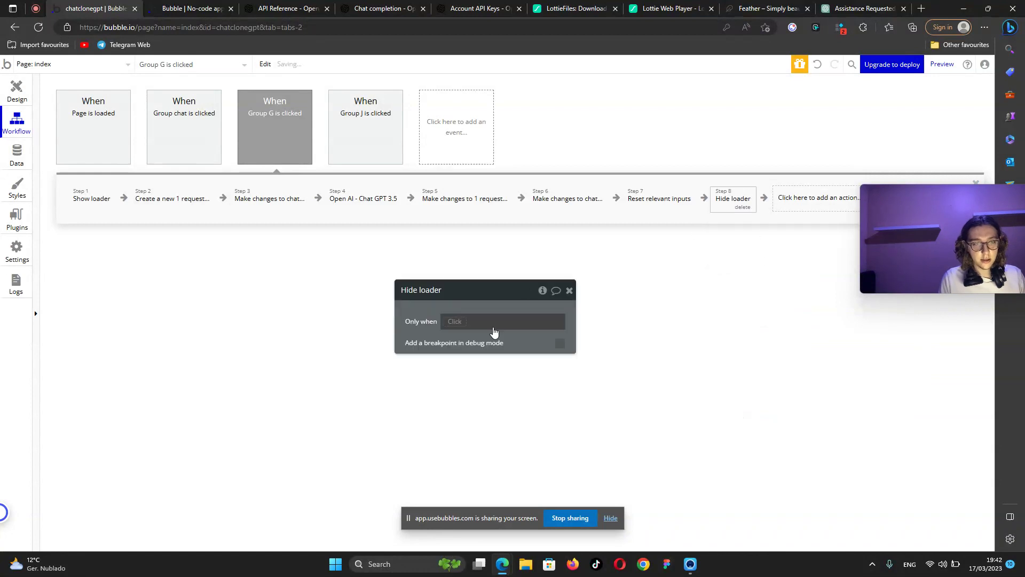
Set Loader A in the page design to close automatically 10 ms after the page is loaded.
{"action": "left_click", "coordinate": [203, 6]}
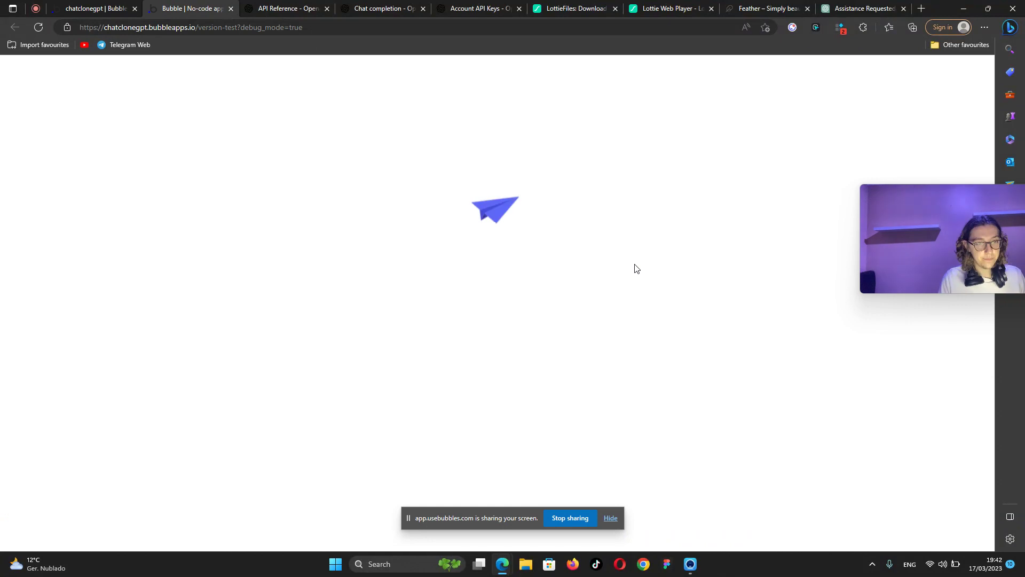
{"action": "left_click", "coordinate": [88, 8]}
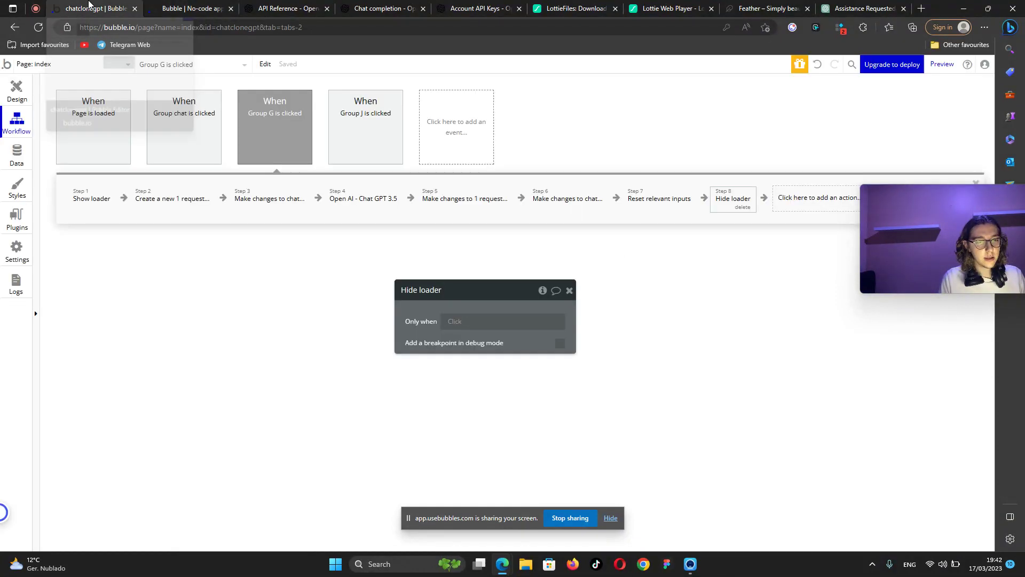
{"action": "key", "text": "ctrl+alt+d"}
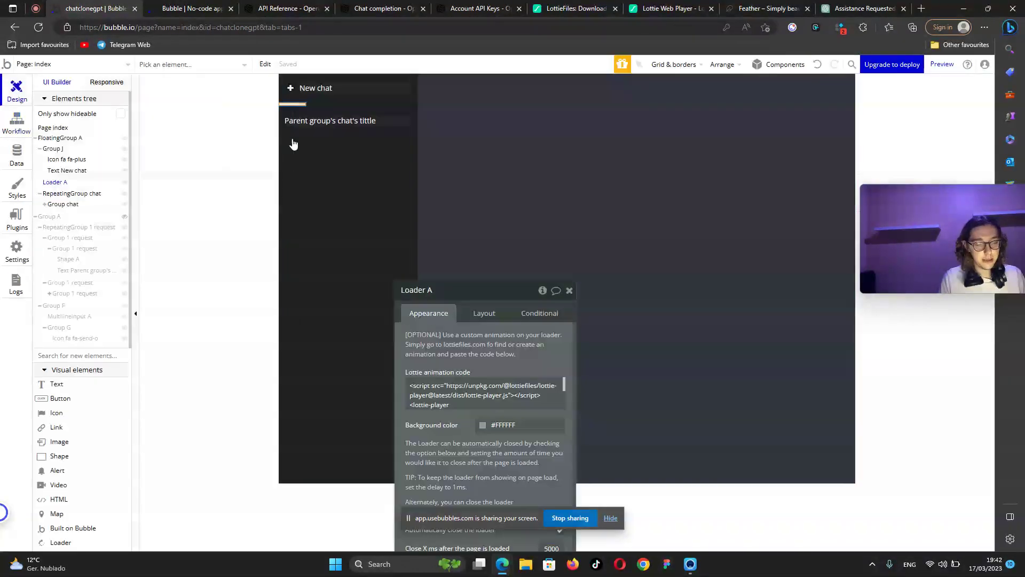
{"action": "scroll", "coordinate": [548, 434], "scroll_direction": "down", "scroll_amount": 4}
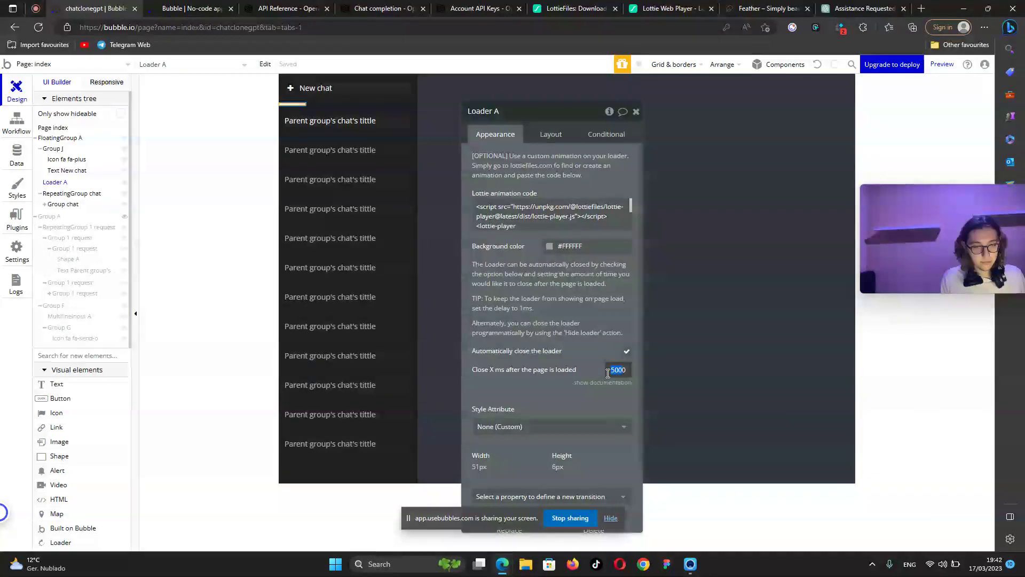
{"action": "type", "text": "10"}
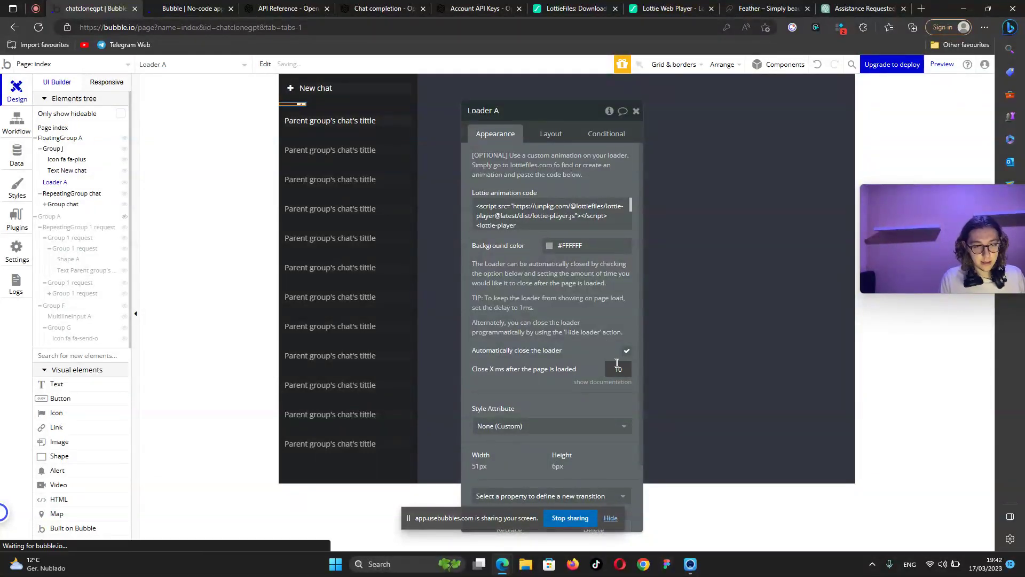
Test the loader in the app preview by sending "what is the best food there?" in the existing chat and review the reply.
{"action": "left_click", "coordinate": [188, 7]}
{"action": "left_click", "coordinate": [316, 66]}
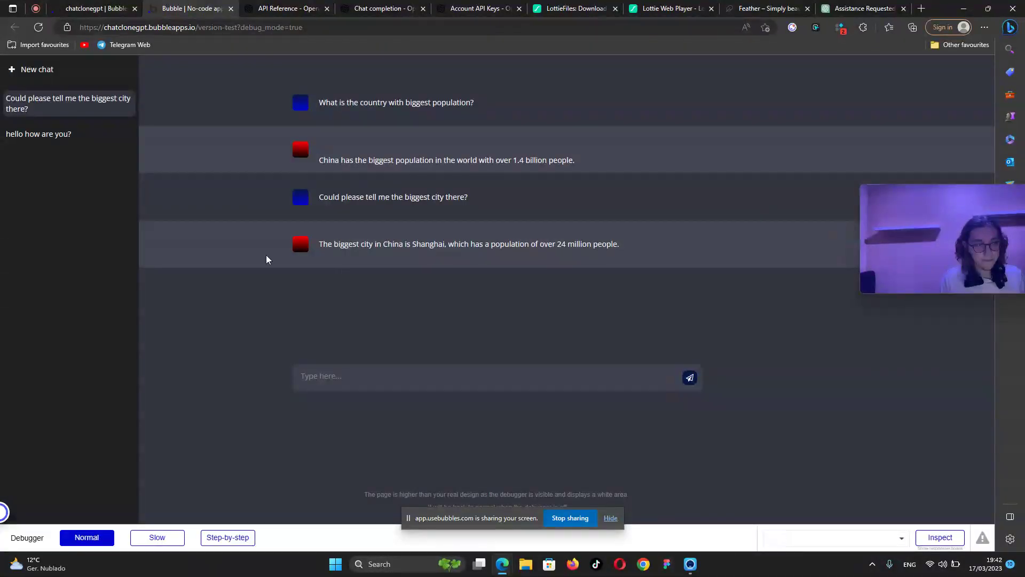
{"action": "left_click", "coordinate": [394, 375]}
{"action": "type", "text": "w"}
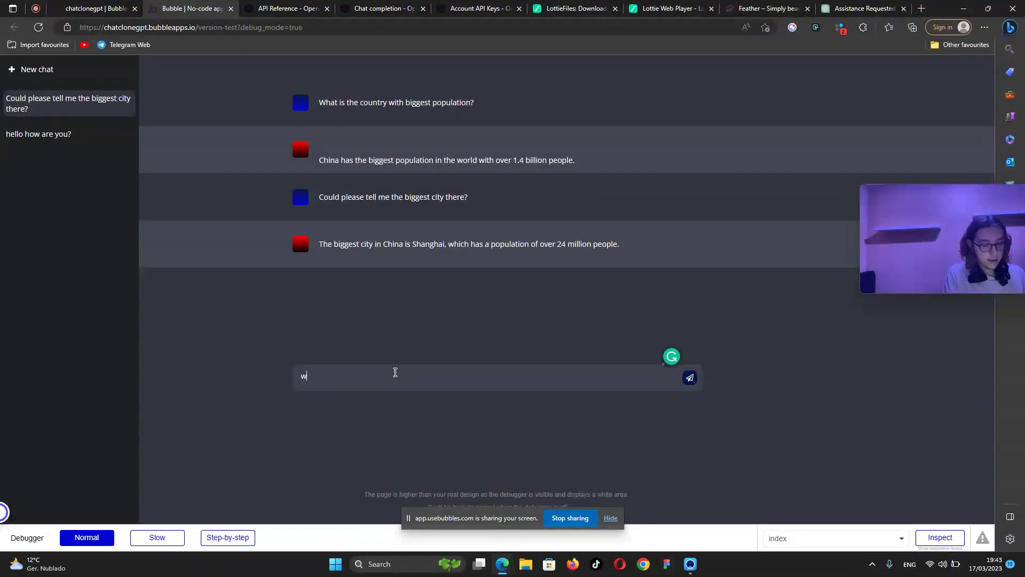
{"action": "type", "text": "hat is the "}
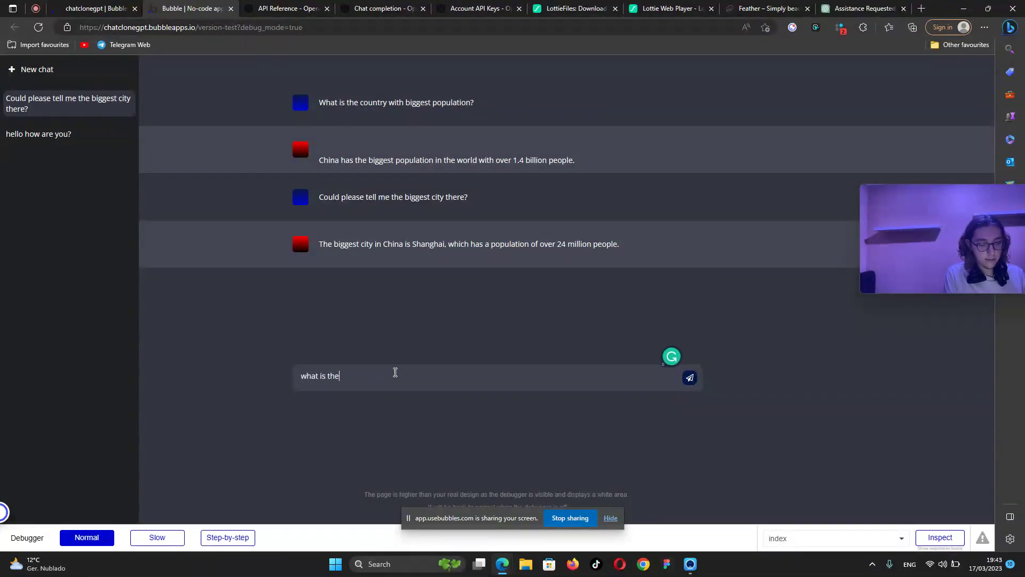
{"action": "type", "text": "best food there?"}
{"action": "left_click", "coordinate": [689, 379]}
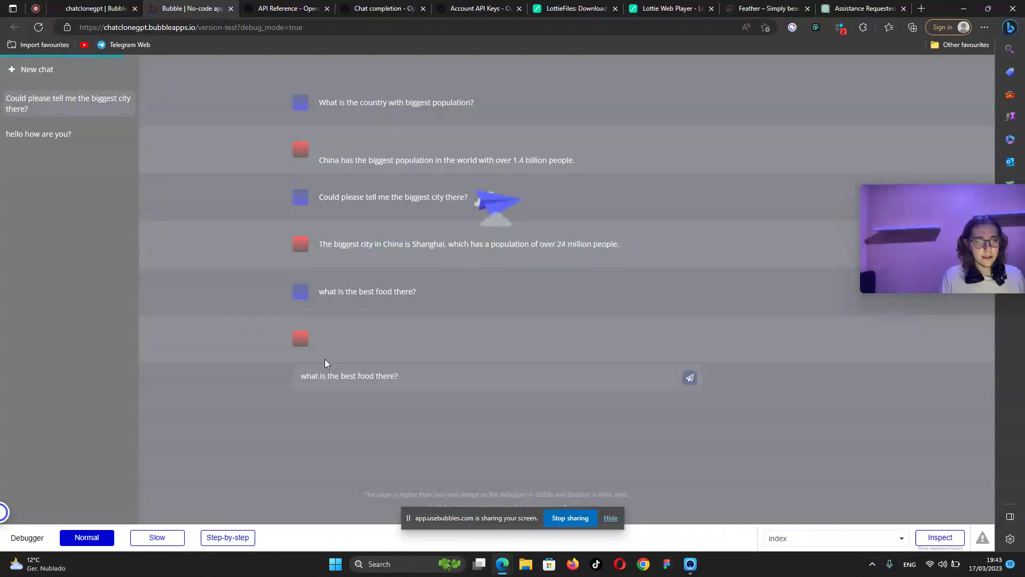
{"action": "scroll", "coordinate": [327, 353], "scroll_direction": "down", "scroll_amount": 1}
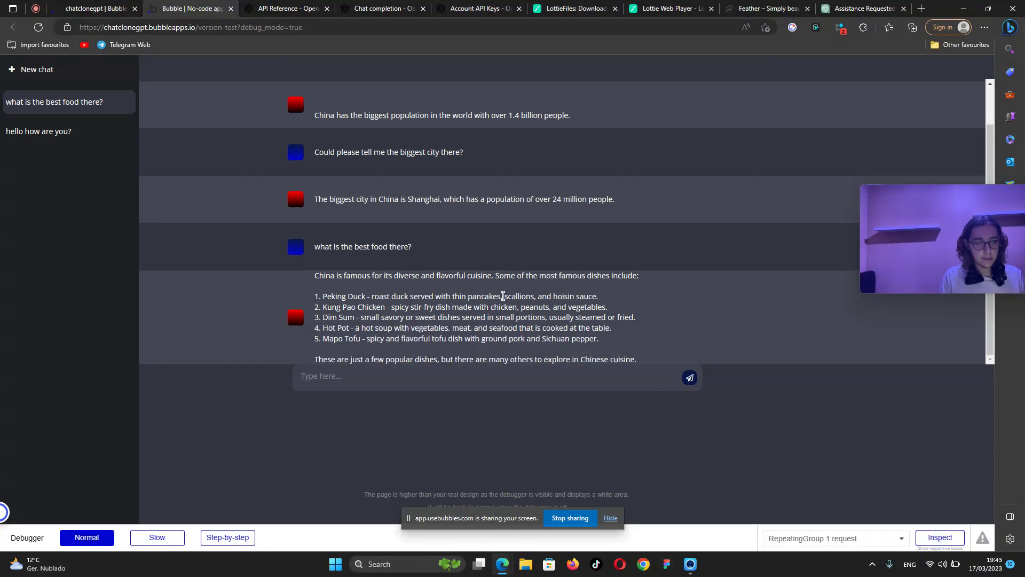
{"action": "scroll", "coordinate": [531, 234], "scroll_direction": "up", "scroll_amount": 1}
{"action": "scroll", "coordinate": [531, 234], "scroll_direction": "down", "scroll_amount": 1}
Set the top and bottom padding of the inner Group 1 request that holds the answer to 10 px.
{"action": "left_click", "coordinate": [111, 6]}
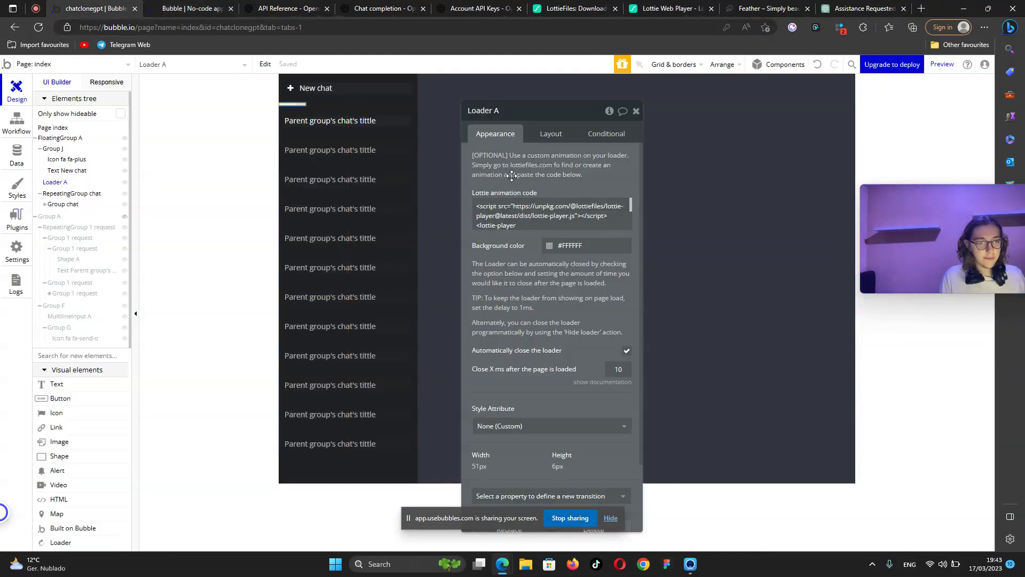
{"action": "left_click_drag", "start_coordinate": [534, 111], "coordinate": [660, 112]}
{"action": "left_click", "coordinate": [561, 212]}
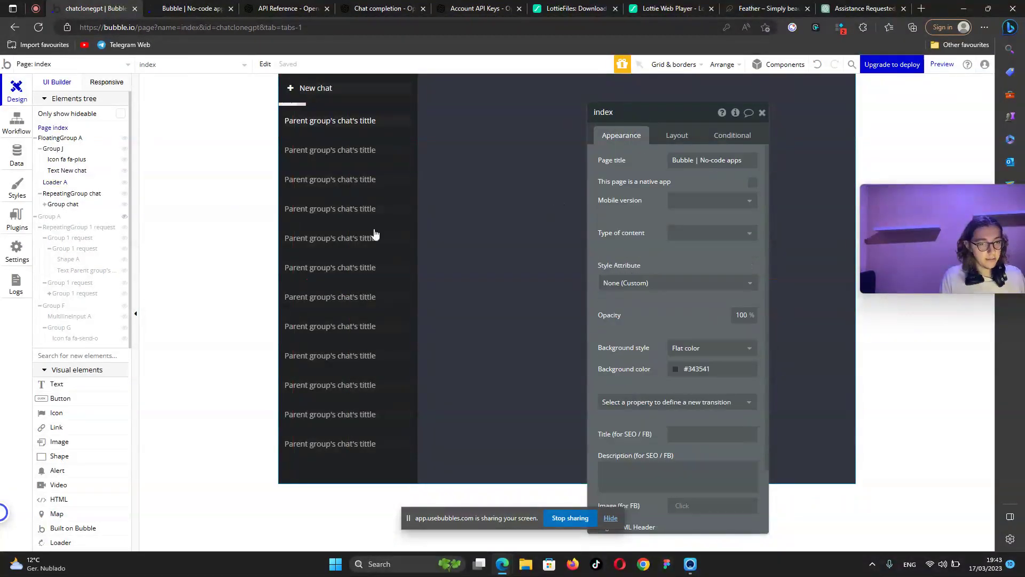
{"action": "left_click", "coordinate": [50, 230]}
{"action": "left_click", "coordinate": [330, 165]}
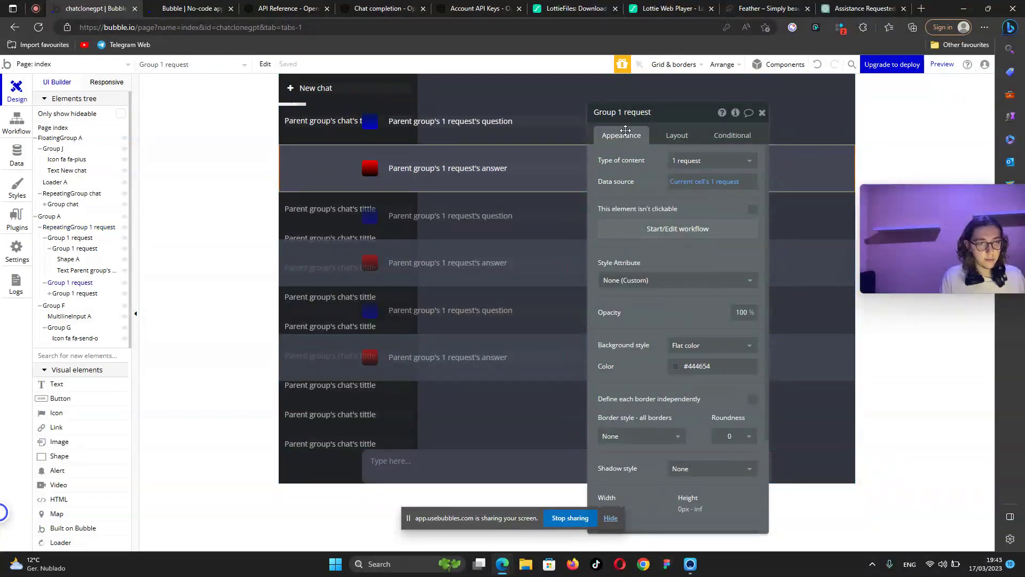
{"action": "left_click", "coordinate": [677, 136]}
{"action": "scroll", "coordinate": [679, 383], "scroll_direction": "down", "scroll_amount": 1}
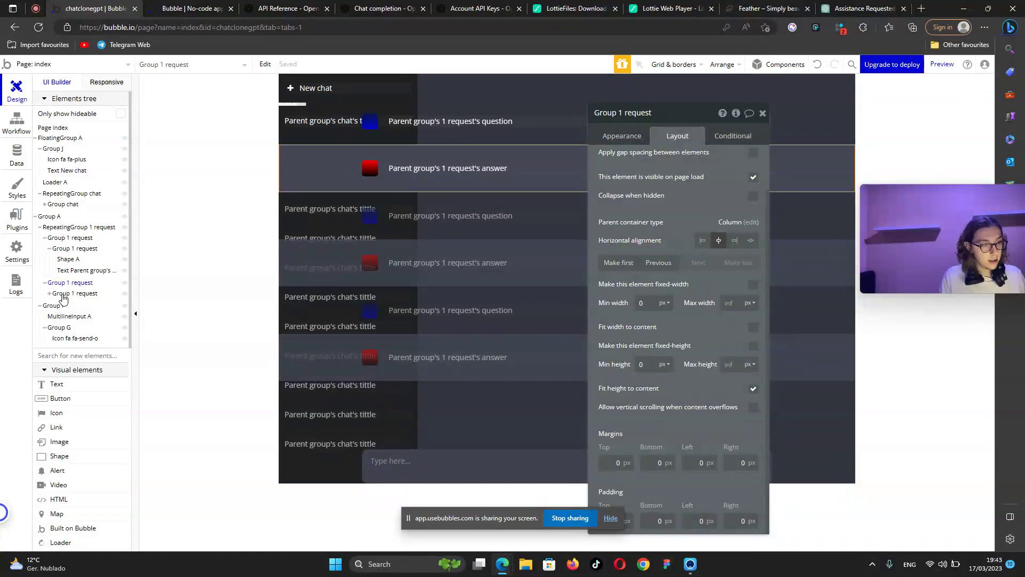
{"action": "left_click", "coordinate": [63, 296]}
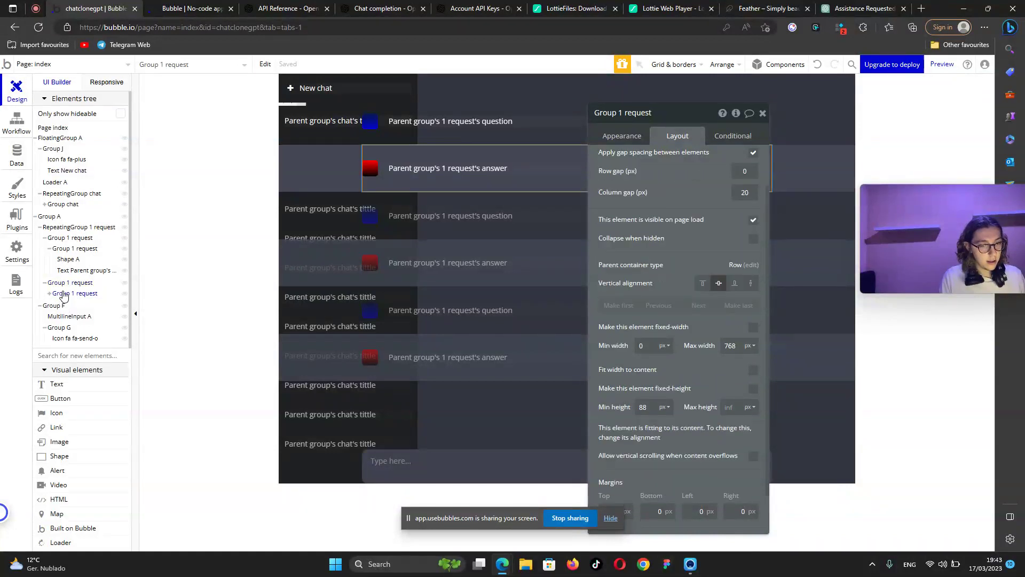
{"action": "left_click_drag", "start_coordinate": [701, 477], "coordinate": [691, 365]}
{"action": "scroll", "coordinate": [691, 365], "scroll_direction": "down", "scroll_amount": 1}
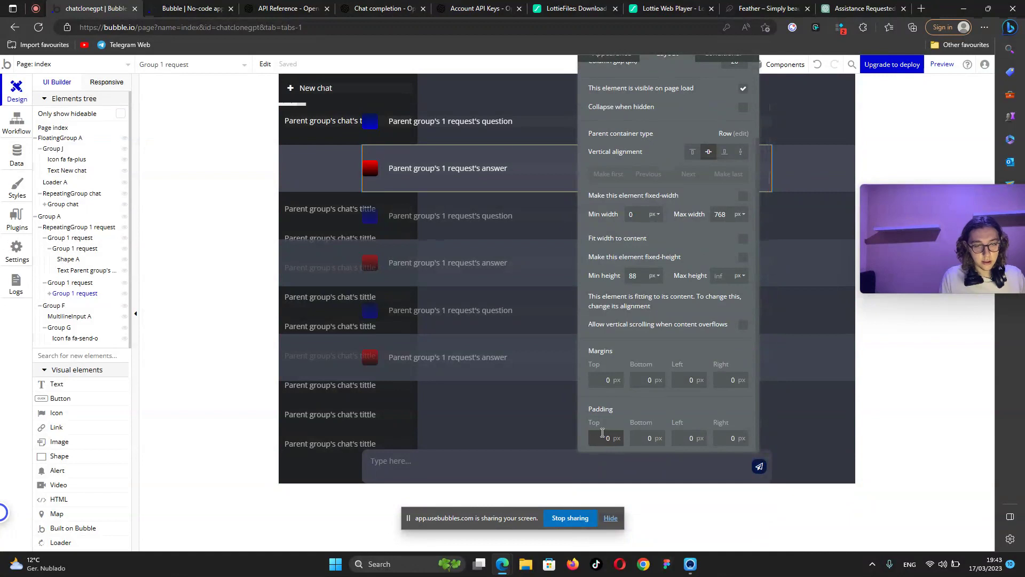
{"action": "type", "text": "1"}
{"action": "left_click", "coordinate": [648, 439]}
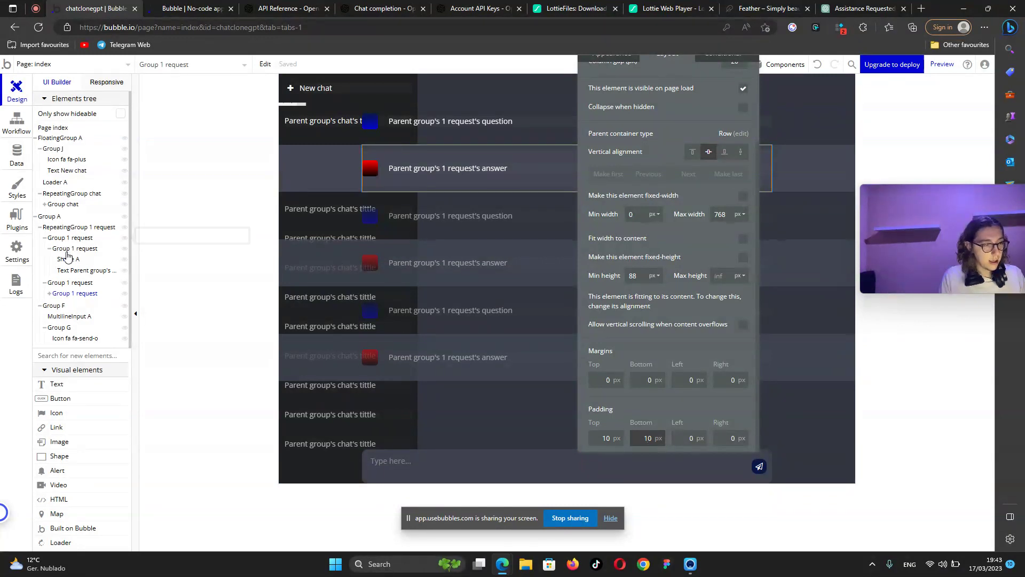
Set the top and bottom padding of the inner Group 1 request that holds the question to 10 px.
{"action": "left_click", "coordinate": [67, 250]}
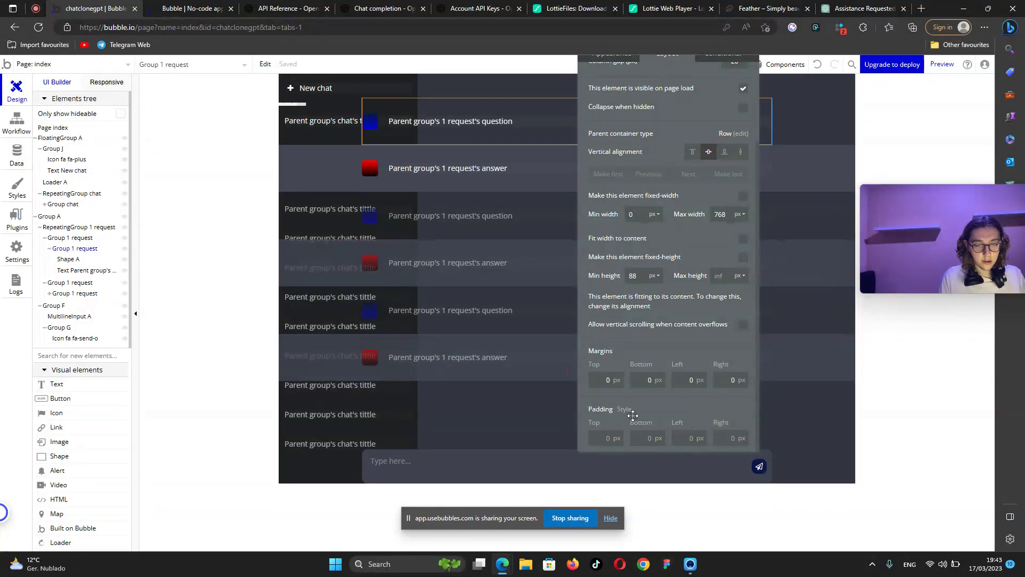
{"action": "left_click", "coordinate": [604, 437]}
{"action": "type", "text": "10"}
{"action": "left_click", "coordinate": [652, 438]}
{"action": "type", "text": "10"}
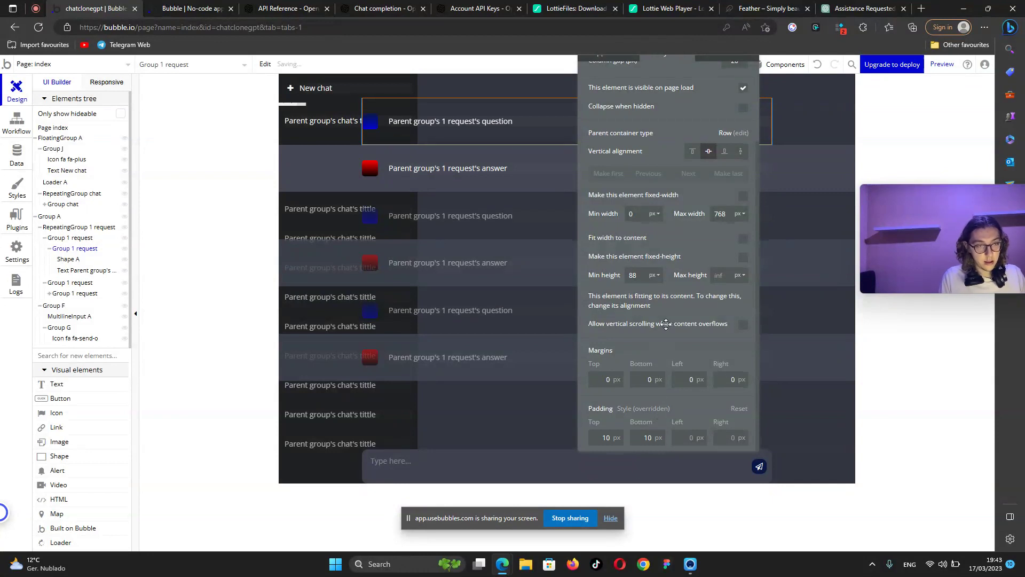
{"action": "left_click_drag", "start_coordinate": [667, 324], "coordinate": [707, 333]}
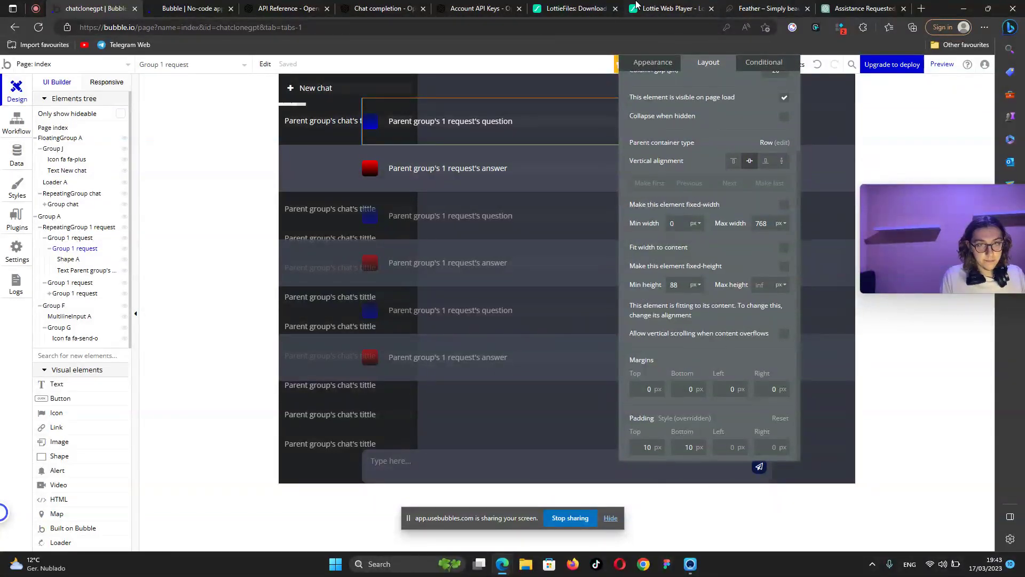
Check the app preview, and set the minimum height of Group A to 0 px.
{"action": "left_click", "coordinate": [189, 9]}
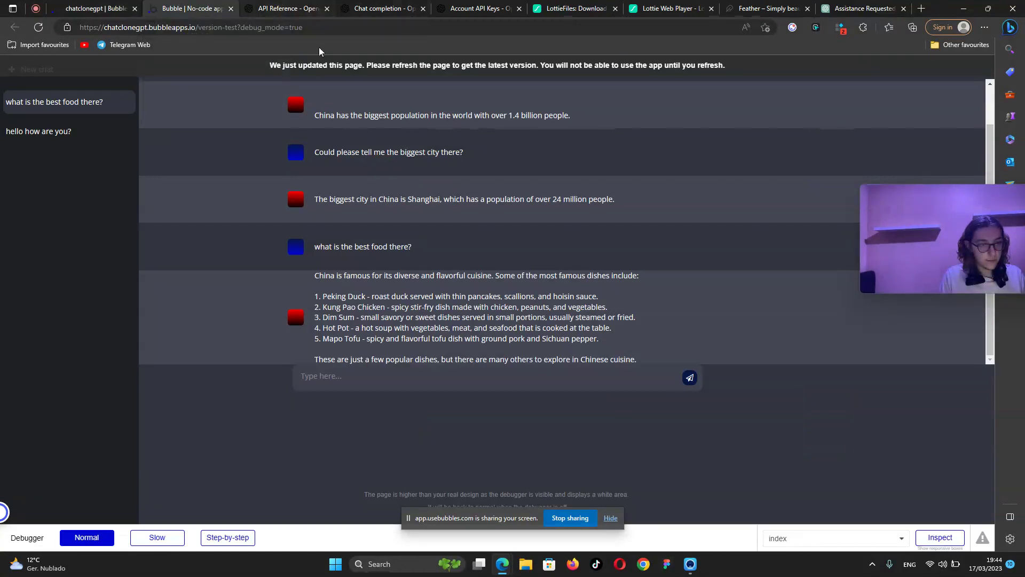
{"action": "left_click", "coordinate": [95, 9]}
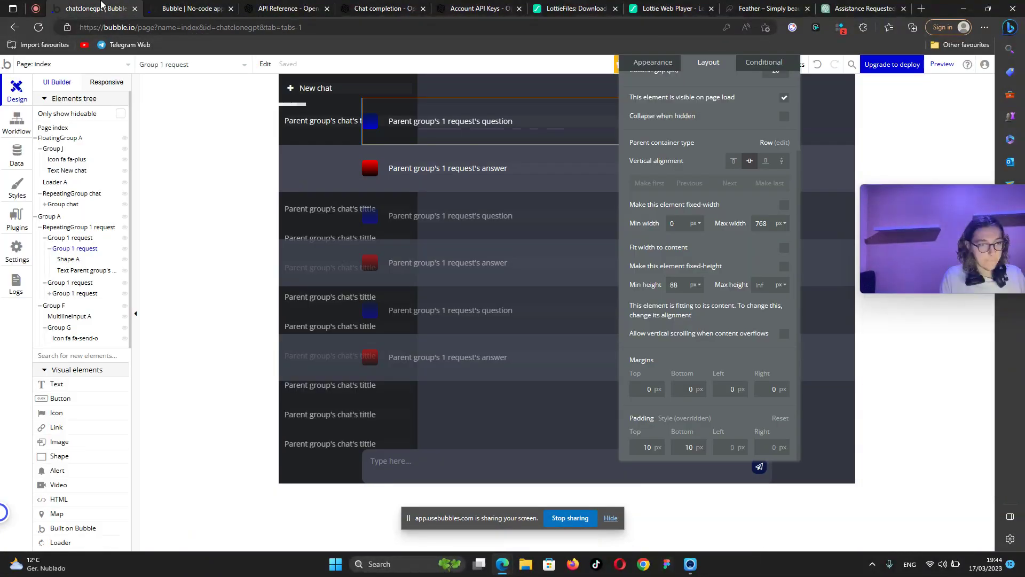
{"action": "left_click", "coordinate": [51, 217]}
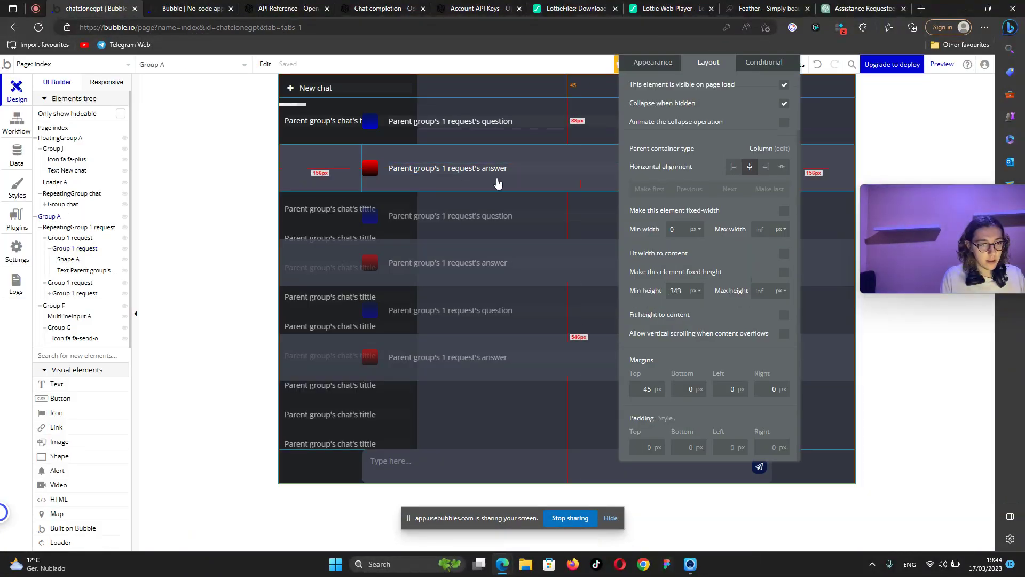
{"action": "left_click_drag", "start_coordinate": [760, 332], "coordinate": [763, 328]}
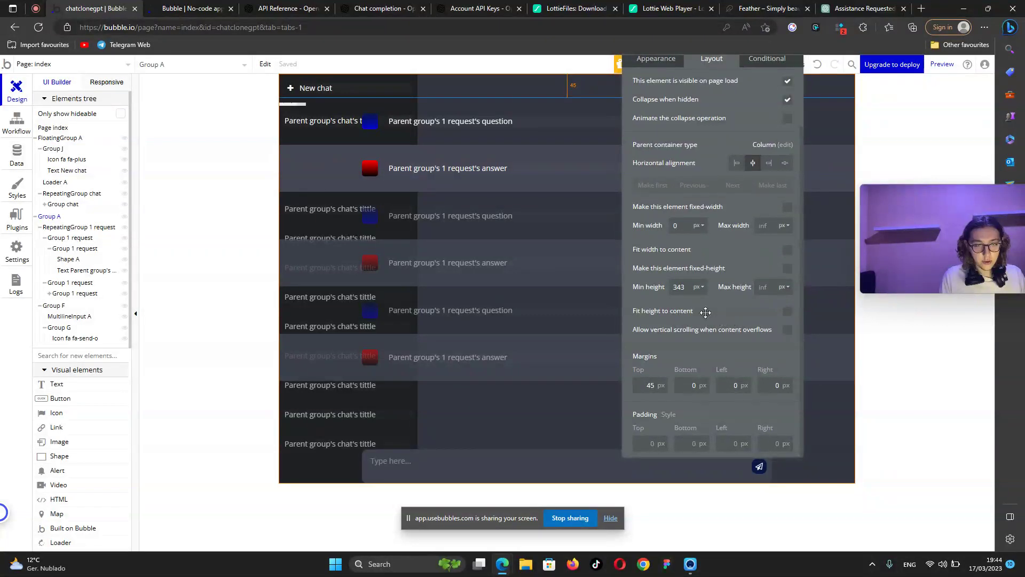
{"action": "double_click", "coordinate": [666, 292]}
{"action": "type", "text": "0"}
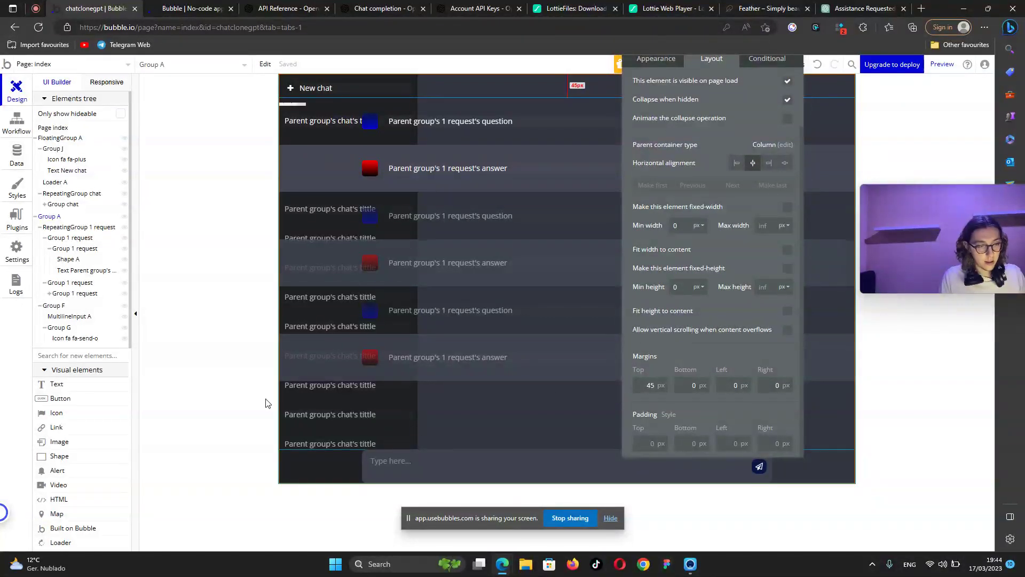
Set the top margin of Group F, which holds the message input, to 20 px and check the chat spacing in the preview.
{"action": "left_click", "coordinate": [57, 327]}
{"action": "left_click", "coordinate": [53, 307]}
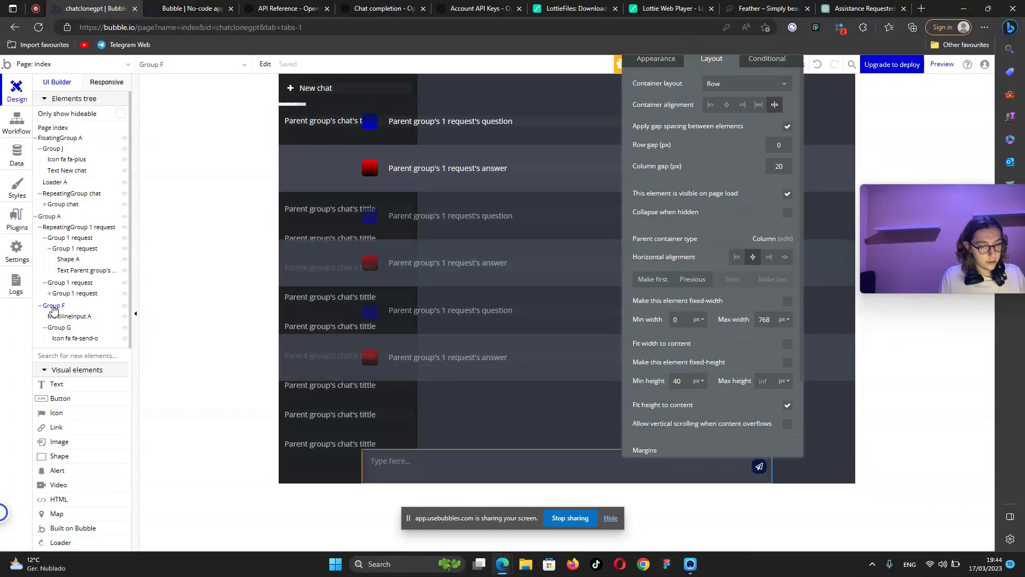
{"action": "scroll", "coordinate": [775, 363], "scroll_direction": "down", "scroll_amount": 2}
{"action": "left_click", "coordinate": [643, 383]}
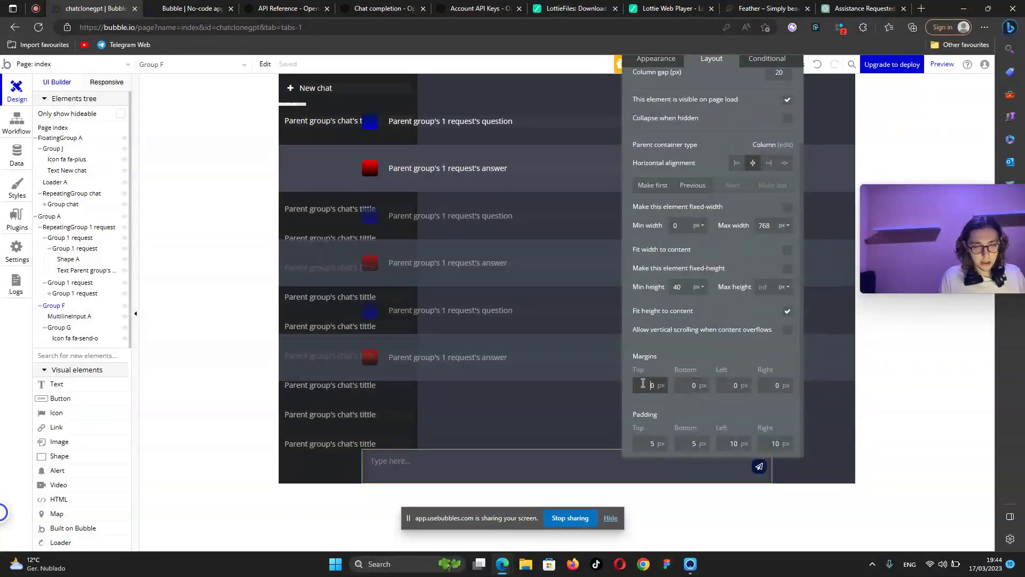
{"action": "type", "text": "2"}
{"action": "left_click", "coordinate": [721, 347]}
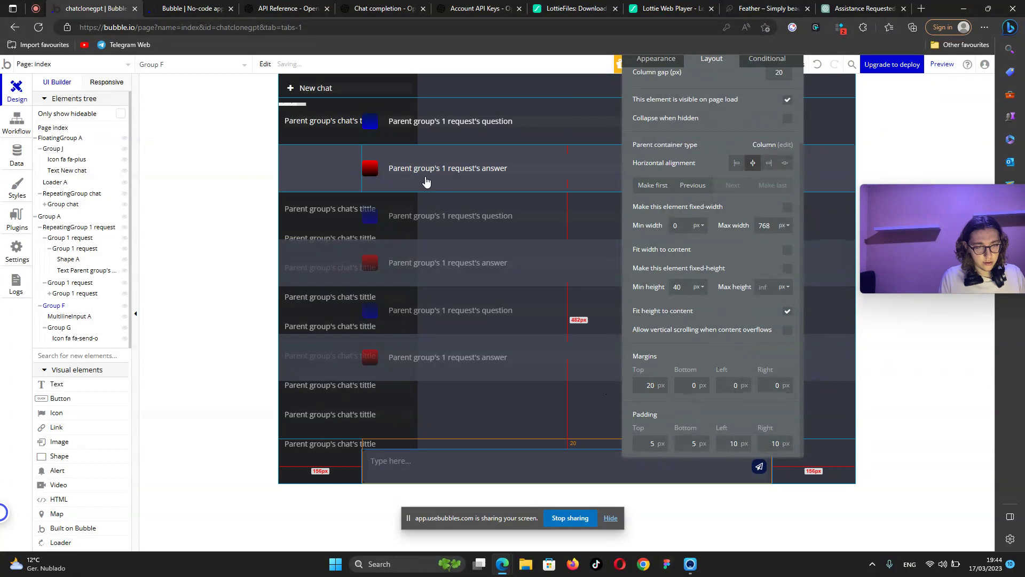
{"action": "left_click", "coordinate": [53, 228]}
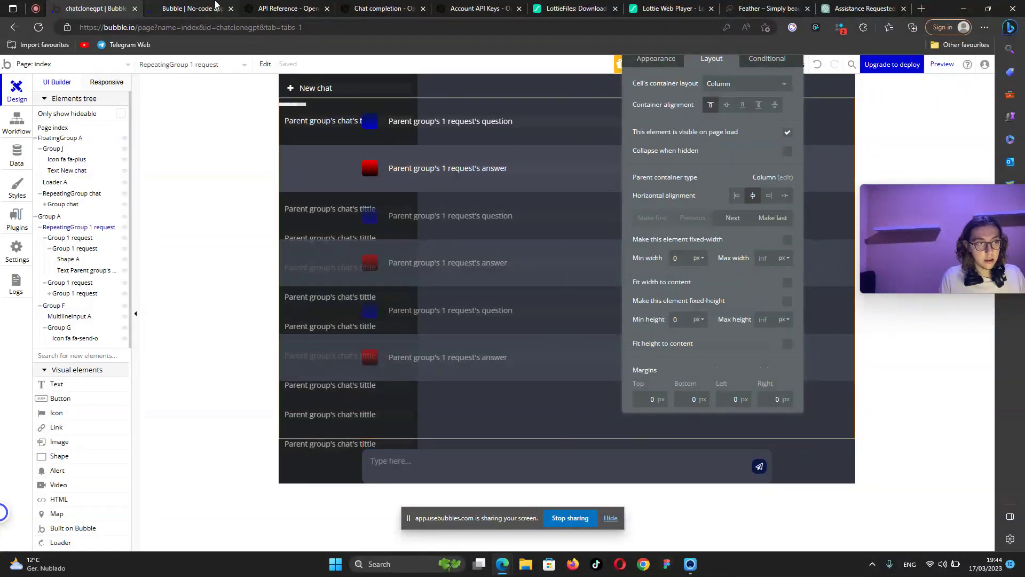
{"action": "left_click", "coordinate": [192, 9]}
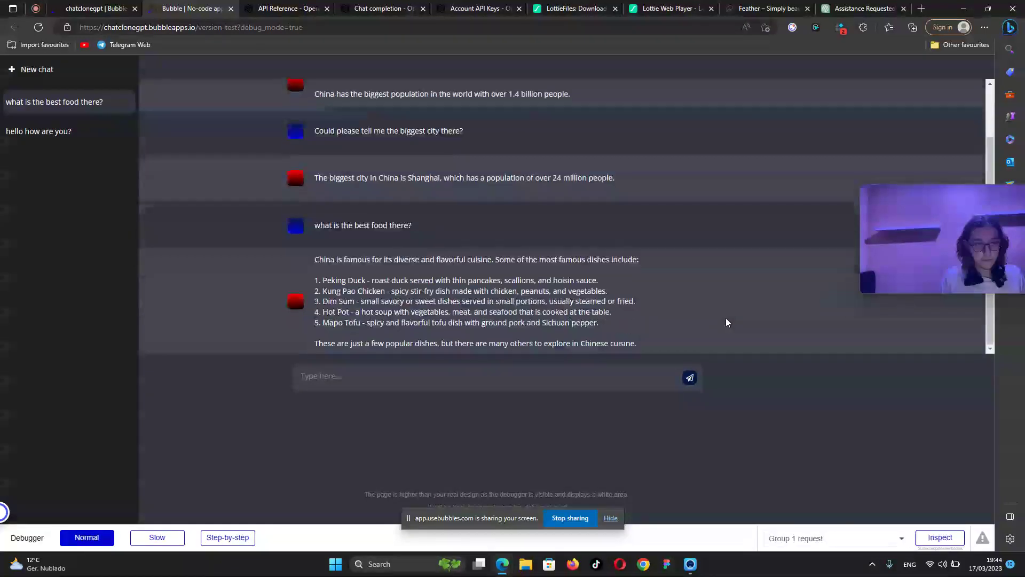
Add a Scroll to entry action for RepeatingGroup 1 request at the end of the Page is loaded workflow.
{"action": "key", "text": "ctrl+Page_Up"}
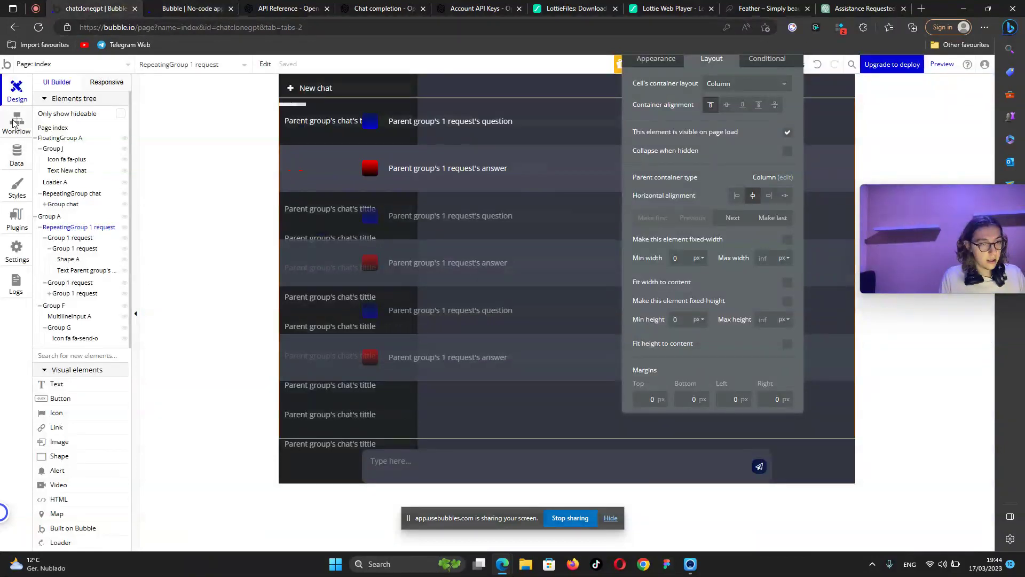
{"action": "left_click", "coordinate": [14, 133]}
{"action": "left_click", "coordinate": [110, 124]}
{"action": "left_click", "coordinate": [508, 199]}
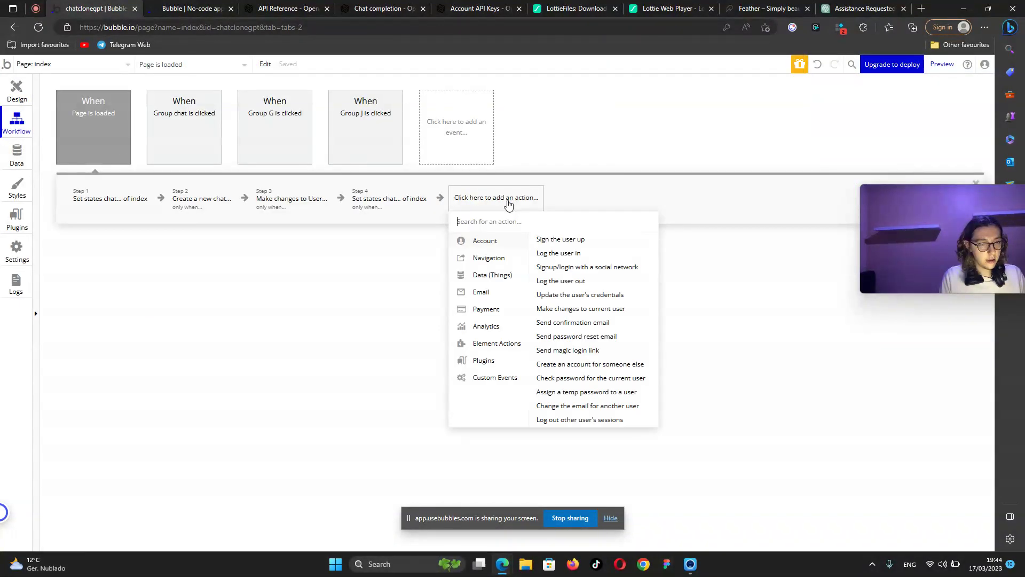
{"action": "mouse_move", "coordinate": [508, 345]}
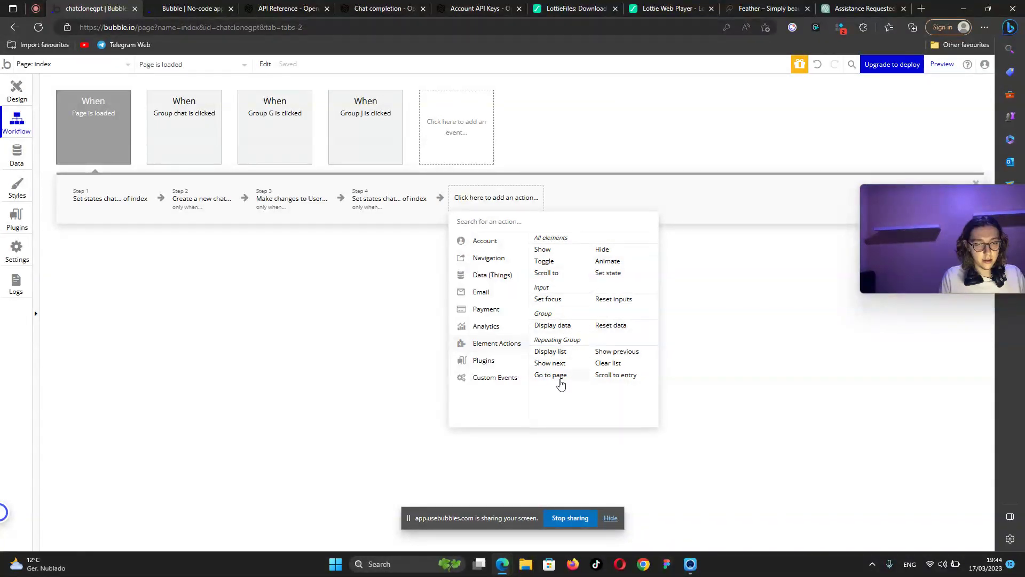
{"action": "left_click", "coordinate": [623, 376]}
{"action": "left_click_drag", "start_coordinate": [673, 85], "coordinate": [614, 370]}
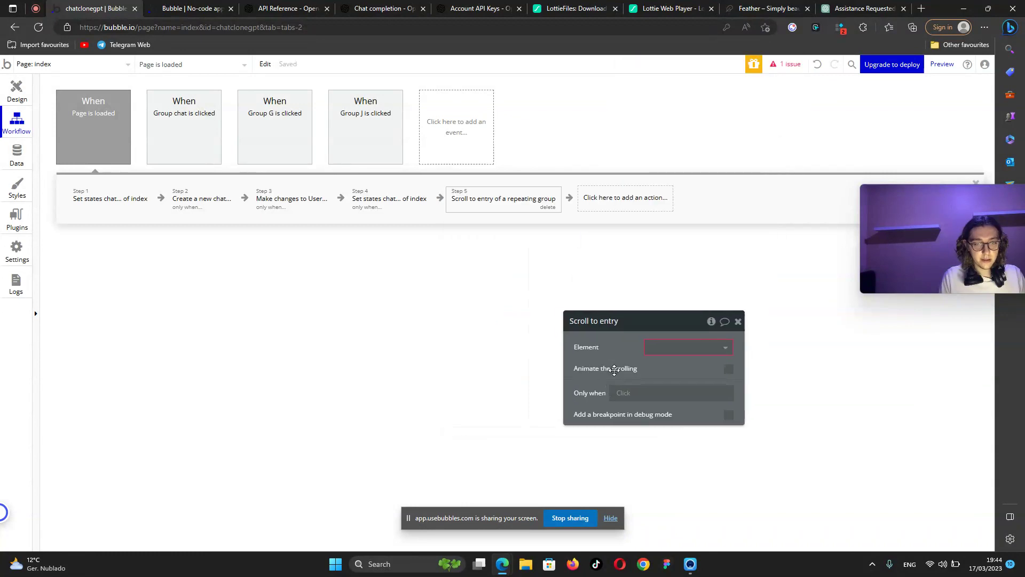
{"action": "left_click", "coordinate": [672, 349]}
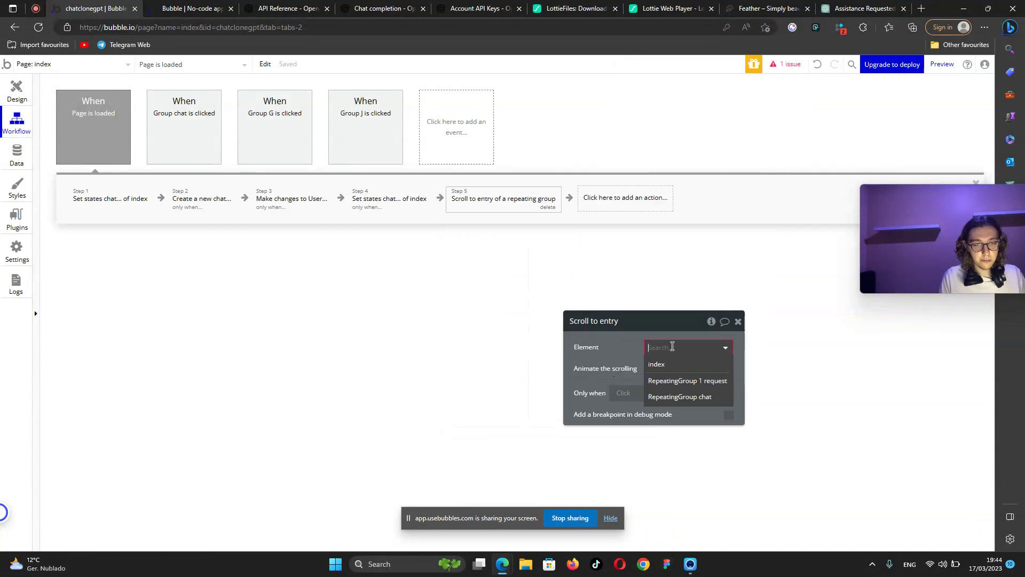
{"action": "left_click", "coordinate": [674, 381]}
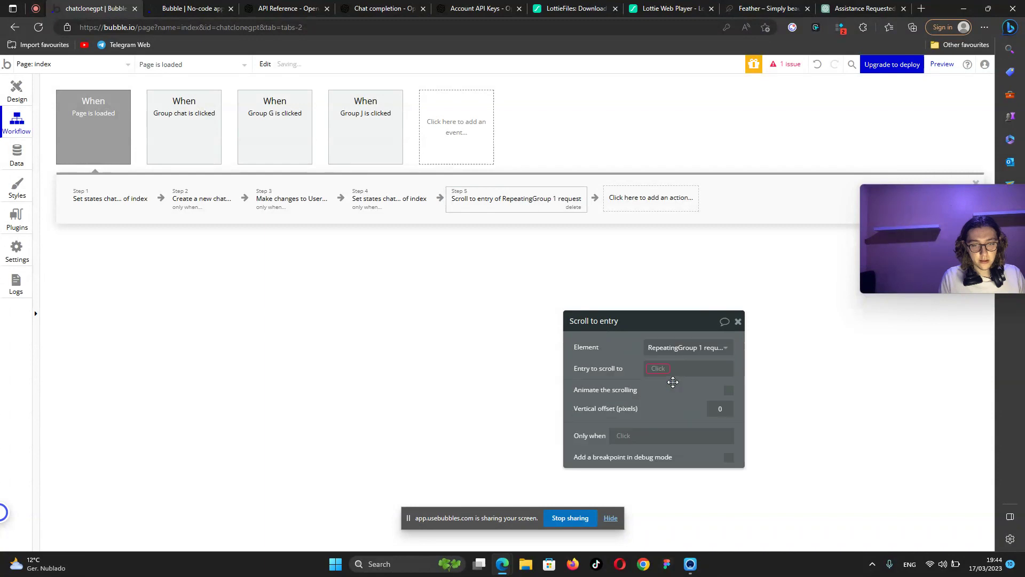
Set the scroll action's target entry to the last item of RepeatingGroup 1 request's List of 1 requests.
{"action": "left_click", "coordinate": [17, 91]}
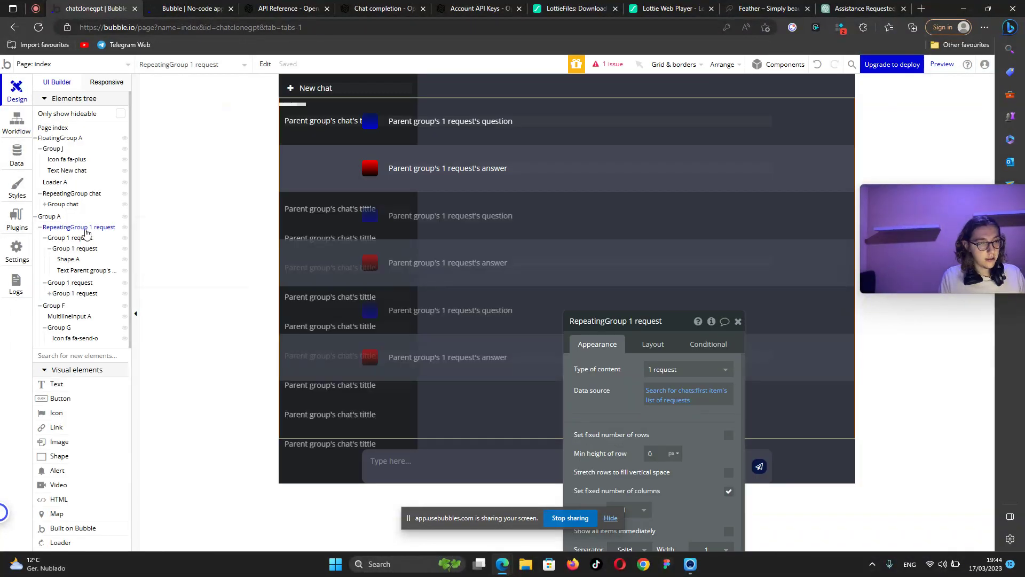
{"action": "left_click", "coordinate": [17, 122]}
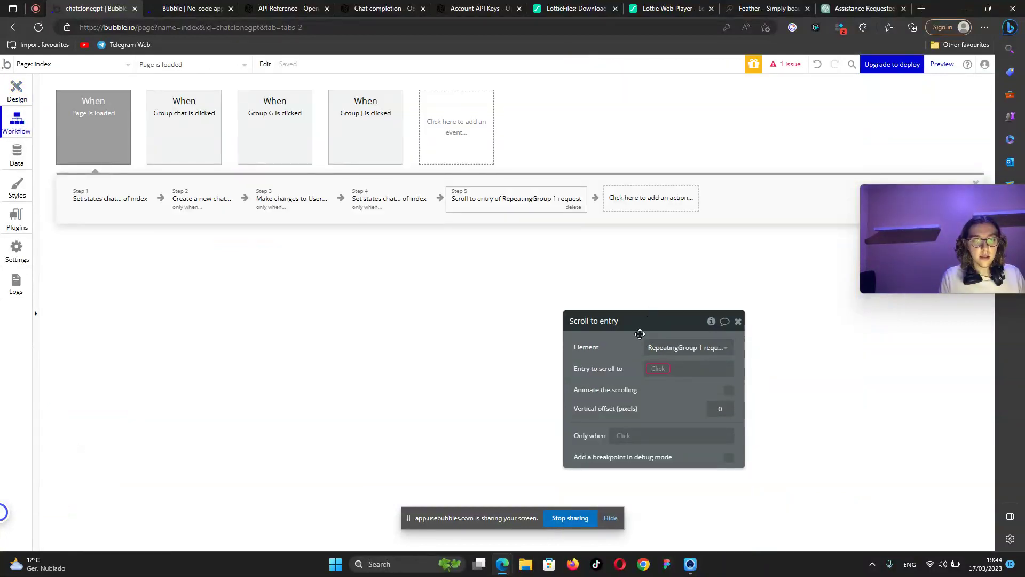
{"action": "left_click", "coordinate": [664, 368]}
{"action": "type", "text": "repe"}
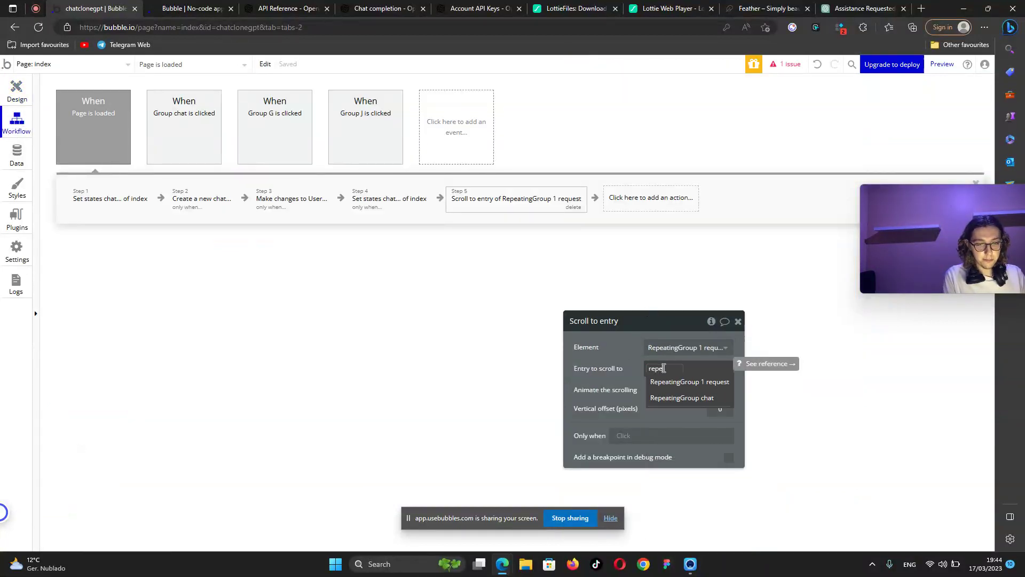
{"action": "left_click", "coordinate": [684, 382]}
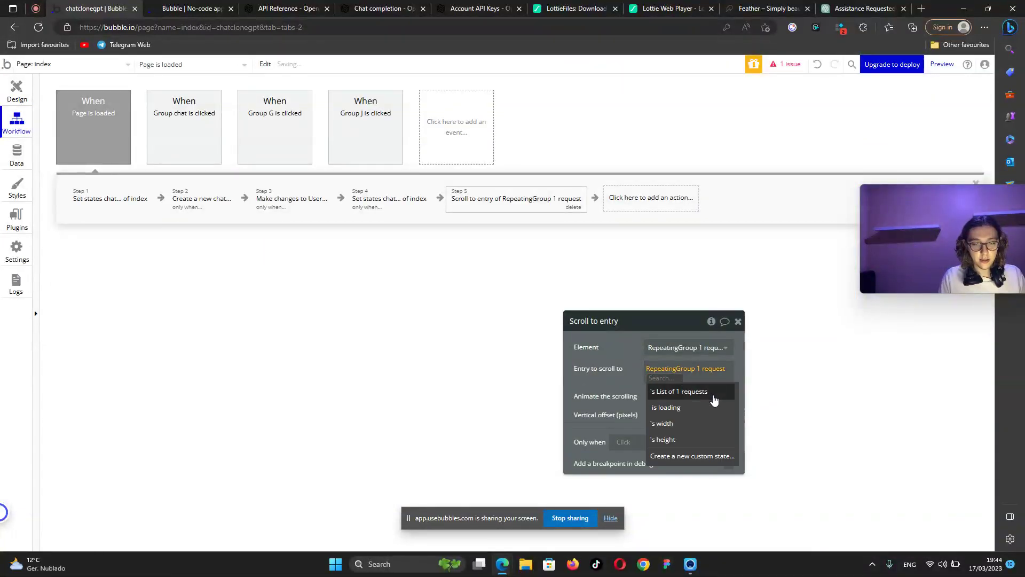
{"action": "left_click", "coordinate": [714, 396]}
{"action": "left_click", "coordinate": [689, 466]}
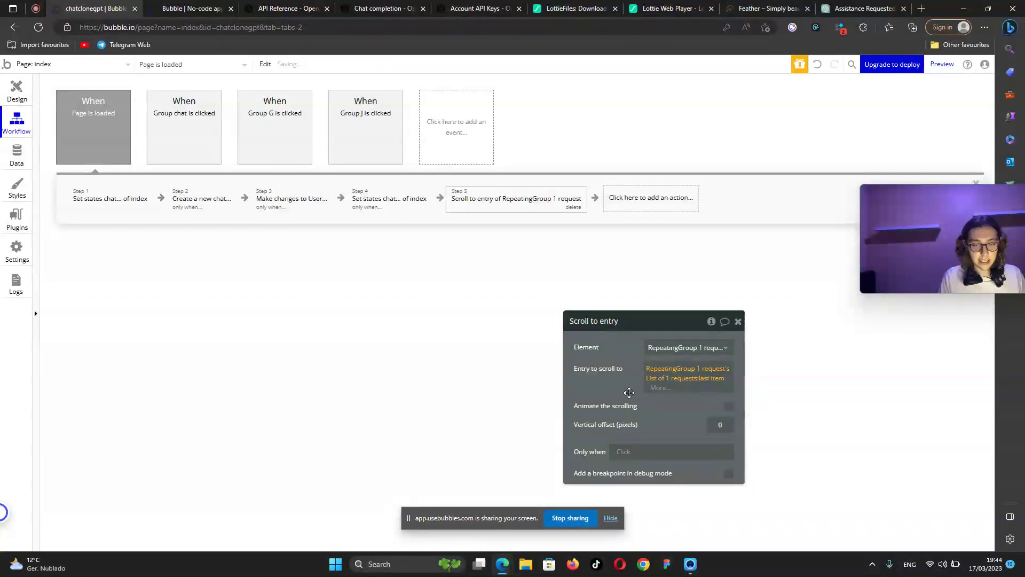
Copy the scroll action into the Group G is clicked workflow and place it just before Reset relevant inputs.
{"action": "right_click", "coordinate": [470, 204]}
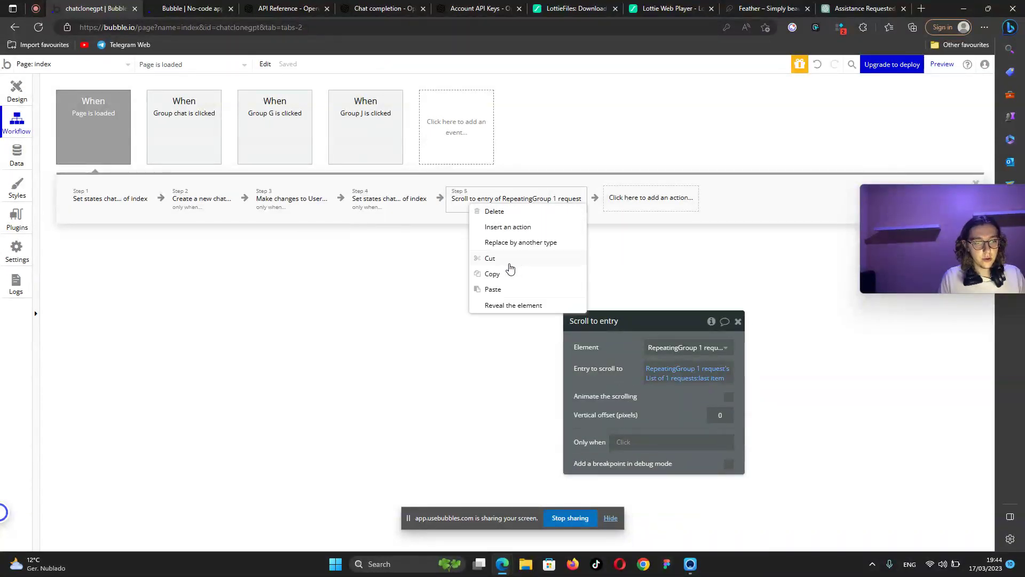
{"action": "left_click", "coordinate": [492, 274]}
{"action": "left_click", "coordinate": [267, 136]}
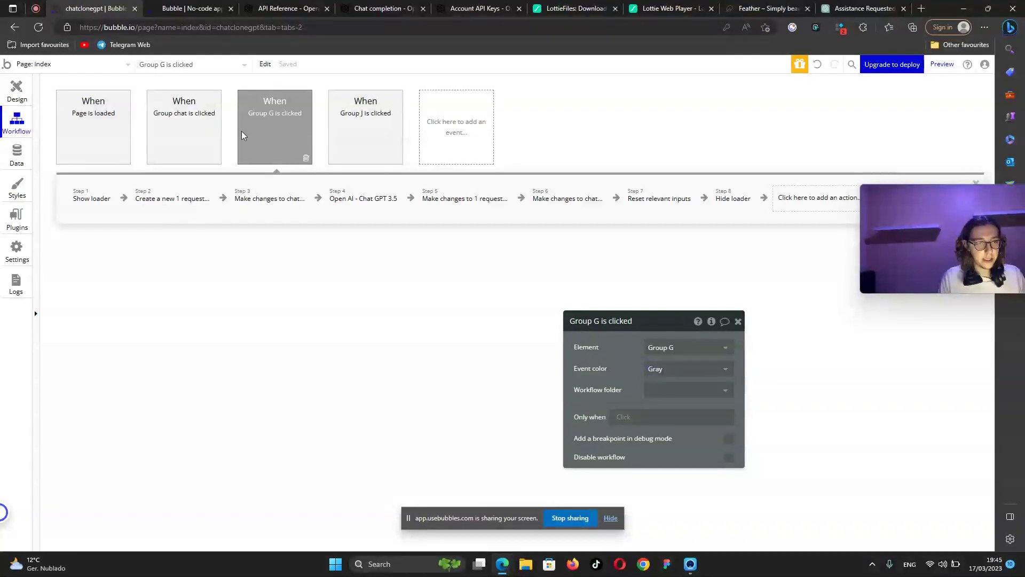
{"action": "left_click", "coordinate": [791, 198]}
{"action": "left_click", "coordinate": [798, 206]}
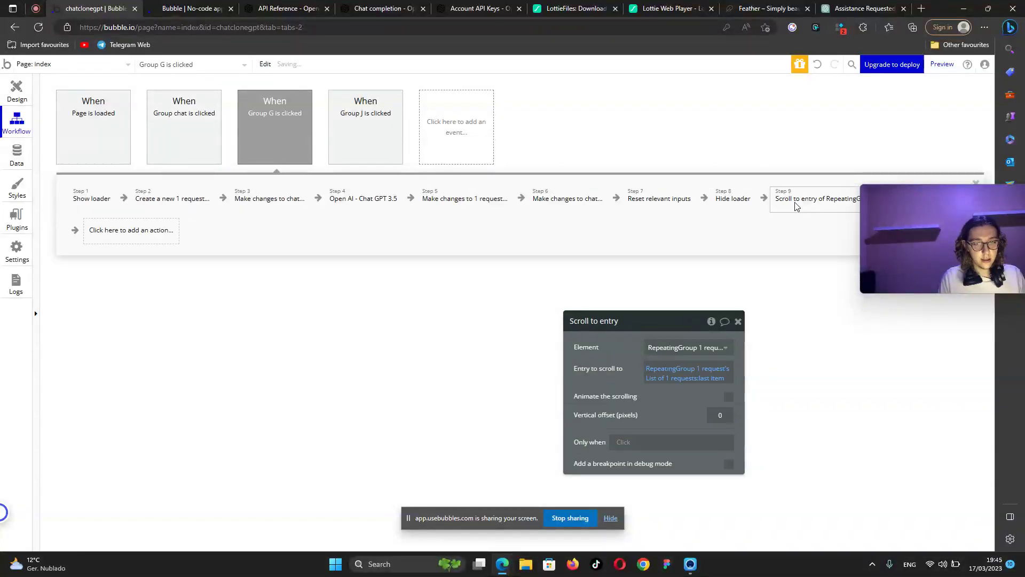
{"action": "left_click_drag", "start_coordinate": [794, 199], "coordinate": [659, 197]}
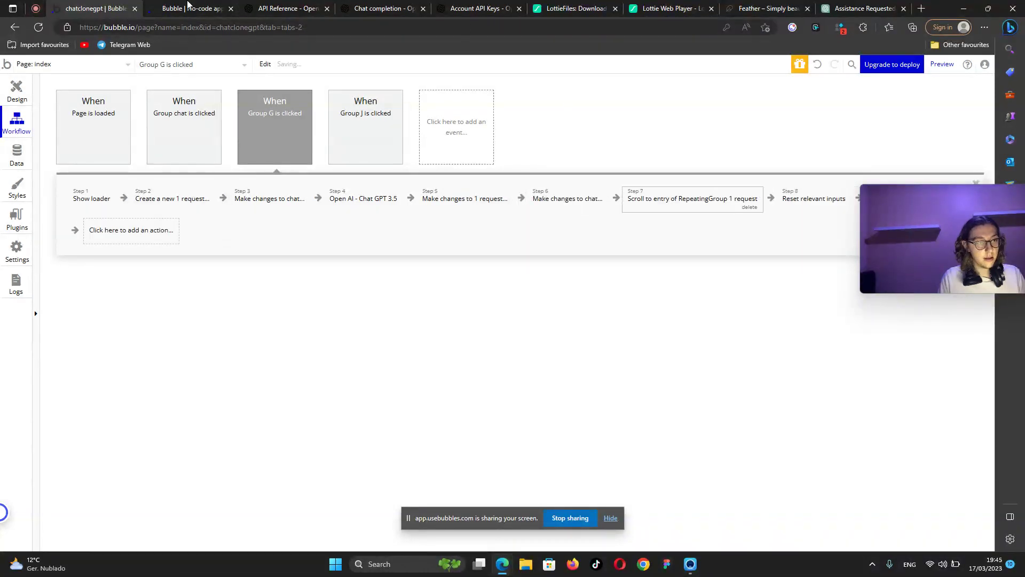
Refresh the app preview and send the message "can you give another 5 examples?" from a scrolled-up chat to test the automatic scrolling.
{"action": "left_click", "coordinate": [160, 8]}
{"action": "left_click", "coordinate": [330, 66]}
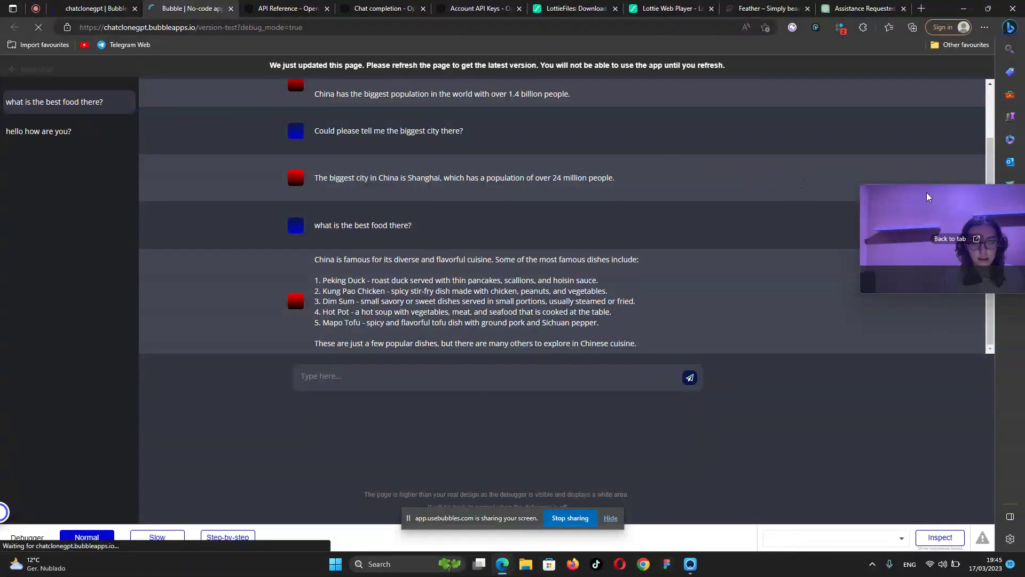
{"action": "left_click_drag", "start_coordinate": [953, 202], "coordinate": [897, 443]}
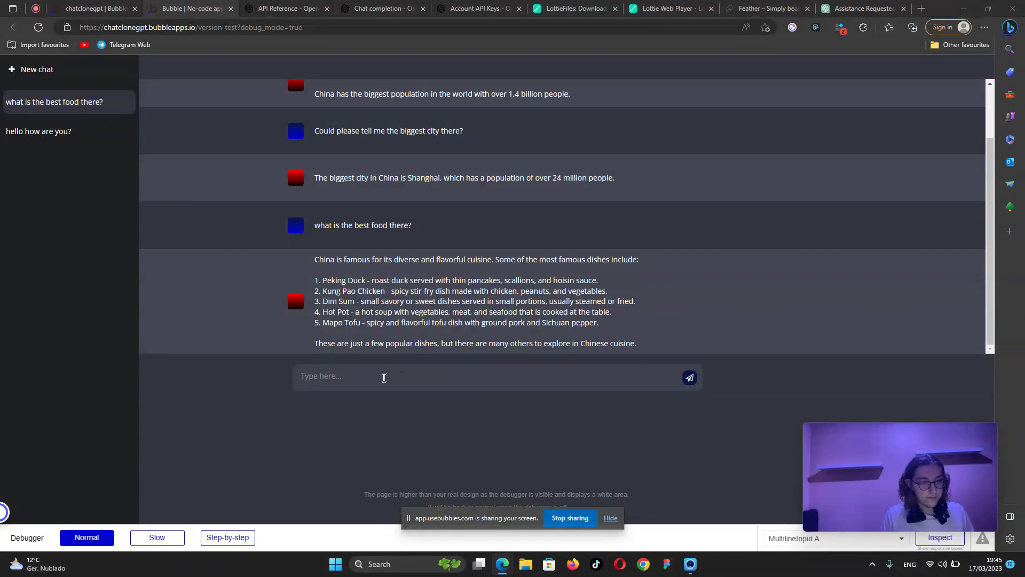
{"action": "left_click", "coordinate": [384, 378]}
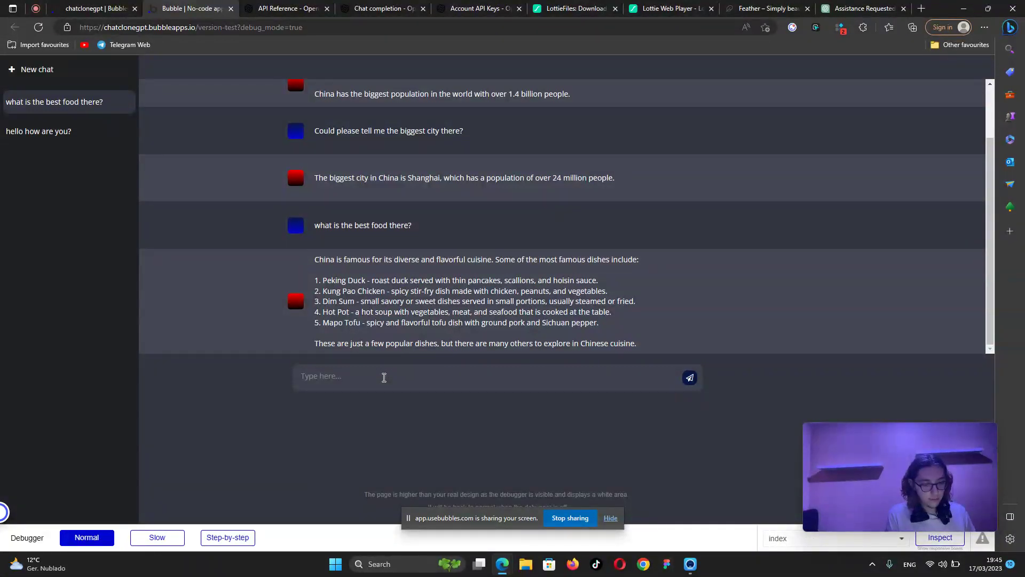
{"action": "type", "text": "can "}
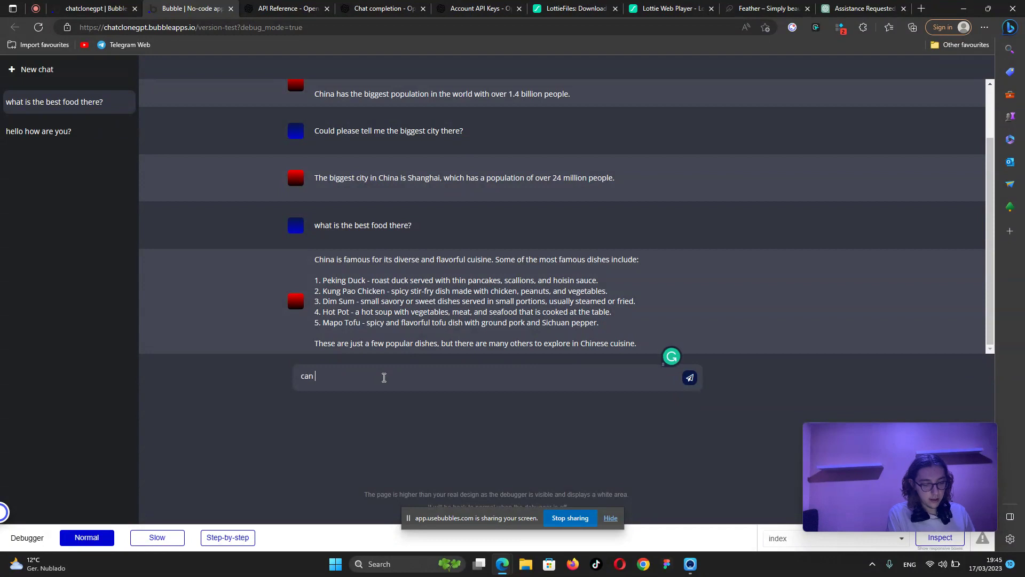
{"action": "type", "text": "you give me a rec"}
{"action": "key", "text": "BackSpace"}
{"action": "type", "text": "another 5 examples"}
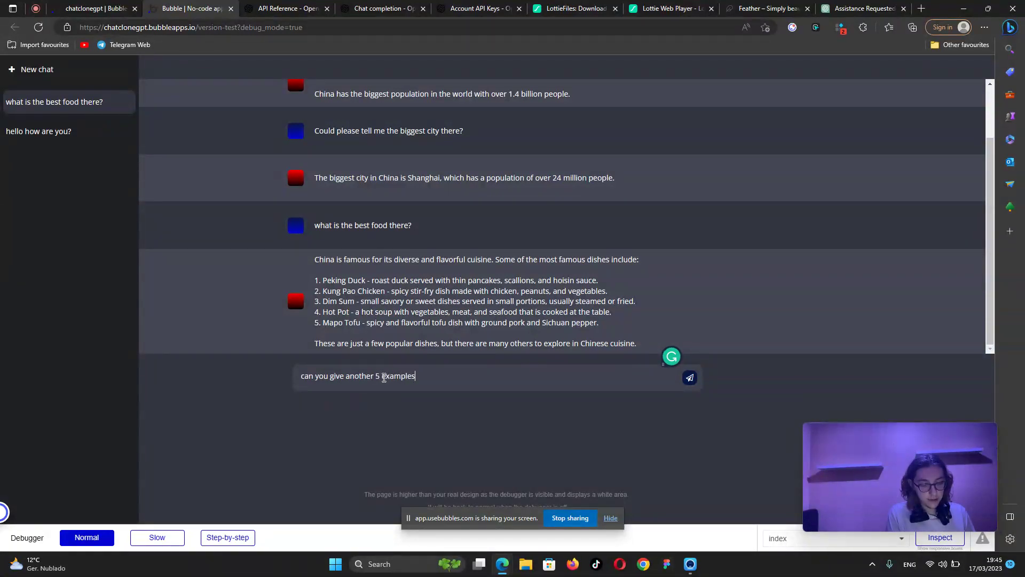
{"action": "type", "text": "?"}
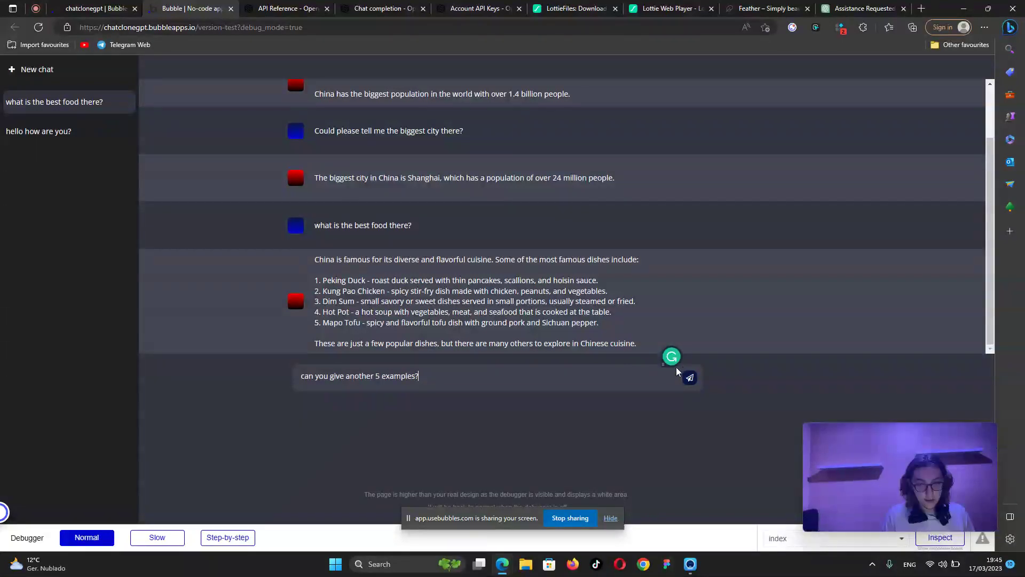
{"action": "scroll", "coordinate": [686, 246], "scroll_direction": "up", "scroll_amount": 1}
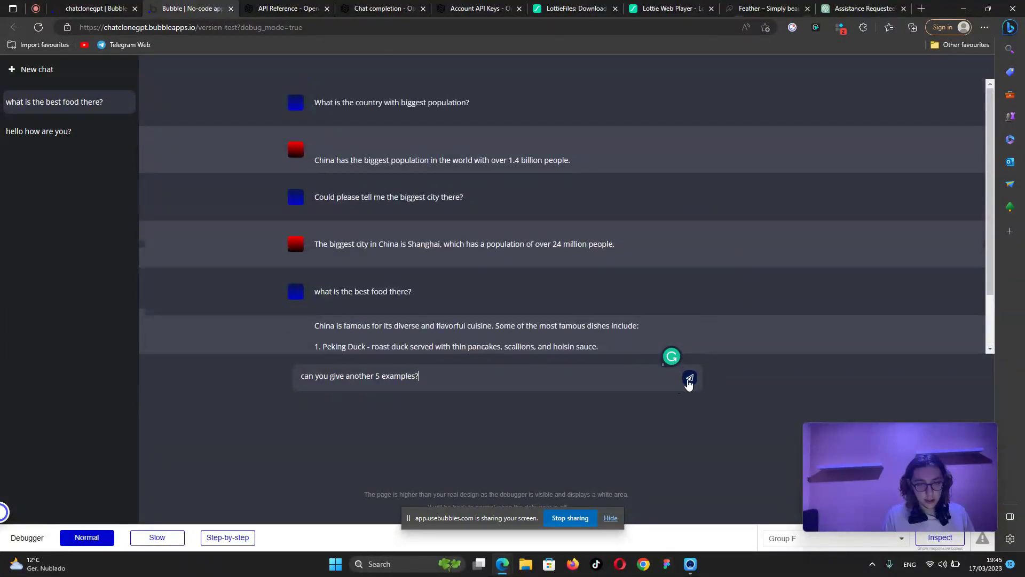
{"action": "left_click", "coordinate": [694, 379]}
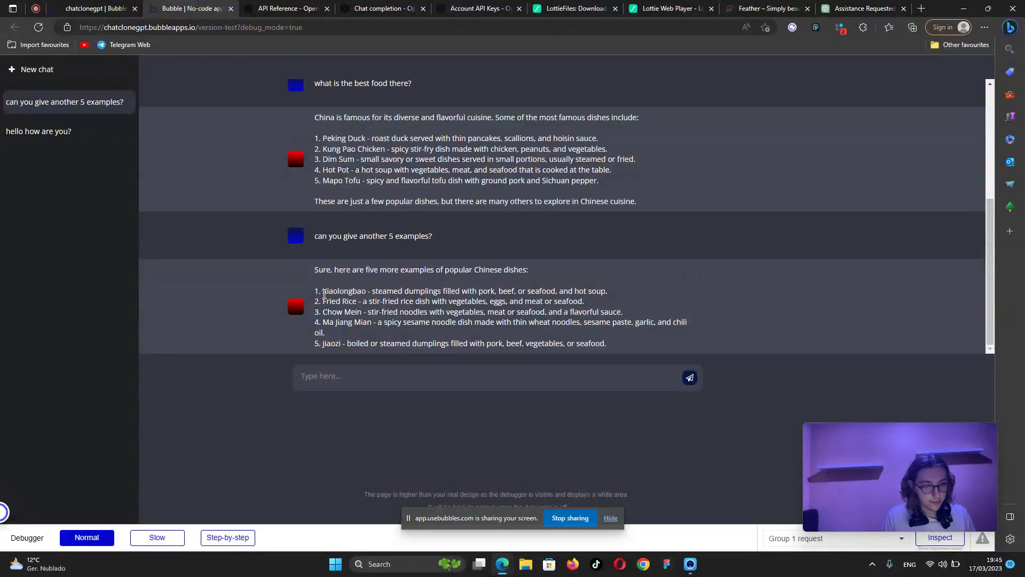
Examine the newest answer in the preview and compare the clone with the original ChatGPT page.
{"action": "left_click_drag", "start_coordinate": [325, 293], "coordinate": [625, 342]}
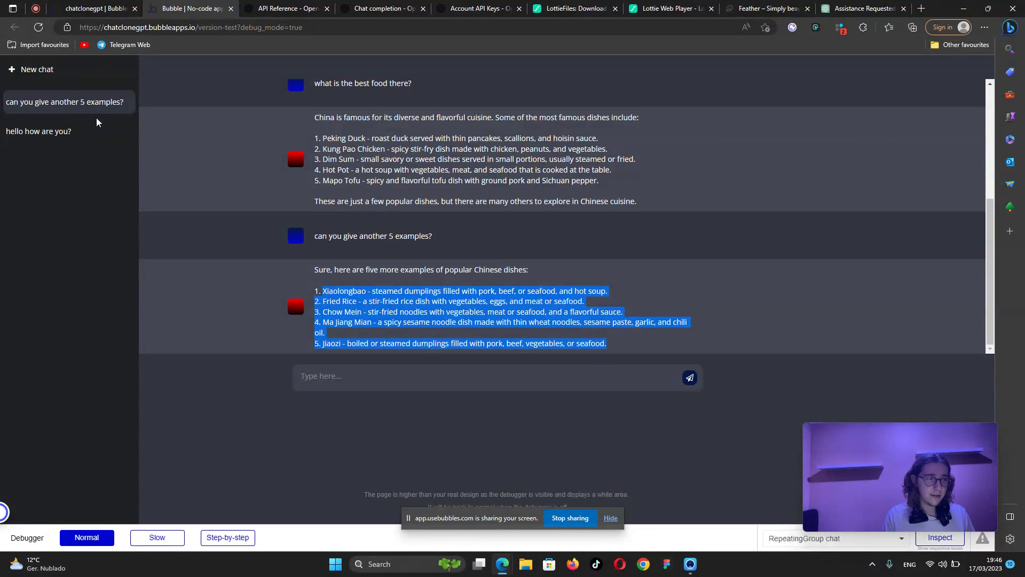
{"action": "left_click", "coordinate": [861, 8]}
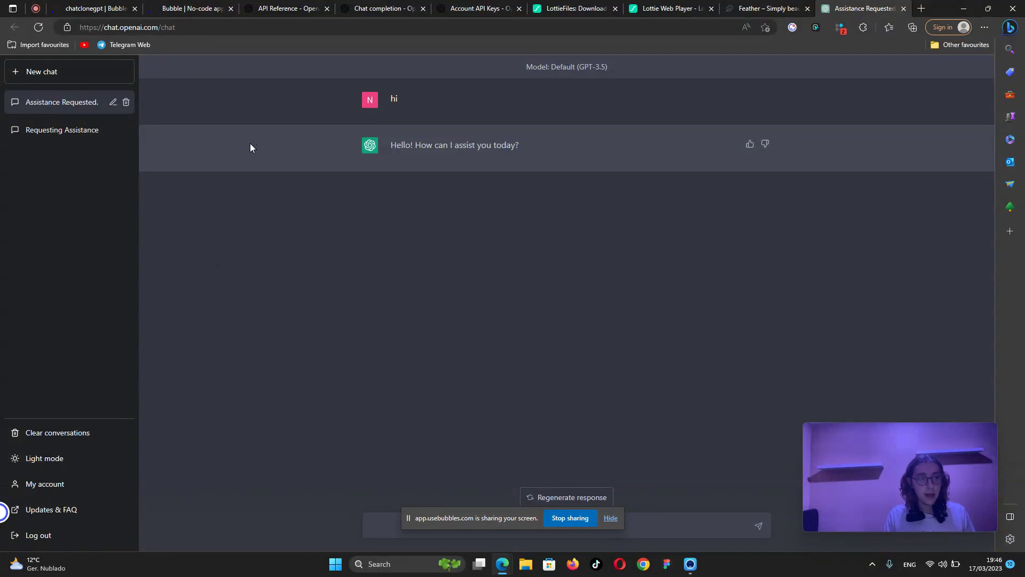
{"action": "left_click", "coordinate": [187, 11]}
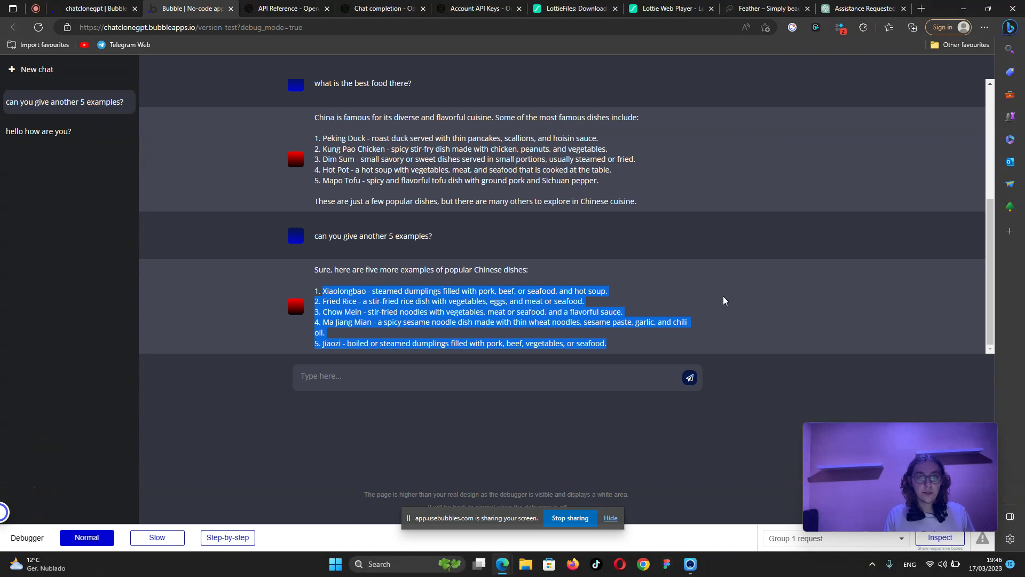